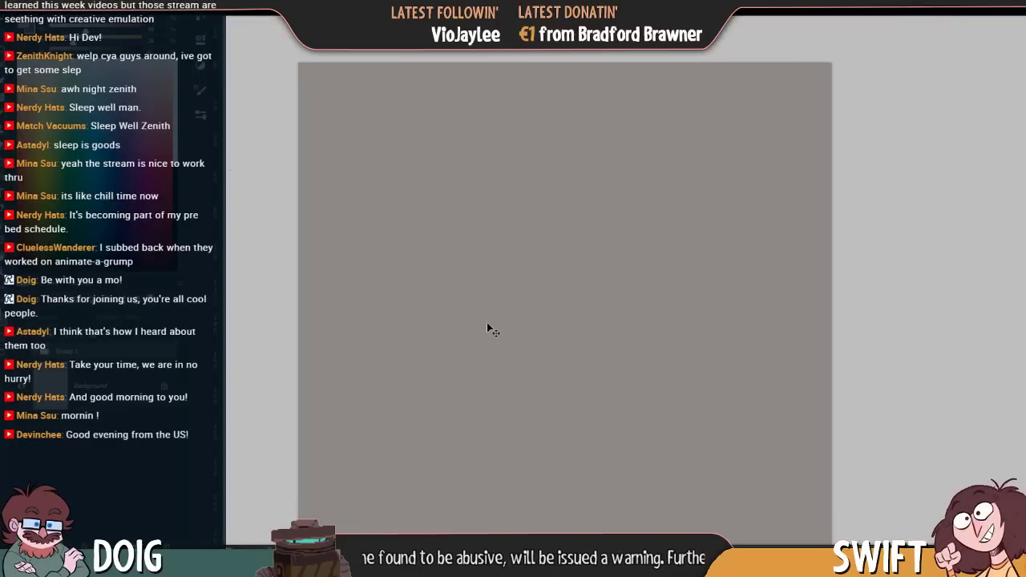
Set up the Doig Oil Canvas 2 brush for painting on the blank grey canvas
key(ctrl+minus)
key(ctrl+0)
key(ctrl+plus)
key(ctrl+plus)
key(ctrl+plus)
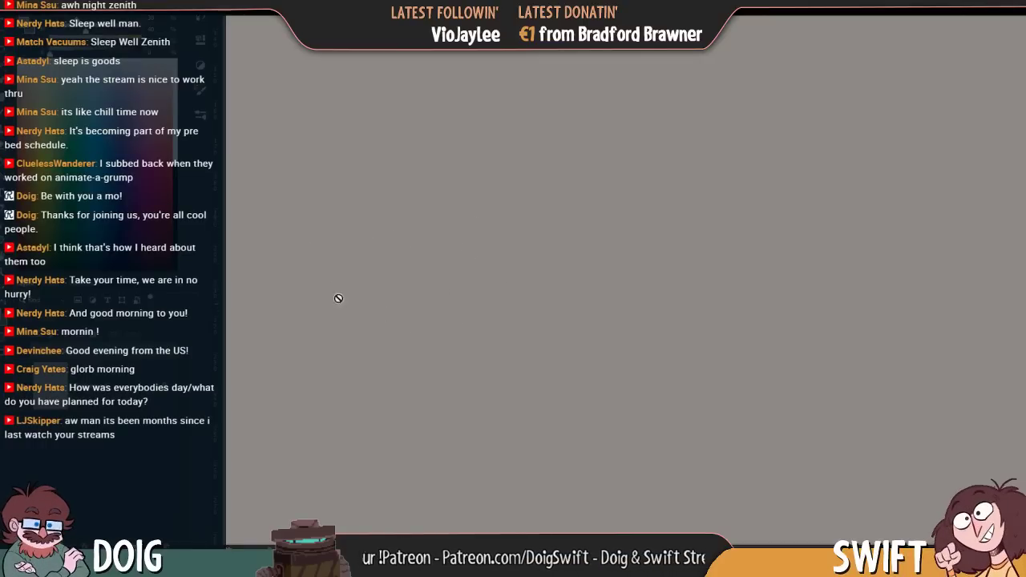
click(200, 124)
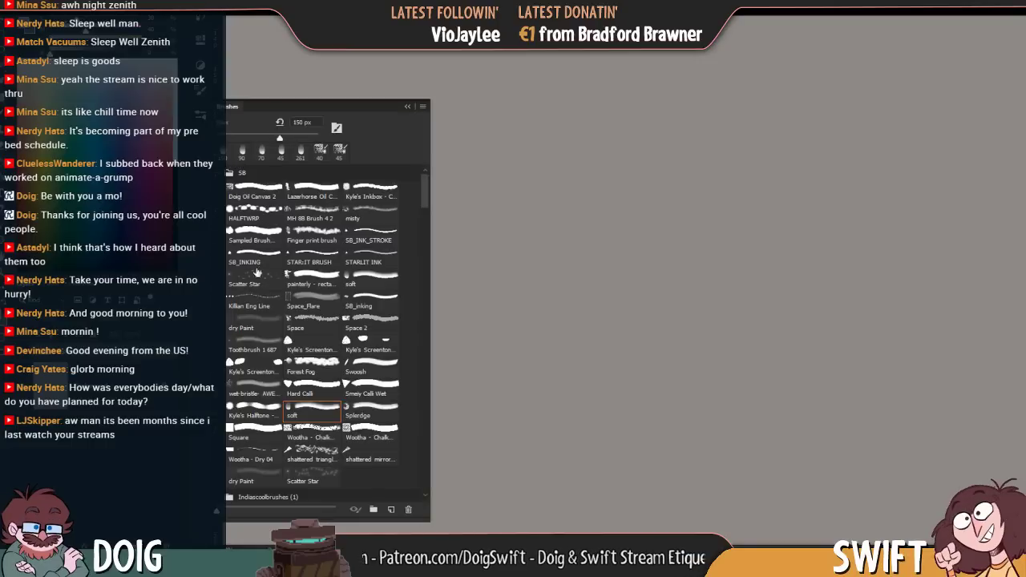
click(256, 194)
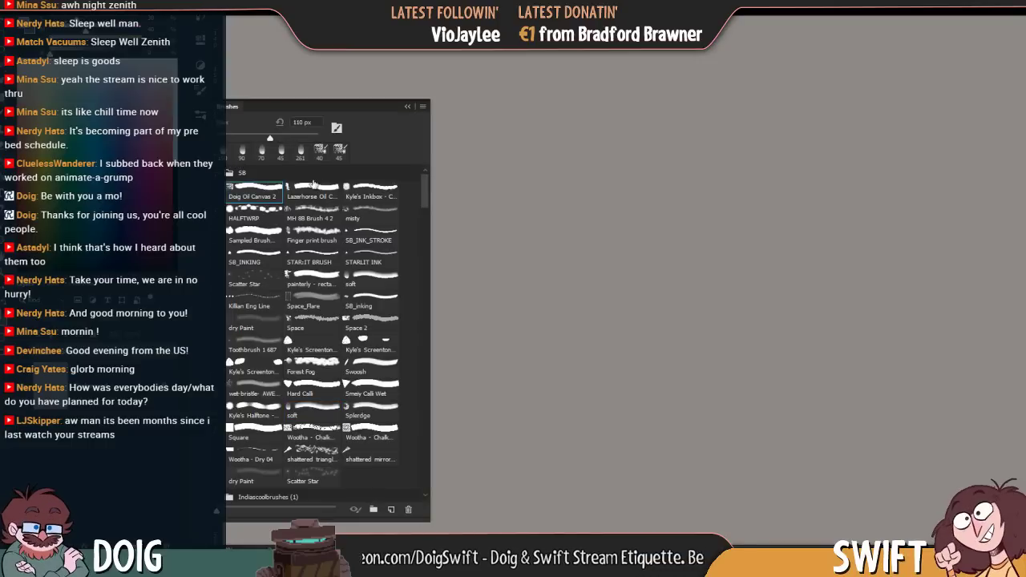
click(407, 106)
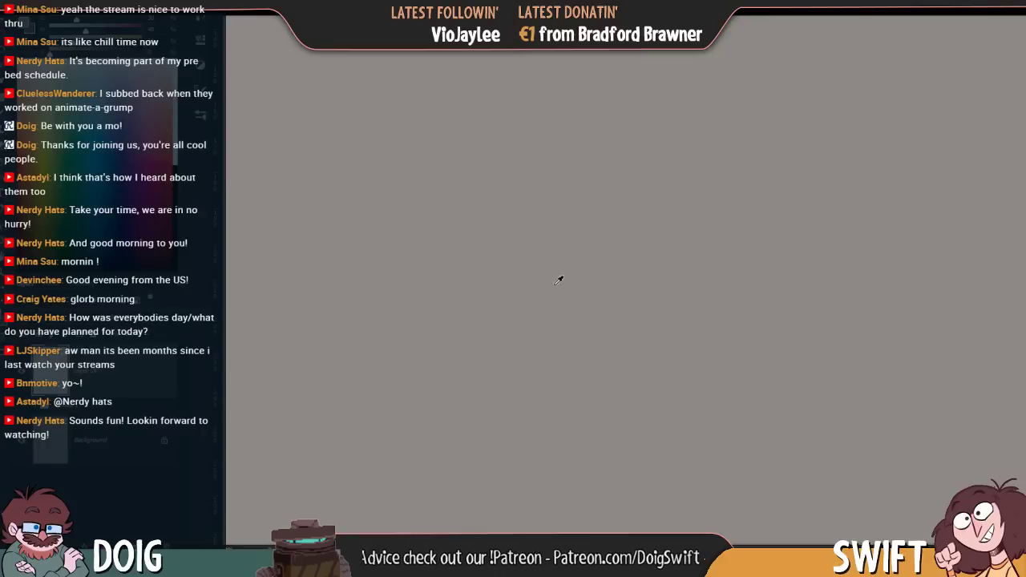
key(b)
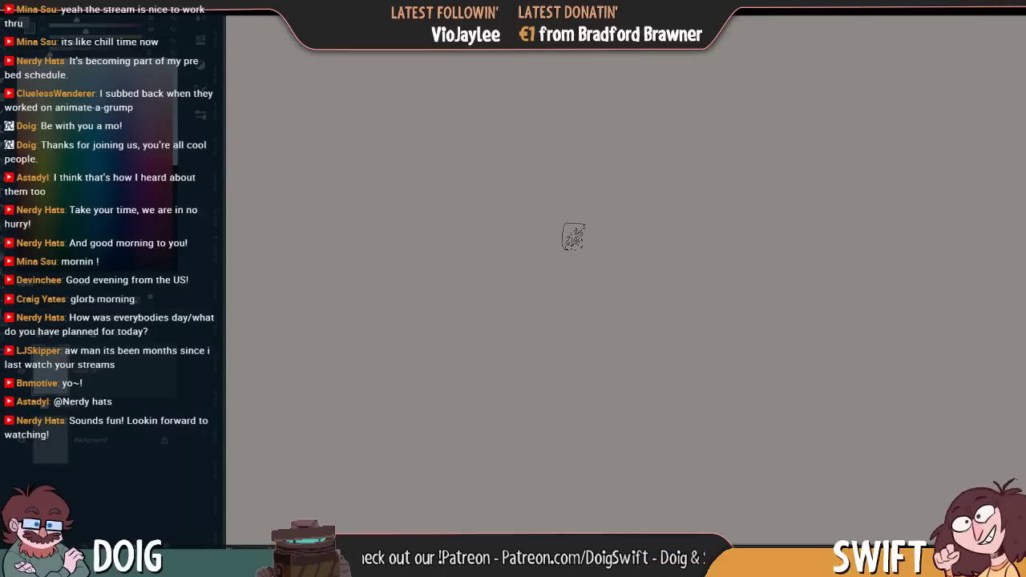
Rough in a rounded hip mass with loose black brush strokes near the canvas centre
drag(534, 235, 611, 293)
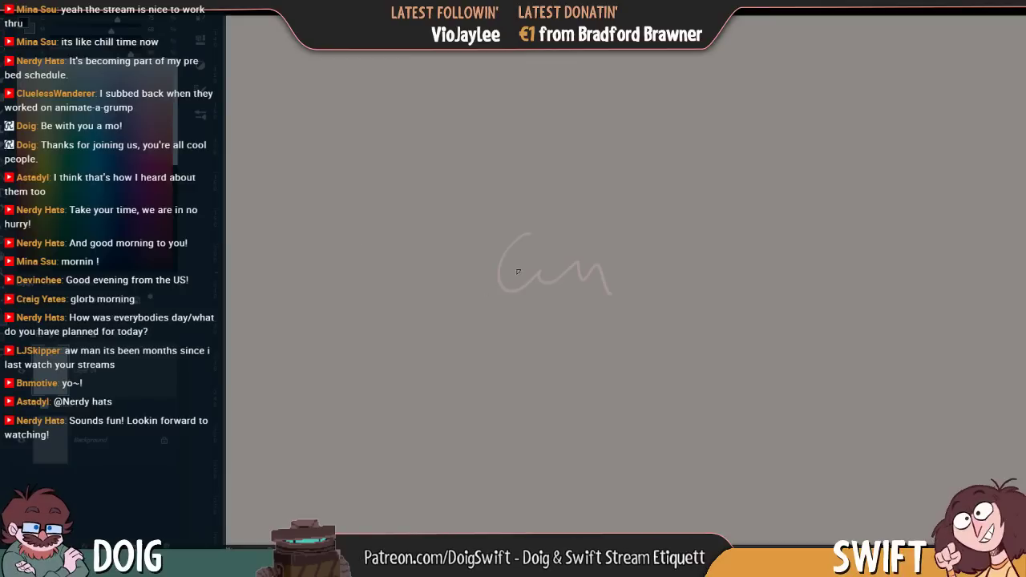
drag(507, 225, 475, 297)
mouse_move(479, 248)
mouse_down()
mouse_move(478, 305)
mouse_move(503, 307)
mouse_move(512, 324)
mouse_move(530, 321)
mouse_up()
drag(525, 271, 561, 277)
drag(564, 276, 602, 289)
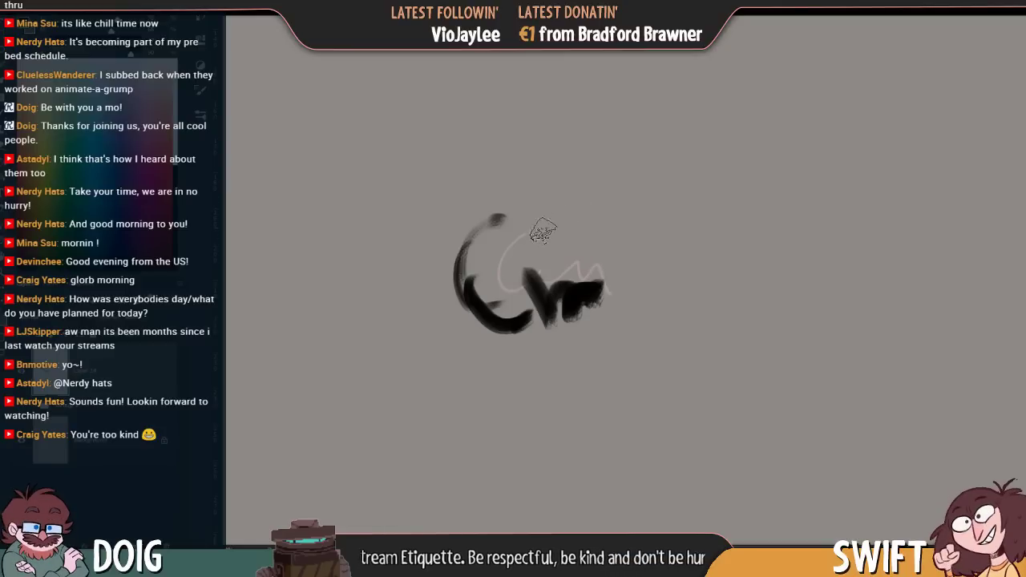
mouse_move(571, 289)
mouse_down()
mouse_move(600, 290)
mouse_move(570, 250)
mouse_up()
mouse_move(583, 263)
mouse_down()
mouse_move(569, 239)
mouse_move(465, 234)
mouse_up()
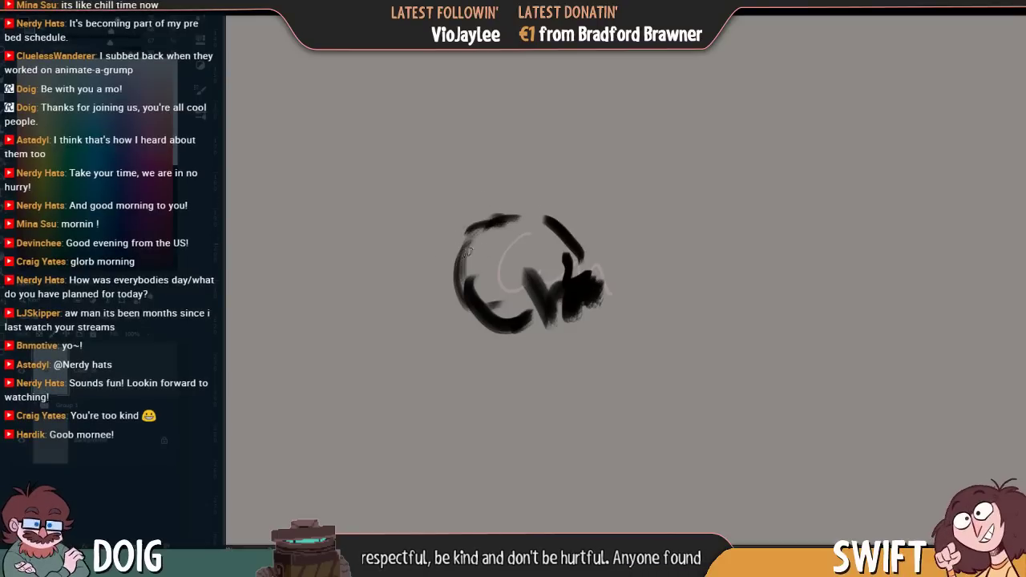
mouse_move(471, 320)
mouse_down()
mouse_move(437, 312)
mouse_move(431, 289)
mouse_move(436, 323)
mouse_move(427, 266)
mouse_move(436, 325)
mouse_move(406, 303)
mouse_move(445, 254)
mouse_move(427, 323)
mouse_move(417, 314)
mouse_move(442, 232)
mouse_move(470, 223)
mouse_move(437, 302)
mouse_move(492, 319)
mouse_move(446, 274)
mouse_move(458, 235)
mouse_move(477, 230)
mouse_move(541, 242)
mouse_move(592, 287)
mouse_move(540, 302)
mouse_move(485, 281)
mouse_up()
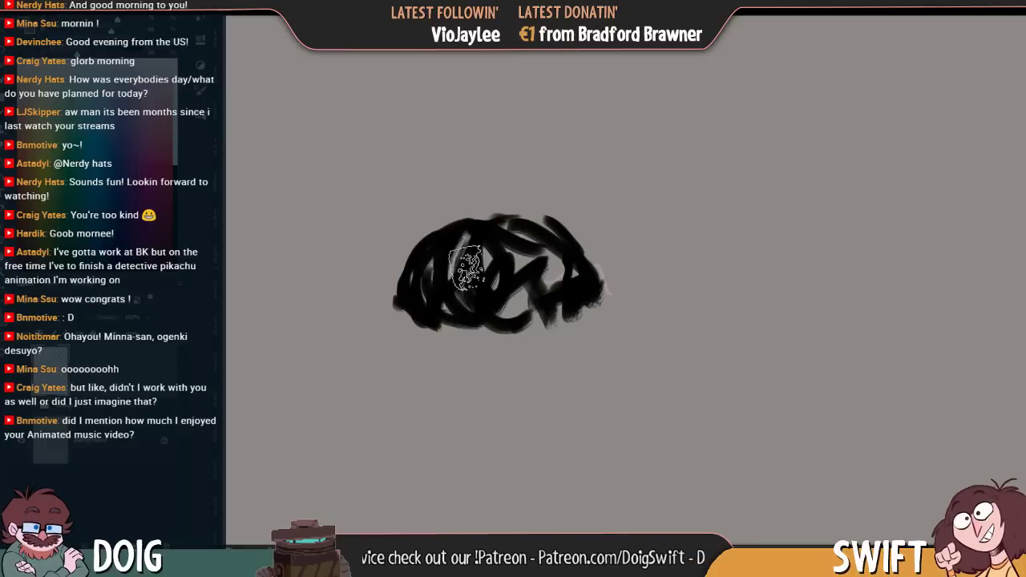
Fill the rounded mass with dark grey and paint ragged black shading along its lower edge
mouse_move(417, 261)
mouse_down()
mouse_move(431, 335)
mouse_move(425, 309)
mouse_move(452, 347)
mouse_move(448, 327)
mouse_move(474, 351)
mouse_move(457, 325)
mouse_move(499, 347)
mouse_move(441, 306)
mouse_move(477, 331)
mouse_move(525, 325)
mouse_move(471, 275)
mouse_move(510, 323)
mouse_move(519, 291)
mouse_move(537, 283)
mouse_move(564, 309)
mouse_move(567, 281)
mouse_move(496, 310)
mouse_move(452, 300)
mouse_move(436, 257)
mouse_move(456, 295)
mouse_move(524, 247)
mouse_move(591, 298)
mouse_up()
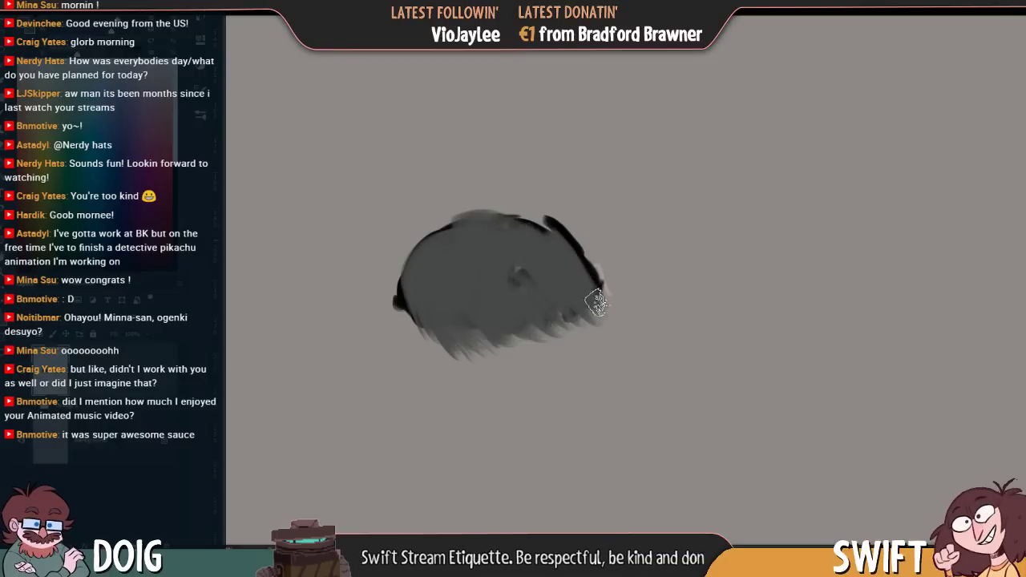
drag(596, 302, 585, 257)
alt+click(403, 297)
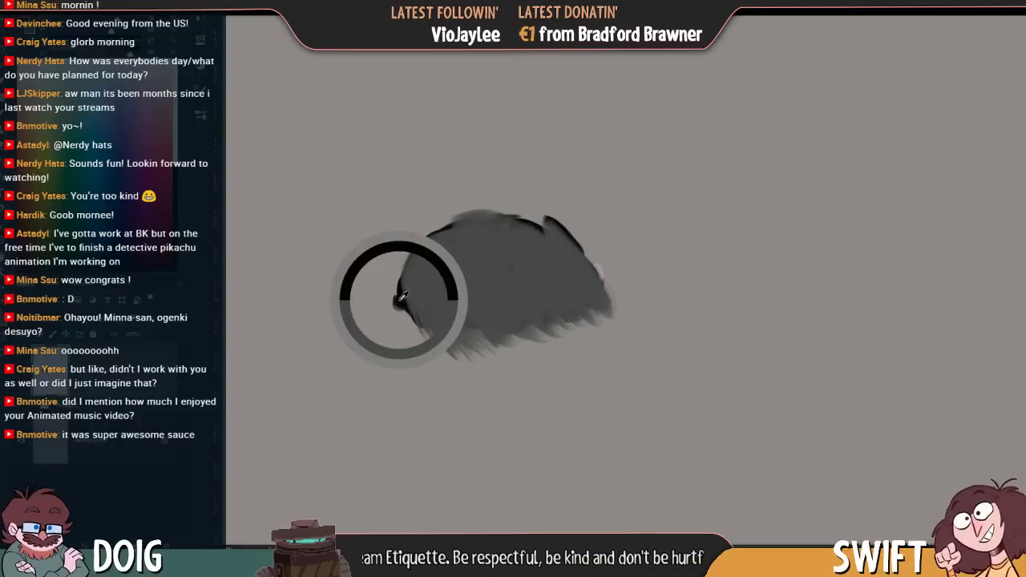
mouse_move(400, 293)
mouse_down()
mouse_move(447, 336)
mouse_move(533, 344)
mouse_move(579, 321)
mouse_up()
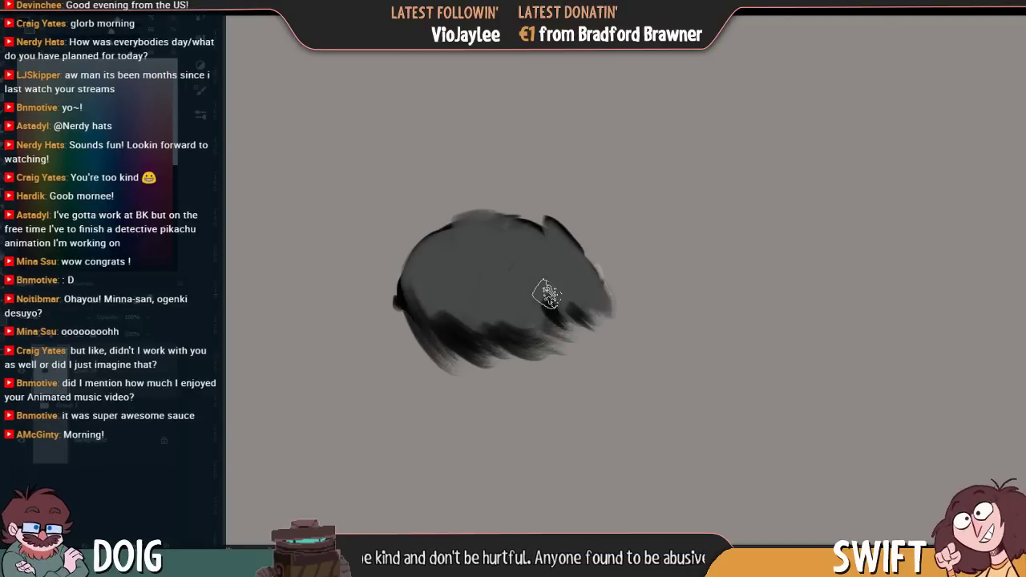
mouse_move(547, 295)
mouse_down()
mouse_move(589, 302)
mouse_move(573, 236)
mouse_up()
Paint a dark grey torso rising from the hips, with black strokes along the waist and shoulders
mouse_move(469, 232)
mouse_down()
mouse_move(455, 145)
mouse_move(495, 155)
mouse_up()
alt+click(487, 213)
mouse_move(468, 203)
mouse_down()
mouse_move(445, 245)
mouse_move(473, 200)
mouse_move(469, 165)
mouse_move(485, 154)
mouse_move(513, 174)
mouse_move(500, 225)
mouse_up()
drag(464, 265, 556, 299)
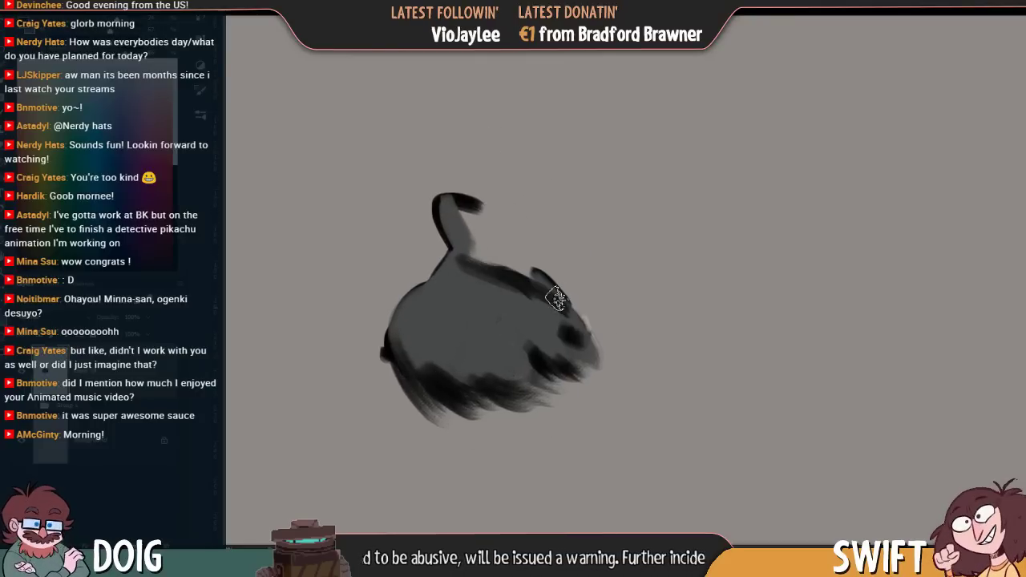
alt+click(453, 242)
mouse_move(453, 242)
mouse_down()
mouse_move(537, 293)
mouse_move(482, 245)
mouse_move(564, 293)
mouse_move(532, 233)
mouse_move(522, 259)
mouse_move(529, 212)
mouse_move(524, 258)
mouse_move(521, 210)
mouse_move(490, 269)
mouse_move(529, 331)
mouse_move(520, 257)
mouse_move(465, 258)
mouse_move(509, 229)
mouse_move(497, 236)
mouse_move(526, 272)
mouse_move(518, 237)
mouse_move(495, 252)
mouse_move(533, 352)
mouse_move(523, 267)
mouse_move(501, 215)
mouse_move(522, 193)
mouse_move(502, 194)
mouse_move(432, 245)
mouse_move(415, 233)
mouse_move(410, 208)
mouse_move(416, 237)
mouse_move(428, 218)
mouse_move(442, 245)
mouse_move(433, 210)
mouse_move(481, 206)
mouse_up()
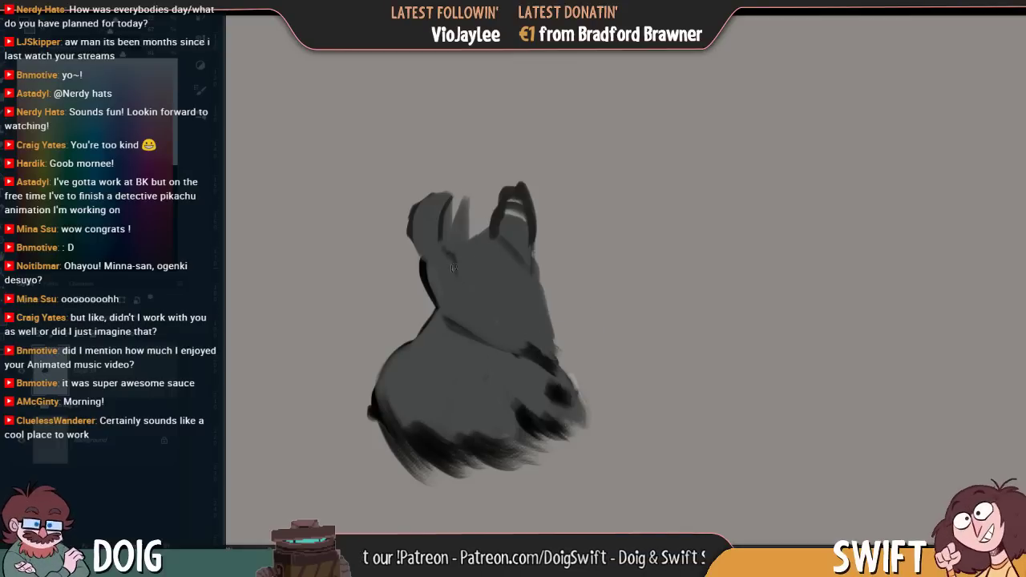
Sketch the torso's centre line, the head and neck outline, and a thin line for the outstretched arm
drag(453, 267, 463, 424)
drag(484, 311, 484, 340)
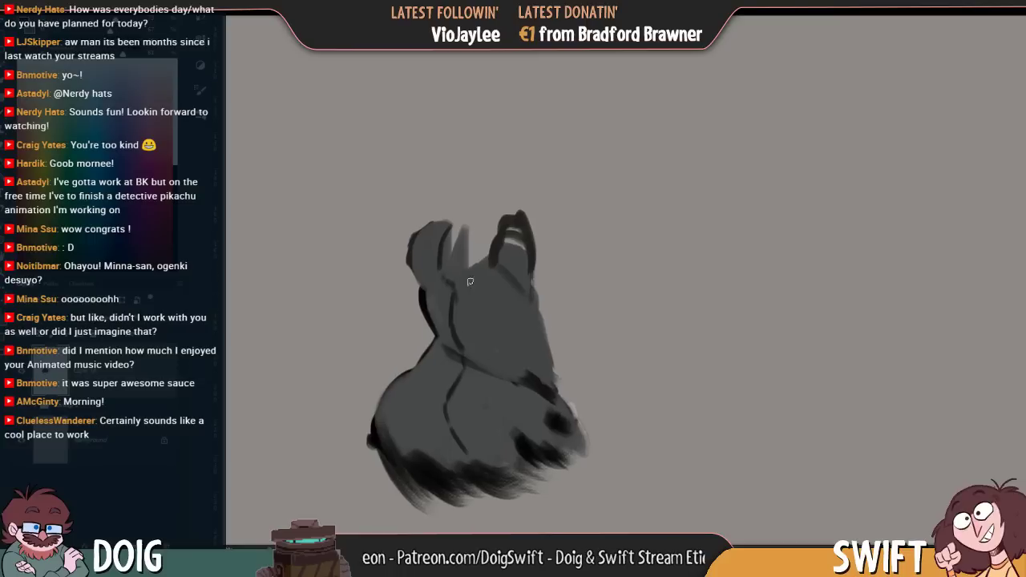
mouse_move(442, 232)
mouse_down()
mouse_move(485, 186)
mouse_move(439, 91)
mouse_move(484, 87)
mouse_move(500, 150)
mouse_move(484, 190)
mouse_move(505, 221)
mouse_up()
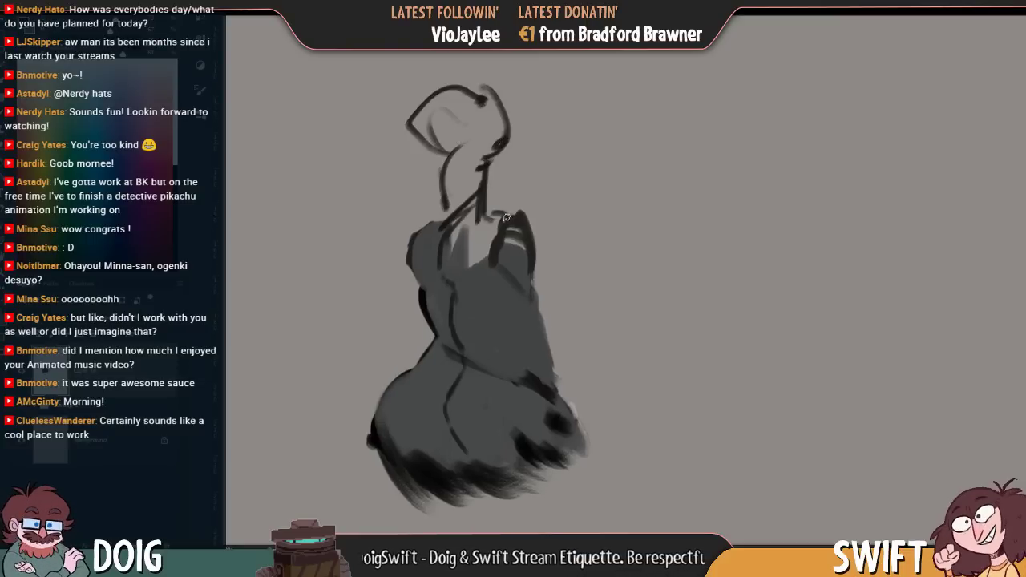
drag(484, 287, 478, 207)
drag(528, 180, 560, 226)
mouse_move(582, 238)
mouse_down()
mouse_move(653, 293)
mouse_move(655, 322)
mouse_up()
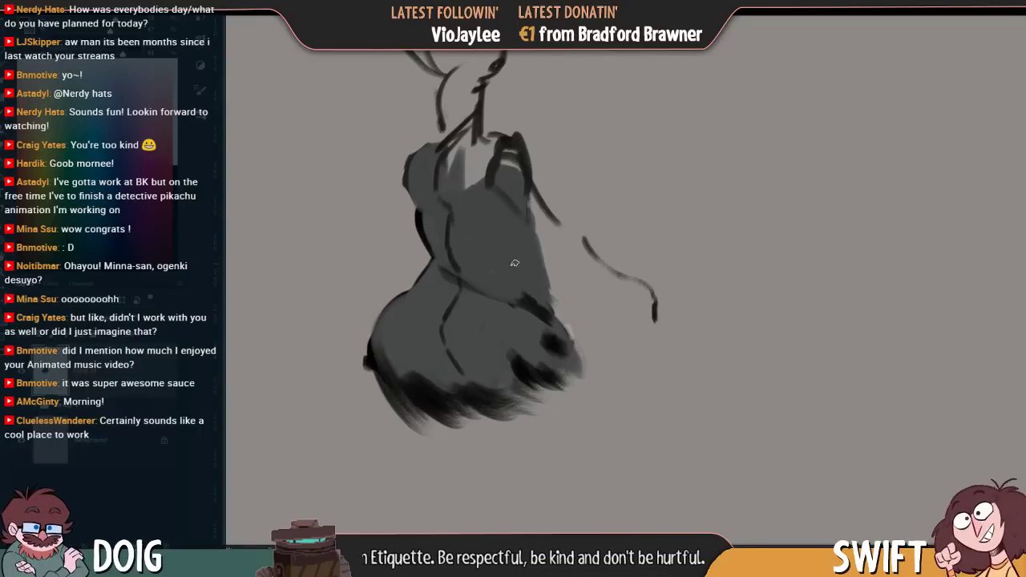
Extend the figure below the hips with a solid black mass for the upper legs
key(ctrl+minus)
mouse_move(474, 306)
mouse_down()
mouse_move(466, 378)
mouse_move(484, 425)
mouse_up()
drag(503, 383, 525, 417)
mouse_move(575, 397)
mouse_down()
mouse_move(601, 357)
mouse_move(613, 393)
mouse_up()
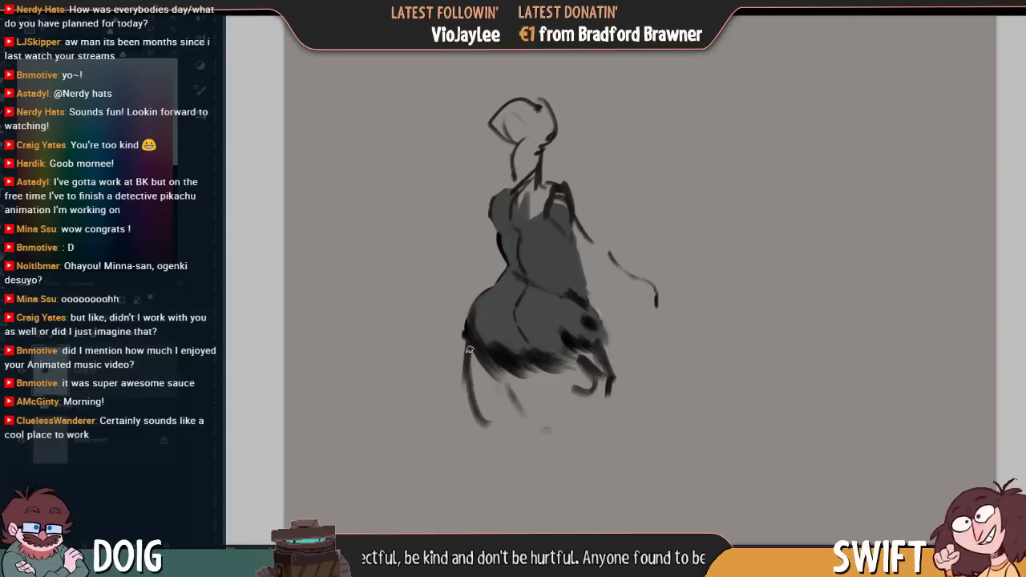
mouse_move(472, 355)
mouse_down()
mouse_move(478, 408)
mouse_move(516, 399)
mouse_move(520, 384)
mouse_move(559, 380)
mouse_move(556, 364)
mouse_move(578, 352)
mouse_move(595, 371)
mouse_move(552, 363)
mouse_move(560, 394)
mouse_move(521, 334)
mouse_move(480, 354)
mouse_move(506, 374)
mouse_move(508, 396)
mouse_move(559, 389)
mouse_move(553, 368)
mouse_move(535, 385)
mouse_move(508, 383)
mouse_move(555, 410)
mouse_move(595, 411)
mouse_move(566, 397)
mouse_move(606, 404)
mouse_move(614, 345)
mouse_up()
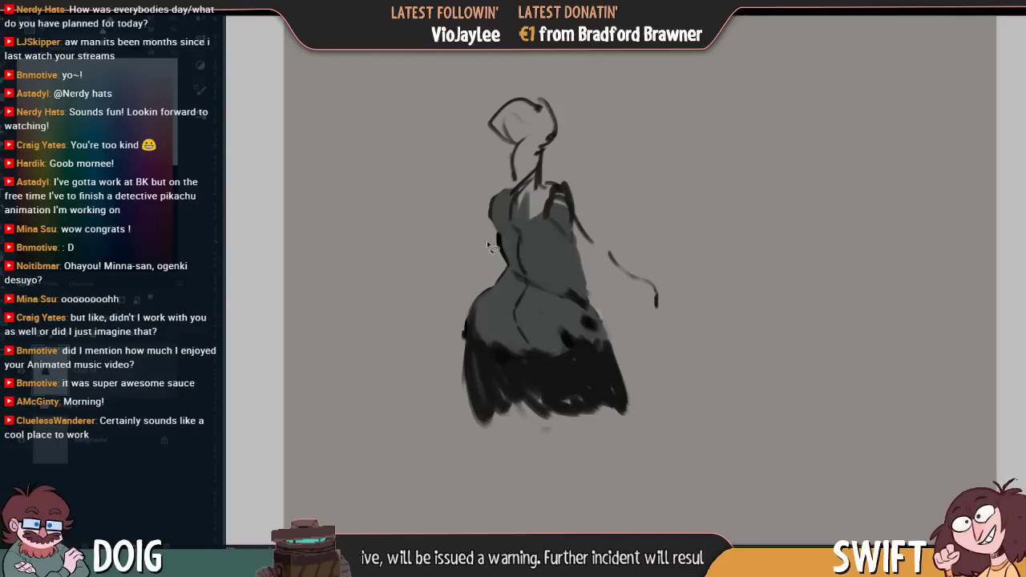
Trim the outer hip and thigh contour with lasso cutouts and fill the upper chest gap with sampled dark grey
key(alt)
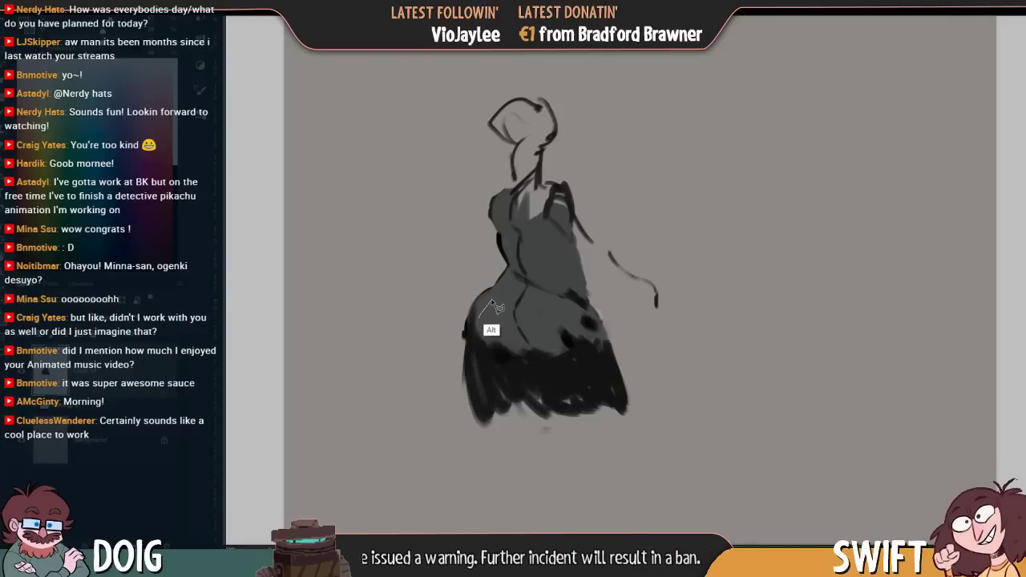
mouse_move(501, 303)
mouse_down()
mouse_move(482, 258)
mouse_move(434, 387)
mouse_move(487, 427)
mouse_move(477, 329)
mouse_move(491, 307)
mouse_up()
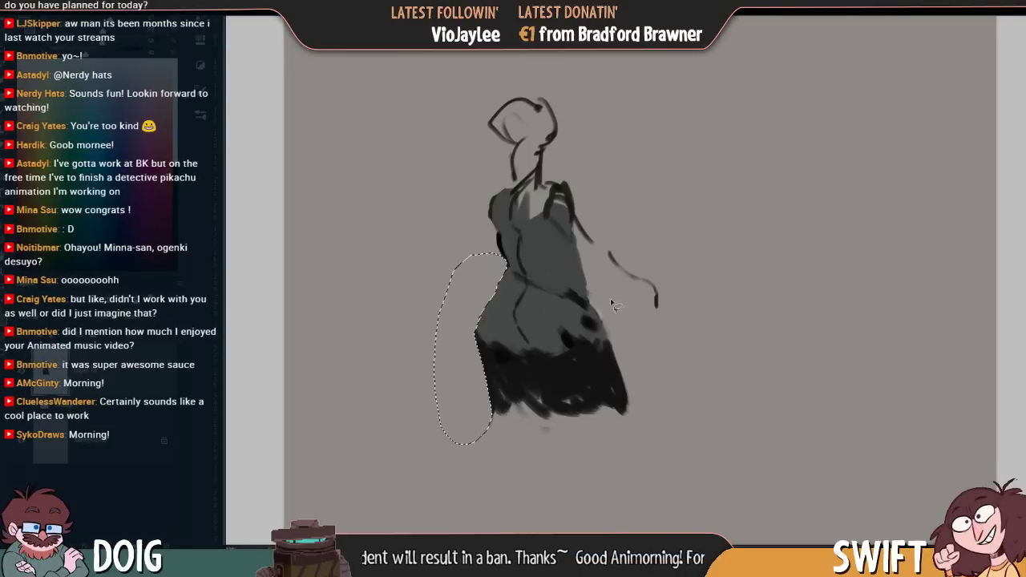
drag(598, 257, 586, 292)
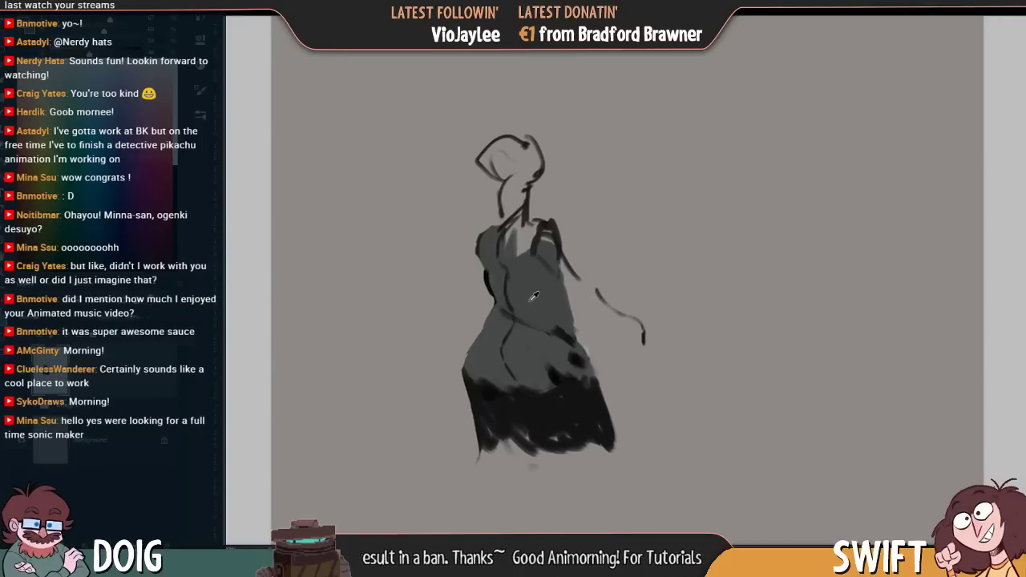
alt+click(515, 239)
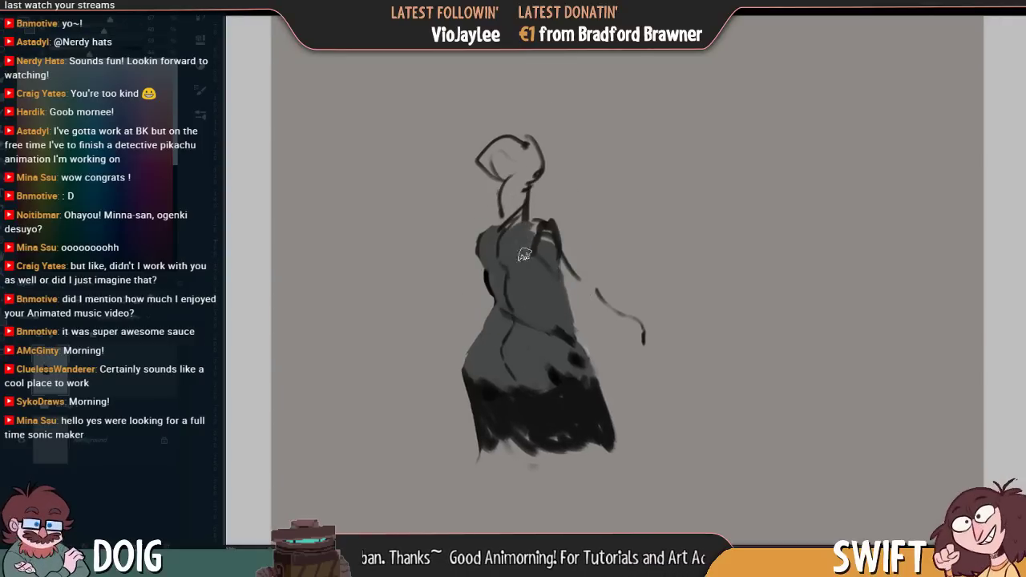
mouse_move(575, 279)
mouse_down()
mouse_move(552, 201)
mouse_move(545, 252)
mouse_move(508, 305)
mouse_up()
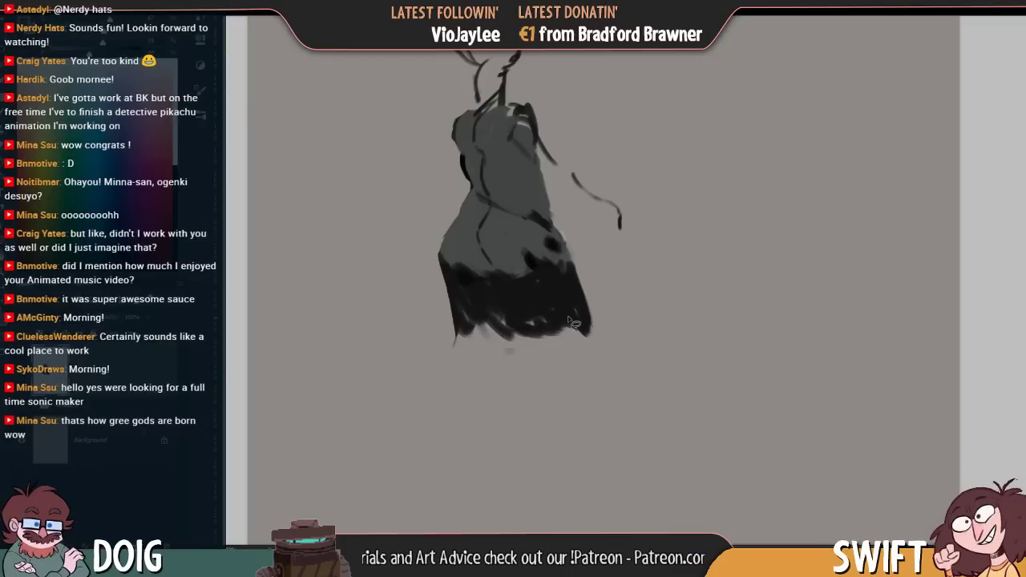
Cut an opening between the thighs and rough in the long standing leg with curved black strokes
drag(503, 298, 521, 340)
drag(519, 261, 529, 268)
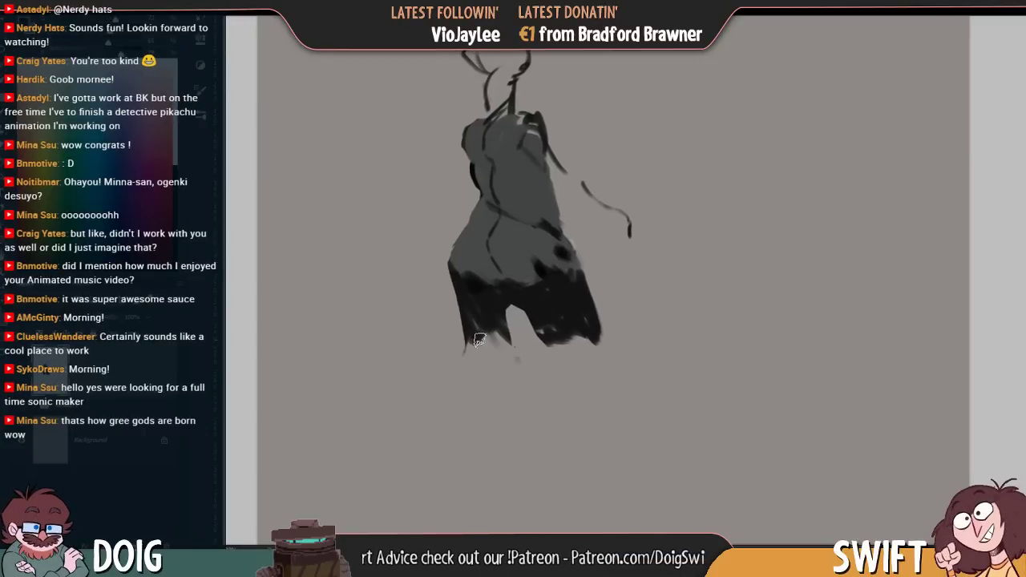
mouse_move(481, 320)
mouse_down()
mouse_move(464, 411)
mouse_move(485, 507)
mouse_up()
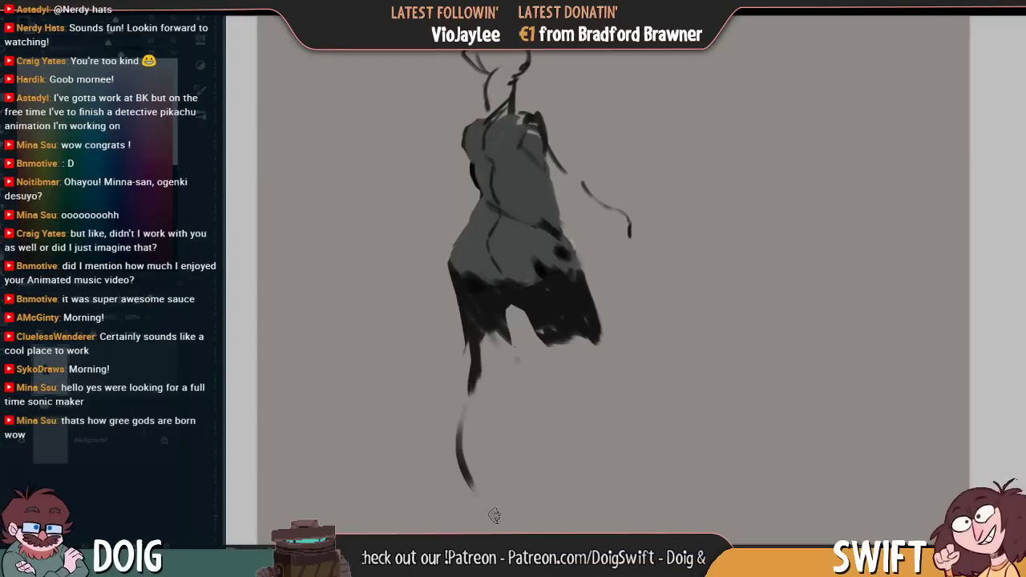
drag(480, 390, 465, 468)
mouse_move(491, 356)
mouse_down()
mouse_move(473, 447)
mouse_move(495, 506)
mouse_up()
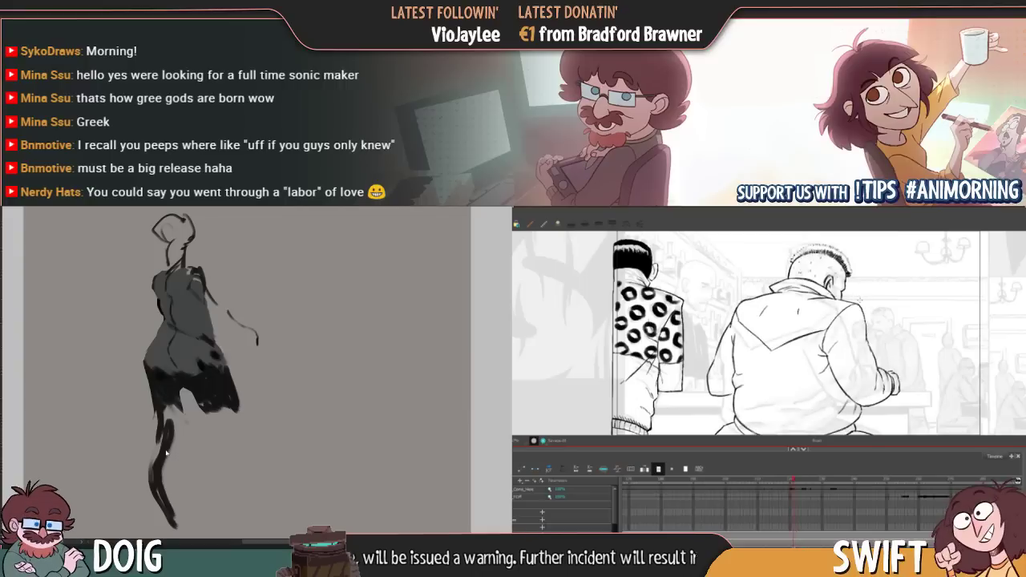
Fill in the standing leg's knee area and extend the raised leg's thigh with sampled black
mouse_move(168, 444)
mouse_down()
mouse_move(177, 400)
mouse_move(171, 406)
mouse_up()
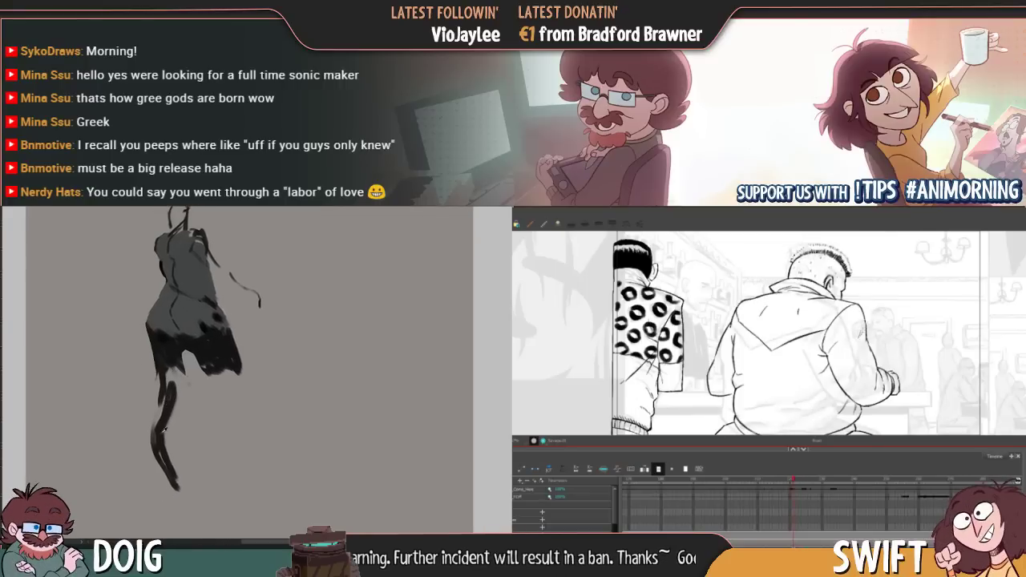
mouse_move(163, 405)
mouse_down()
mouse_move(158, 425)
mouse_move(178, 373)
mouse_move(172, 380)
mouse_move(226, 397)
mouse_move(223, 386)
mouse_up()
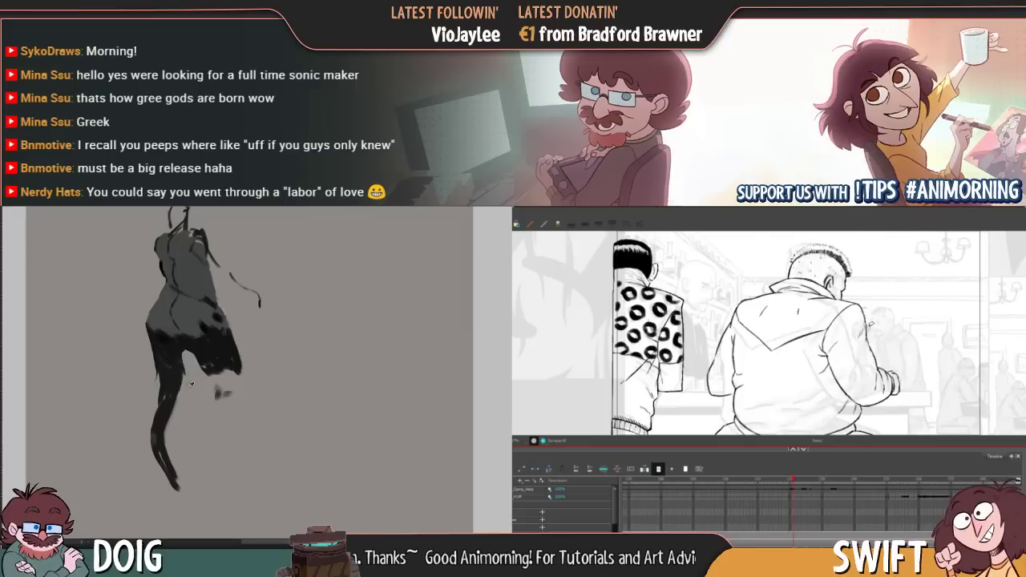
alt+click(218, 364)
mouse_move(223, 373)
mouse_down()
mouse_move(235, 391)
mouse_move(215, 376)
mouse_move(205, 401)
mouse_up()
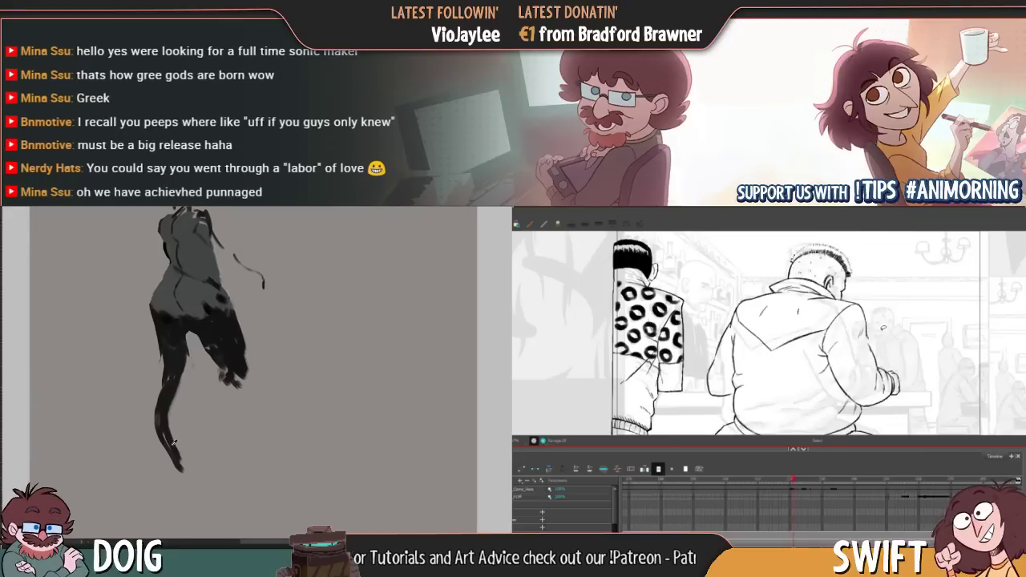
Refine the standing leg's silhouette by thickening the calf and shaping the knee and inner thigh
mouse_move(170, 440)
mouse_down()
mouse_move(175, 396)
mouse_move(169, 442)
mouse_move(165, 373)
mouse_up()
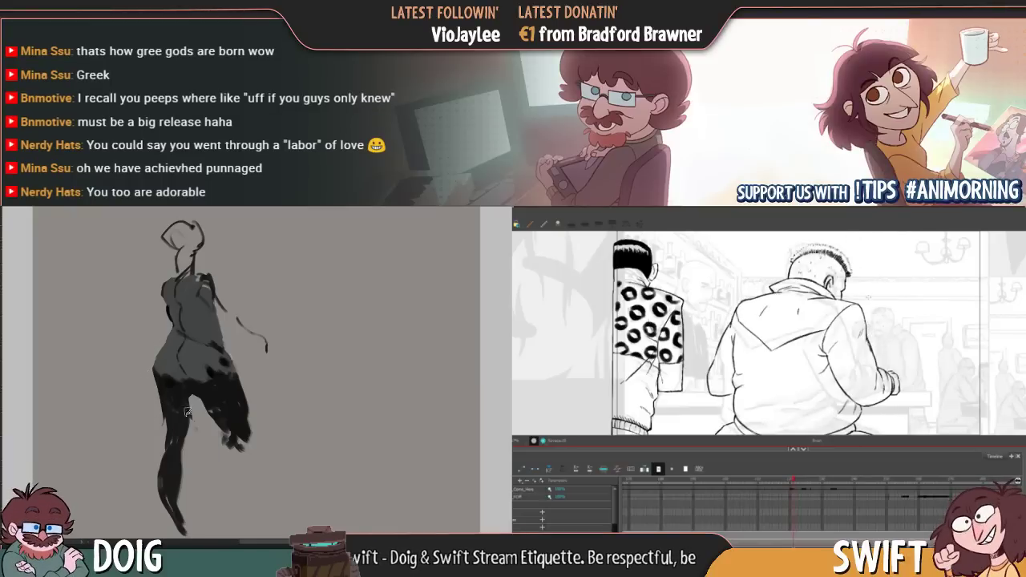
mouse_move(190, 414)
mouse_down()
mouse_move(190, 439)
mouse_move(190, 394)
mouse_up()
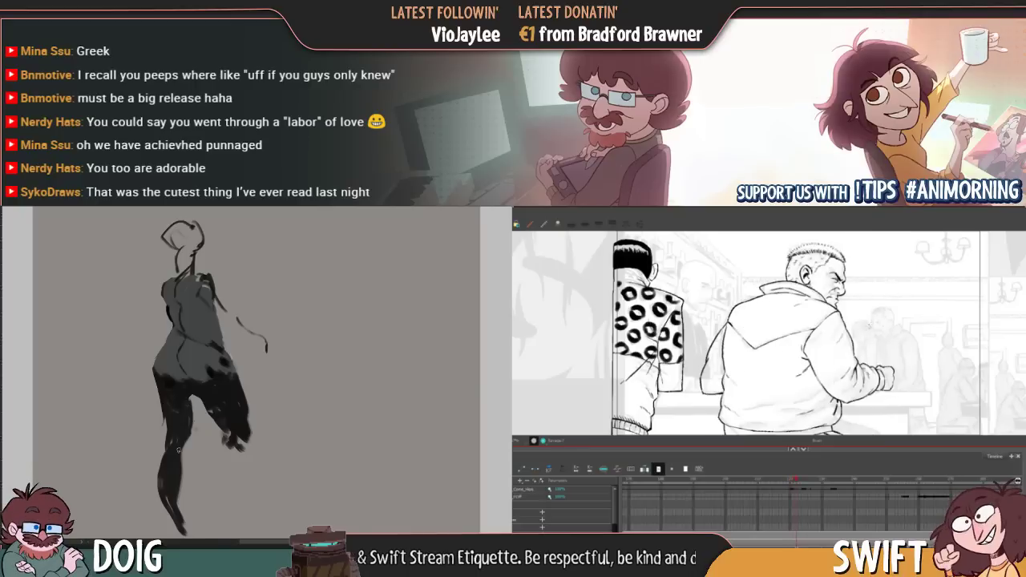
drag(179, 451, 187, 437)
drag(202, 379, 186, 433)
mouse_move(153, 396)
mouse_down()
mouse_move(167, 383)
mouse_move(131, 389)
mouse_move(131, 405)
mouse_move(160, 367)
mouse_move(155, 374)
mouse_up()
Fill the head with dark grey and paint the bent arm with a pointed hand in black
key(.)
key(.)
mouse_move(170, 316)
mouse_down()
mouse_move(178, 335)
mouse_move(170, 311)
mouse_up()
key(.)
mouse_move(165, 311)
mouse_down()
mouse_move(173, 384)
mouse_move(181, 333)
mouse_up()
key(.)
key(.)
mouse_move(180, 333)
mouse_down()
mouse_move(189, 320)
mouse_move(191, 332)
mouse_up()
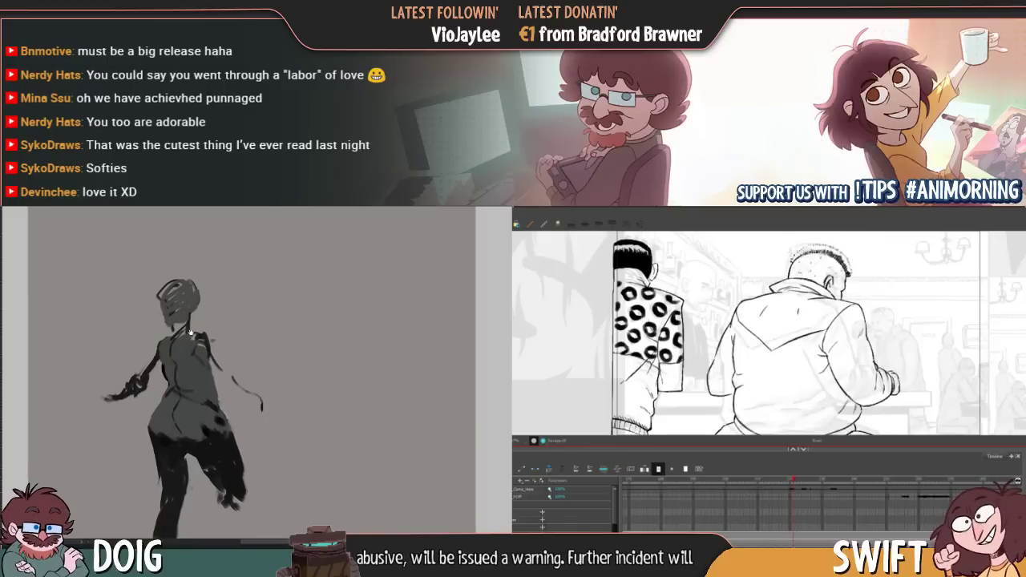
Darken the neck with black and paint the hairline and facial shading on the head
key(.)
key(.)
key(alt+e)
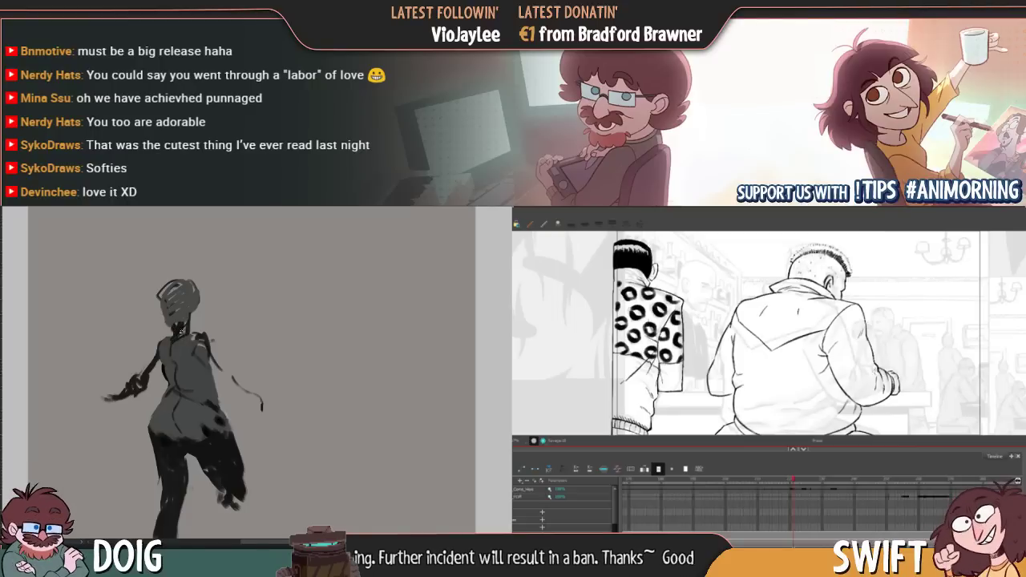
key(.)
mouse_move(176, 279)
mouse_down()
mouse_move(196, 298)
mouse_move(190, 312)
mouse_move(166, 322)
mouse_up()
key(.)
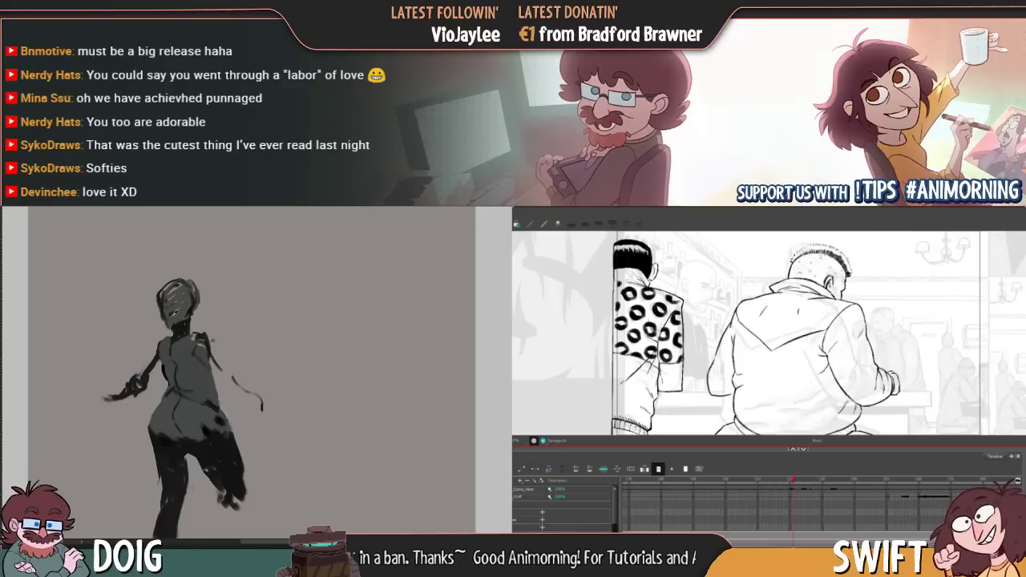
Cover the facial shading on the figure's head with dark grey and paint dark contour lines across the waist and hips
mouse_move(160, 310)
mouse_down()
mouse_move(162, 290)
mouse_move(180, 283)
mouse_up()
key(.)
key(.)
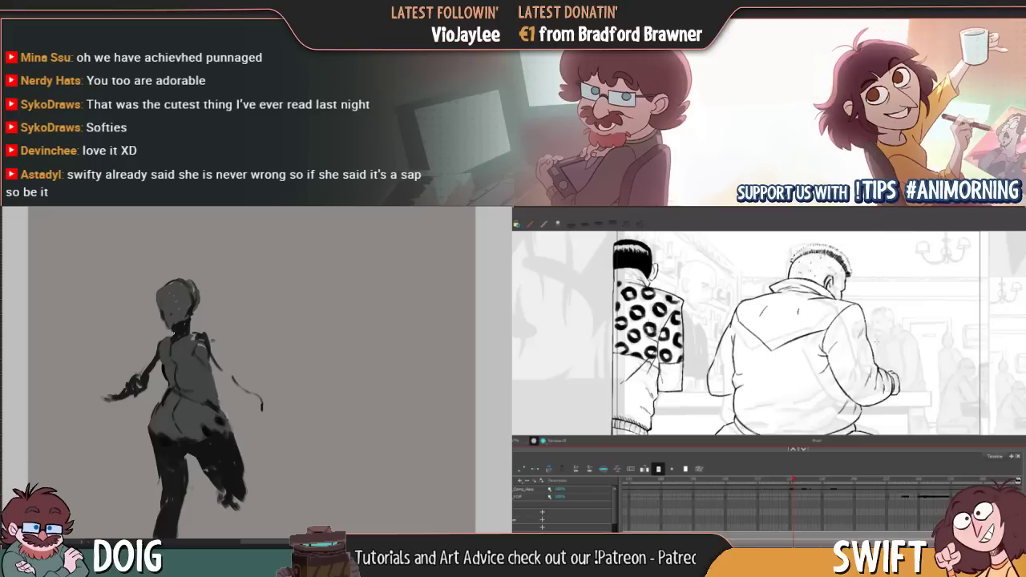
key(.)
key(.)
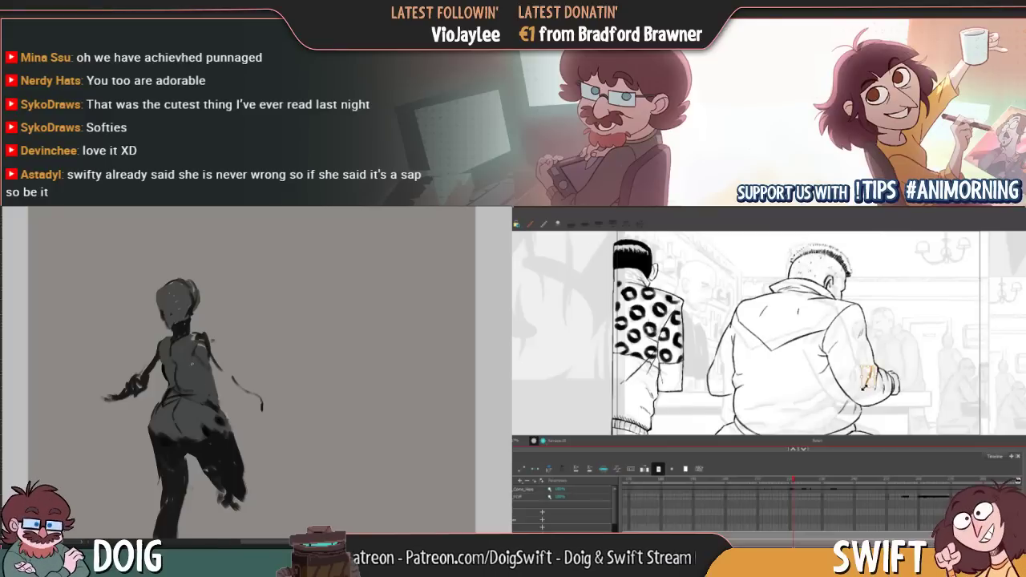
Refine the cuff strokes on the seated man's bent sleeve, comparing them with the adjacent animation drawings
key(.)
key(.)
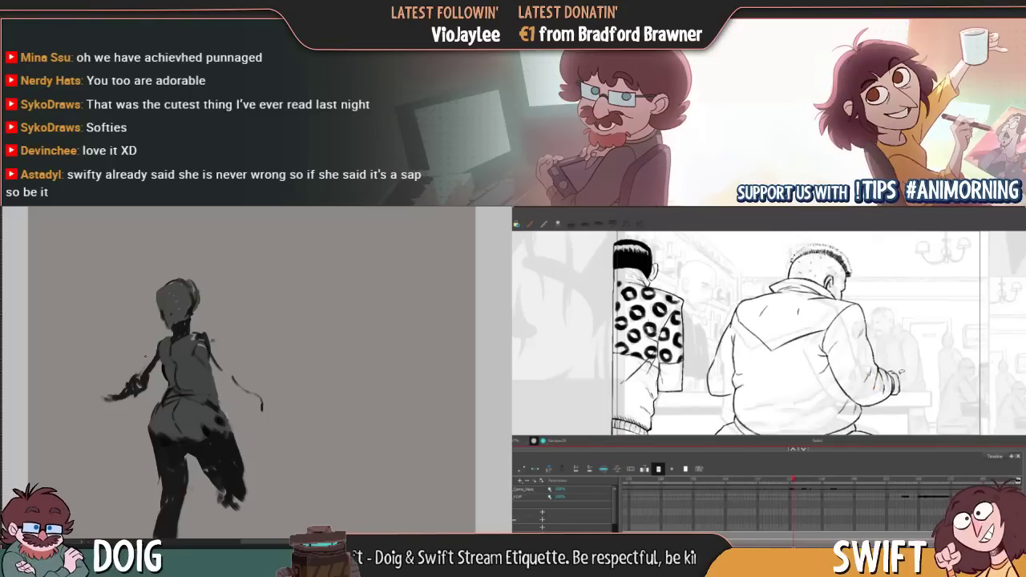
key(.)
key(.)
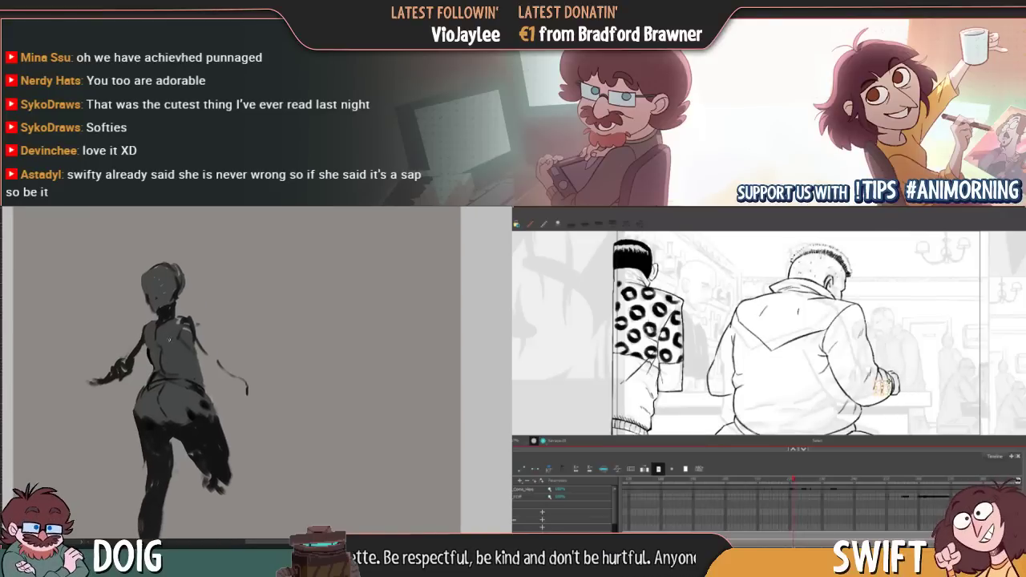
key(.)
key(.)
key(.)
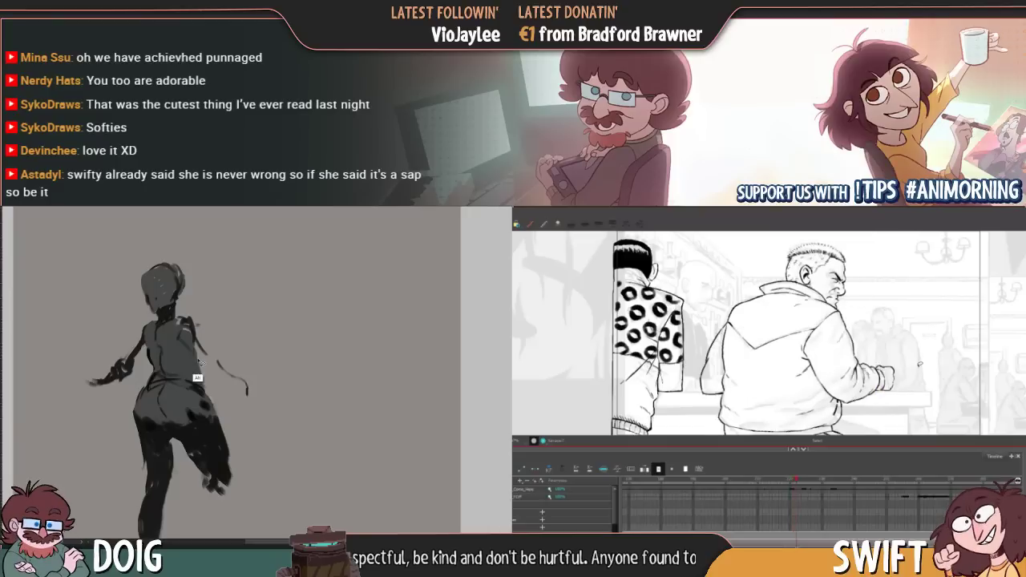
Delete the selected fold stroke on the jacket back beside the bent sleeve and check the result against the neighbouring drawings
key(.)
key(.)
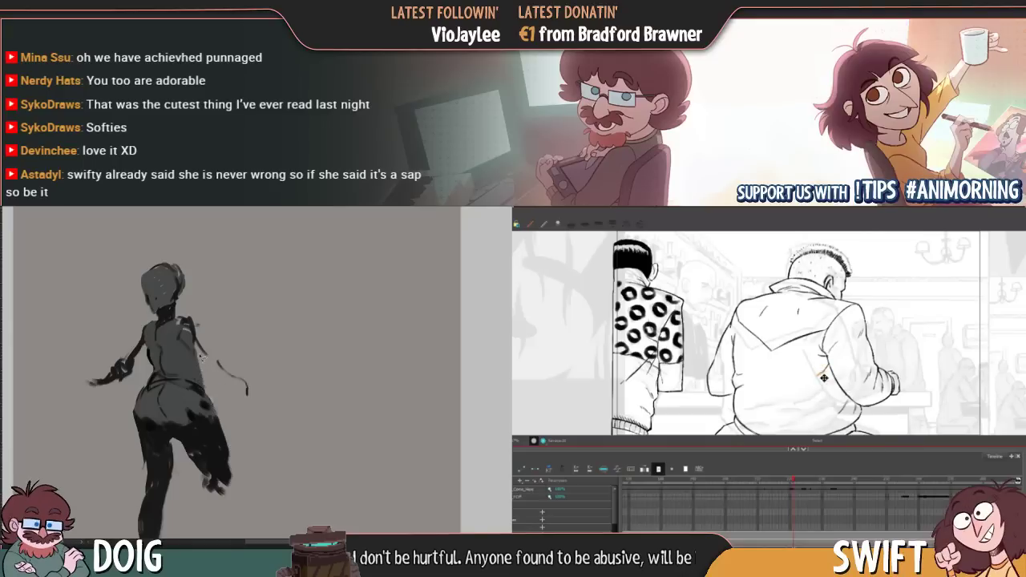
key(Delete)
key(.)
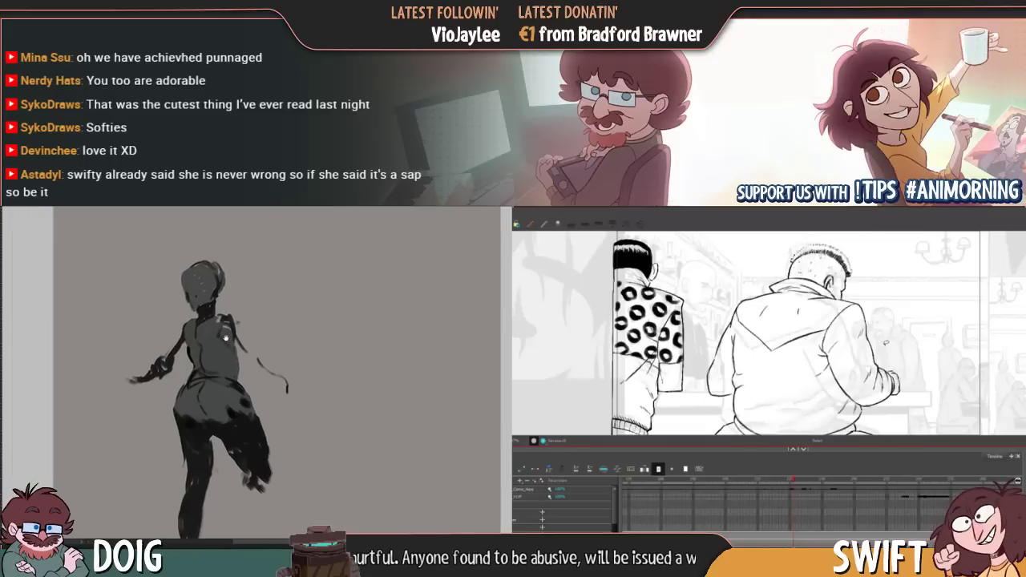
key(.)
key(.)
key(.)
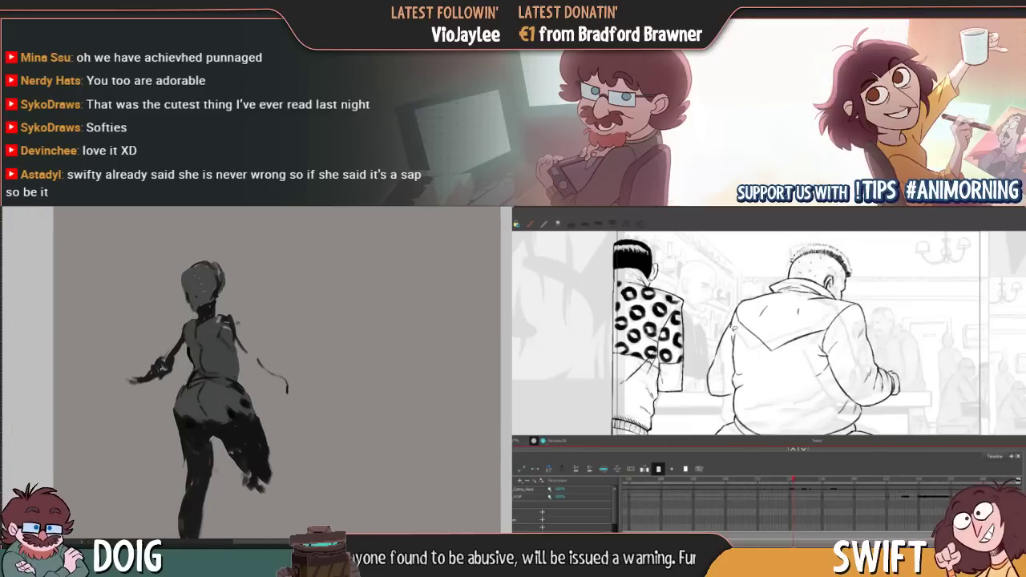
Add short fold strokes to the jacket's lower back below the elbow, comparing them with the adjacent side-turned drawing
drag(903, 361, 883, 345)
key(.)
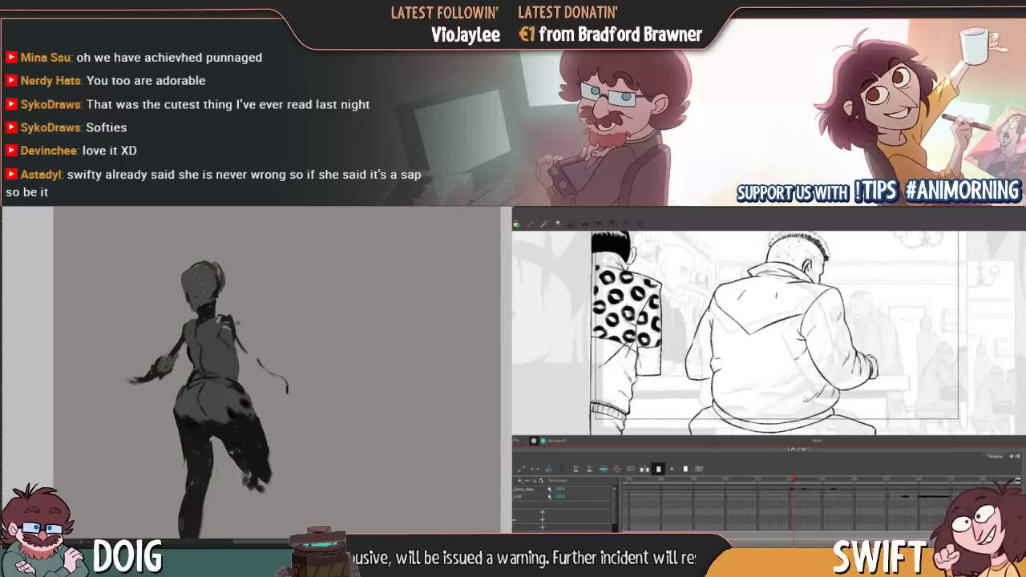
key(period)
key(comma)
key(period)
key(comma)
key(period)
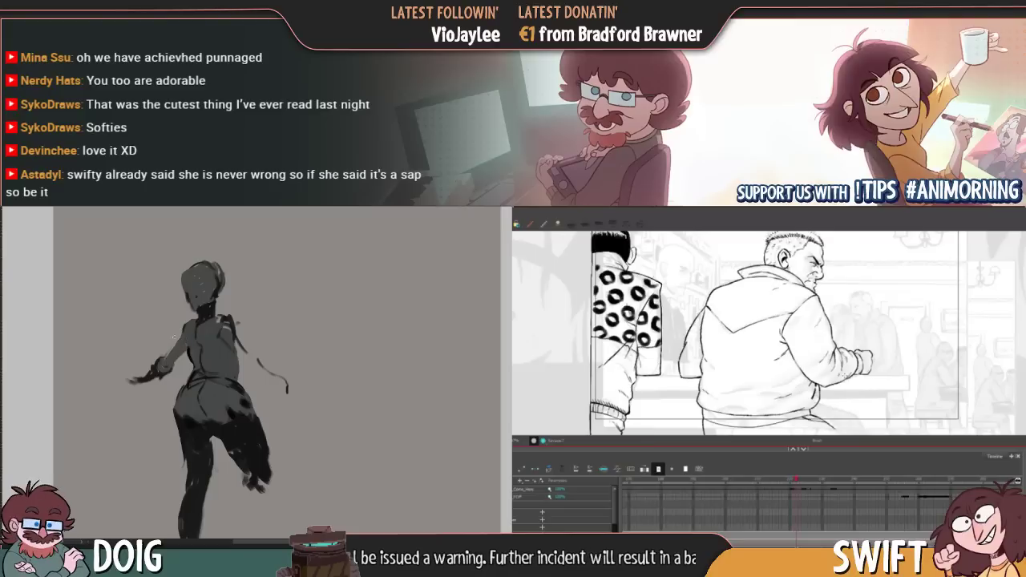
key(comma)
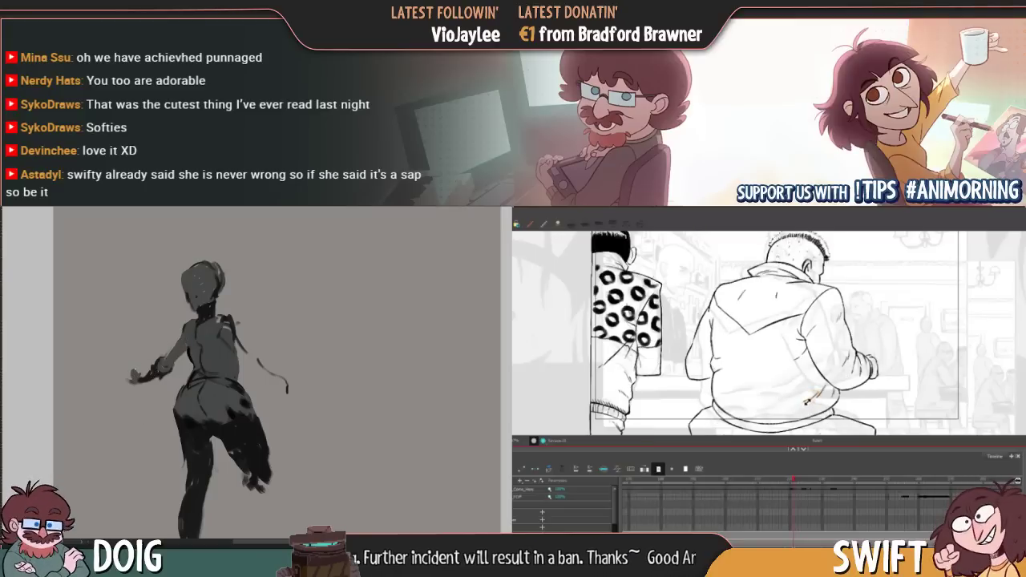
key(period)
key(comma)
key(period)
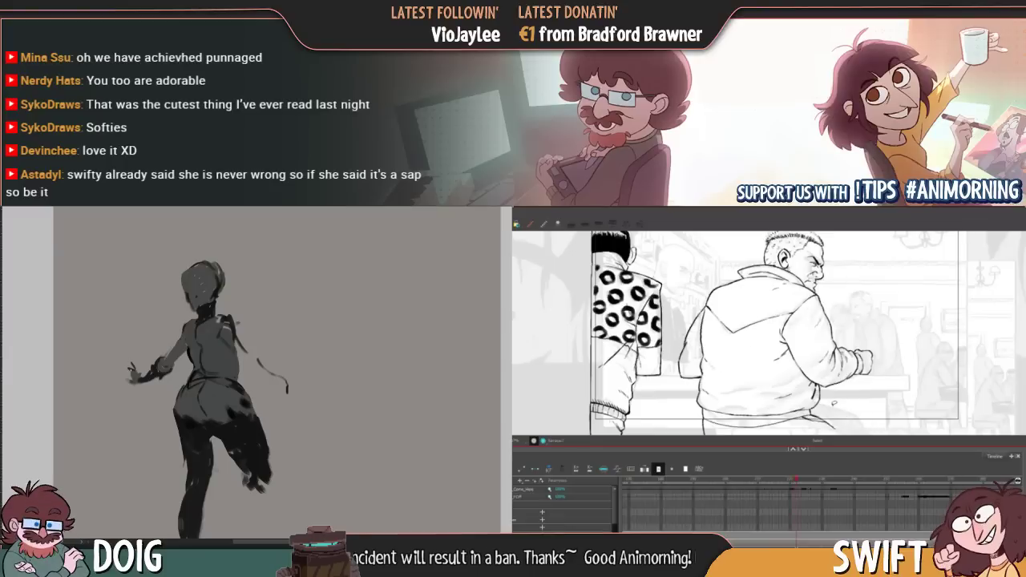
key(comma)
key(period)
key(comma)
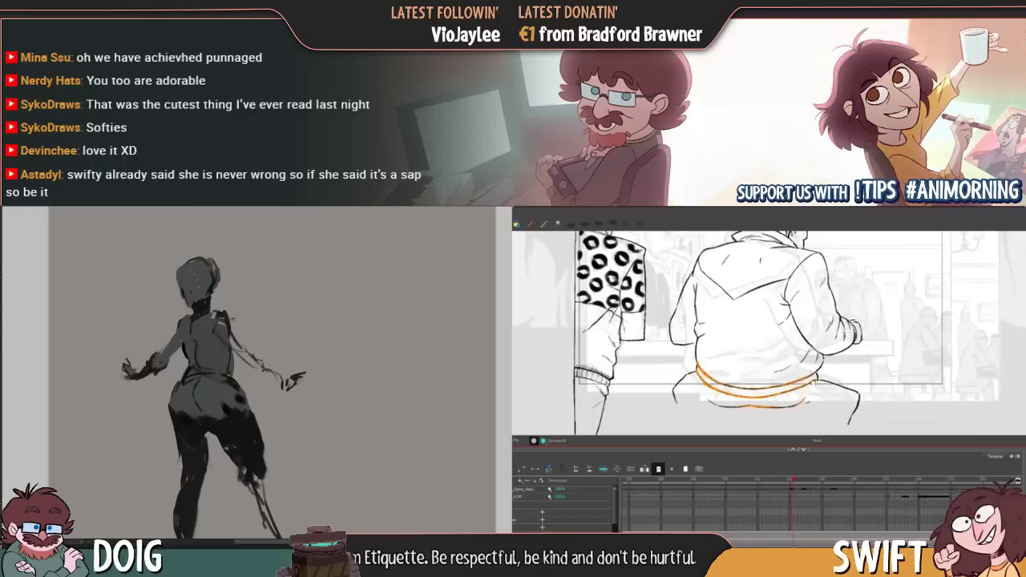
Reshape the jacket's waistband lines and delete the excess stroke at the band's end below the elbow
drag(225, 393, 220, 365)
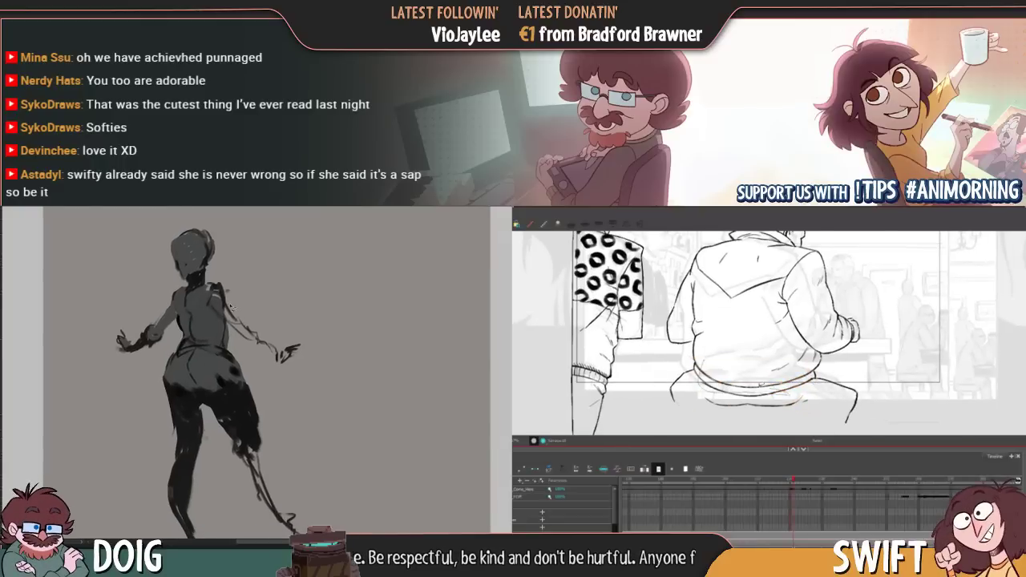
click(802, 374)
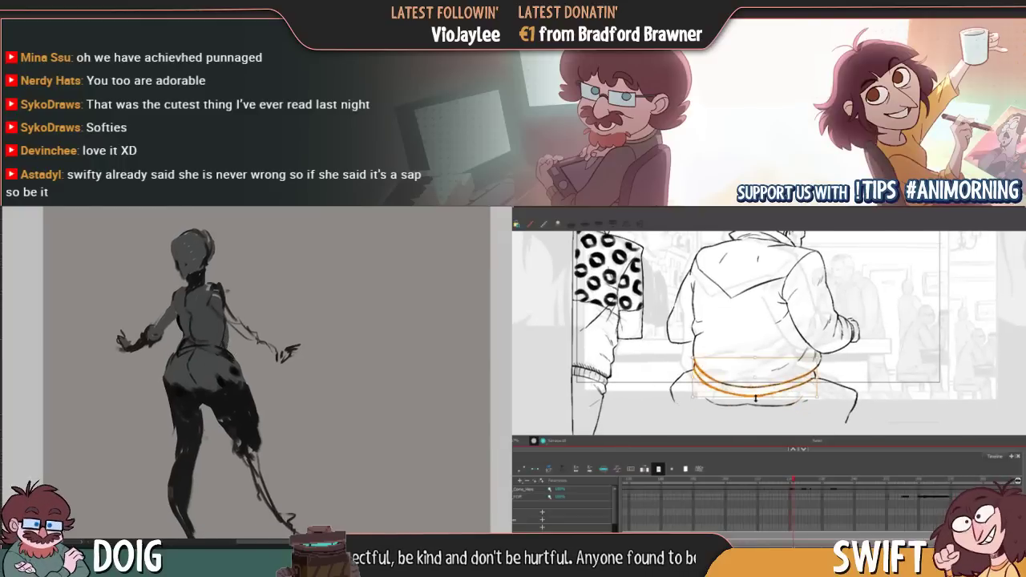
drag(756, 396, 756, 394)
key(Delete)
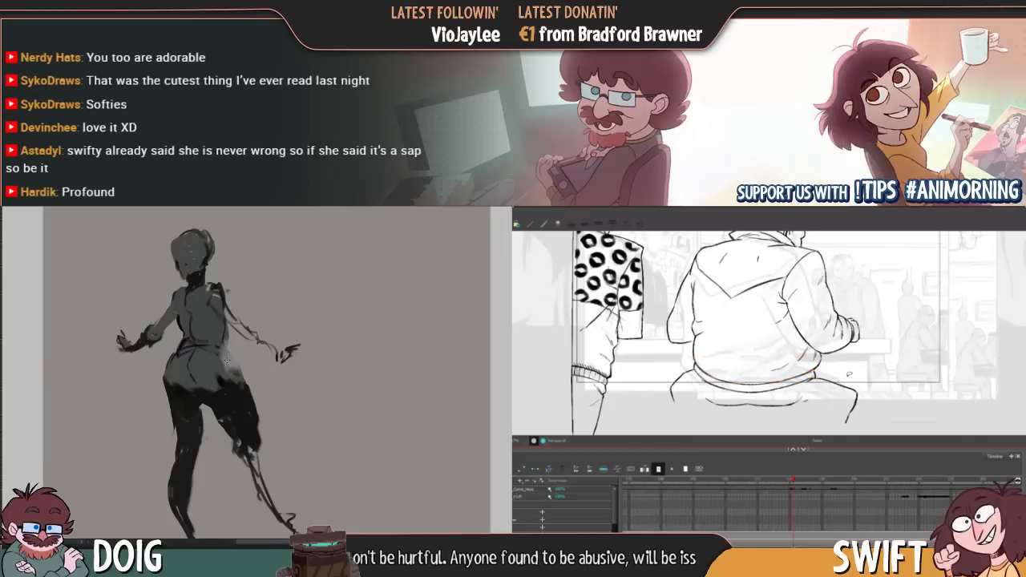
Examine the waistband across the adjacent animation drawings by stepping back and forth between frames
key(period)
key(comma)
key(period)
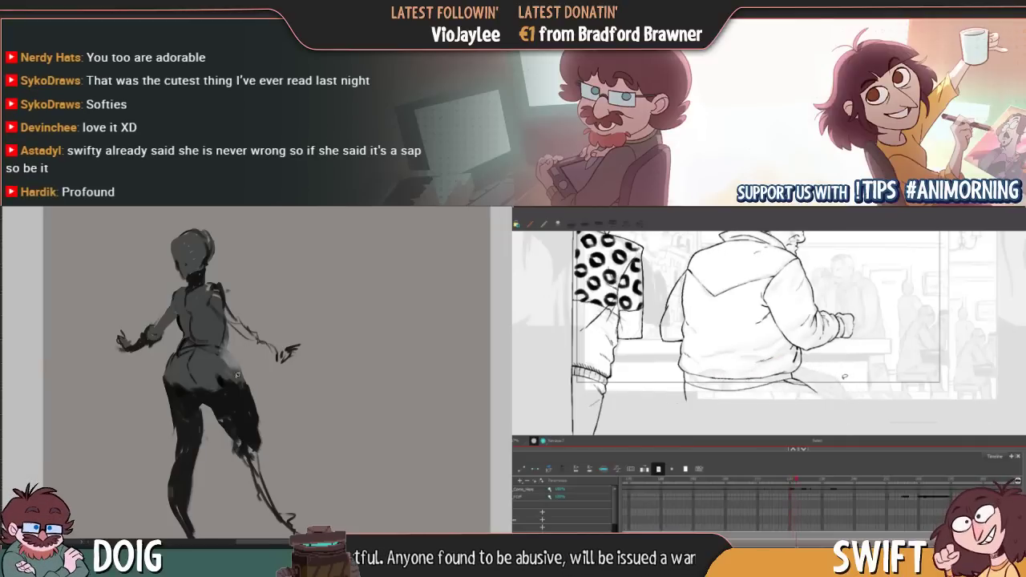
key(comma)
key(comma)
key(period)
key(comma)
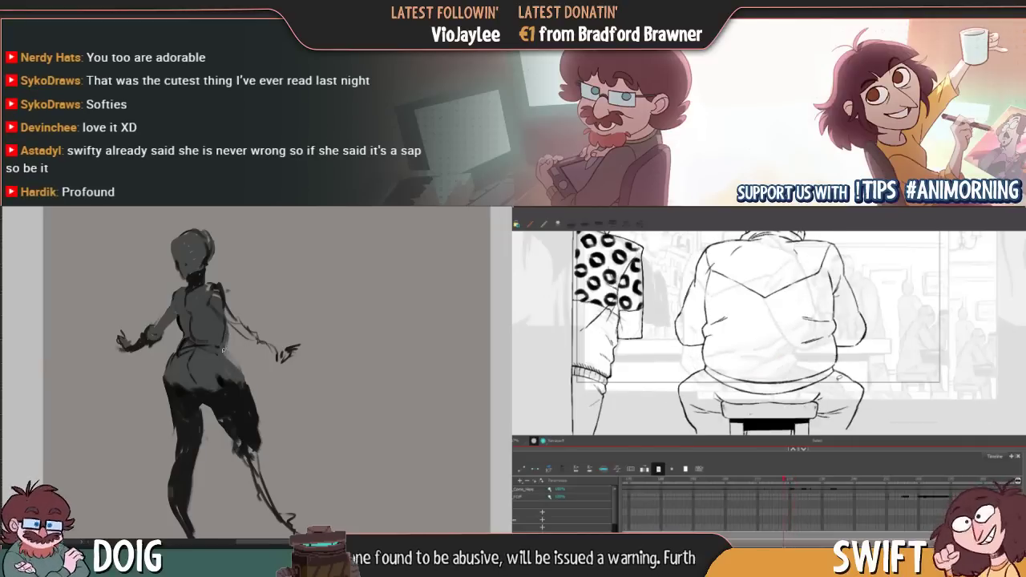
key(period)
key(comma)
key(period)
key(comma)
key(period)
Try to reshape the upper line of the jacket's waistband vertically
mouse_move(721, 363)
mouse_down()
mouse_move(744, 388)
mouse_move(728, 376)
mouse_move(775, 374)
mouse_move(750, 390)
mouse_up()
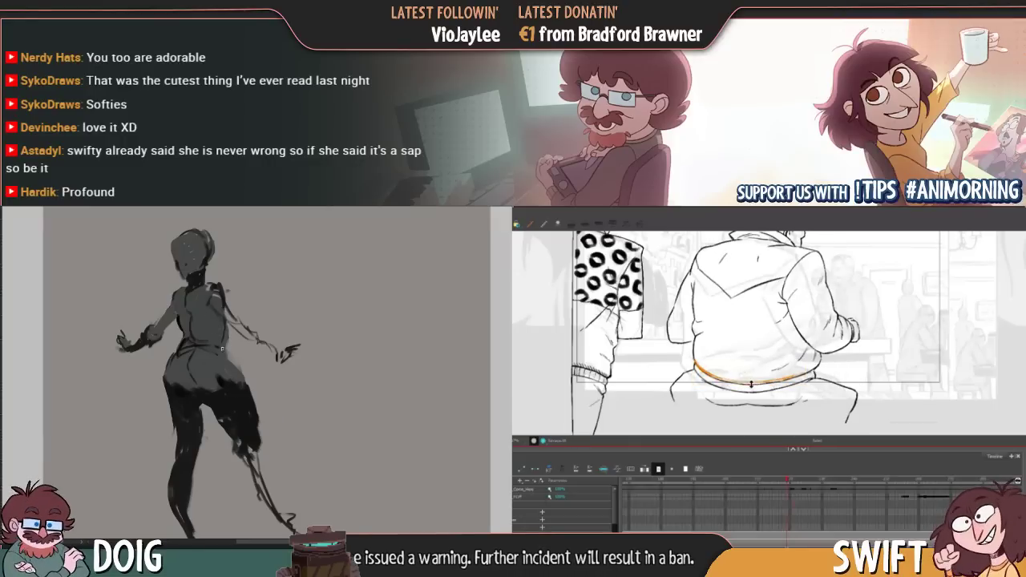
key(ctrl+z)
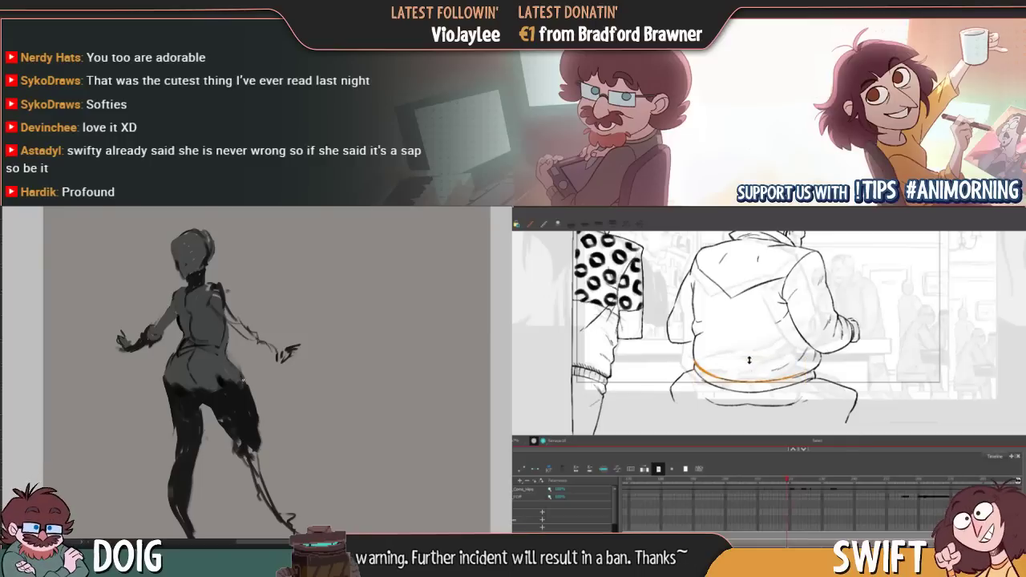
click(838, 363)
drag(223, 321, 189, 375)
Add fine ribbing strokes at the waistband's left end, checking the adjacent drawings, and clear the selection
key(comma)
key(period)
key(comma)
key(period)
key(comma)
key(period)
click(710, 383)
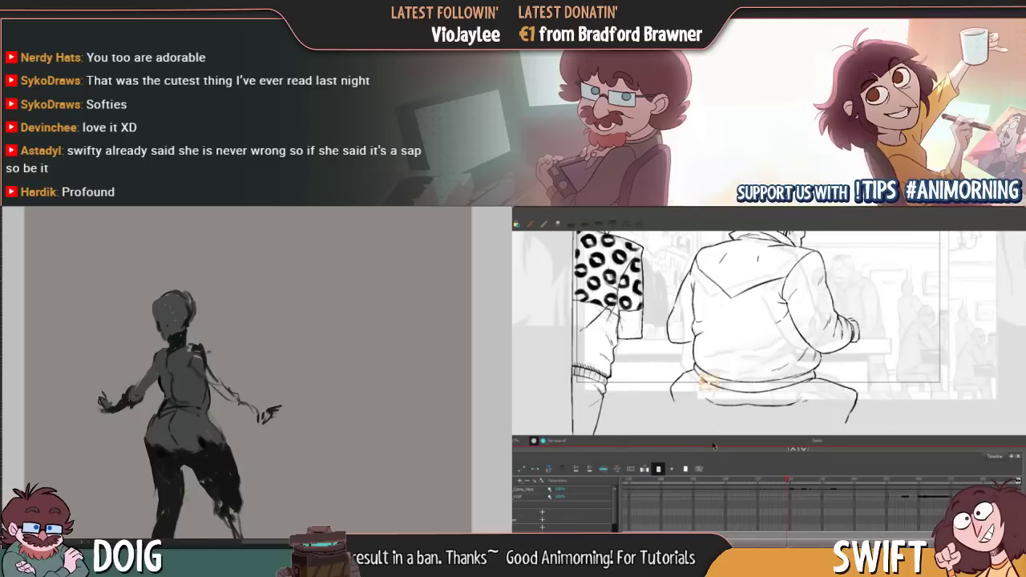
key(Escape)
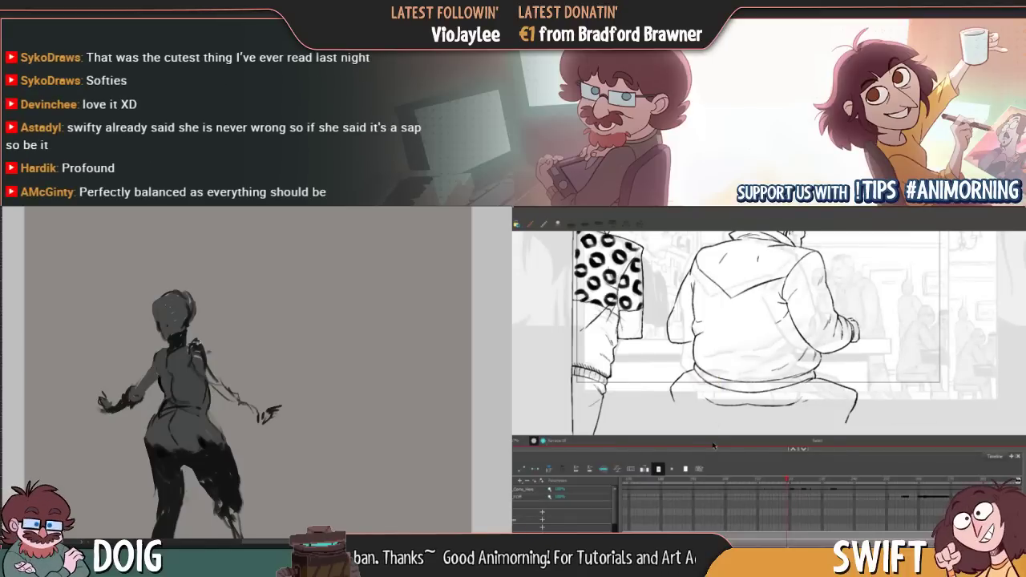
Compare the turned jacket drawing with its neighbouring frames to check the movement
key(comma)
key(period)
key(comma)
key(period)
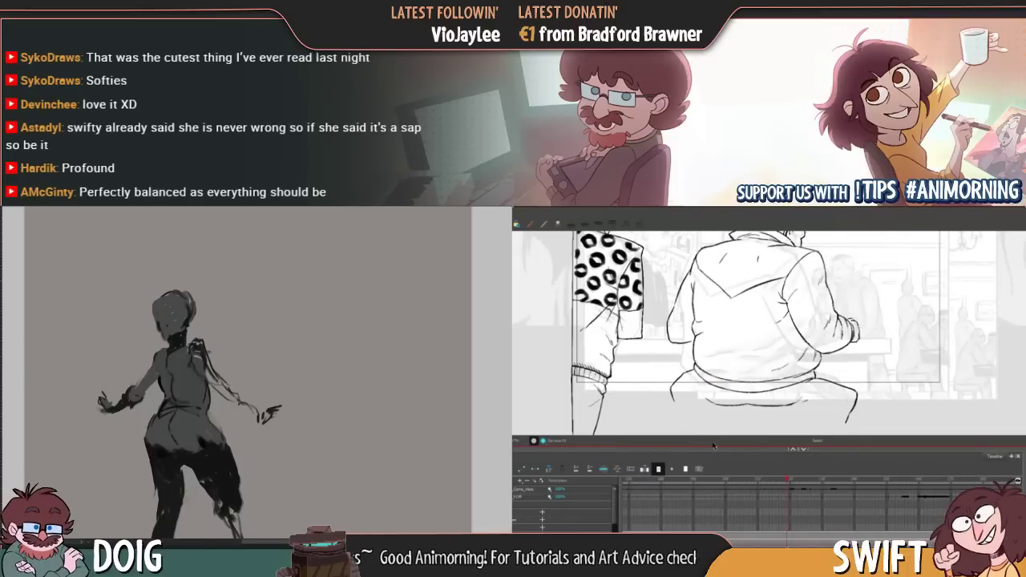
key(comma)
key(period)
key(period)
key(comma)
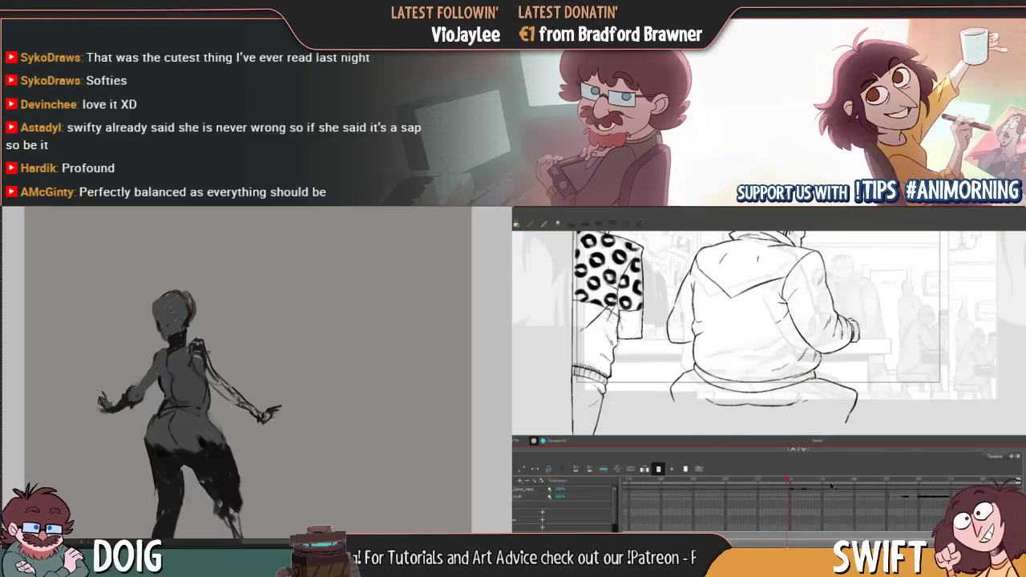
key(period)
key(comma)
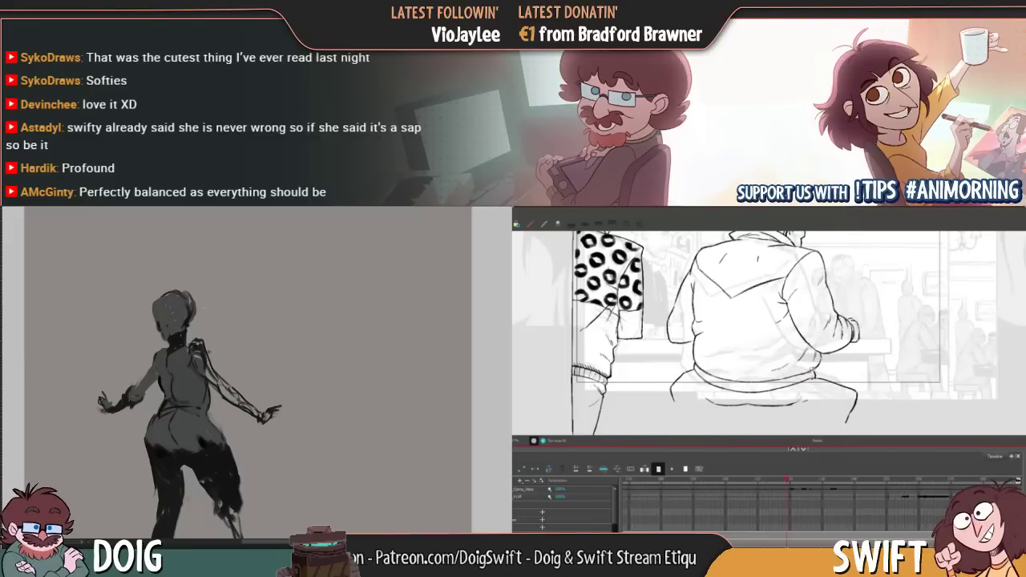
Add fine ribbing strokes at the waistband's right end and check them against the previous drawing
drag(798, 371, 770, 375)
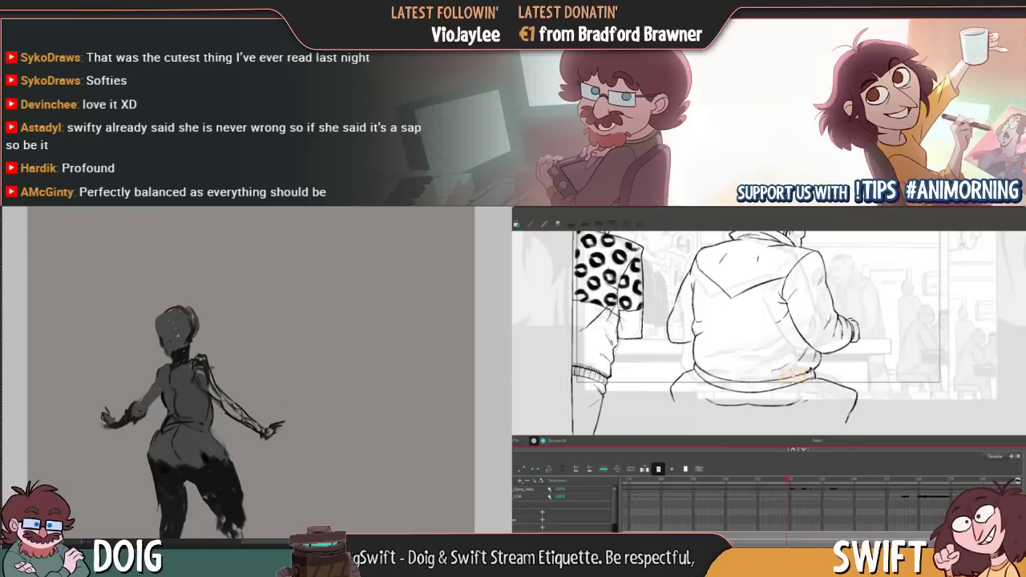
key(comma)
key(period)
key(comma)
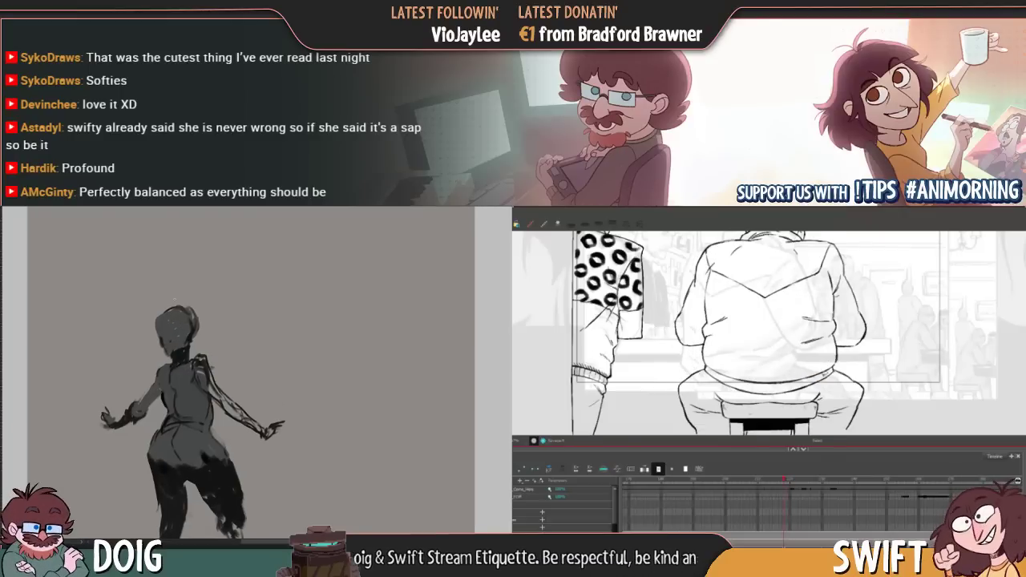
Examine the waistband's continuity between the back-facing and turned jacket drawings
key(comma)
key(comma)
key(period)
key(period)
key(period)
key(period)
key(period)
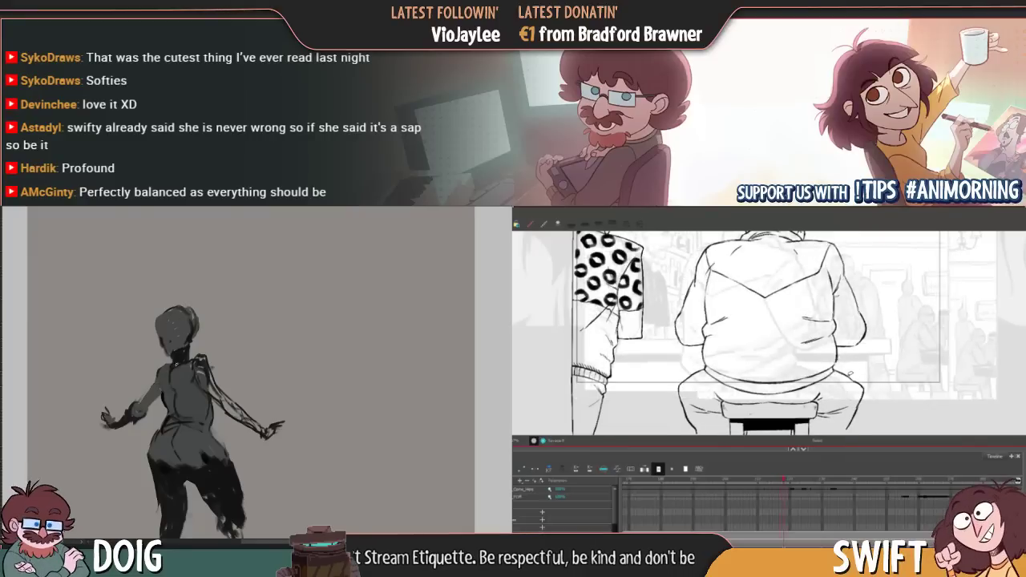
key(comma)
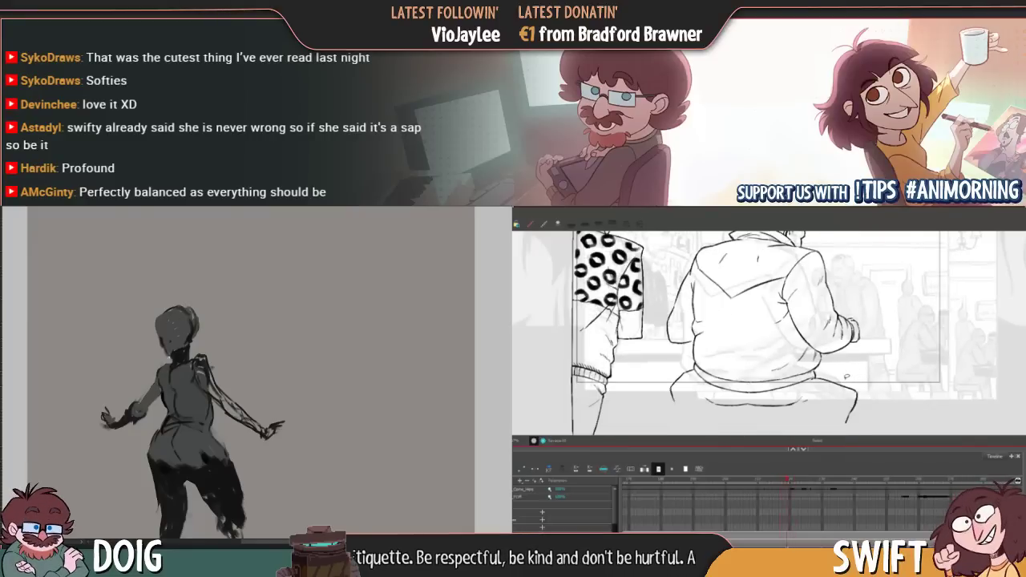
key(comma)
key(period)
Paint the painted figure's extended lower leg and pointed foot with rough black contour strokes
mouse_move(187, 385)
mouse_down()
mouse_move(158, 340)
mouse_move(166, 325)
mouse_move(154, 336)
mouse_move(140, 325)
mouse_up()
key(period)
key(comma)
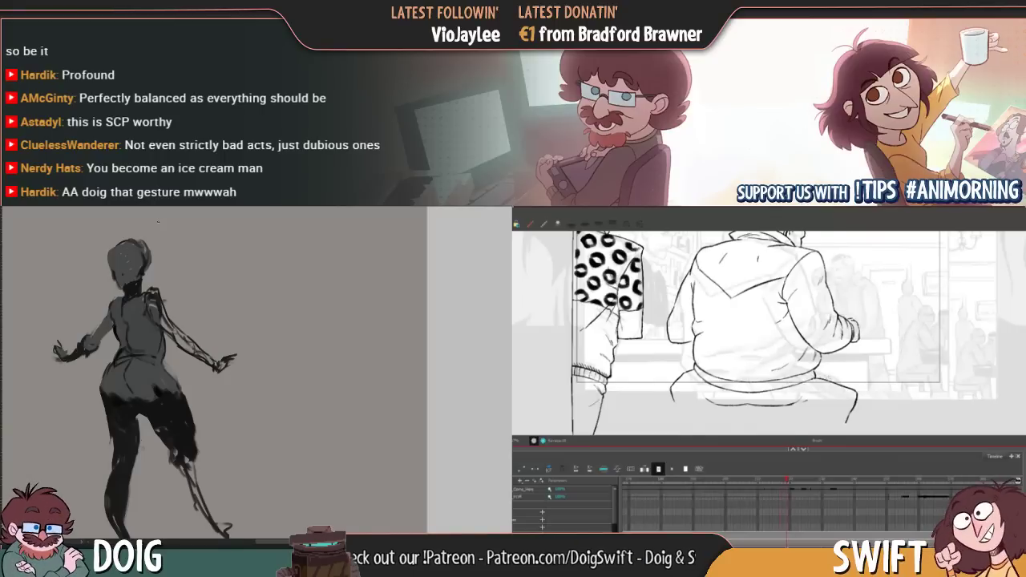
drag(222, 359, 263, 320)
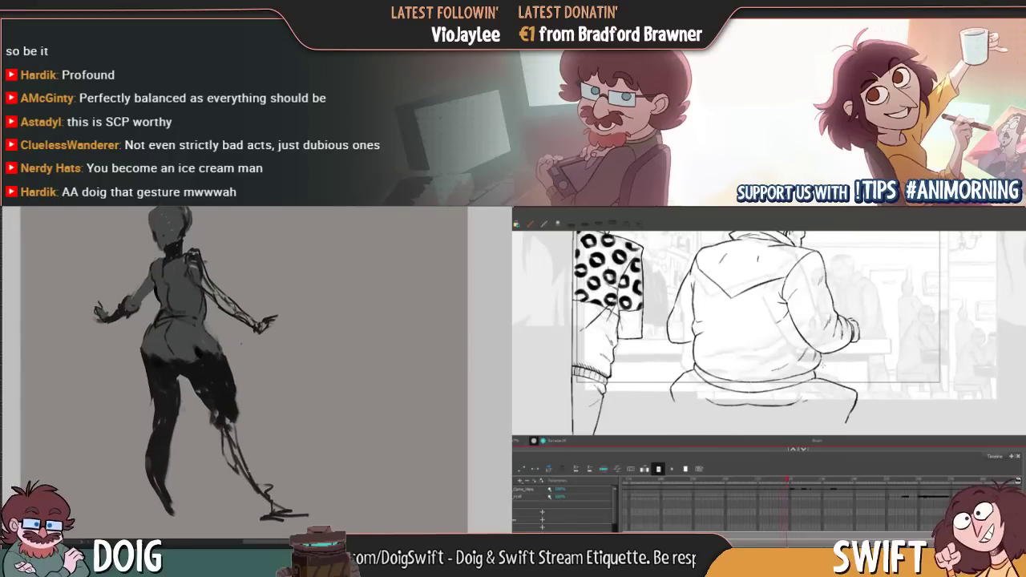
drag(237, 471, 221, 437)
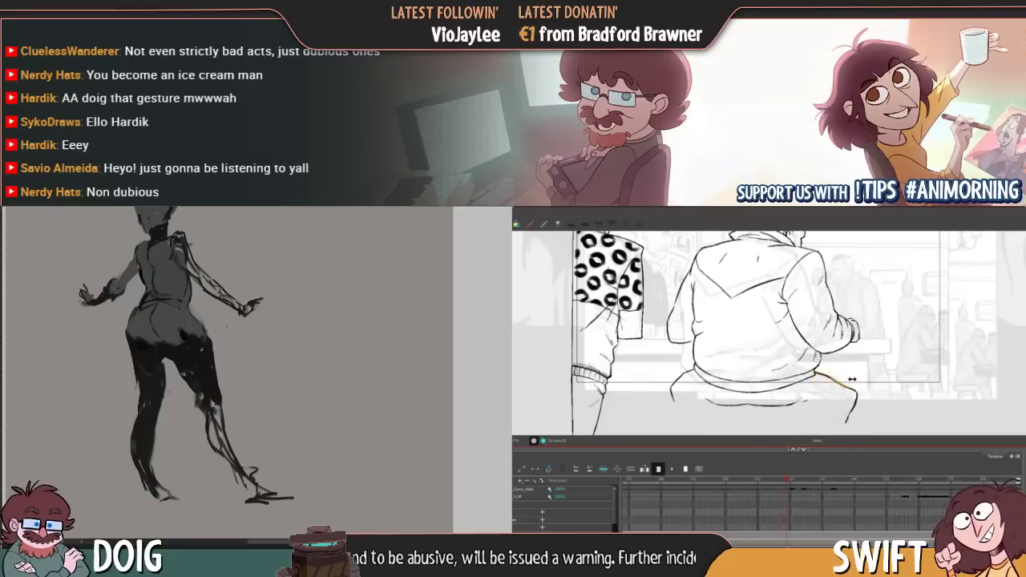
Paint the profile edge of the face on the grey figure's head
drag(183, 357, 199, 406)
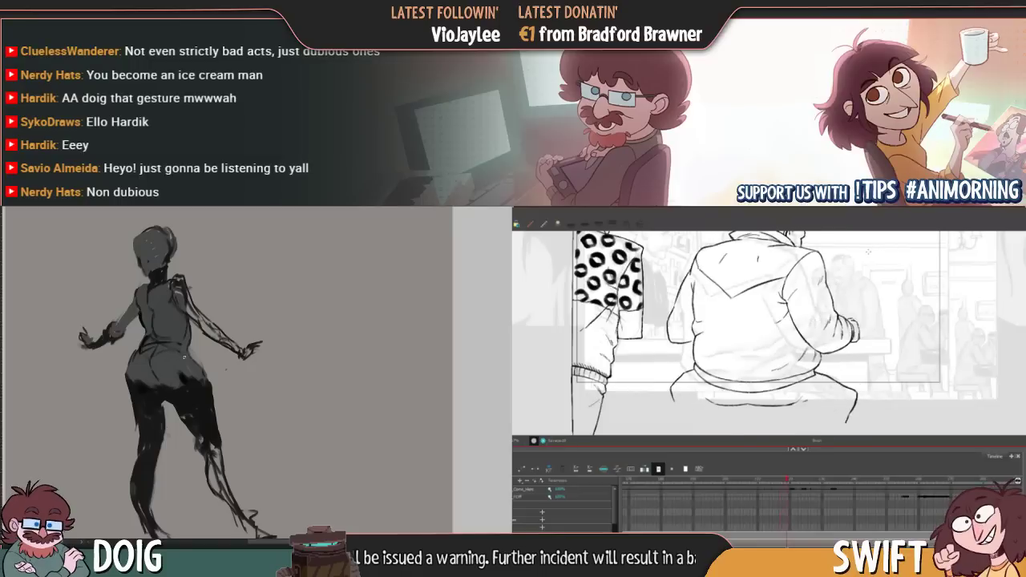
drag(186, 359, 202, 403)
drag(173, 329, 181, 355)
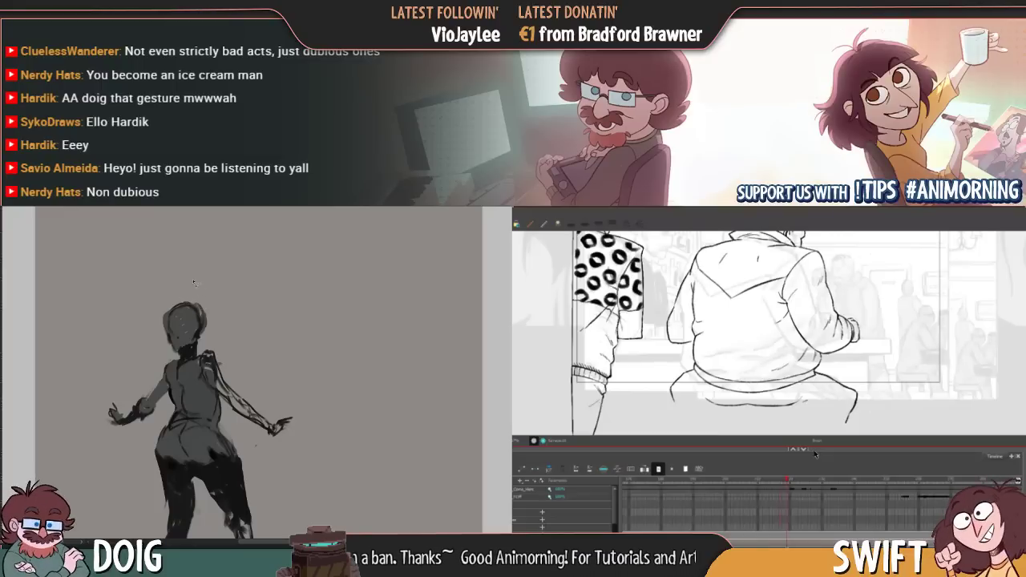
mouse_move(169, 360)
mouse_down()
mouse_move(173, 311)
mouse_move(196, 306)
mouse_move(198, 335)
mouse_move(170, 346)
mouse_up()
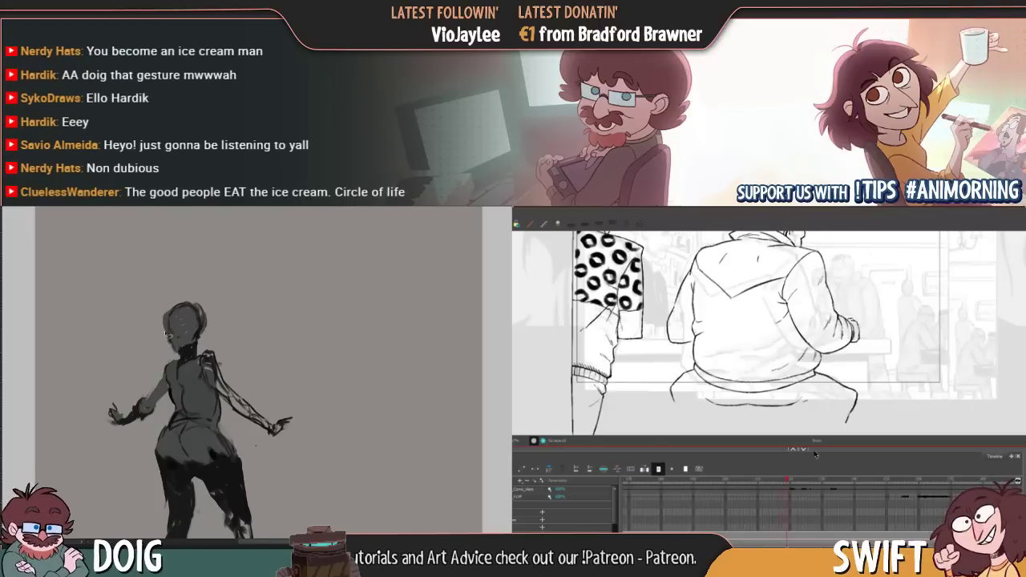
Paint the painted figure's hair with dark strokes, adding a small topknot and a curl at the back of the head
mouse_move(166, 340)
mouse_down()
mouse_move(196, 307)
mouse_move(200, 344)
mouse_move(212, 336)
mouse_move(218, 297)
mouse_move(158, 292)
mouse_move(174, 337)
mouse_up()
key(ctrl+d)
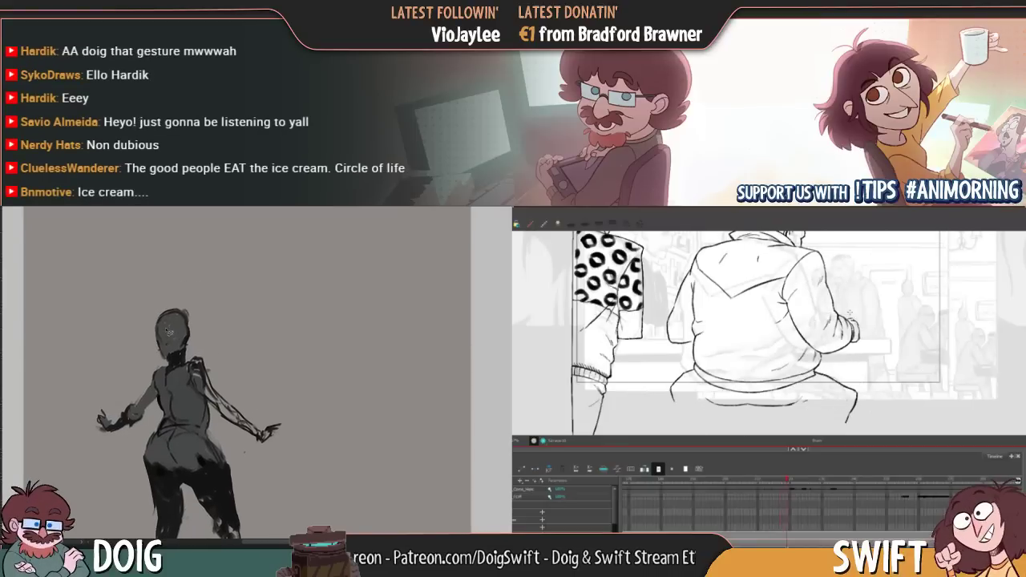
key(ctrl+minus)
key(ctrl+plus)
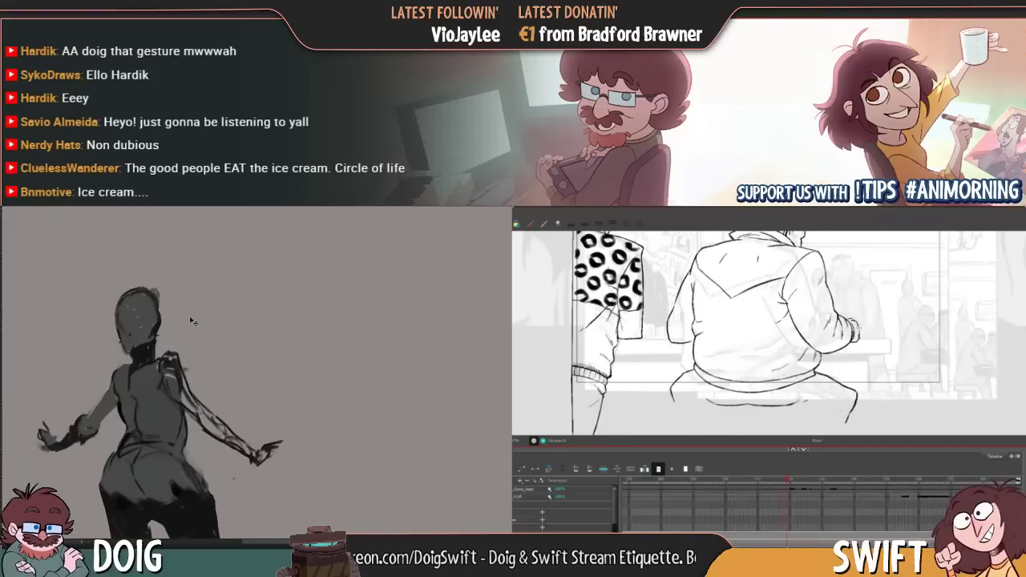
mouse_move(143, 314)
mouse_down()
mouse_move(189, 292)
mouse_move(194, 263)
mouse_up()
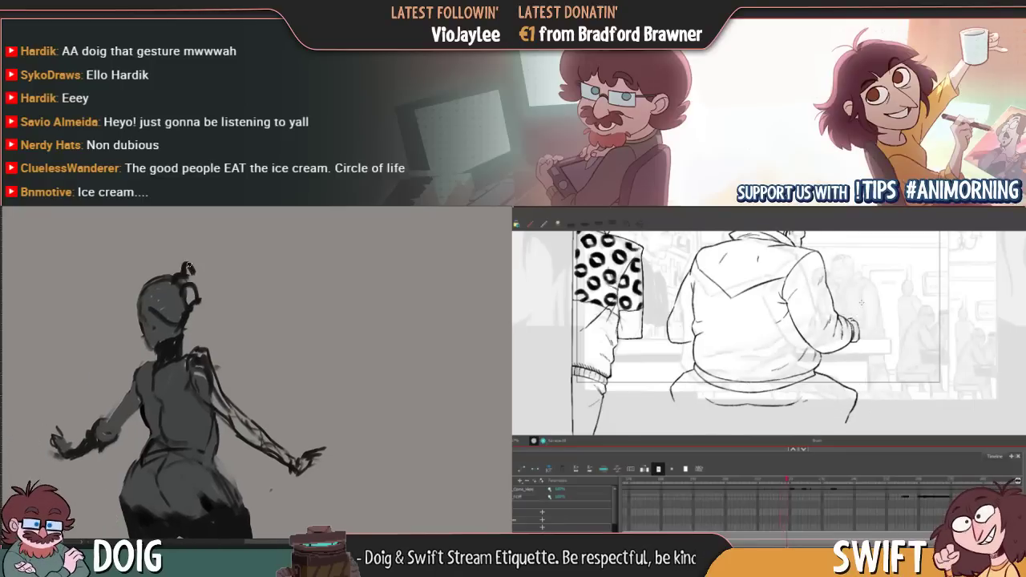
mouse_move(175, 301)
mouse_down()
mouse_move(141, 297)
mouse_move(165, 313)
mouse_up()
Fill the painted figure's outstretched arm with dark grey and block in its hand in near-black
drag(214, 399, 145, 323)
mouse_move(266, 367)
mouse_down()
mouse_move(240, 379)
mouse_move(287, 362)
mouse_up()
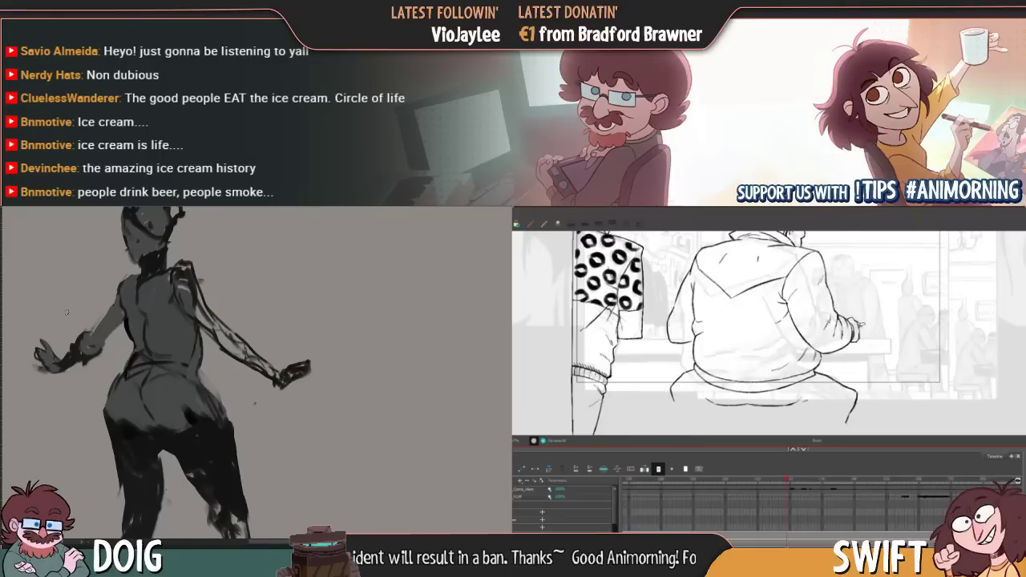
drag(216, 333, 215, 360)
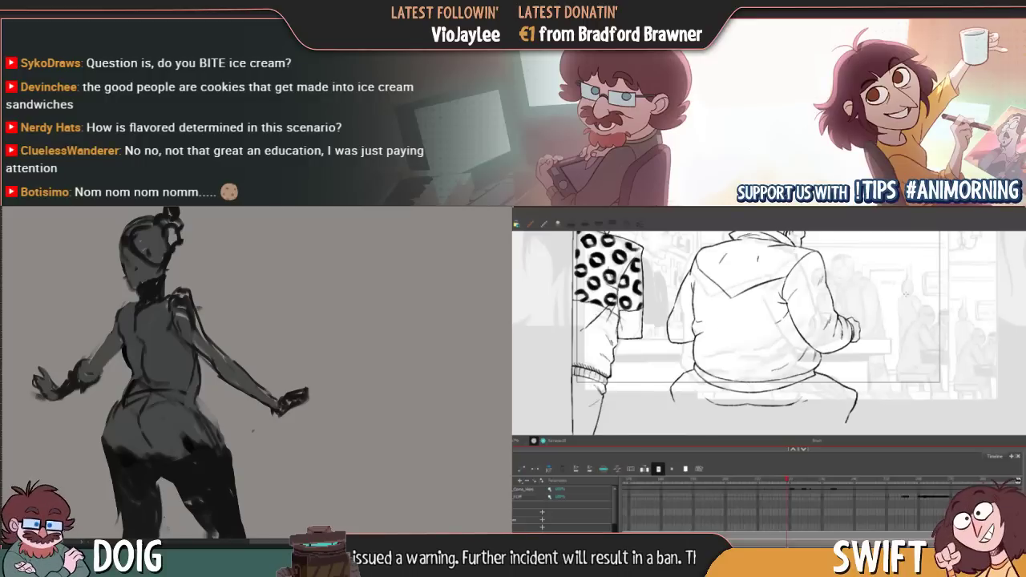
Compare the seated man's back-facing and turned jacket drawings by flipping back and forth between the frames
key(comma)
key(period)
key(comma)
key(comma)
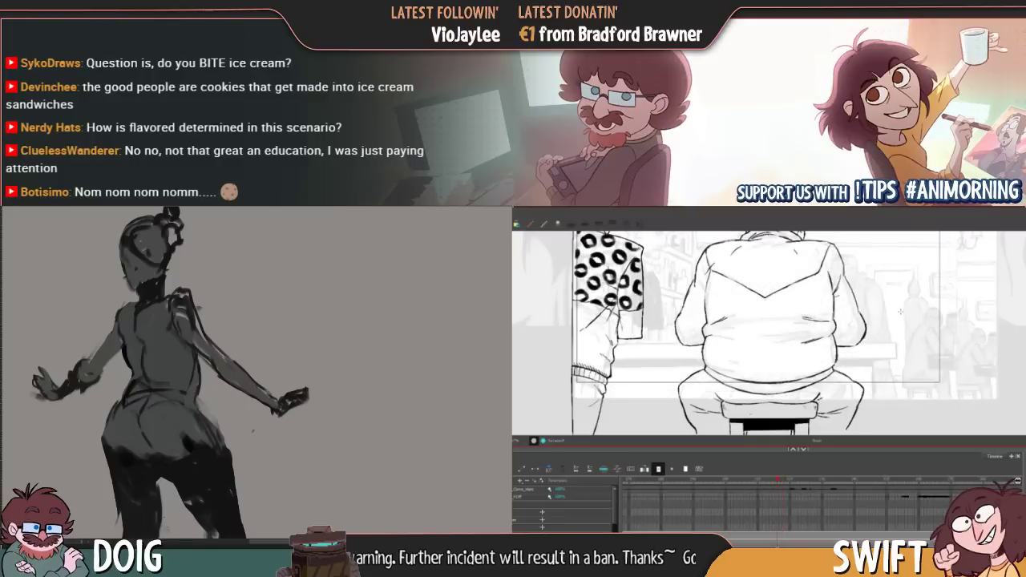
key(comma)
key(period)
key(period)
key(period)
key(comma)
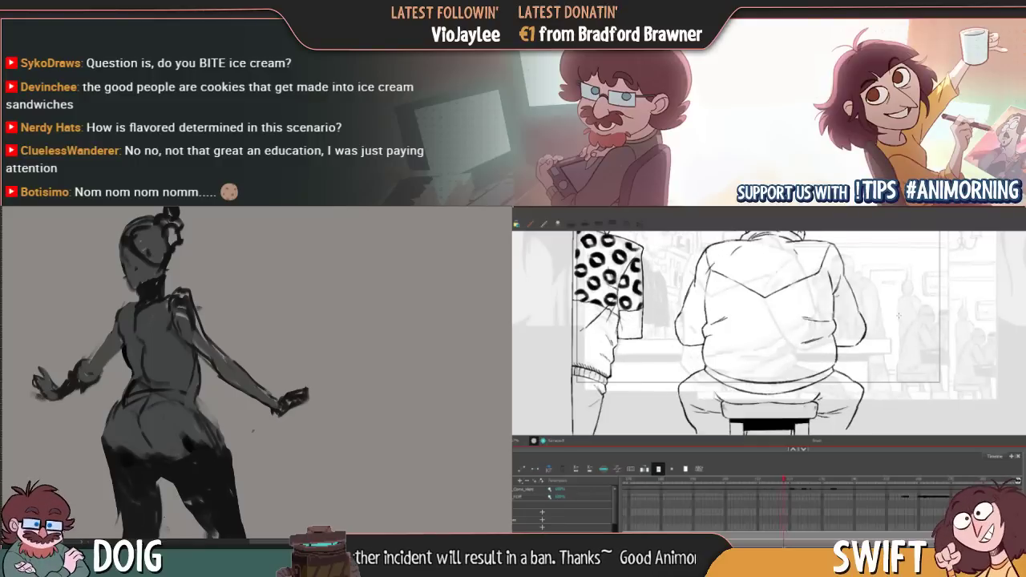
key(period)
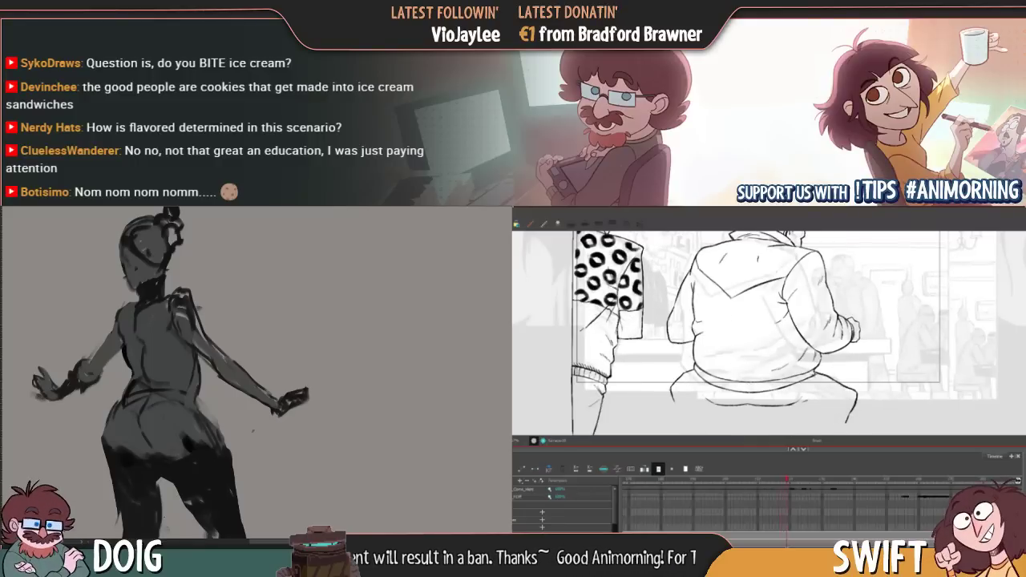
key(period)
key(comma)
key(period)
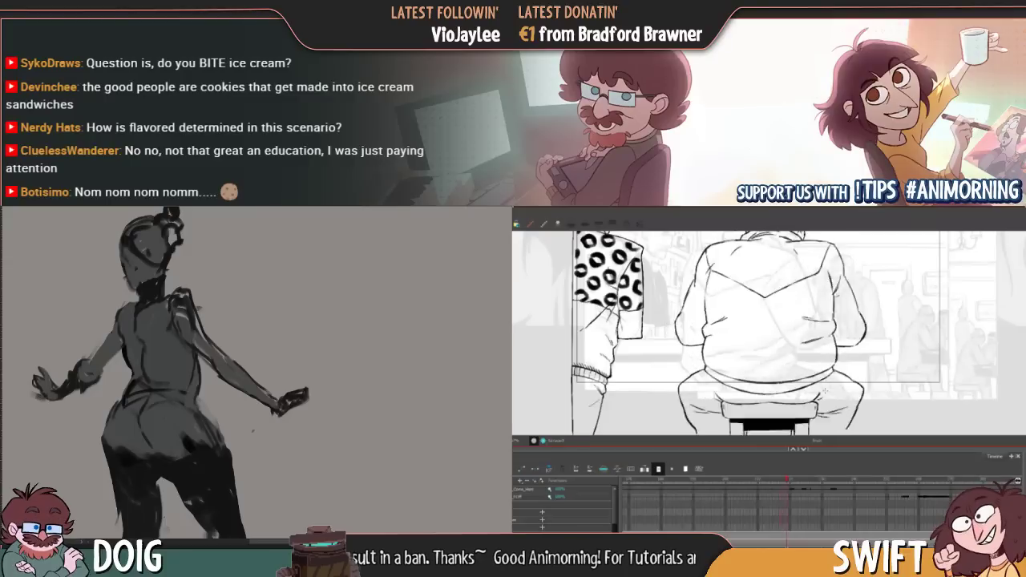
key(comma)
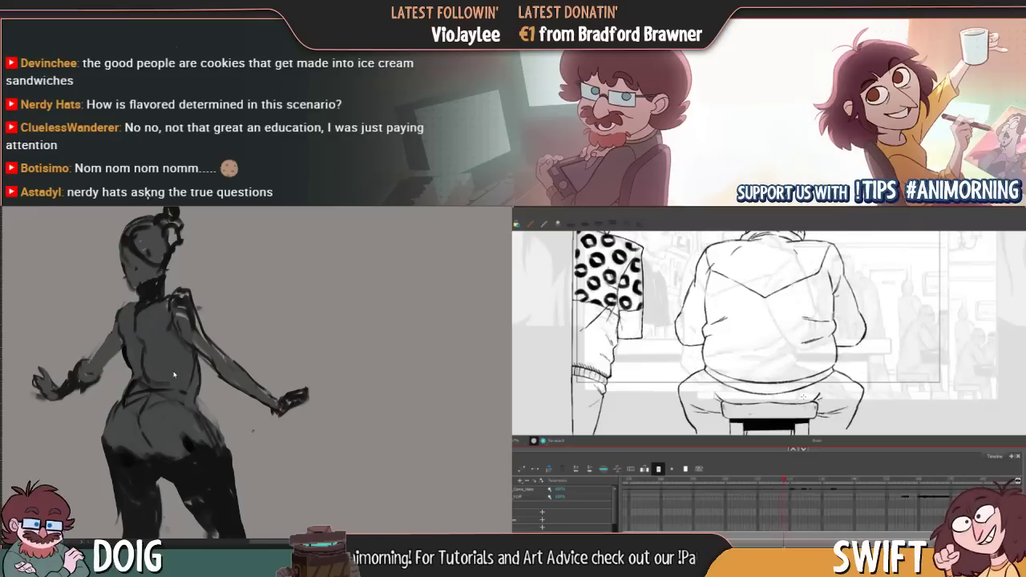
key(period)
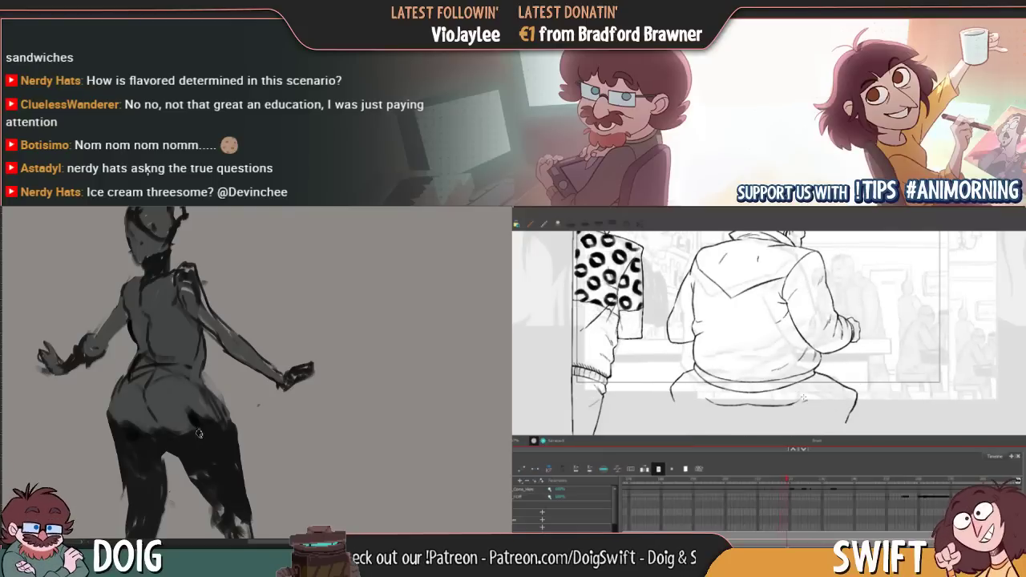
key(period)
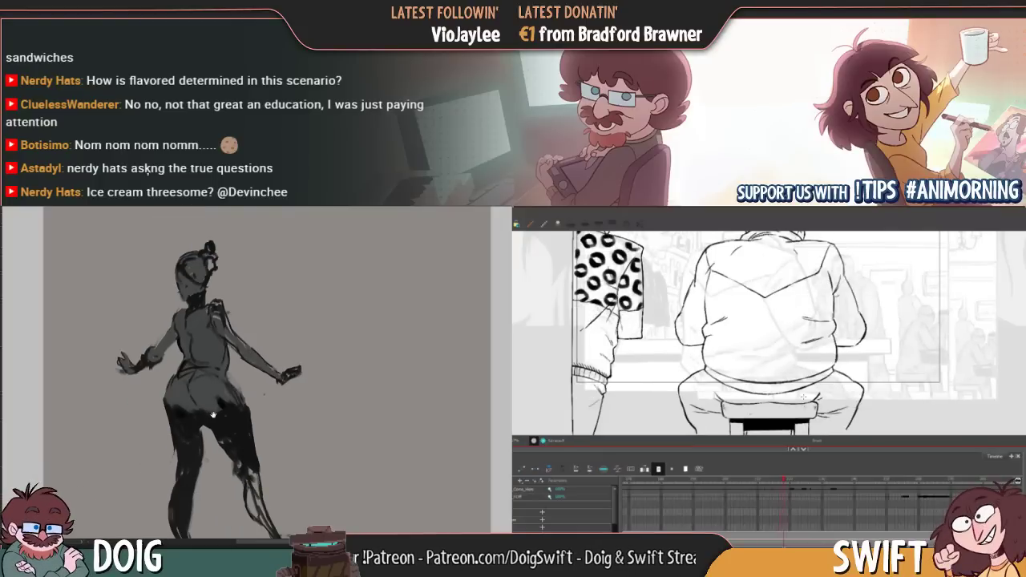
Fill the painted figure's extended lower leg, ankle and foot with dark grey brush strokes inside the black contours
drag(213, 415, 164, 332)
key(period)
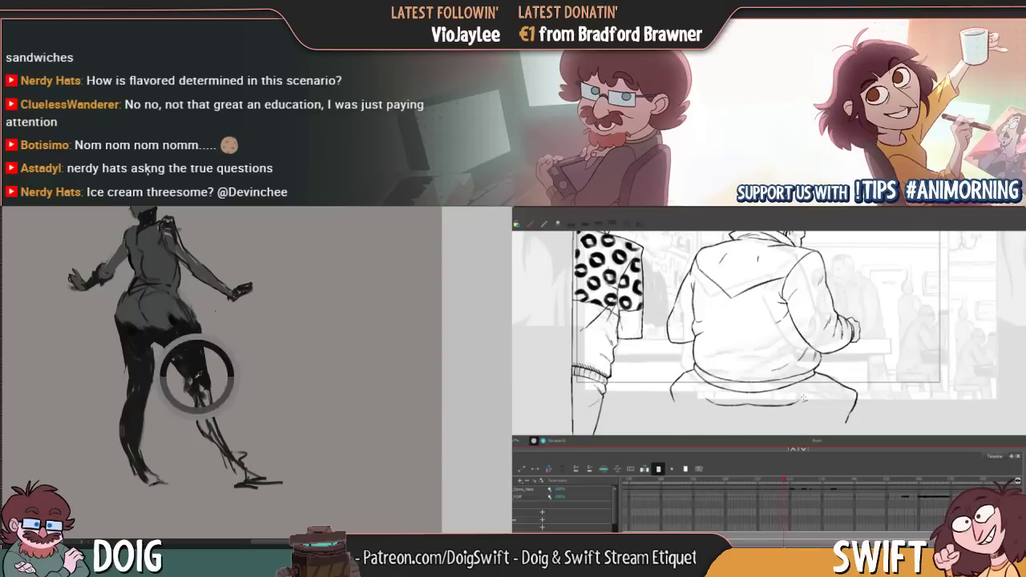
key(ctrl+plus)
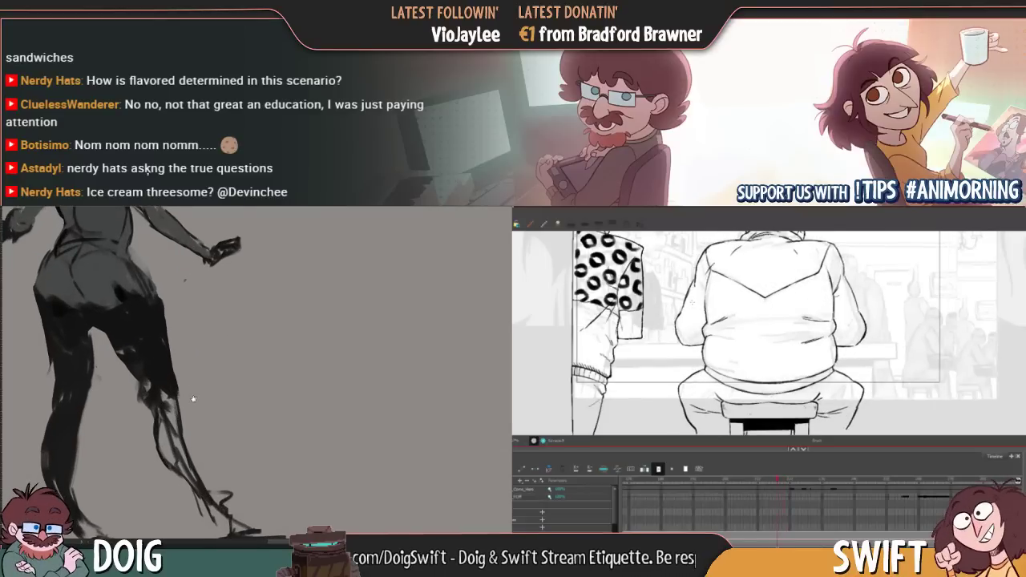
drag(193, 398, 209, 362)
mouse_move(181, 398)
mouse_down()
mouse_move(190, 363)
mouse_move(177, 330)
mouse_move(212, 376)
mouse_move(199, 350)
mouse_up()
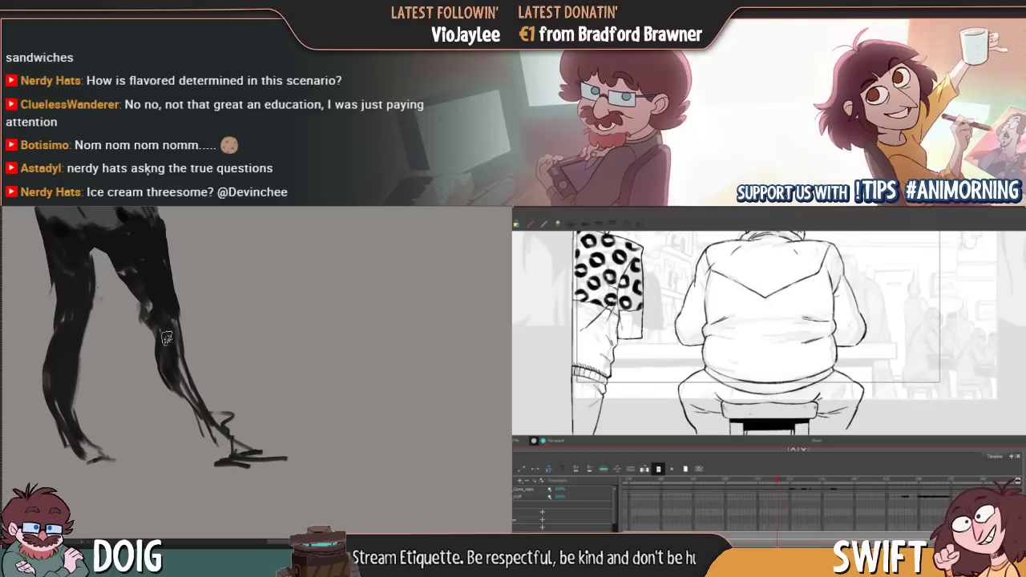
drag(217, 454, 226, 445)
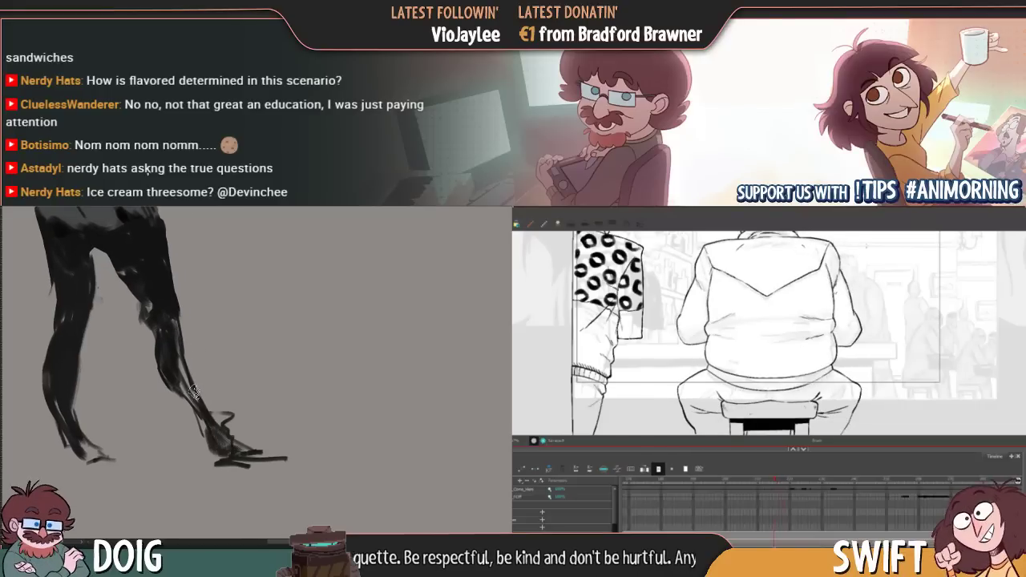
drag(183, 368, 194, 398)
drag(164, 324, 176, 355)
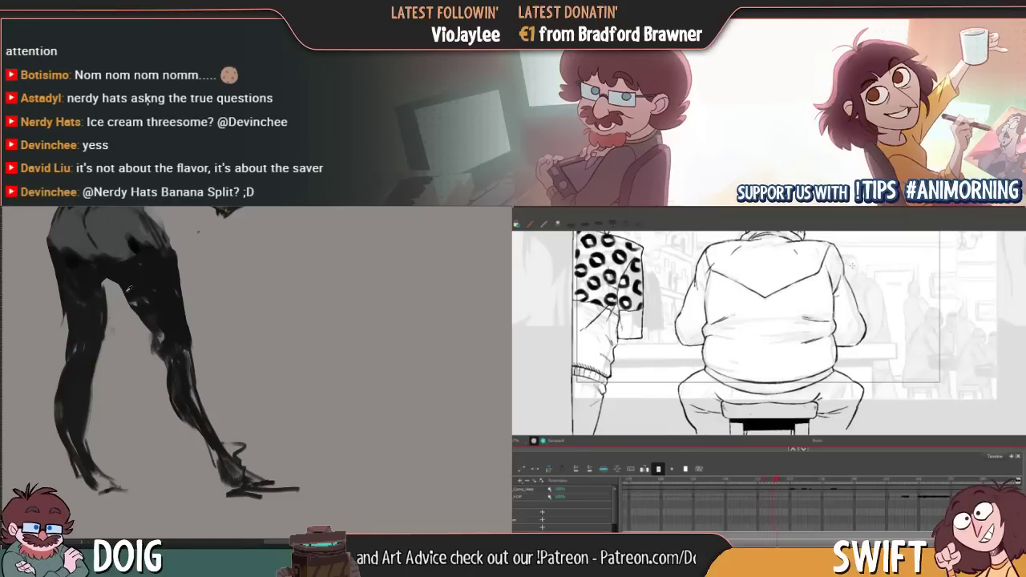
Paint lighter grey shading over the thigh of the painted figure's extended leg, down to the knee
key(ctrl+minus)
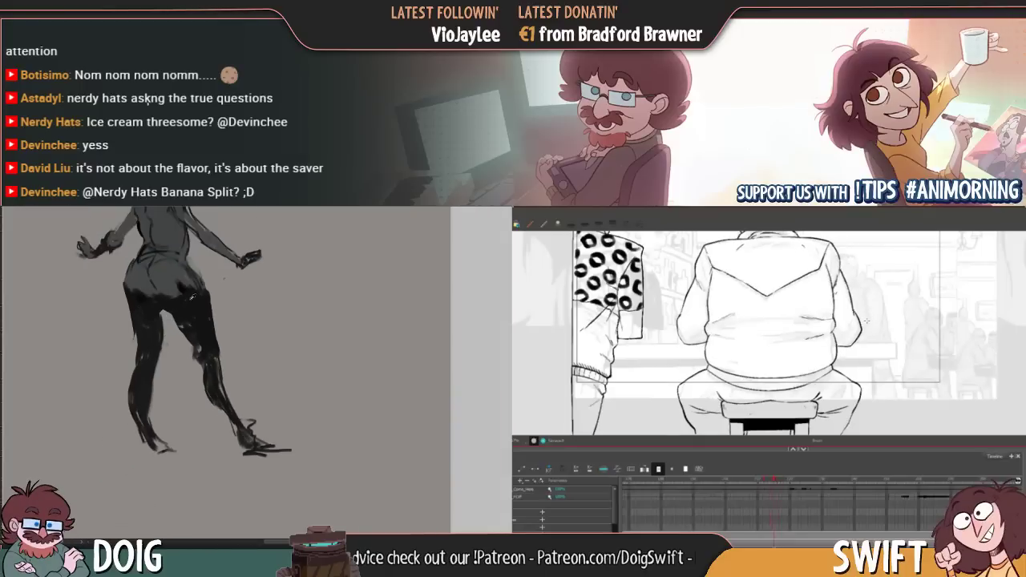
drag(202, 329, 193, 372)
key(ctrl+plus)
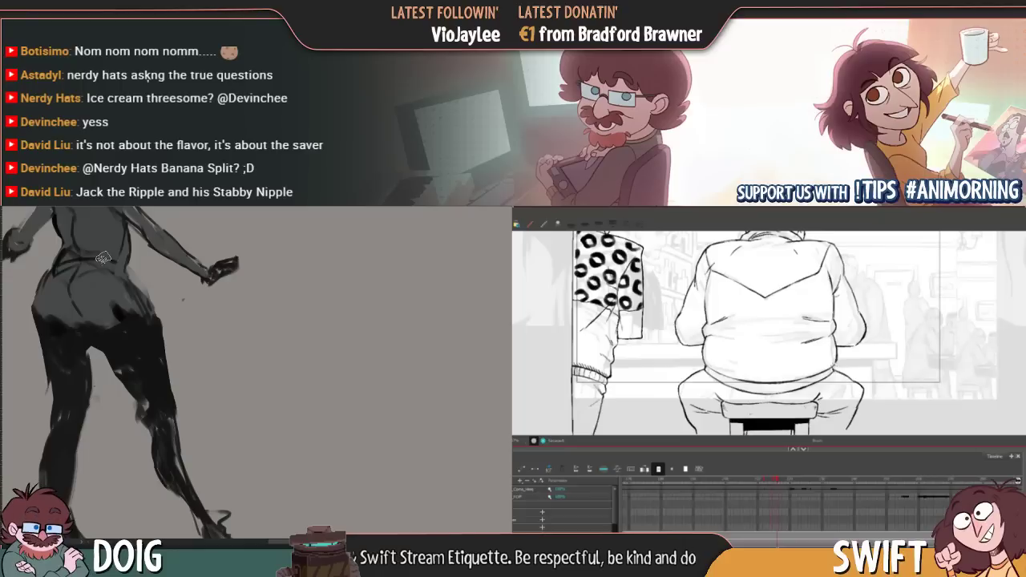
mouse_move(126, 372)
mouse_down()
mouse_move(148, 401)
mouse_move(173, 354)
mouse_up()
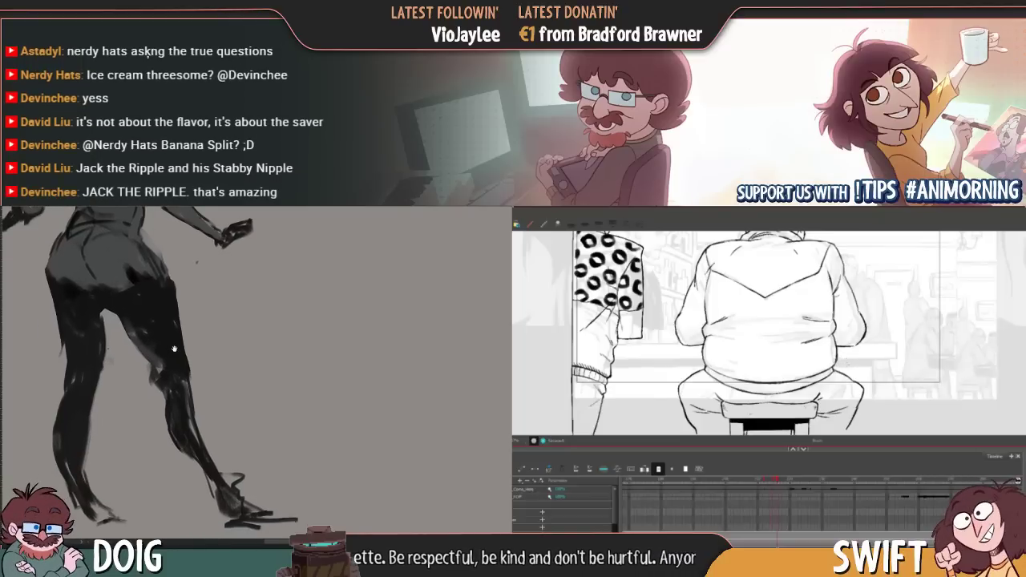
mouse_move(139, 286)
mouse_down()
mouse_move(152, 348)
mouse_move(132, 307)
mouse_move(170, 369)
mouse_move(133, 318)
mouse_move(181, 382)
mouse_move(149, 315)
mouse_move(167, 345)
mouse_move(142, 327)
mouse_up()
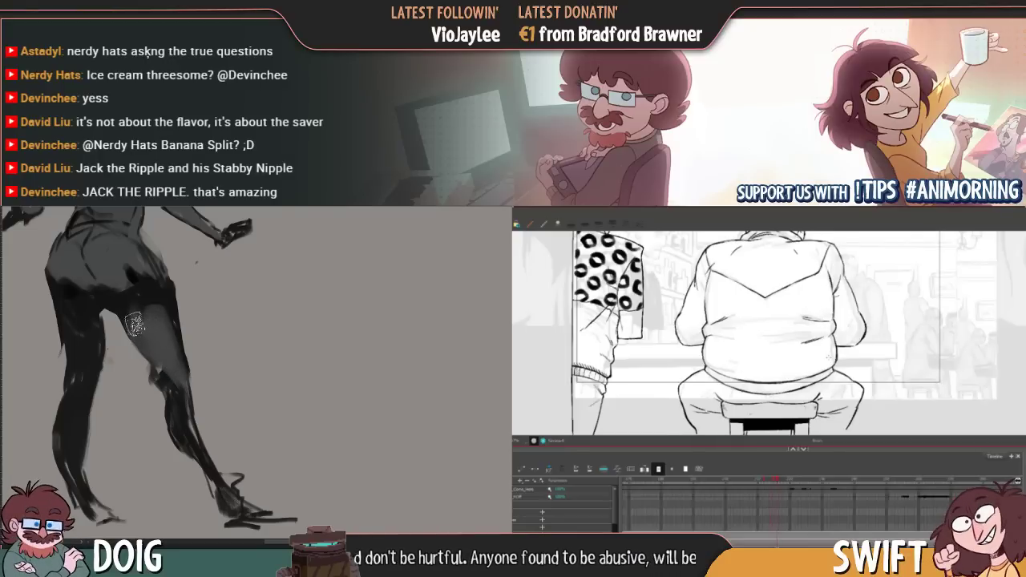
drag(88, 373, 91, 362)
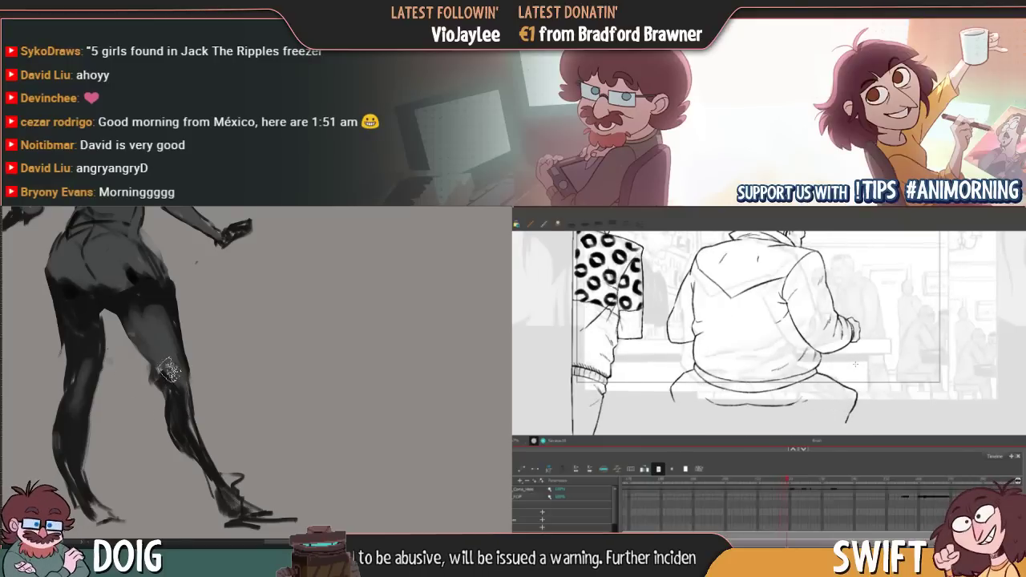
drag(166, 371, 152, 328)
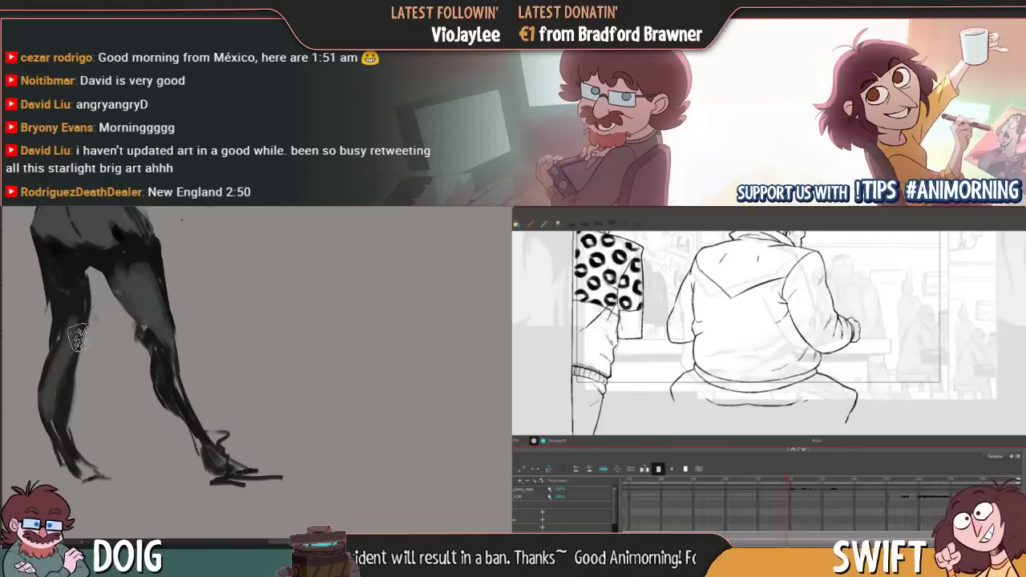
Paint lighter grey shading along the calf, knee and thigh of the painted figure's supporting leg
drag(60, 421, 53, 357)
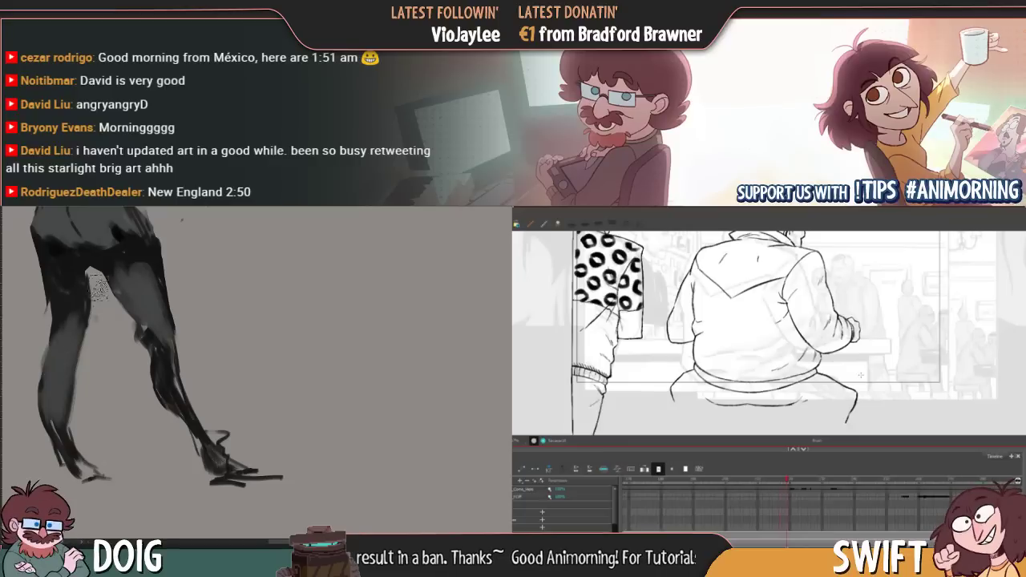
drag(70, 315, 97, 365)
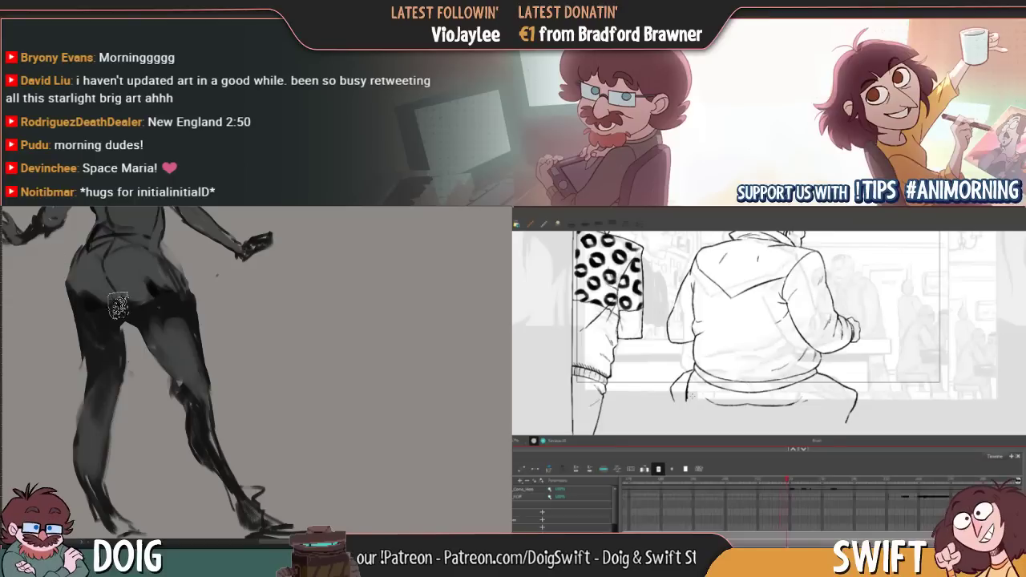
drag(99, 365, 98, 340)
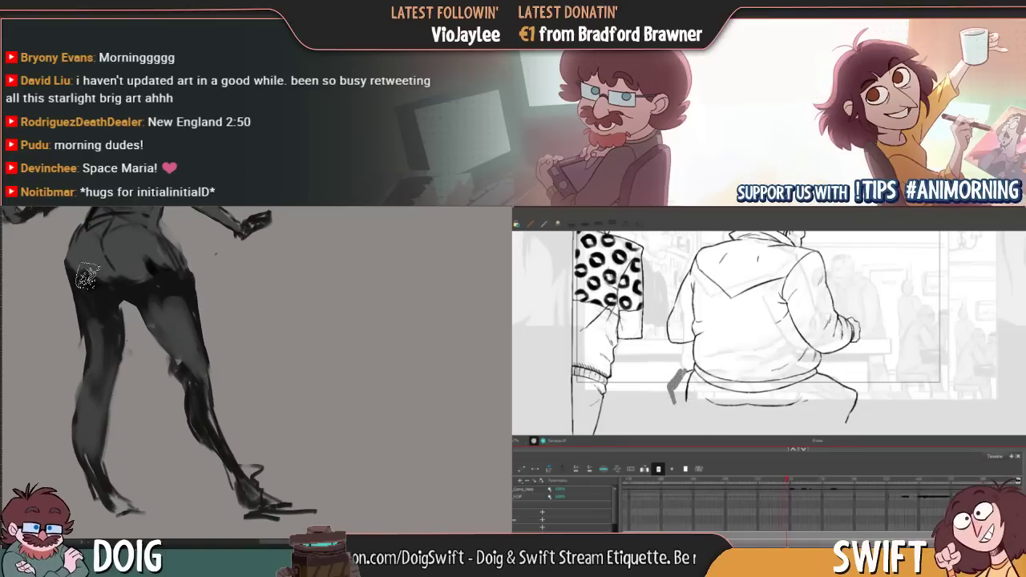
drag(87, 274, 113, 350)
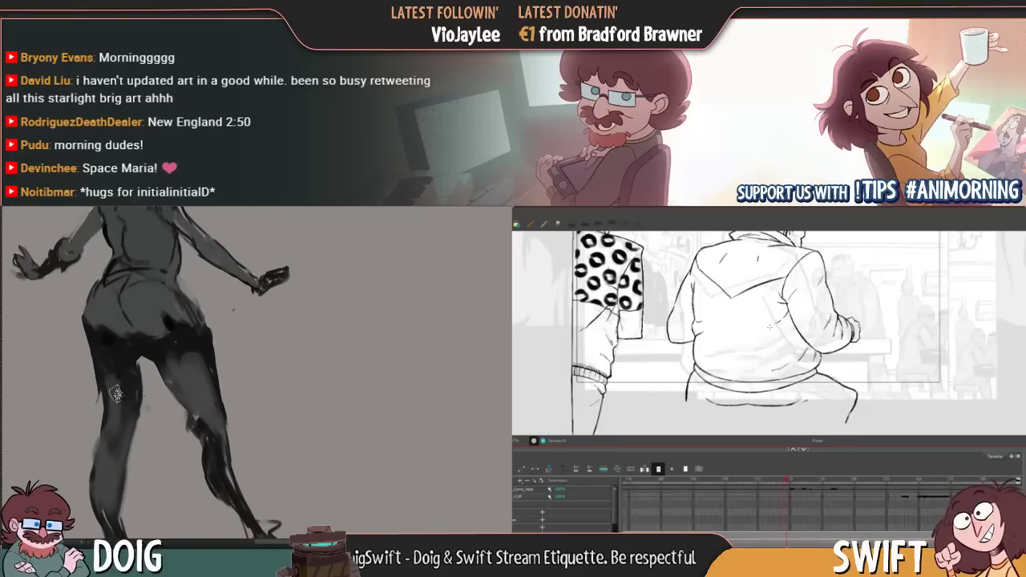
mouse_move(117, 392)
mouse_down()
mouse_move(133, 310)
mouse_move(171, 350)
mouse_move(219, 307)
mouse_move(168, 302)
mouse_move(199, 360)
mouse_move(205, 337)
mouse_move(158, 324)
mouse_up()
key(ctrl+minus)
key(ctrl+minus)
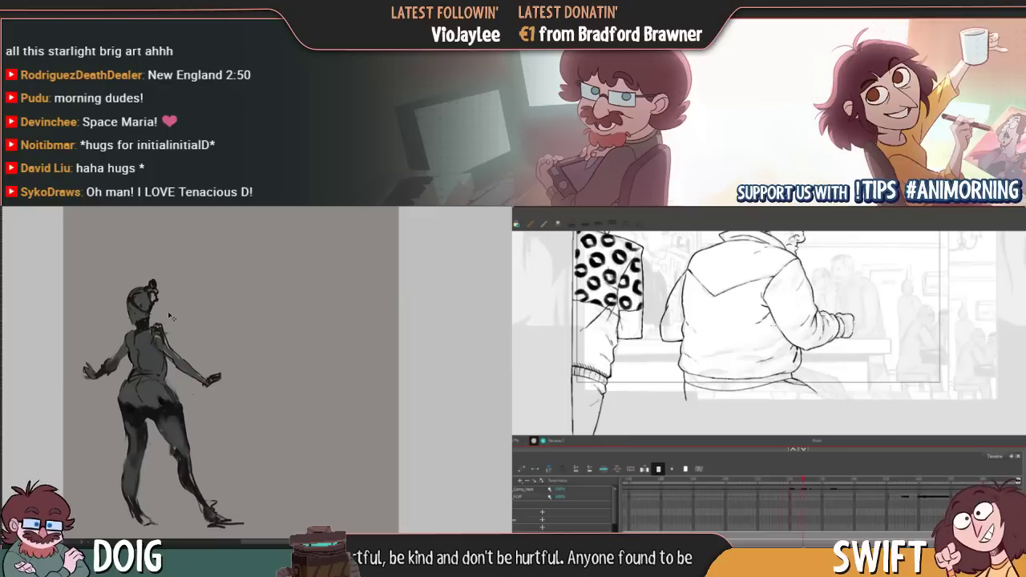
Sketch two rounded black forms with short contour strokes above them in the empty space beside the figure, and fill the forms with grey
key(ctrl+plus)
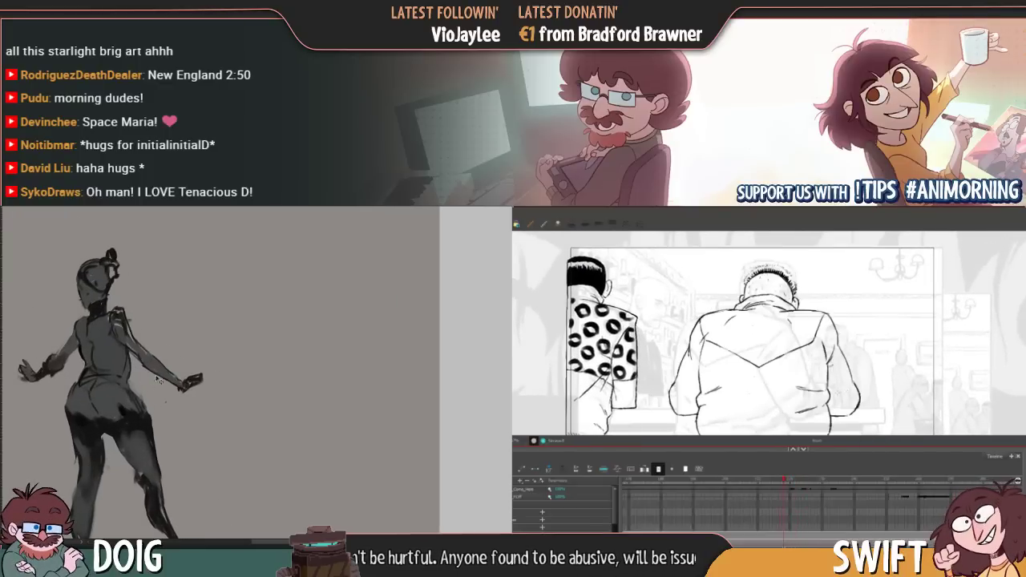
key(ctrl+plus)
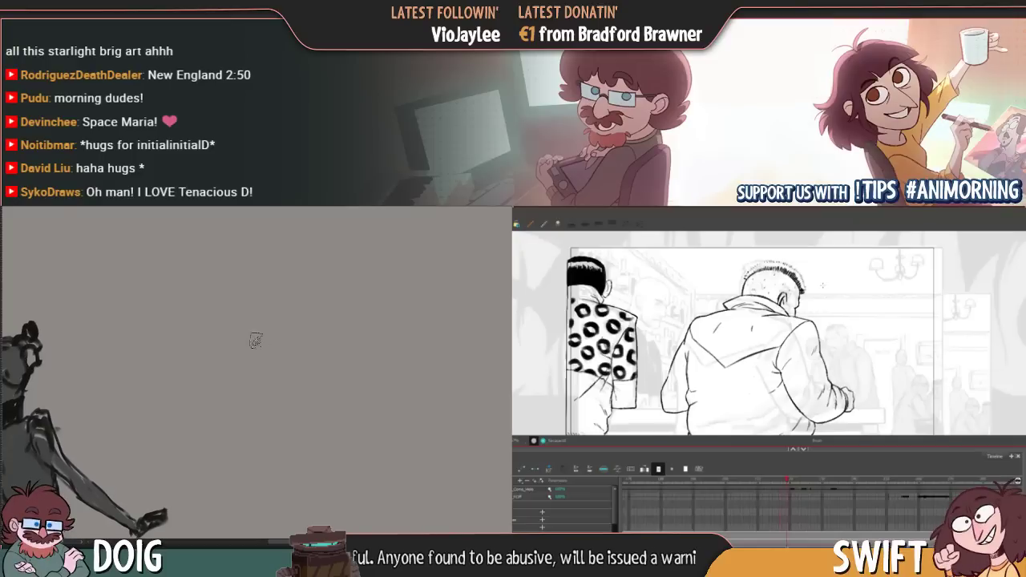
mouse_move(280, 325)
mouse_down()
mouse_move(260, 390)
mouse_move(242, 366)
mouse_move(272, 333)
mouse_move(314, 348)
mouse_move(287, 358)
mouse_move(325, 343)
mouse_move(314, 377)
mouse_move(294, 358)
mouse_move(316, 346)
mouse_up()
key(ctrl+minus)
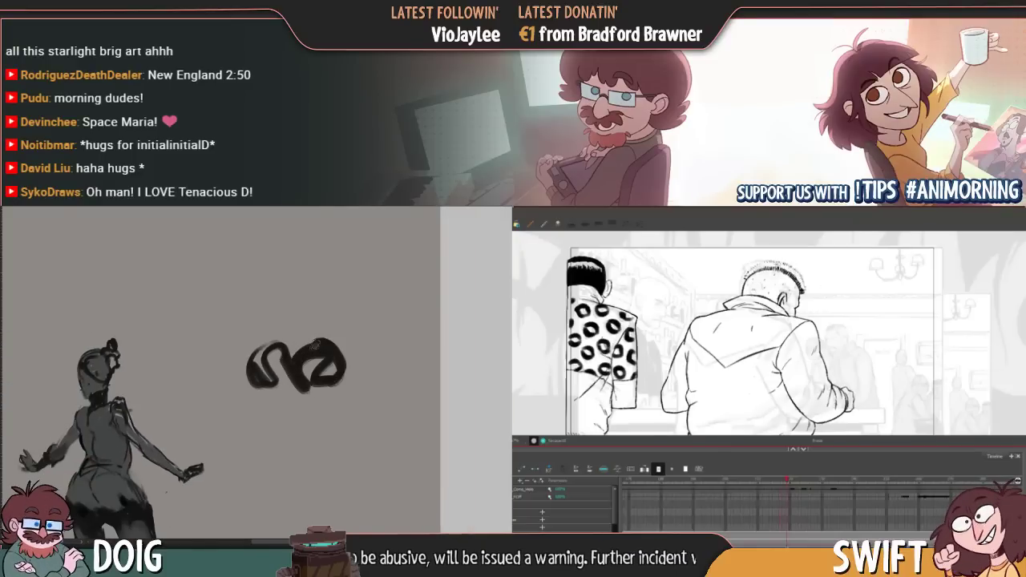
drag(310, 297, 323, 322)
drag(287, 281, 277, 328)
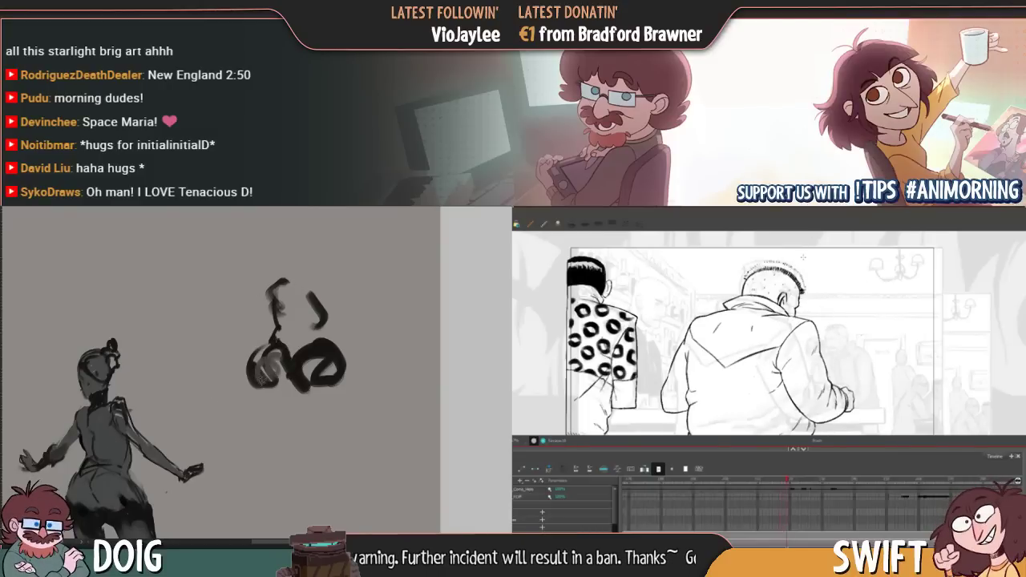
key(period)
key(period)
key(period)
mouse_move(260, 380)
mouse_down()
mouse_move(283, 371)
mouse_move(287, 399)
mouse_move(273, 353)
mouse_move(270, 374)
mouse_move(295, 395)
mouse_move(319, 374)
mouse_move(322, 383)
mouse_move(306, 356)
mouse_up()
Examine the seated man's turning motion by stepping through the drawings from the back-facing pose to the side-facing pose
key(g)
key(f)
key(g)
key(period)
key(period)
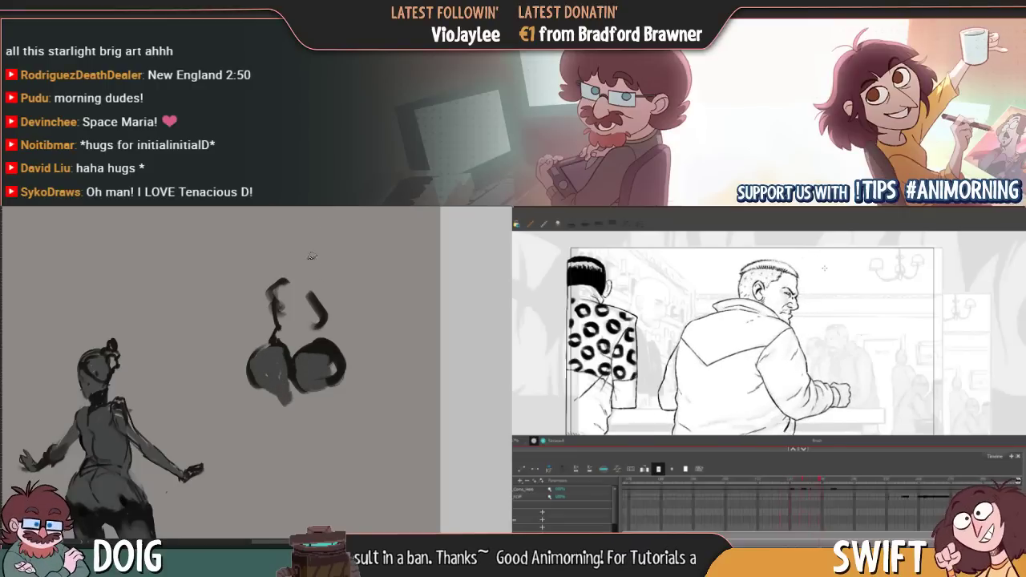
key(f)
key(g)
key(f)
key(g)
key(f)
key(g)
key(f)
key(g)
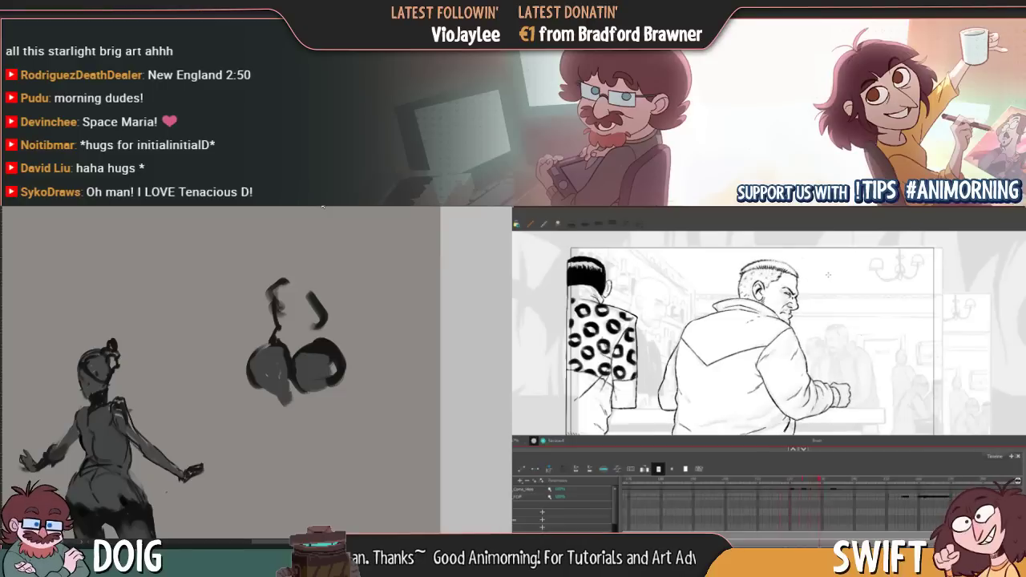
key(period)
key(period)
key(period)
key(period)
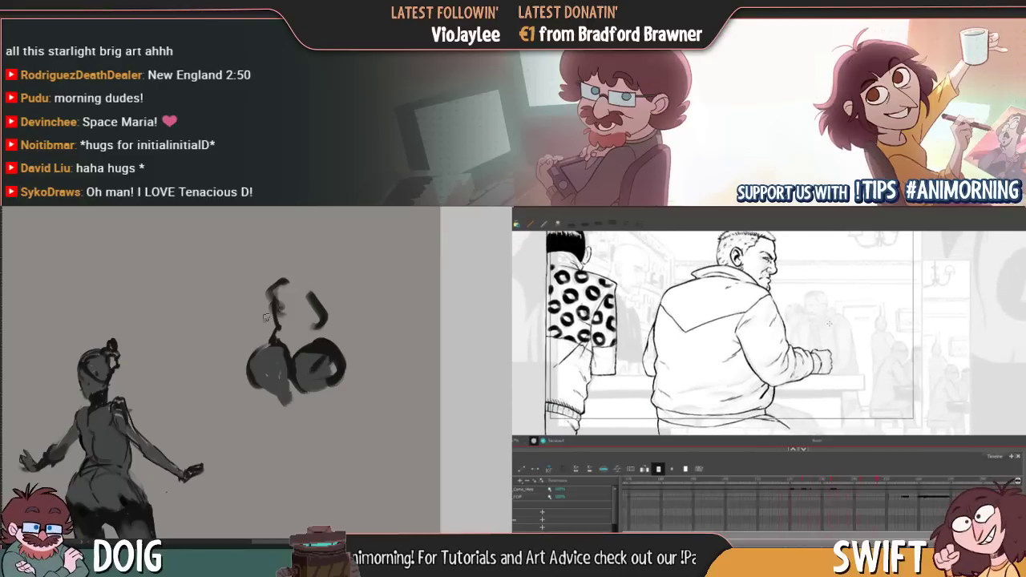
Examine the seated man's head turn by flipping back and forth between the neighbouring side-facing drawings
key(period)
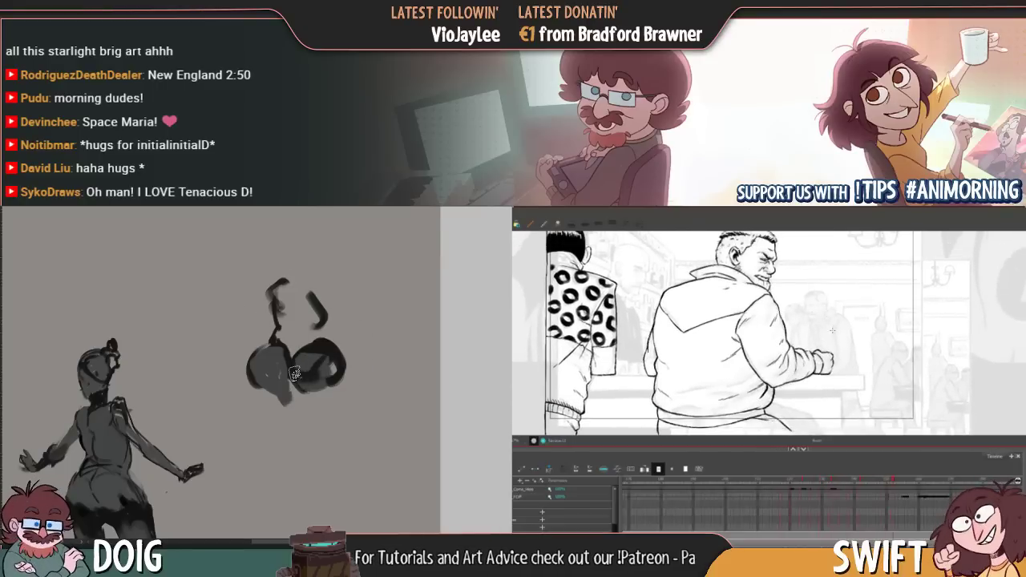
key(comma)
key(comma)
mouse_move(295, 373)
mouse_down()
mouse_move(332, 377)
mouse_move(324, 360)
mouse_move(284, 395)
mouse_move(282, 388)
mouse_move(323, 380)
mouse_up()
key(comma)
key(comma)
key(comma)
key(comma)
key(period)
key(period)
key(comma)
key(period)
key(comma)
key(period)
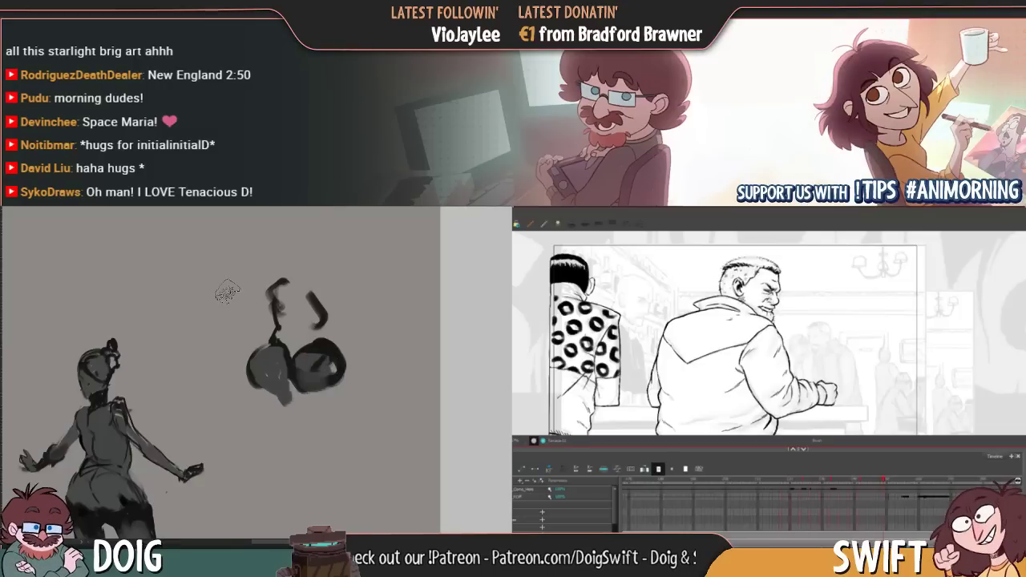
key(comma)
key(period)
key(comma)
key(period)
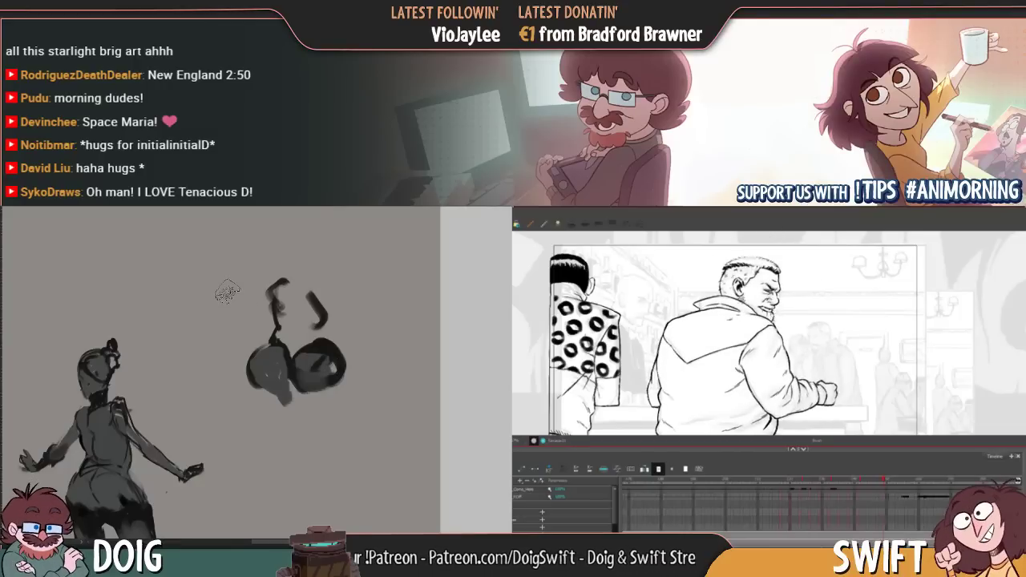
key(comma)
key(period)
key(comma)
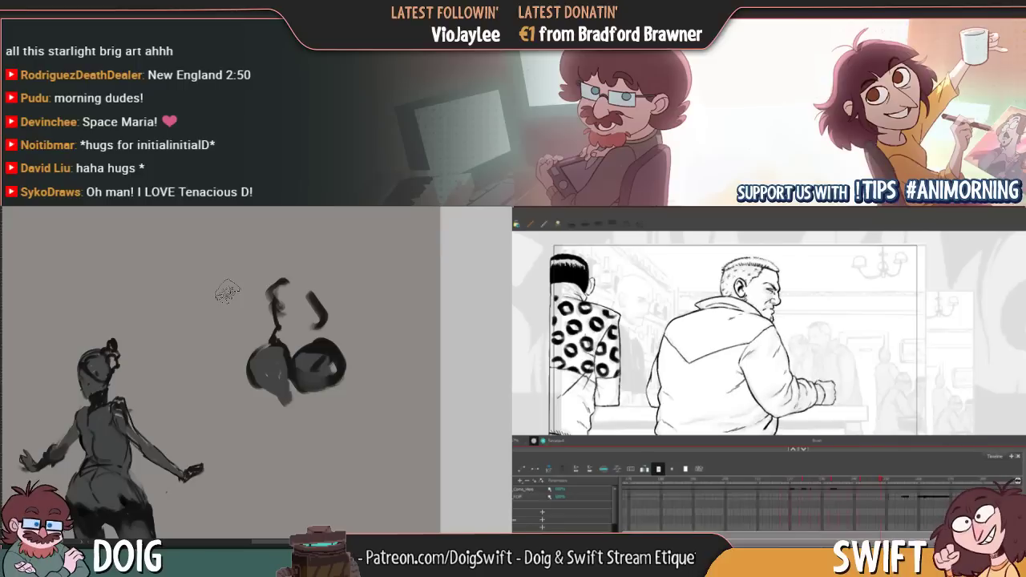
key(period)
key(comma)
key(period)
key(comma)
key(period)
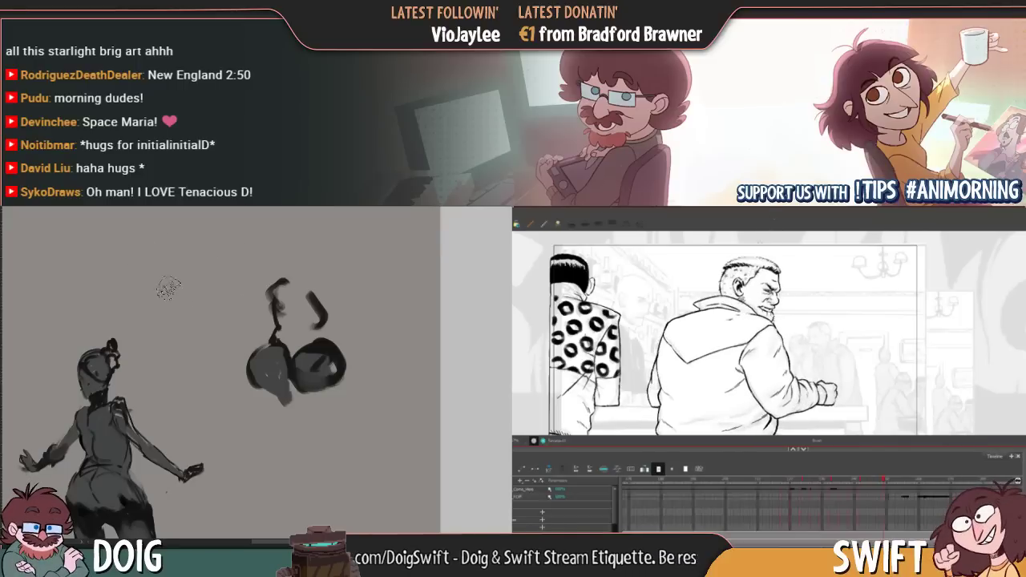
key(comma)
key(period)
key(comma)
key(period)
key(comma)
key(period)
Sample greys from the form study and blend shading across the lower part of its left rounded form
mouse_move(317, 368)
mouse_down()
mouse_move(252, 359)
mouse_move(241, 376)
mouse_move(246, 365)
mouse_up()
key(comma)
key(period)
alt+click(267, 345)
key(comma)
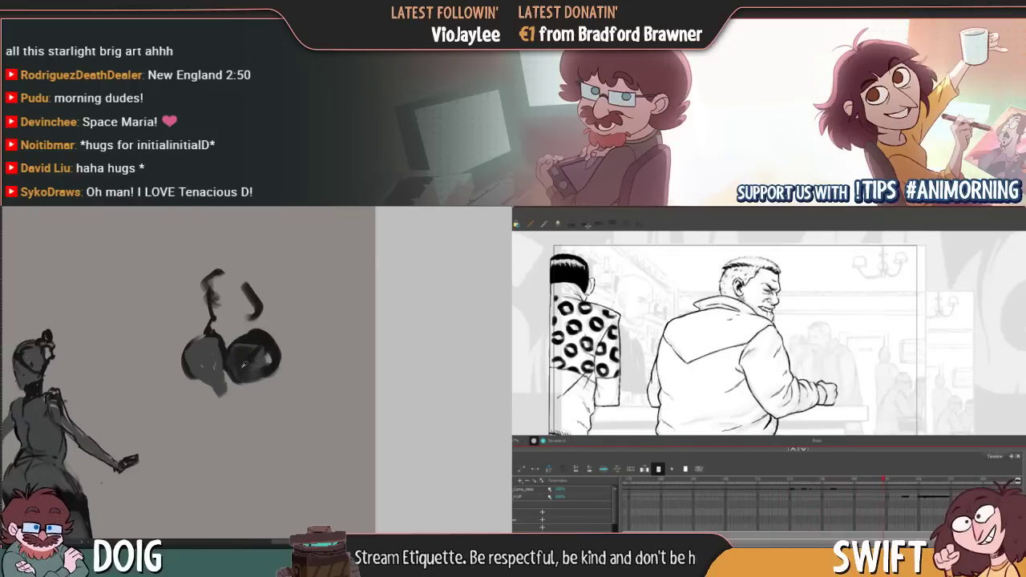
key(period)
key(comma)
mouse_move(224, 365)
mouse_down()
mouse_move(217, 383)
mouse_move(206, 376)
mouse_up()
alt+click(210, 362)
key(period)
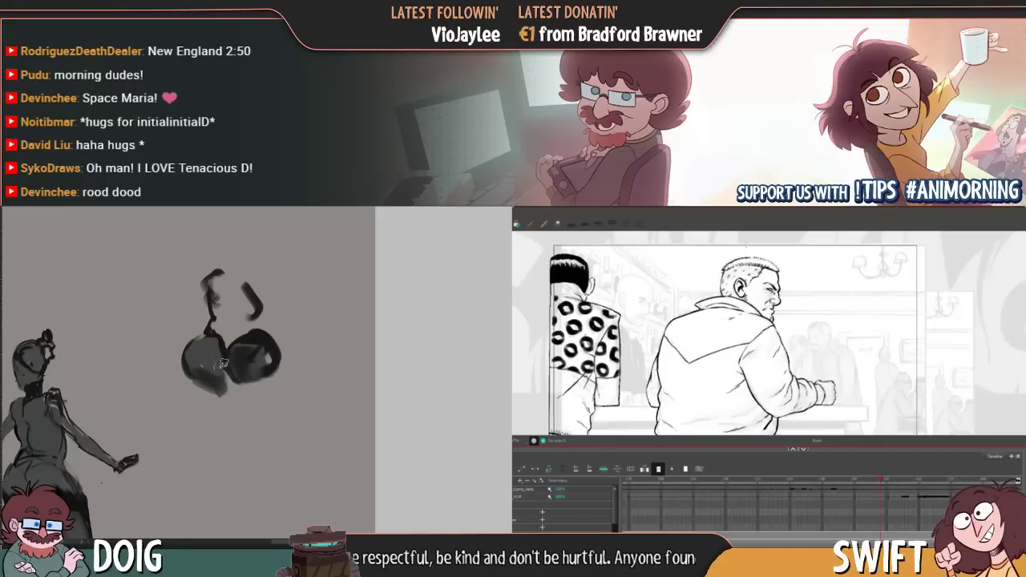
Compare the back of the seated man's head and neck between the two adjacent drawings
key(comma)
key(period)
key(comma)
key(period)
key(comma)
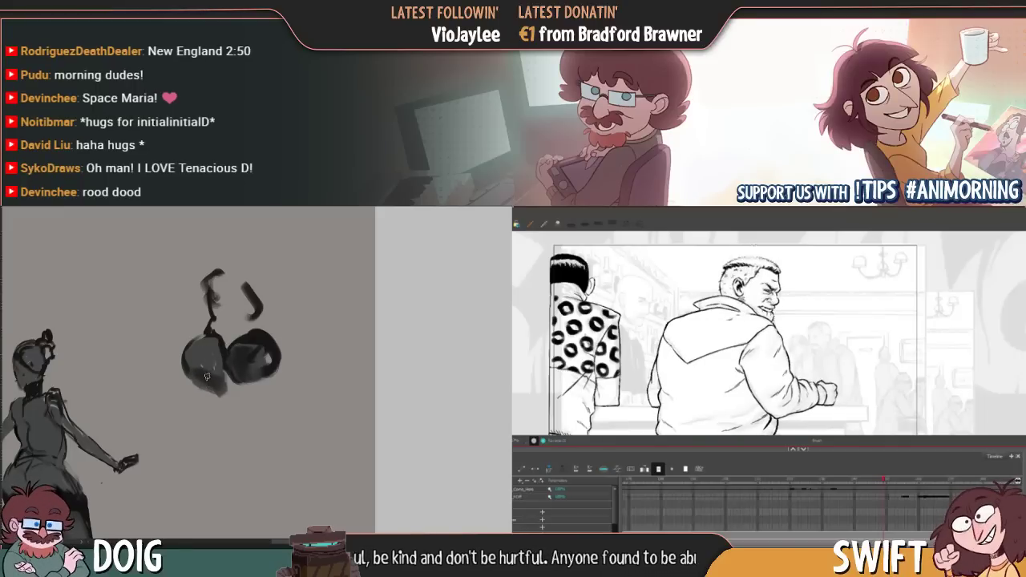
key(period)
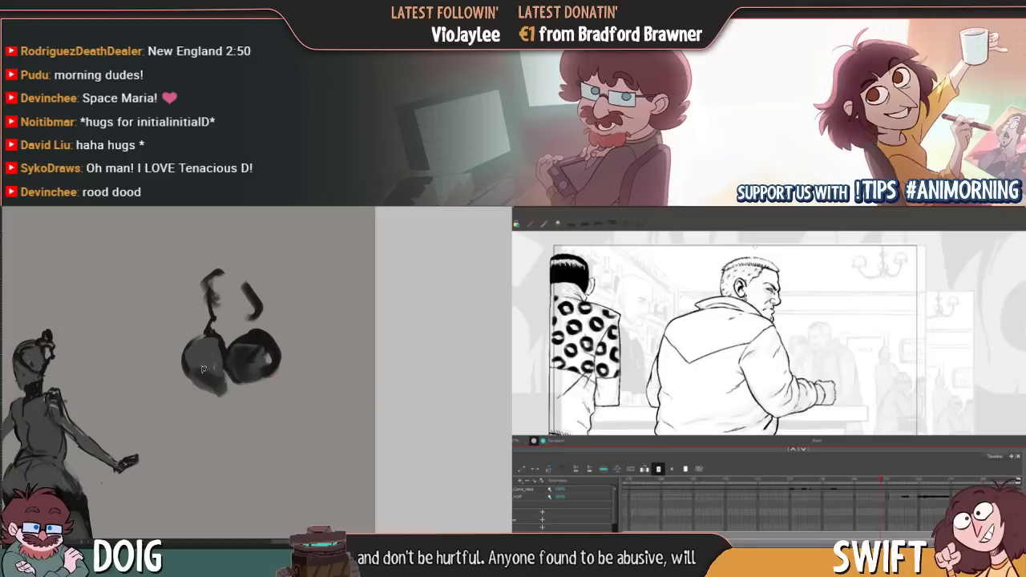
key(comma)
key(period)
key(comma)
key(period)
key(comma)
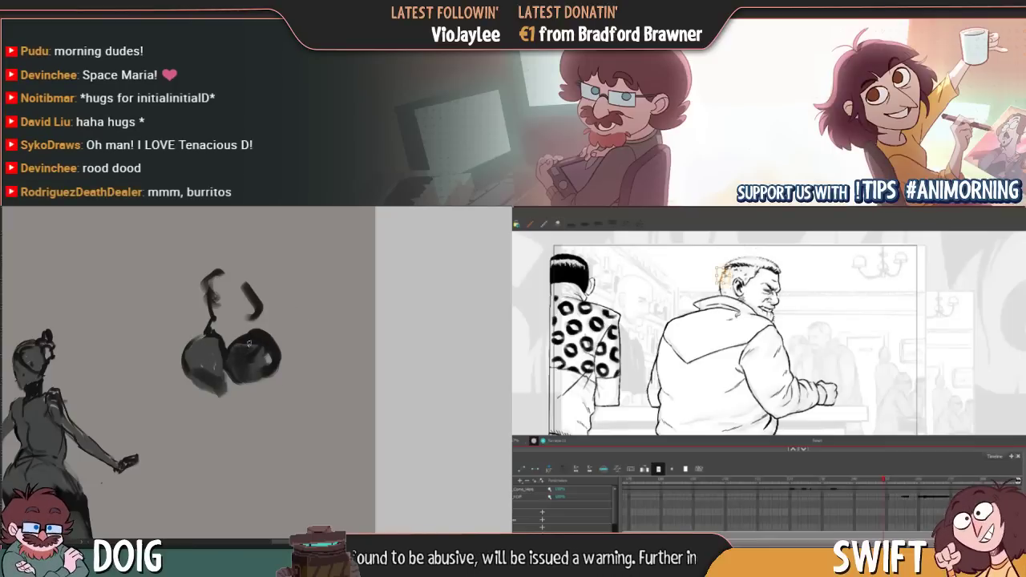
Inspect the strokes at the back of the seated man's head and nape against the adjacent drawing
key(Escape)
key(period)
key(comma)
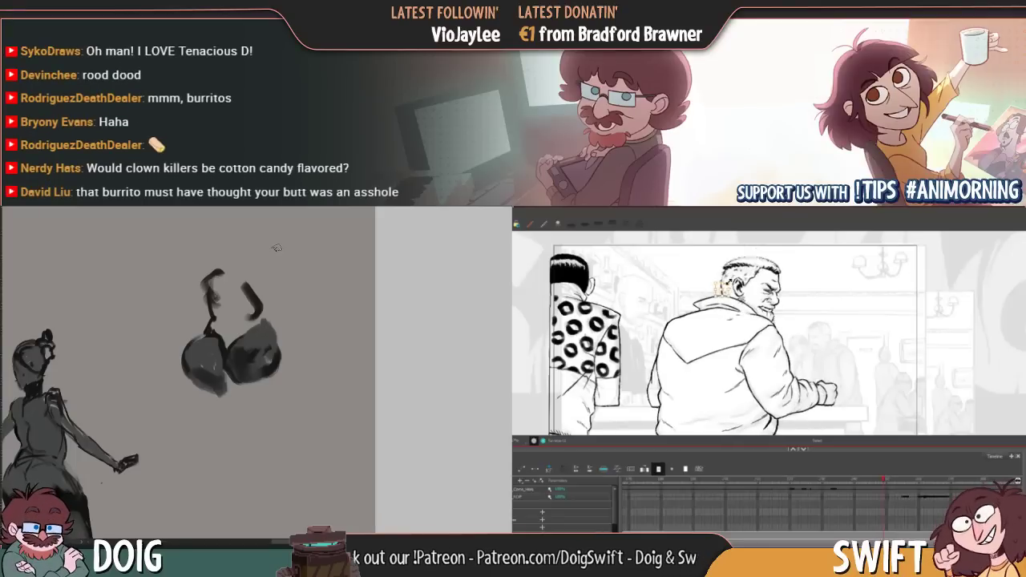
key(comma)
key(period)
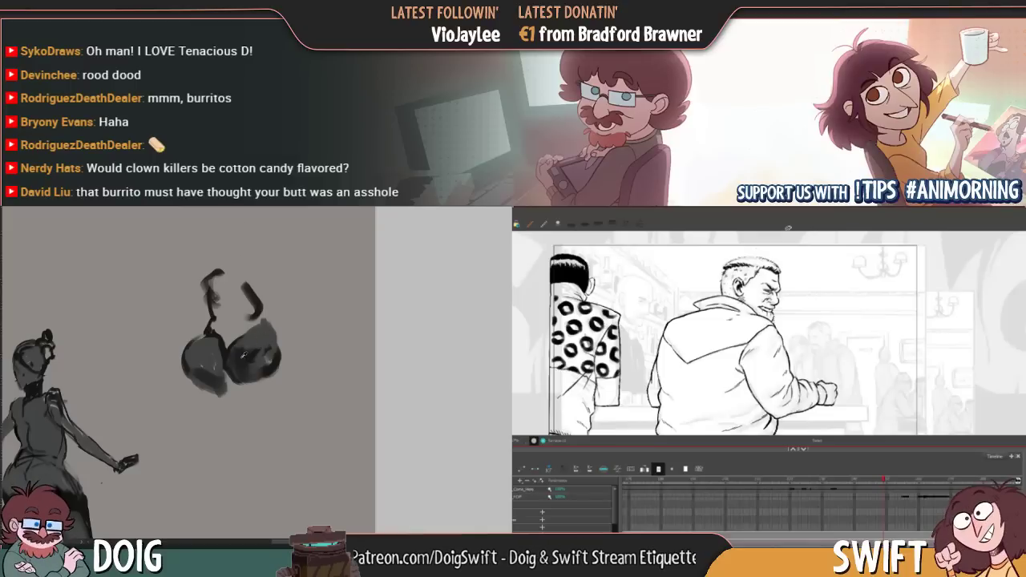
Paint grey over the right rounded form and fill between the contour strokes above to build a torso
alt+click(240, 359)
mouse_move(259, 329)
mouse_down()
mouse_move(249, 320)
mouse_move(230, 366)
mouse_move(241, 367)
mouse_up()
key(comma)
key(period)
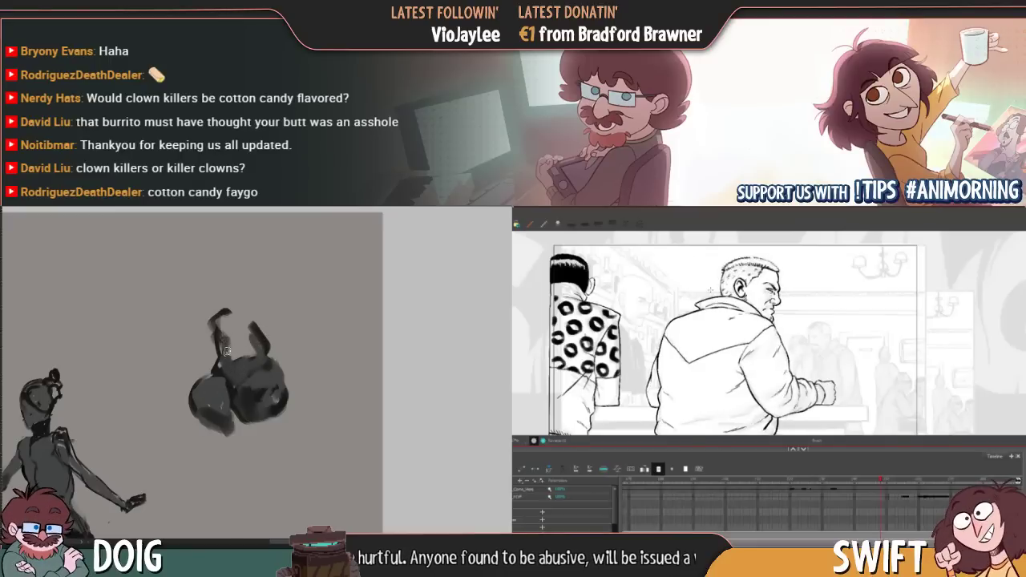
mouse_move(224, 325)
mouse_down()
mouse_move(249, 327)
mouse_move(232, 392)
mouse_move(241, 369)
mouse_move(229, 331)
mouse_move(235, 355)
mouse_move(244, 362)
mouse_up()
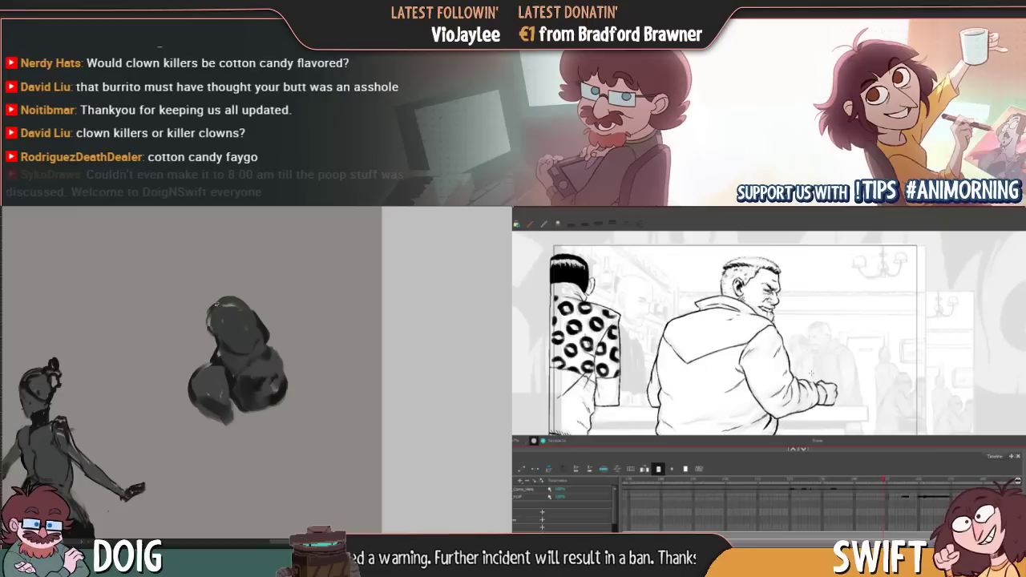
Sketch looping black head strokes above the form study's torso, shape its shoulder, and add a lighter rounded form on the torso
scroll(230, 353, up, 1)
mouse_move(230, 341)
mouse_down()
mouse_move(234, 315)
mouse_move(237, 340)
mouse_up()
scroll(237, 341, up, 1)
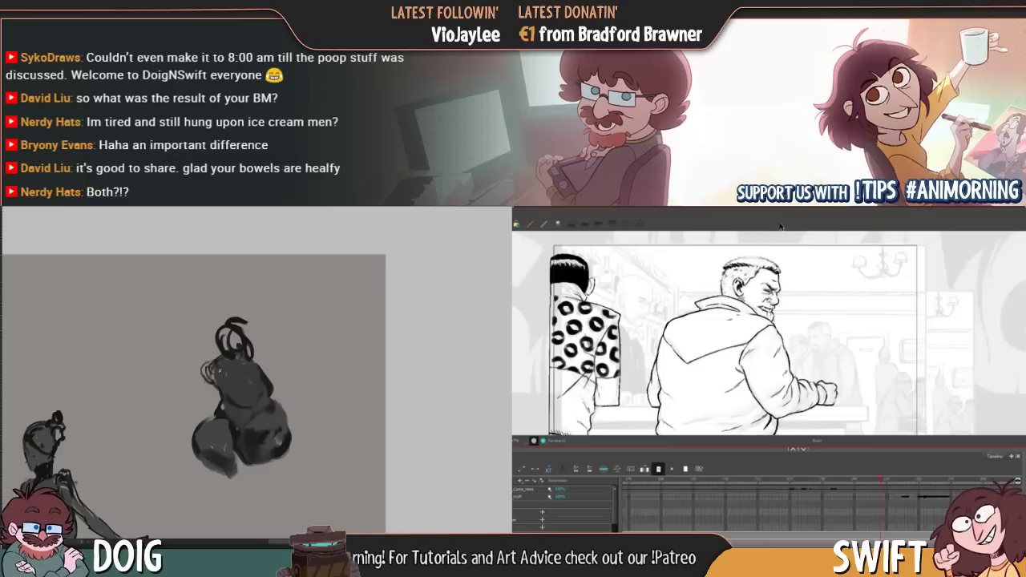
mouse_move(229, 388)
mouse_down()
mouse_move(208, 367)
mouse_move(232, 370)
mouse_move(221, 405)
mouse_up()
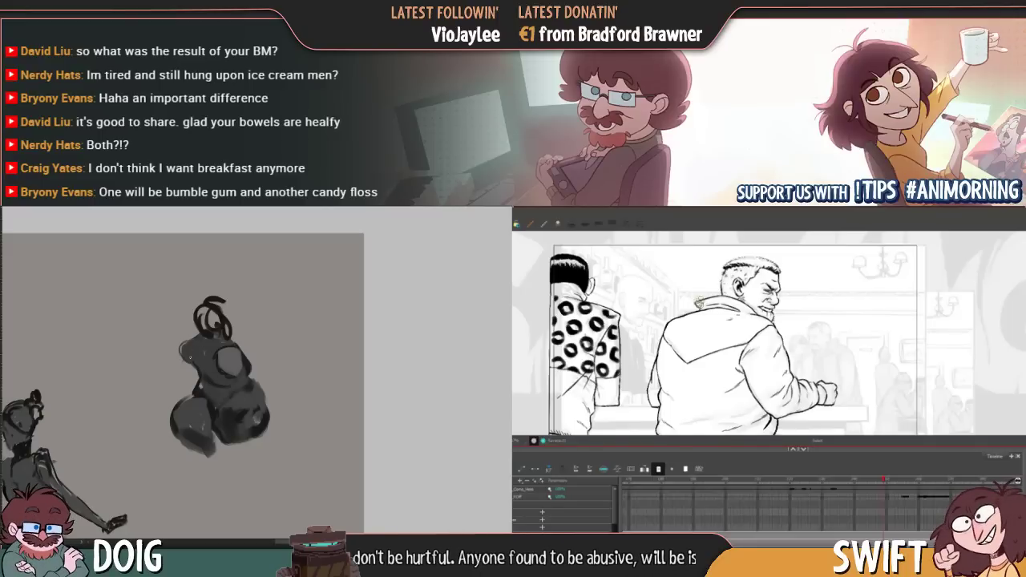
Check the stroke at the back of the seated man's collar by flipping between the two adjacent drawings
mouse_move(695, 305)
mouse_down()
mouse_move(720, 296)
mouse_move(697, 304)
mouse_up()
click(709, 274)
key(f)
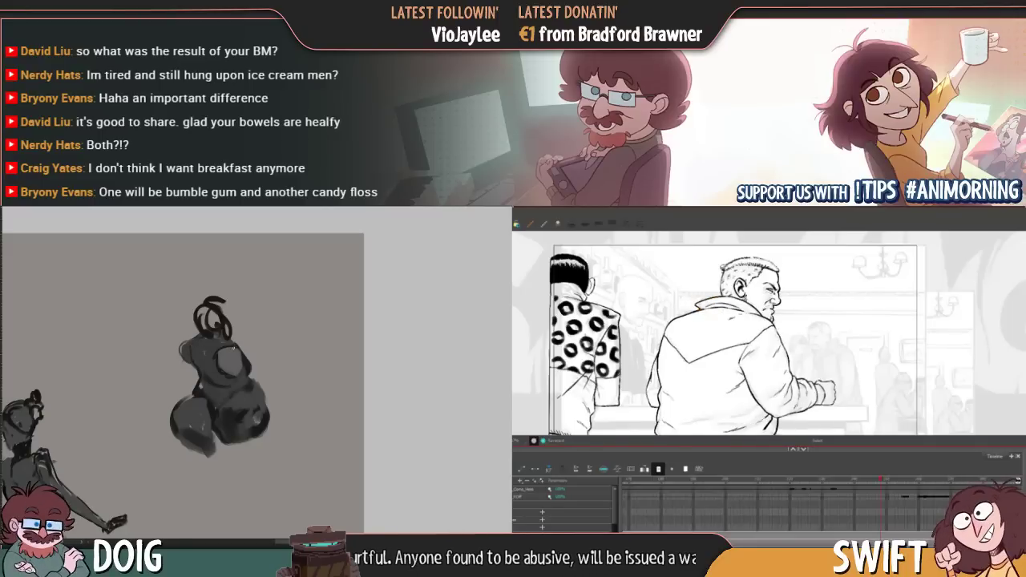
key(g)
key(f)
key(g)
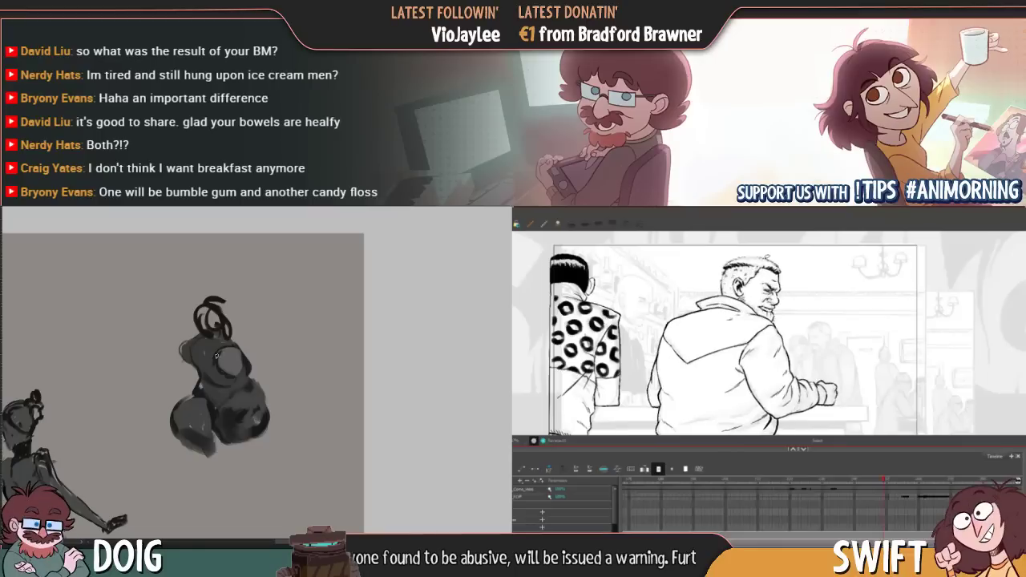
key(f)
key(g)
key(f)
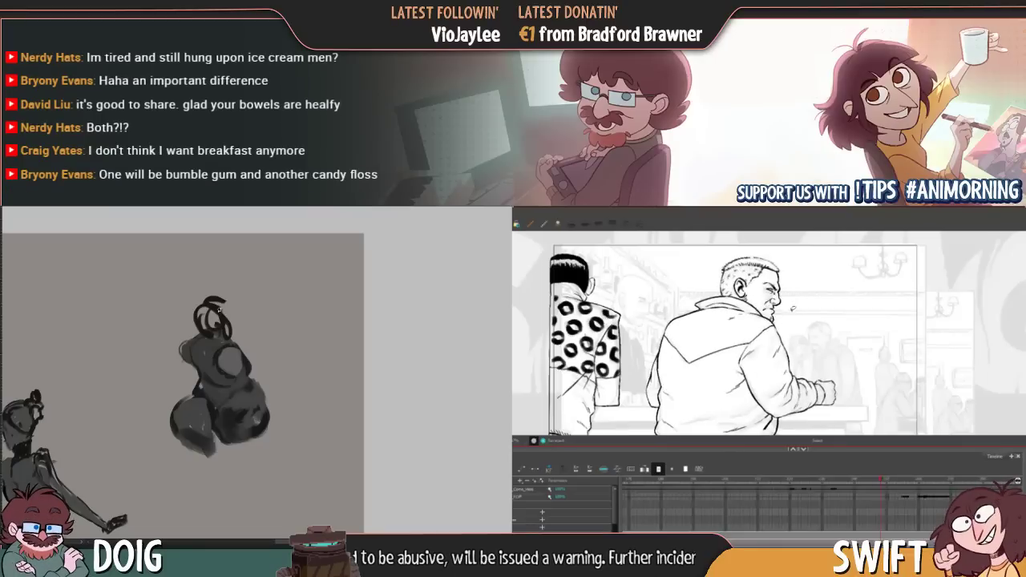
key(g)
key(f)
key(g)
key(f)
key(g)
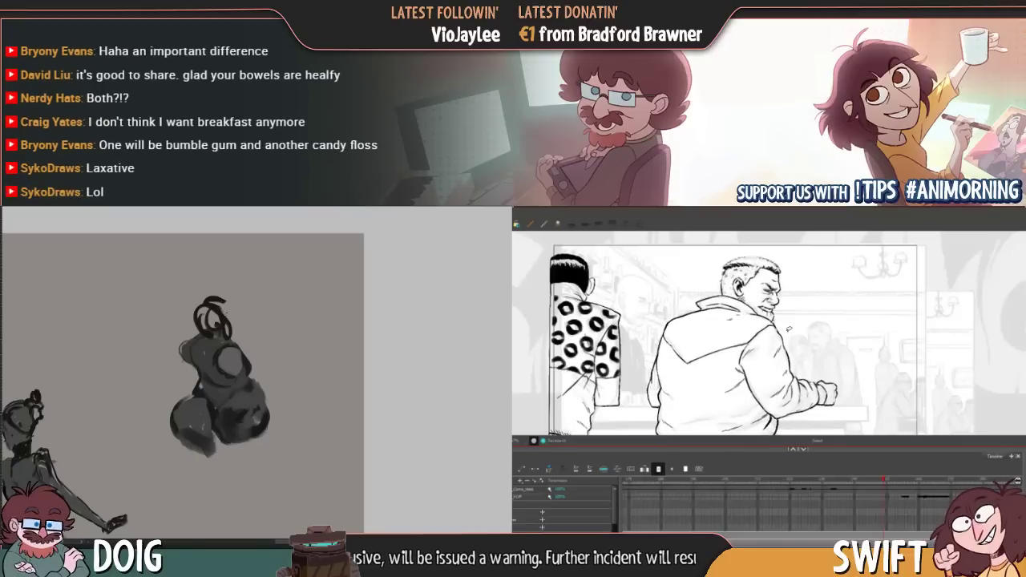
key(f)
key(g)
Compare the seated man's shoulder, sleeve and fist lines between the two adjacent drawings
drag(837, 379, 798, 373)
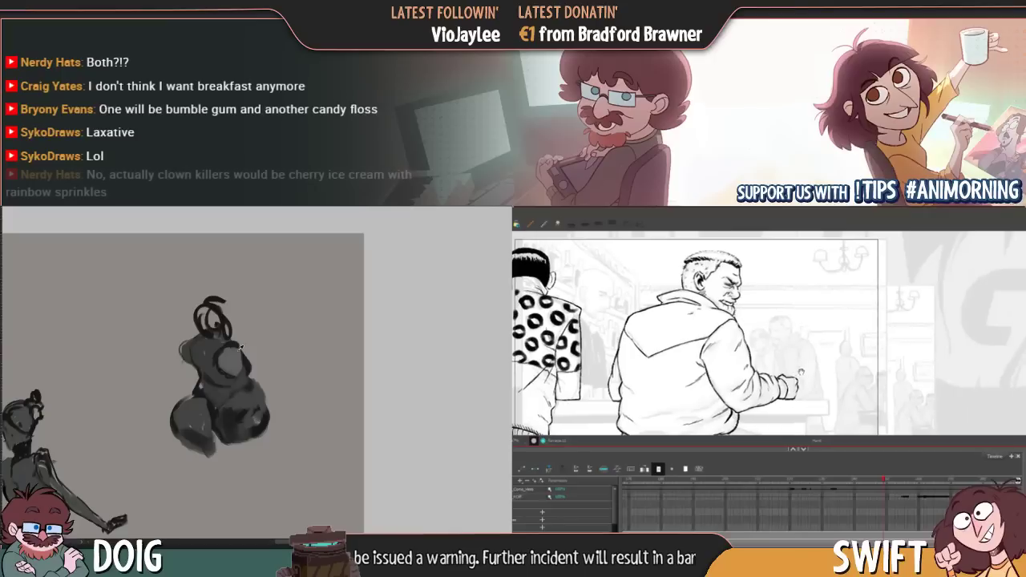
key(f)
key(g)
key(f)
key(g)
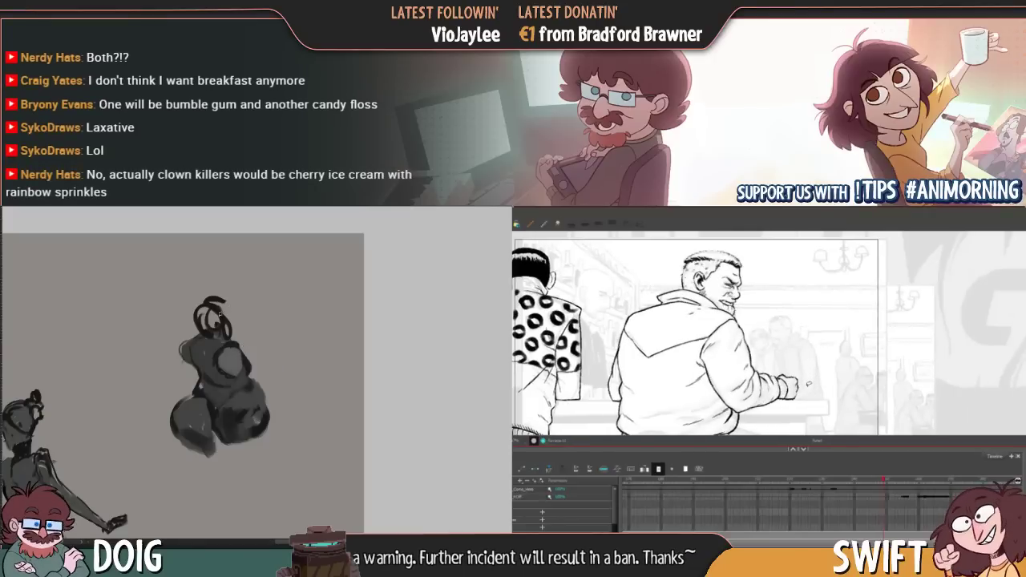
key(f)
key(g)
key(f)
key(g)
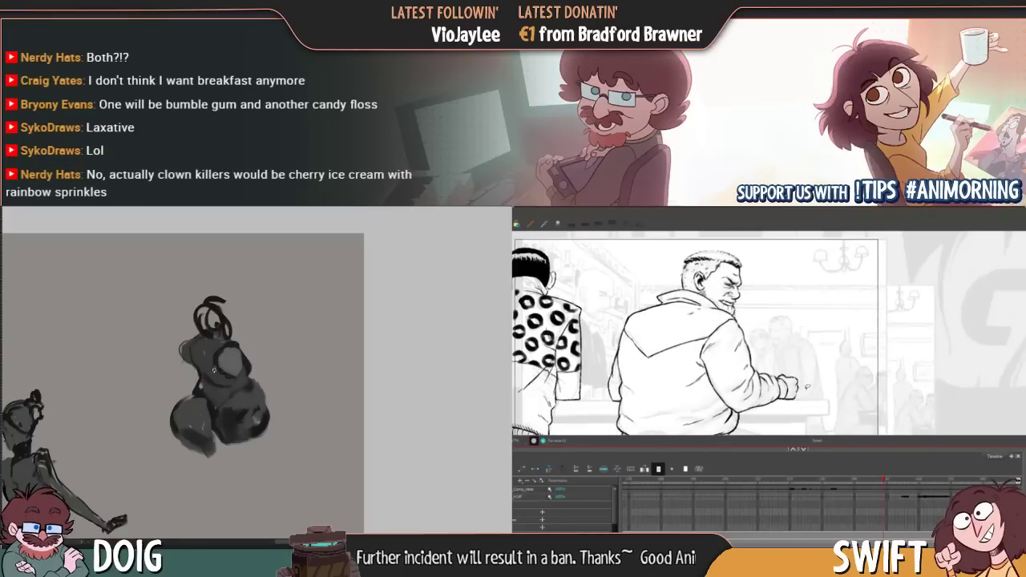
key(f)
key(g)
Try adjusting the short stroke on the jacket shoulder below the man's chin, undo it, and compare the adjacent drawings
drag(729, 319, 714, 331)
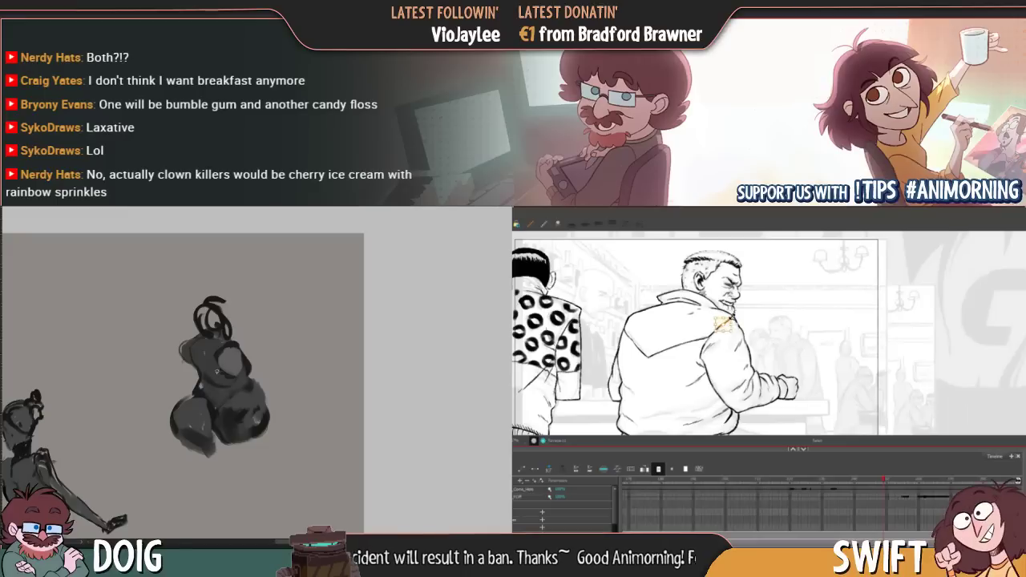
key(ctrl+z)
key(f)
key(g)
key(f)
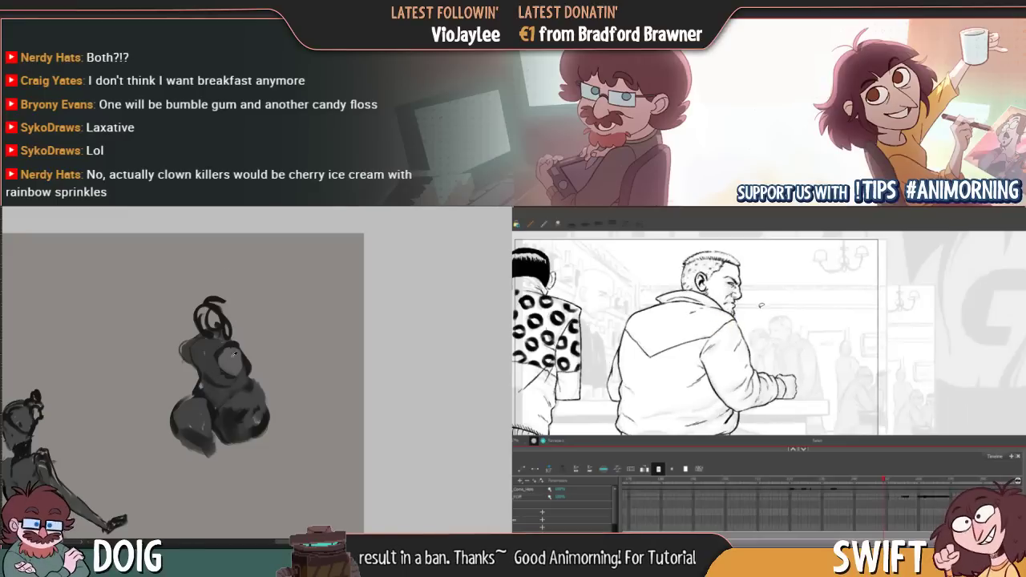
key(g)
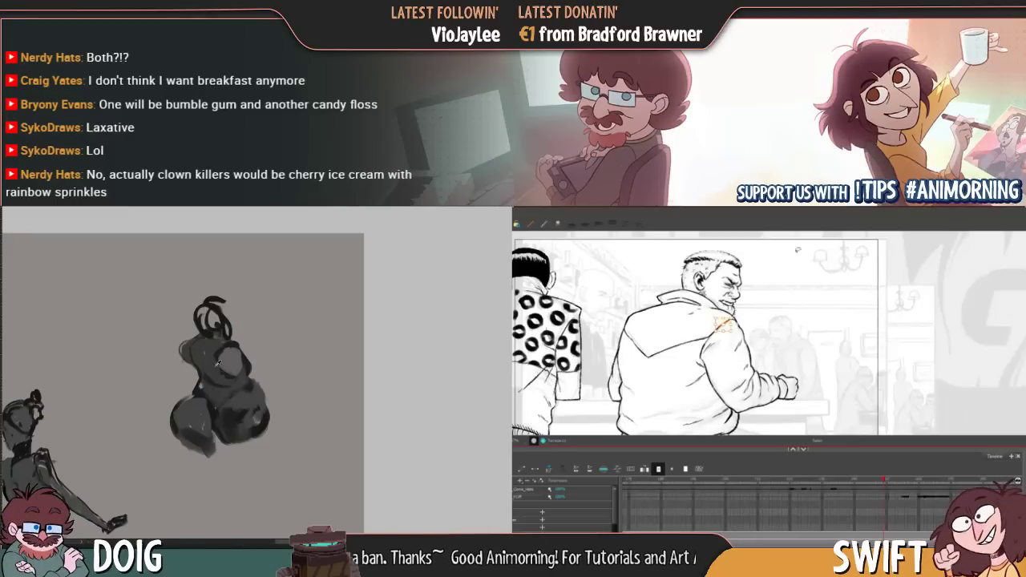
key(f)
key(g)
key(f)
key(g)
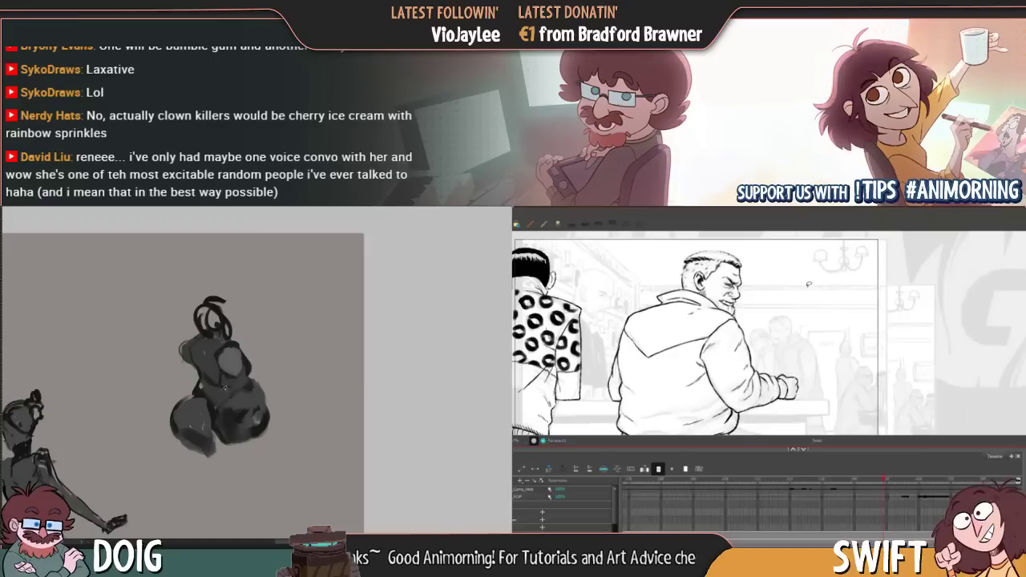
key(f)
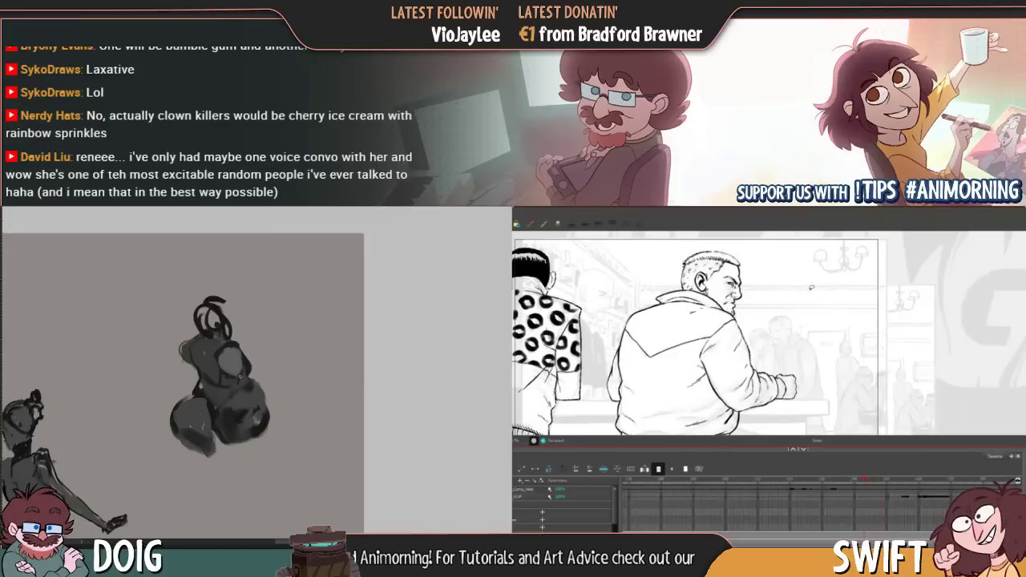
Refine the grey shading around the edge of the rounded form on the form study's torso
drag(248, 360, 238, 351)
key(g)
key(f)
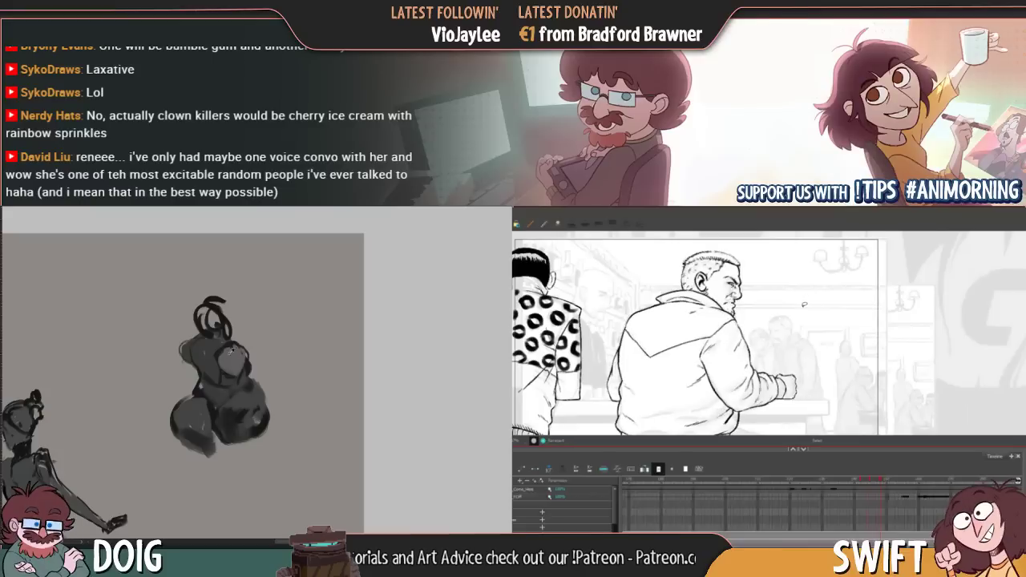
key(g)
alt+click(212, 407)
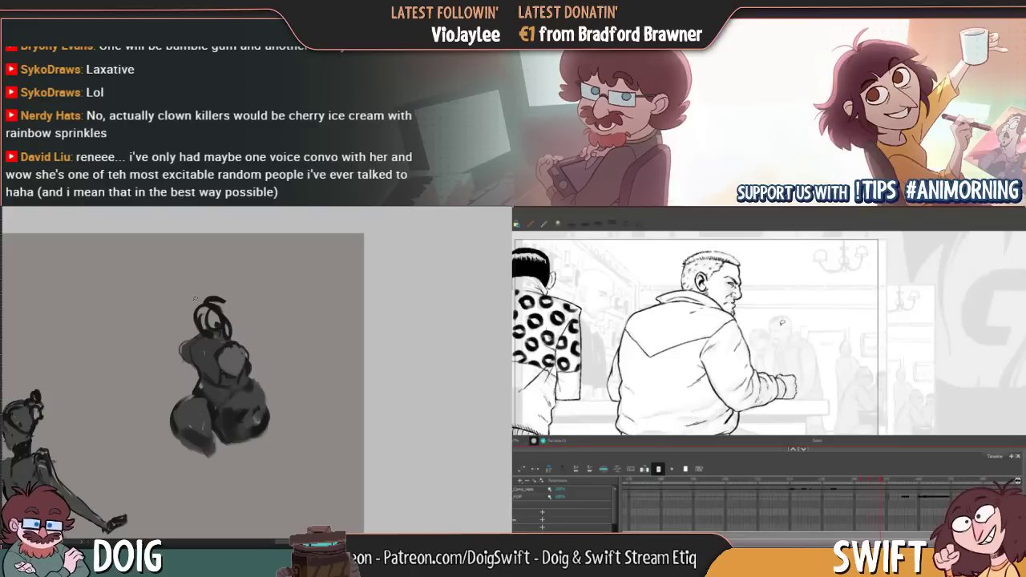
Delete the short stroke at the outer edge of the jacket shoulder and compare the result with the adjacent drawing
click(744, 330)
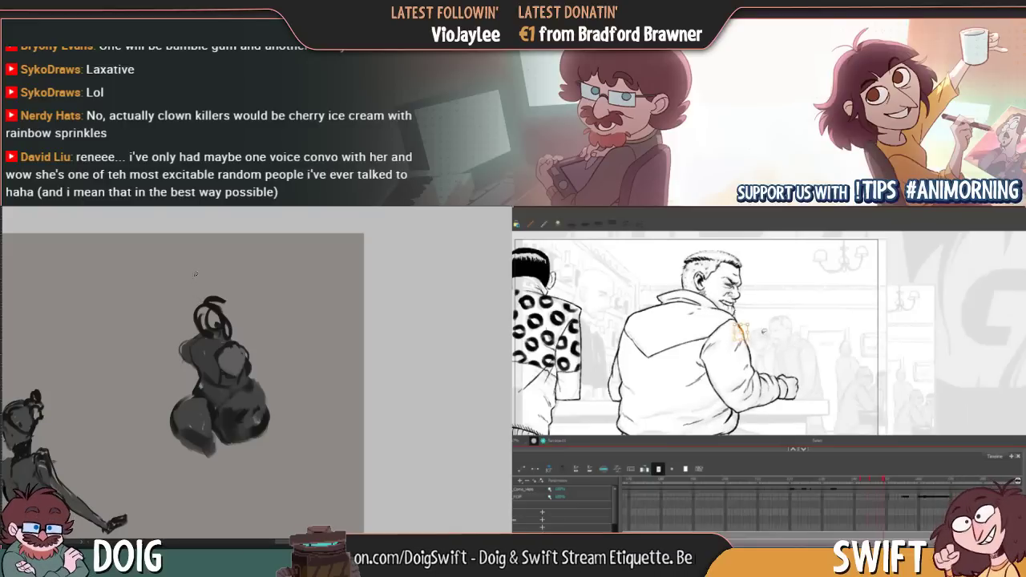
key(Delete)
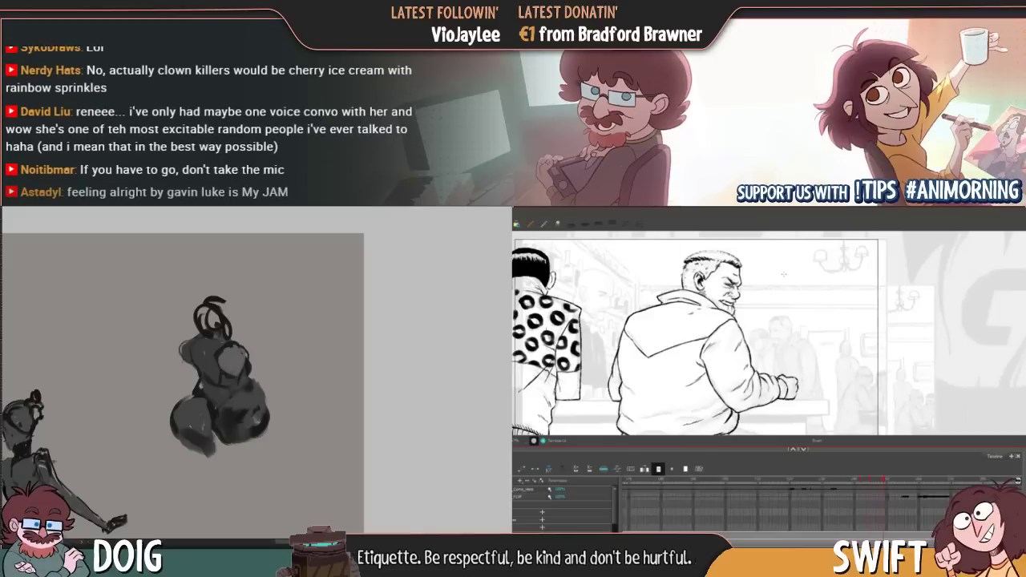
key(g)
key(f)
key(f)
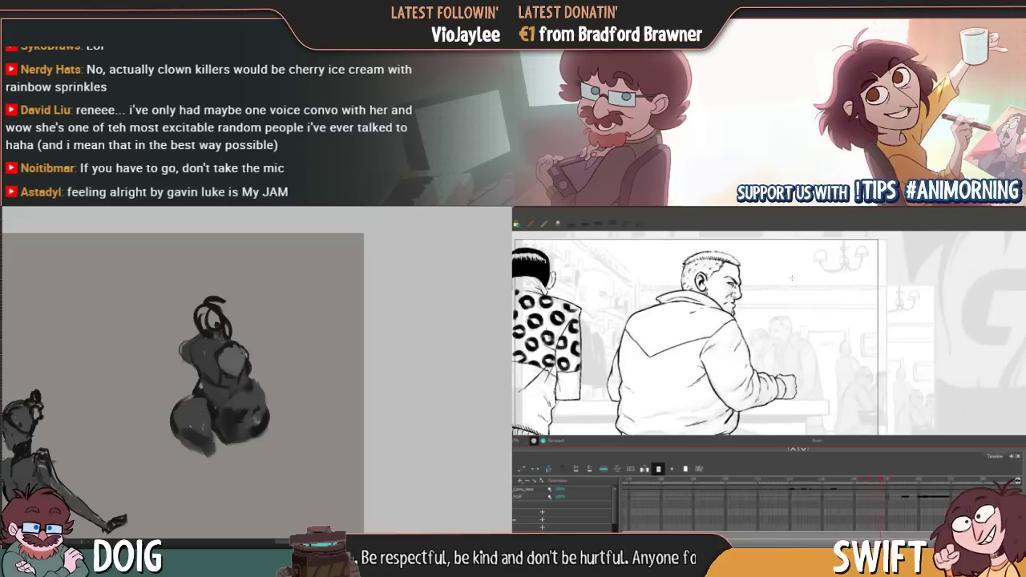
key(g)
key(f)
key(g)
key(f)
key(g)
key(f)
key(g)
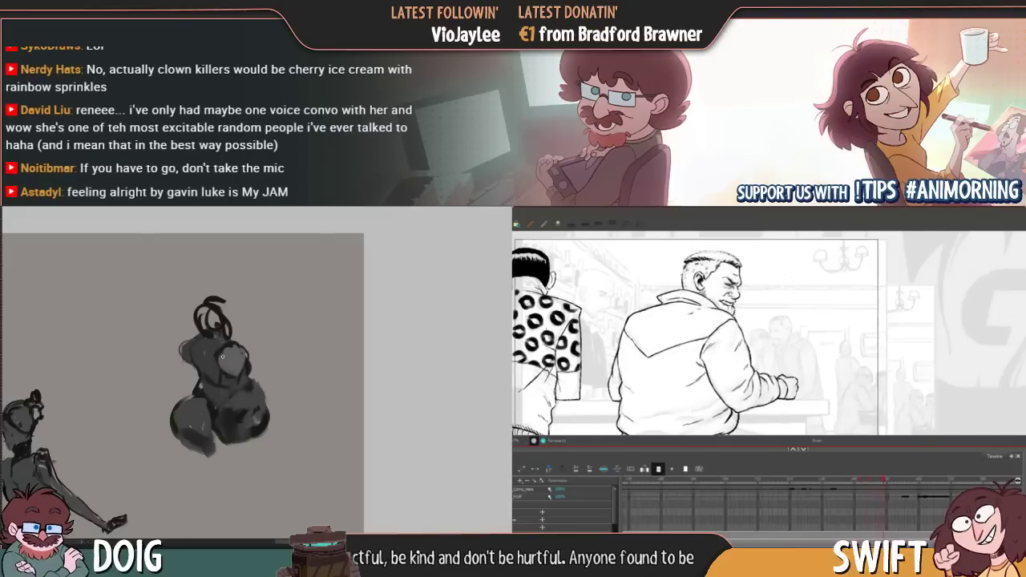
Touch up the waist edge of the form study's torso with dark grey sampled from the figure
alt+click(210, 396)
key(f)
key(g)
alt+click(208, 394)
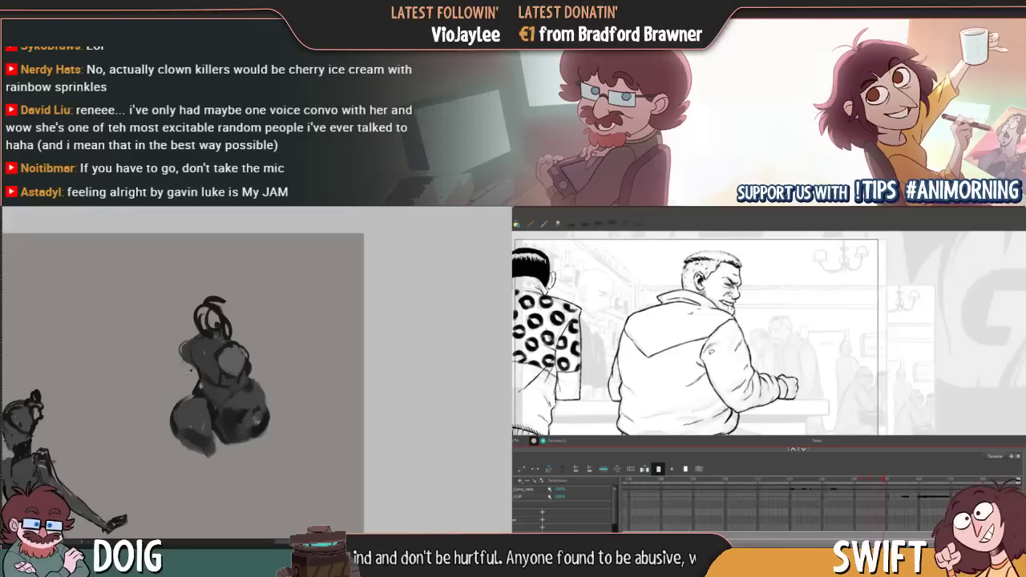
mouse_move(713, 350)
mouse_down()
mouse_move(696, 377)
mouse_move(709, 350)
mouse_up()
mouse_move(209, 379)
mouse_down()
mouse_move(210, 361)
mouse_move(201, 380)
mouse_up()
Select the fold lines where the seated man's sleeve meets the jacket back and compare them with the adjacent drawing
mouse_move(724, 365)
mouse_down()
mouse_move(681, 396)
mouse_move(688, 357)
mouse_up()
click(727, 329)
alt+click(212, 392)
key(f)
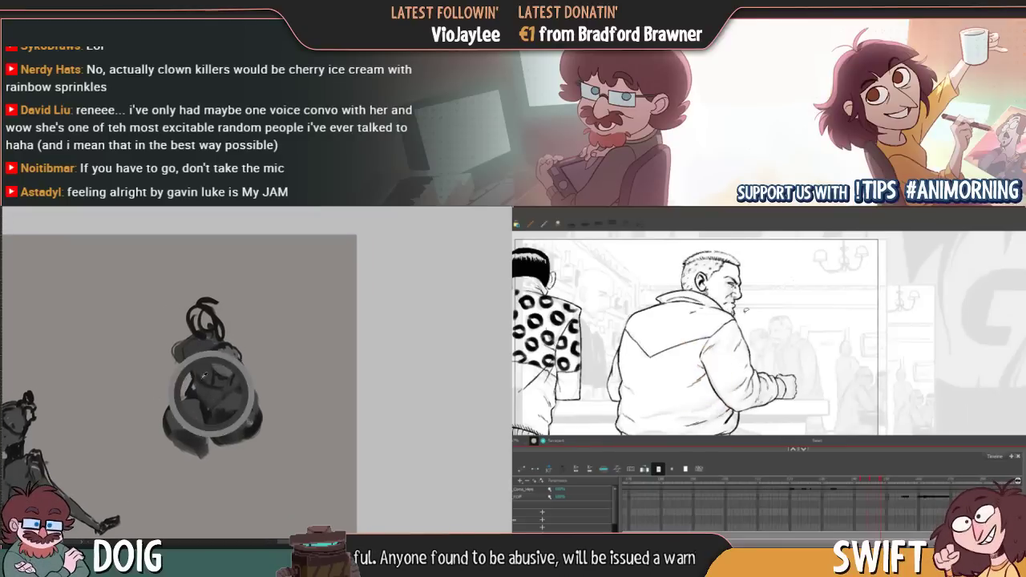
key(g)
drag(696, 388, 689, 358)
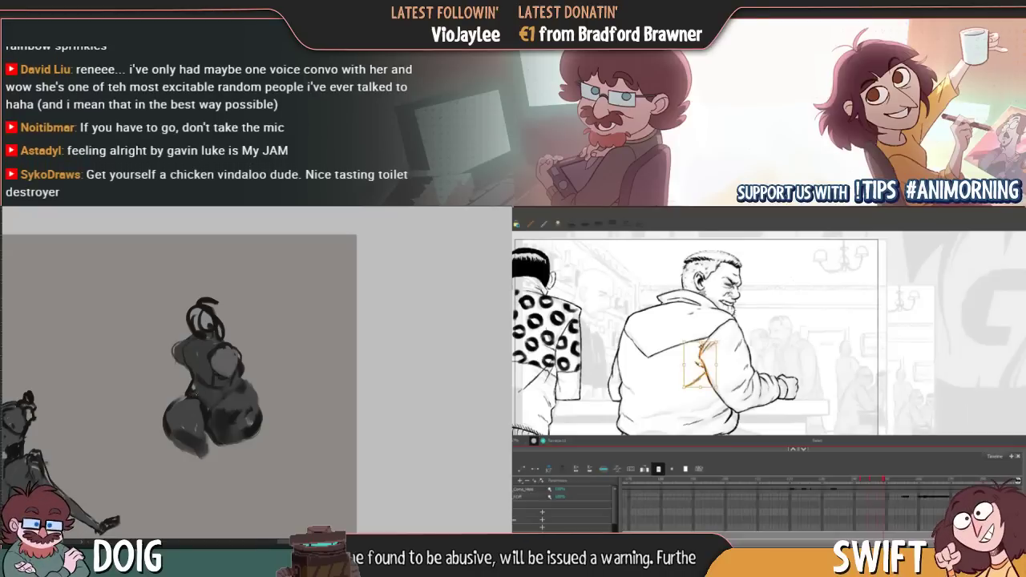
click(709, 319)
key(f)
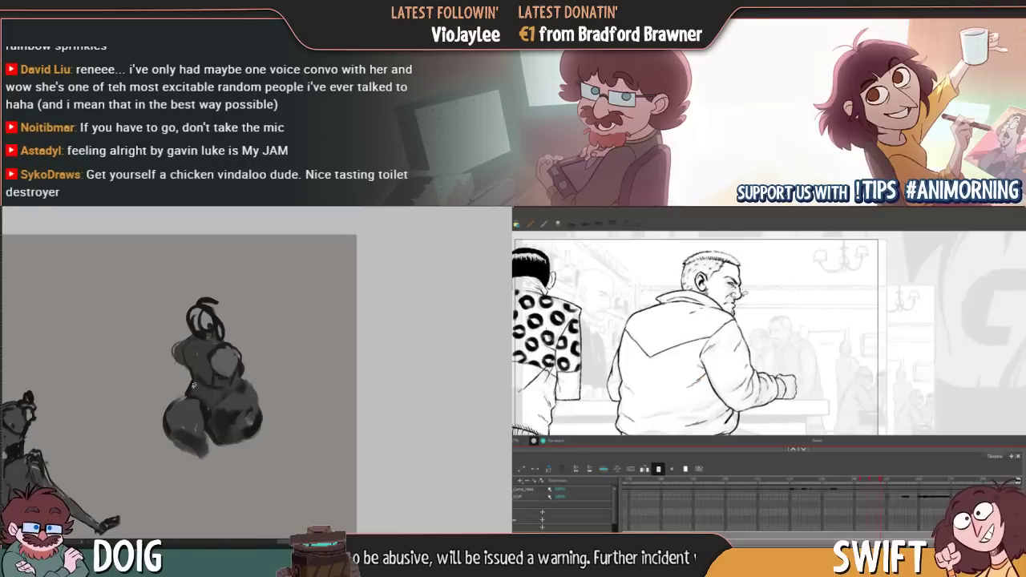
Compare the seated man's head, sleeve and fist between the two adjacent drawings
key(g)
key(f)
key(g)
key(f)
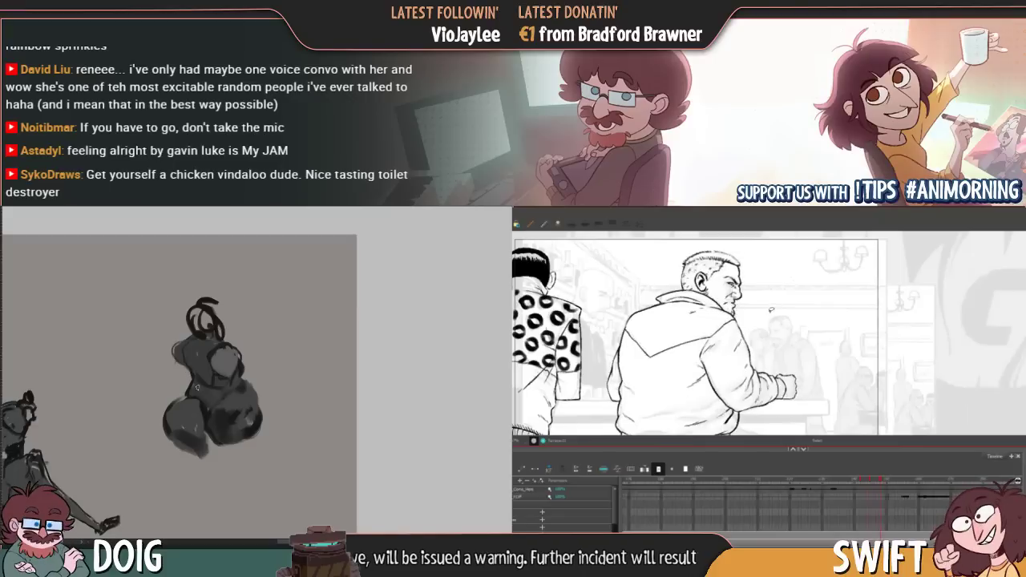
key(g)
key(f)
key(g)
key(f)
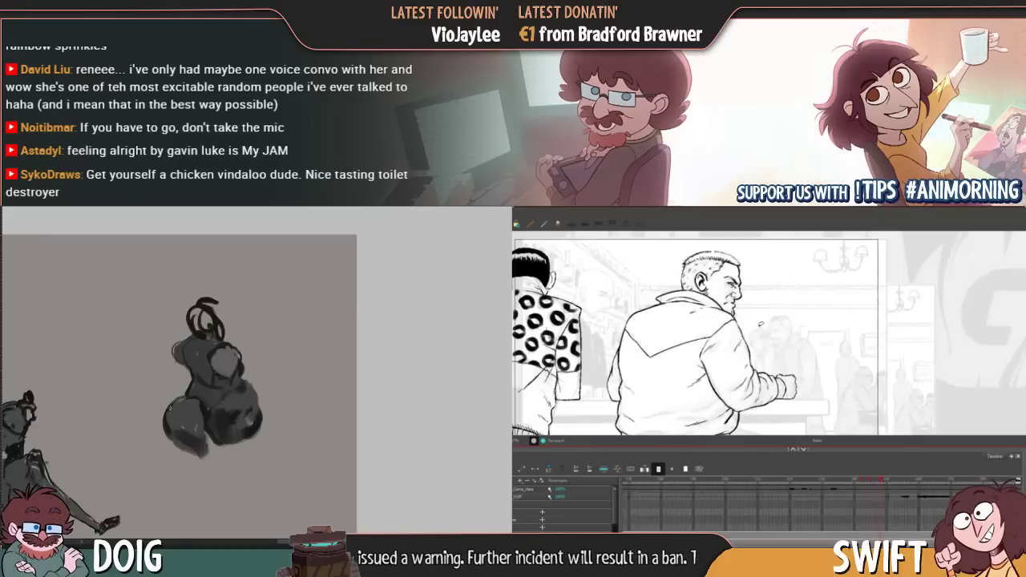
key(g)
key(f)
key(g)
Select the short fold line near the elbow of the seated man's jacket sleeve and compare it with the adjacent drawing
drag(711, 383, 728, 407)
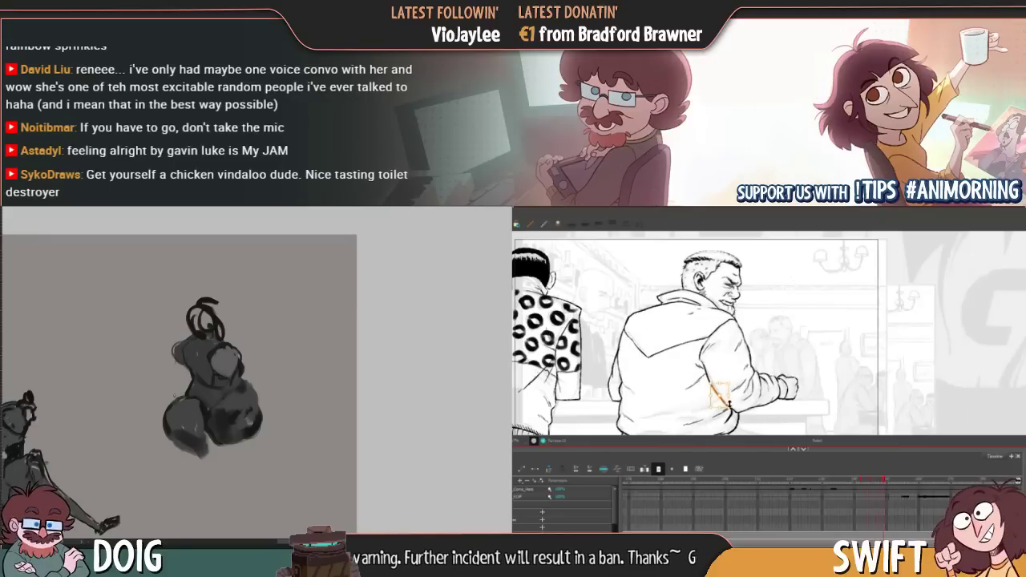
click(728, 405)
click(721, 397)
key(f)
key(g)
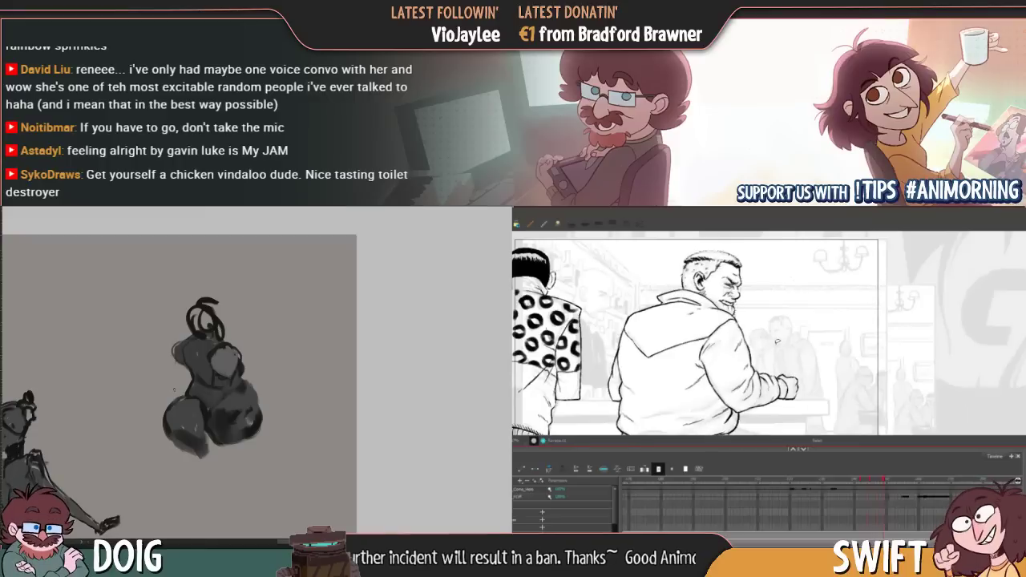
key(f)
key(g)
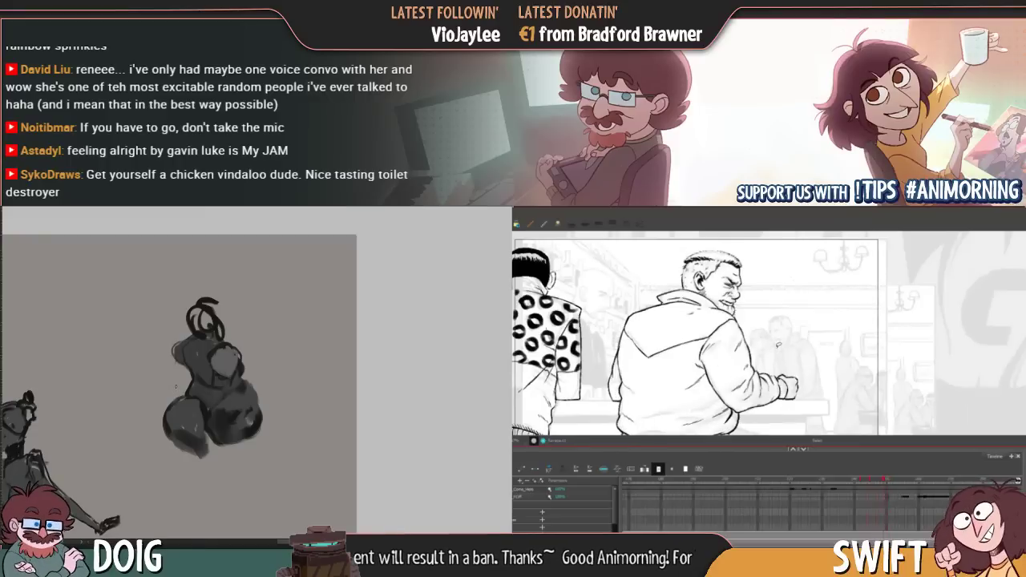
key(f)
key(g)
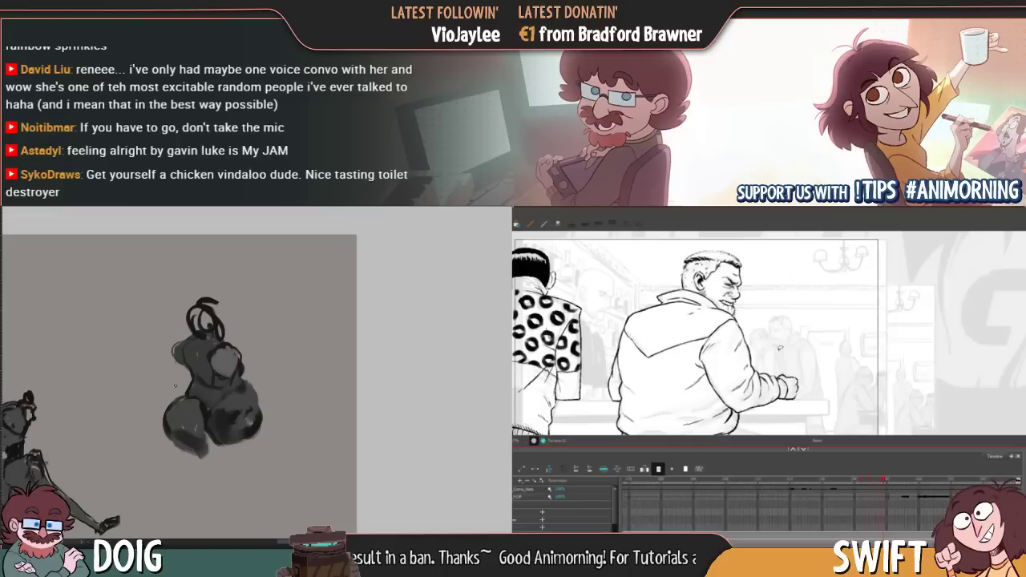
Compare the seated man's clenched-fist drawings with the following drawing where his hand lies flat on the counter
key(g)
key(f)
key(g)
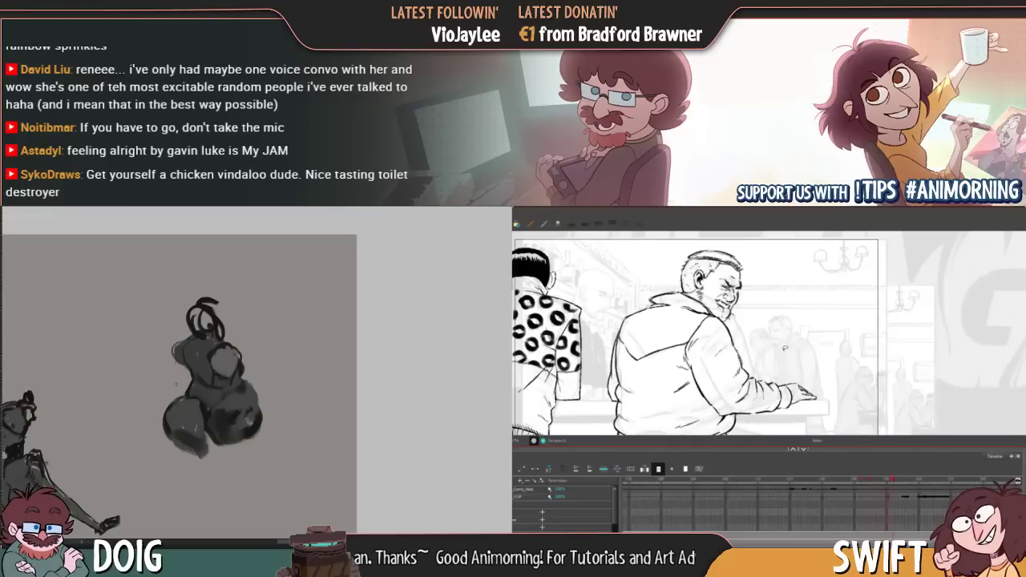
key(f)
key(f)
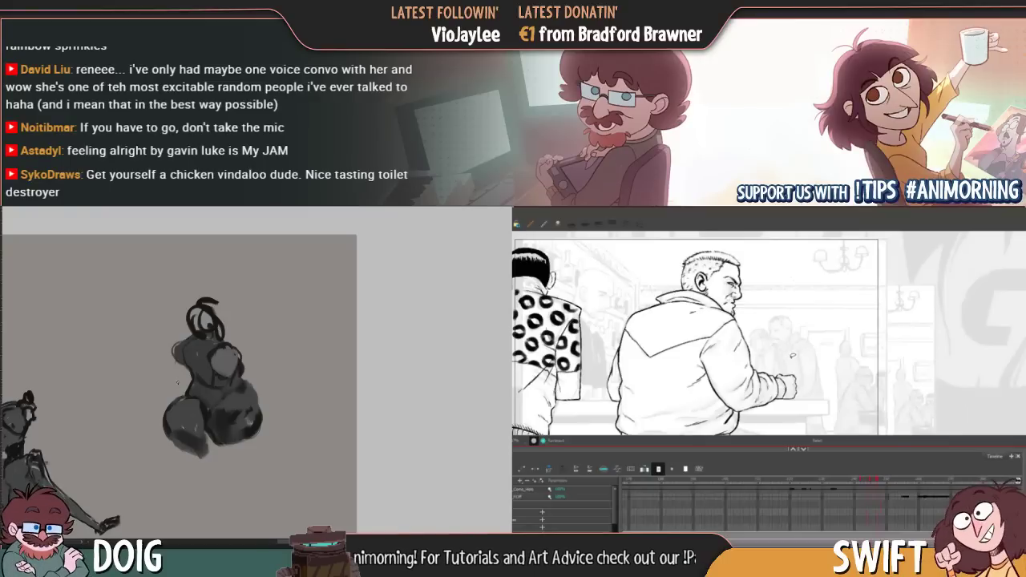
key(g)
key(g)
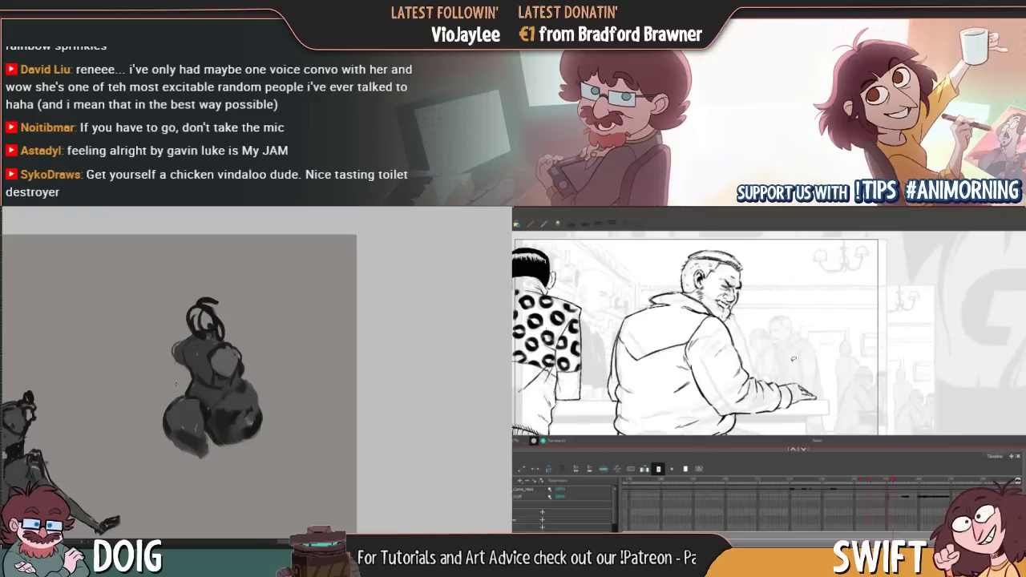
key(f)
key(f)
key(g)
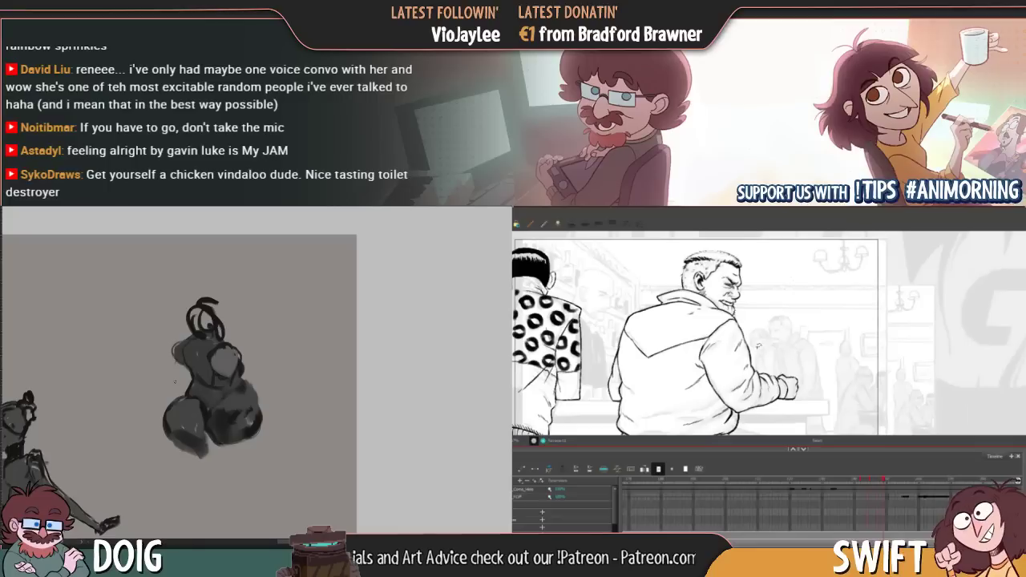
key(f)
key(g)
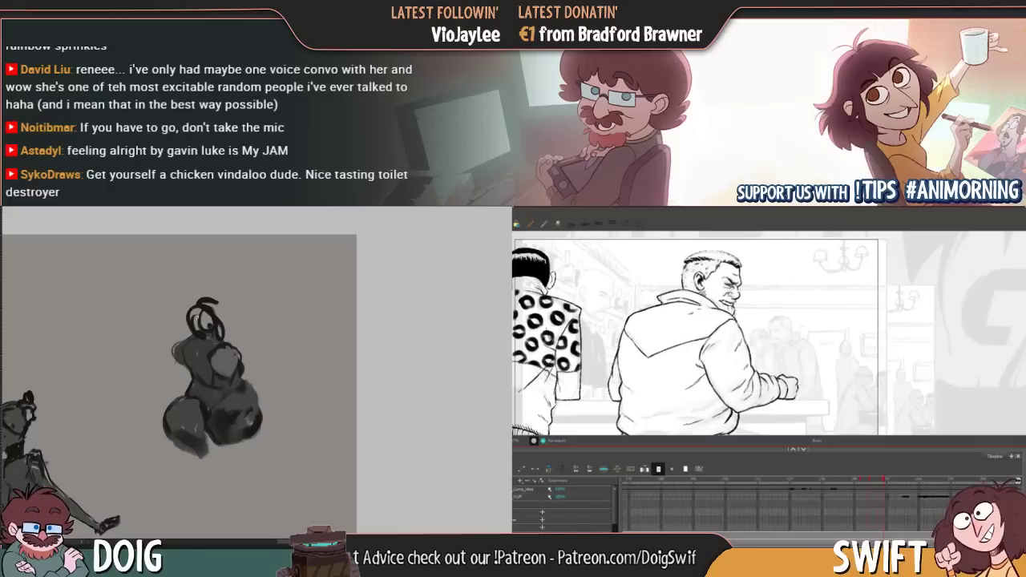
key(f)
key(g)
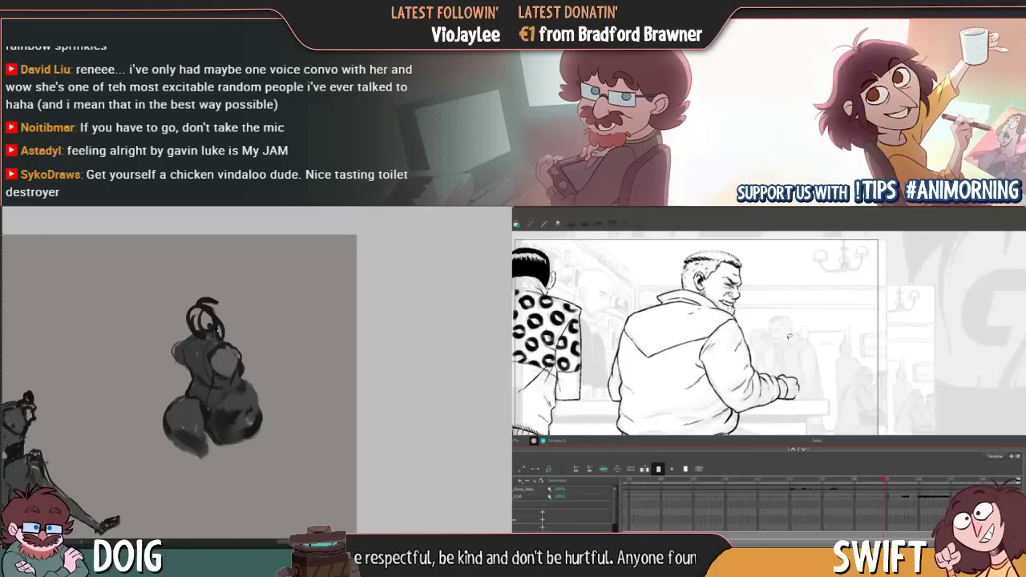
Sketch a thin outline of an arm extending down and outward from the form study's shoulder
drag(230, 330, 215, 349)
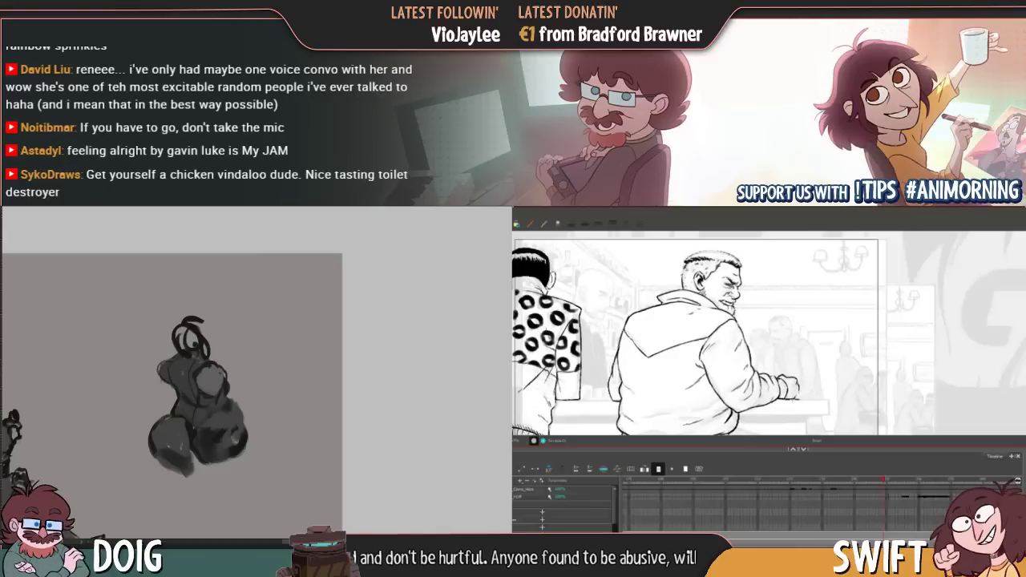
drag(168, 386, 137, 403)
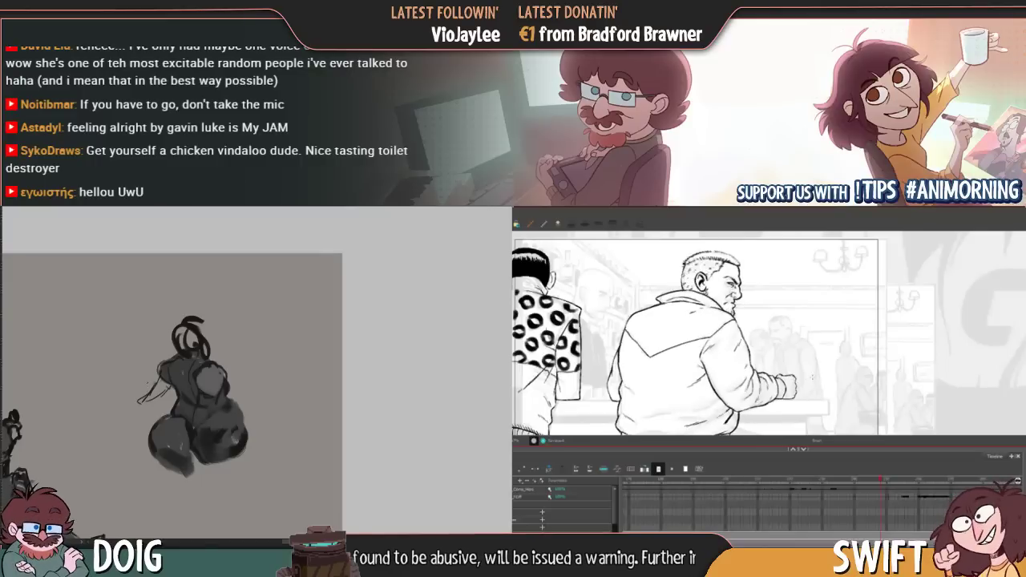
drag(165, 401, 152, 406)
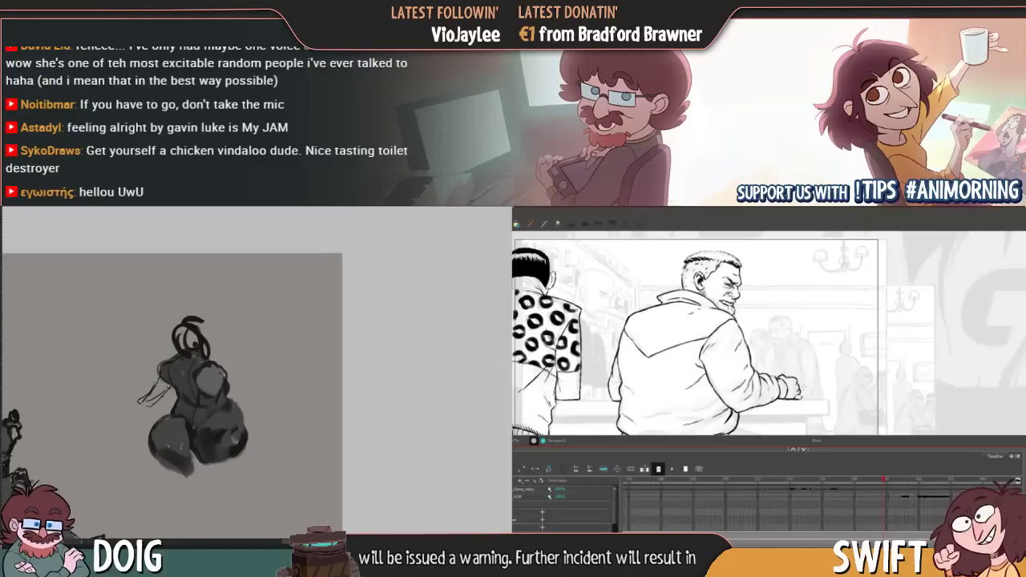
drag(192, 401, 207, 385)
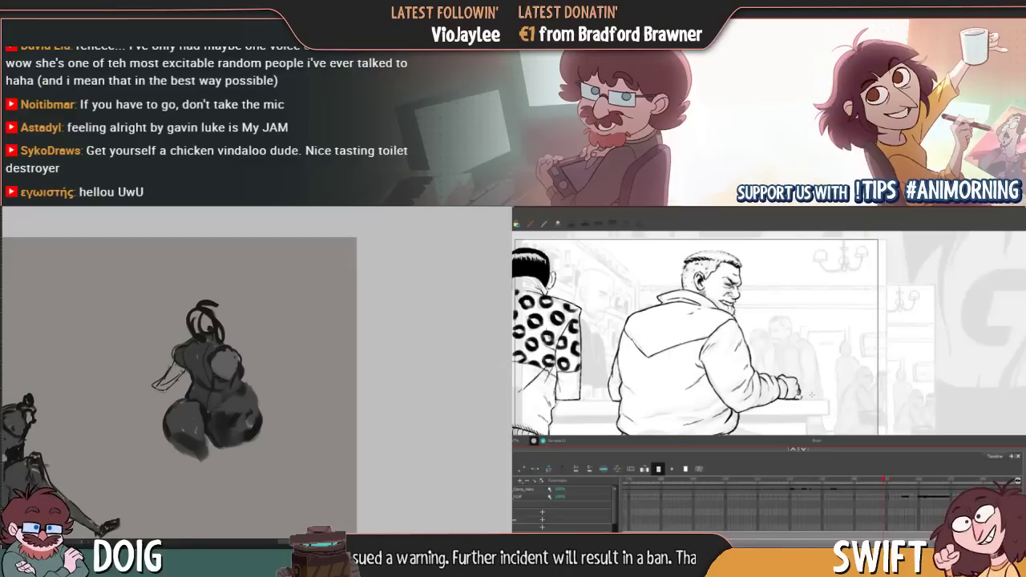
Repaint the light rounded form on the torso with darker grey strokes to blend it into the chest
mouse_move(221, 326)
mouse_down()
mouse_move(213, 310)
mouse_move(211, 325)
mouse_up()
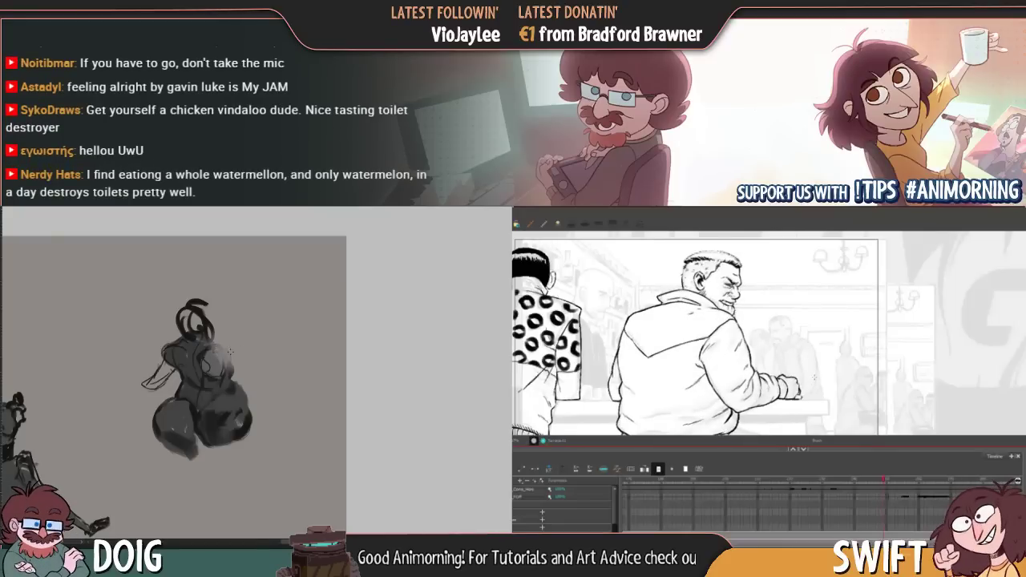
mouse_move(226, 362)
mouse_down()
mouse_move(236, 389)
mouse_move(213, 388)
mouse_move(223, 387)
mouse_move(223, 347)
mouse_up()
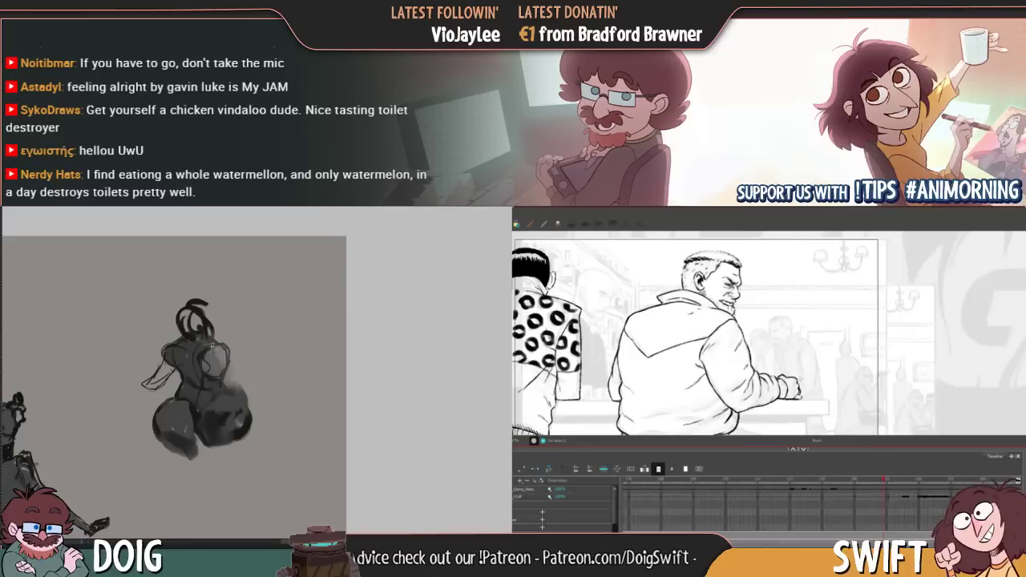
mouse_move(220, 343)
mouse_down()
mouse_move(210, 375)
mouse_move(213, 364)
mouse_move(197, 372)
mouse_move(215, 366)
mouse_move(224, 373)
mouse_up()
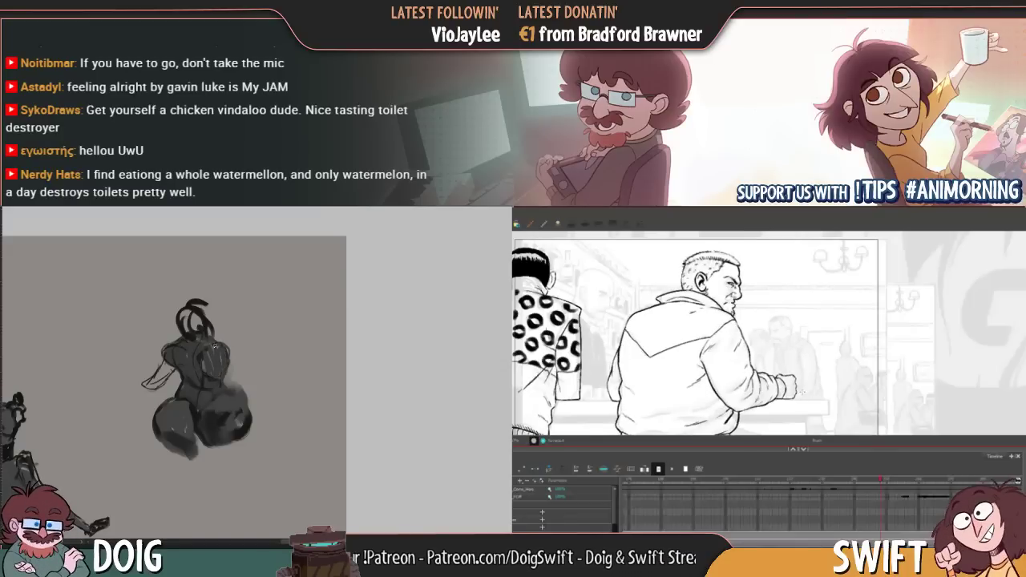
Sketch a rounded hand at the end of the outlined arm and define the contour of the thigh below it
alt+click(194, 416)
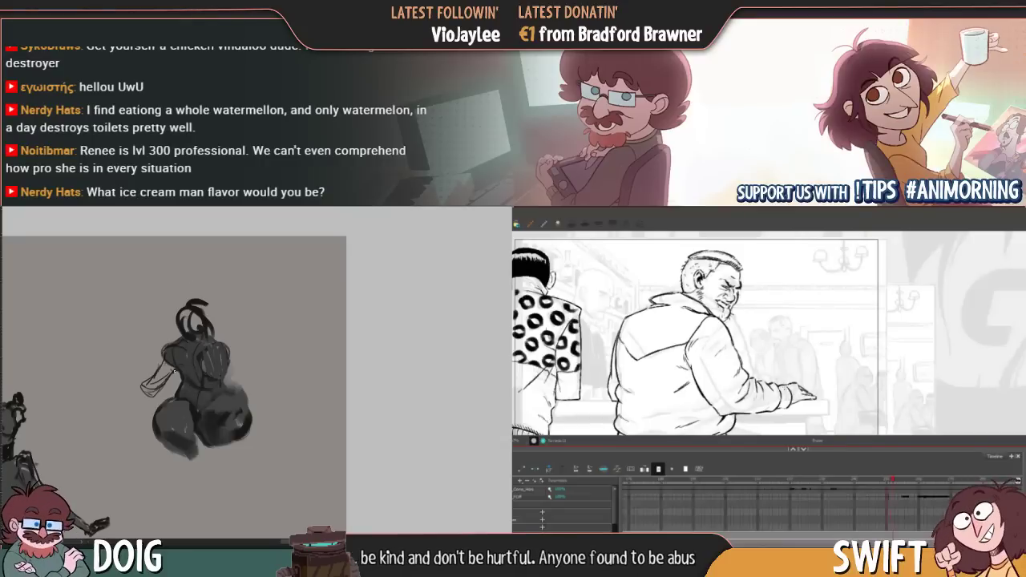
drag(159, 391, 132, 401)
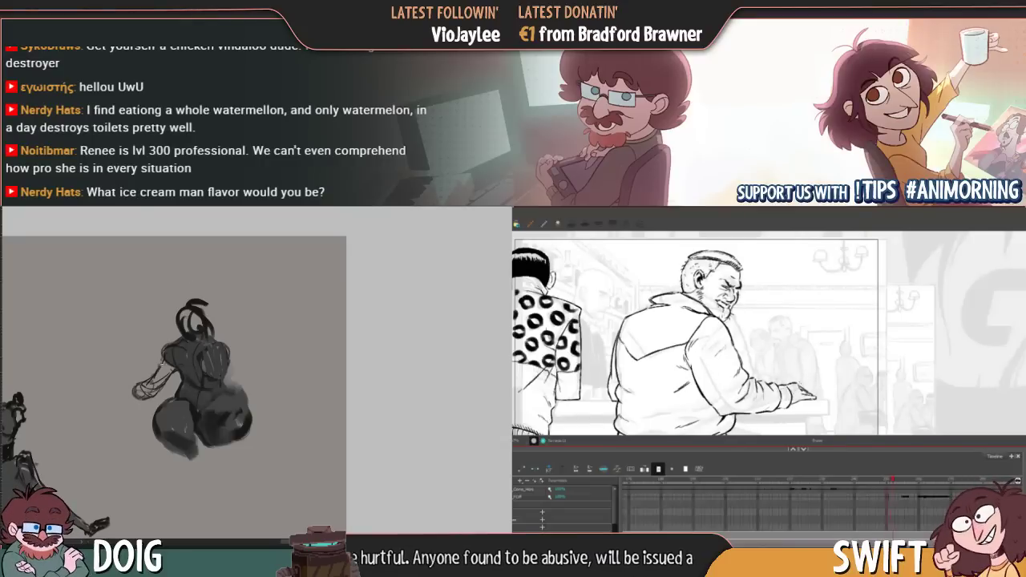
mouse_move(165, 355)
mouse_down()
mouse_move(162, 366)
mouse_move(168, 329)
mouse_up()
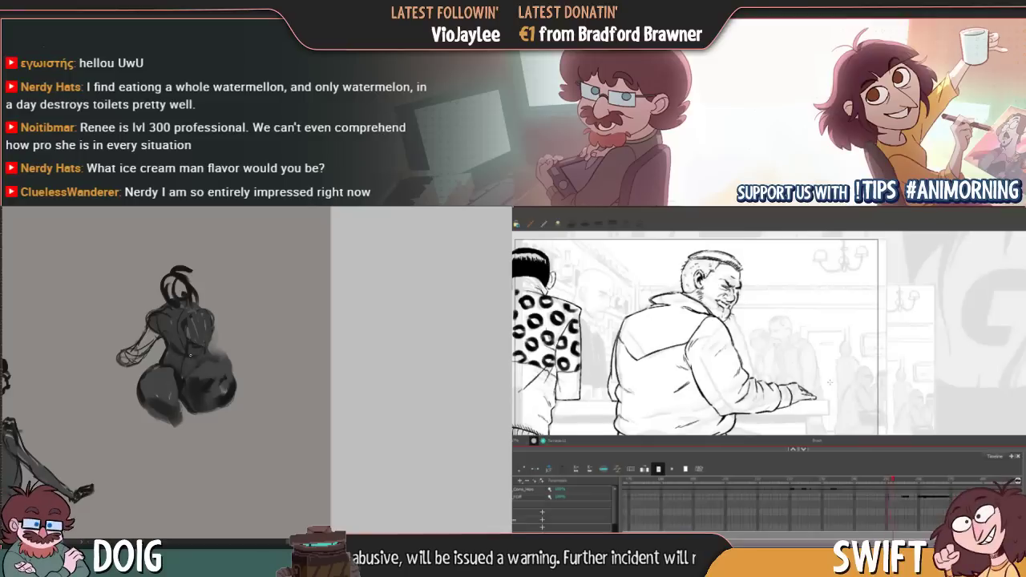
drag(157, 377, 149, 396)
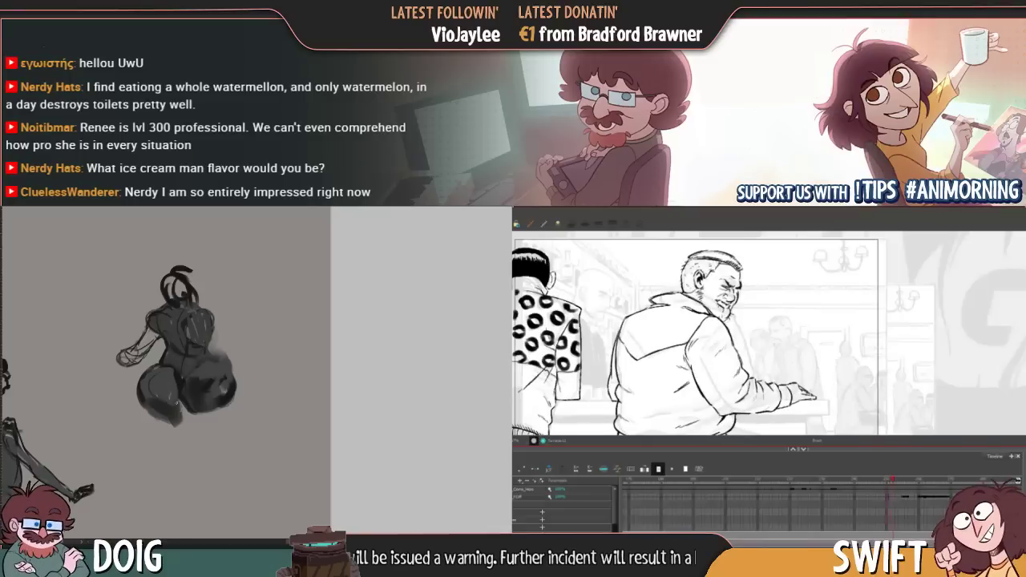
Paint the form study's second arm in lighter grey down from the shoulder and strengthen the torso's dark edges beside it
drag(195, 329, 198, 353)
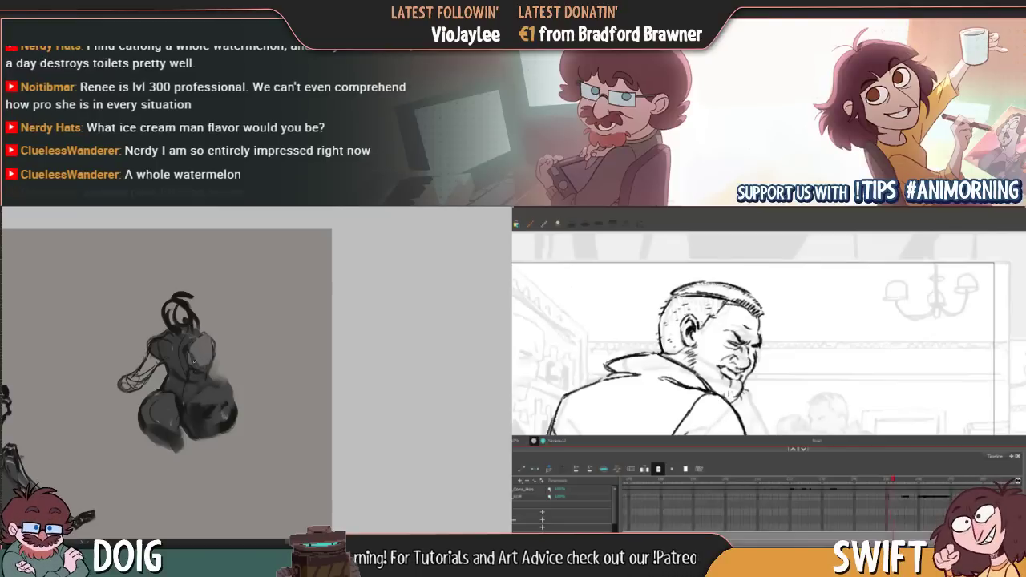
mouse_move(199, 337)
mouse_down()
mouse_move(214, 342)
mouse_move(209, 369)
mouse_up()
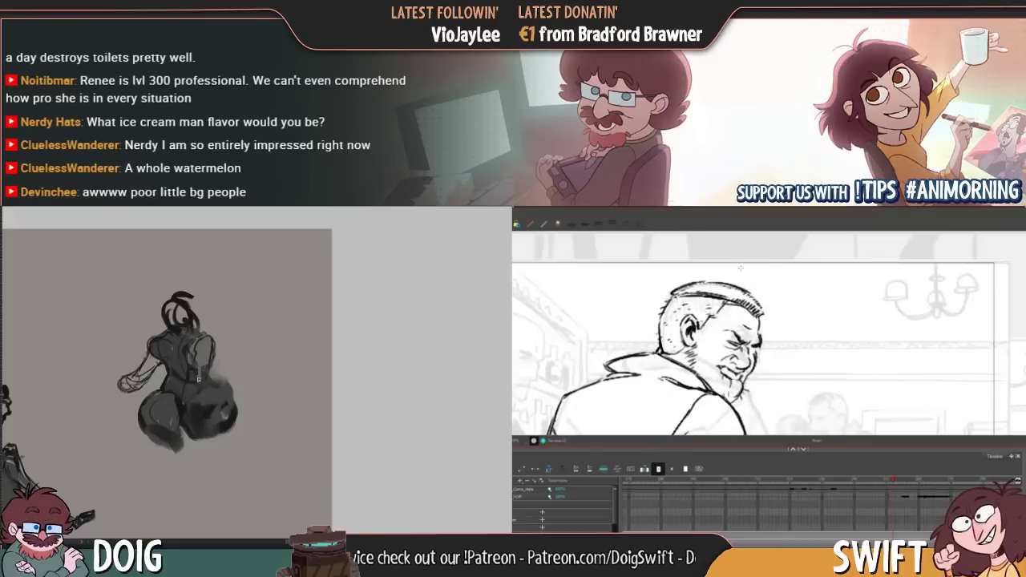
drag(206, 375, 207, 358)
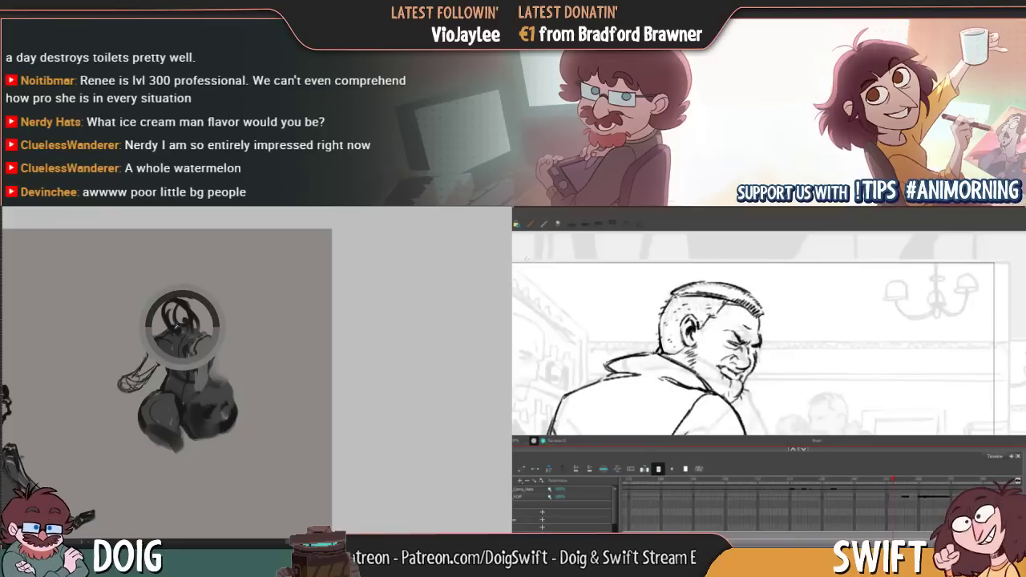
drag(194, 390, 196, 372)
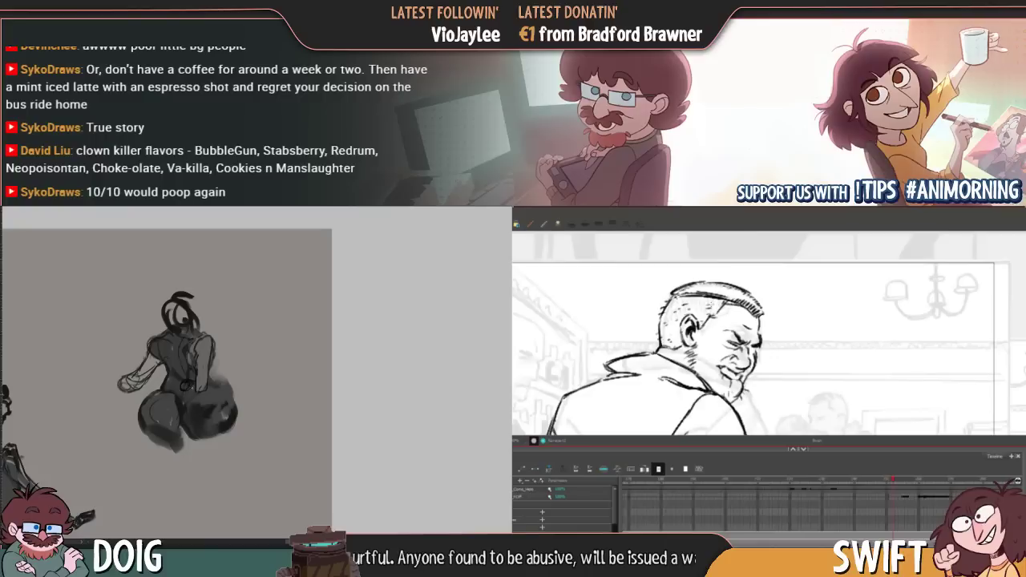
drag(183, 380, 141, 362)
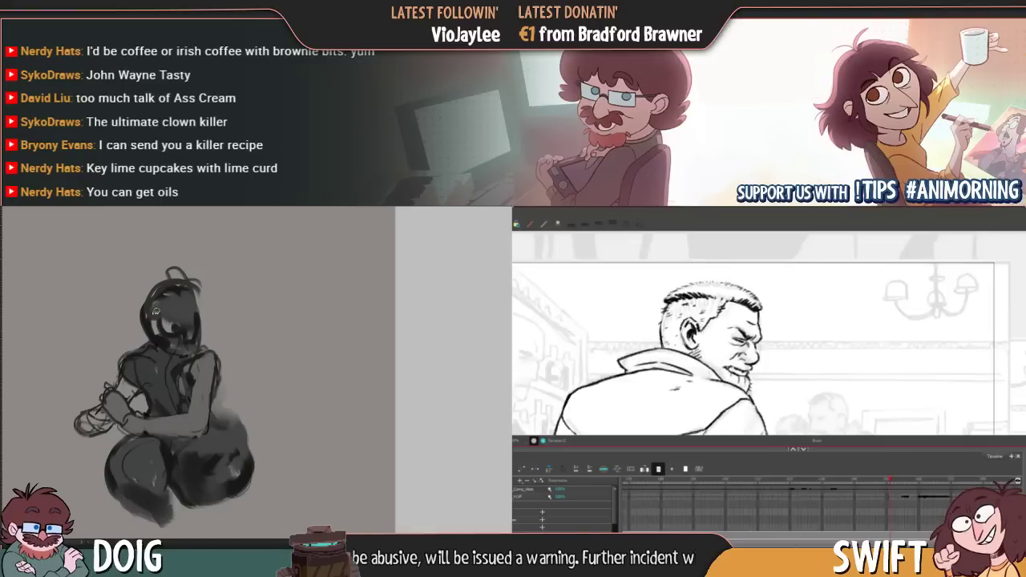
Lighten the top of the form study's head with grey and soften the lower outer edge of the far hip
mouse_move(153, 310)
mouse_down()
mouse_move(188, 321)
mouse_move(180, 287)
mouse_move(196, 321)
mouse_up()
drag(176, 287, 192, 319)
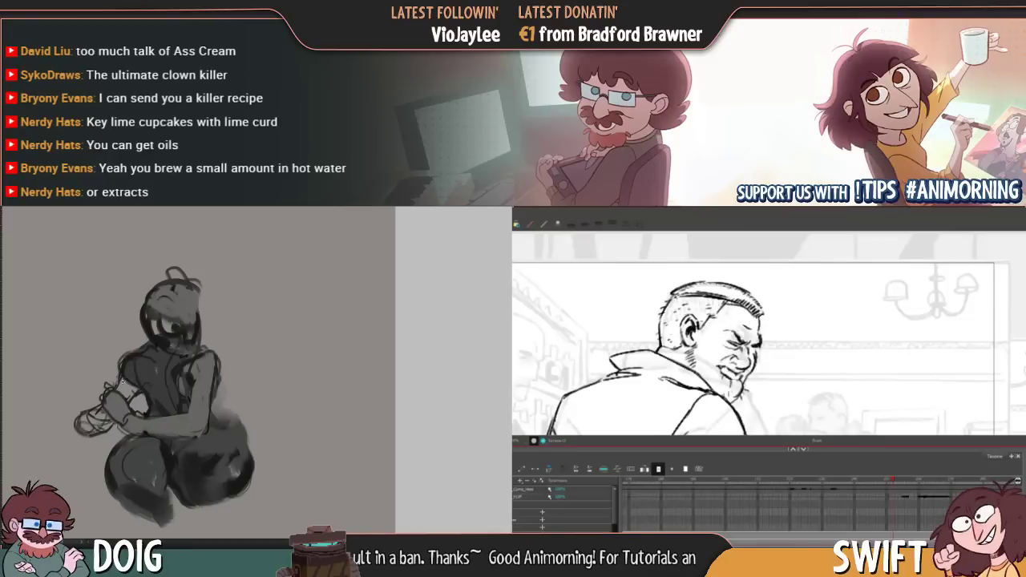
drag(153, 439, 158, 344)
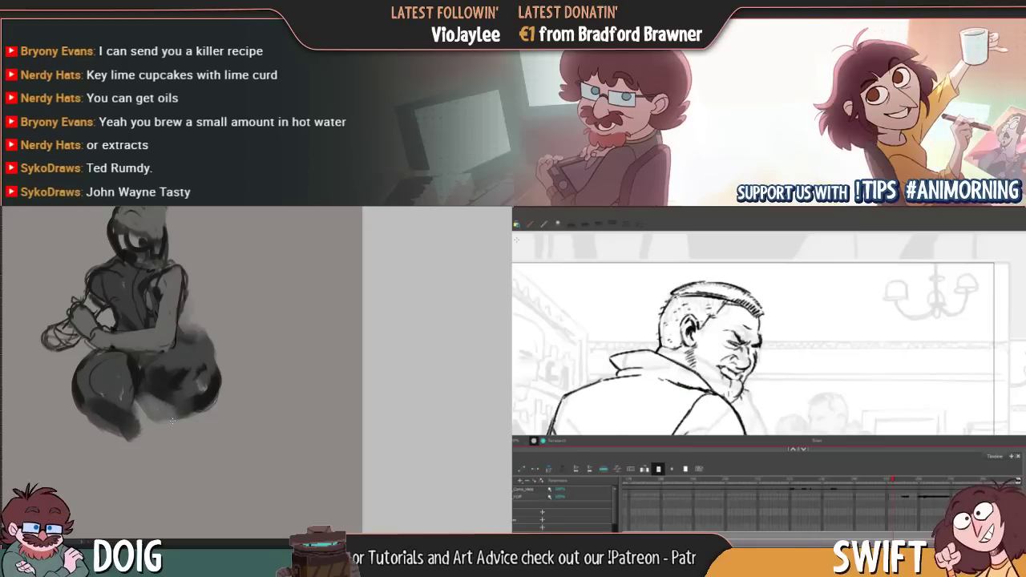
drag(190, 412, 213, 364)
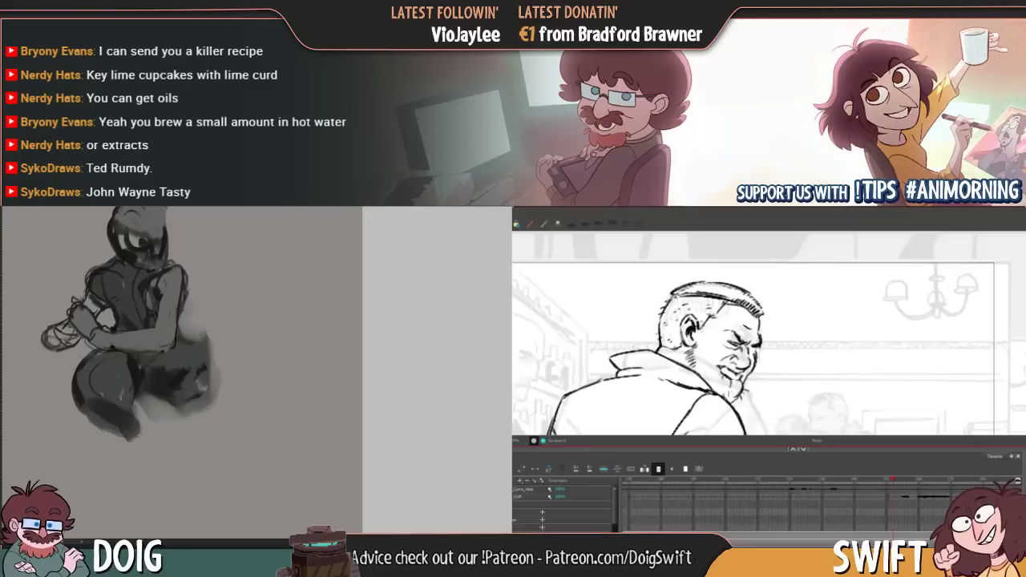
Smooth the far hip's outer edge and extend the far thigh downward with a sampled dark grey
drag(201, 338, 212, 359)
key(ctrl+minus)
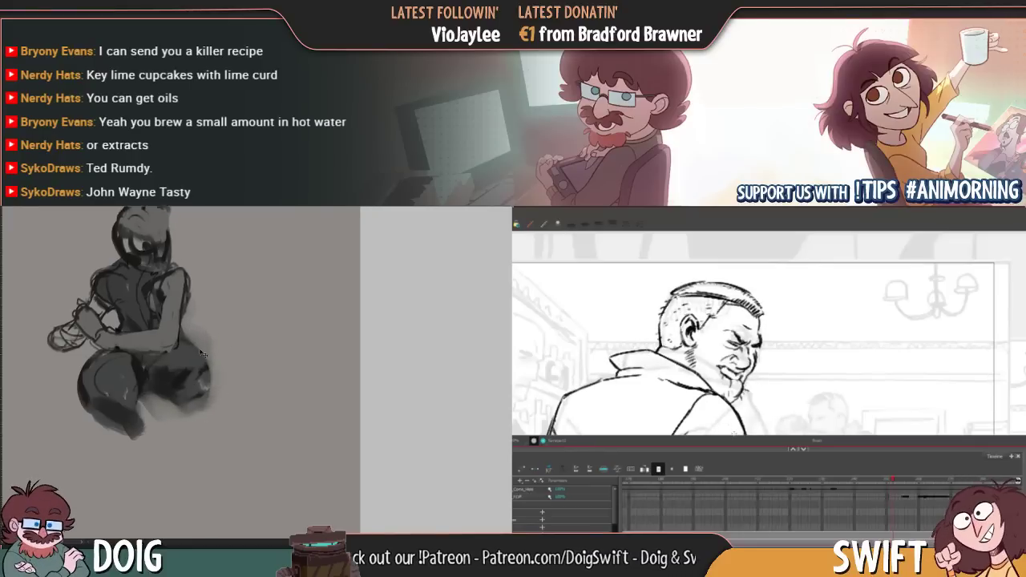
key(ctrl+minus)
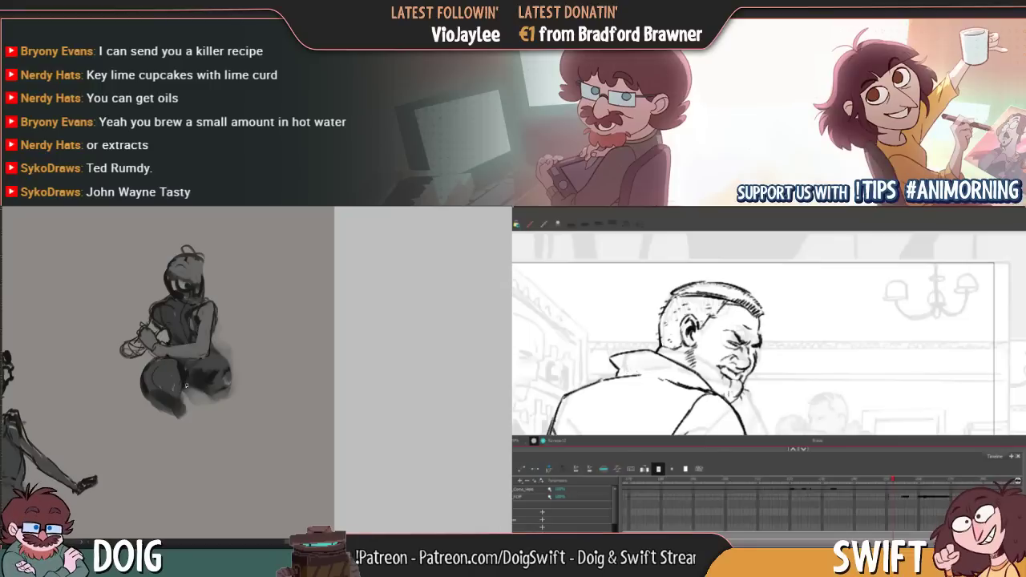
alt+click(201, 385)
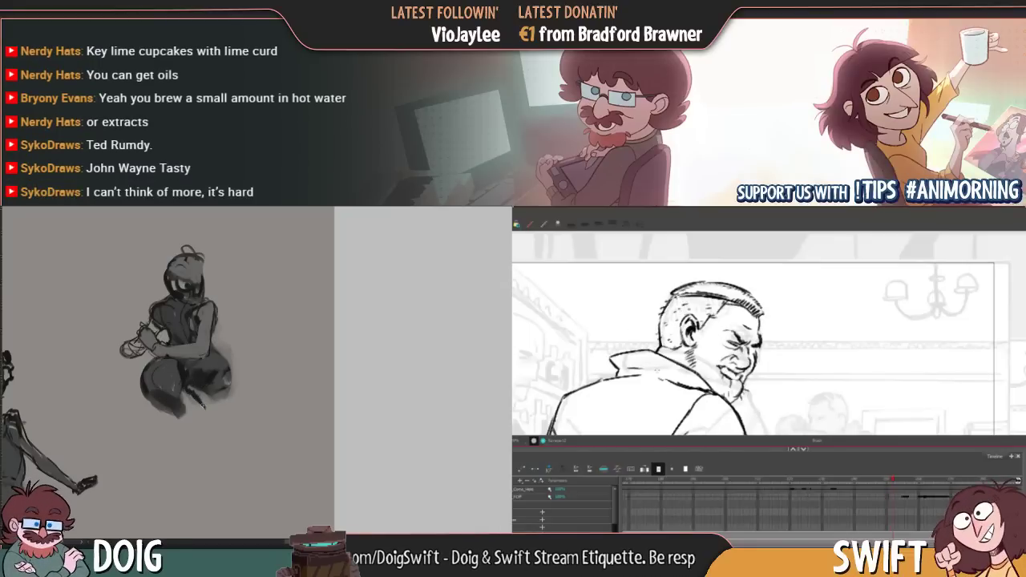
Shade the lower and inner part of the near thigh with dark grey strokes, leaving the upper form lighter
key(ctrl+plus)
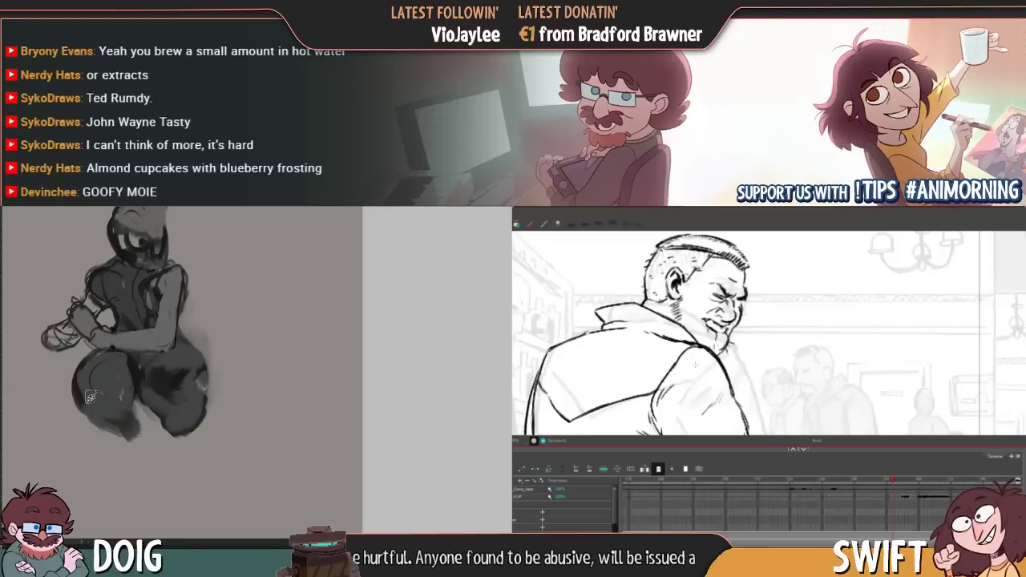
drag(89, 394, 102, 406)
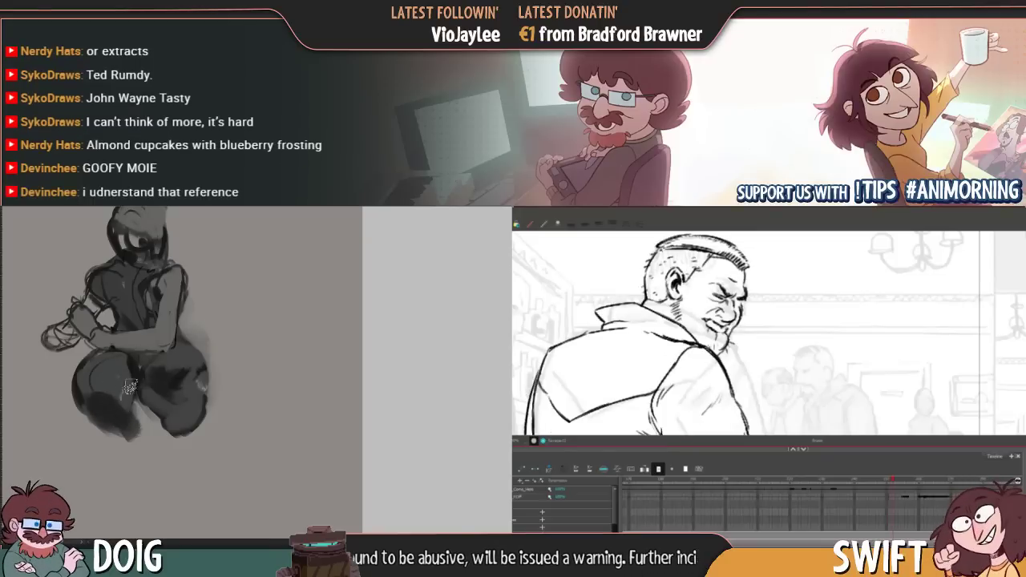
drag(132, 386, 167, 370)
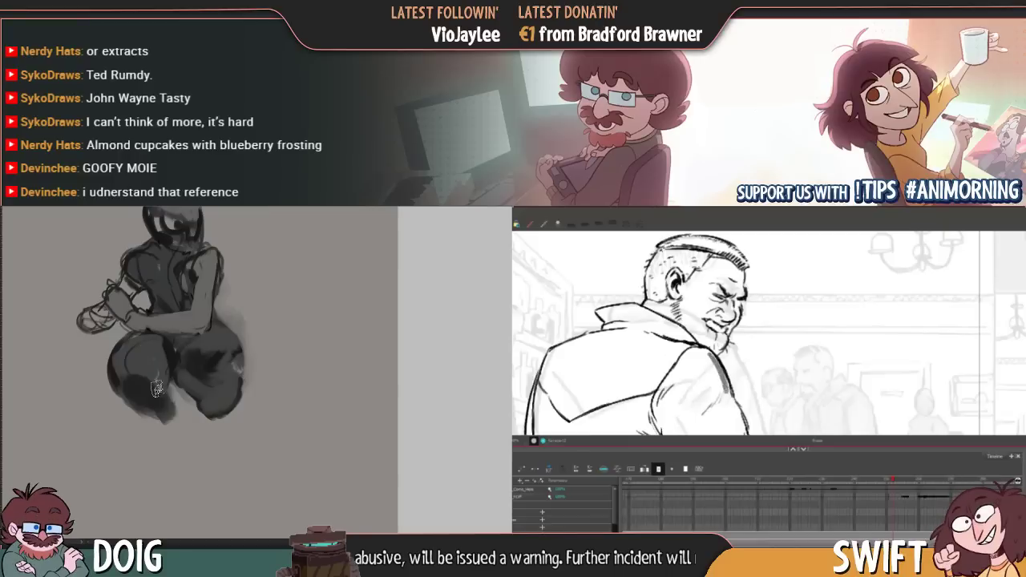
drag(142, 380, 131, 398)
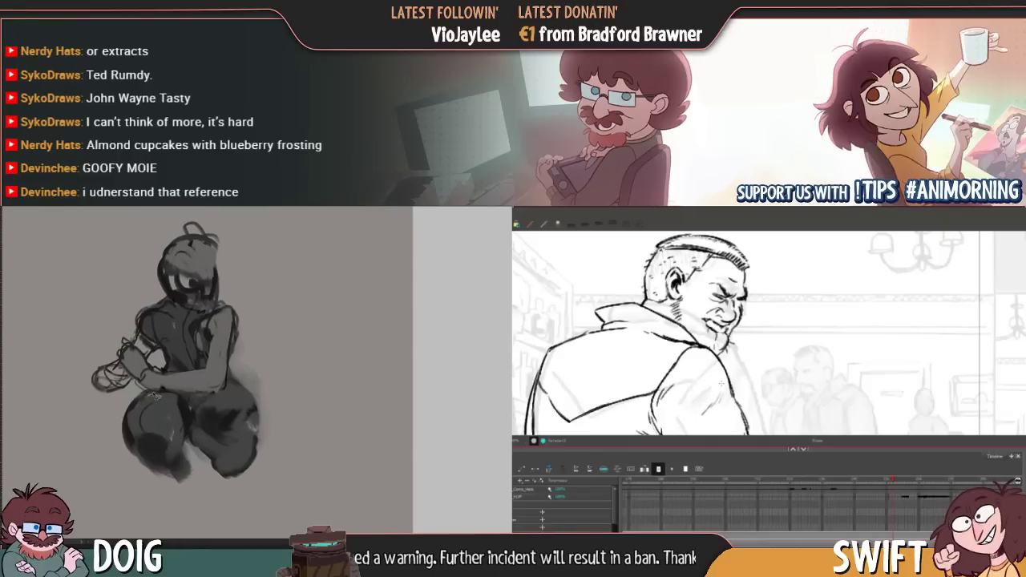
Trim the near thigh's bulging outer side and rework its contour into a narrower shape
drag(141, 406, 132, 437)
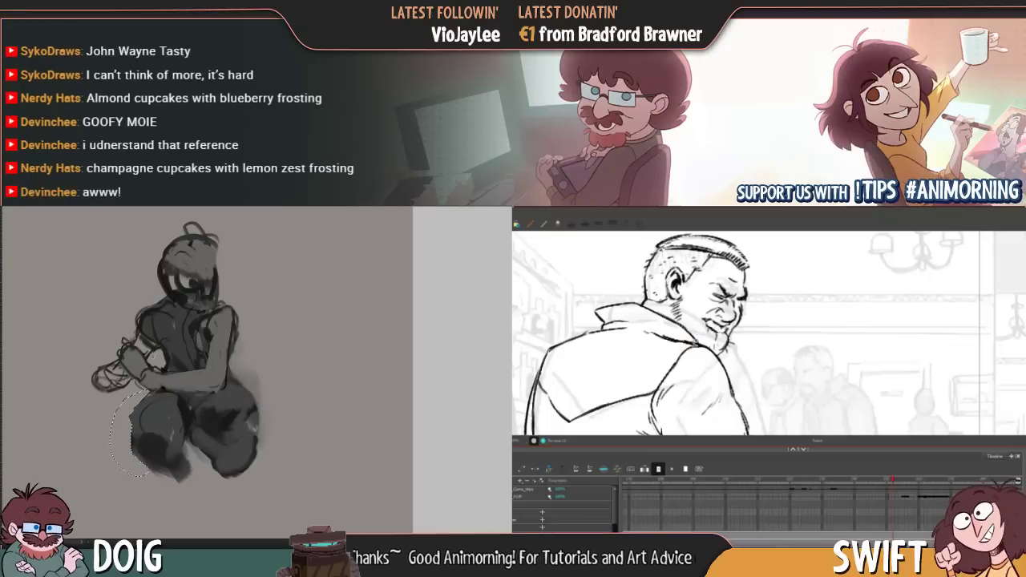
mouse_move(148, 379)
mouse_down()
mouse_move(137, 432)
mouse_move(160, 331)
mouse_up()
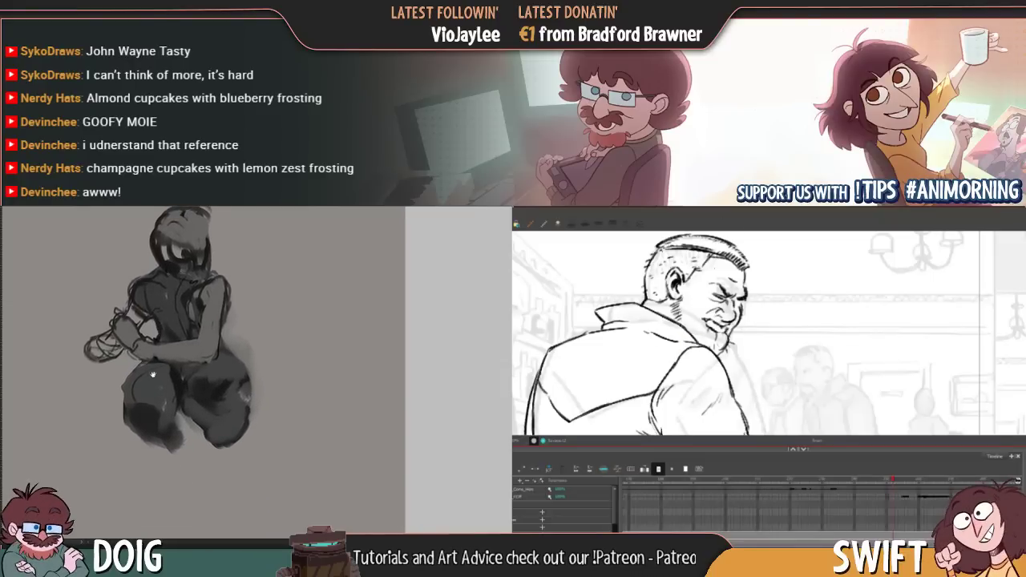
drag(153, 375, 160, 390)
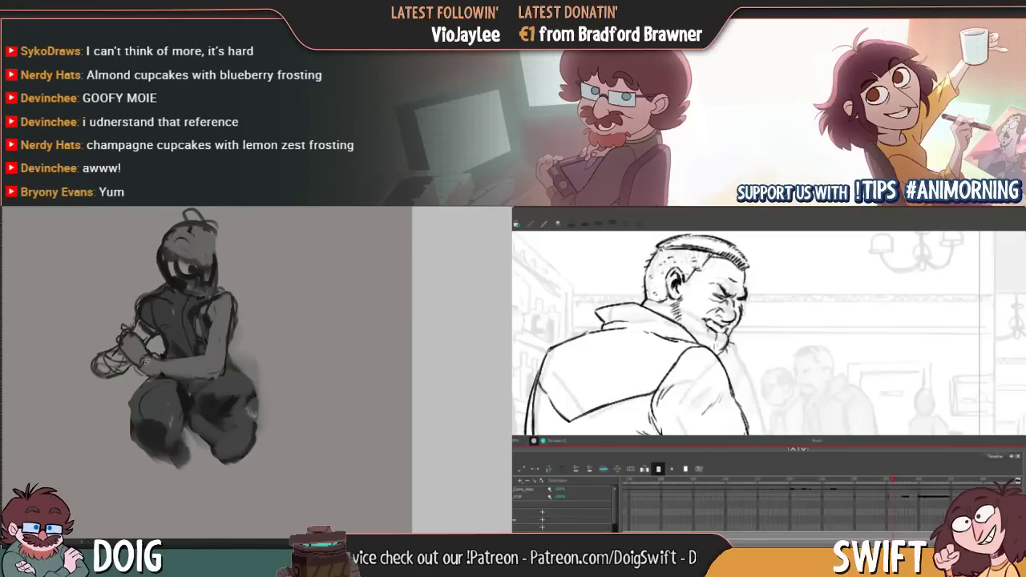
drag(149, 332, 178, 395)
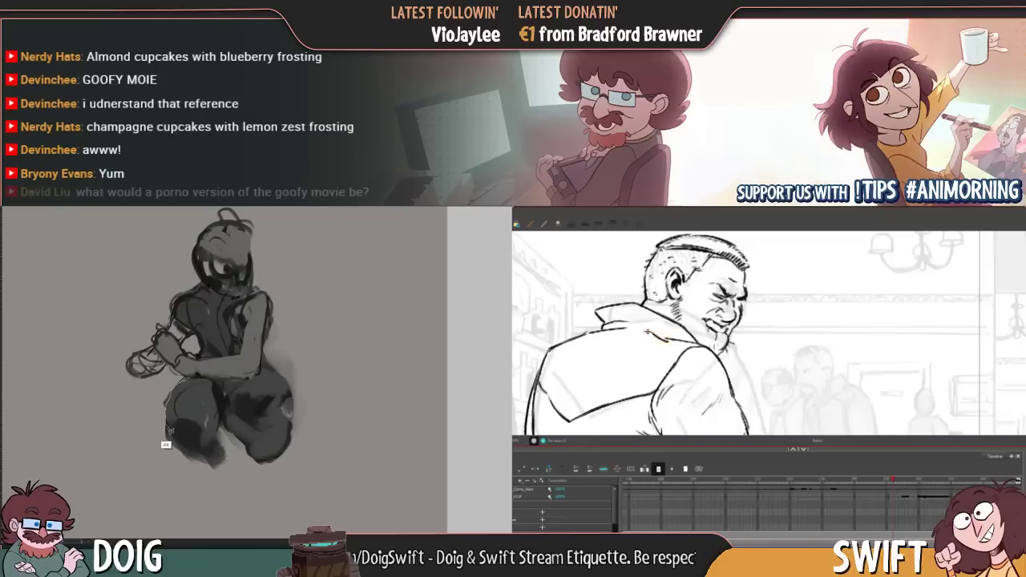
Sketch a long outstretched forearm with a hand reaching sideways from the figure's clasped wrist
mouse_move(192, 481)
mouse_down()
mouse_move(152, 417)
mouse_move(195, 373)
mouse_move(163, 390)
mouse_up()
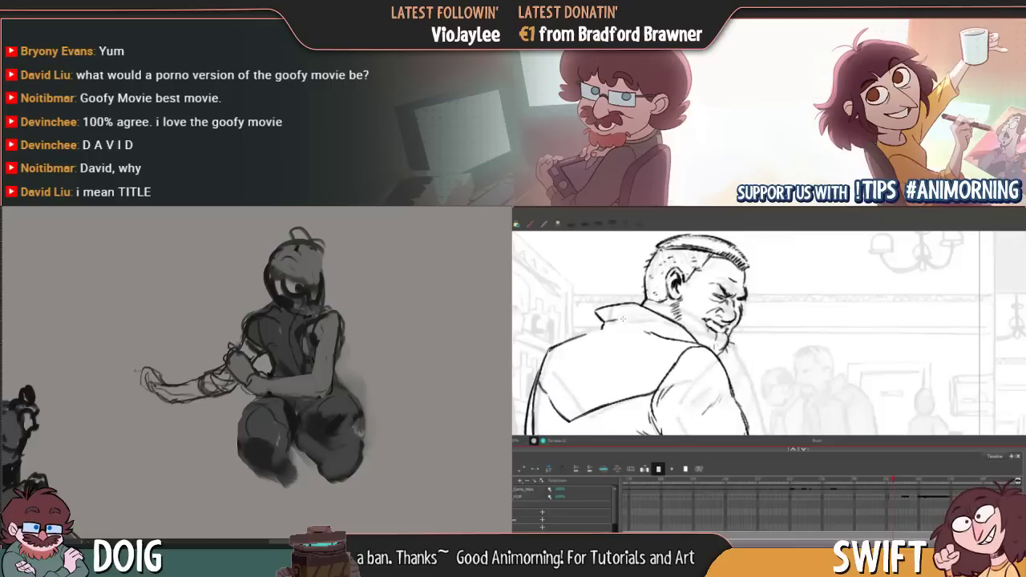
drag(135, 371, 72, 358)
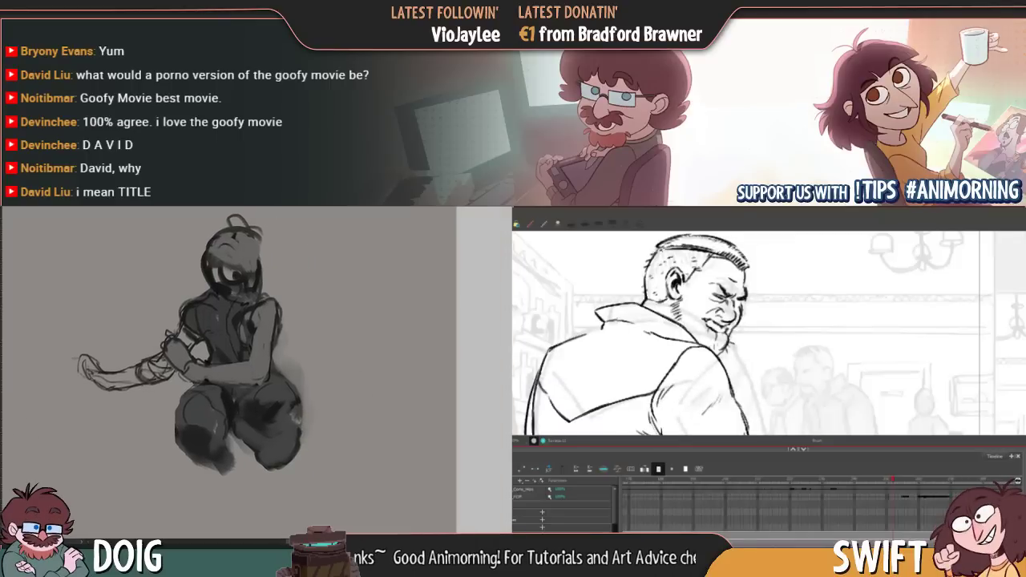
Sketch a forearm angled down to a hand on the ground, and erase a stray mark below the man's collar
mouse_move(159, 380)
mouse_down()
mouse_move(128, 456)
mouse_move(117, 455)
mouse_up()
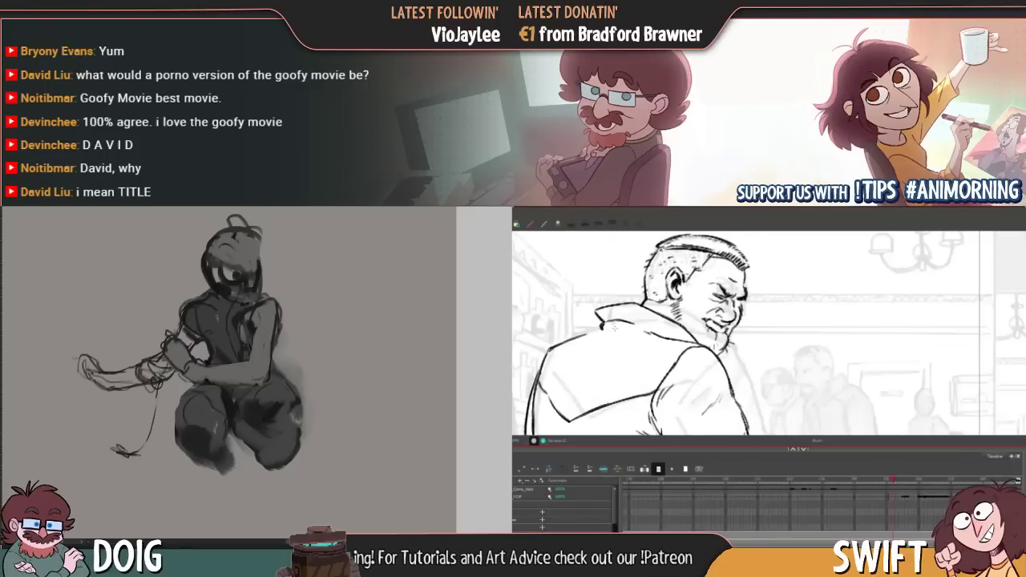
key(.)
drag(155, 388, 142, 449)
key(alt+e)
drag(608, 331, 599, 331)
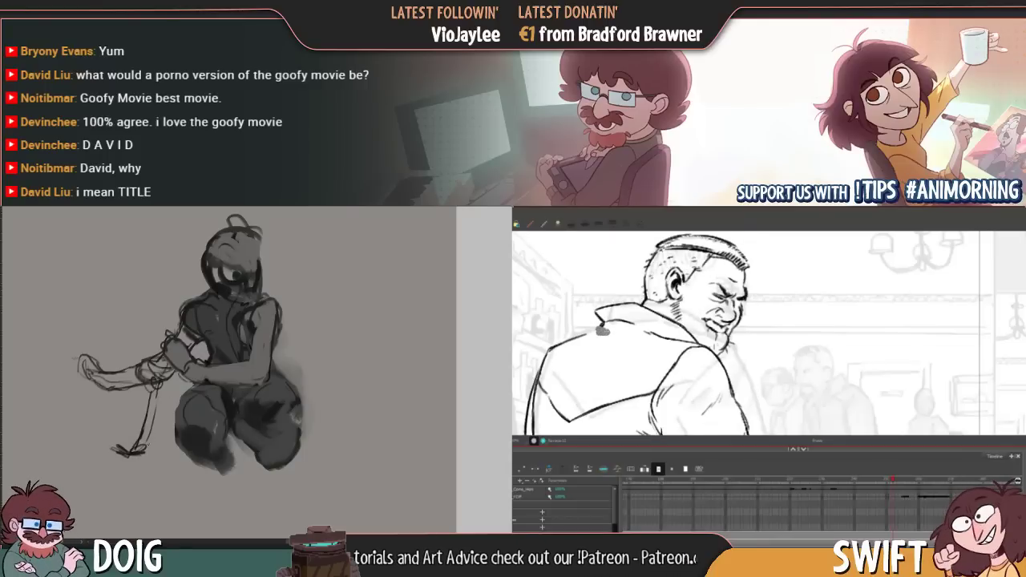
drag(170, 379, 148, 443)
key(.)
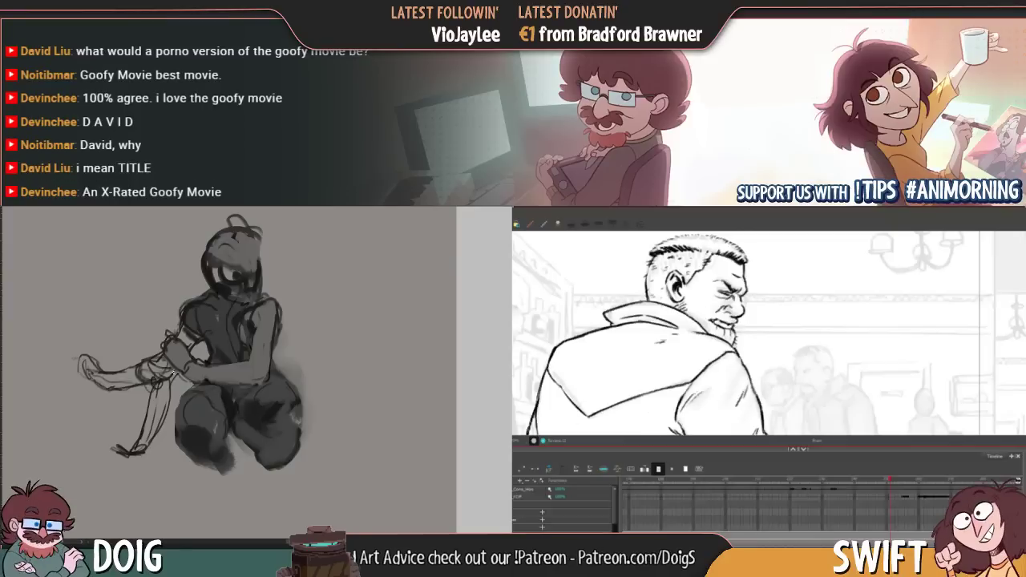
Select the outstretched version of the forearm and hand with a freehand outline and delete it
key(.)
mouse_move(172, 373)
mouse_down()
mouse_move(150, 375)
mouse_move(136, 326)
mouse_up()
key(.)
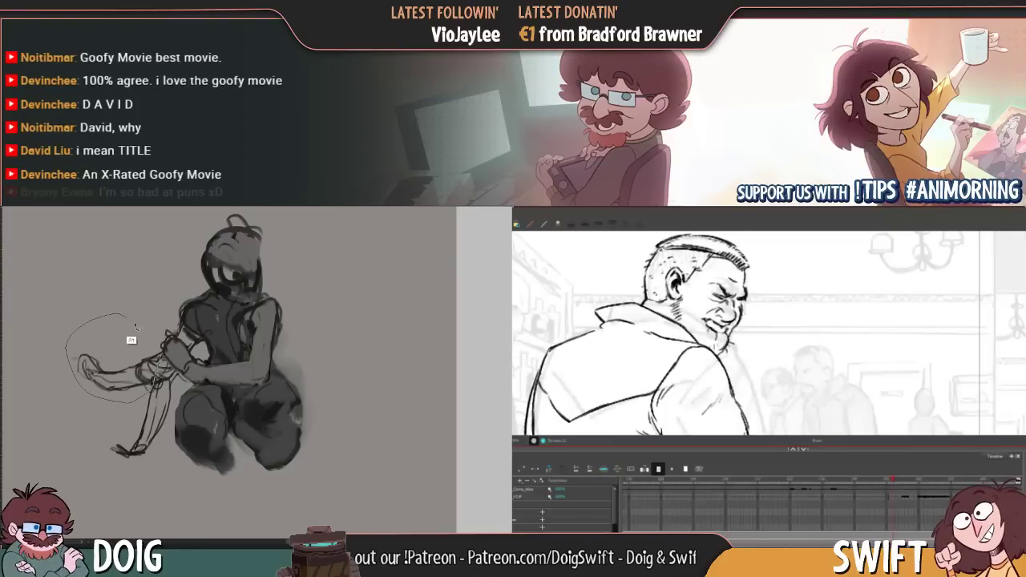
key(Delete)
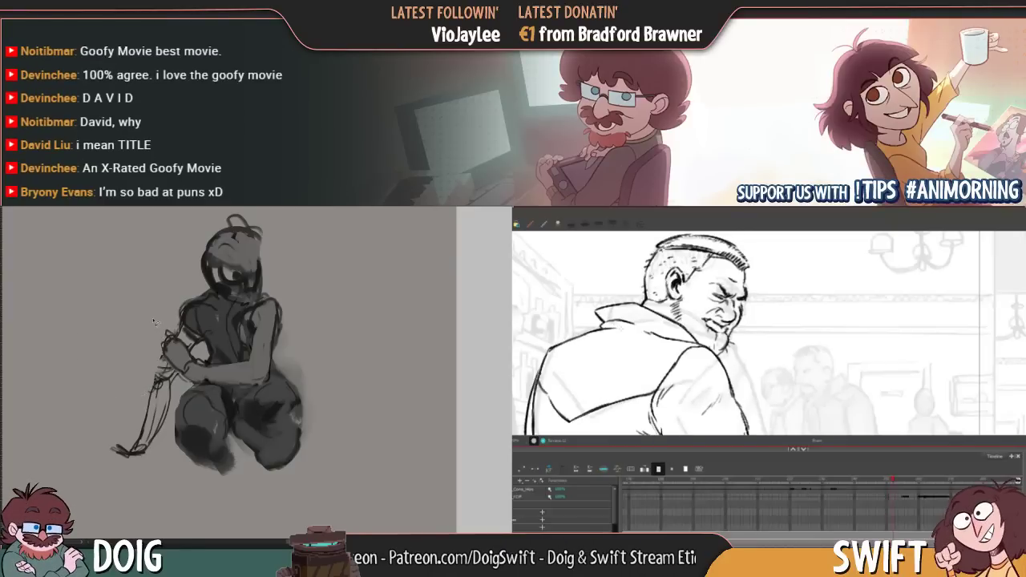
Check the man's neighbouring frames and clean up the stray line inside his jacket collar
key(.)
mouse_move(180, 384)
mouse_down()
mouse_move(202, 365)
mouse_move(185, 384)
mouse_up()
key(.)
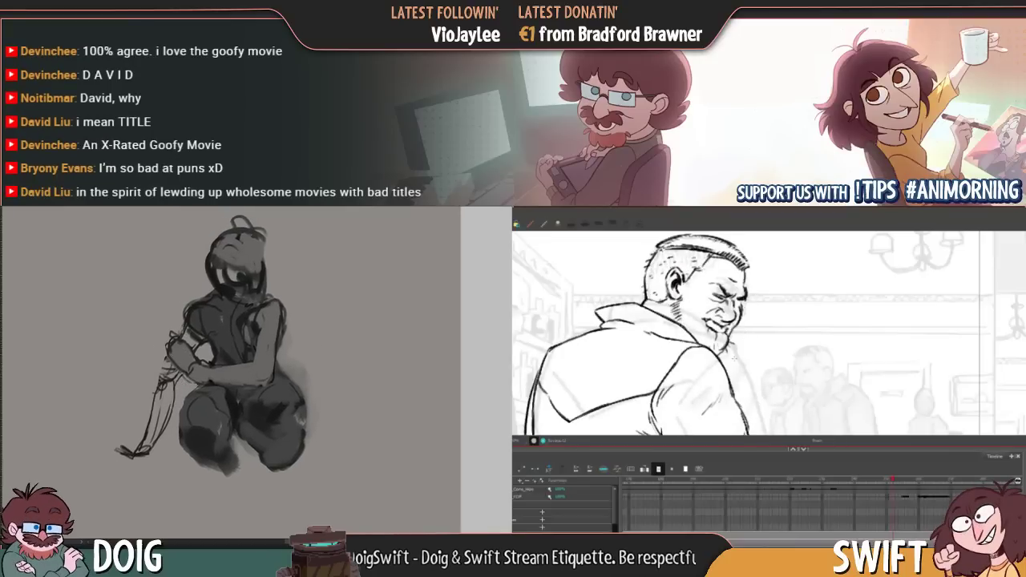
drag(607, 319, 629, 319)
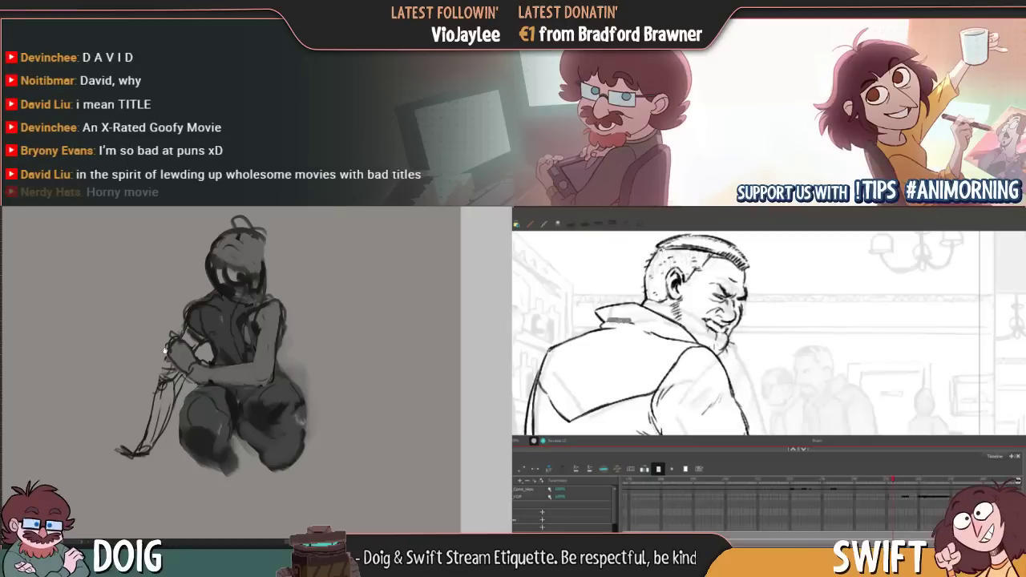
drag(165, 350, 134, 399)
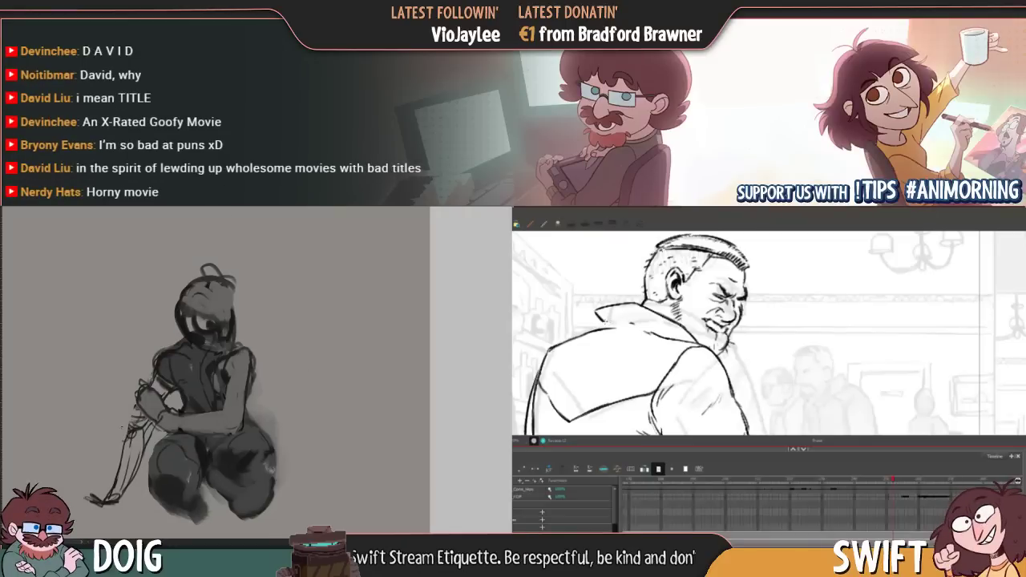
Compare the man's collar and shoulder line art across the adjacent drawings
key(alt+b)
key(f)
key(g)
drag(184, 385, 187, 363)
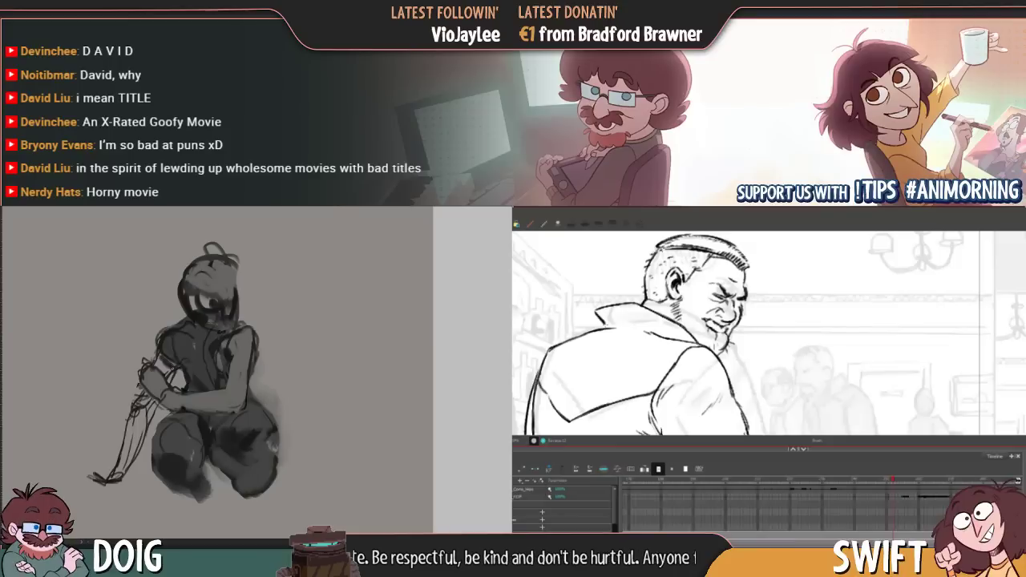
key(f)
drag(166, 361, 186, 359)
key(g)
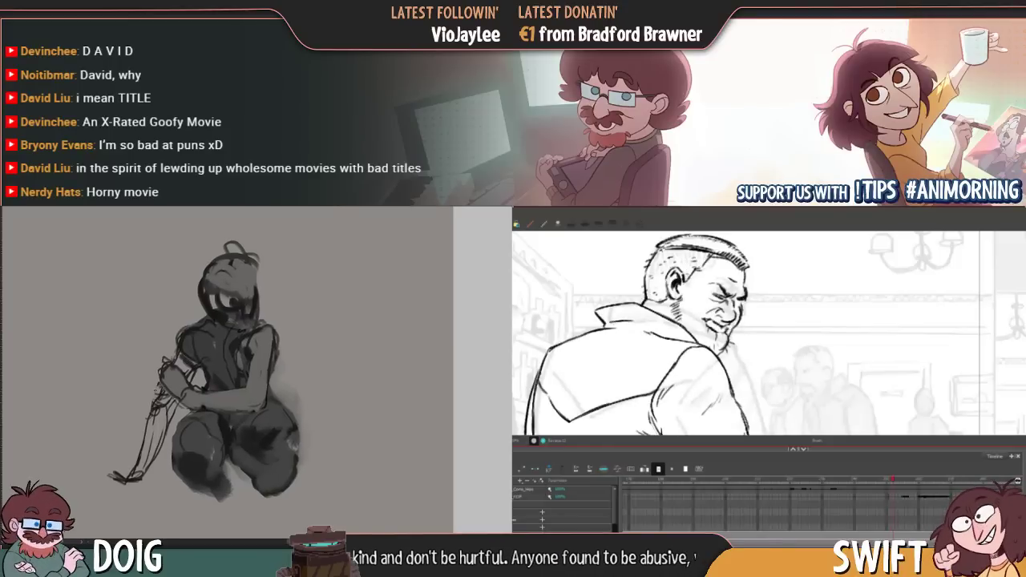
key(f)
key(g)
key(f)
key(g)
drag(173, 391, 170, 358)
Add finger strokes to the hand on the ground and refine the sketch around the lowered forearm's upper end
drag(110, 431, 101, 430)
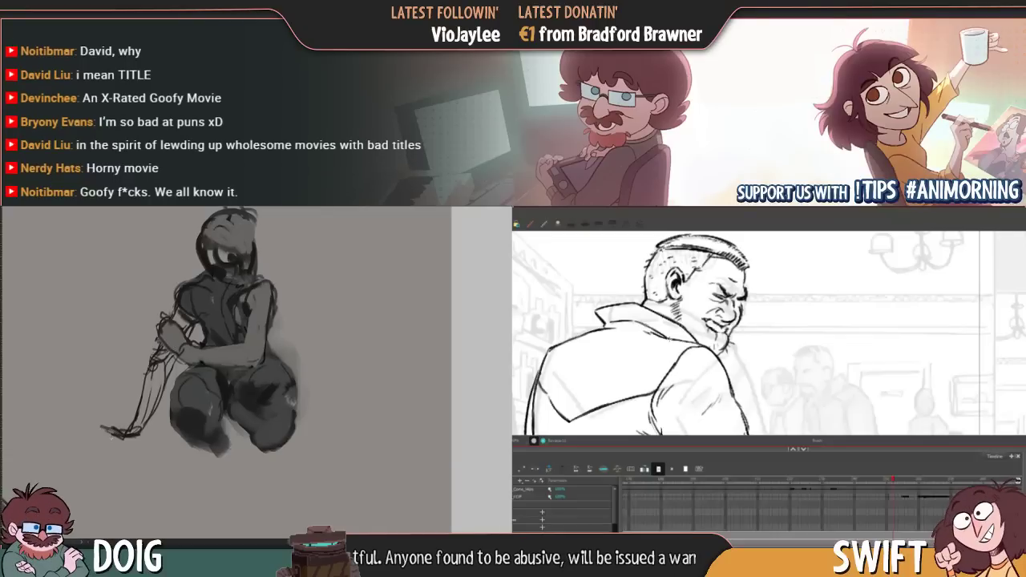
key(f)
key(g)
key(f)
mouse_move(133, 398)
mouse_down()
mouse_move(124, 438)
mouse_move(104, 446)
mouse_move(149, 402)
mouse_up()
key(g)
key(f)
key(f)
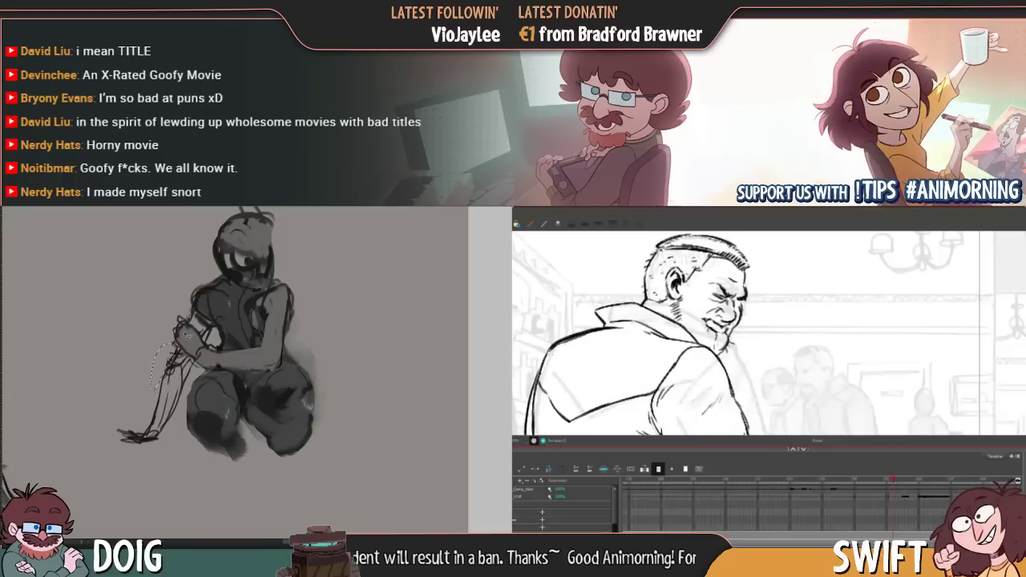
key(ctrl+d)
drag(197, 327, 171, 351)
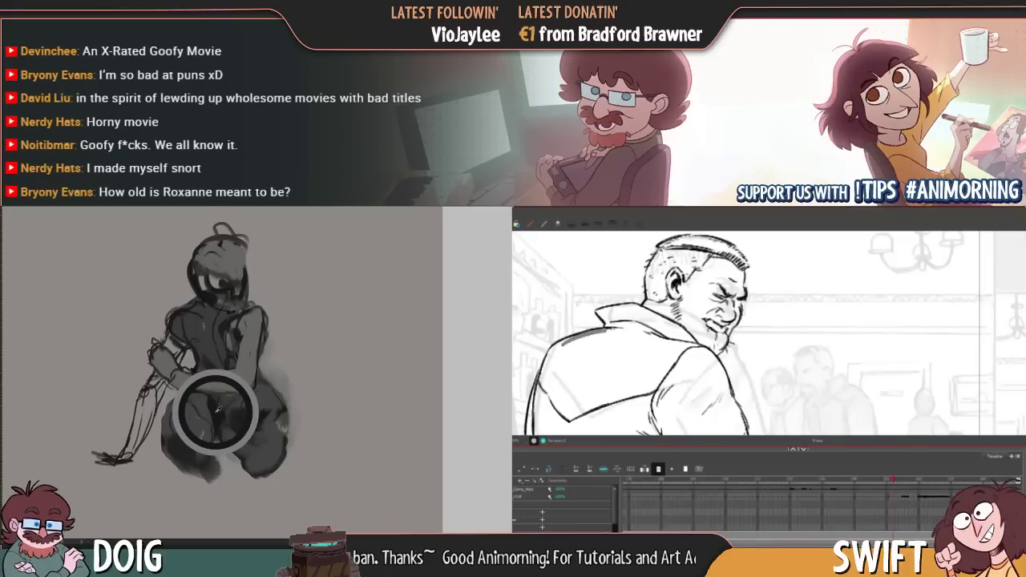
Clean up the man's jacket line running from the collar along the near shoulder, checking it against the adjacent frame
drag(597, 332, 631, 326)
key(comma)
key(period)
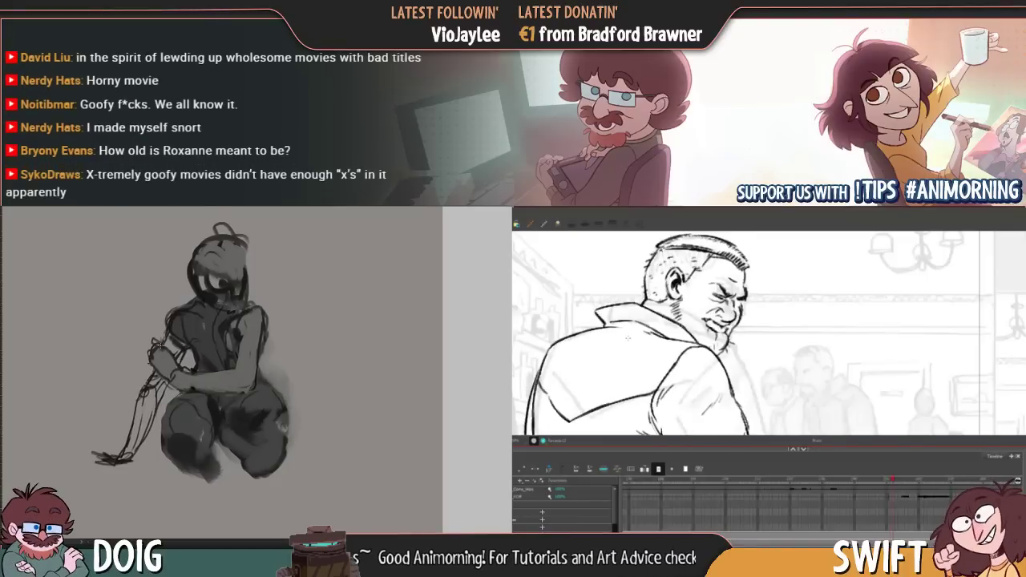
Add a small crease mark on the upper back of the man's jacket and adjust its placement
key(comma)
key(period)
key(period)
key(period)
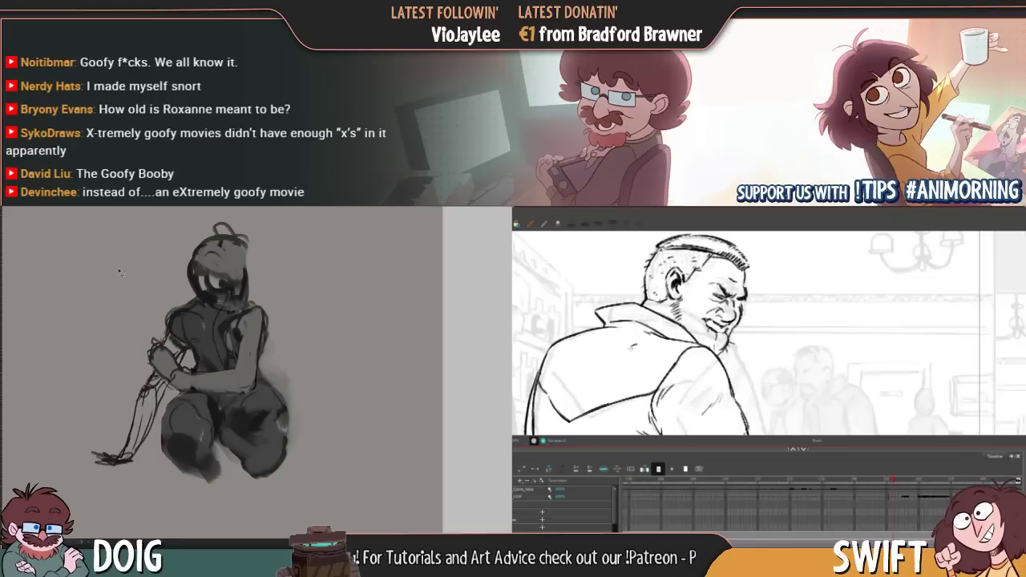
key(period)
key(comma)
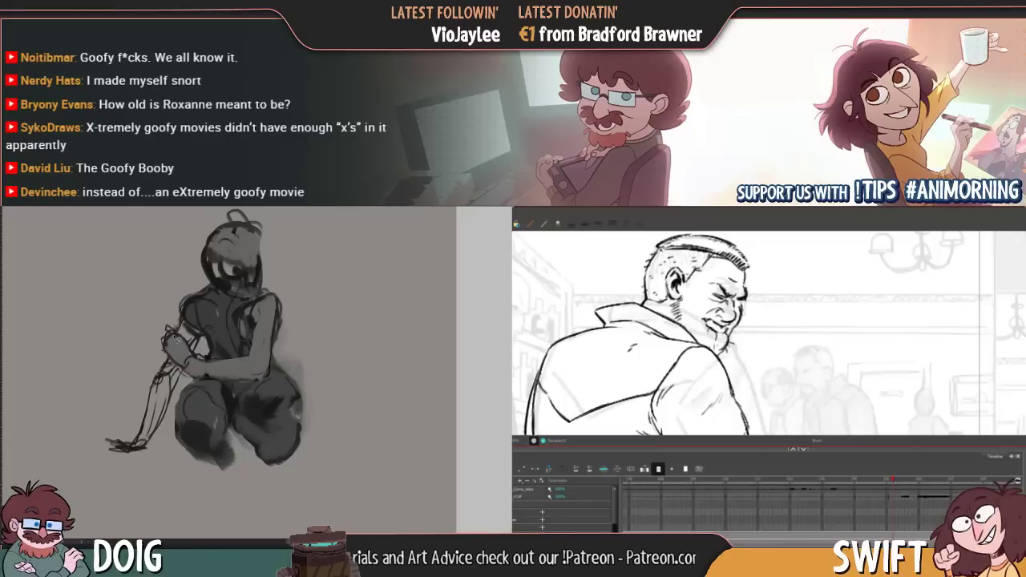
drag(625, 345, 635, 357)
Compare the jacket's upper-back crease across the adjacent drawings to check its placement
alt+click(184, 351)
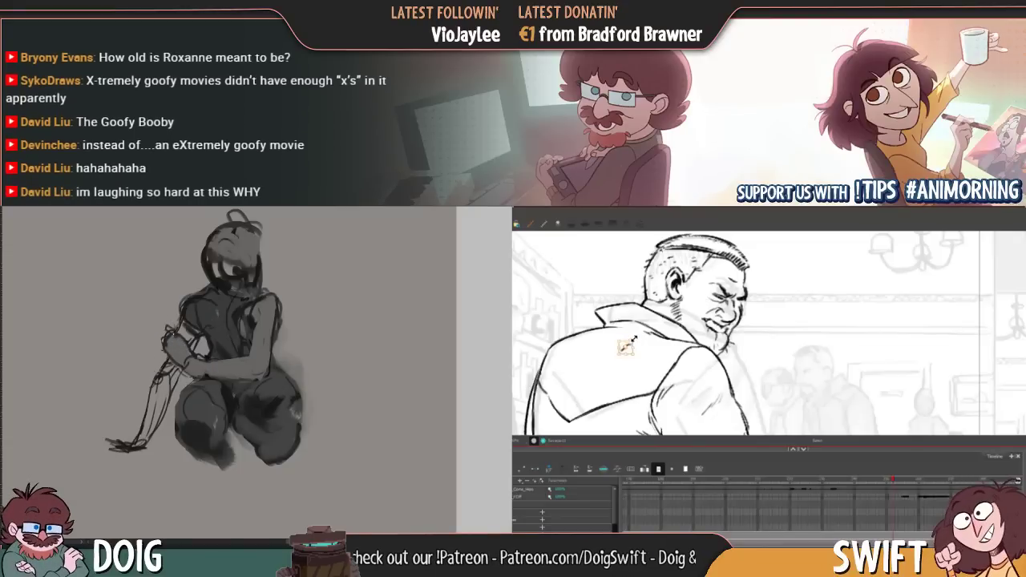
key(f)
key(g)
key(f)
key(g)
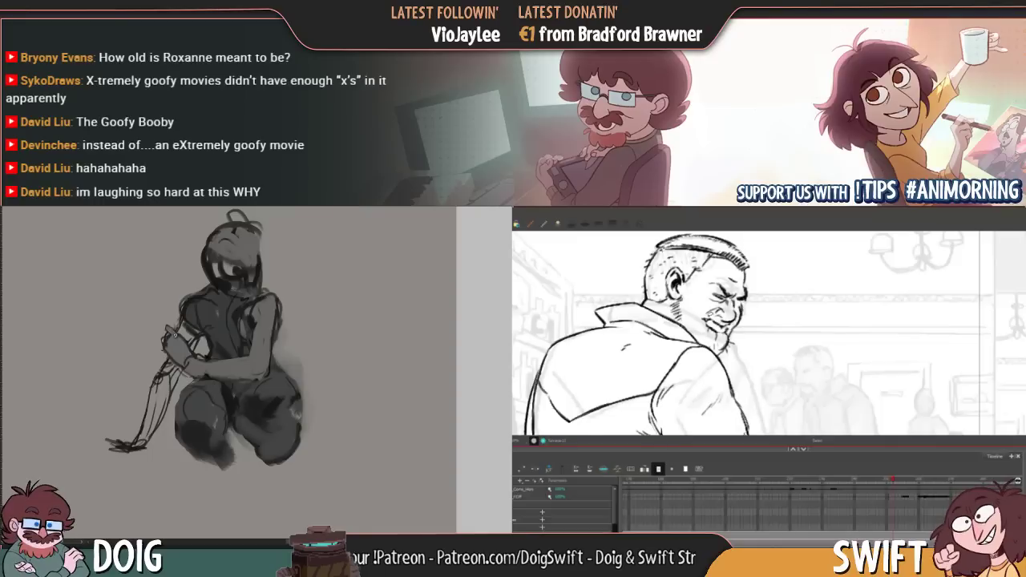
key(f)
key(g)
key(f)
key(g)
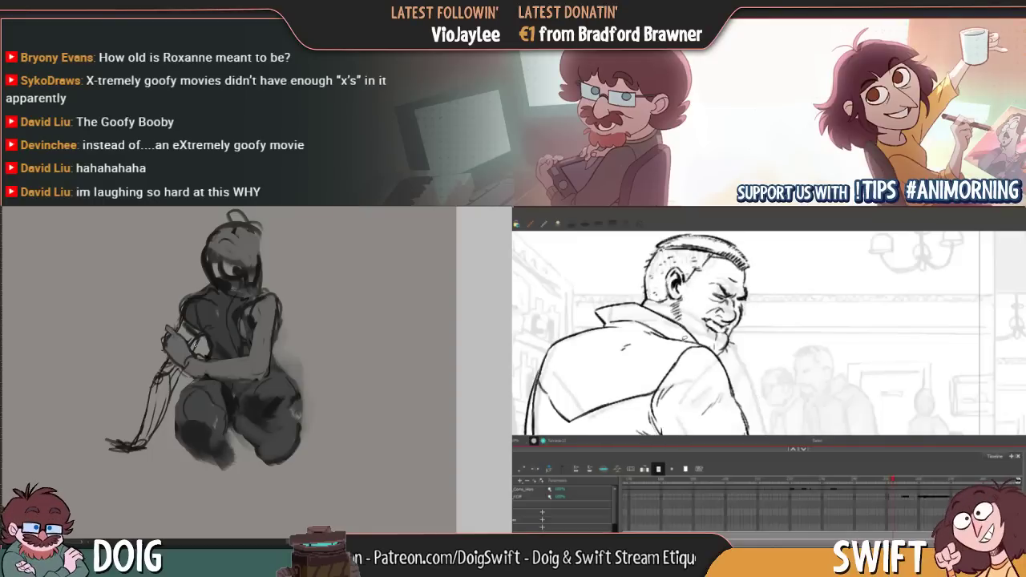
key(f)
key(g)
key(g)
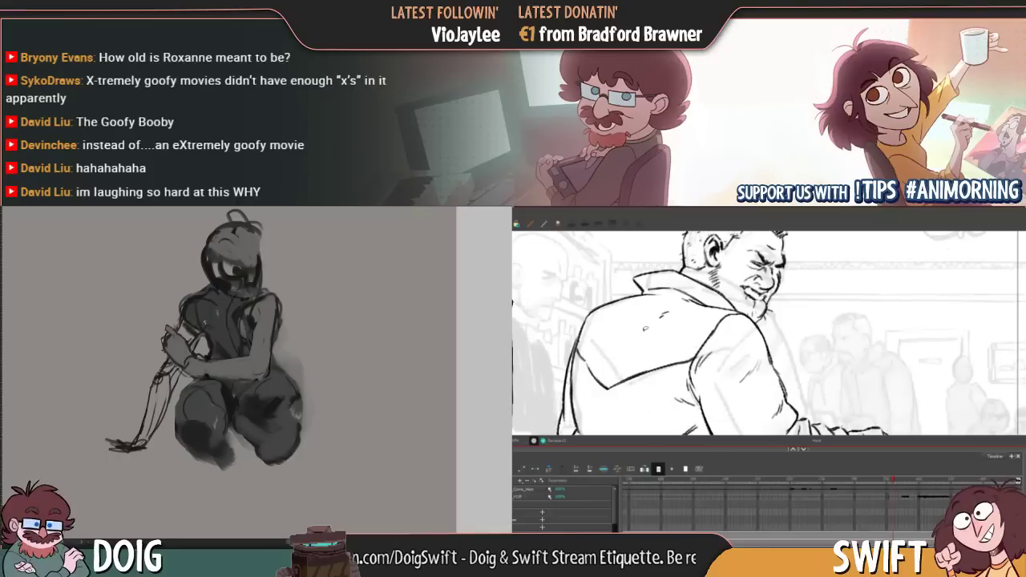
Try a thick stroke along the lower yoke seam on the back of the man's jacket, and undo it
mouse_move(247, 289)
mouse_down()
mouse_move(231, 274)
mouse_move(232, 257)
mouse_move(215, 258)
mouse_up()
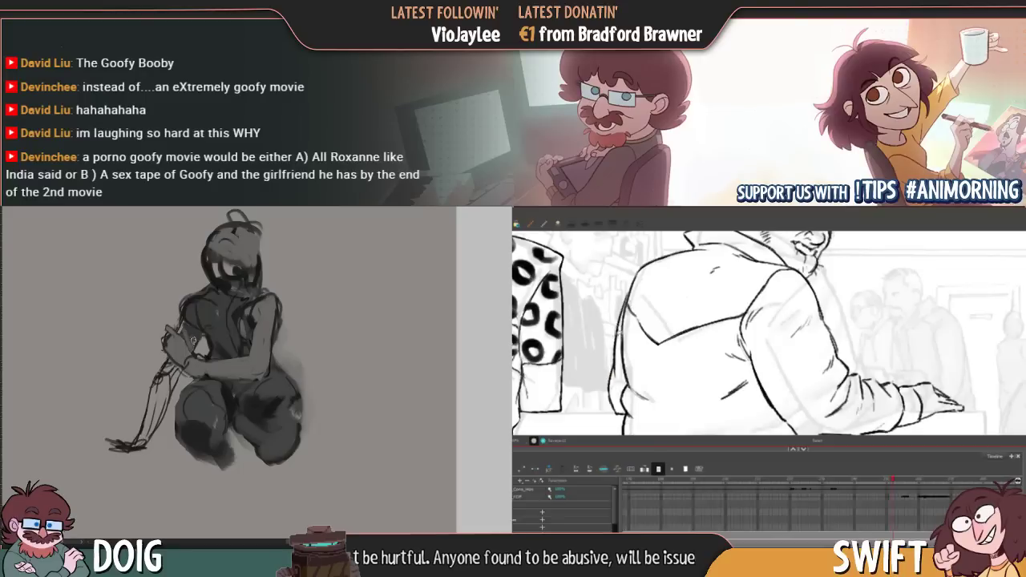
click(618, 330)
key(f)
key(g)
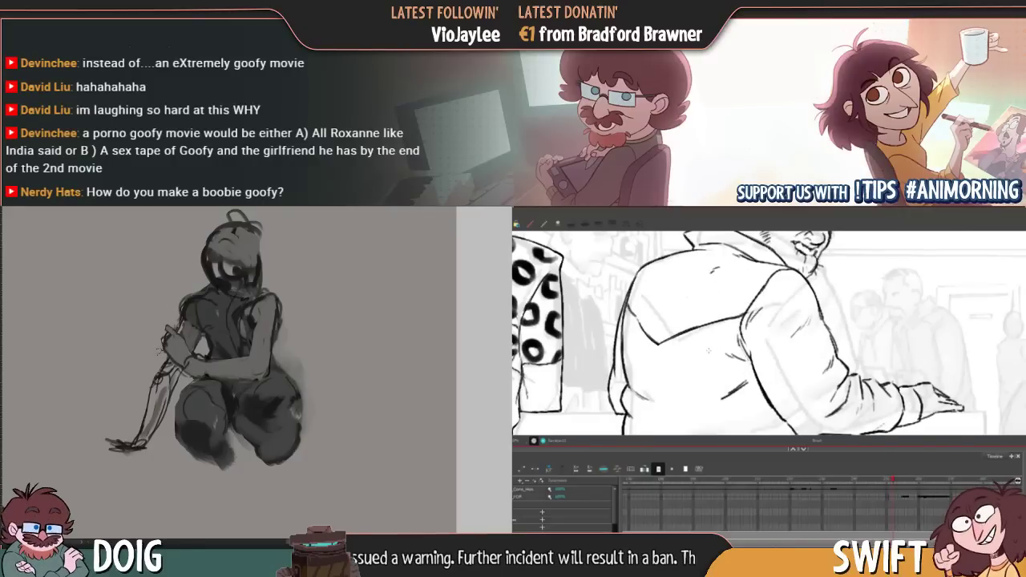
drag(665, 335, 715, 318)
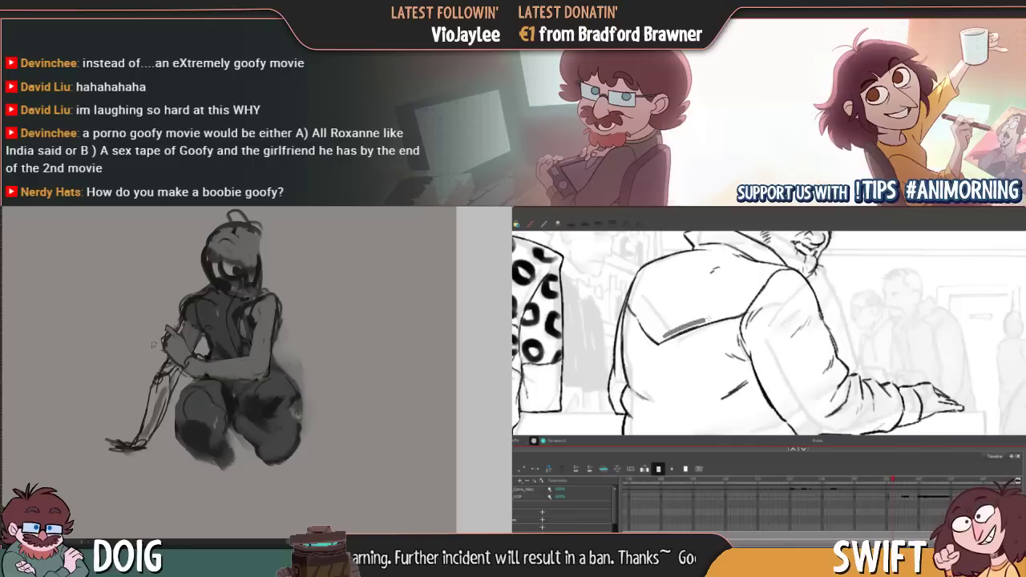
key(ctrl+z)
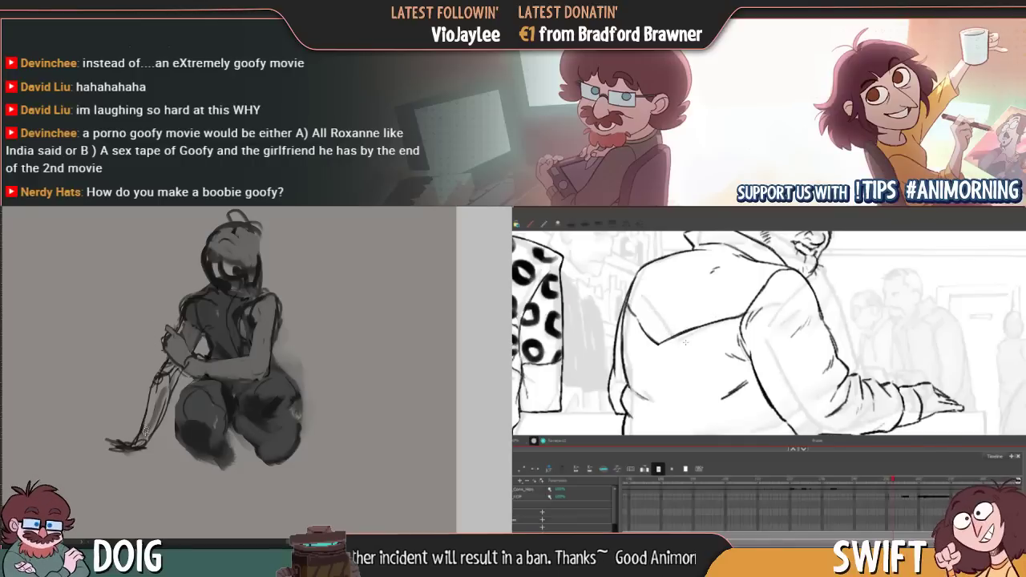
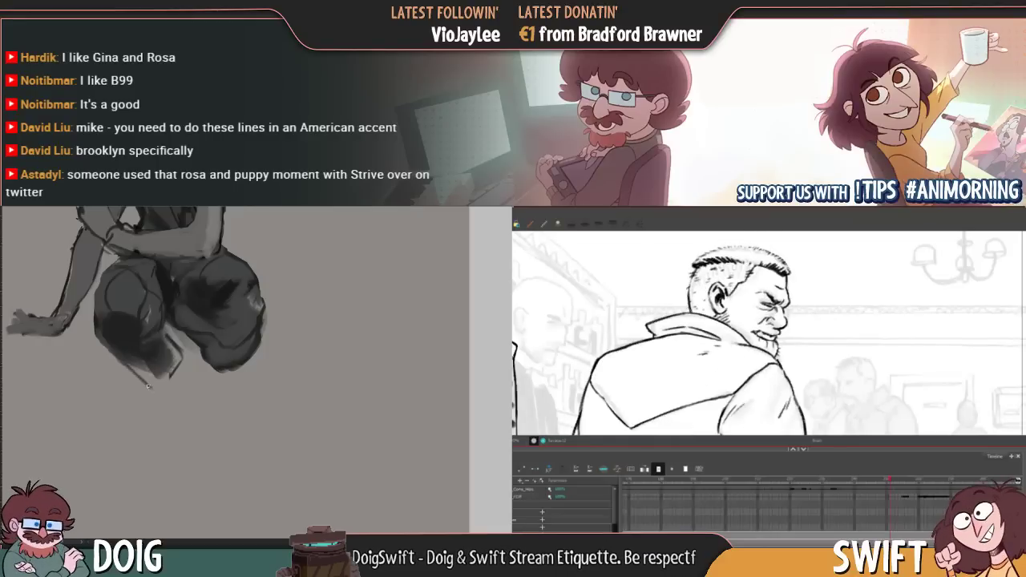
Close the outline at the lower end of the seated figure's near leg and blend its shading
drag(145, 383, 158, 387)
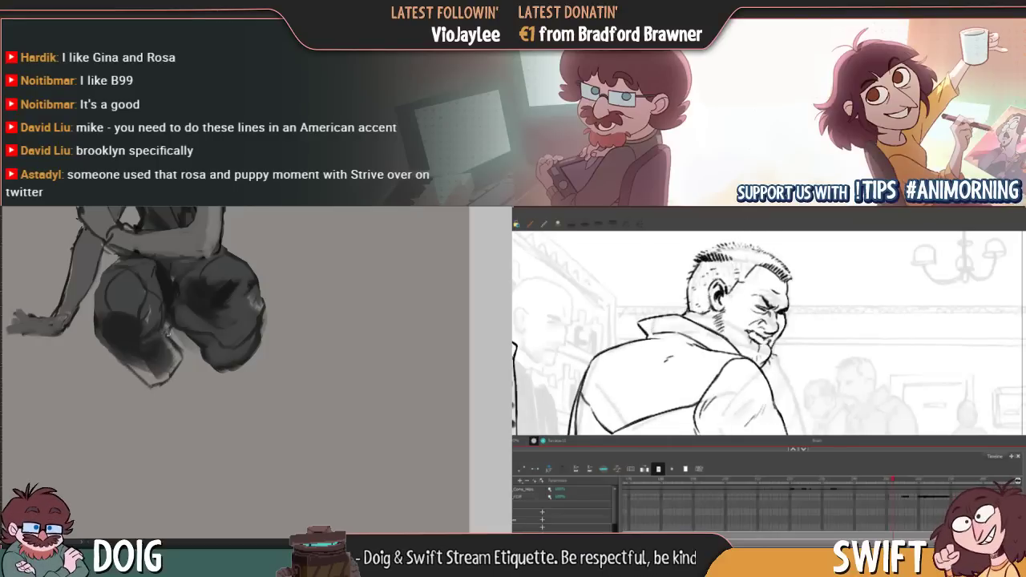
drag(157, 373, 165, 387)
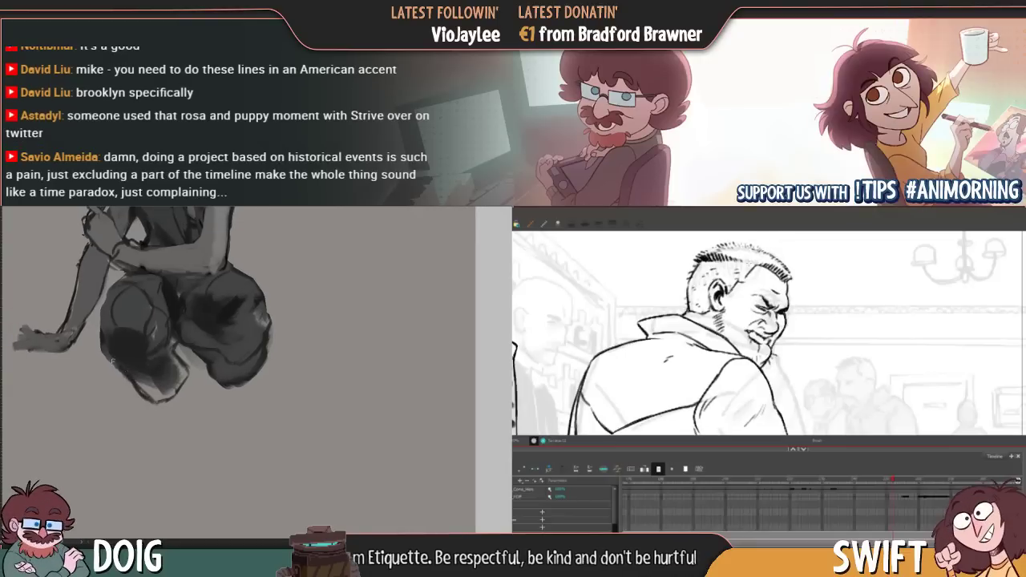
drag(211, 355, 152, 383)
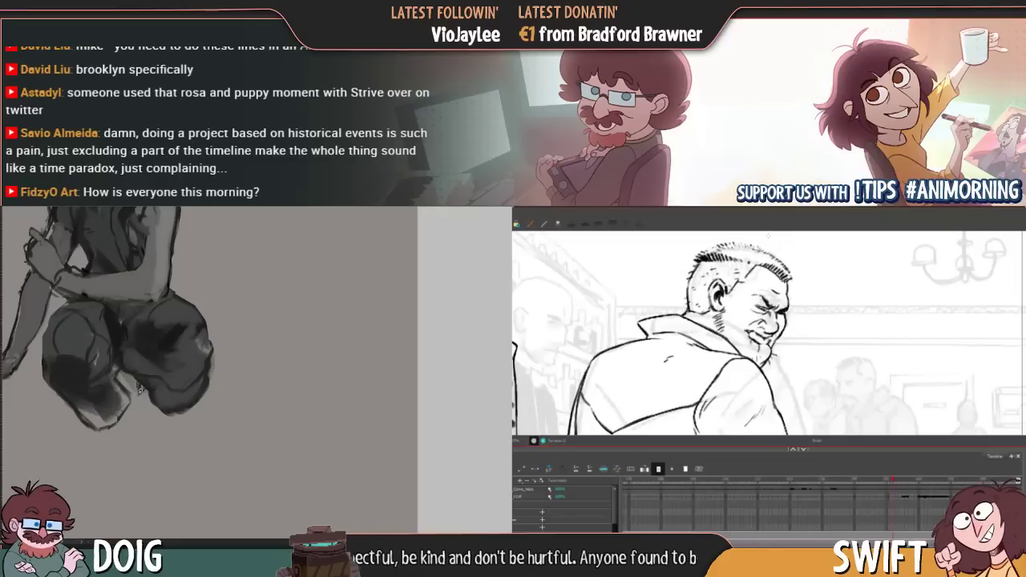
drag(112, 381, 172, 448)
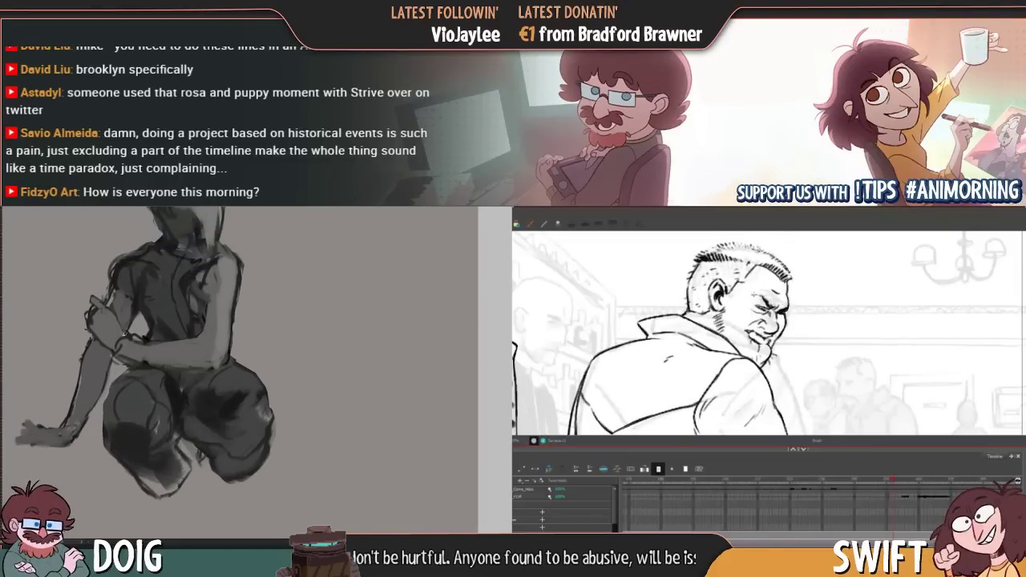
mouse_move(152, 410)
mouse_down()
mouse_move(185, 371)
mouse_move(130, 305)
mouse_up()
drag(149, 399, 157, 350)
key(ctrl+minus)
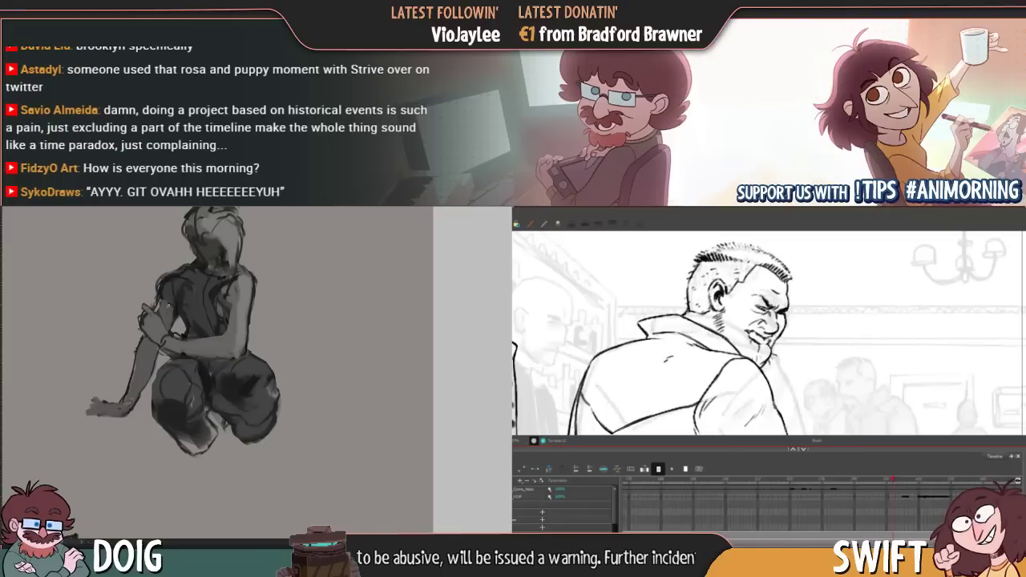
Refine the dark shading on the seated figure's far thigh
drag(185, 289, 129, 274)
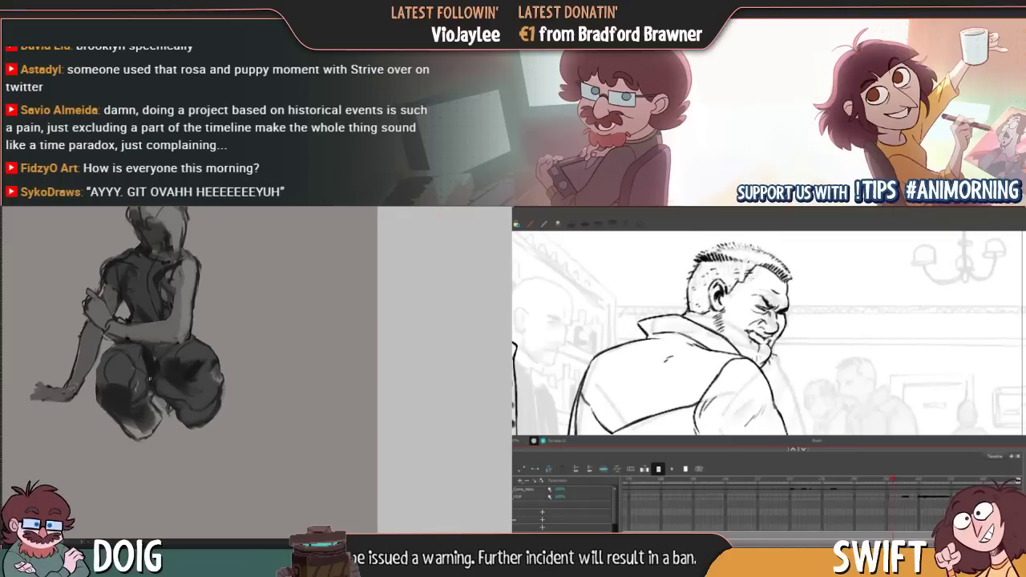
key(ctrl+plus)
key(ctrl+plus)
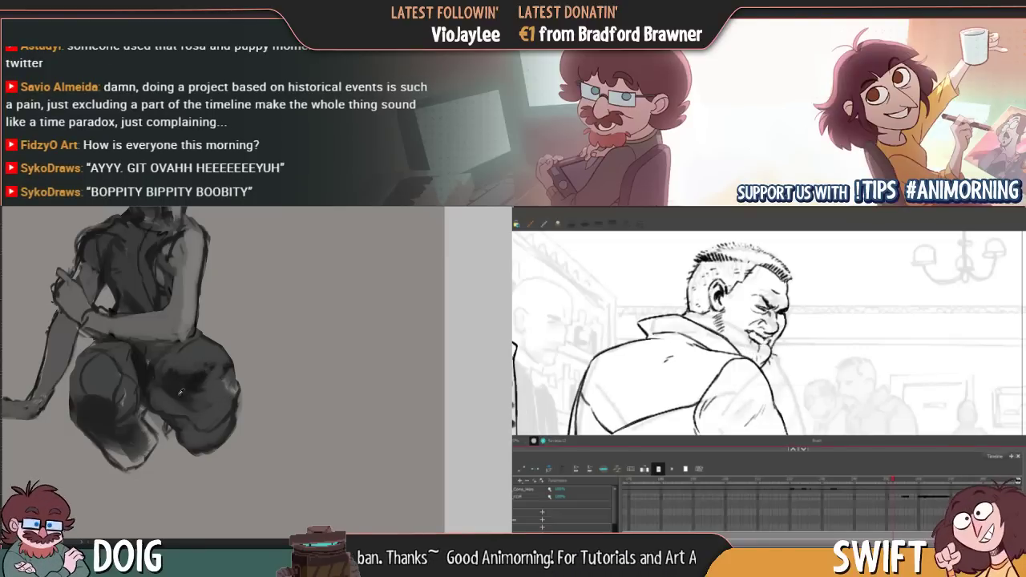
mouse_move(188, 400)
mouse_down()
mouse_move(230, 404)
mouse_move(210, 413)
mouse_move(207, 405)
mouse_up()
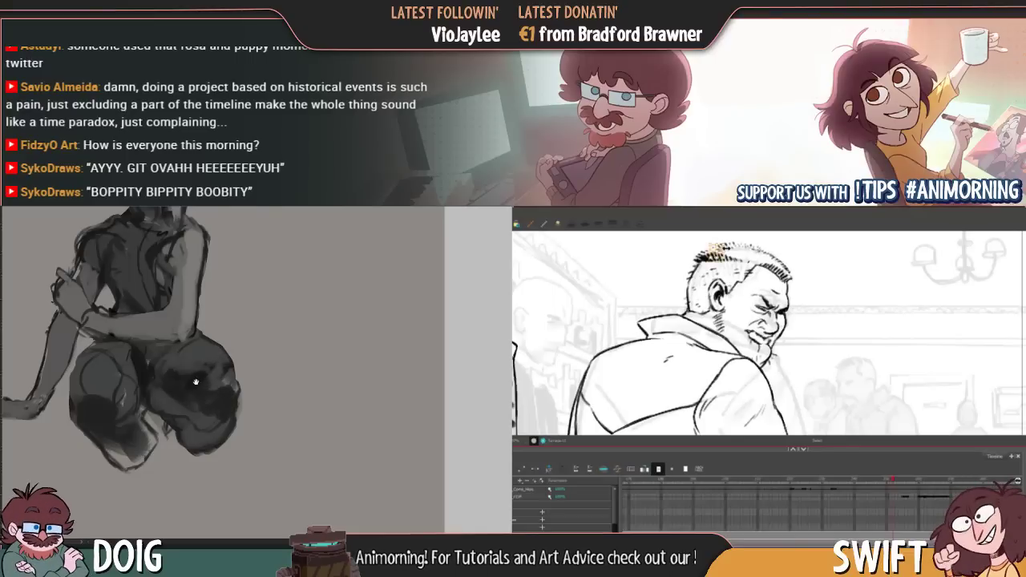
scroll(202, 379, up, 2)
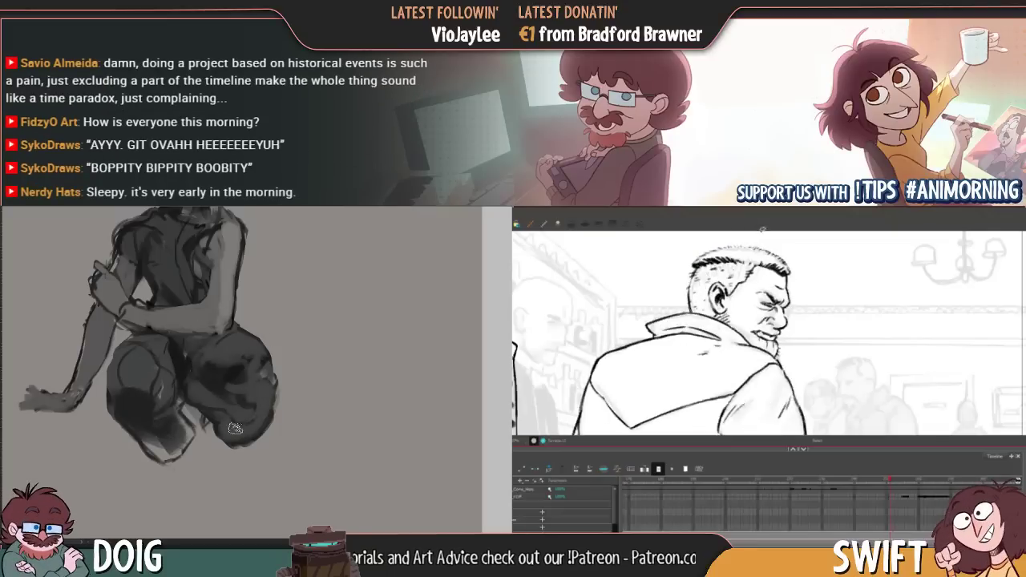
mouse_move(236, 423)
mouse_down()
mouse_move(212, 393)
mouse_move(176, 386)
mouse_up()
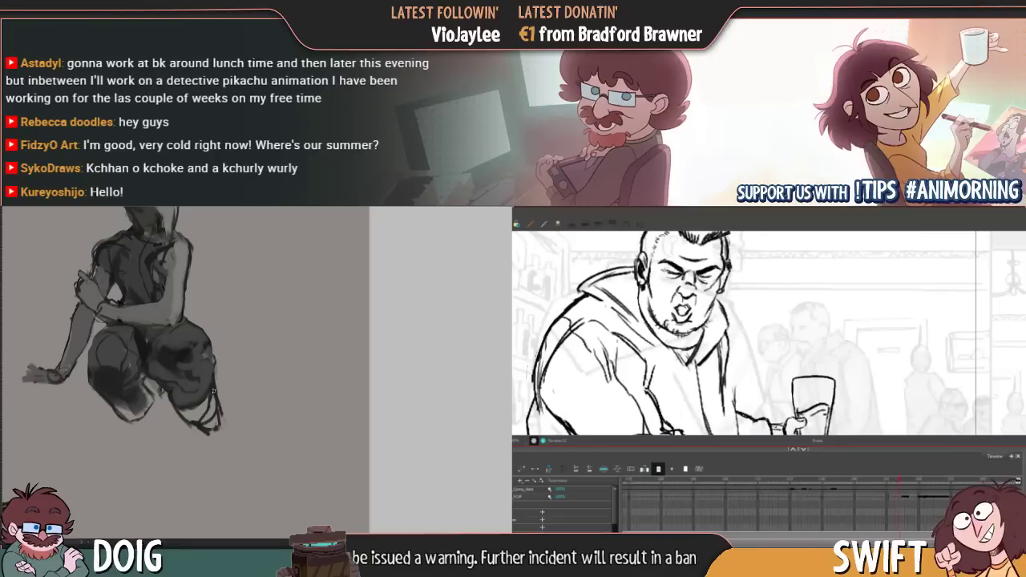
Paint the inner edge of the seated figure's near lower leg in dark grey
mouse_move(184, 370)
mouse_down()
mouse_move(184, 405)
mouse_move(204, 365)
mouse_up()
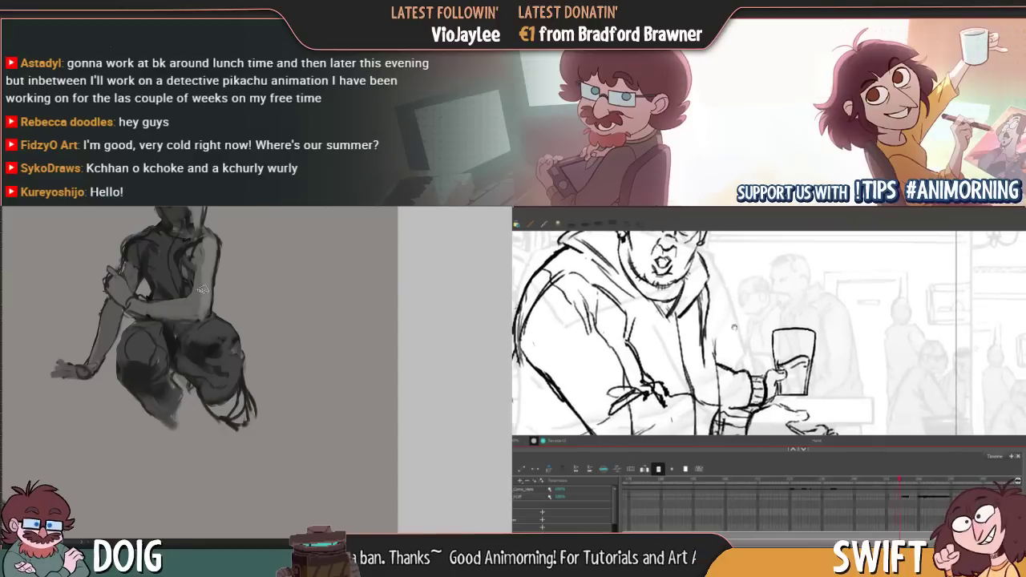
drag(201, 422, 192, 455)
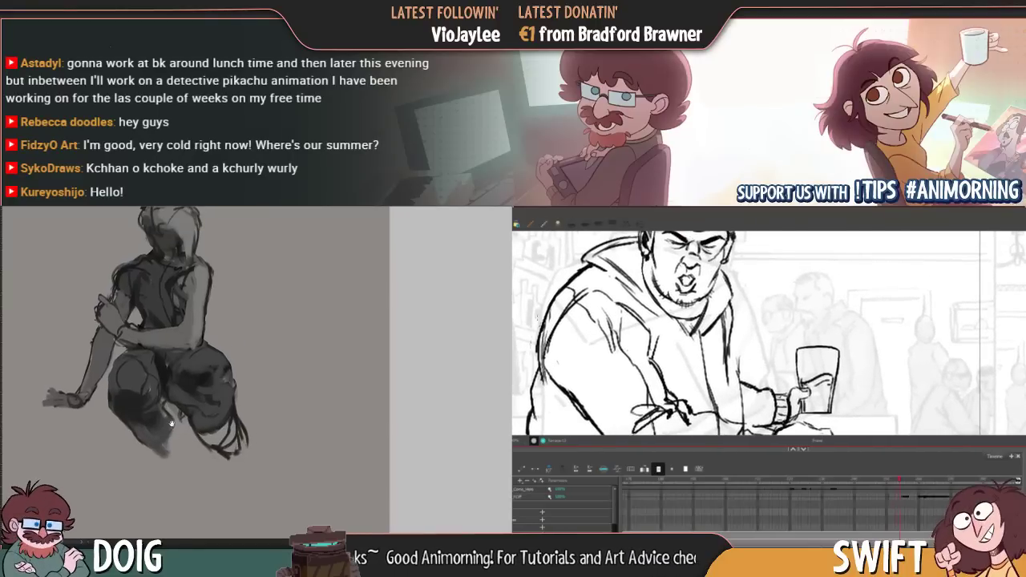
drag(169, 419, 178, 363)
mouse_move(185, 418)
mouse_down()
mouse_move(189, 387)
mouse_move(169, 406)
mouse_move(183, 410)
mouse_up()
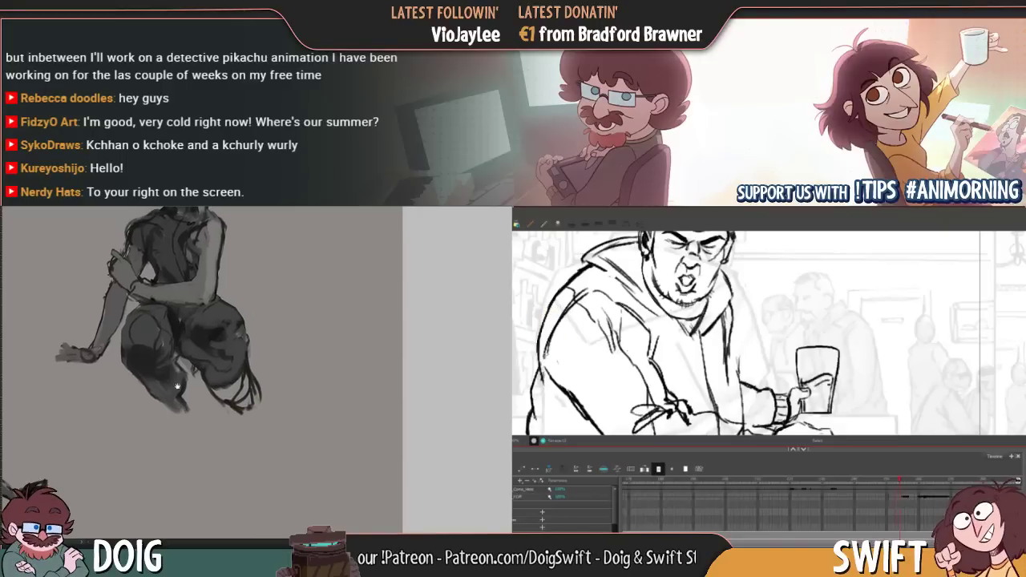
Delete a short segment of the outer sleeve line on the man holding the glass
click(546, 378)
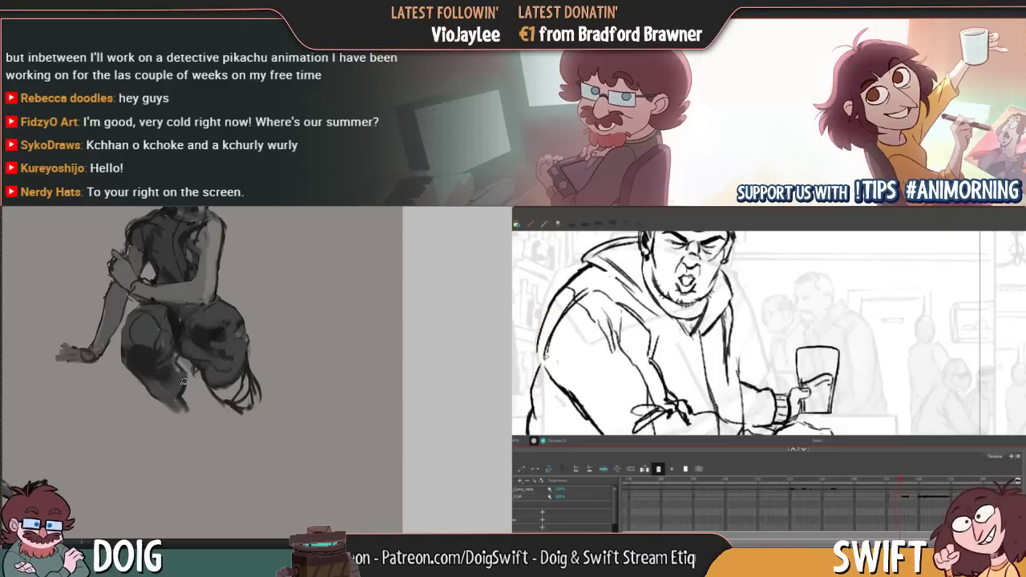
key(Delete)
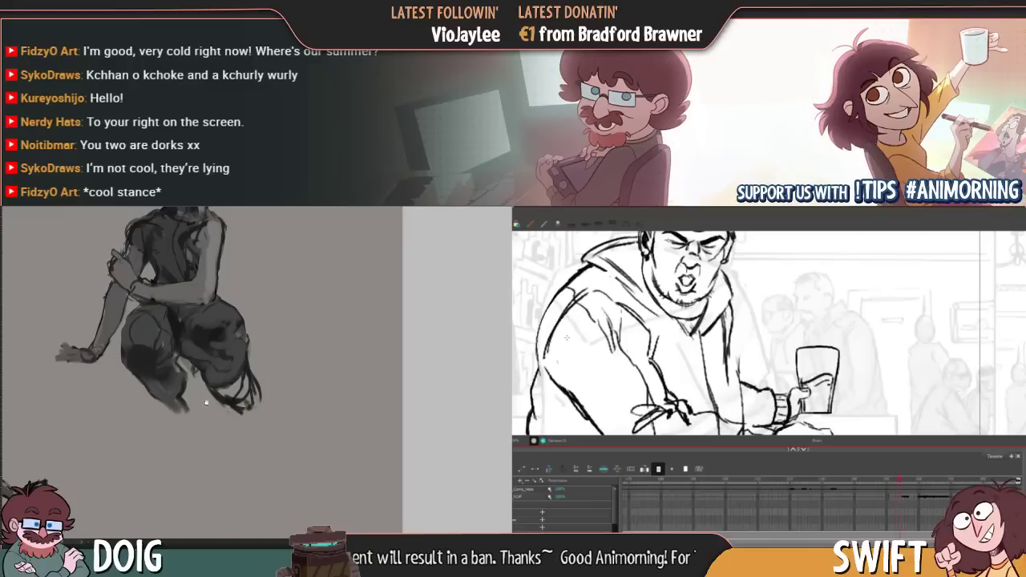
Block in a new figure's torso and limbs with dark strokes below the seated figure, and cut the sketch off the sheet
drag(225, 490, 213, 370)
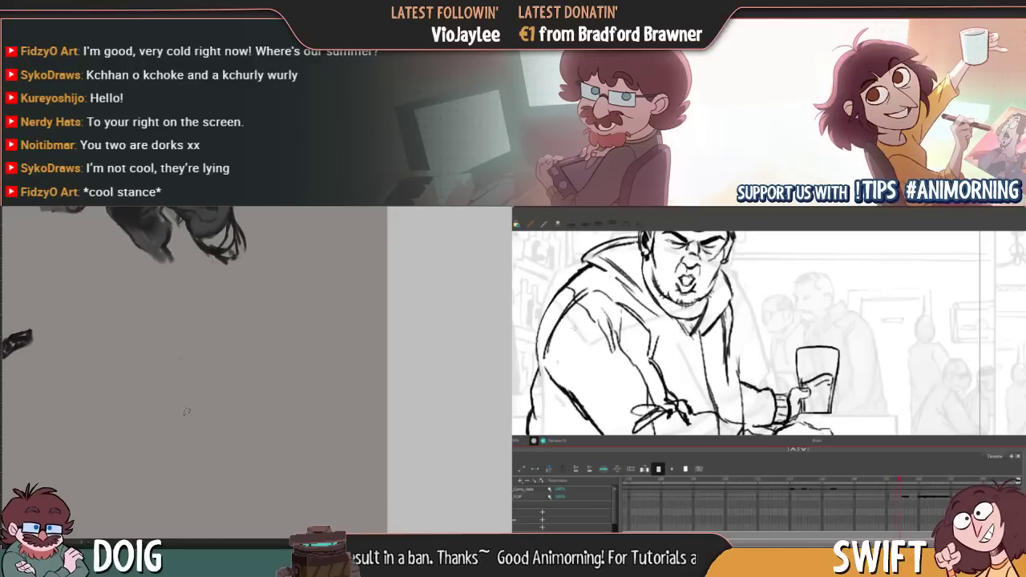
mouse_move(186, 411)
mouse_down()
mouse_move(205, 356)
mouse_move(249, 389)
mouse_up()
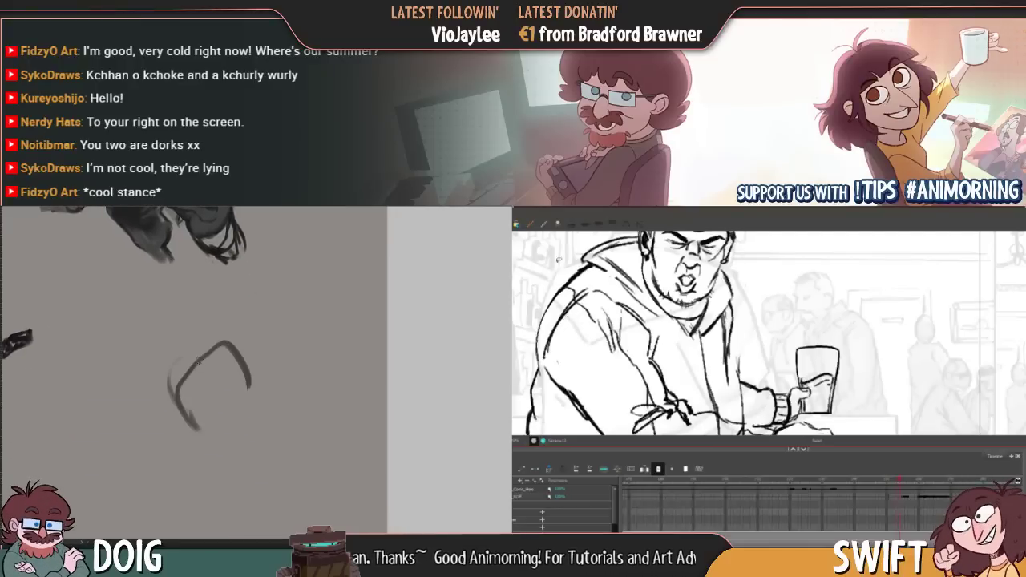
mouse_move(199, 363)
mouse_down()
mouse_move(194, 389)
mouse_move(171, 381)
mouse_move(202, 421)
mouse_move(187, 378)
mouse_move(203, 353)
mouse_move(199, 422)
mouse_move(239, 392)
mouse_move(226, 368)
mouse_move(181, 361)
mouse_move(169, 397)
mouse_move(137, 401)
mouse_move(192, 456)
mouse_up()
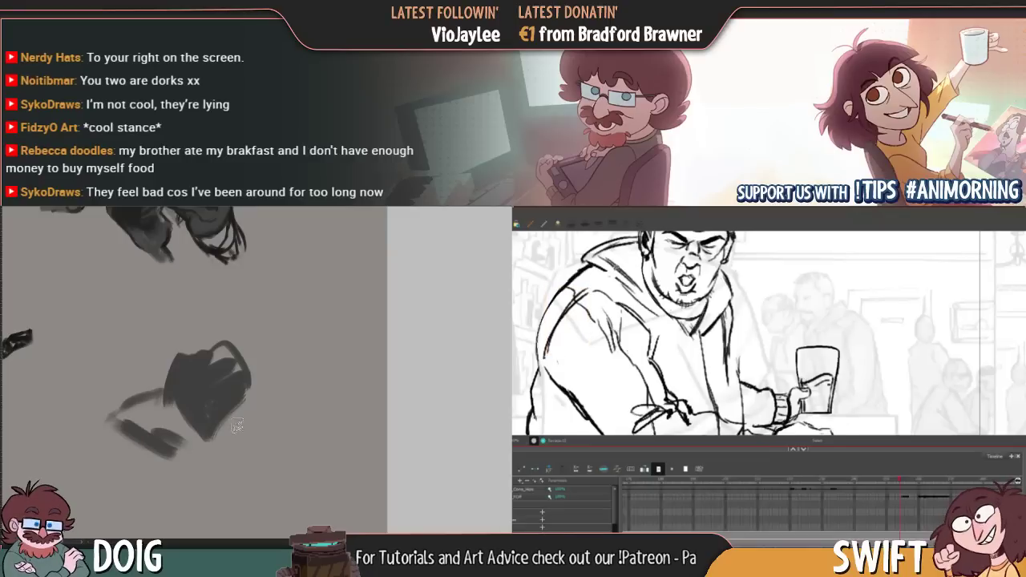
mouse_move(237, 424)
mouse_down()
mouse_move(282, 422)
mouse_move(285, 362)
mouse_up()
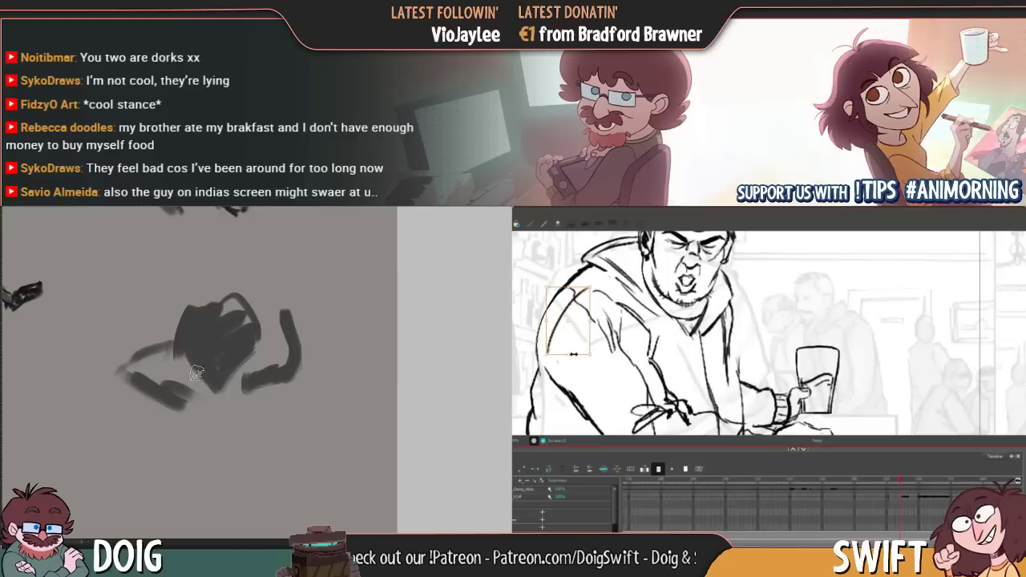
scroll(213, 408, down, 3)
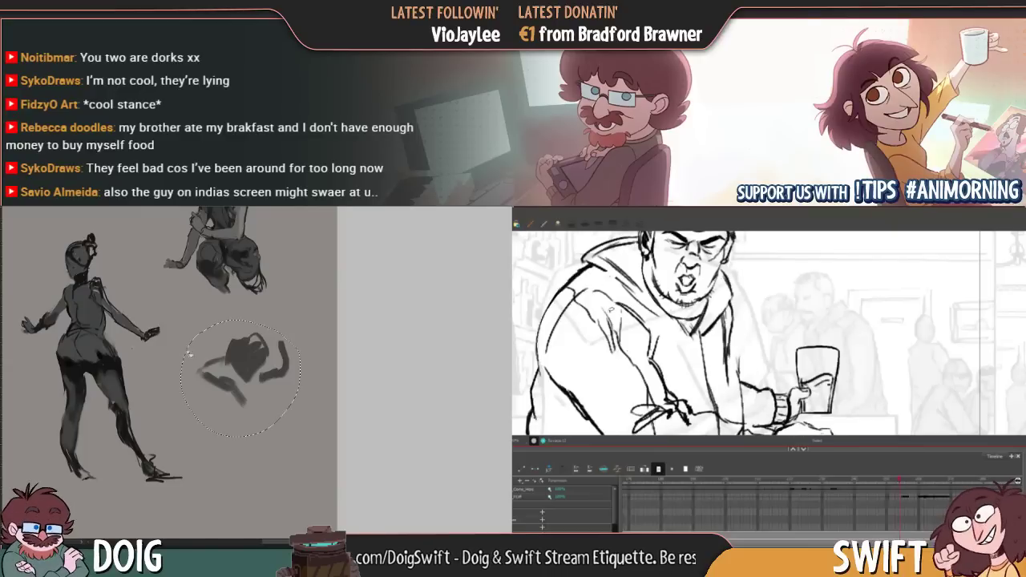
click(240, 377)
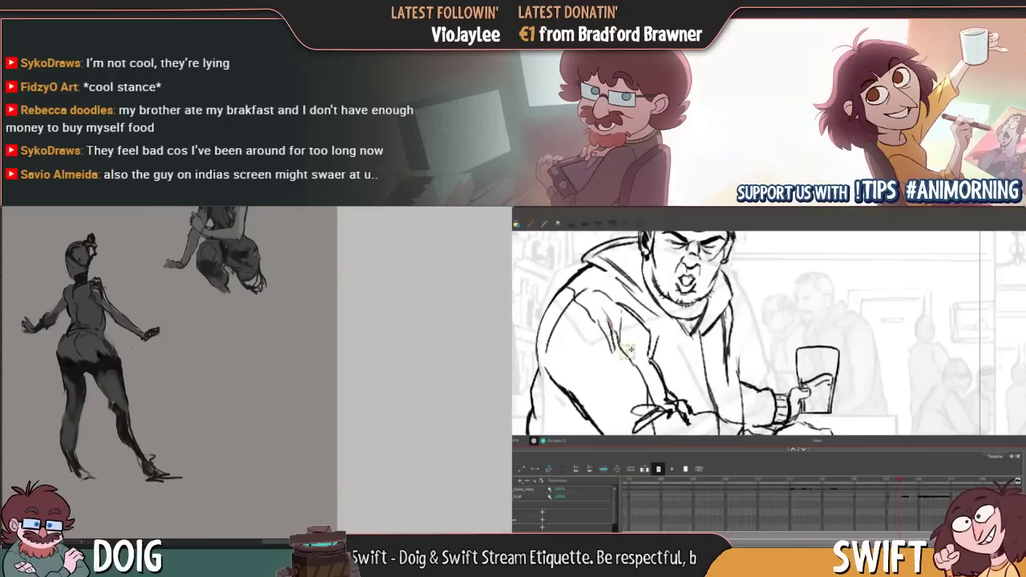
Delete rough fold strokes on the upper sleeve of the man holding the glass
key(Delete)
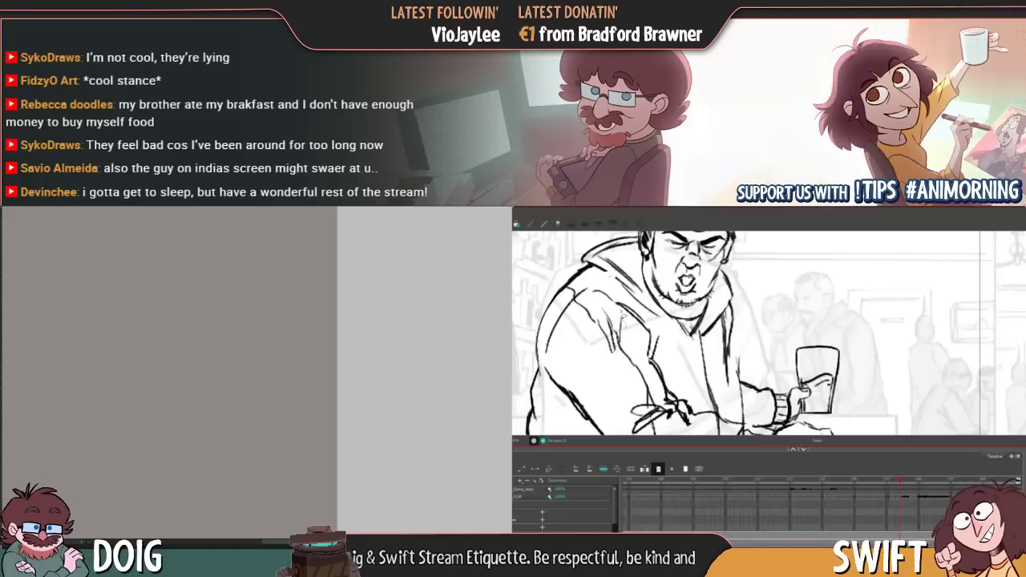
click(624, 327)
key(Delete)
key(ctrl+z)
click(606, 306)
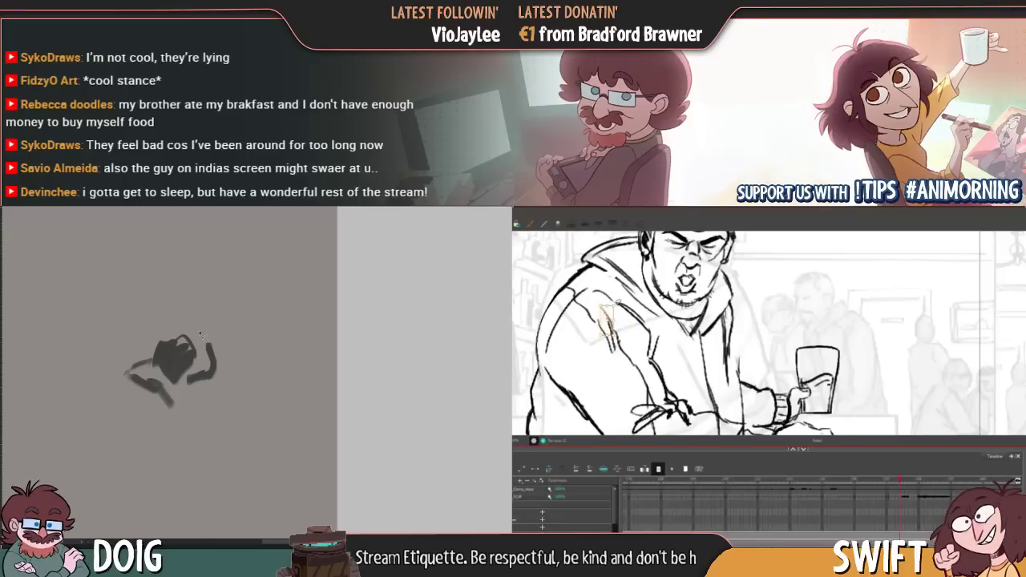
key(Delete)
Compare the man's sleeve line art across the adjacent drawings and look over the new sketch on its blank canvas
mouse_move(200, 333)
mouse_down()
mouse_move(269, 374)
mouse_move(254, 417)
mouse_up()
mouse_move(227, 382)
mouse_down()
mouse_move(215, 306)
mouse_move(213, 377)
mouse_up()
drag(232, 429, 205, 370)
key(comma)
key(period)
key(ctrl+plus)
key(comma)
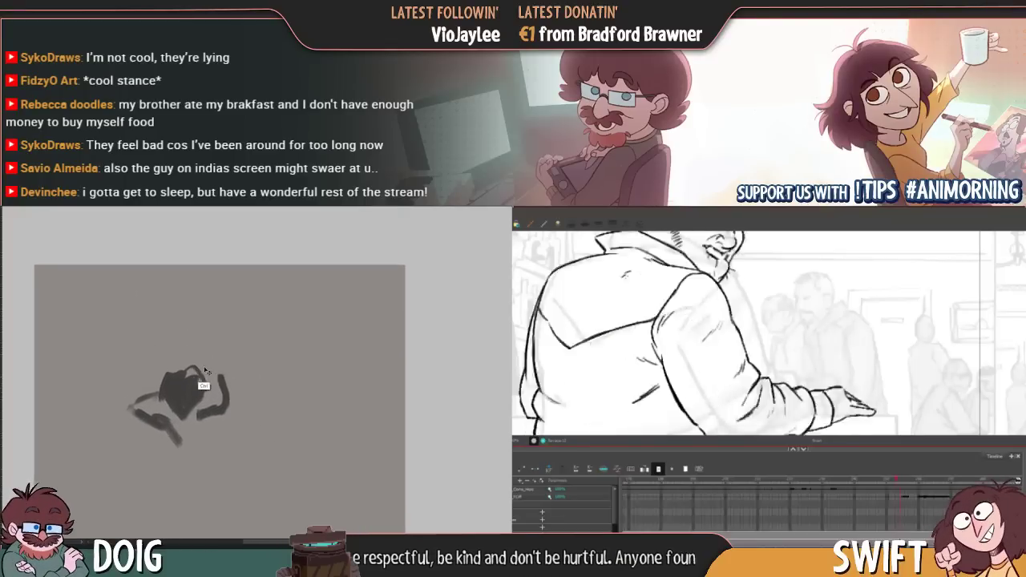
key(ctrl+plus)
key(period)
alt+click(157, 406)
alt+click(158, 406)
key(comma)
key(period)
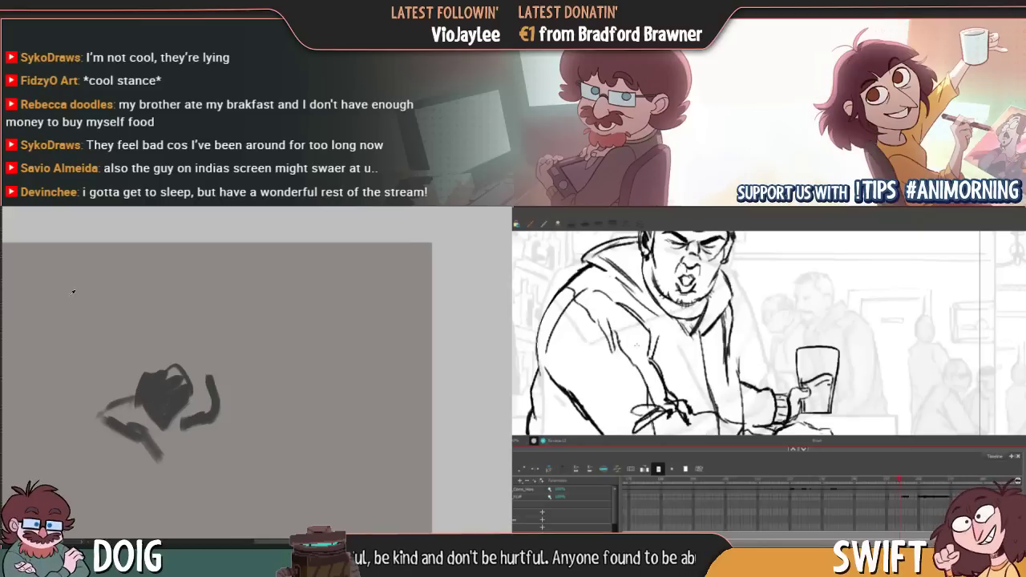
key(period)
key(comma)
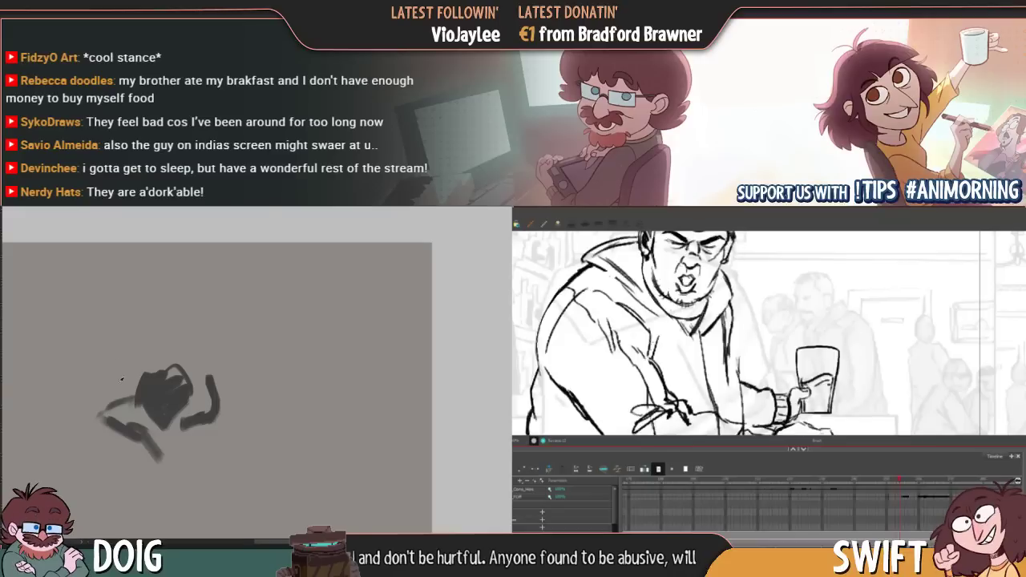
Fill in the new sketch with dark grey, building a rounded back and solid masses for the limbs on both sides
key(ctrl+plus)
key(ctrl+plus)
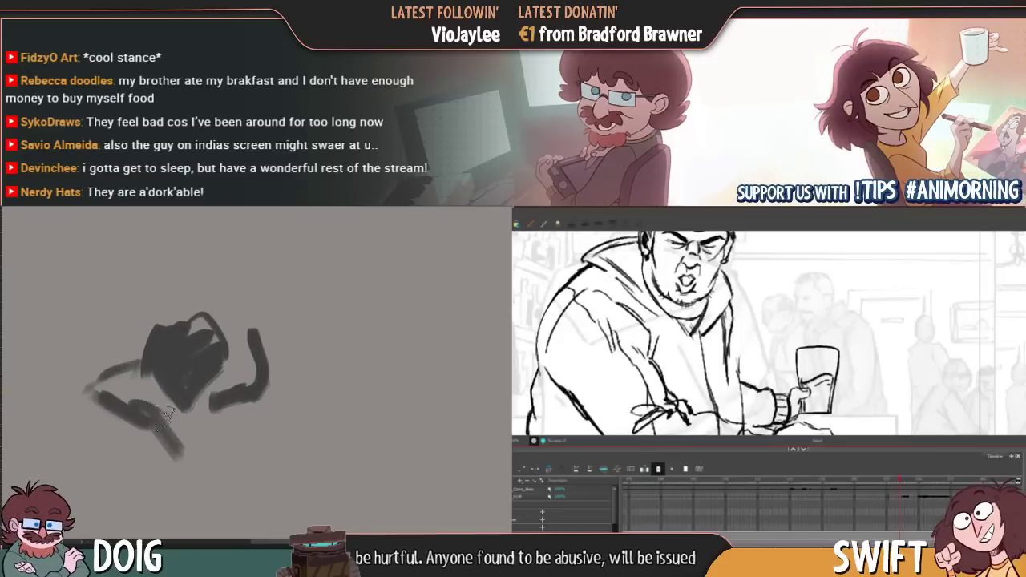
mouse_move(106, 396)
mouse_down()
mouse_move(166, 424)
mouse_move(141, 397)
mouse_move(97, 394)
mouse_move(177, 367)
mouse_move(222, 402)
mouse_move(206, 406)
mouse_move(233, 377)
mouse_move(245, 381)
mouse_move(248, 329)
mouse_move(253, 361)
mouse_move(200, 352)
mouse_move(146, 364)
mouse_move(187, 431)
mouse_move(175, 434)
mouse_move(142, 368)
mouse_move(122, 377)
mouse_move(144, 332)
mouse_move(201, 321)
mouse_move(204, 340)
mouse_move(178, 364)
mouse_move(142, 366)
mouse_move(166, 380)
mouse_move(183, 411)
mouse_move(158, 333)
mouse_up()
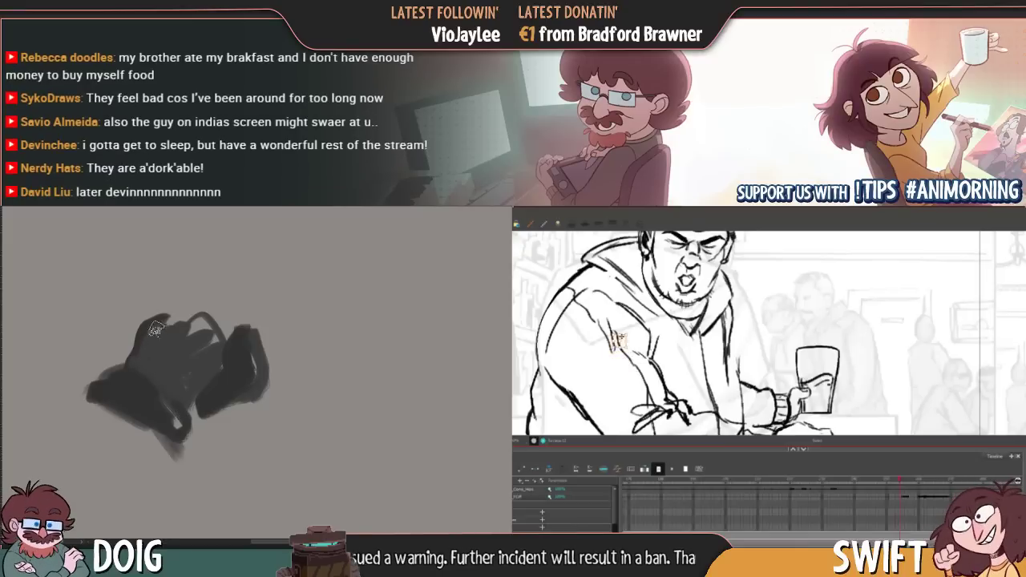
mouse_move(222, 367)
mouse_down()
mouse_move(200, 317)
mouse_move(172, 324)
mouse_move(173, 312)
mouse_up()
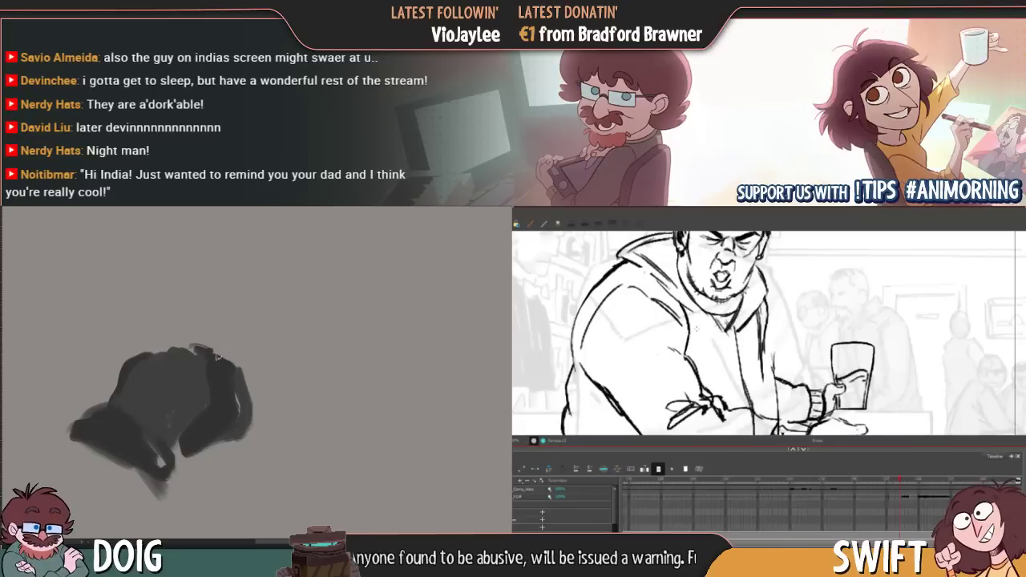
mouse_move(217, 357)
mouse_down()
mouse_move(225, 363)
mouse_move(217, 351)
mouse_up()
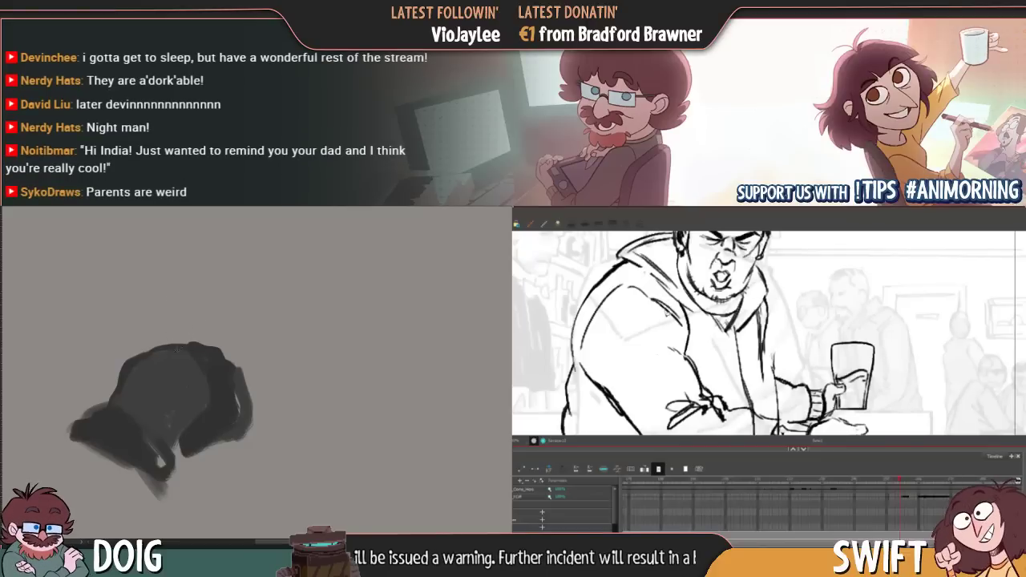
Paint a dark hooded head above the torso and join the limb masses at the base of the new figure
click(669, 313)
mouse_move(198, 337)
mouse_down()
mouse_move(160, 337)
mouse_move(149, 348)
mouse_move(166, 319)
mouse_move(158, 336)
mouse_move(183, 315)
mouse_up()
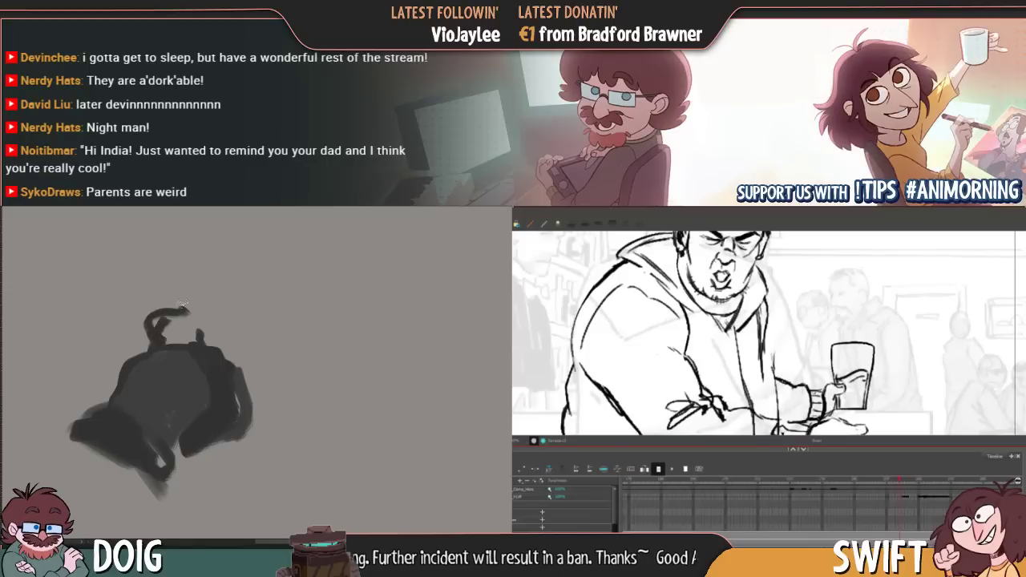
mouse_move(149, 357)
mouse_down()
mouse_move(179, 386)
mouse_move(195, 362)
mouse_move(160, 355)
mouse_move(191, 355)
mouse_move(202, 340)
mouse_move(160, 306)
mouse_move(155, 317)
mouse_move(173, 315)
mouse_move(183, 339)
mouse_move(185, 319)
mouse_move(184, 335)
mouse_move(168, 298)
mouse_up()
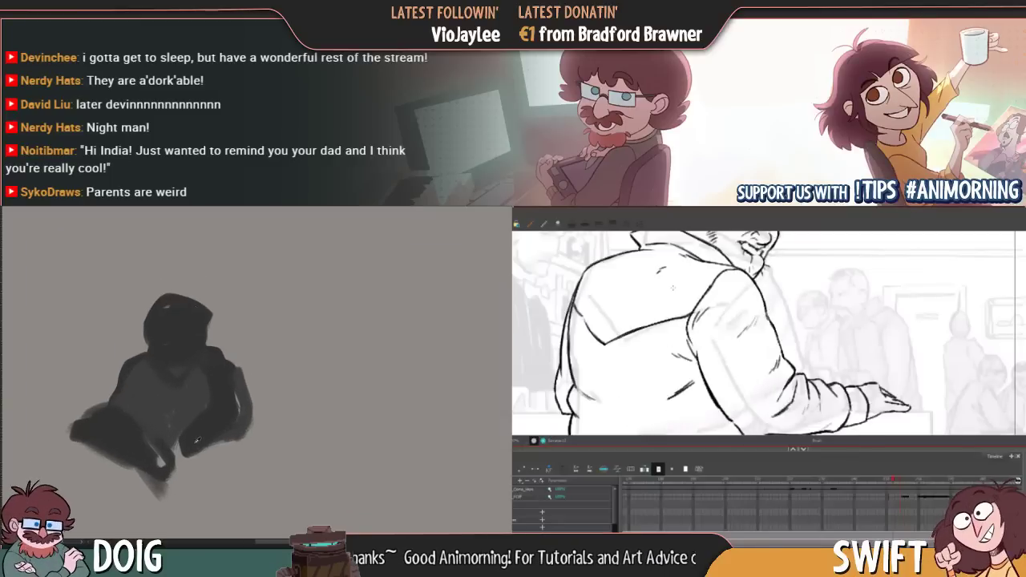
key(.)
mouse_move(197, 441)
mouse_down()
mouse_move(167, 473)
mouse_move(185, 440)
mouse_move(212, 439)
mouse_move(167, 472)
mouse_move(220, 450)
mouse_up()
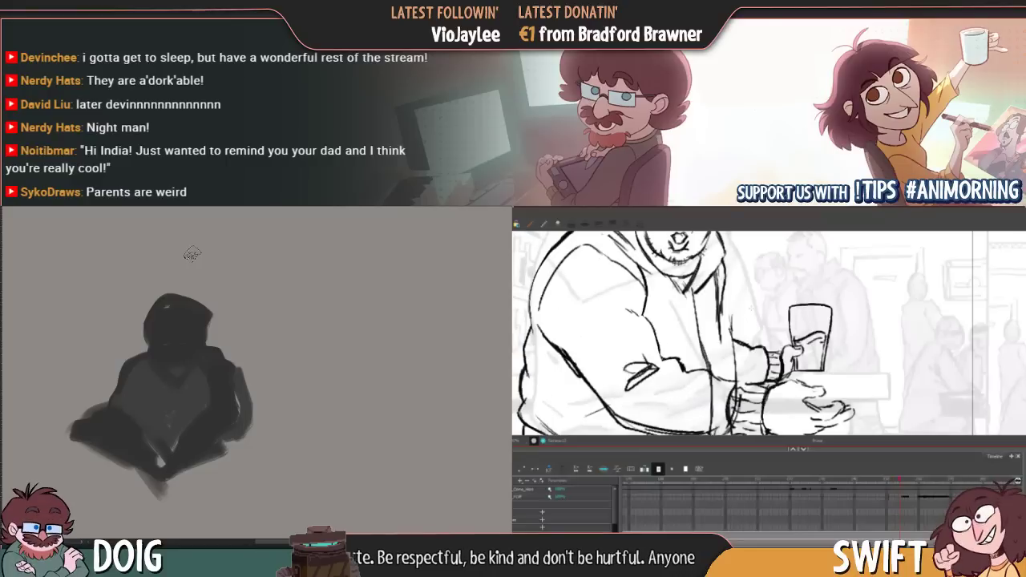
Remove the rough fold loop at the elbow of the man holding the glass, comparing his sleeve with the adjacent drawing
mouse_move(621, 356)
mouse_down()
mouse_move(646, 374)
mouse_move(633, 387)
mouse_up()
key(comma)
key(period)
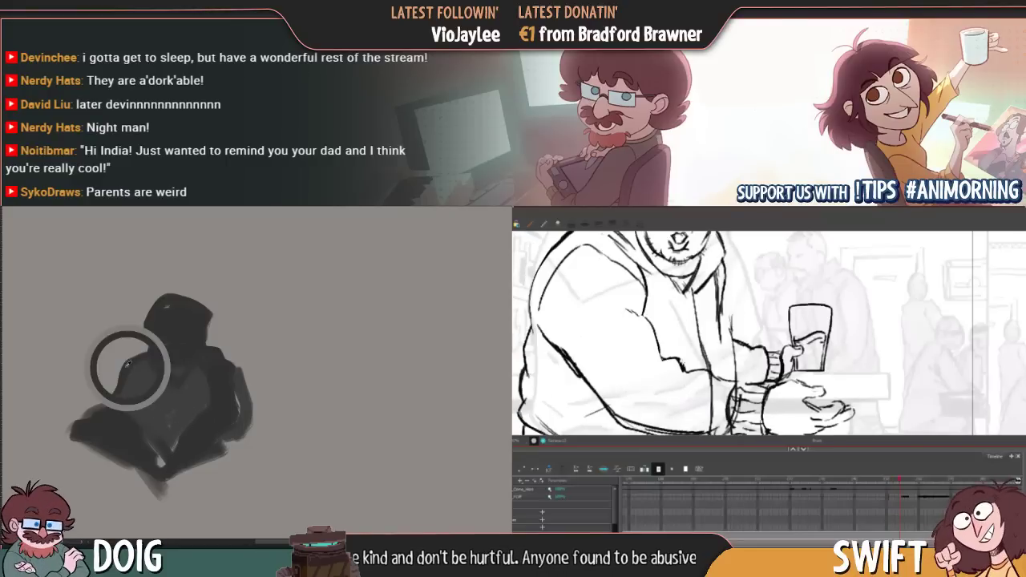
key(comma)
key(period)
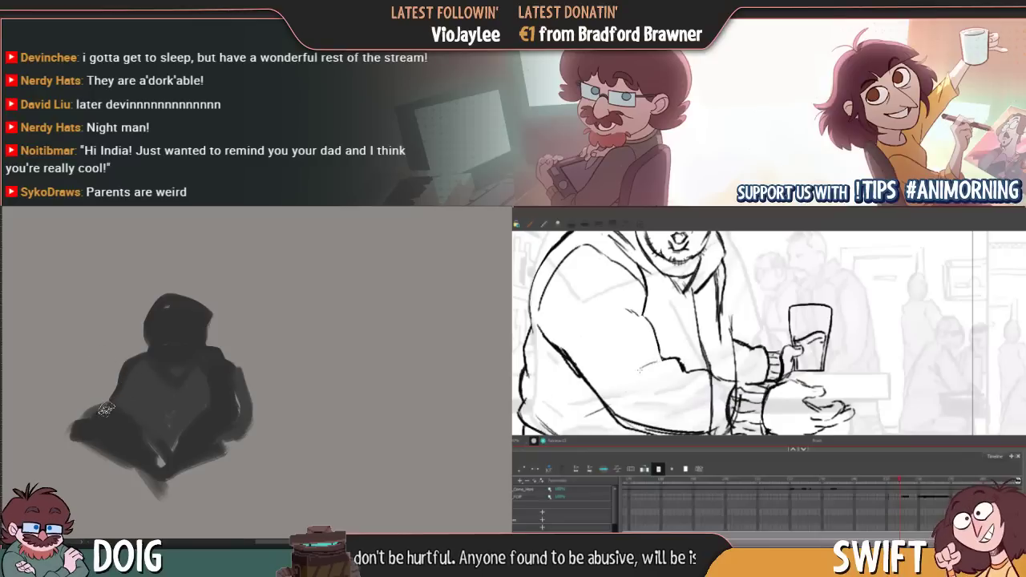
key(comma)
key(period)
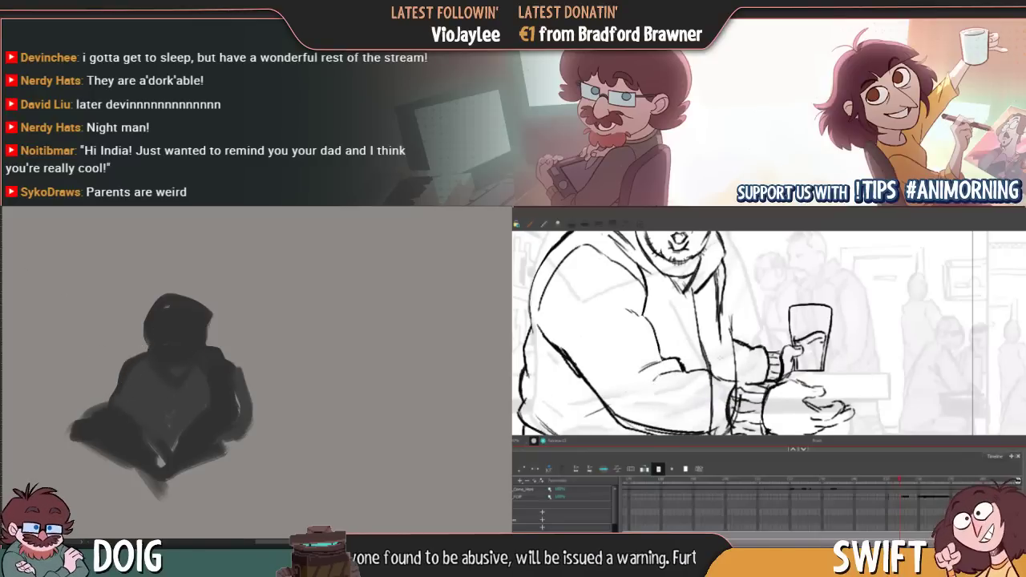
key(comma)
key(period)
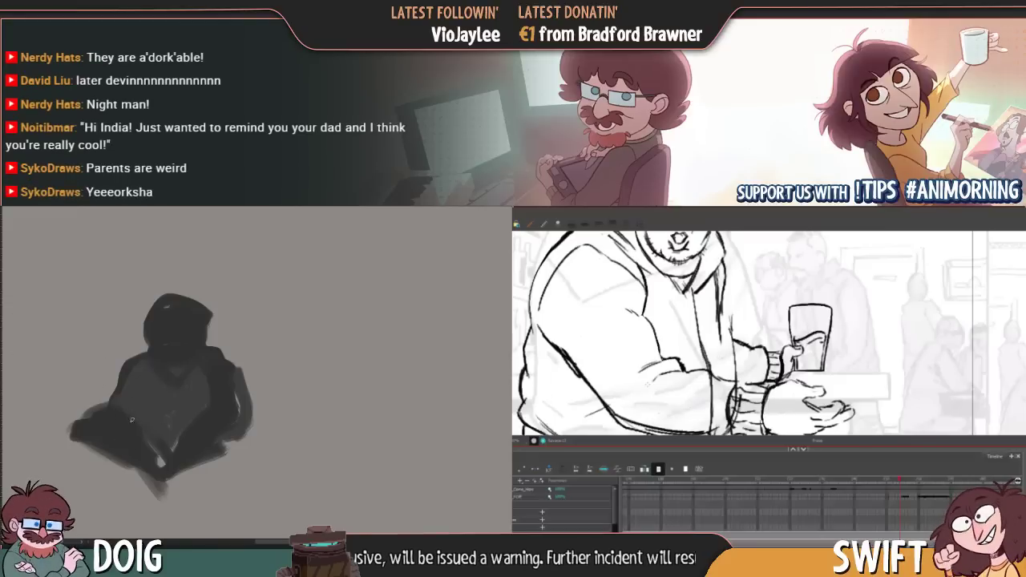
Sketch the hooded figure's inner leg contours in black and clean the heavy strokes along the underside of the man's forearm sleeve
mouse_move(130, 425)
mouse_down()
mouse_move(149, 455)
mouse_move(166, 456)
mouse_move(218, 397)
mouse_up()
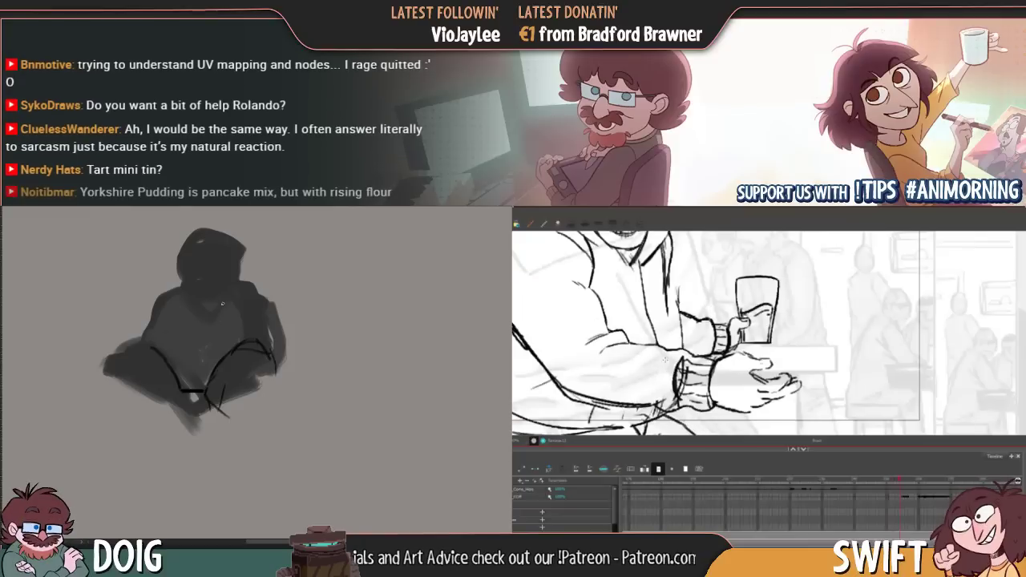
drag(552, 366, 563, 379)
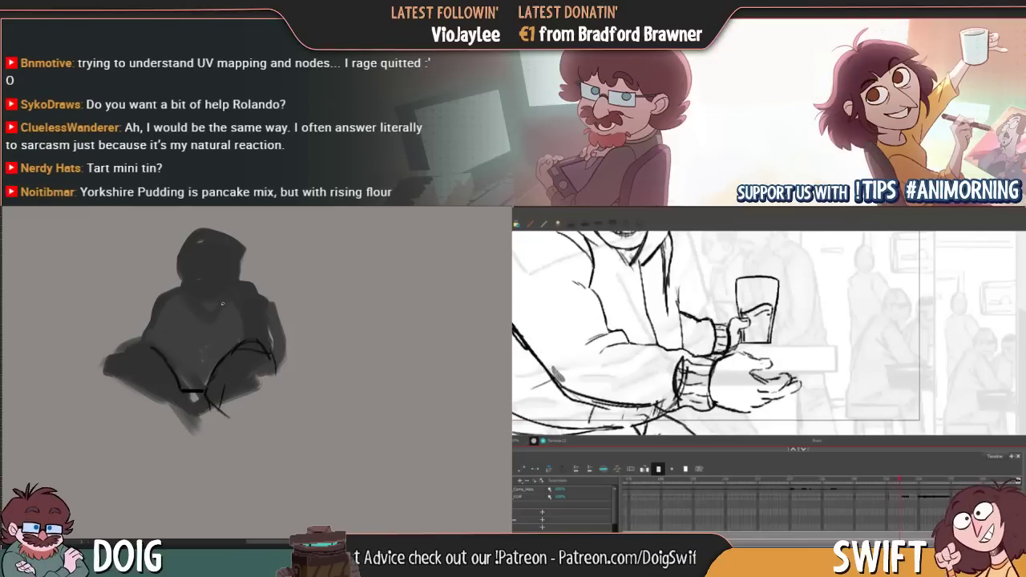
key(ctrl+z)
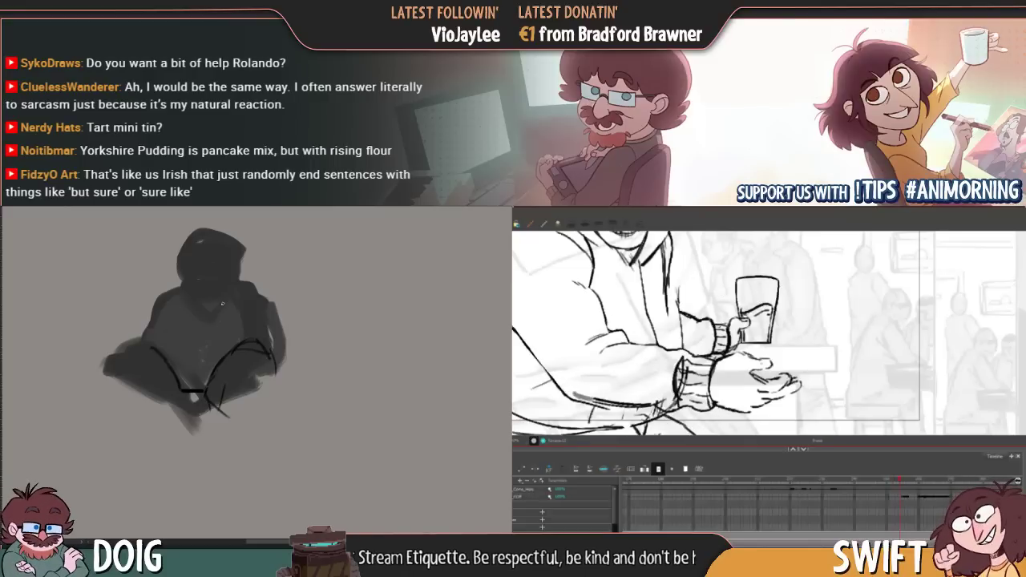
drag(601, 400, 643, 403)
key(ctrl+z)
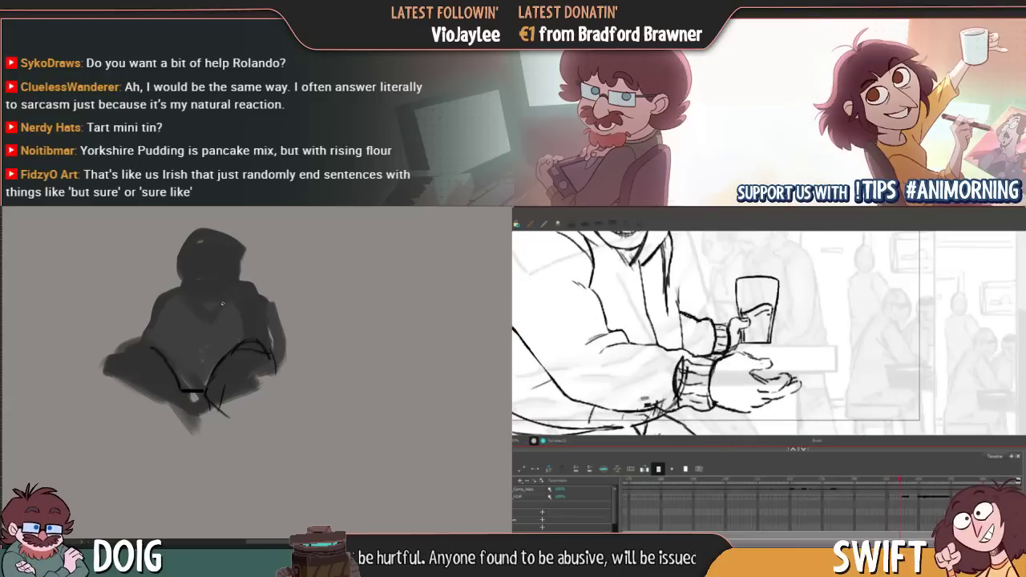
drag(635, 401, 657, 402)
Outline both bent legs of the hooded figure in black and compare the man's forearm across the adjacent drawings
drag(211, 395, 189, 444)
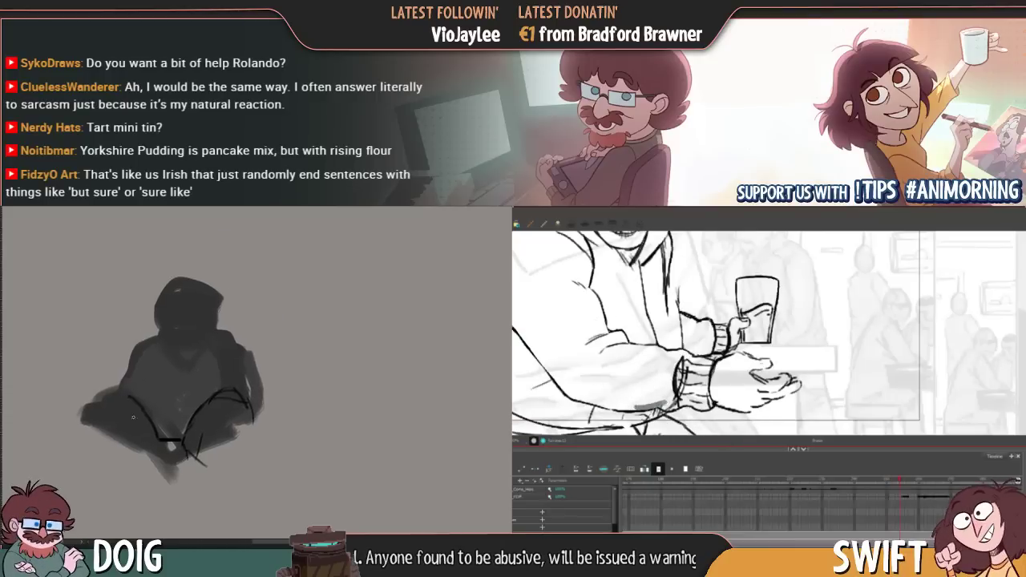
mouse_move(129, 398)
mouse_down()
mouse_move(61, 424)
mouse_move(84, 452)
mouse_move(116, 452)
mouse_move(130, 464)
mouse_move(160, 452)
mouse_up()
key(comma)
key(period)
drag(208, 409, 191, 384)
key(period)
key(comma)
key(comma)
key(period)
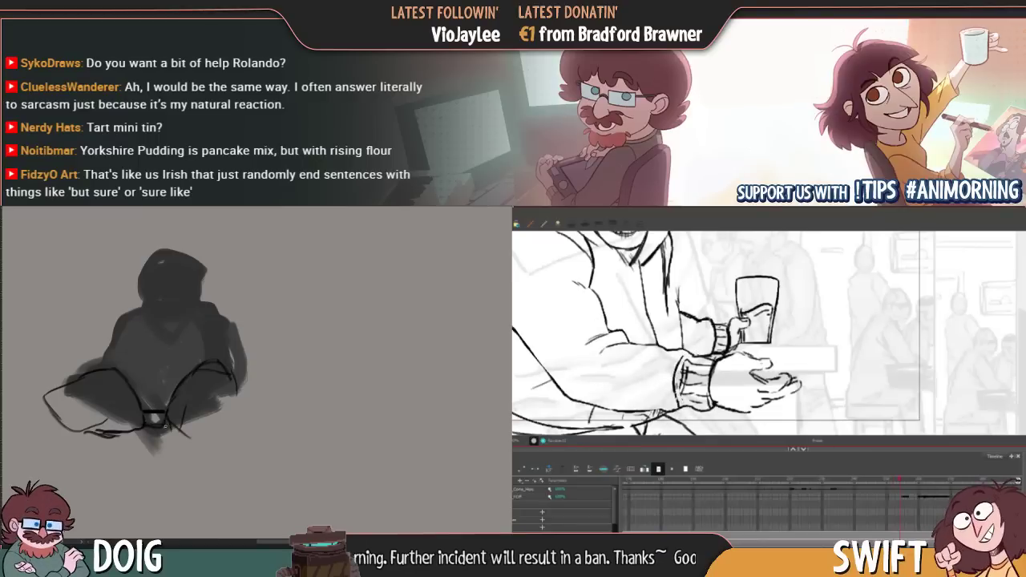
drag(232, 433, 227, 420)
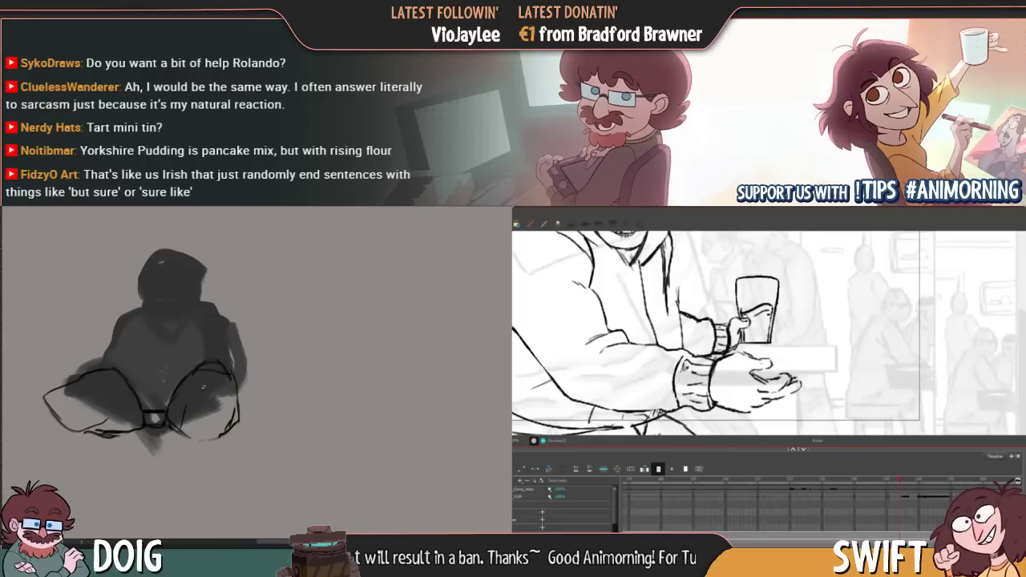
Fill both outlined legs of the hooded figure with dark grey
mouse_move(153, 363)
mouse_down()
mouse_move(202, 390)
mouse_move(206, 380)
mouse_up()
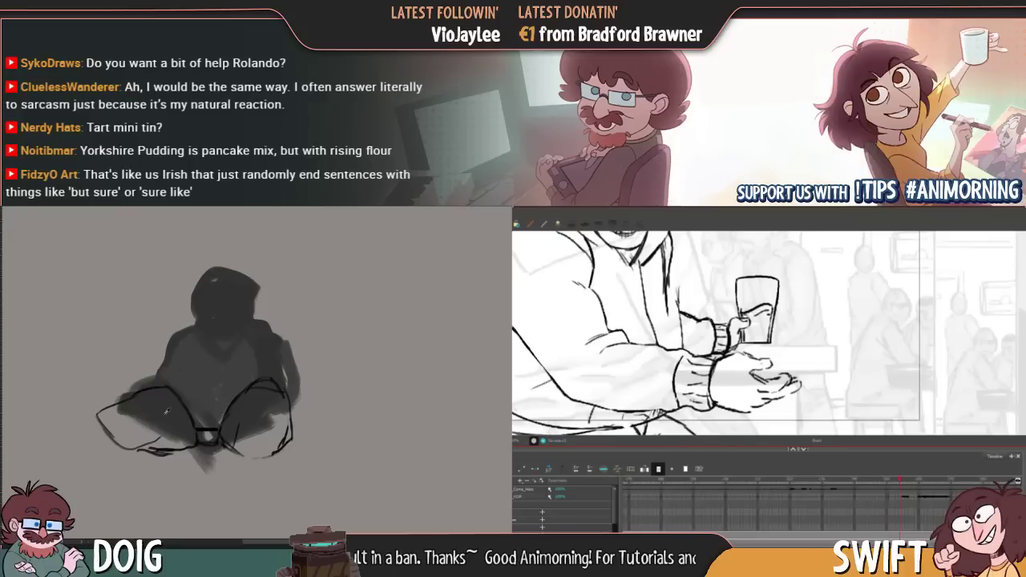
mouse_move(126, 431)
mouse_down()
mouse_move(112, 423)
mouse_move(105, 439)
mouse_move(172, 449)
mouse_move(111, 416)
mouse_move(118, 401)
mouse_move(101, 415)
mouse_up()
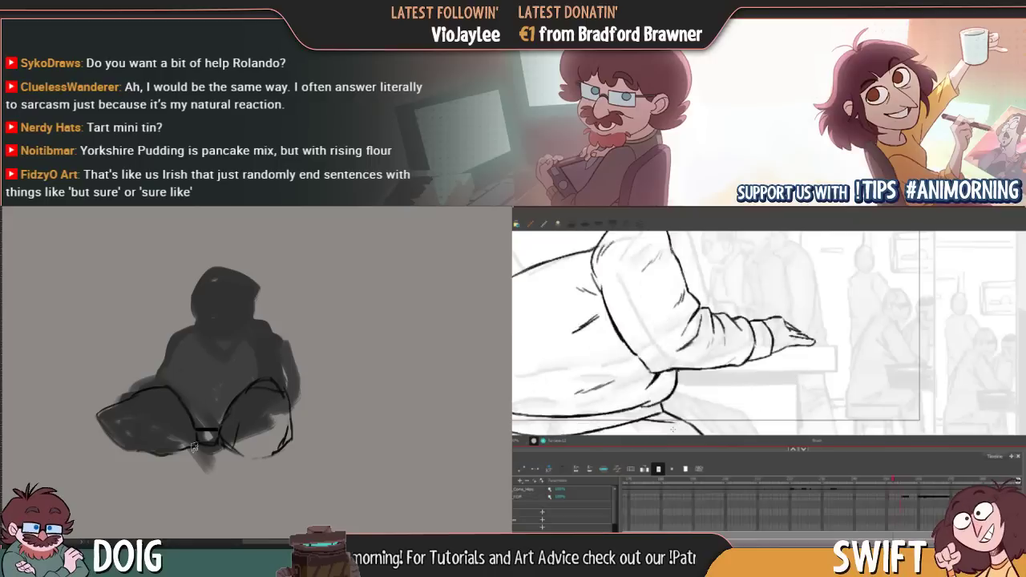
mouse_move(229, 439)
mouse_down()
mouse_move(273, 445)
mouse_move(283, 438)
mouse_move(281, 413)
mouse_up()
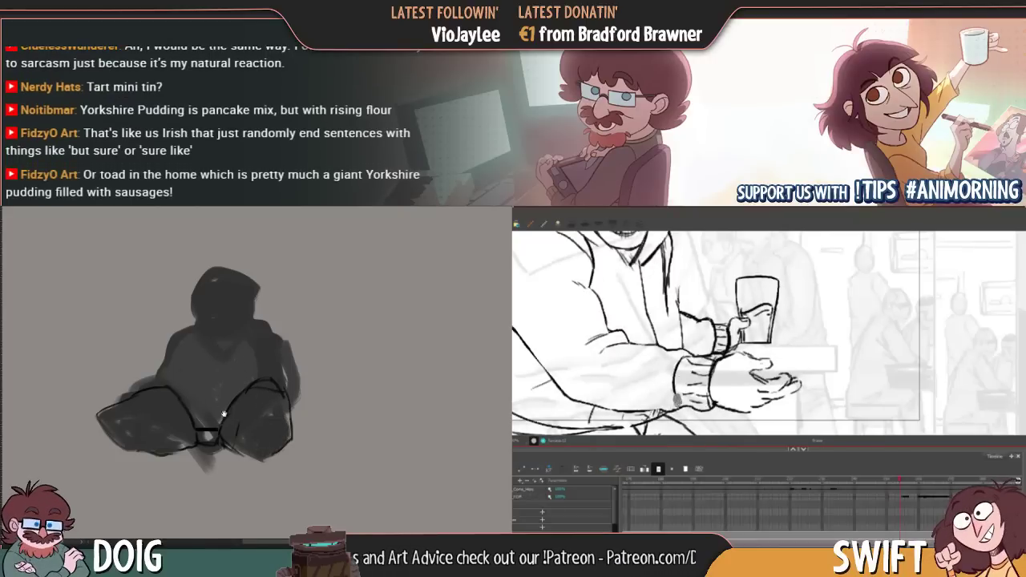
Cut away the stray paint above the figure's left leg and outside its right arm
drag(229, 366, 239, 458)
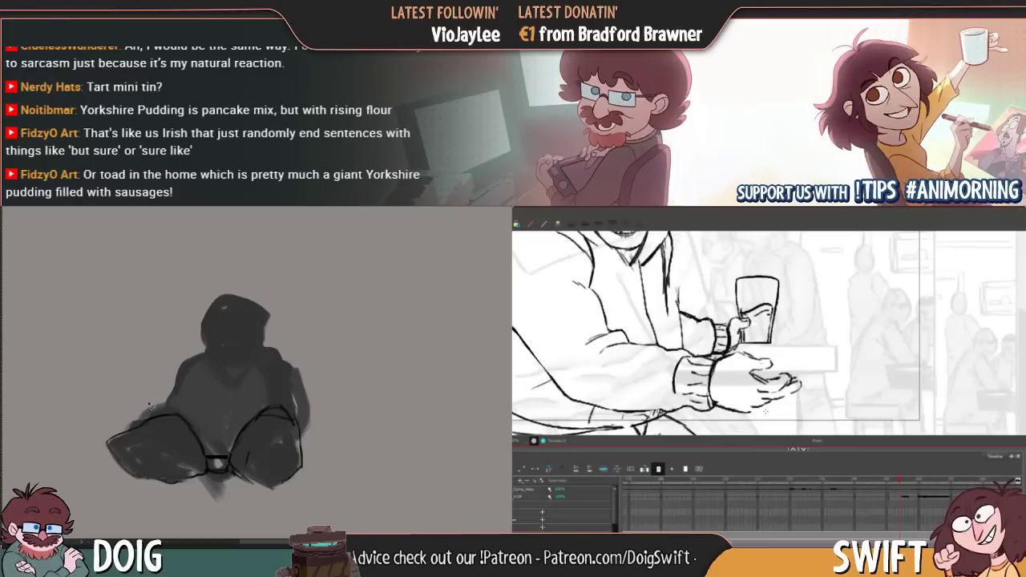
mouse_move(168, 405)
mouse_down()
mouse_move(125, 433)
mouse_move(103, 430)
mouse_move(124, 388)
mouse_move(164, 377)
mouse_move(165, 407)
mouse_up()
key(ctrl+d)
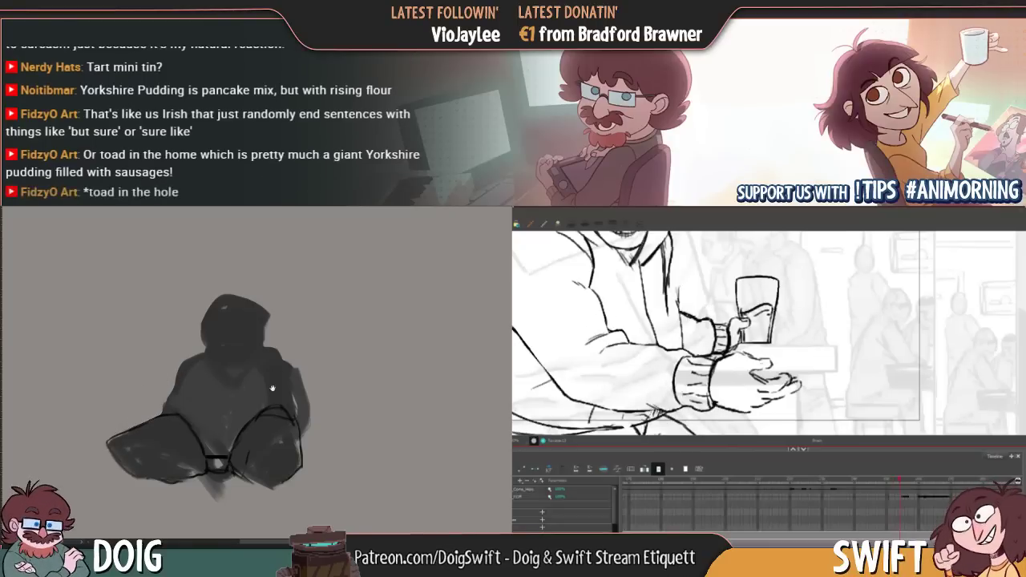
drag(270, 387, 251, 409)
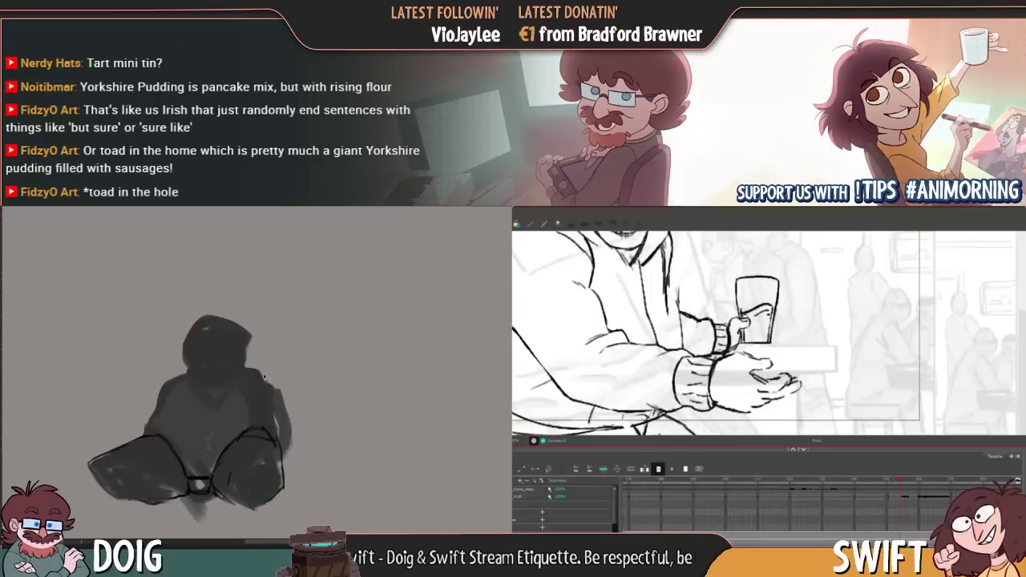
mouse_move(265, 409)
mouse_down()
mouse_move(288, 470)
mouse_move(310, 445)
mouse_move(310, 379)
mouse_move(266, 361)
mouse_up()
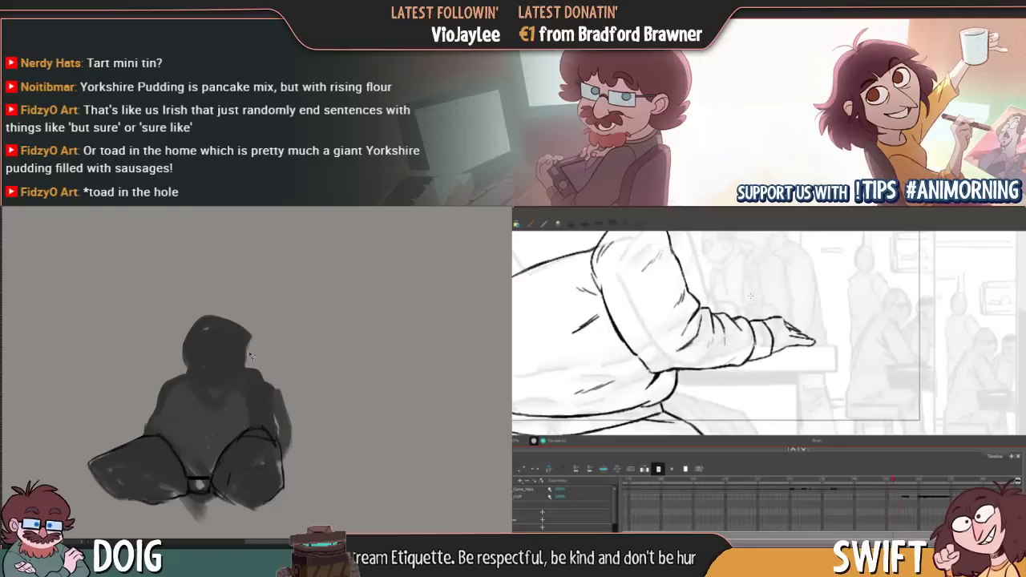
key(Delete)
key(ctrl+d)
Paint over the gap and black bar between the figure's legs with dark grey sampled from the body
drag(218, 413, 238, 354)
key(b)
alt+click(219, 403)
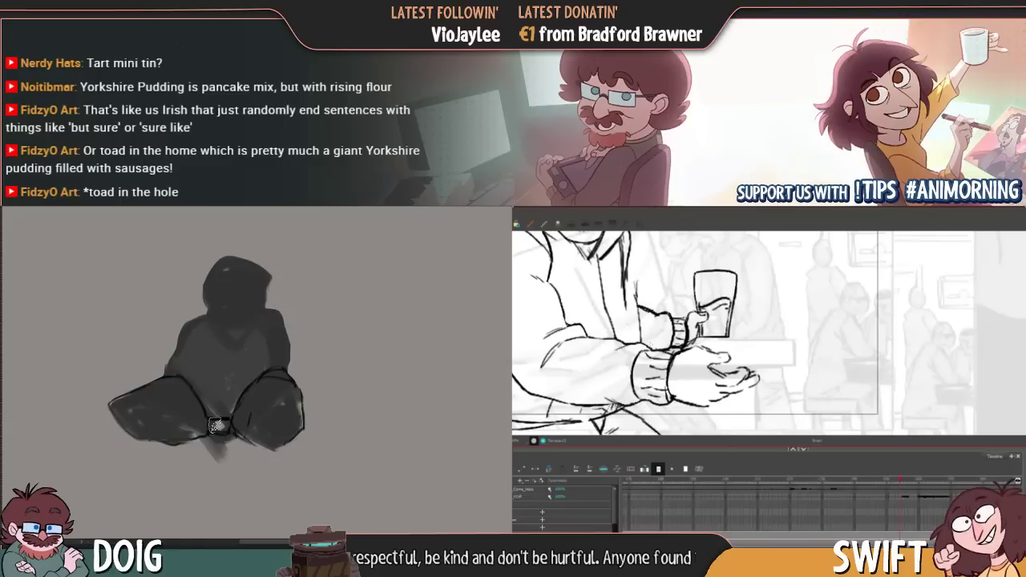
mouse_move(212, 419)
mouse_down()
mouse_move(220, 427)
mouse_move(217, 417)
mouse_up()
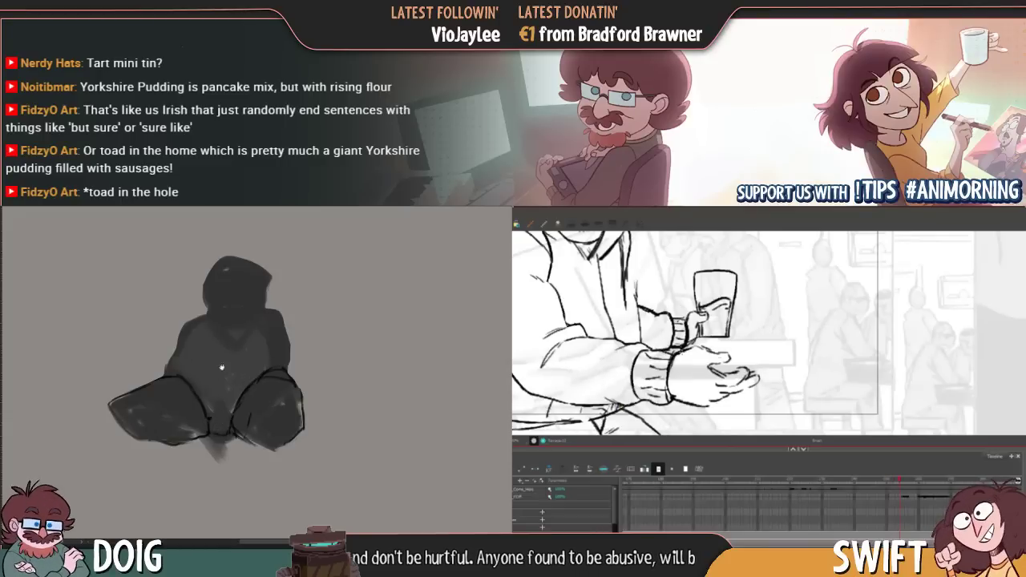
Merge the legs into one solid dark cloak-like base and tidy the base's left edge
drag(222, 367, 201, 419)
key(ctrl+minus)
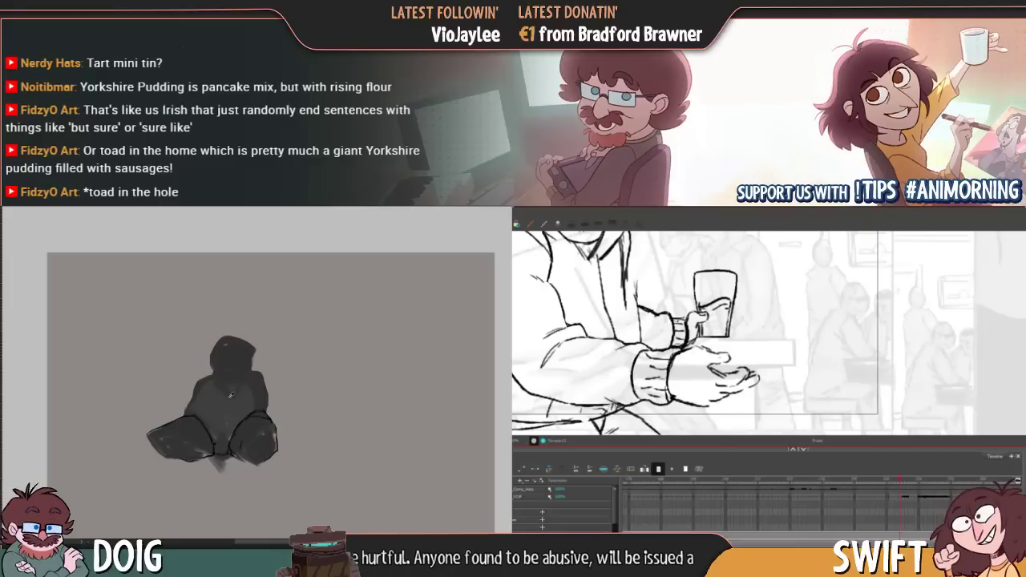
alt+click(214, 425)
mouse_move(209, 433)
mouse_down()
mouse_move(241, 437)
mouse_move(258, 418)
mouse_move(247, 409)
mouse_move(217, 436)
mouse_move(256, 415)
mouse_move(260, 425)
mouse_move(205, 420)
mouse_move(167, 439)
mouse_move(191, 428)
mouse_move(217, 447)
mouse_move(234, 423)
mouse_move(201, 410)
mouse_up()
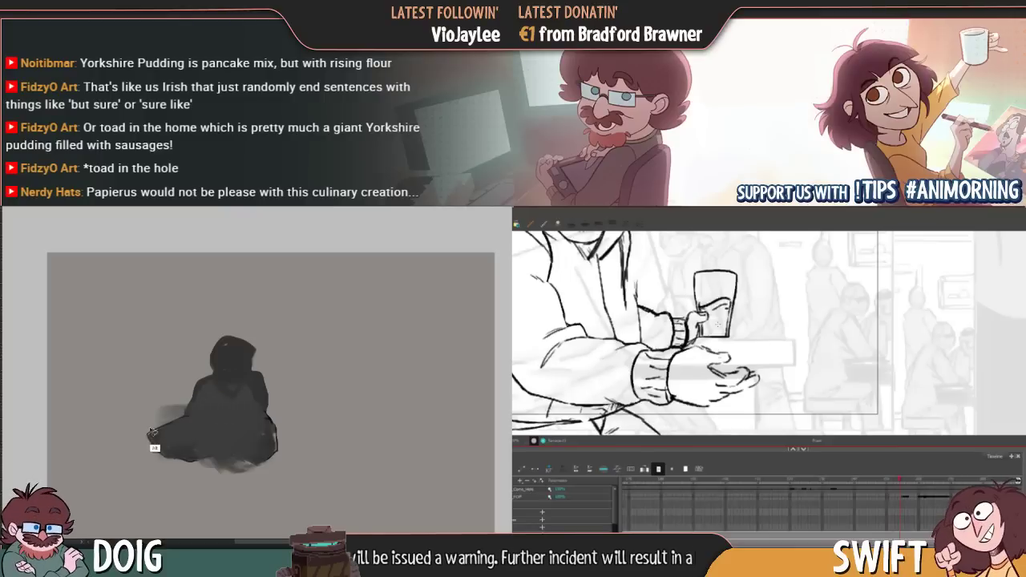
mouse_move(152, 434)
mouse_down()
mouse_move(178, 431)
mouse_move(188, 414)
mouse_move(174, 385)
mouse_up()
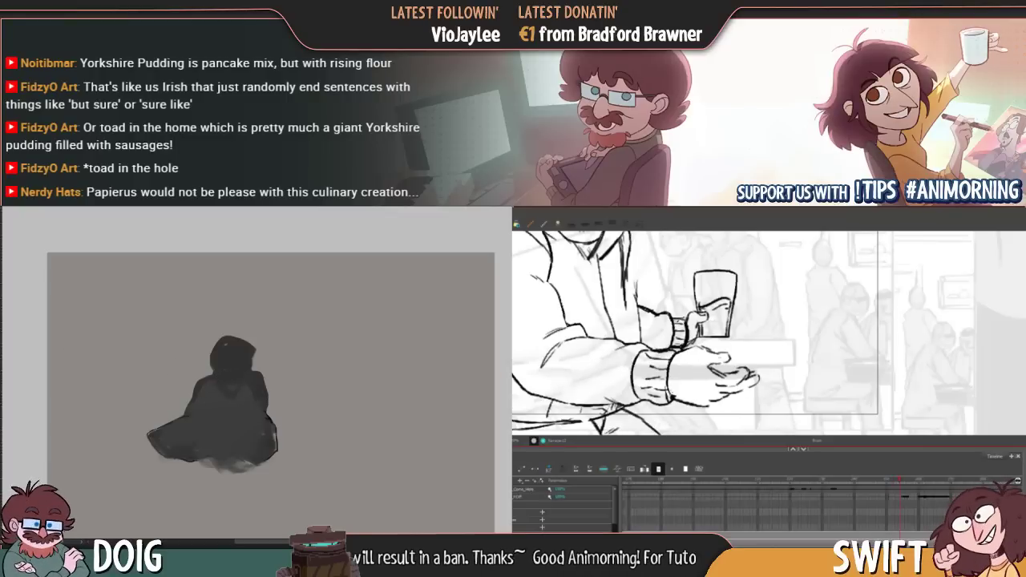
Draw a thick black looping contour around the hooded figure and add rough dark grey strokes at its lower left
key(ctrl+plus)
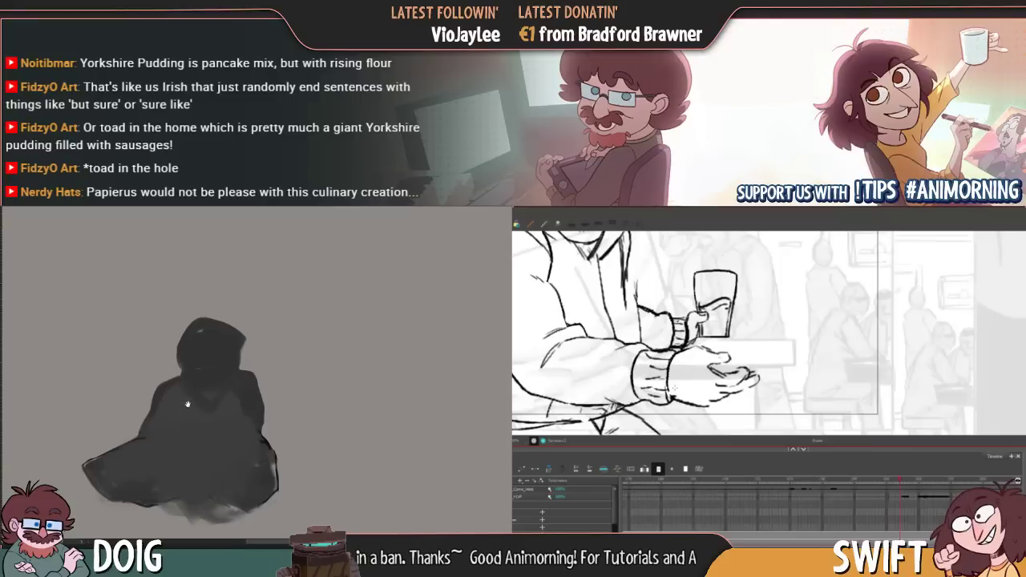
drag(188, 405, 234, 356)
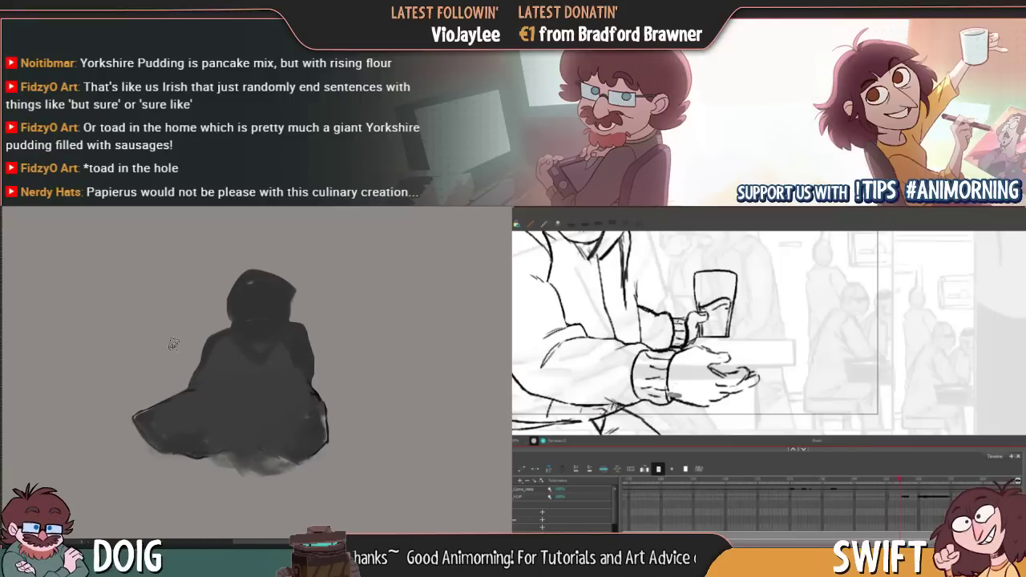
mouse_move(164, 328)
mouse_down()
mouse_move(170, 403)
mouse_move(203, 422)
mouse_move(230, 407)
mouse_move(154, 339)
mouse_move(206, 314)
mouse_move(269, 316)
mouse_up()
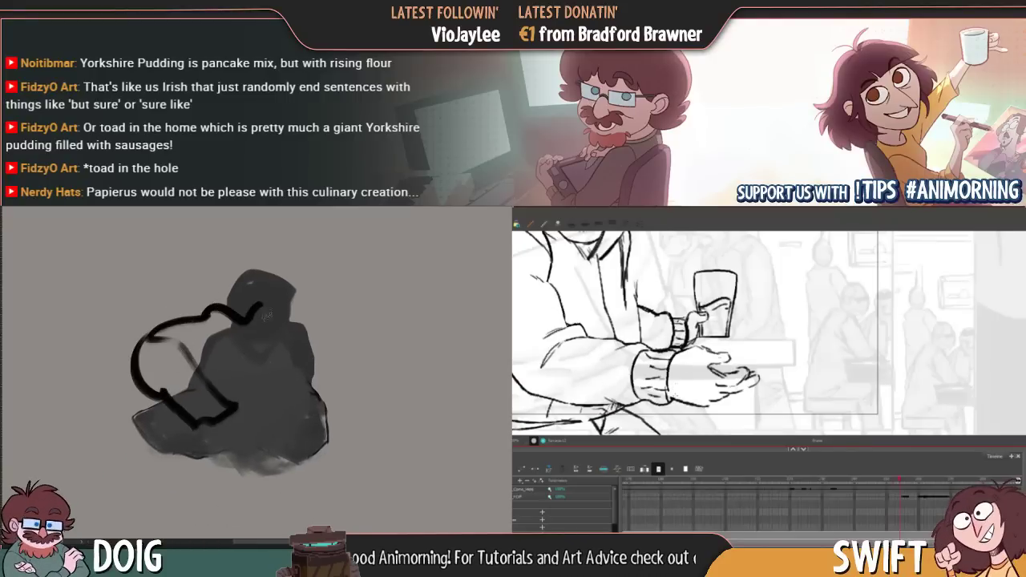
mouse_move(204, 312)
mouse_down()
mouse_move(264, 263)
mouse_move(337, 383)
mouse_up()
drag(353, 373, 397, 407)
mouse_move(230, 469)
mouse_down()
mouse_move(198, 427)
mouse_move(271, 328)
mouse_up()
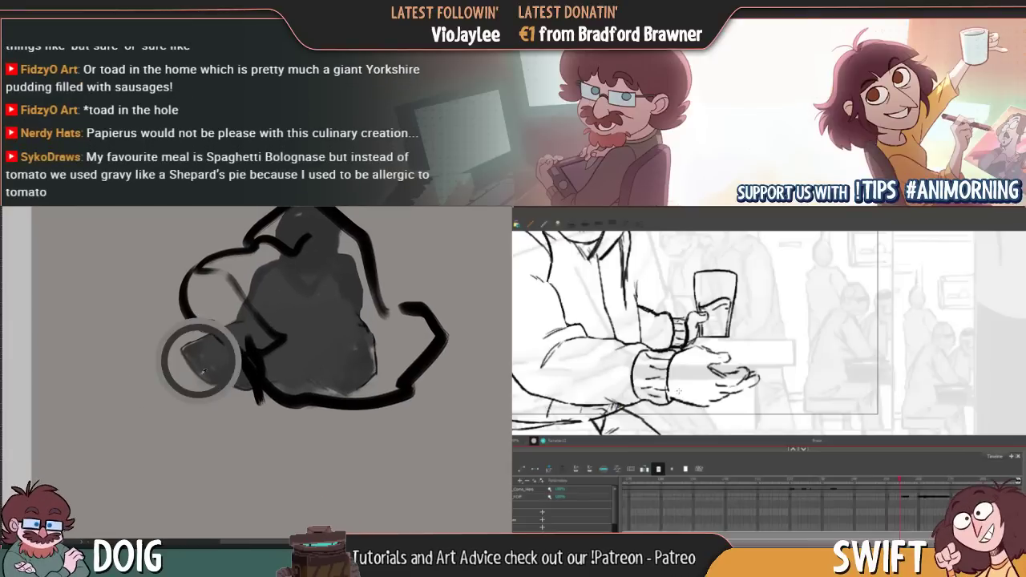
mouse_move(205, 365)
mouse_down()
mouse_move(240, 393)
mouse_move(179, 412)
mouse_move(256, 390)
mouse_move(250, 415)
mouse_up()
mouse_move(270, 306)
mouse_down()
mouse_move(218, 386)
mouse_move(240, 375)
mouse_up()
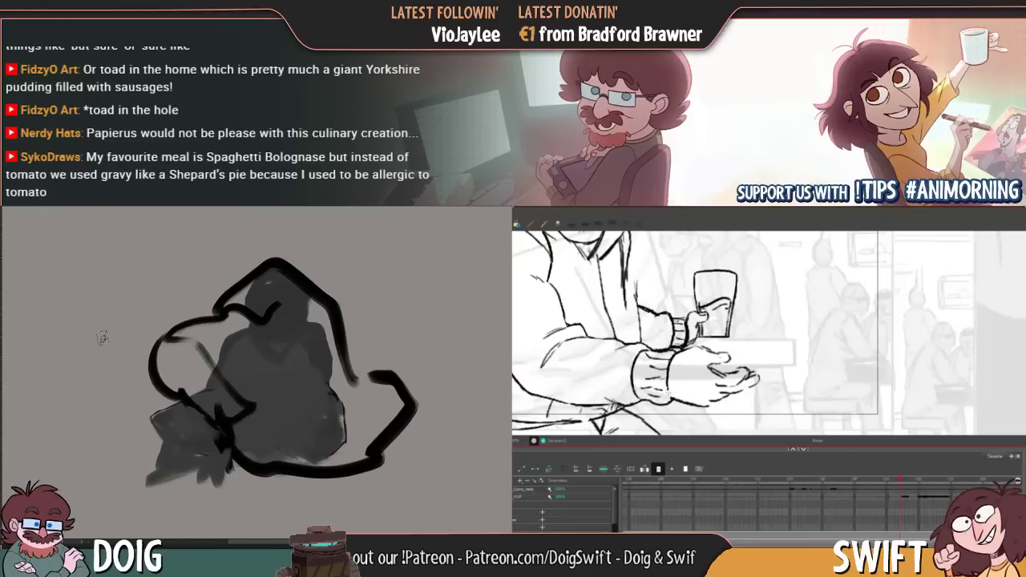
Fill the looping shape with pale blue-white, extending it downward and breaking it up with black strokes along its edges
mouse_move(183, 346)
mouse_down()
mouse_move(157, 377)
mouse_move(265, 440)
mouse_move(303, 455)
mouse_move(377, 432)
mouse_move(396, 392)
mouse_move(264, 400)
mouse_move(188, 361)
mouse_move(225, 329)
mouse_move(188, 357)
mouse_move(176, 344)
mouse_move(278, 318)
mouse_up()
key(ctrl+minus)
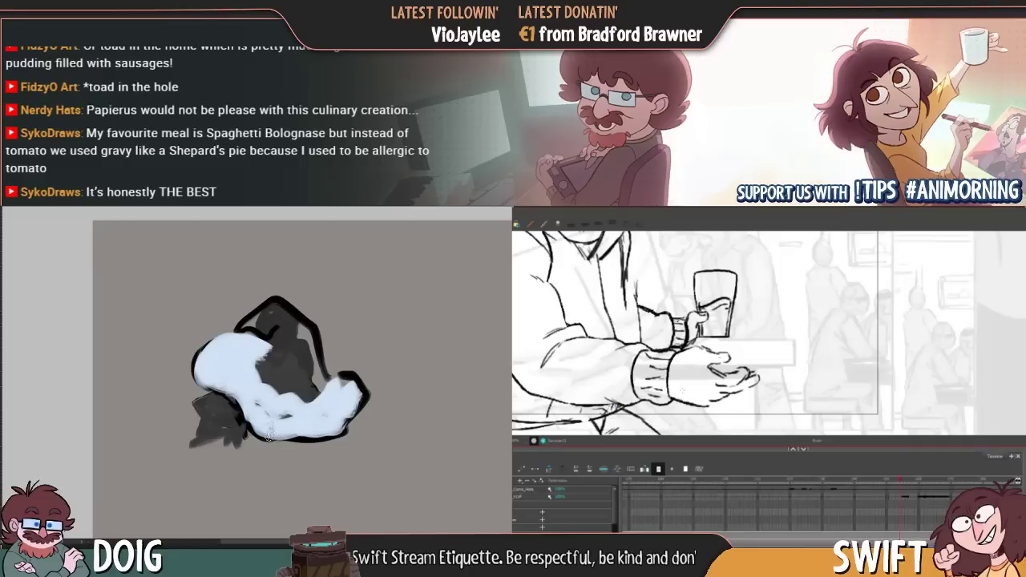
drag(274, 447, 336, 449)
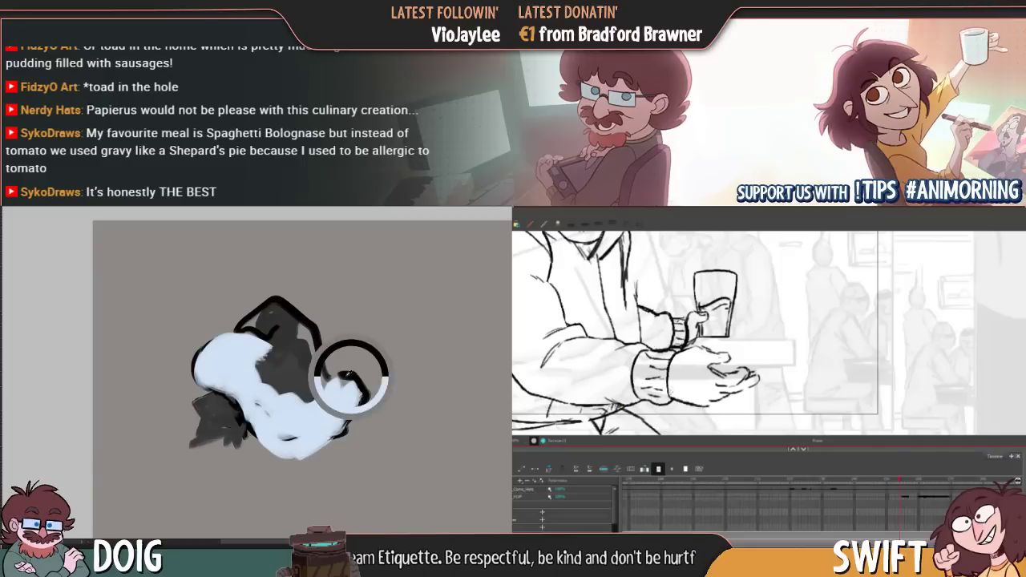
mouse_move(241, 410)
mouse_down()
mouse_move(256, 445)
mouse_move(280, 457)
mouse_move(321, 449)
mouse_move(238, 399)
mouse_up()
mouse_move(284, 425)
mouse_down()
mouse_move(257, 396)
mouse_move(231, 396)
mouse_move(298, 396)
mouse_move(293, 415)
mouse_move(238, 398)
mouse_move(261, 411)
mouse_move(251, 432)
mouse_move(290, 432)
mouse_move(282, 425)
mouse_move(267, 445)
mouse_move(308, 421)
mouse_up()
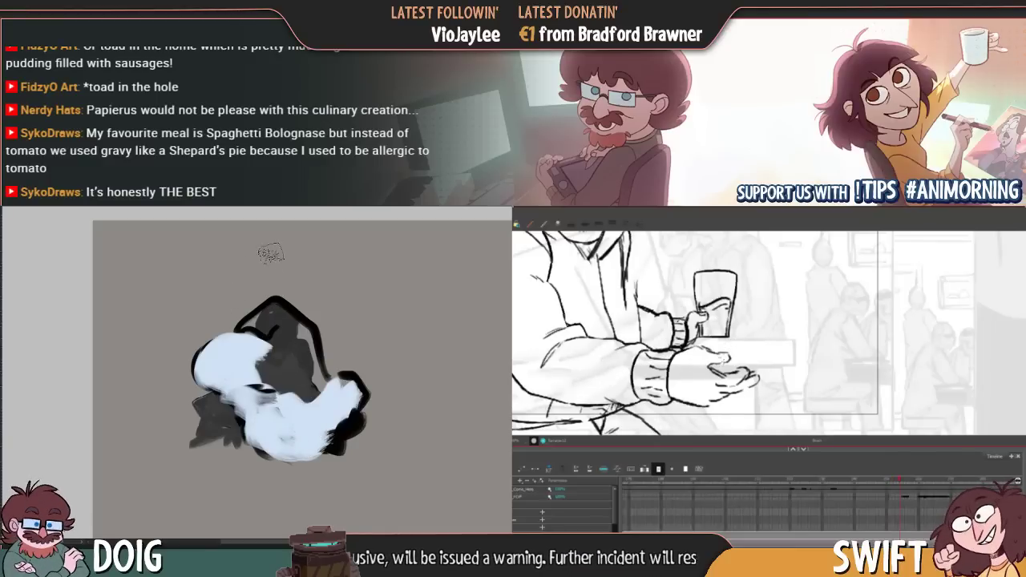
drag(264, 377, 256, 340)
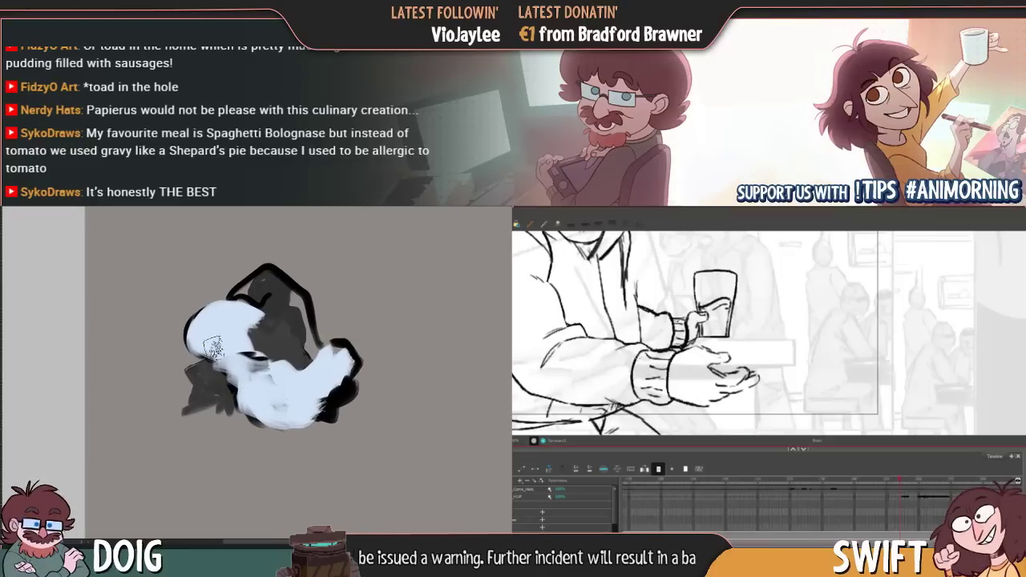
Extend the pale area's left side and paint thick black strokes along its lower edge
key(ctrl+plus)
drag(192, 385, 202, 368)
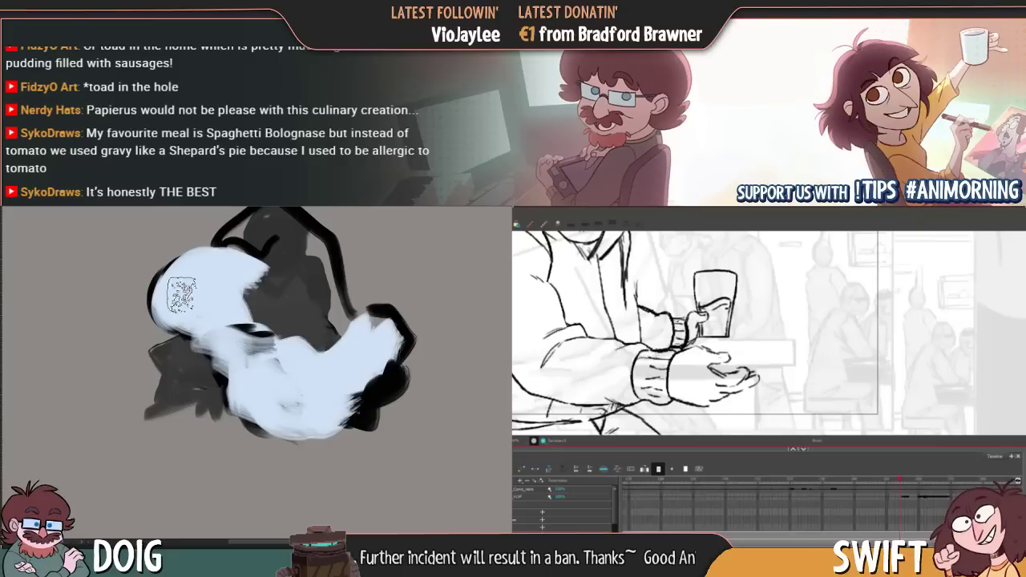
mouse_move(189, 338)
mouse_down()
mouse_move(258, 369)
mouse_move(249, 362)
mouse_move(223, 373)
mouse_move(264, 396)
mouse_move(214, 366)
mouse_move(238, 404)
mouse_move(257, 407)
mouse_move(238, 390)
mouse_move(267, 425)
mouse_move(279, 415)
mouse_move(233, 411)
mouse_move(253, 441)
mouse_move(231, 418)
mouse_move(237, 432)
mouse_move(238, 420)
mouse_move(280, 437)
mouse_up()
scroll(274, 387, down, 2)
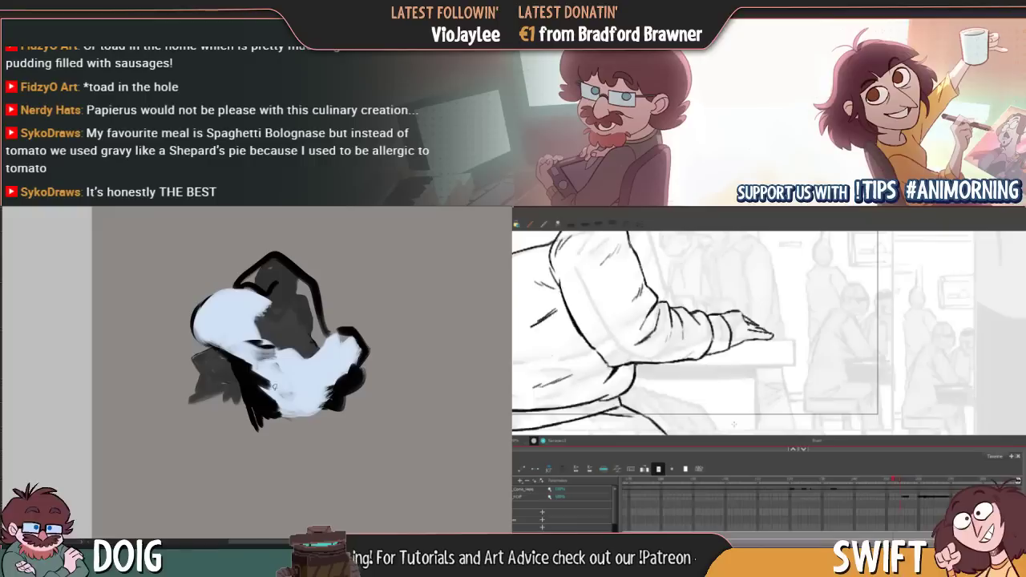
mouse_move(300, 404)
mouse_down()
mouse_move(258, 408)
mouse_move(278, 402)
mouse_move(274, 412)
mouse_move(316, 416)
mouse_move(301, 406)
mouse_move(334, 383)
mouse_move(294, 359)
mouse_up()
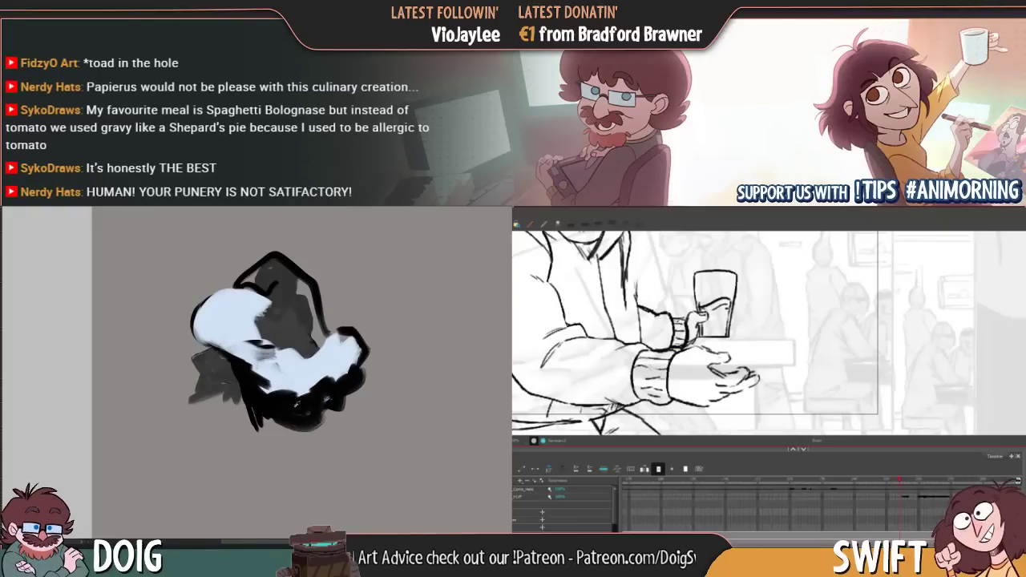
Cover the black base with dark grey sampled from the body, add a curved accent in the pale band, and rework the lower-left mass
alt+click(286, 352)
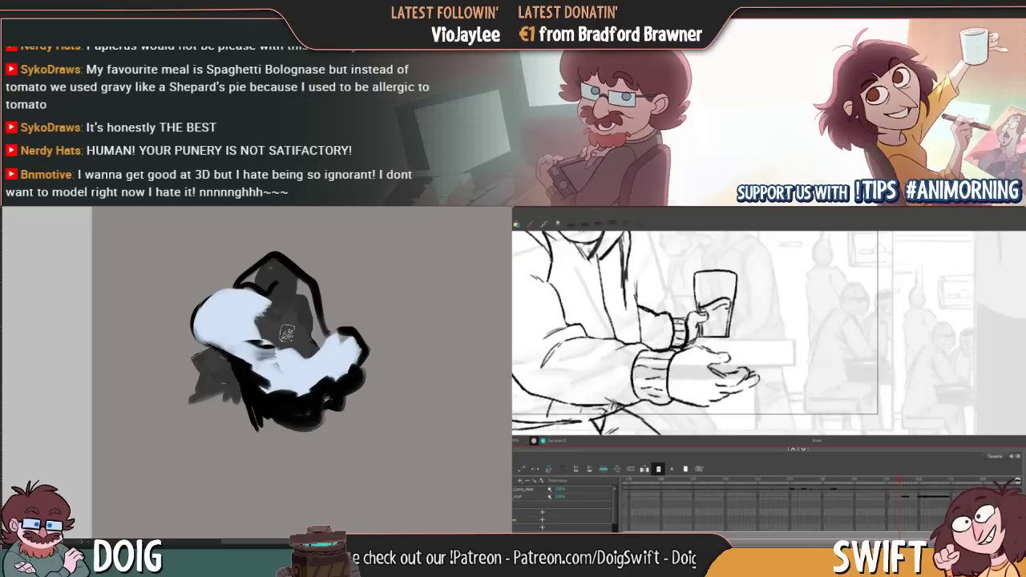
mouse_move(286, 333)
mouse_down()
mouse_move(281, 397)
mouse_move(250, 378)
mouse_move(269, 402)
mouse_move(239, 368)
mouse_move(272, 377)
mouse_up()
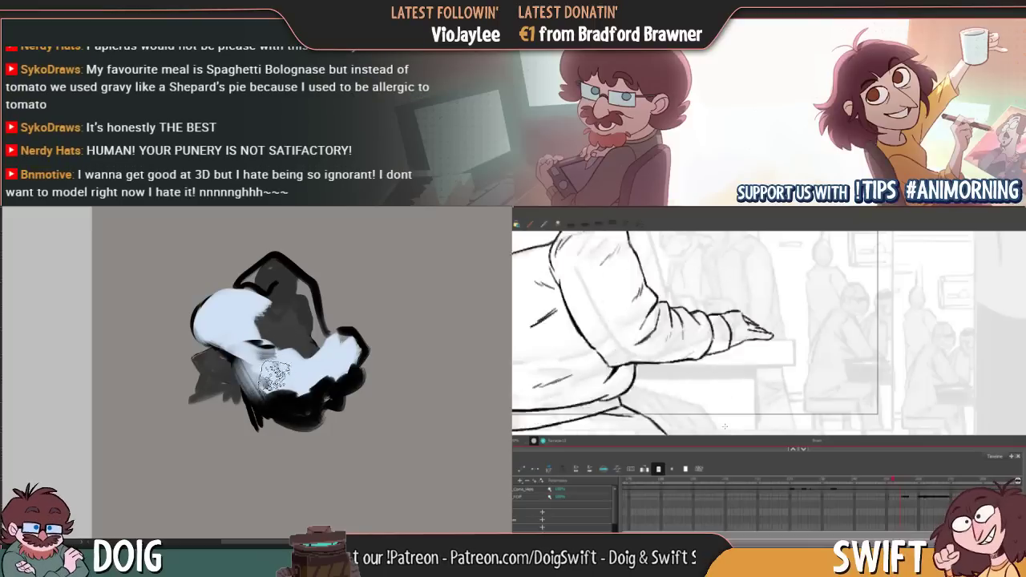
alt+click(288, 327)
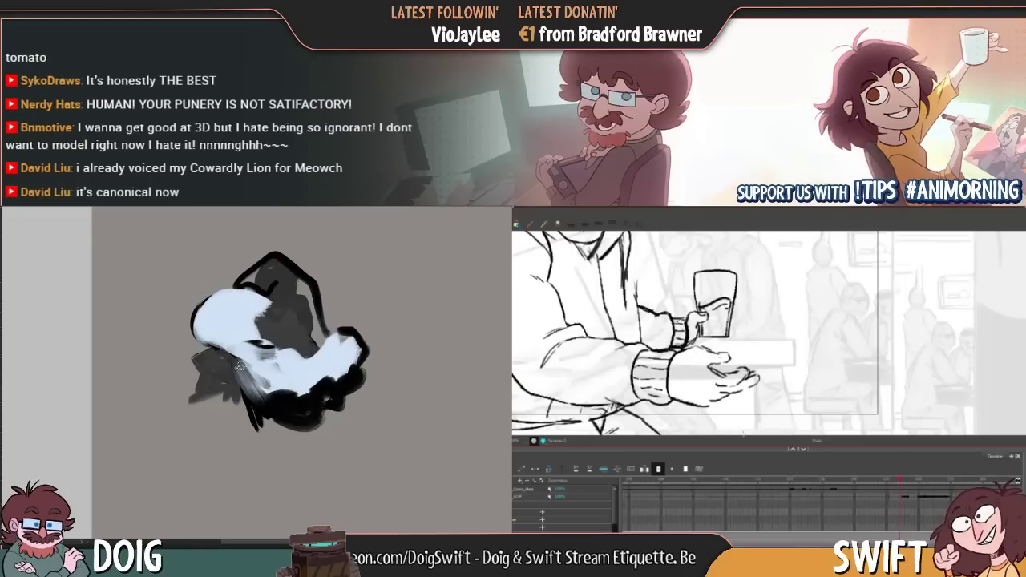
mouse_move(239, 365)
mouse_down()
mouse_move(269, 403)
mouse_move(247, 391)
mouse_move(271, 412)
mouse_move(291, 414)
mouse_move(266, 400)
mouse_move(314, 419)
mouse_move(273, 403)
mouse_move(337, 397)
mouse_move(350, 376)
mouse_move(337, 399)
mouse_move(355, 378)
mouse_up()
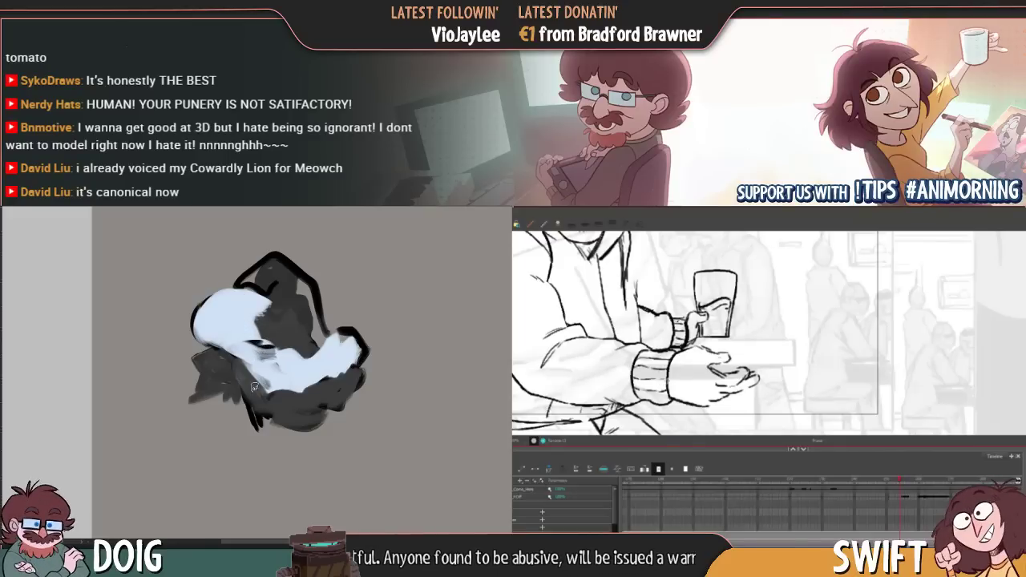
mouse_move(253, 387)
mouse_down()
mouse_move(300, 395)
mouse_move(309, 385)
mouse_move(259, 382)
mouse_up()
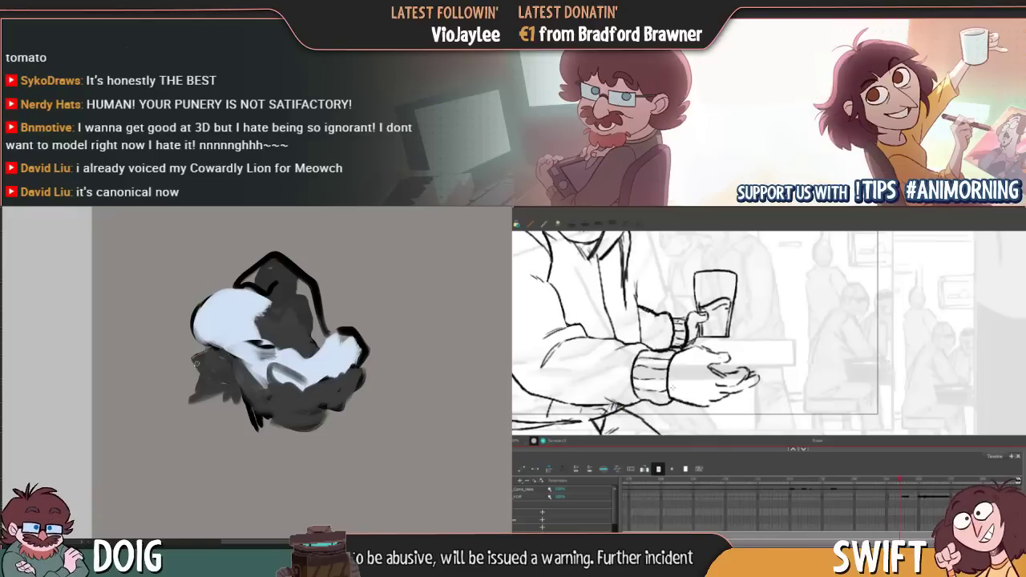
drag(213, 403, 248, 400)
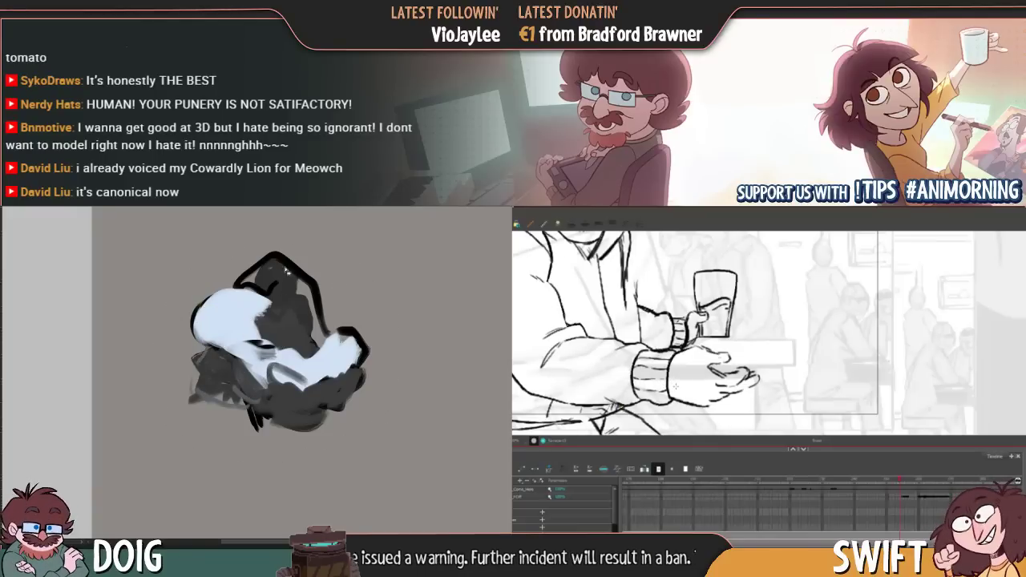
Clear the painted figure and sketch a loose horned crescent with an oval hip form and rounded shape below it
key(Delete)
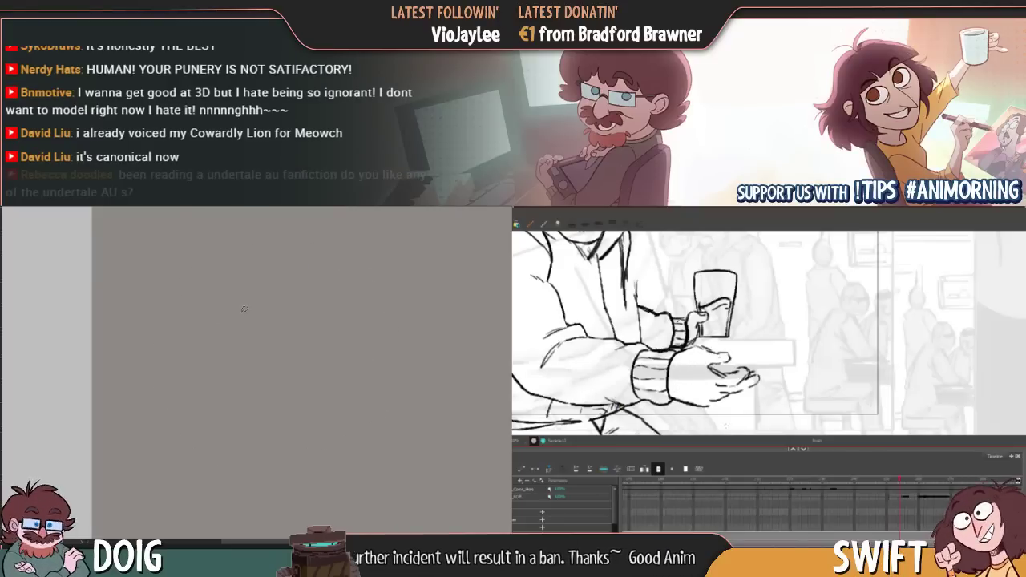
mouse_move(227, 318)
mouse_down()
mouse_move(238, 360)
mouse_move(301, 325)
mouse_move(254, 346)
mouse_up()
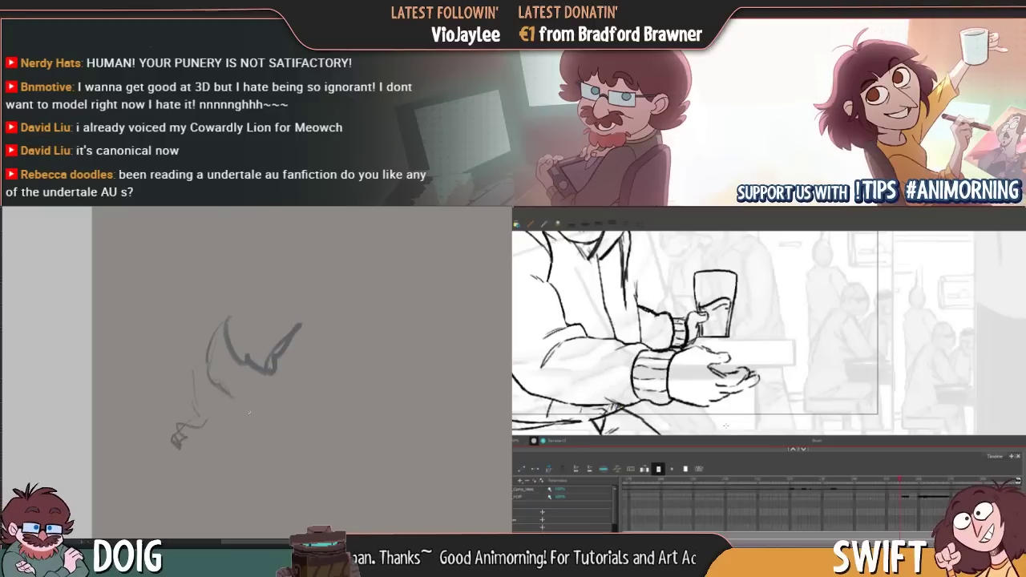
mouse_move(286, 402)
mouse_down()
mouse_move(240, 349)
mouse_move(274, 360)
mouse_move(213, 356)
mouse_move(255, 389)
mouse_up()
mouse_move(240, 331)
mouse_down()
mouse_move(268, 374)
mouse_move(255, 400)
mouse_move(306, 404)
mouse_move(296, 435)
mouse_move(264, 446)
mouse_up()
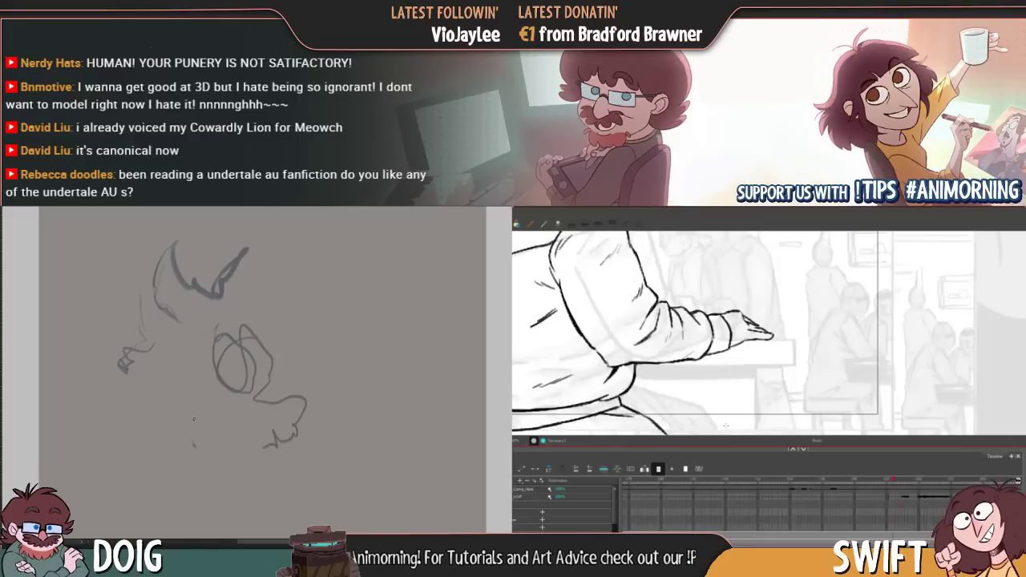
Sketch a bent leg with its foot and a second leg extending down to a circled ankle
mouse_move(192, 415)
mouse_down()
mouse_move(159, 472)
mouse_move(184, 487)
mouse_move(152, 470)
mouse_move(184, 479)
mouse_up()
drag(205, 435, 186, 421)
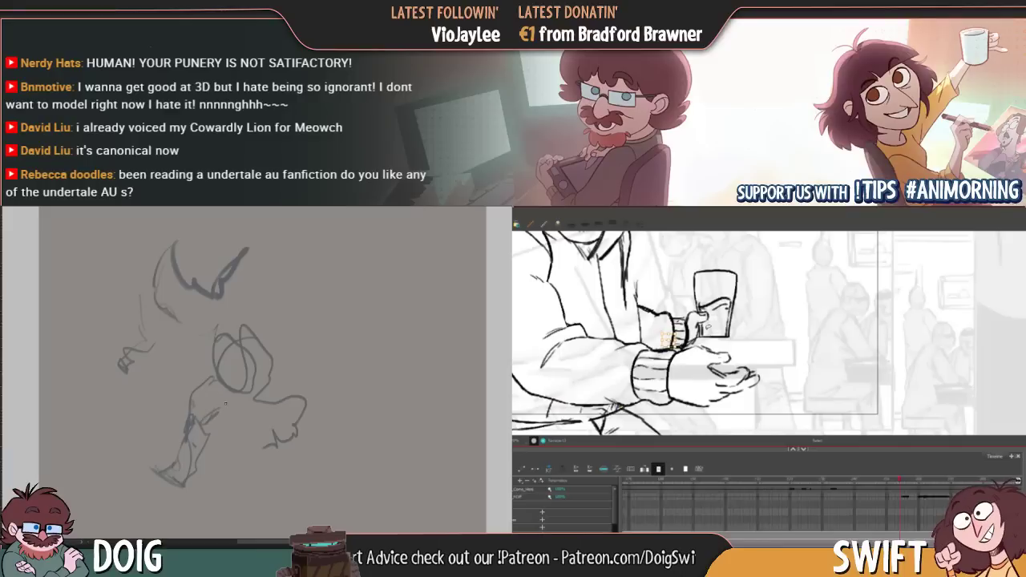
drag(255, 393, 277, 396)
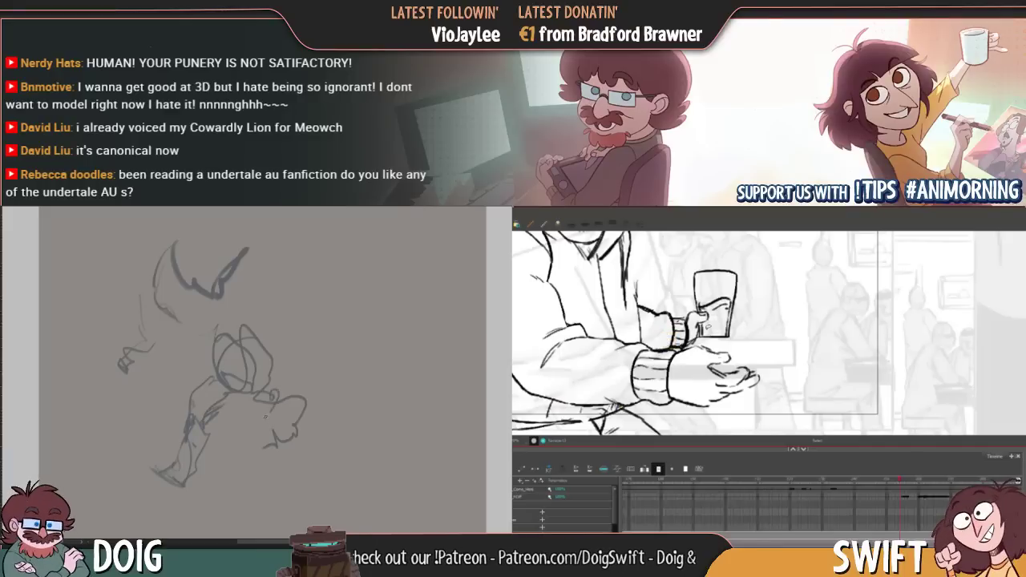
scroll(245, 394, down, 2)
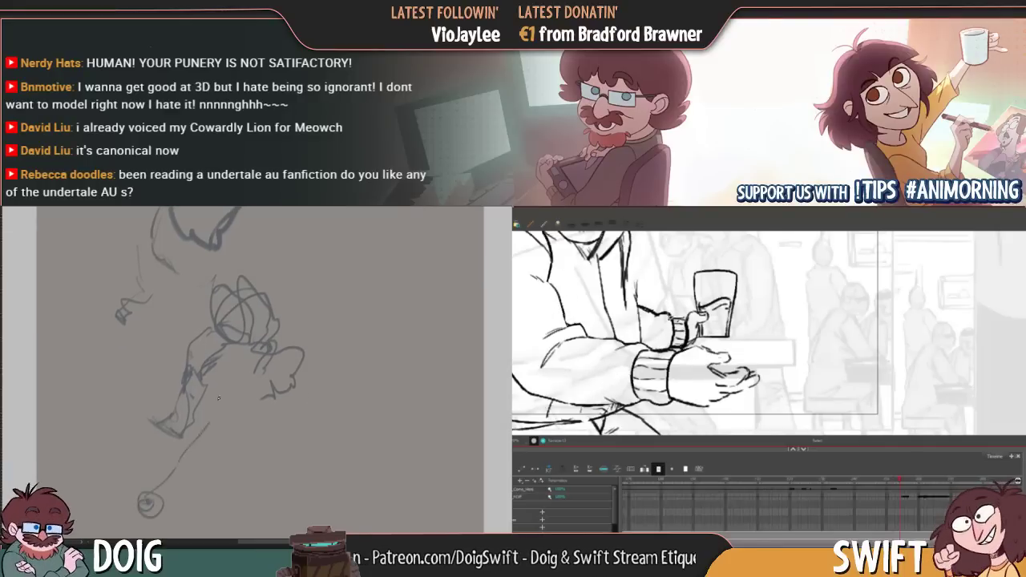
drag(219, 399, 258, 344)
drag(282, 384, 251, 403)
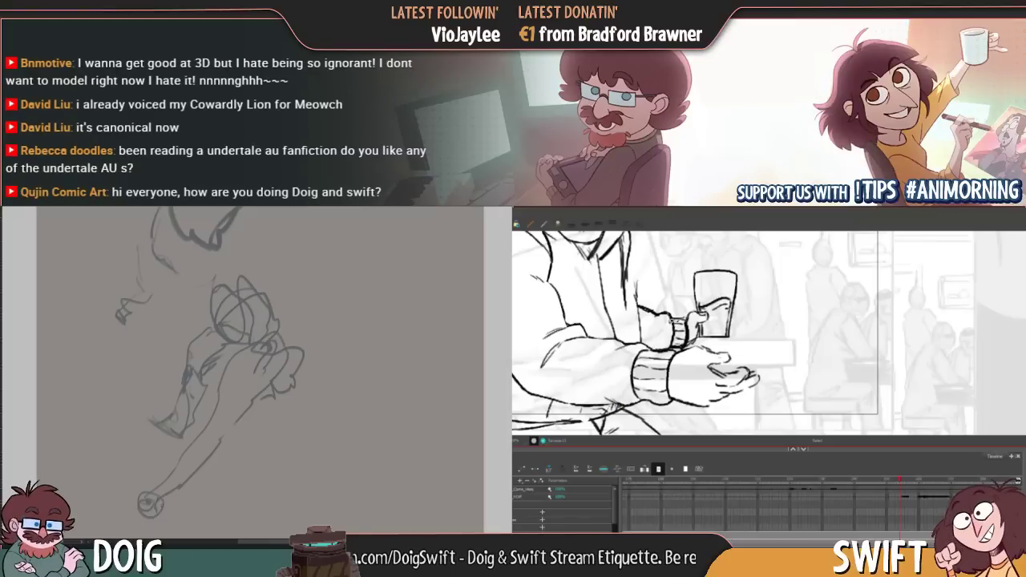
Select the line where the man's front cuff meets the hand and undo the last change
scroll(240, 369, up, 2)
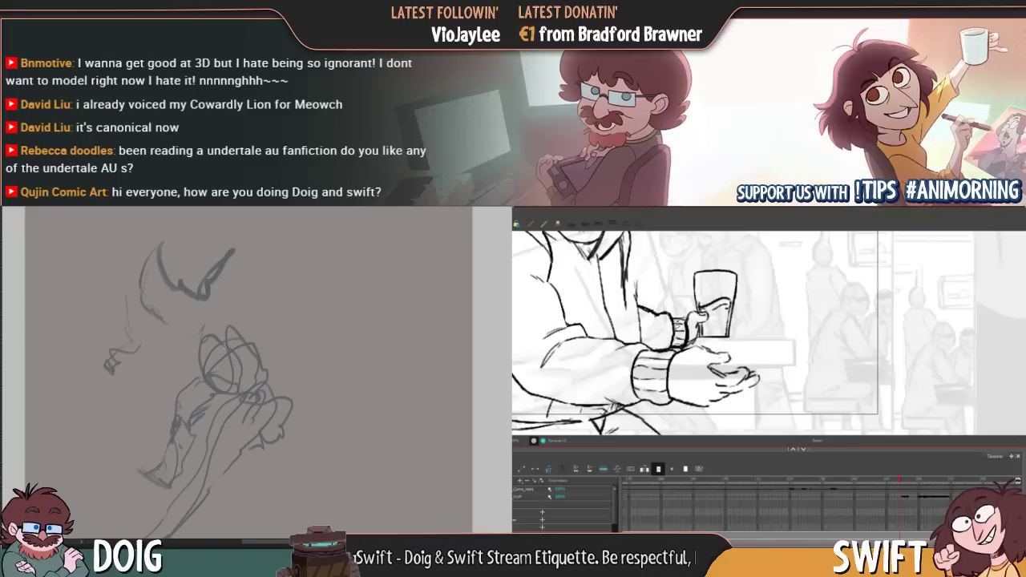
scroll(225, 367, down, 1)
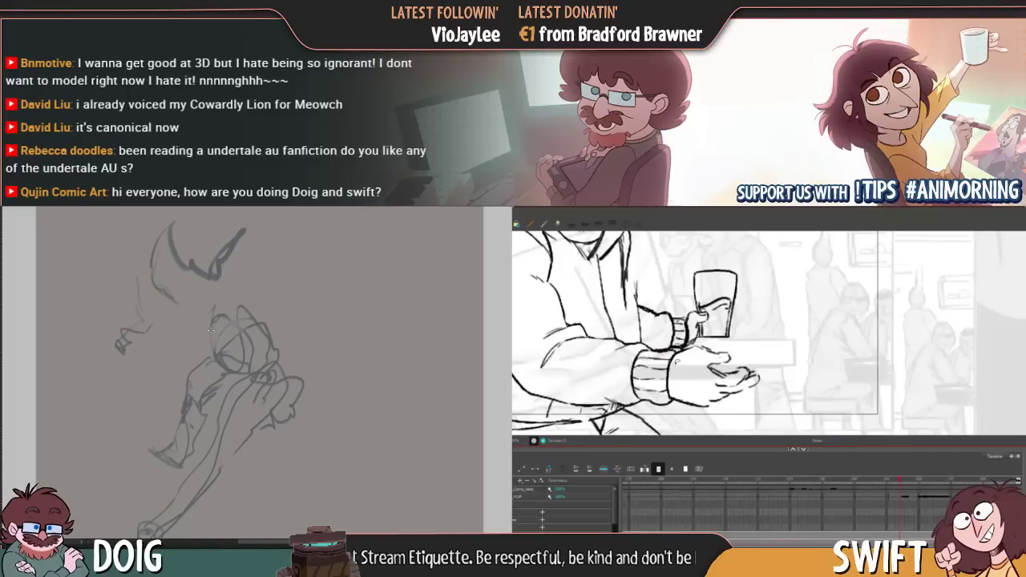
drag(670, 351, 666, 387)
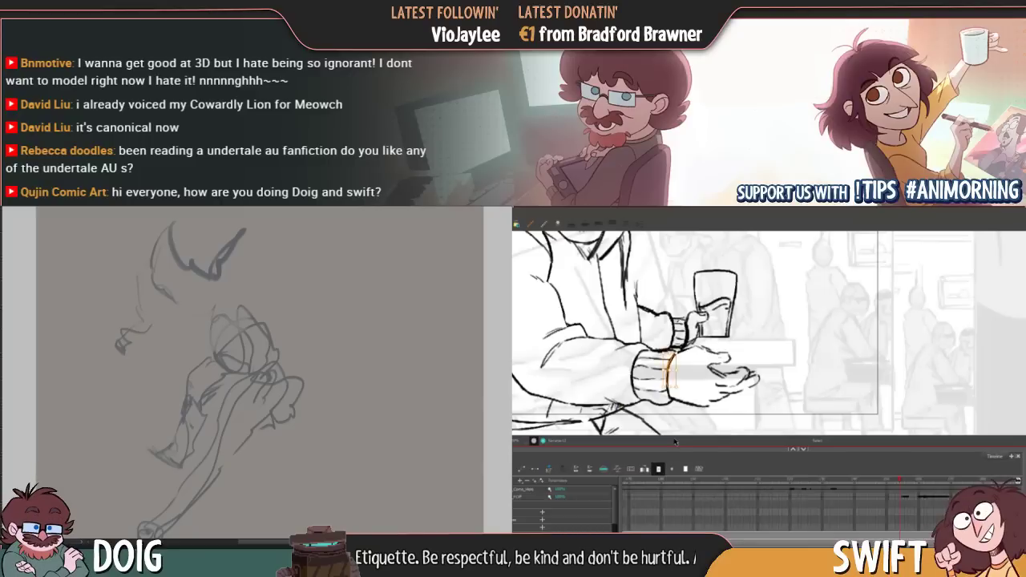
key(ctrl+z)
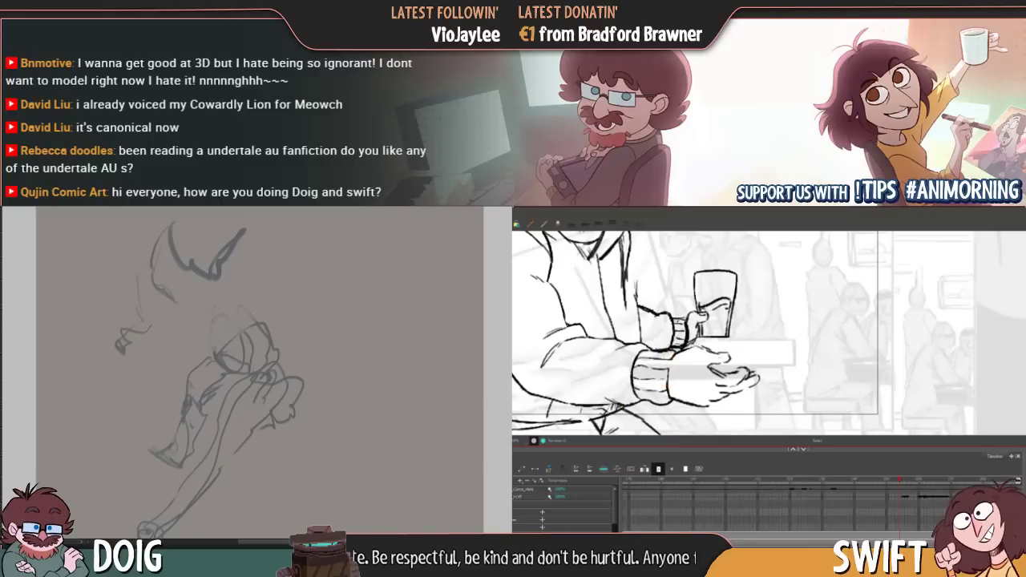
Compare the man's adjacent frames and refine the sketched figure's hip and upper-leg contours
key(f)
key(g)
drag(273, 364, 270, 341)
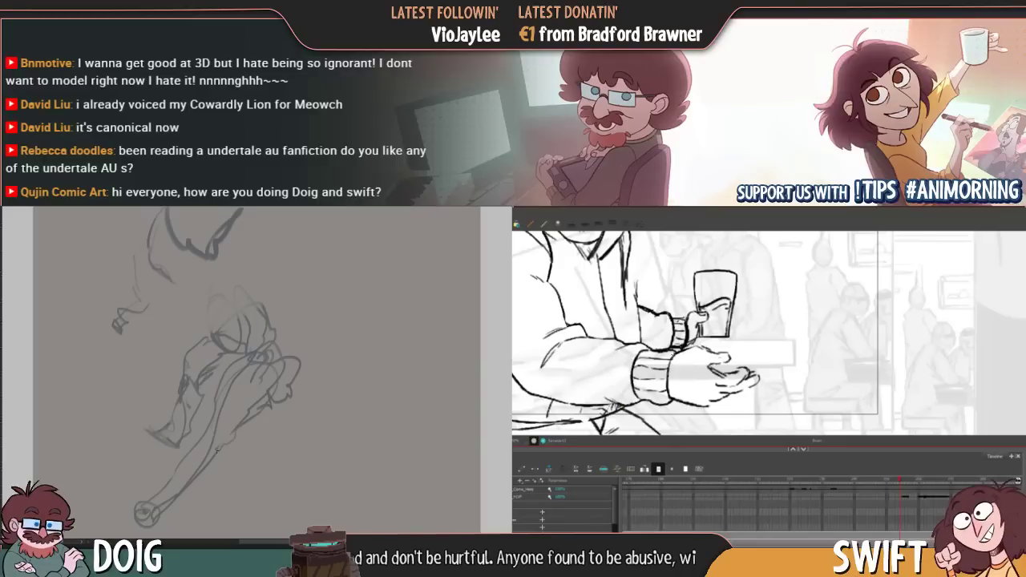
drag(241, 361, 267, 308)
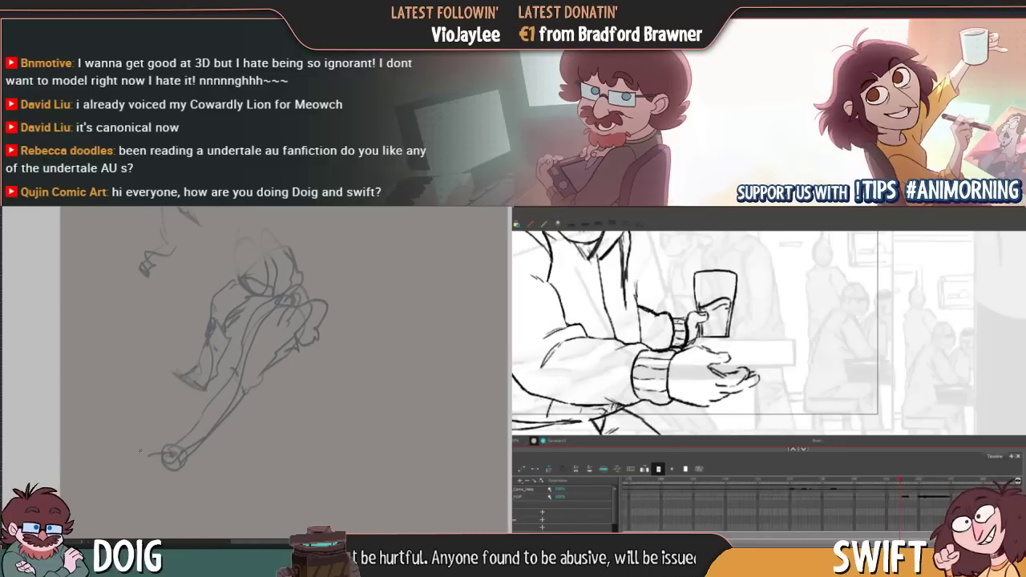
Sketch a pointed foot around the extended leg's ankle circle while flipping between the man's frames
key(f)
mouse_move(146, 450)
mouse_down()
mouse_move(128, 471)
mouse_move(160, 484)
mouse_up()
key(g)
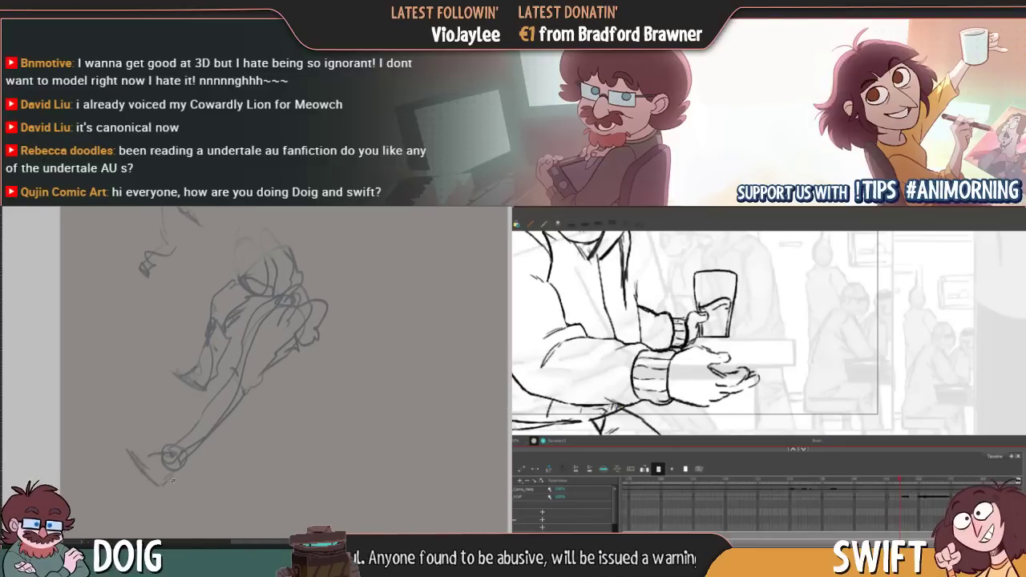
drag(195, 440, 176, 472)
key(f)
key(g)
drag(206, 396, 168, 454)
Refine the knee and calf lines of both sketched legs while checking the man's line art across frames
key(f)
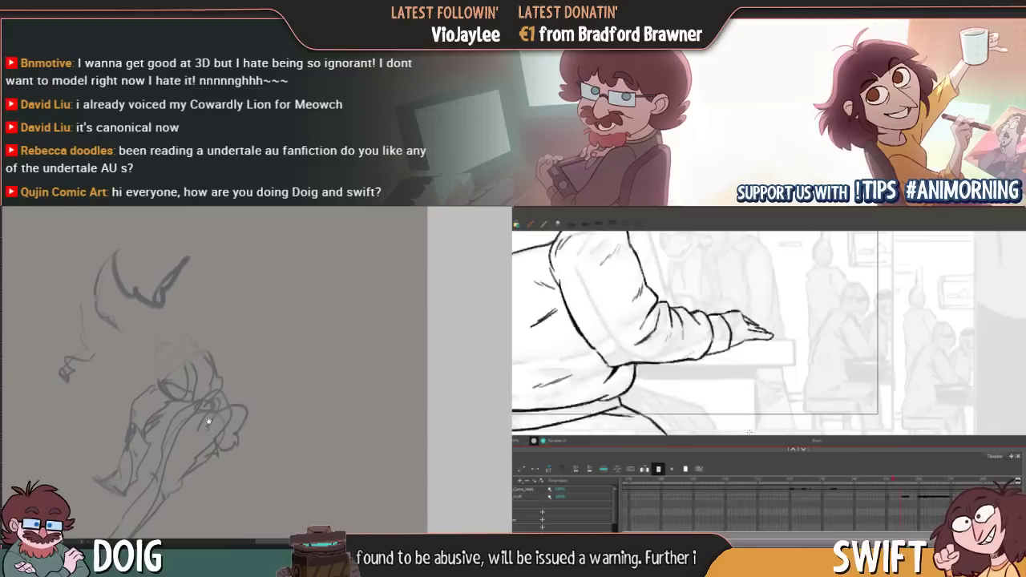
key(g)
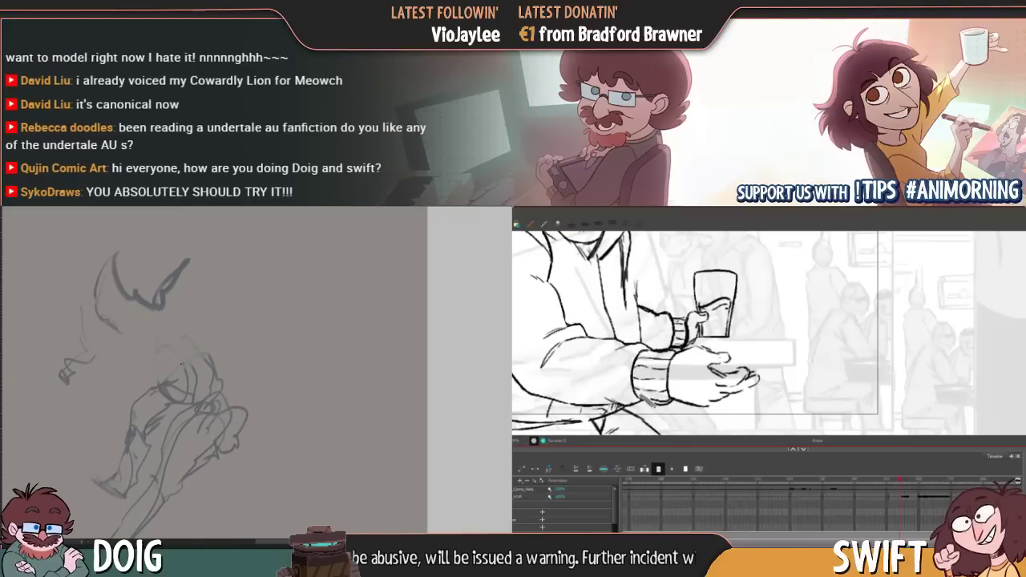
drag(233, 379, 295, 325)
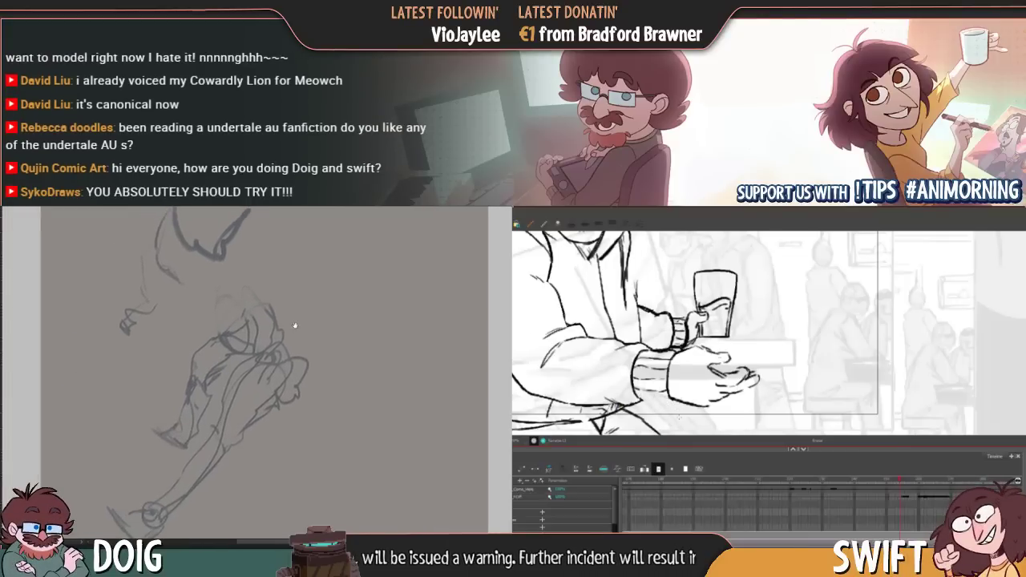
key(f)
key(g)
drag(220, 412, 227, 401)
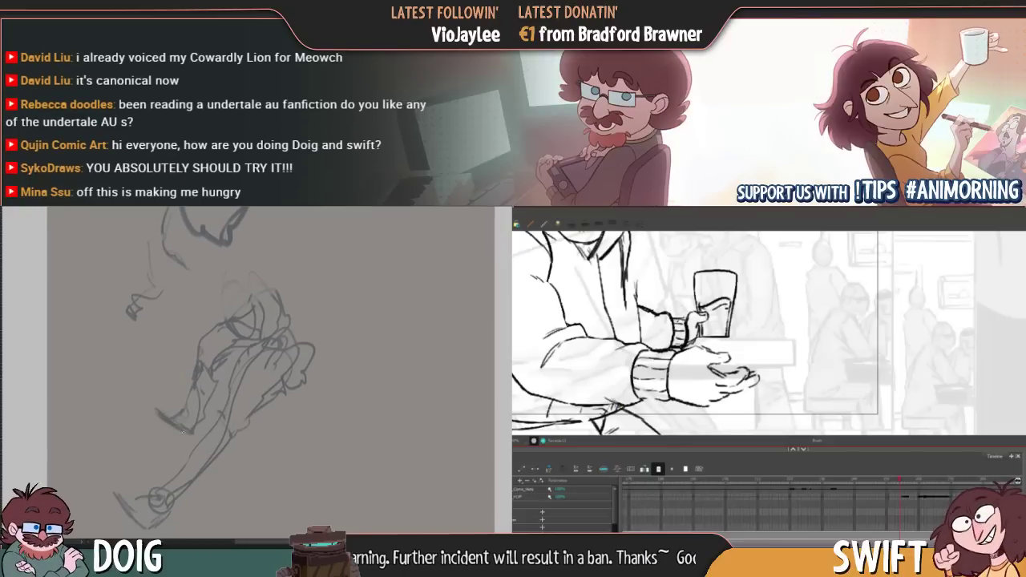
drag(200, 437, 249, 370)
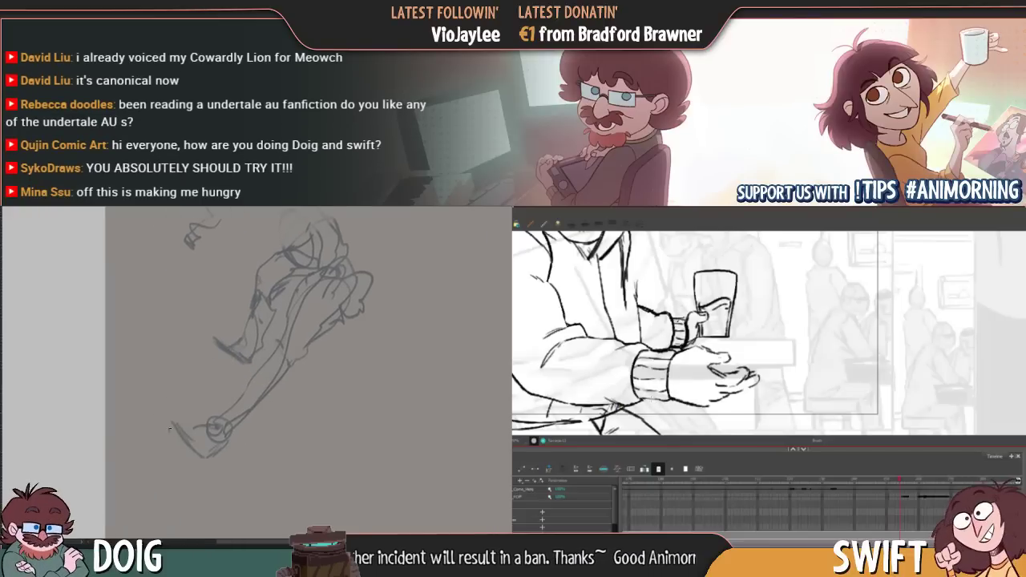
Sketch the reclining figure's torso and rounded shoulder, connecting them to the hips
mouse_move(354, 255)
mouse_down()
mouse_move(250, 380)
mouse_move(256, 366)
mouse_move(263, 392)
mouse_up()
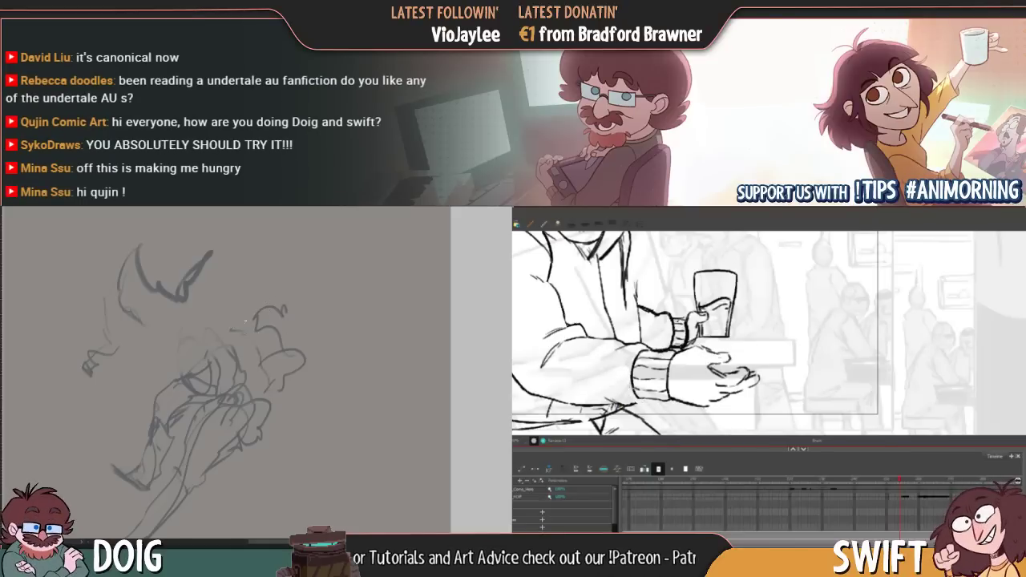
drag(260, 378, 257, 289)
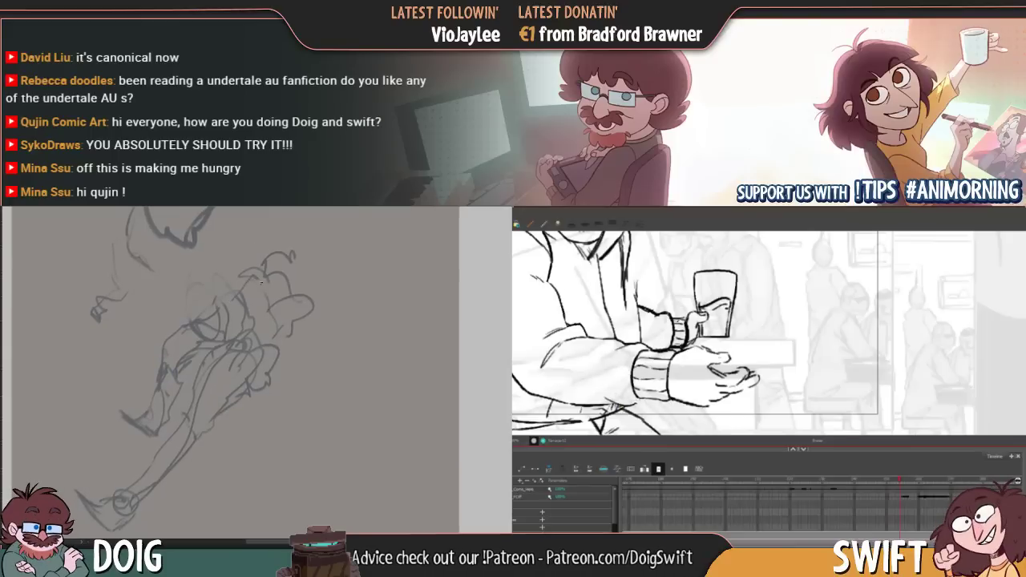
drag(253, 335, 236, 368)
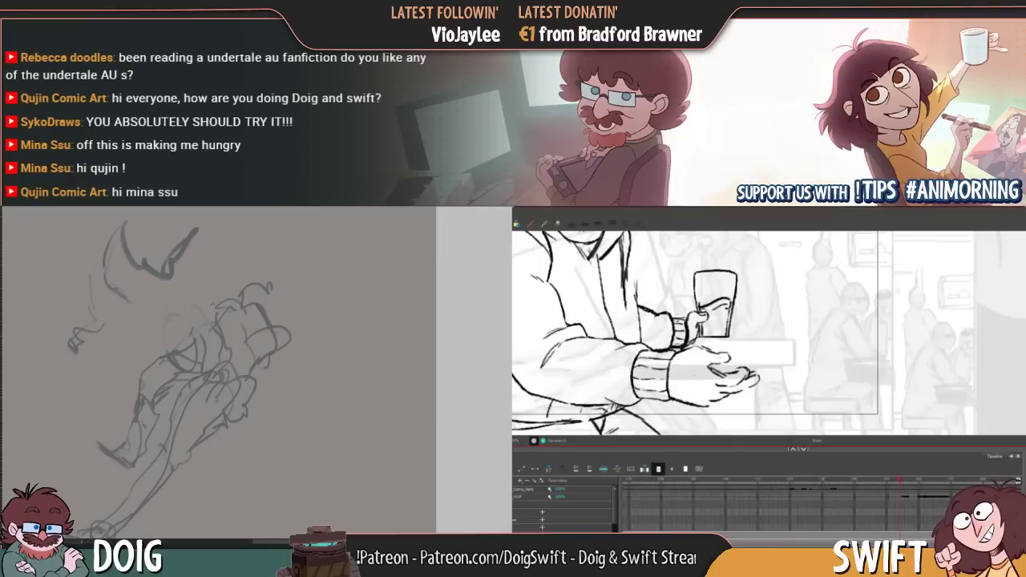
Strengthen the torso's upper contour, add a hooked line beside the legs, and check the seated man's upper body across frames
mouse_move(674, 265)
mouse_down()
mouse_move(658, 333)
mouse_move(666, 327)
mouse_up()
drag(254, 300, 240, 343)
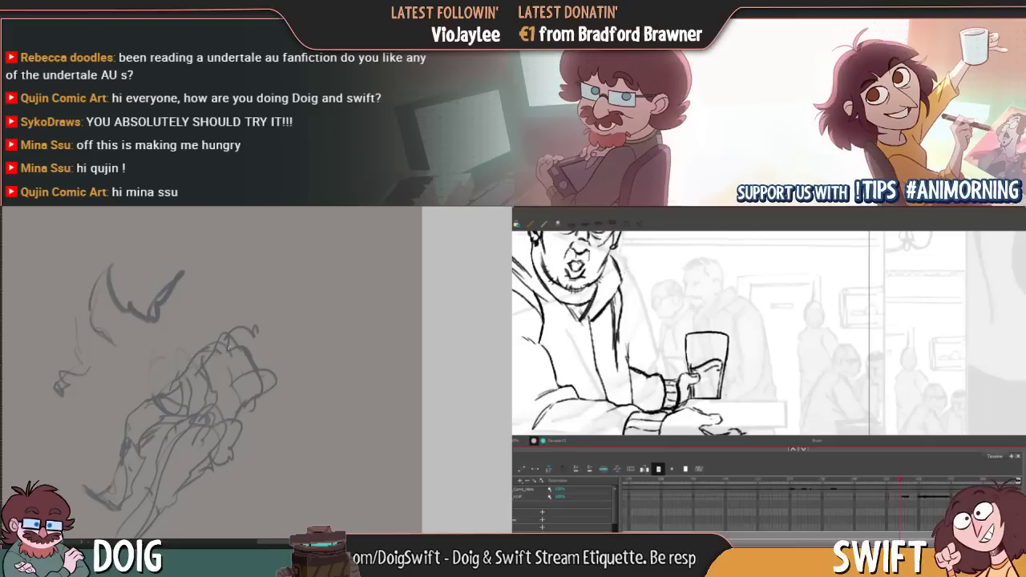
key(comma)
key(period)
drag(230, 428, 248, 317)
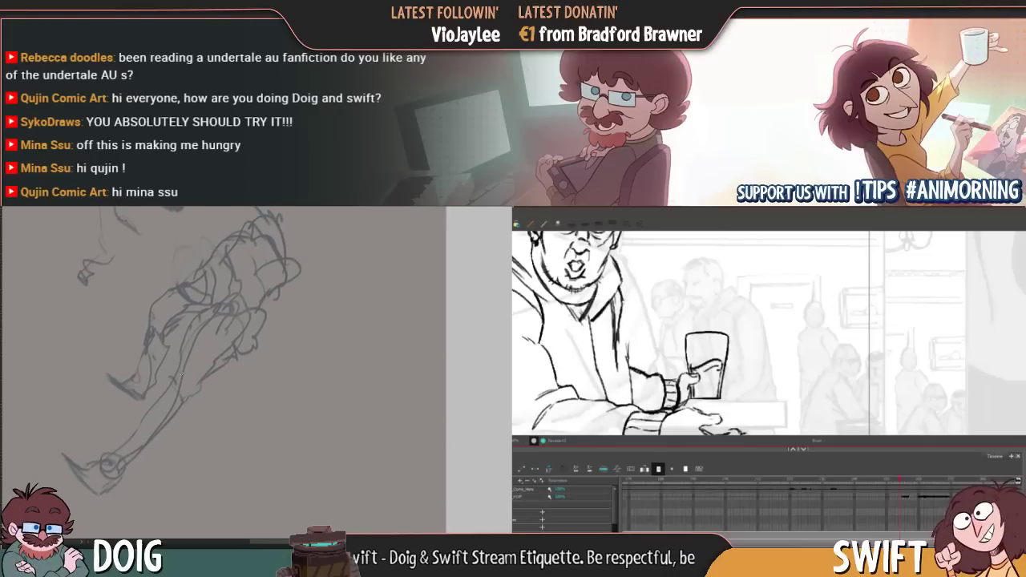
scroll(202, 364, down, 2)
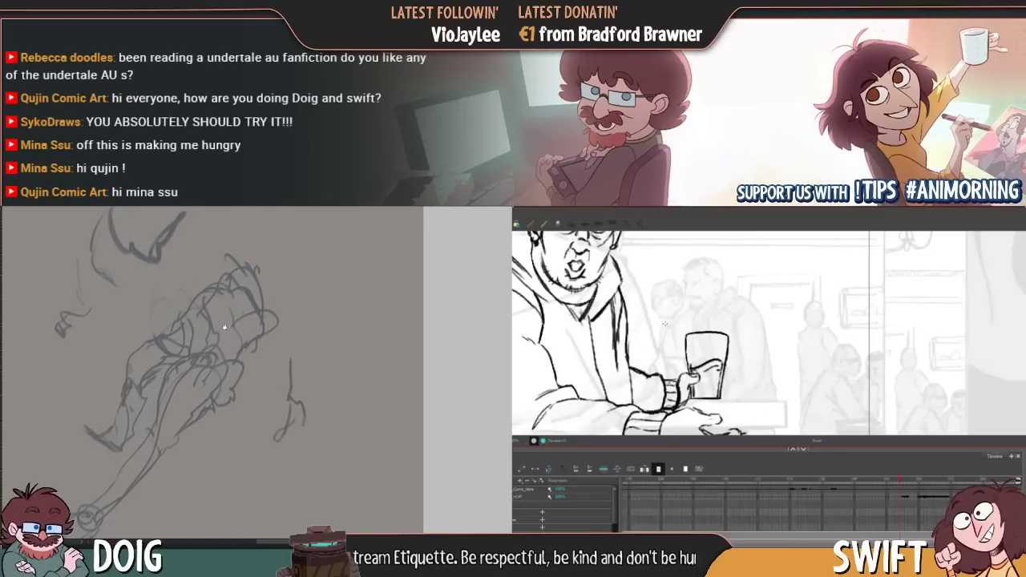
scroll(224, 326, up, 2)
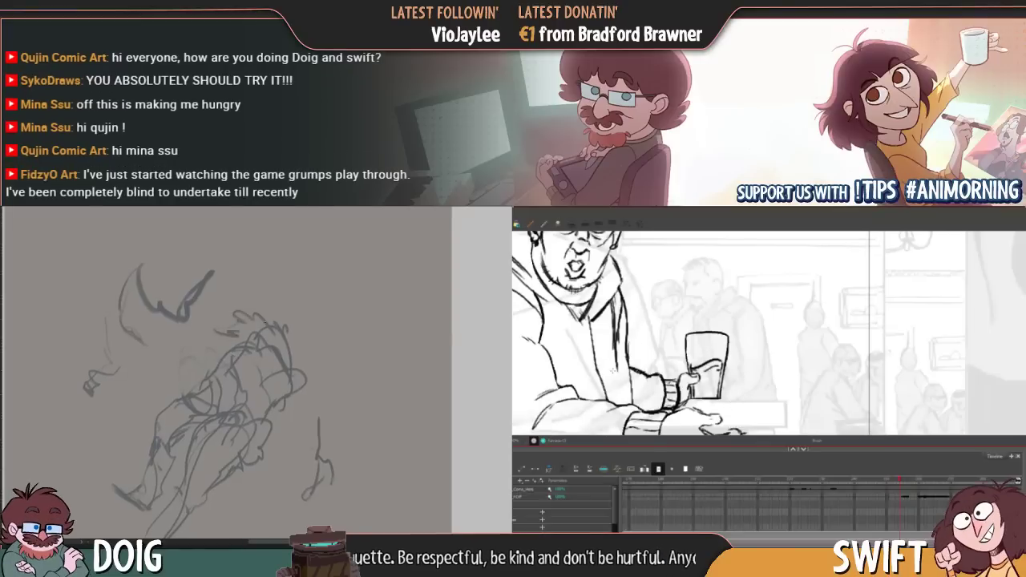
Sketch the leaning figure's head and hair, the arm reaching down and the arm stretched out to the side
mouse_move(290, 312)
mouse_down()
mouse_move(321, 314)
mouse_move(330, 336)
mouse_up()
mouse_move(330, 340)
mouse_down()
mouse_move(299, 367)
mouse_move(327, 359)
mouse_move(327, 332)
mouse_up()
mouse_move(304, 329)
mouse_down()
mouse_move(319, 293)
mouse_move(339, 320)
mouse_move(312, 322)
mouse_up()
mouse_move(327, 362)
mouse_down()
mouse_move(268, 304)
mouse_move(300, 380)
mouse_up()
drag(285, 324, 300, 367)
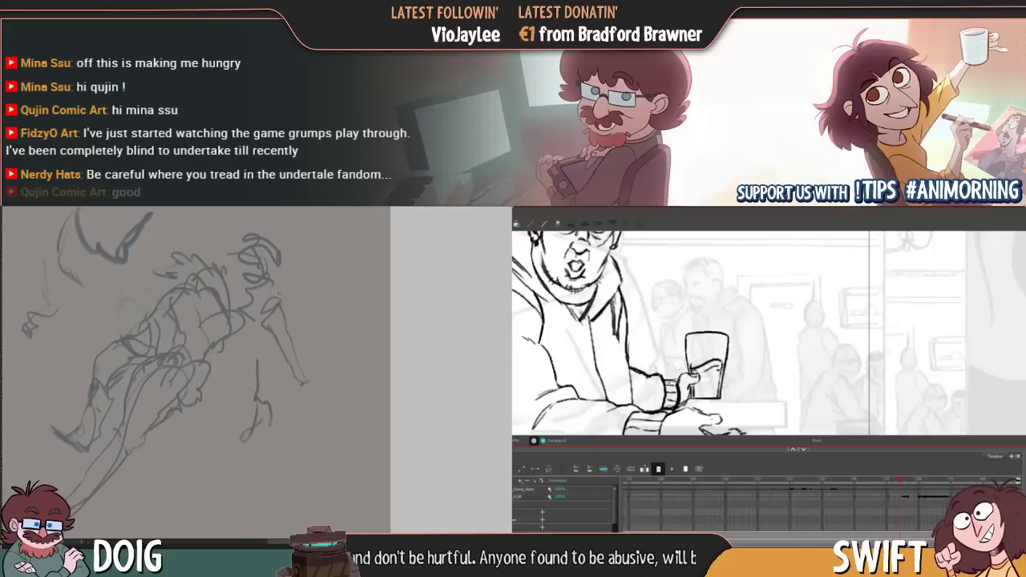
drag(193, 296, 240, 330)
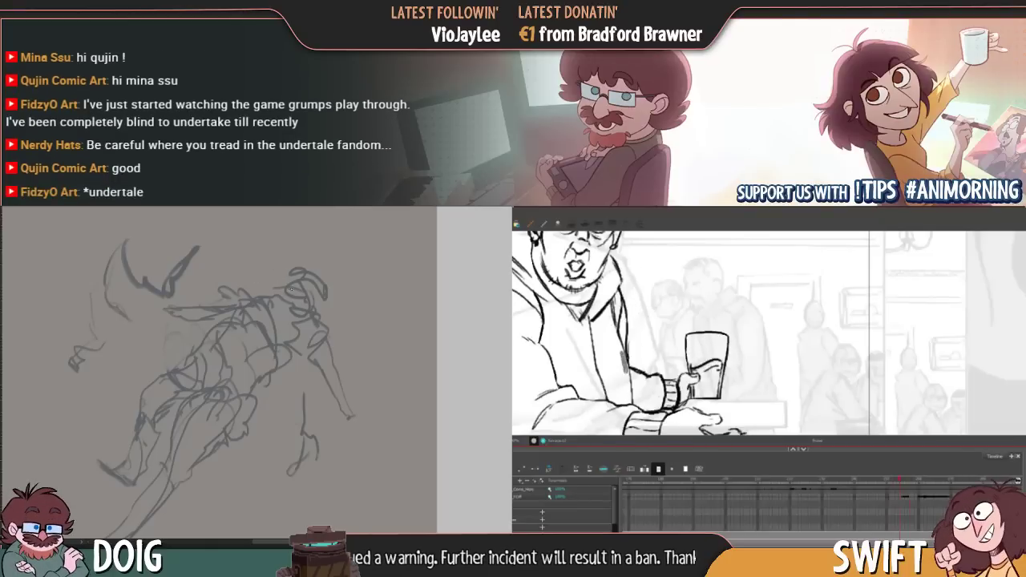
Try a new outer sleeve line on the man holding the glass
key(ctrl+z)
drag(628, 334, 632, 362)
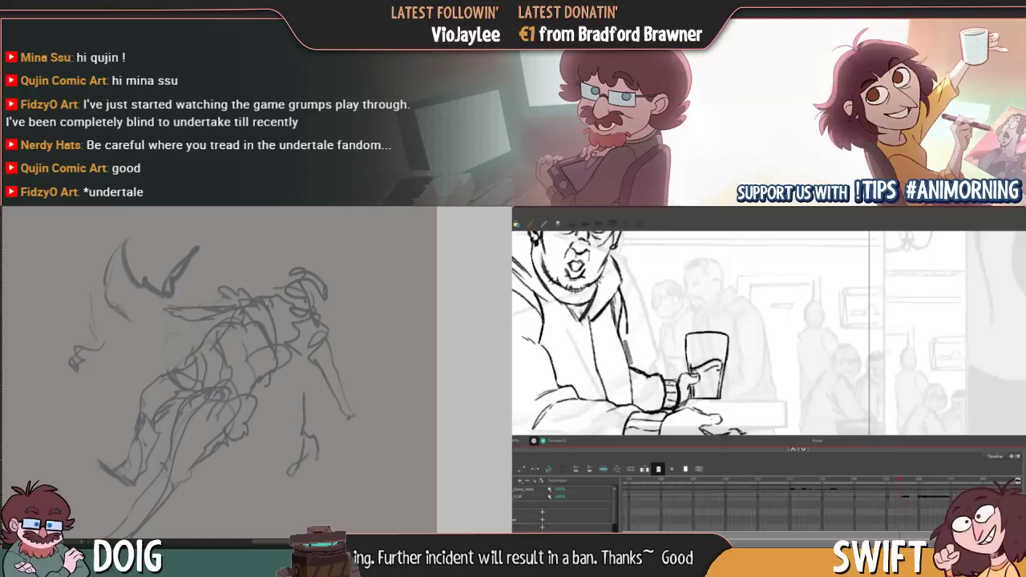
Sketch a tall rounded shape with a pointed tuft above the leaning figure's hair
drag(268, 311, 247, 337)
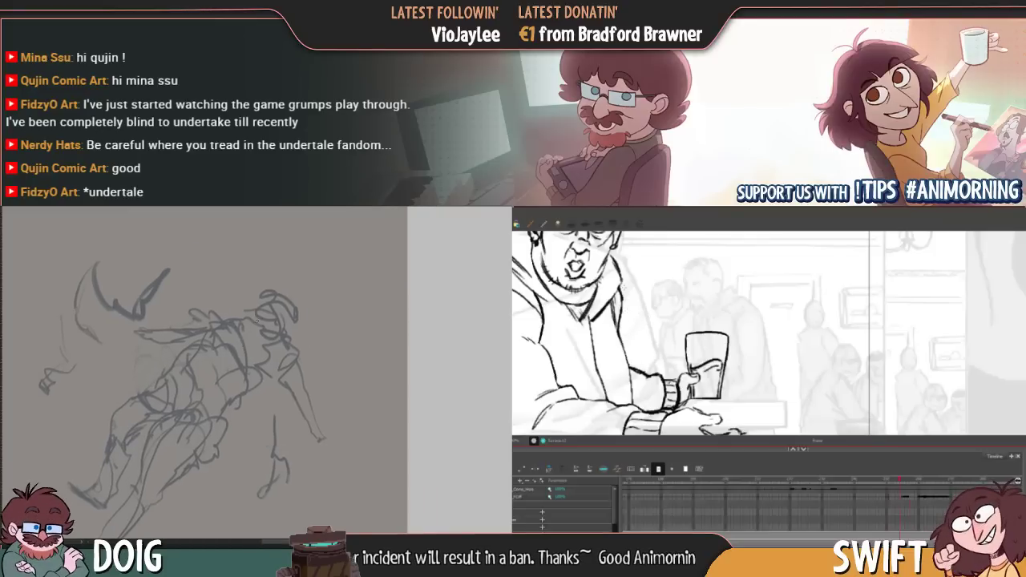
drag(296, 281, 303, 312)
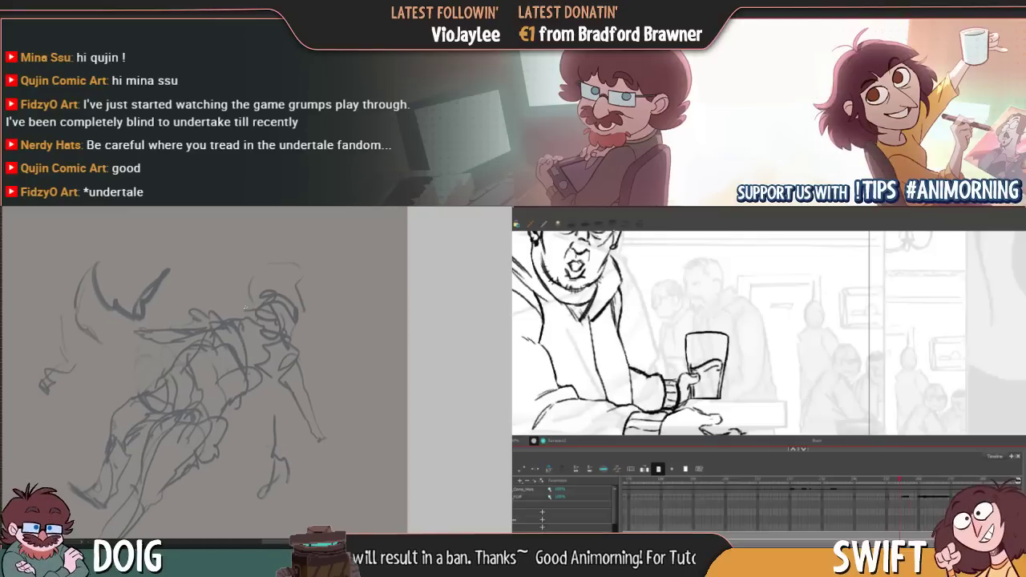
mouse_move(250, 281)
mouse_down()
mouse_move(252, 303)
mouse_move(237, 316)
mouse_move(255, 261)
mouse_up()
mouse_move(256, 255)
mouse_down()
mouse_move(290, 249)
mouse_move(265, 250)
mouse_move(297, 275)
mouse_up()
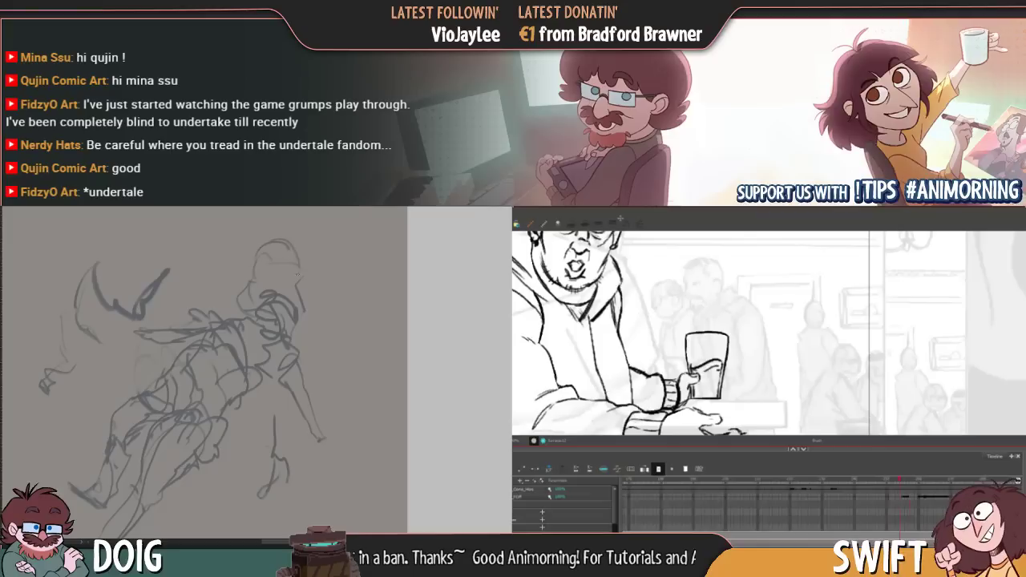
mouse_move(277, 230)
mouse_down()
mouse_move(257, 241)
mouse_move(302, 299)
mouse_up()
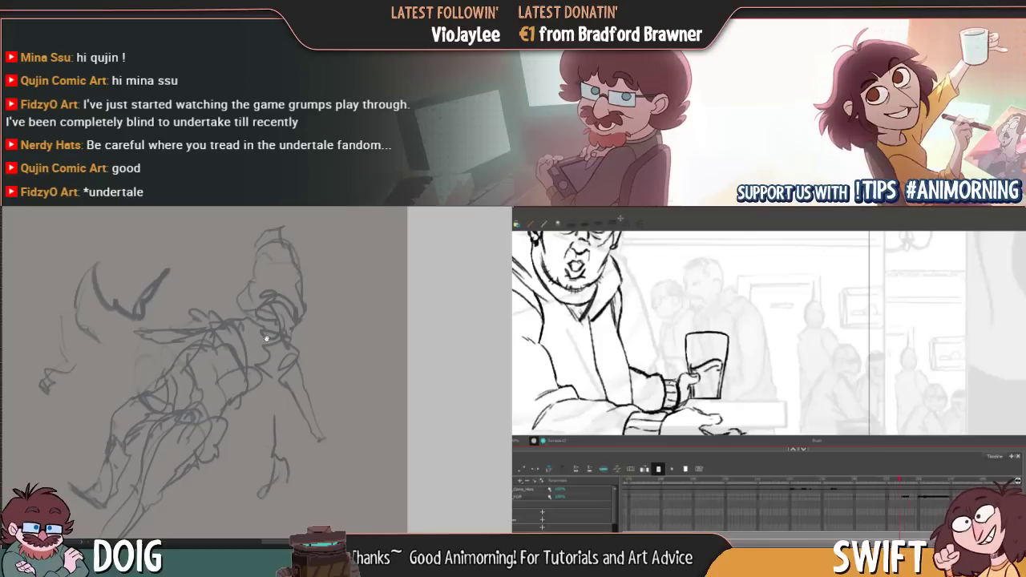
Refine the chest lines and sketch a rounded head shape above the shoulder of the outstretched arm
mouse_move(233, 367)
mouse_down()
mouse_move(258, 307)
mouse_move(248, 311)
mouse_up()
drag(229, 354, 206, 375)
key(comma)
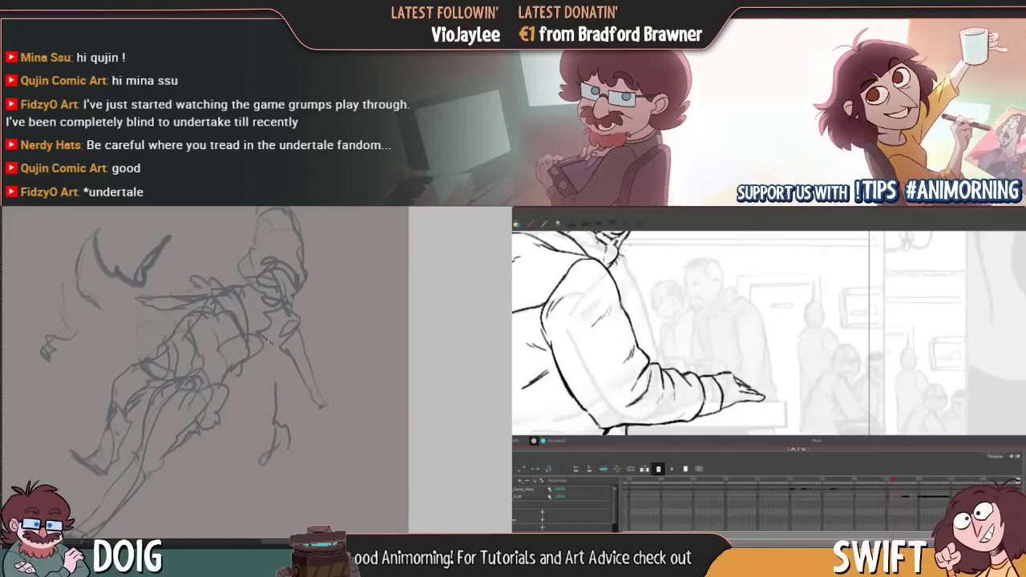
key(period)
mouse_move(263, 353)
mouse_down()
mouse_move(279, 345)
mouse_move(265, 355)
mouse_up()
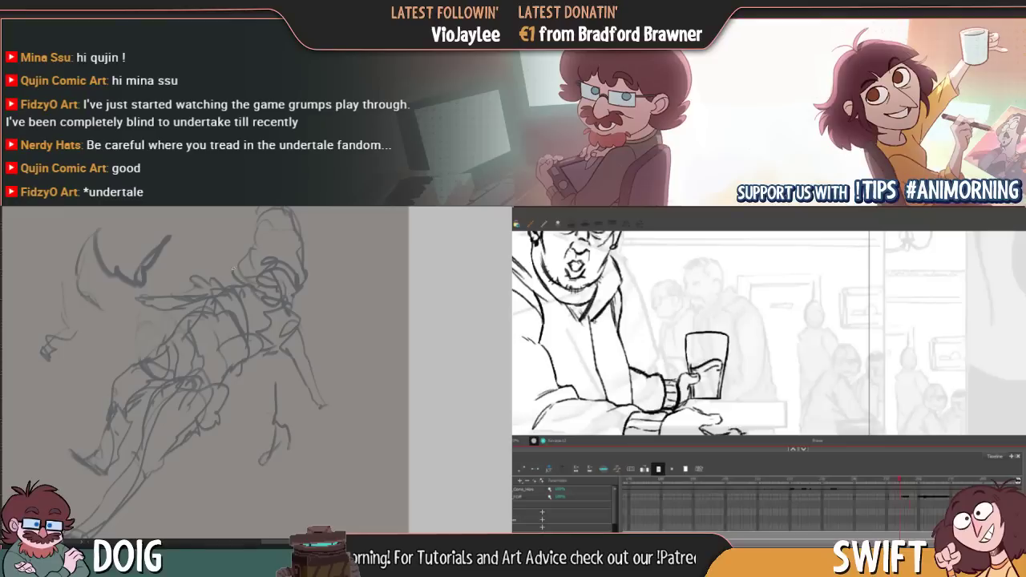
mouse_move(236, 267)
mouse_down()
mouse_move(196, 259)
mouse_move(237, 271)
mouse_up()
Compare the man's drawing with the previous one, and add side and waist contours to the figure sketch
key(comma)
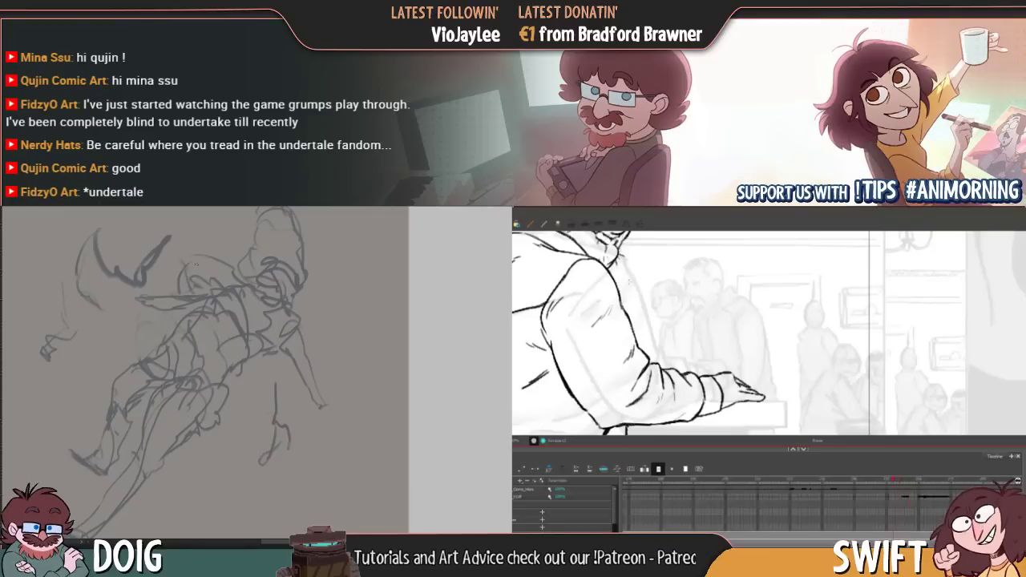
key(period)
key(comma)
key(period)
drag(304, 327, 289, 305)
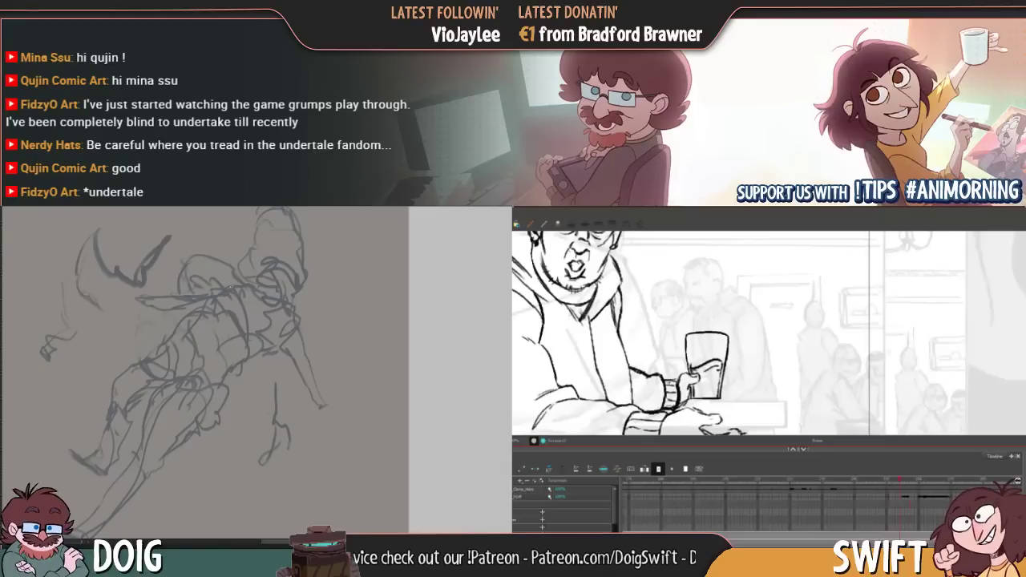
mouse_move(273, 307)
mouse_down()
mouse_move(300, 325)
mouse_move(300, 351)
mouse_move(284, 319)
mouse_move(297, 349)
mouse_up()
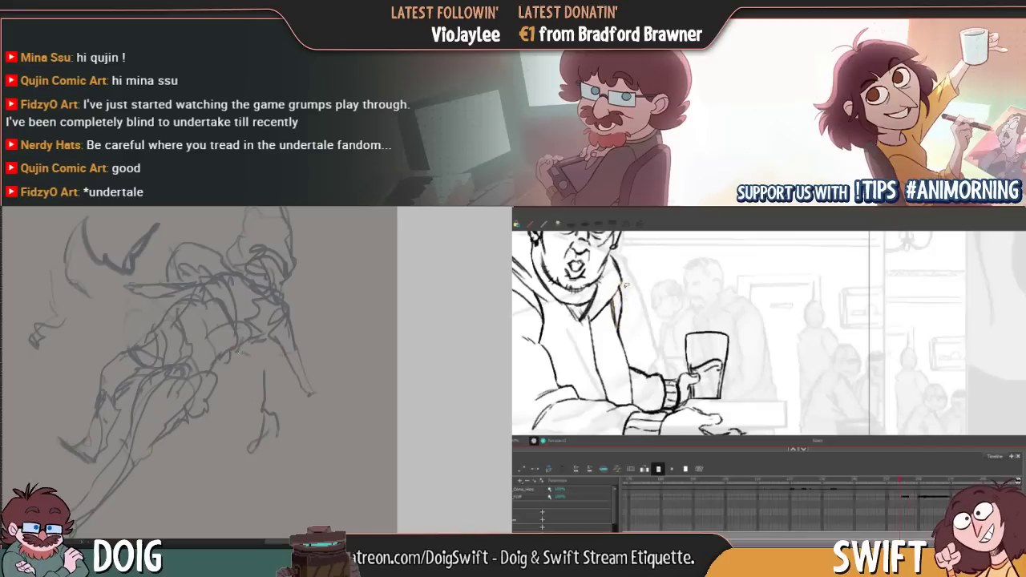
drag(237, 351, 286, 356)
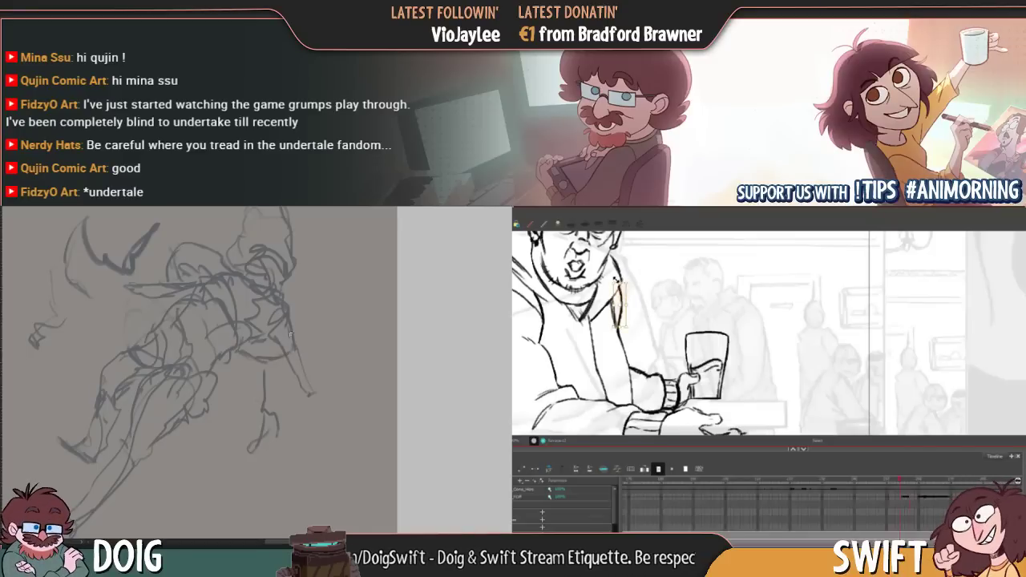
Sketch the hand and spread fingers at the end of the figure's lowered arm
mouse_move(260, 307)
mouse_down()
mouse_move(240, 288)
mouse_move(276, 376)
mouse_move(302, 403)
mouse_move(288, 405)
mouse_move(302, 412)
mouse_up()
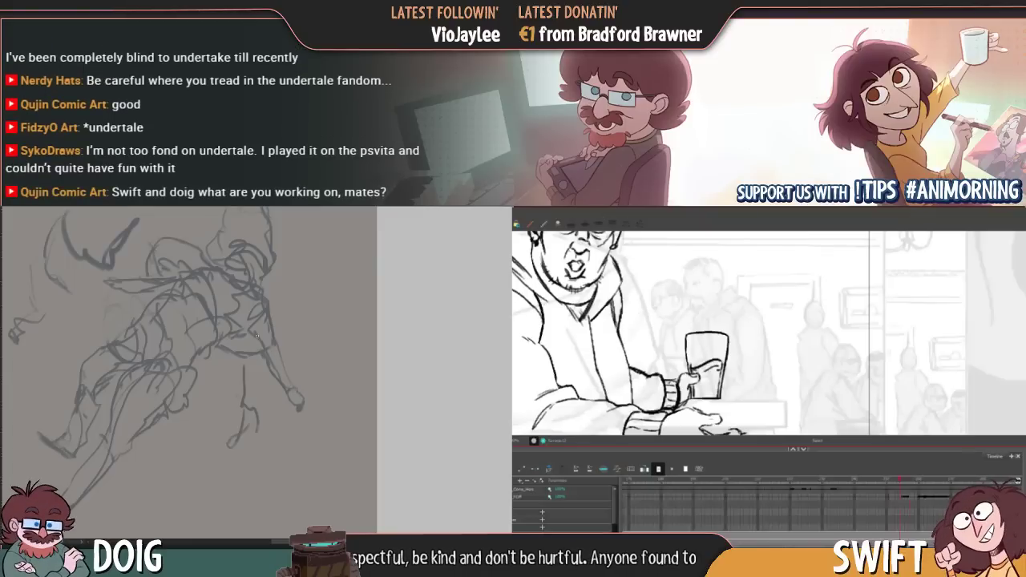
scroll(282, 370, down, 2)
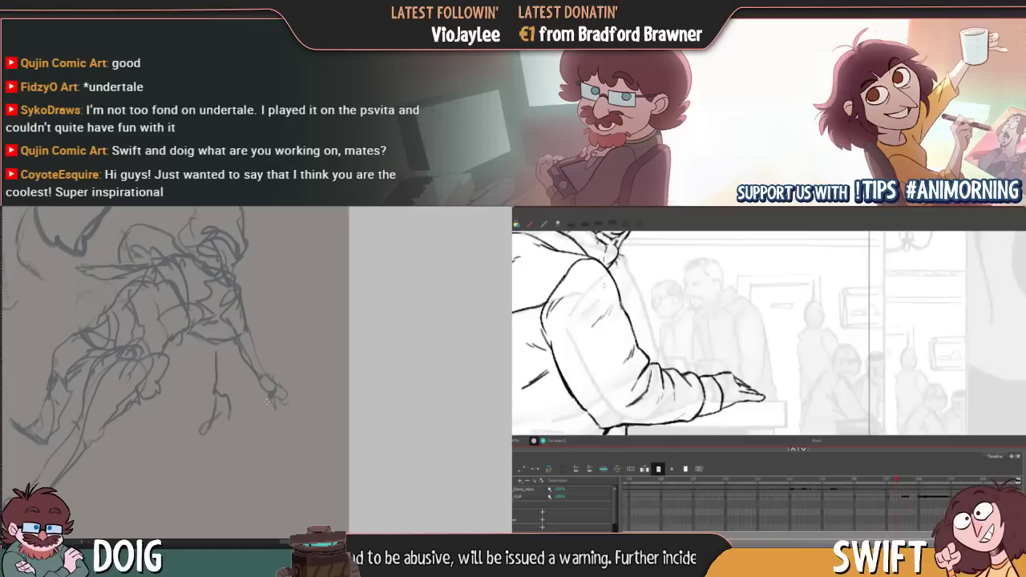
key(period)
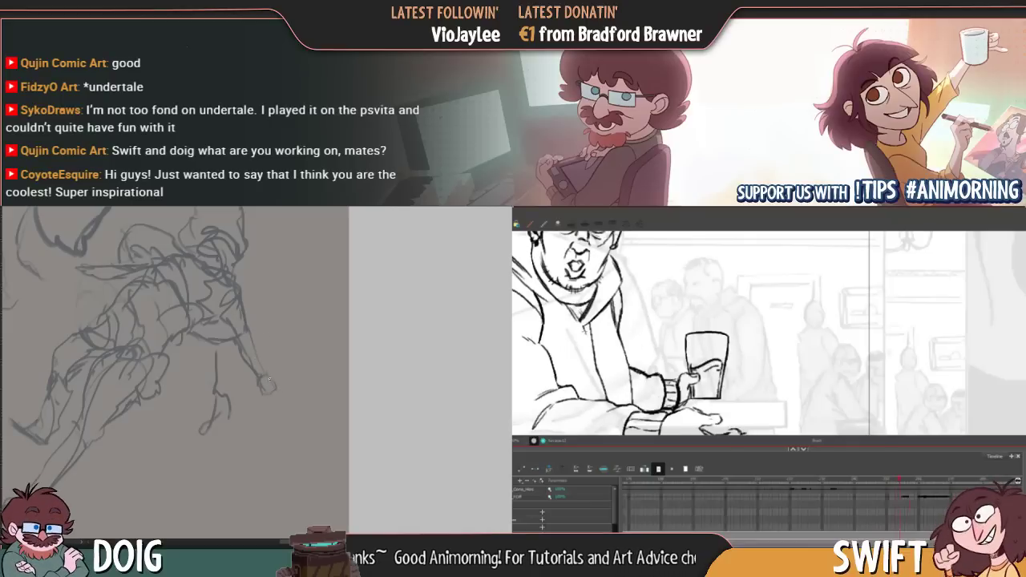
mouse_move(265, 370)
mouse_down()
mouse_move(251, 407)
mouse_move(226, 377)
mouse_up()
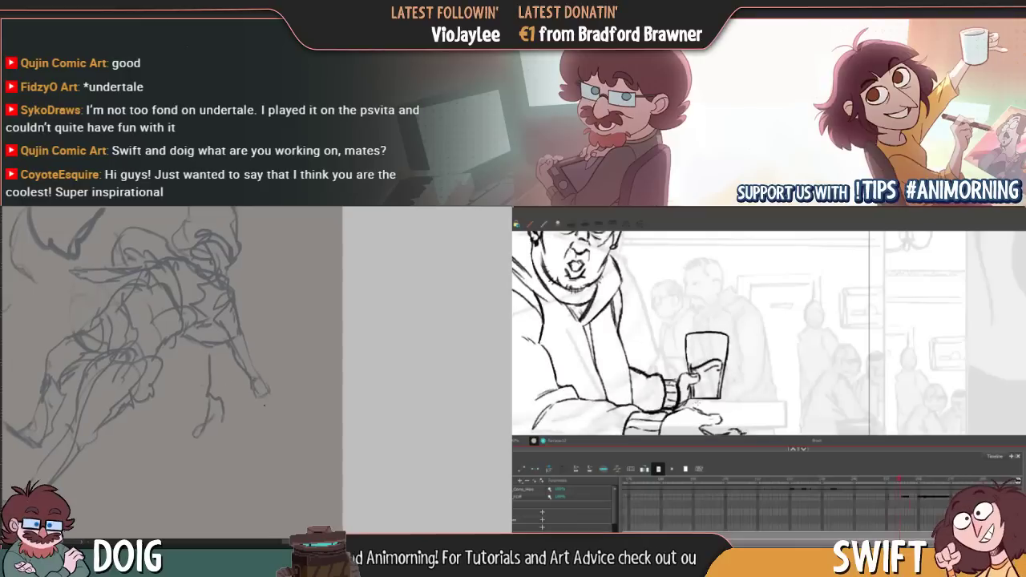
mouse_move(585, 334)
mouse_down()
mouse_move(591, 322)
mouse_move(600, 362)
mouse_up()
key(ctrl+z)
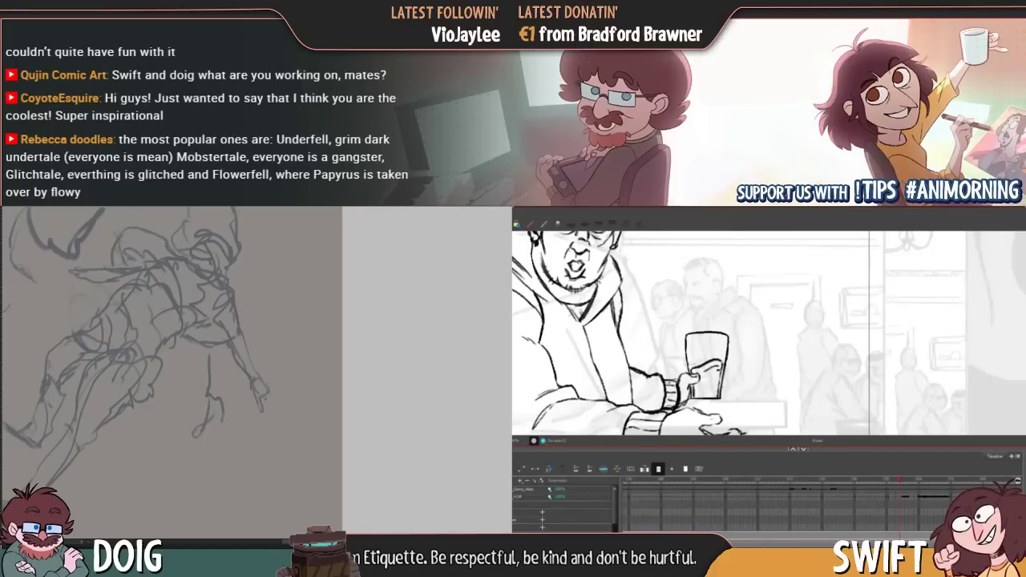
drag(158, 307, 254, 385)
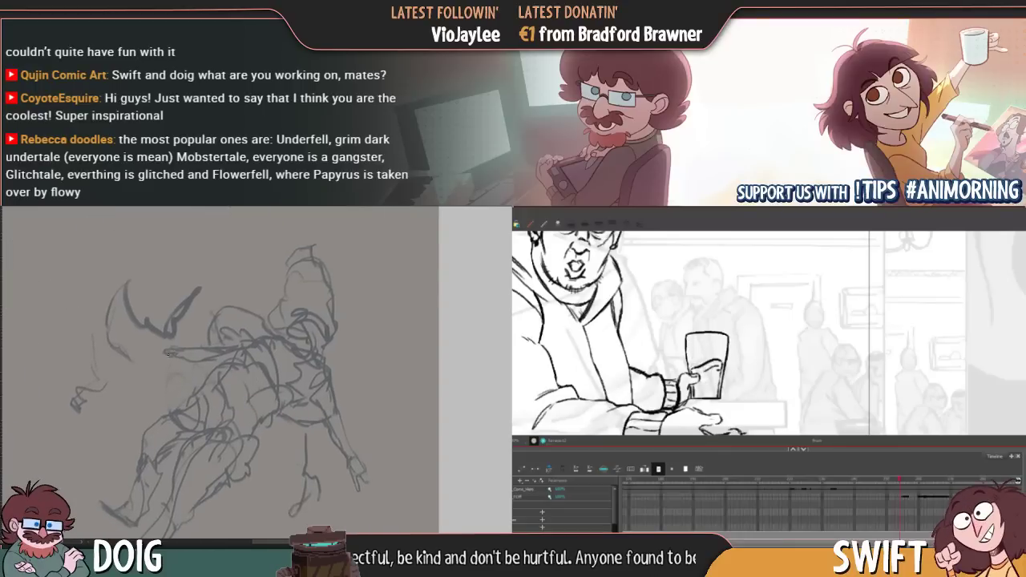
drag(178, 357, 214, 348)
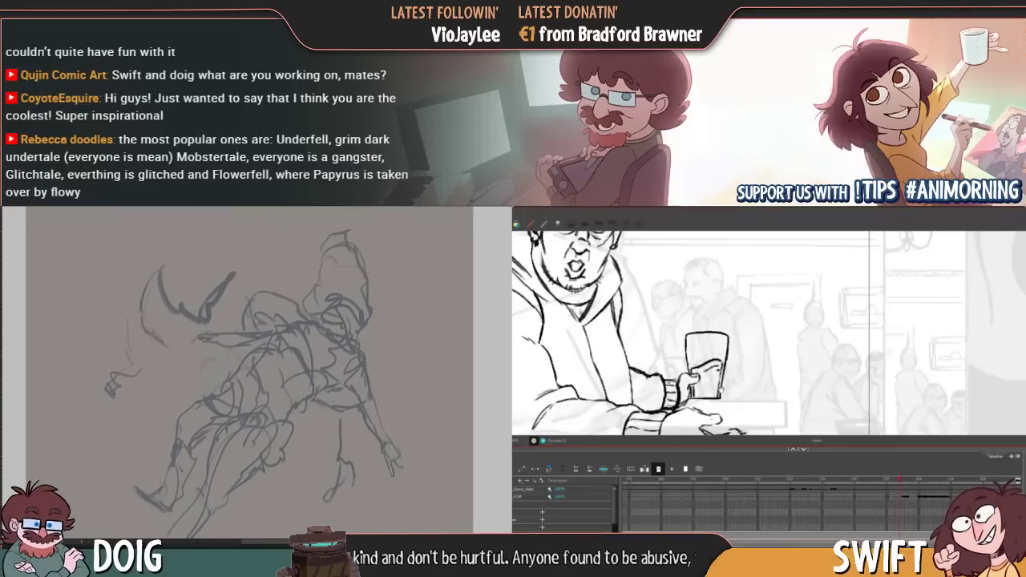
Refine the outstretched arm and its hand in the figure sketch
mouse_move(202, 343)
mouse_down()
mouse_move(214, 363)
mouse_move(276, 352)
mouse_up()
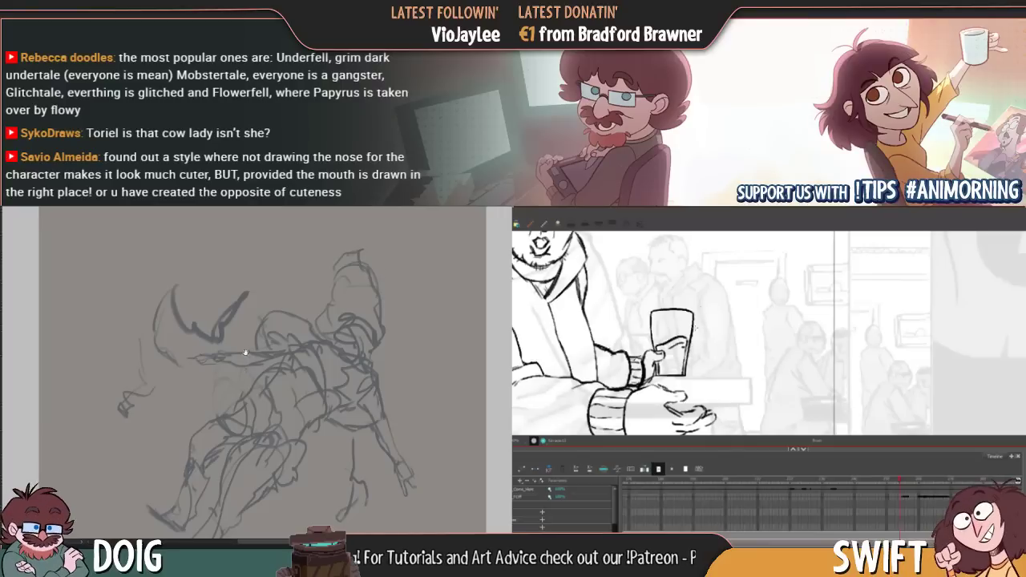
mouse_move(245, 351)
mouse_down()
mouse_move(194, 377)
mouse_move(234, 336)
mouse_up()
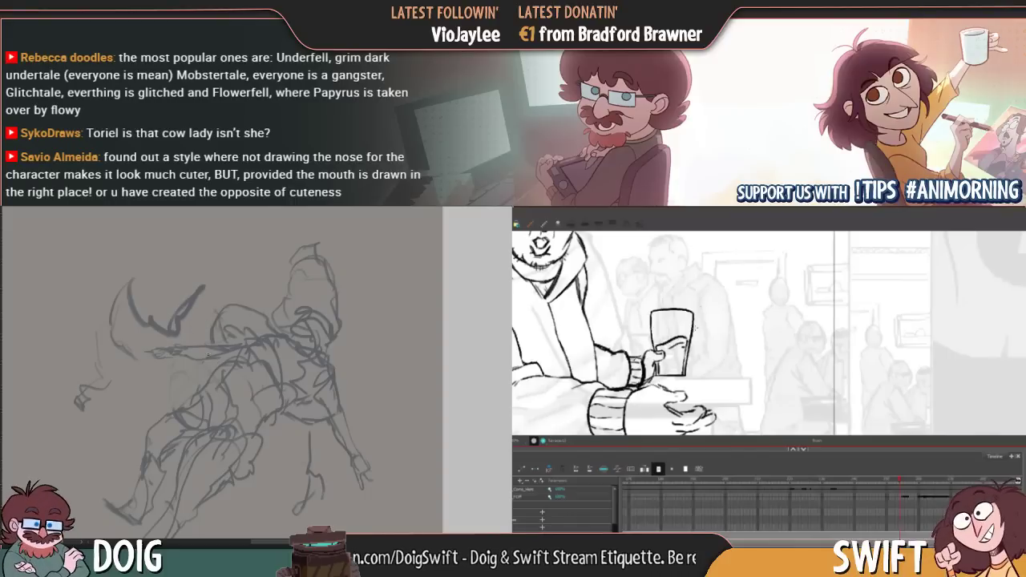
drag(208, 355, 88, 331)
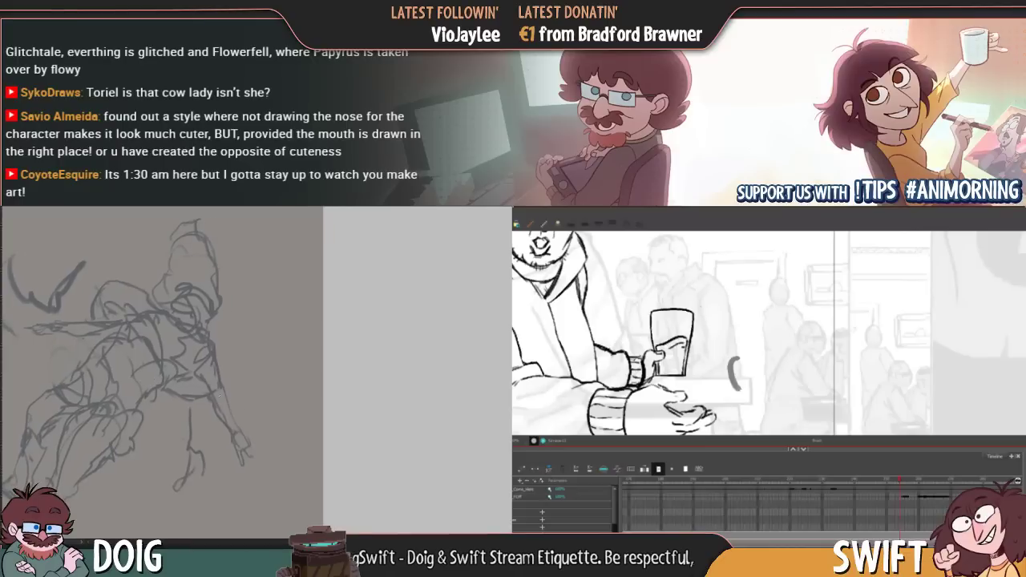
mouse_move(734, 373)
mouse_down()
mouse_move(717, 367)
mouse_move(732, 381)
mouse_up()
Lasso the figure's lowered arm, transform it closer to the shoulder and clear the selection
drag(210, 412, 215, 401)
key(f)
key(g)
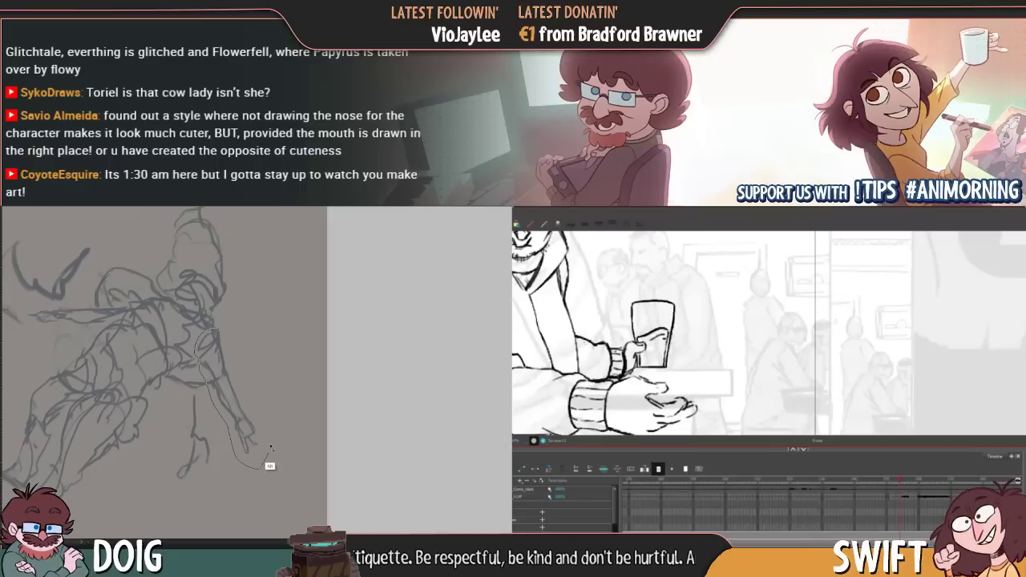
mouse_move(205, 330)
mouse_down()
mouse_move(238, 346)
mouse_move(234, 359)
mouse_move(269, 432)
mouse_move(226, 479)
mouse_move(217, 461)
mouse_move(231, 429)
mouse_move(231, 443)
mouse_up()
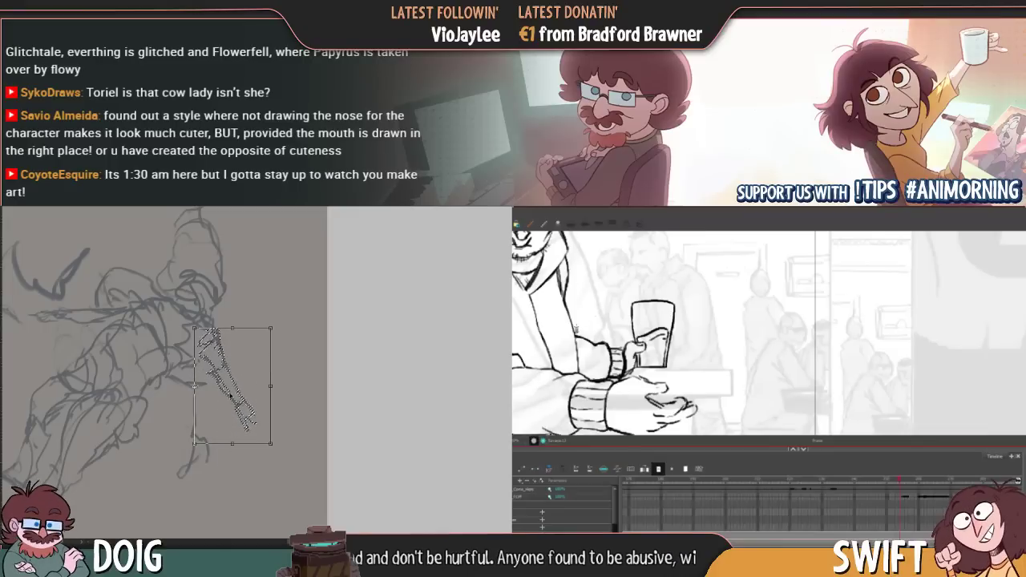
key(Return)
key(ctrl+d)
Sketch the foot of the extended leg and refine the contours of both lower legs
mouse_move(230, 367)
mouse_down()
mouse_move(233, 346)
mouse_move(222, 378)
mouse_move(282, 404)
mouse_up()
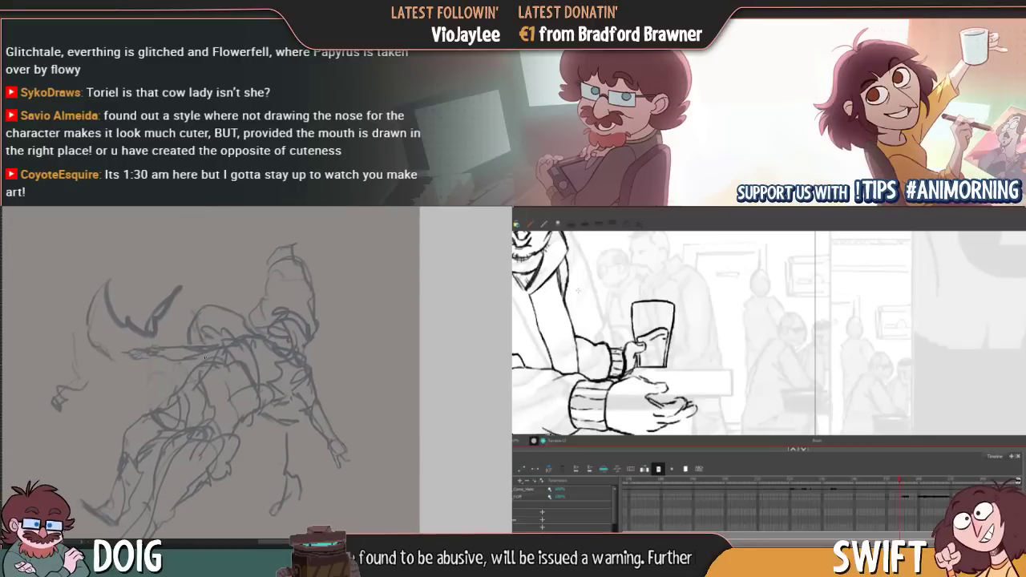
drag(222, 374, 206, 344)
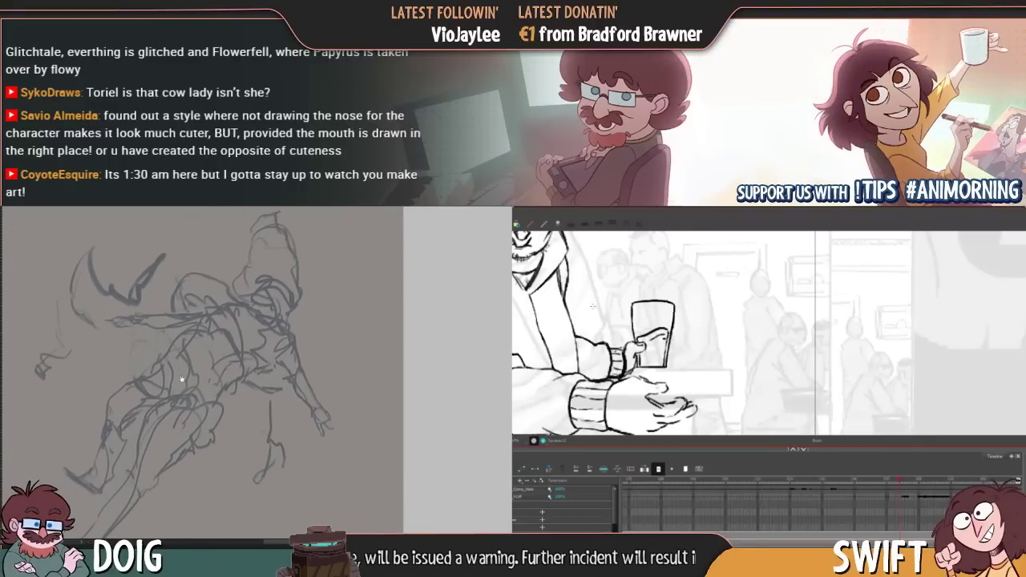
drag(182, 379, 222, 355)
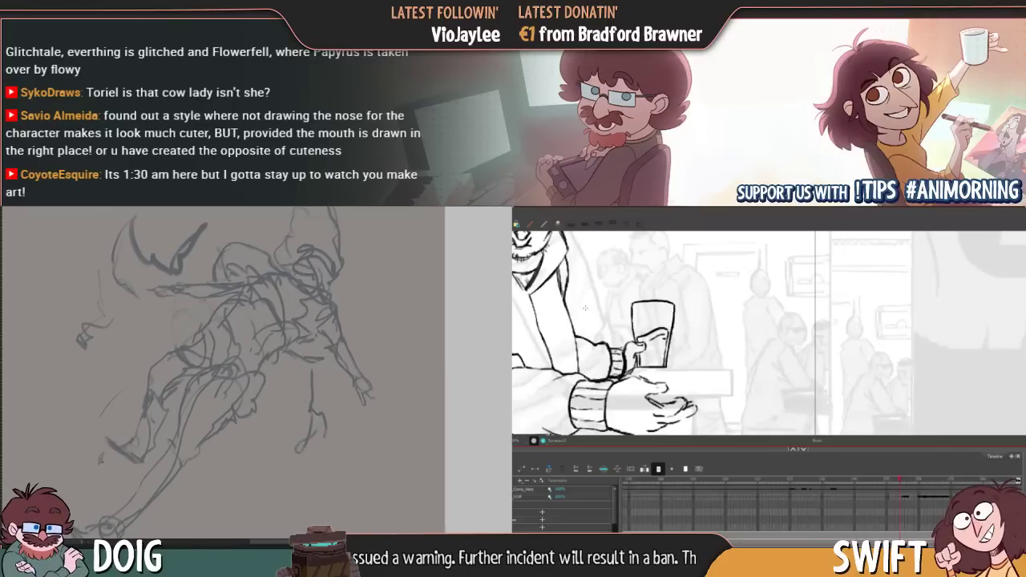
mouse_move(101, 459)
mouse_down()
mouse_move(117, 463)
mouse_move(149, 393)
mouse_up()
mouse_move(194, 363)
mouse_down()
mouse_move(195, 352)
mouse_move(119, 454)
mouse_up()
mouse_move(176, 391)
mouse_down()
mouse_move(84, 446)
mouse_move(117, 446)
mouse_move(190, 382)
mouse_up()
drag(192, 402, 187, 422)
drag(149, 450, 184, 425)
drag(201, 351, 139, 449)
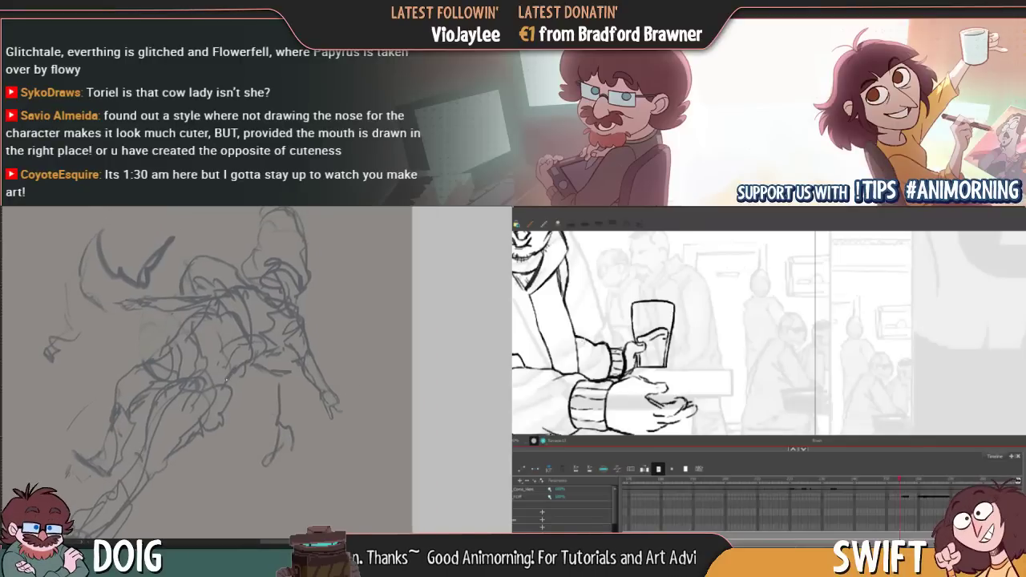
Refine the contour of the figure's back and side beneath the outstretched arm
drag(202, 318, 171, 351)
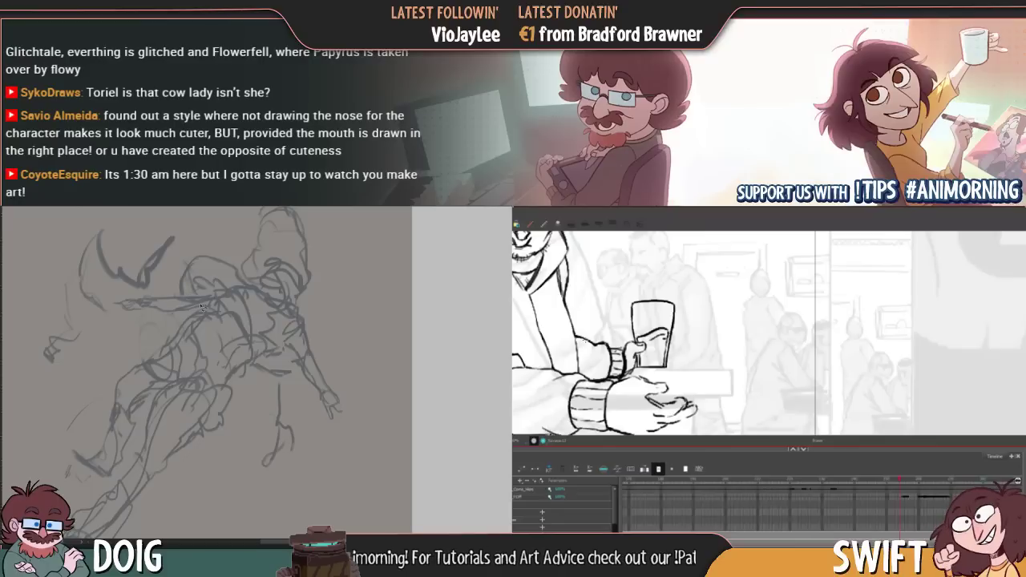
mouse_move(211, 306)
mouse_down()
mouse_move(175, 343)
mouse_move(141, 326)
mouse_move(198, 314)
mouse_move(210, 301)
mouse_move(197, 357)
mouse_up()
key(ctrl+d)
Flip between the current and previous drawings of the man to compare his arm and hand poses
key(period)
key(period)
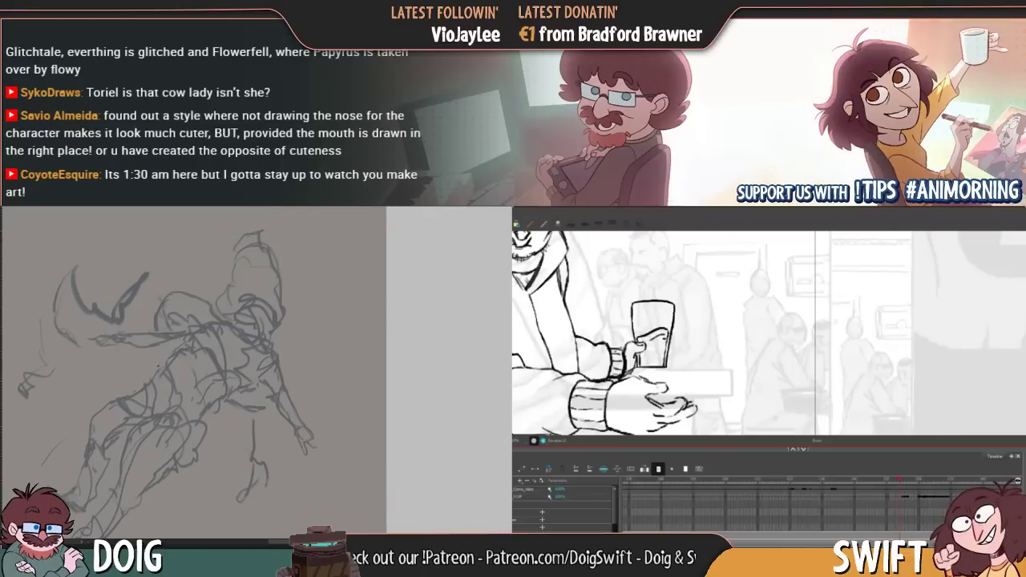
key(comma)
key(period)
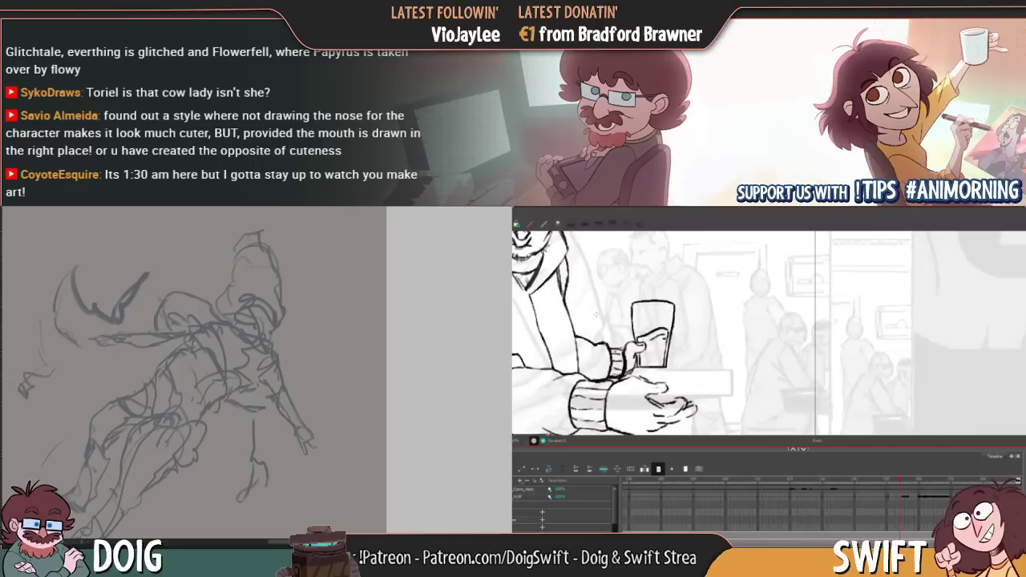
key(comma)
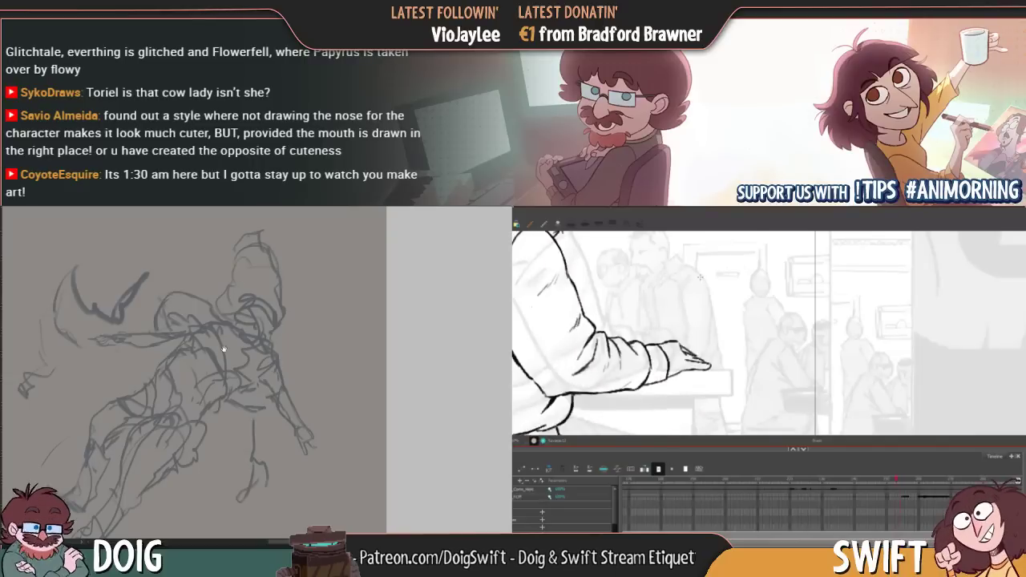
key(period)
drag(220, 340, 203, 352)
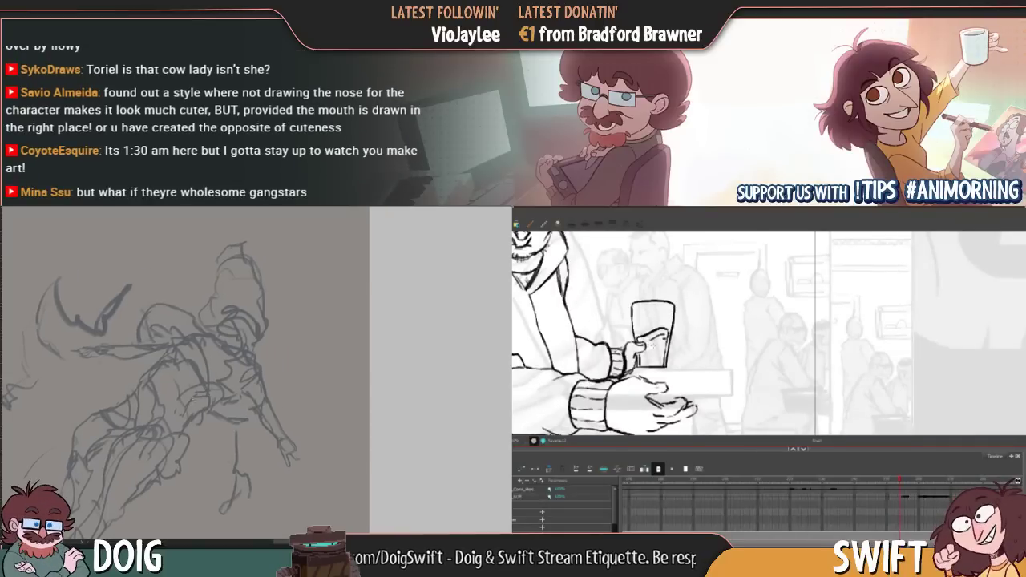
key(comma)
key(period)
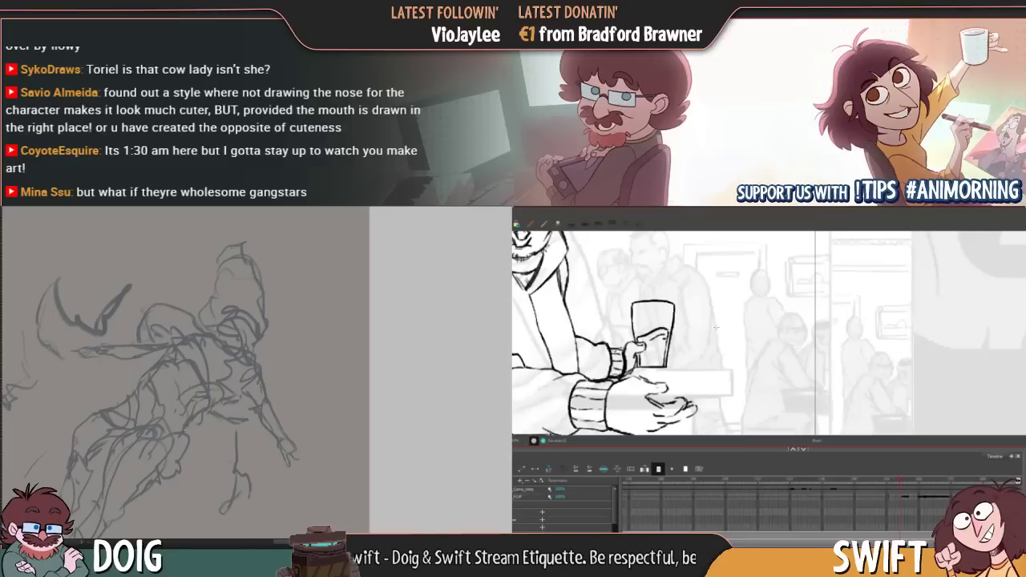
Flip between neighbouring drawings of the man, then select and delete the stray line at the cuff of his glass-holding hand
key(comma)
key(period)
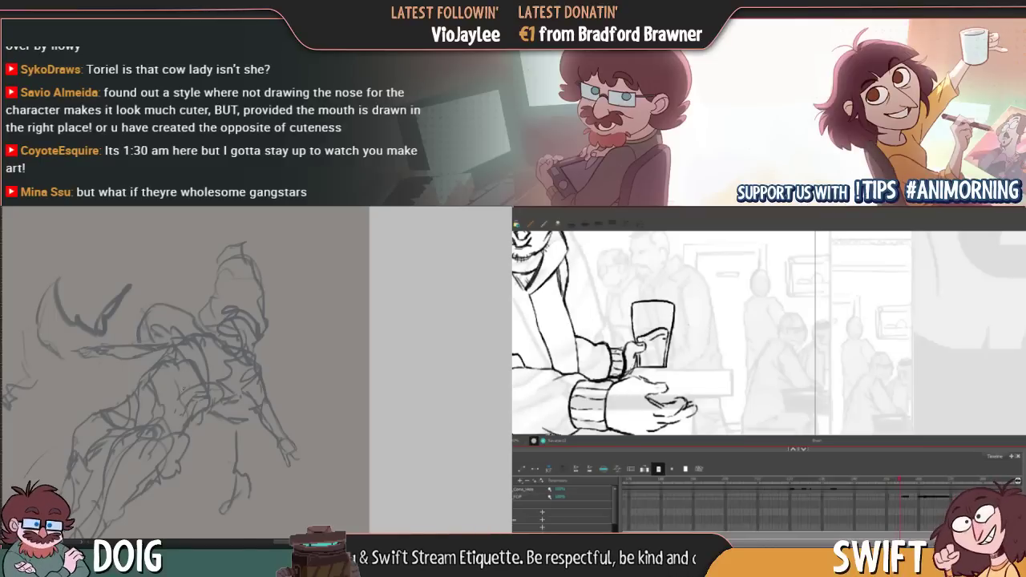
key(comma)
key(period)
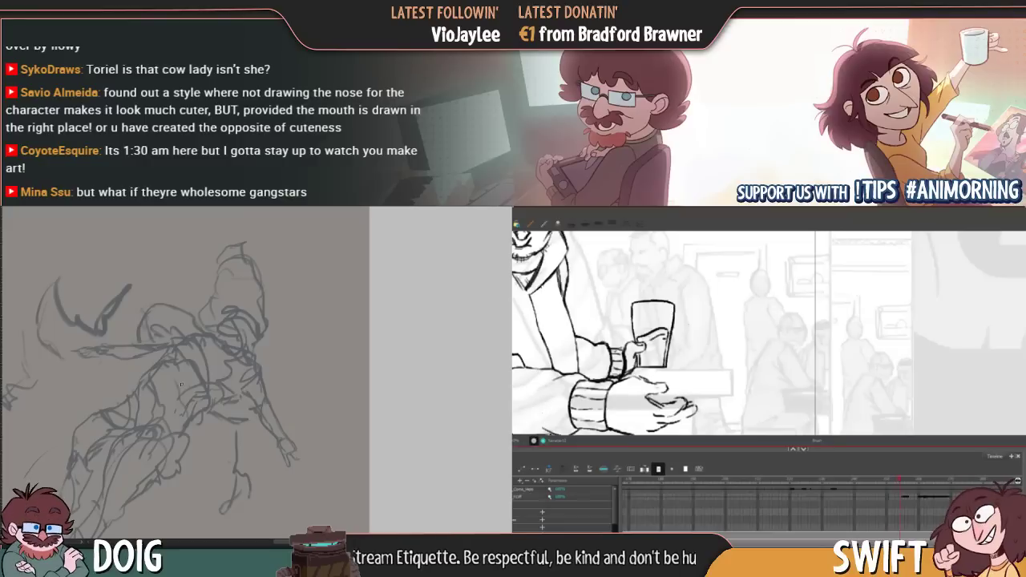
drag(624, 369, 633, 366)
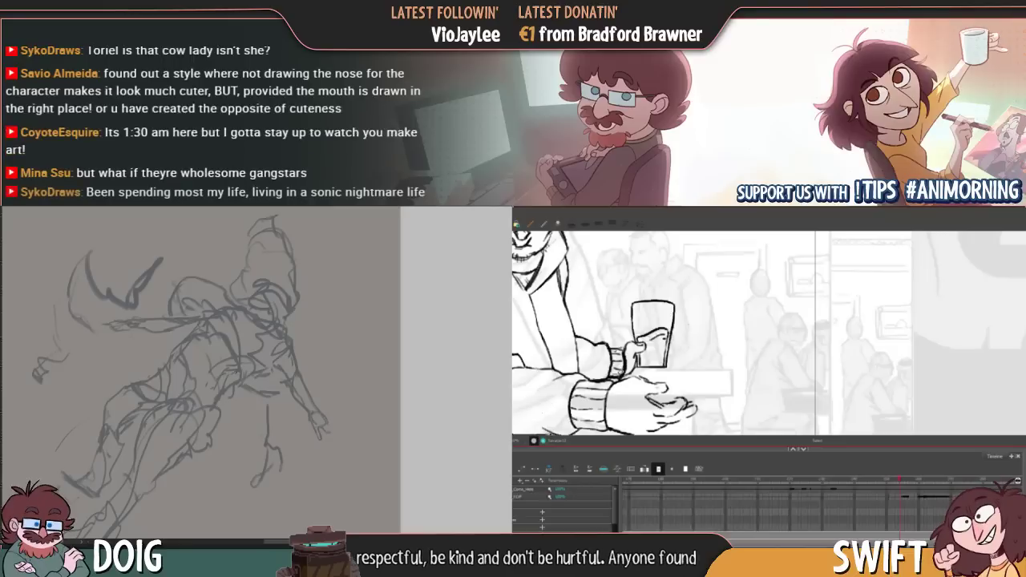
key(Delete)
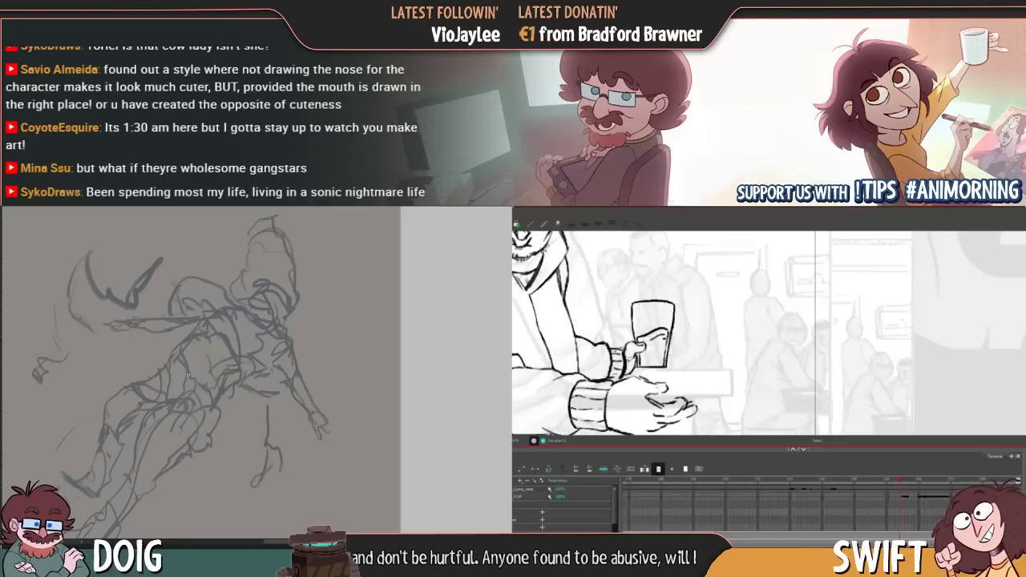
Reinforce the contours of the figure's rounded head and shoulders above the outstretched arm
scroll(201, 368, down, 1)
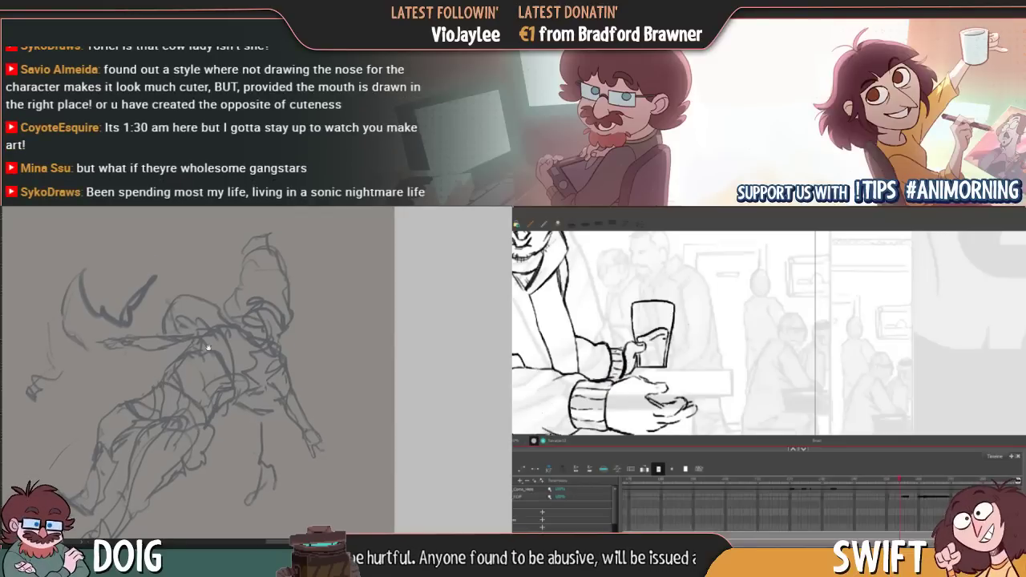
scroll(207, 346, down, 1)
scroll(224, 379, down, 2)
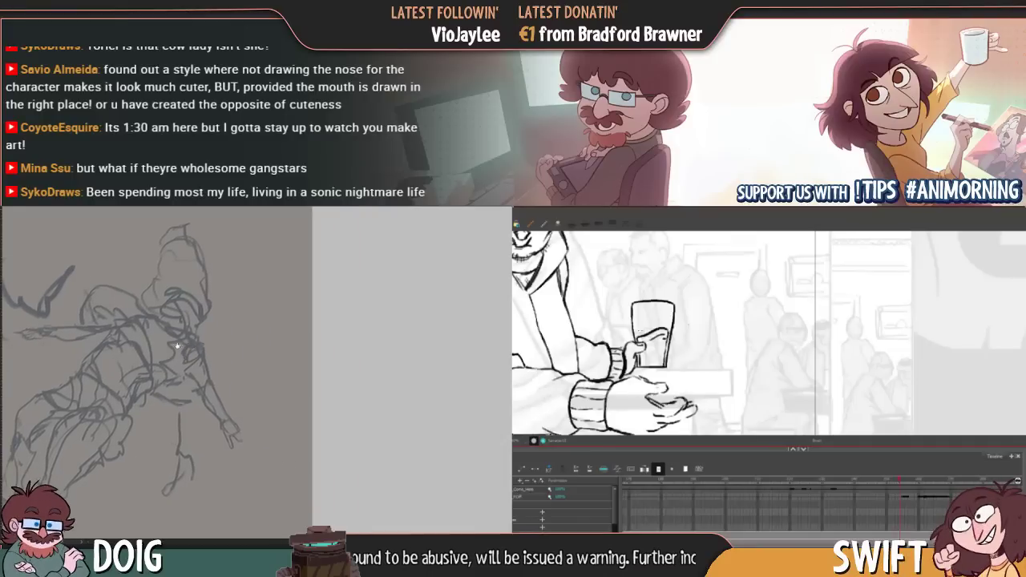
scroll(190, 385, up, 1)
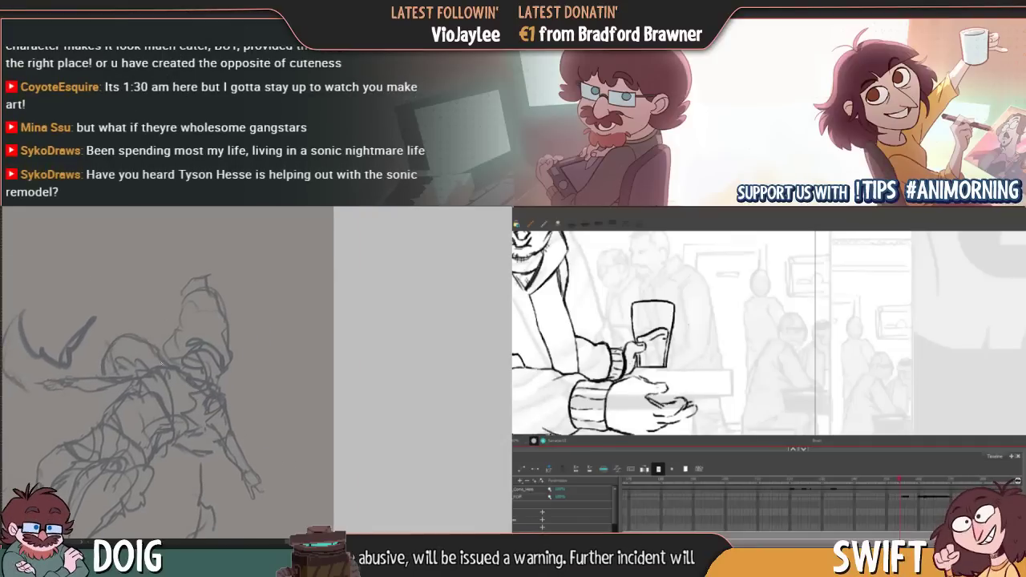
scroll(141, 377, up, 1)
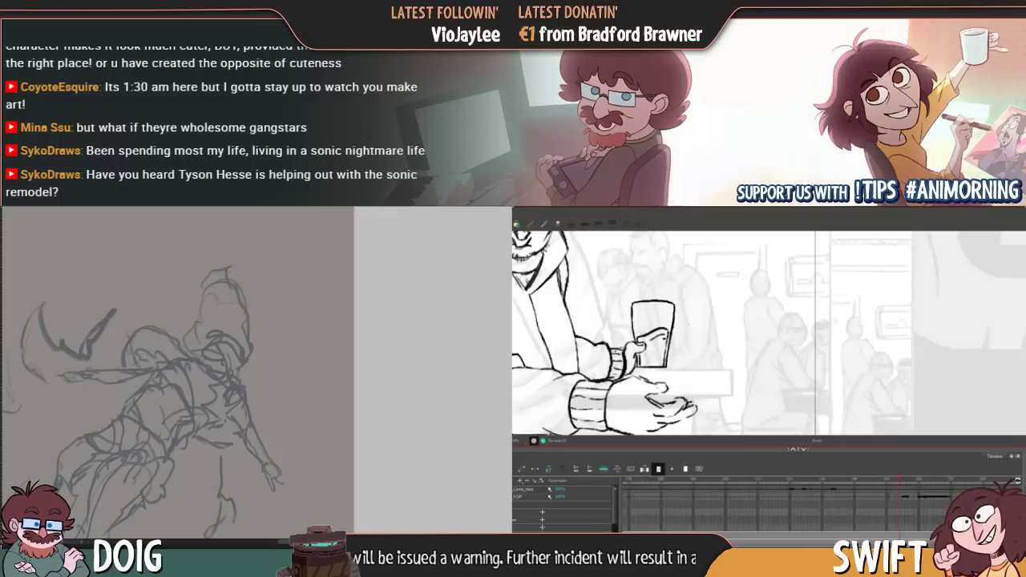
scroll(189, 355, up, 1)
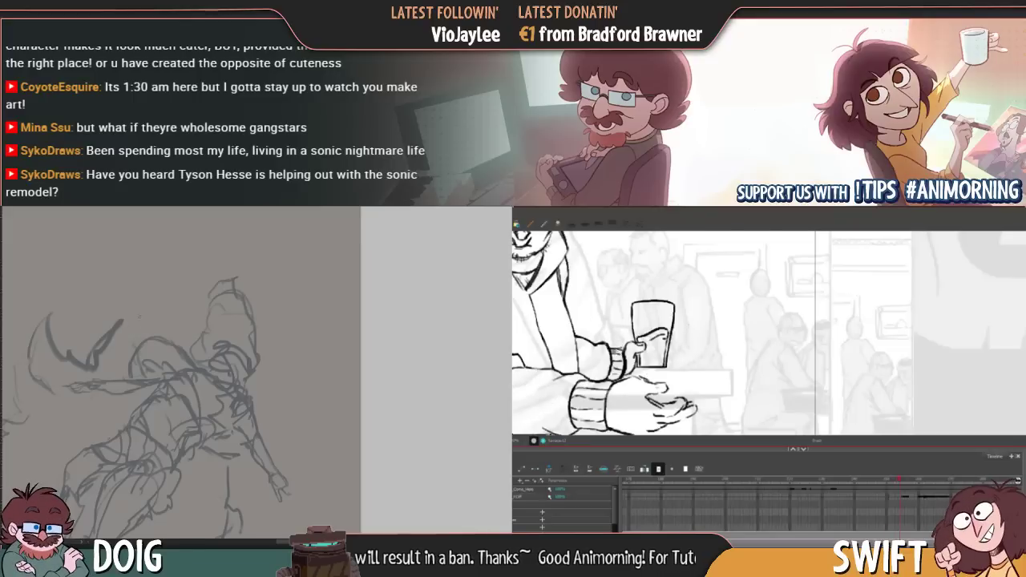
scroll(151, 361, up, 1)
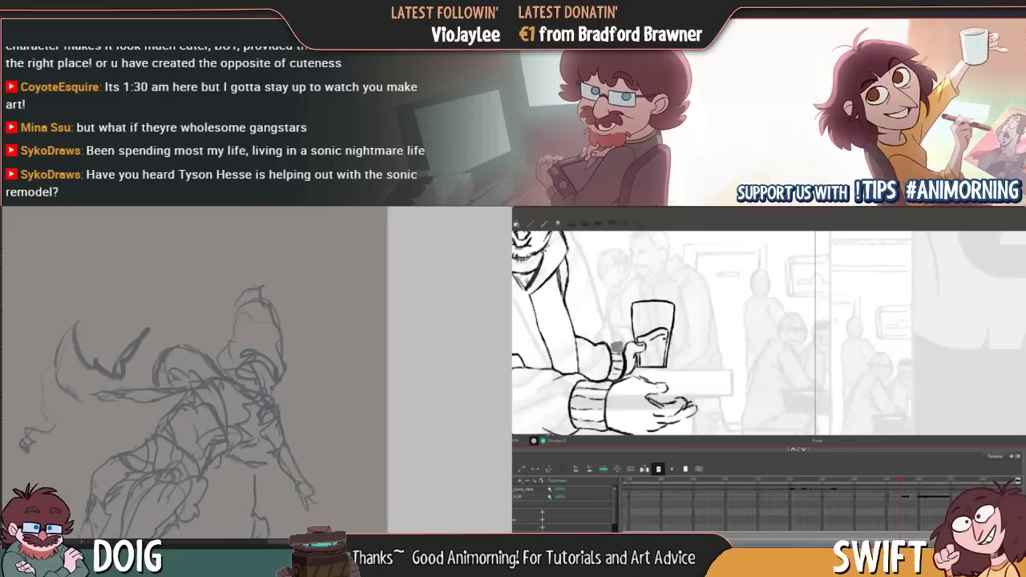
scroll(193, 351, down, 1)
scroll(193, 351, down, 2)
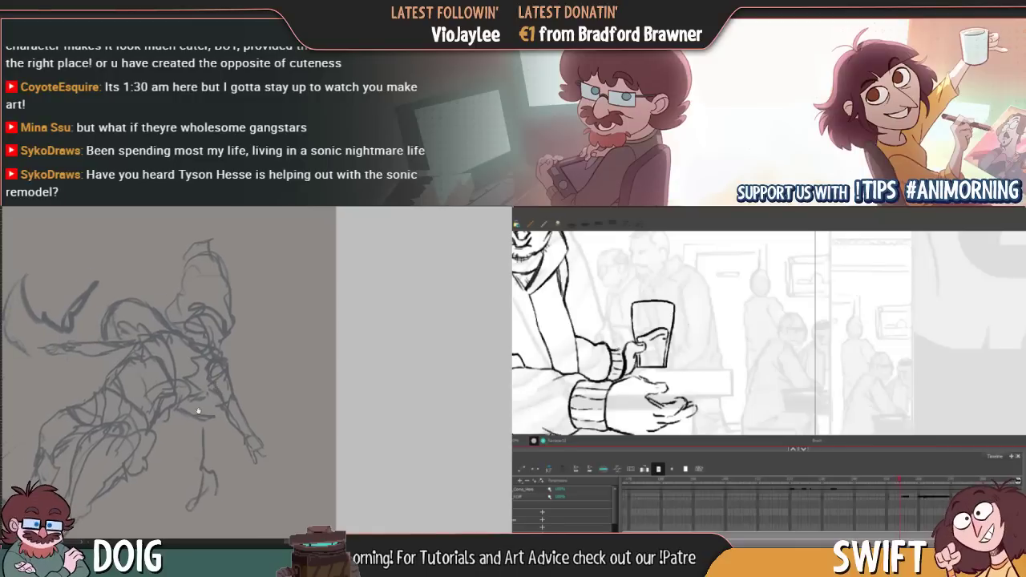
scroll(179, 412, up, 2)
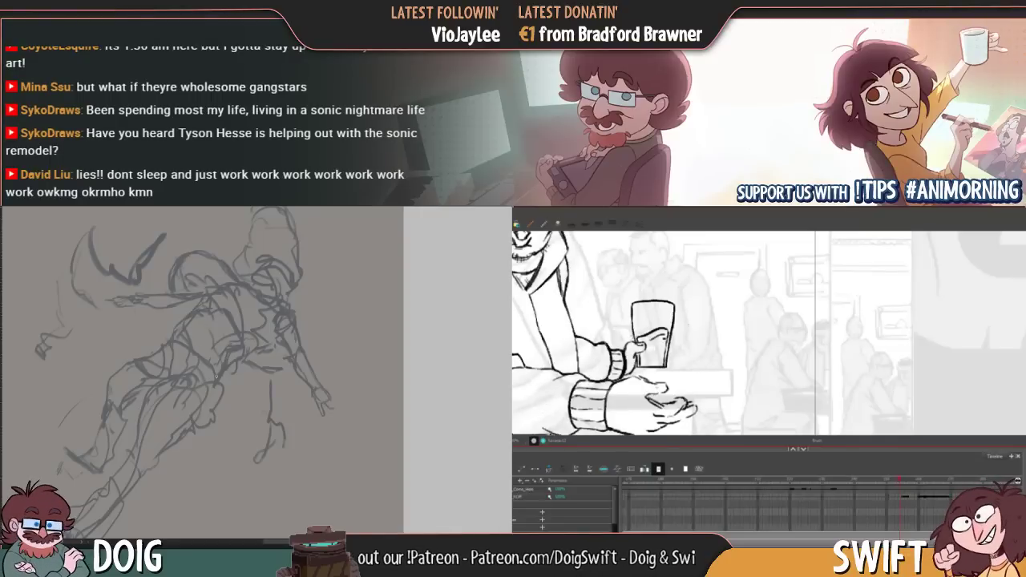
scroll(162, 349, up, 1)
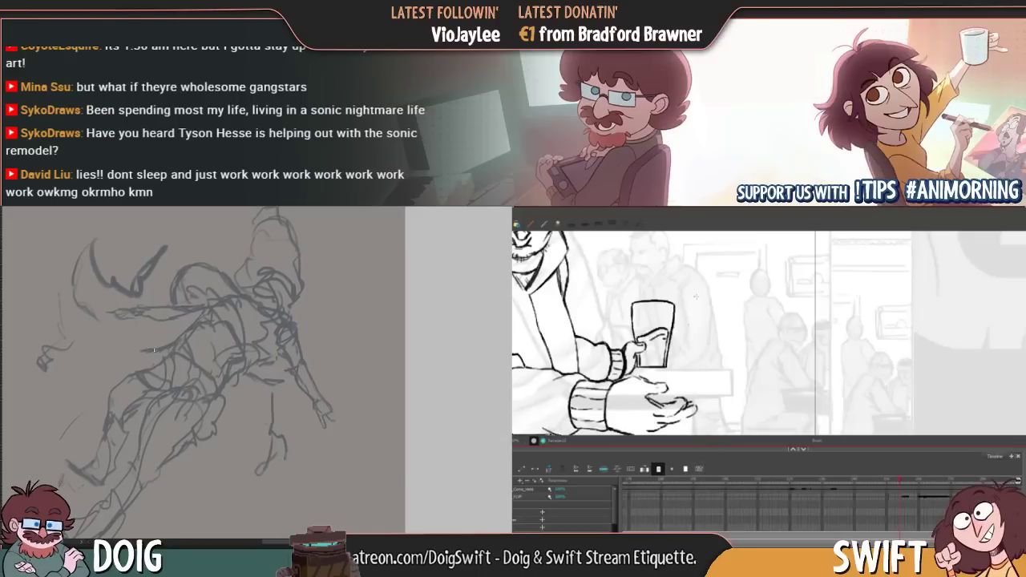
Sketch a flared garment hem sticking out behind the figure's waist and hips
drag(149, 386, 138, 378)
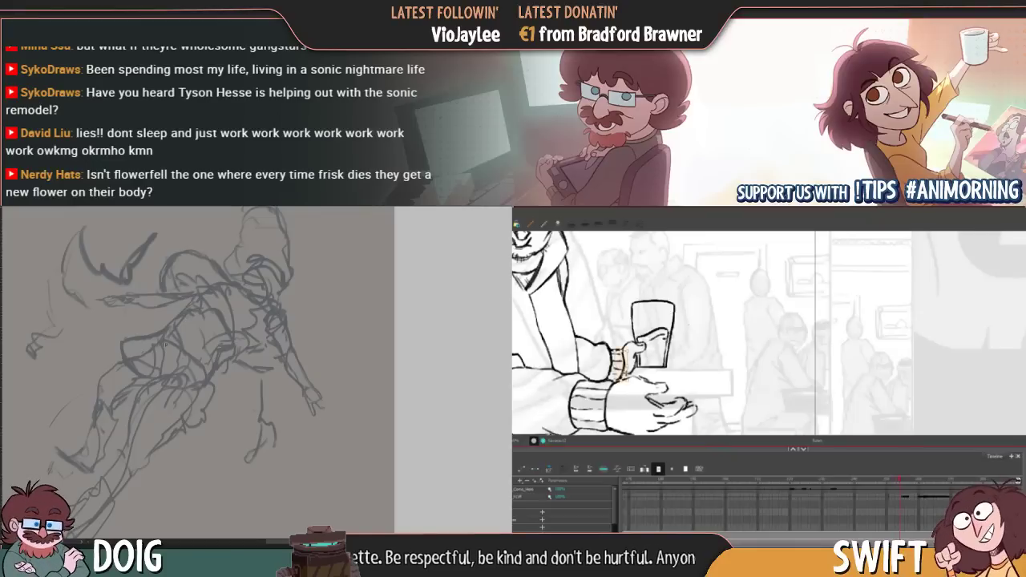
mouse_move(167, 347)
mouse_down()
mouse_move(156, 367)
mouse_move(148, 358)
mouse_up()
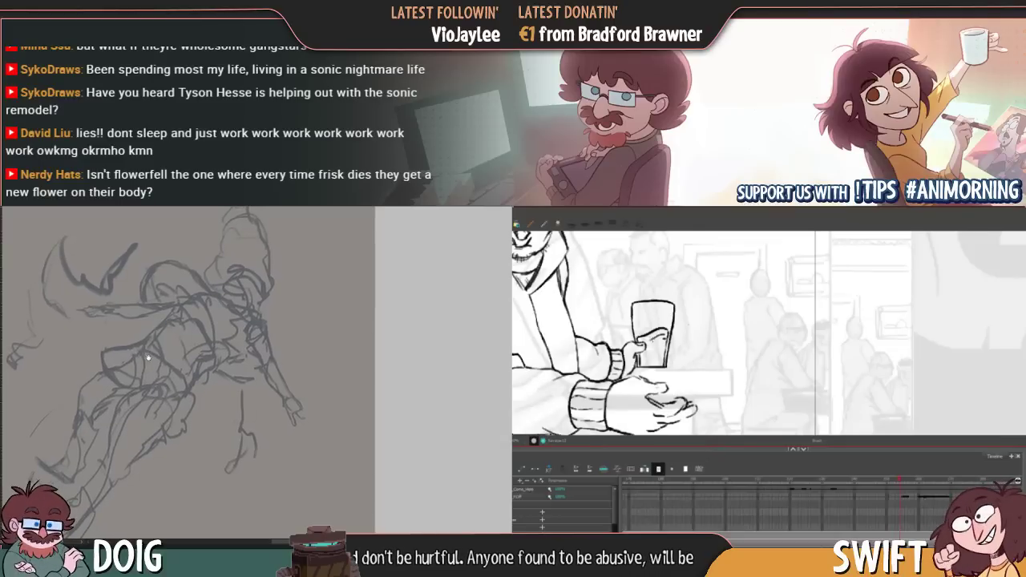
drag(148, 357, 147, 356)
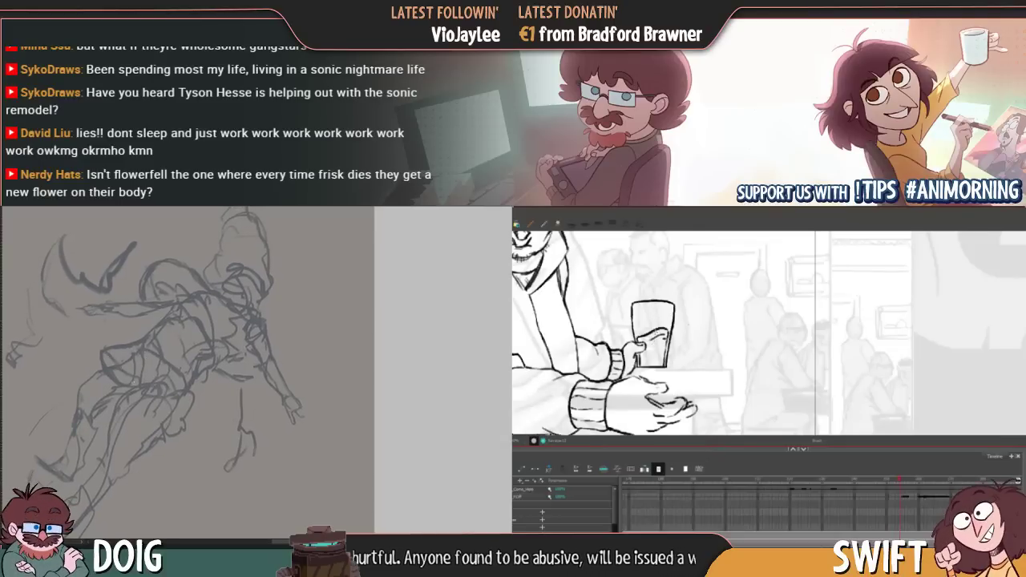
drag(133, 371, 120, 383)
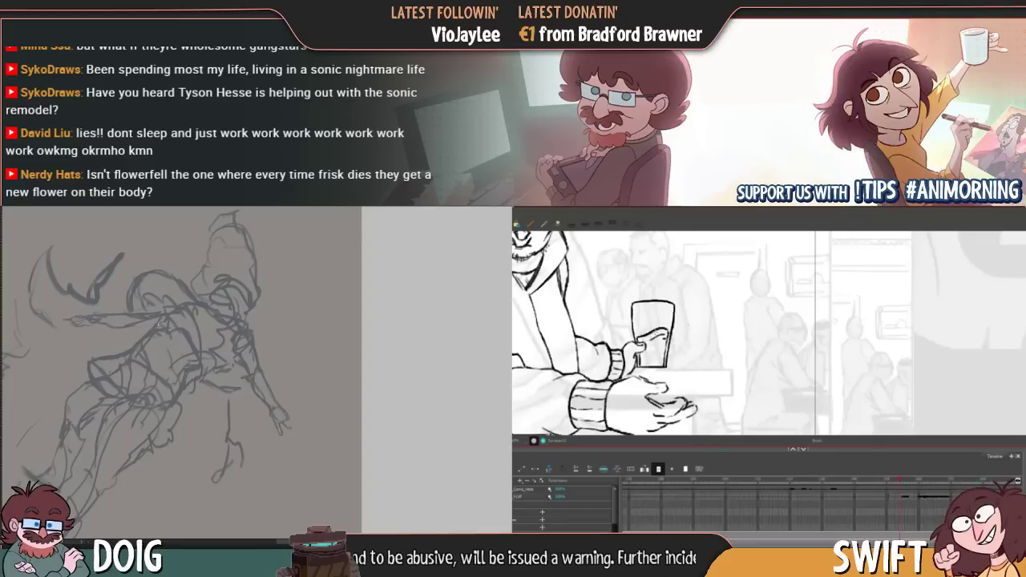
drag(158, 350, 140, 370)
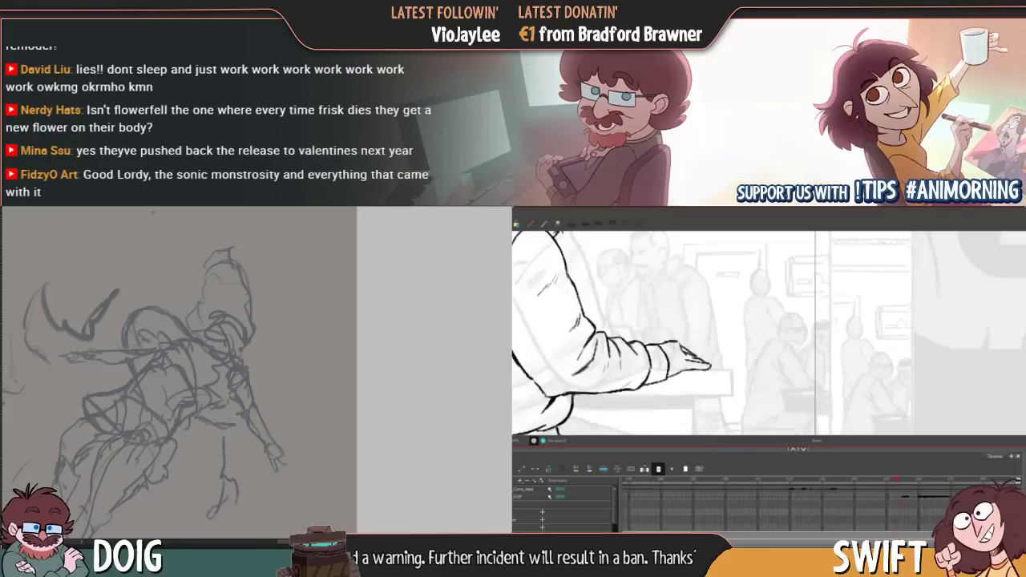
Flip repeatedly between the current and previous drawings of the man to compare his head, hood and arm poses
key(f)
key(g)
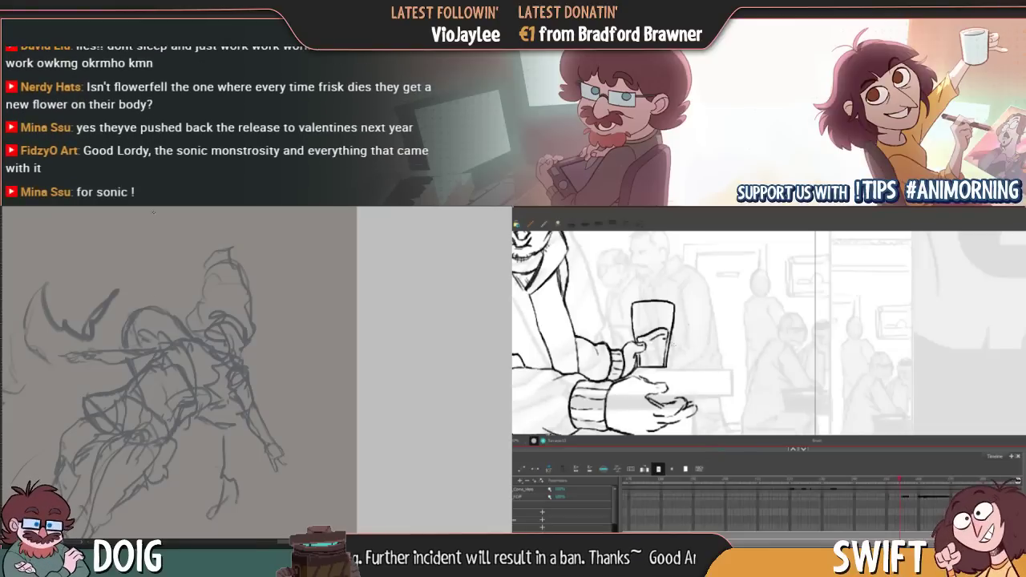
mouse_move(646, 372)
mouse_down()
mouse_move(739, 394)
mouse_move(756, 466)
mouse_up()
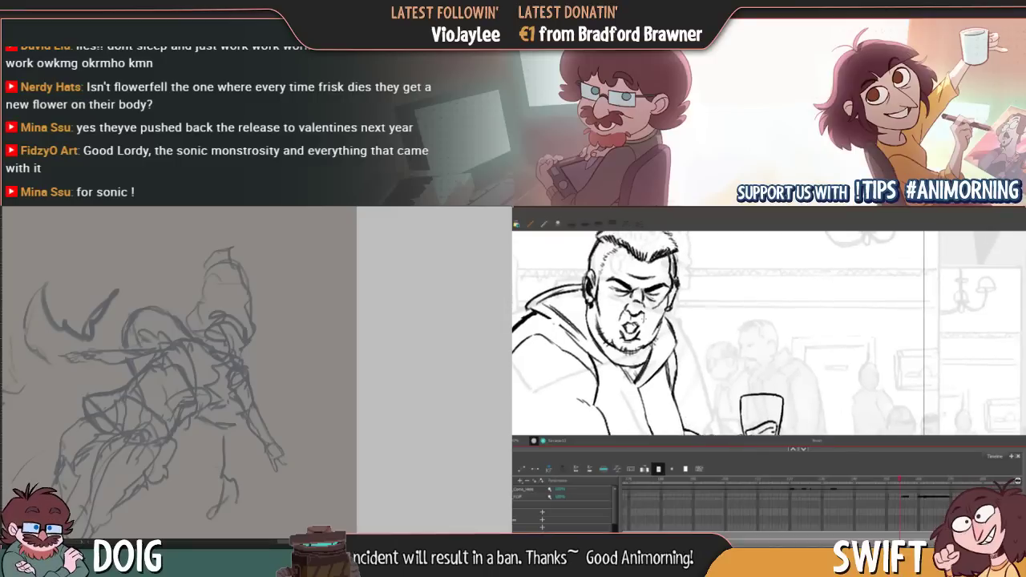
drag(586, 300, 593, 333)
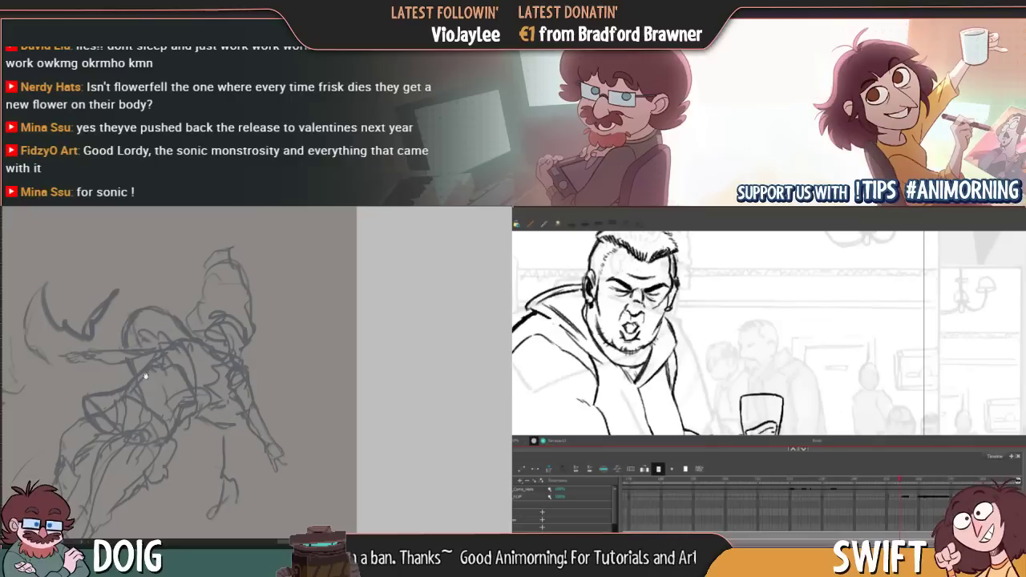
drag(146, 376, 207, 320)
key(f)
key(g)
drag(163, 399, 168, 392)
drag(589, 331, 634, 388)
key(f)
key(g)
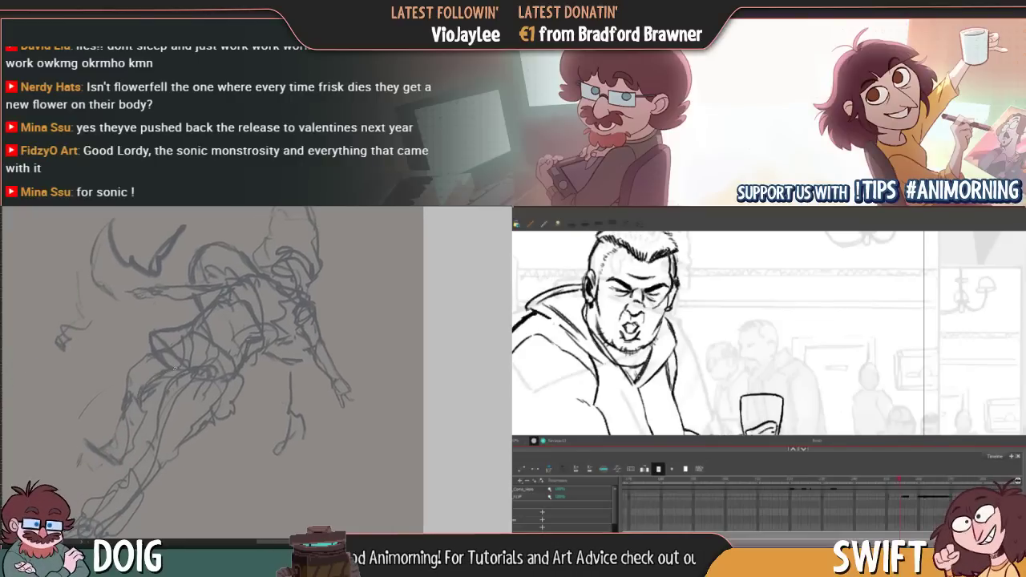
Sketch the garment contour and hem around the thigh of the figure's extended leg
mouse_move(156, 367)
mouse_down()
mouse_move(188, 311)
mouse_move(197, 347)
mouse_up()
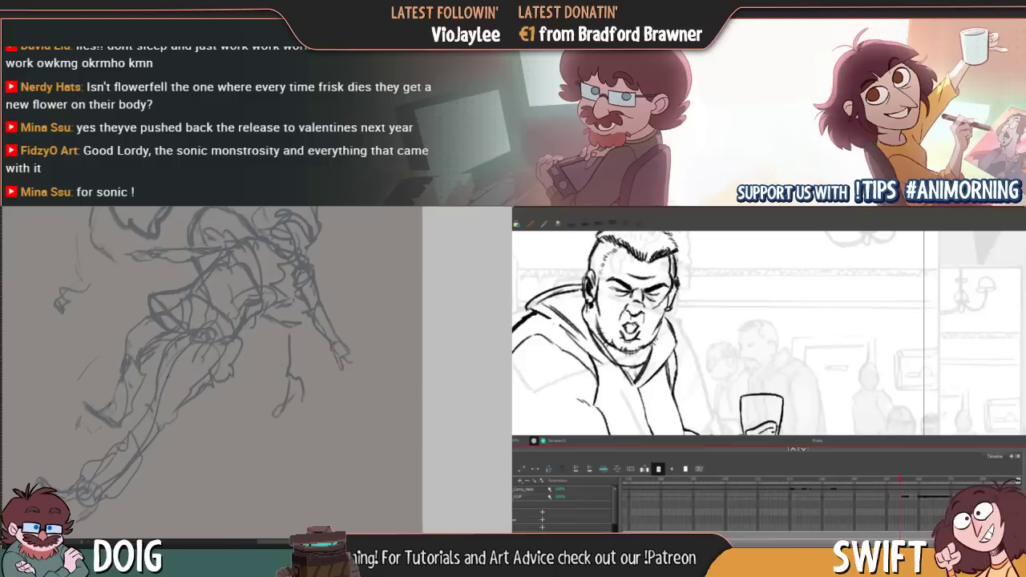
key(f)
key(g)
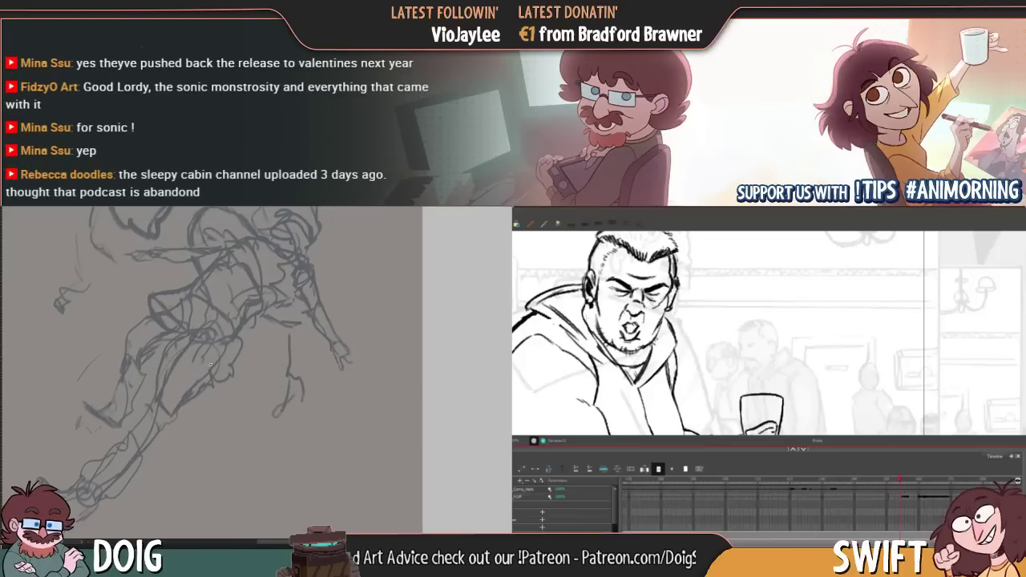
mouse_move(193, 386)
mouse_down()
mouse_move(223, 351)
mouse_move(199, 377)
mouse_up()
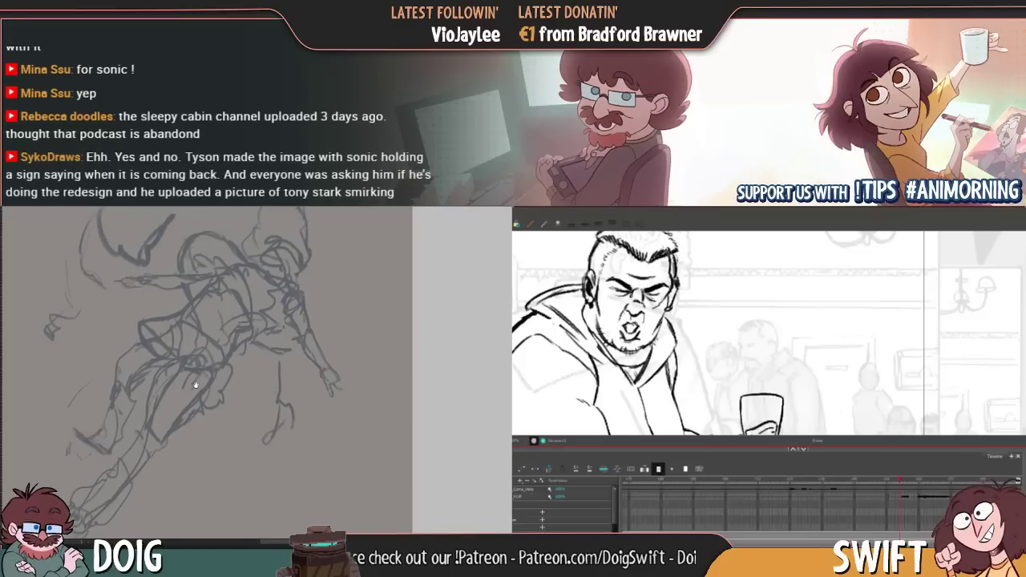
key(f)
key(g)
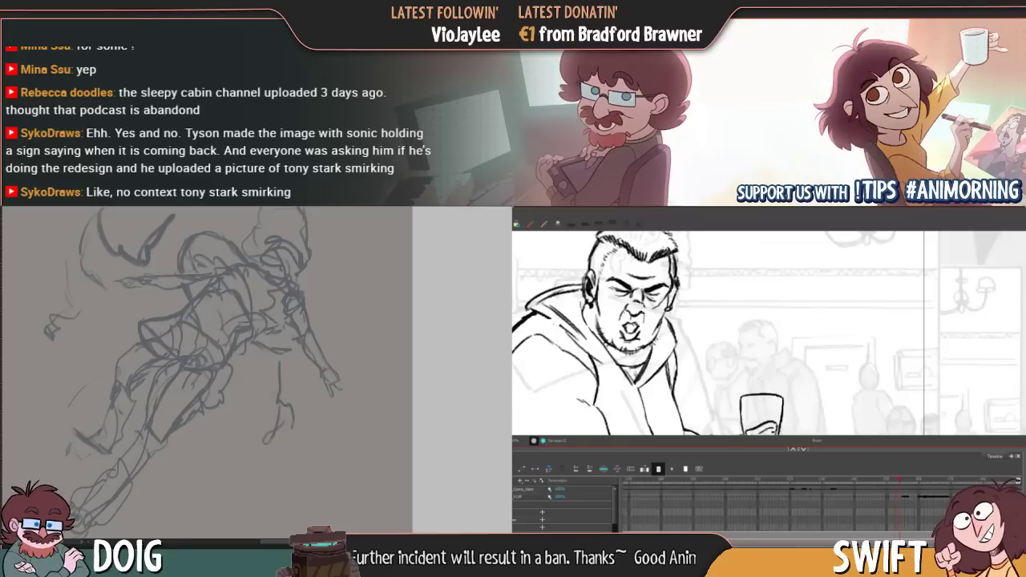
mouse_move(205, 336)
mouse_down()
mouse_move(210, 347)
mouse_move(184, 323)
mouse_move(191, 311)
mouse_move(167, 340)
mouse_up()
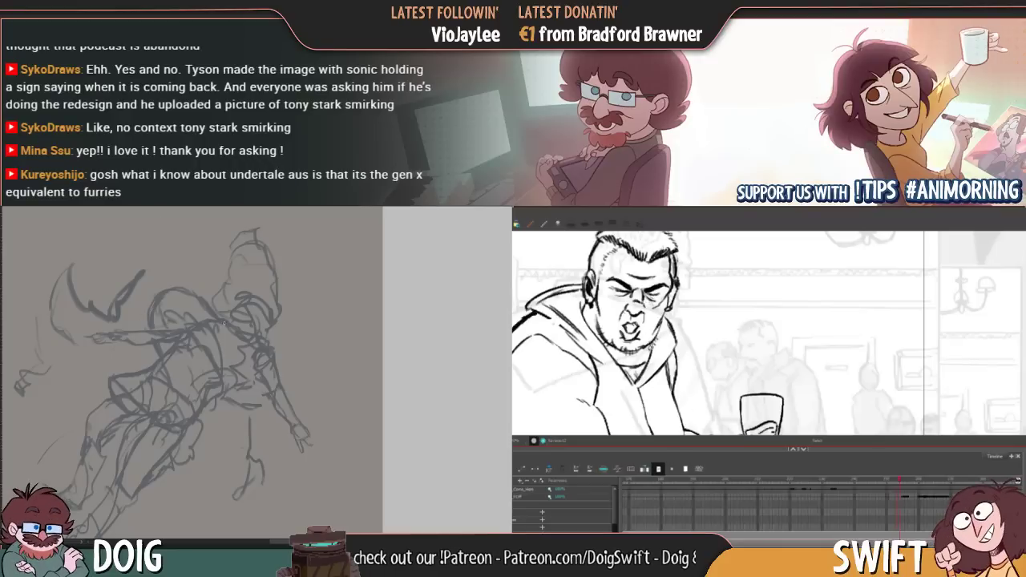
Add a cuff at the wrist of the figure's lowered arm and loose strokes behind the bent leg
drag(237, 346, 168, 306)
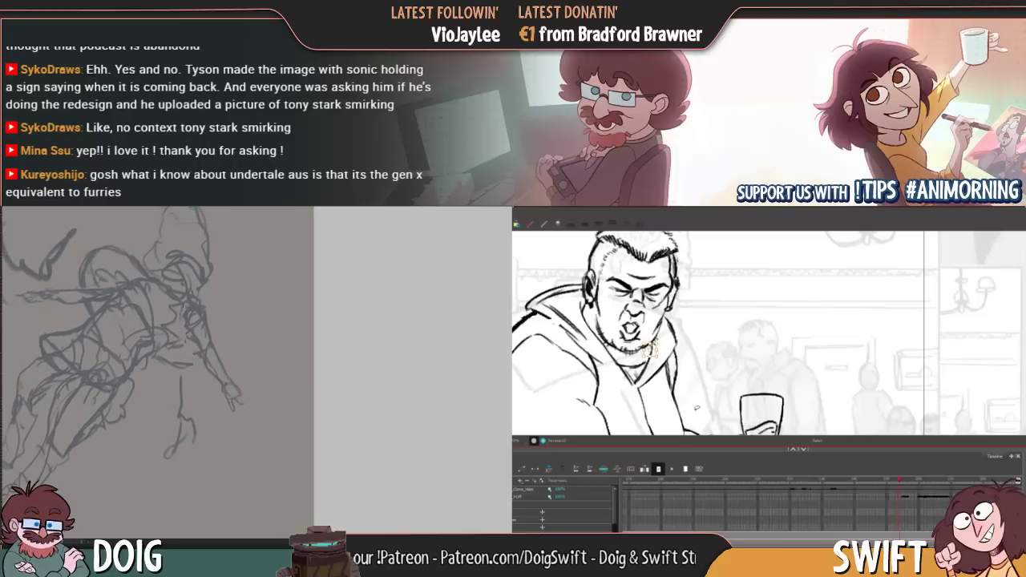
mouse_move(207, 377)
mouse_down()
mouse_move(221, 360)
mouse_move(196, 345)
mouse_move(207, 363)
mouse_move(229, 348)
mouse_up()
drag(183, 318, 162, 339)
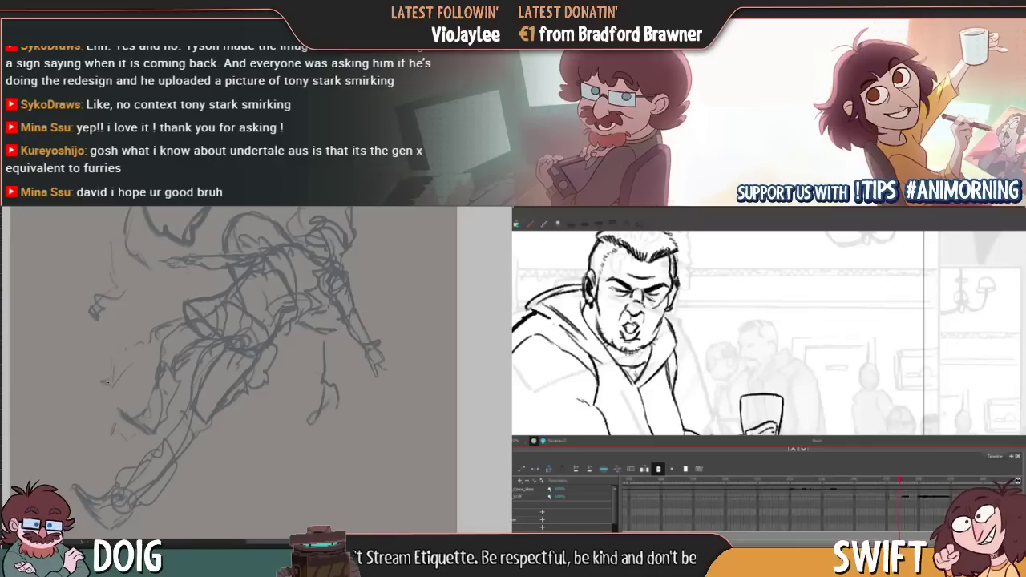
drag(98, 374, 121, 389)
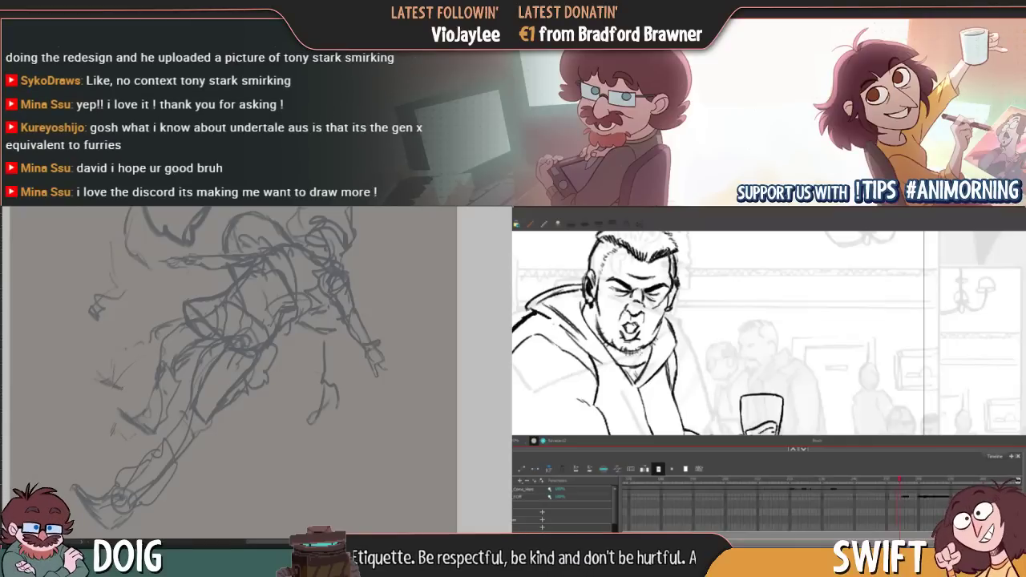
mouse_move(175, 332)
mouse_down()
mouse_move(154, 348)
mouse_move(186, 346)
mouse_move(174, 340)
mouse_move(183, 353)
mouse_move(218, 352)
mouse_move(178, 319)
mouse_move(194, 366)
mouse_up()
mouse_move(164, 335)
mouse_down()
mouse_move(192, 367)
mouse_move(182, 381)
mouse_up()
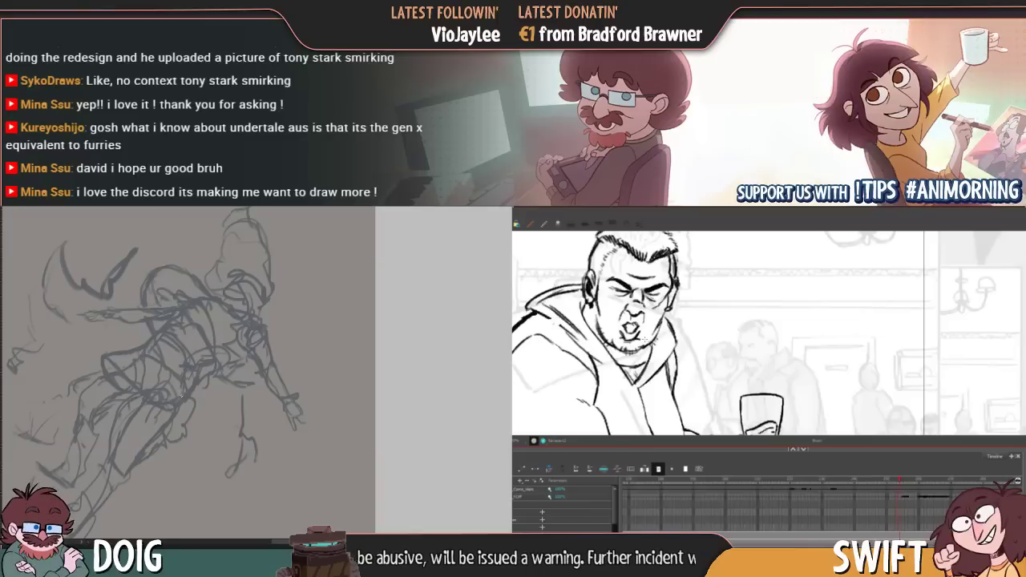
Sketch the face and inner contours within the tall pointed head shape above the figure's shoulder
scroll(196, 363, down, 5)
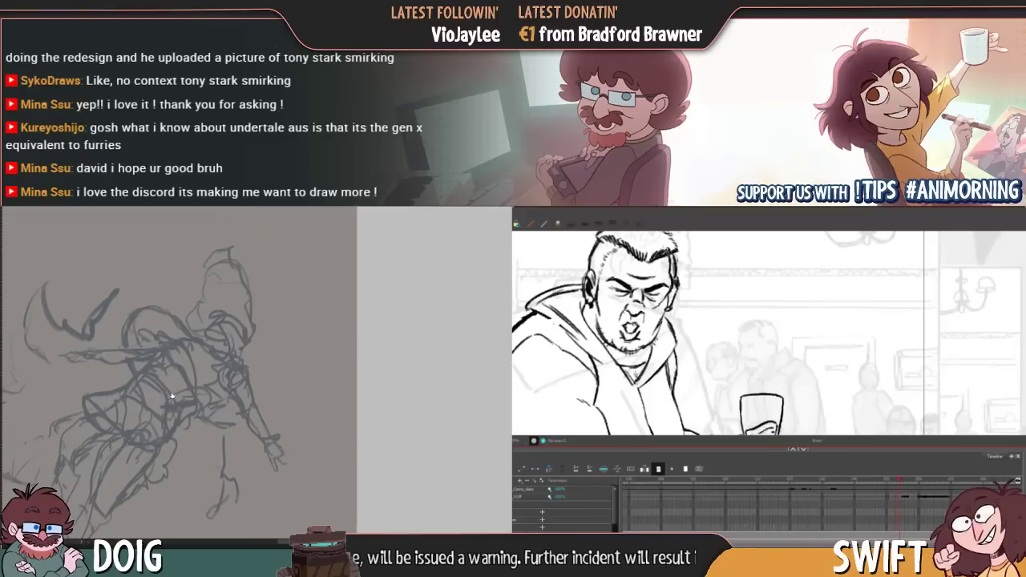
mouse_move(211, 343)
mouse_down()
mouse_move(226, 335)
mouse_move(208, 293)
mouse_move(180, 299)
mouse_move(186, 287)
mouse_move(197, 299)
mouse_up()
drag(201, 274, 211, 304)
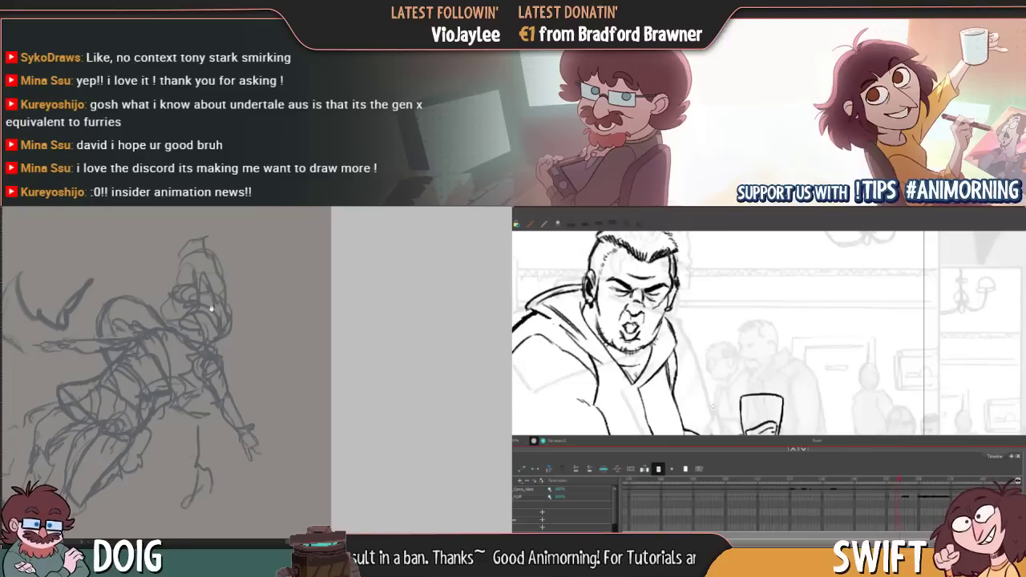
scroll(212, 307, up, 1)
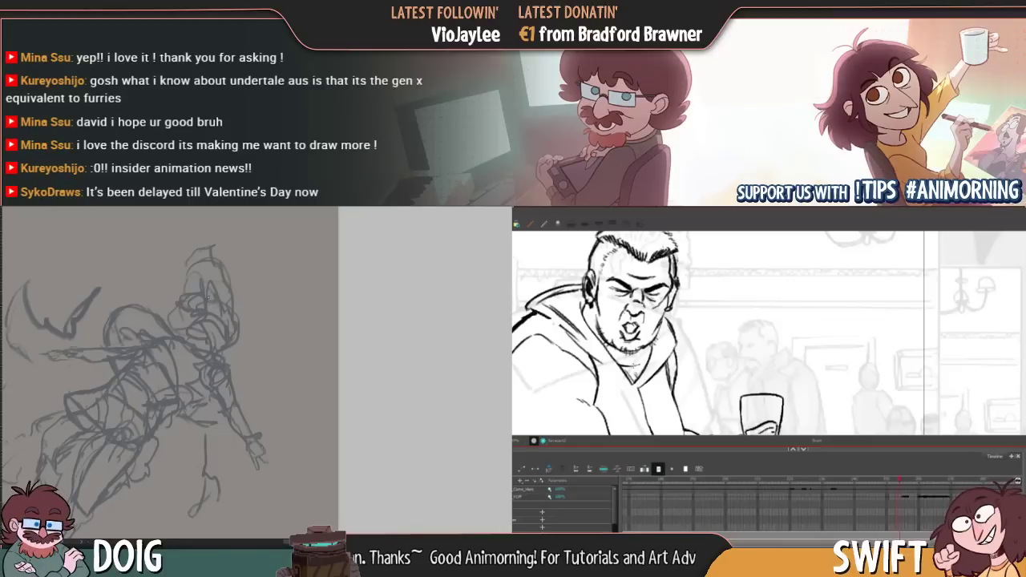
drag(633, 367, 648, 358)
drag(222, 287, 226, 317)
key(f)
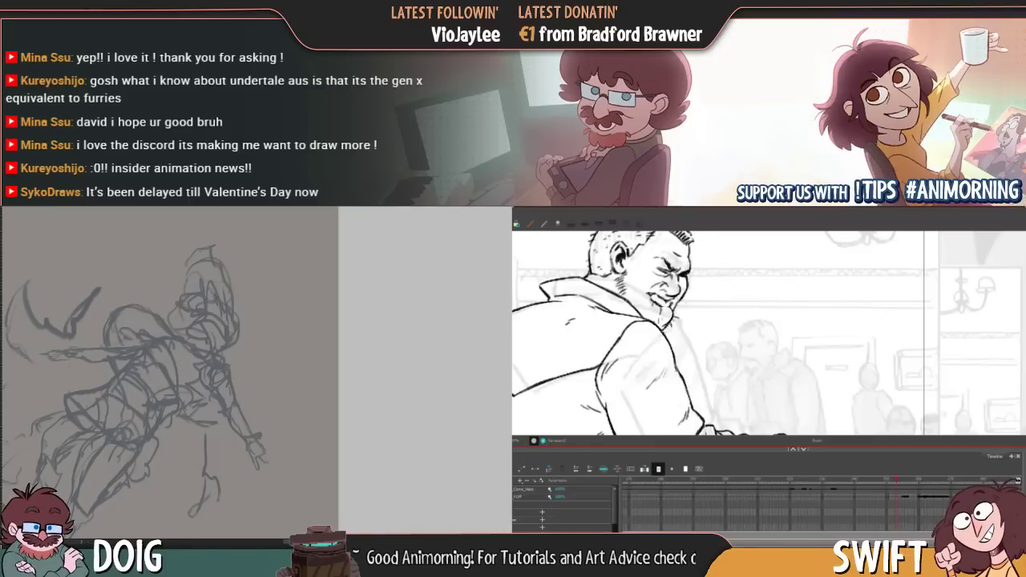
key(g)
scroll(221, 305, up, 3)
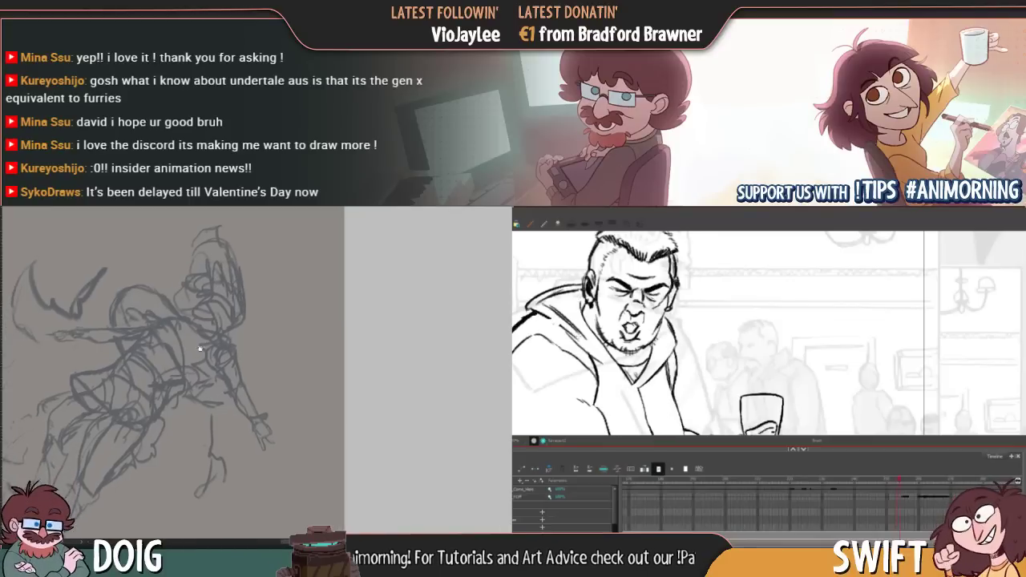
mouse_move(221, 310)
mouse_down()
mouse_move(230, 308)
mouse_move(218, 365)
mouse_up()
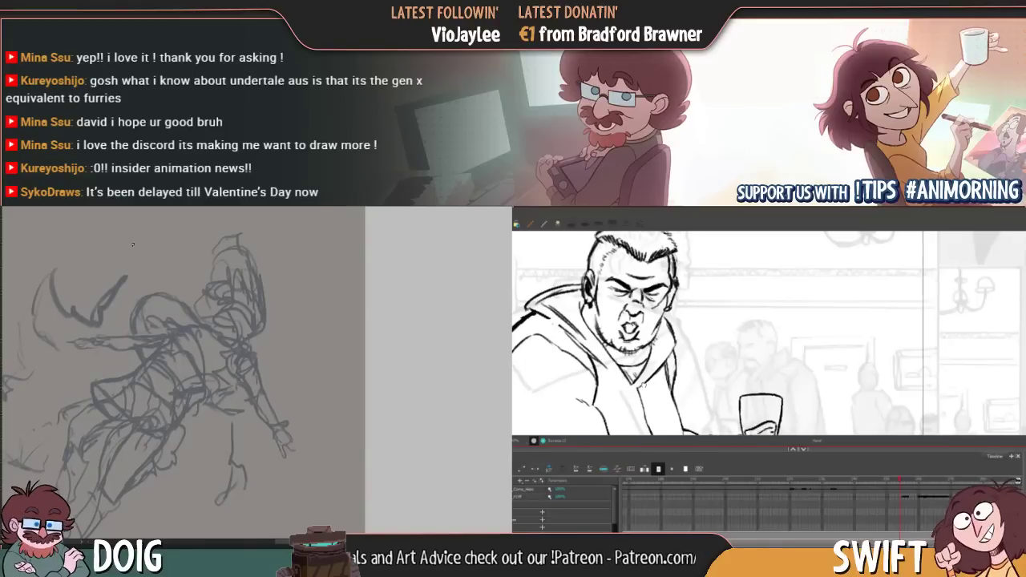
drag(647, 385, 623, 369)
Mirror the dynamic figure sketch horizontally, and flip between the man's neighbouring drawings to compare his head and arm poses
key(ctrl+t)
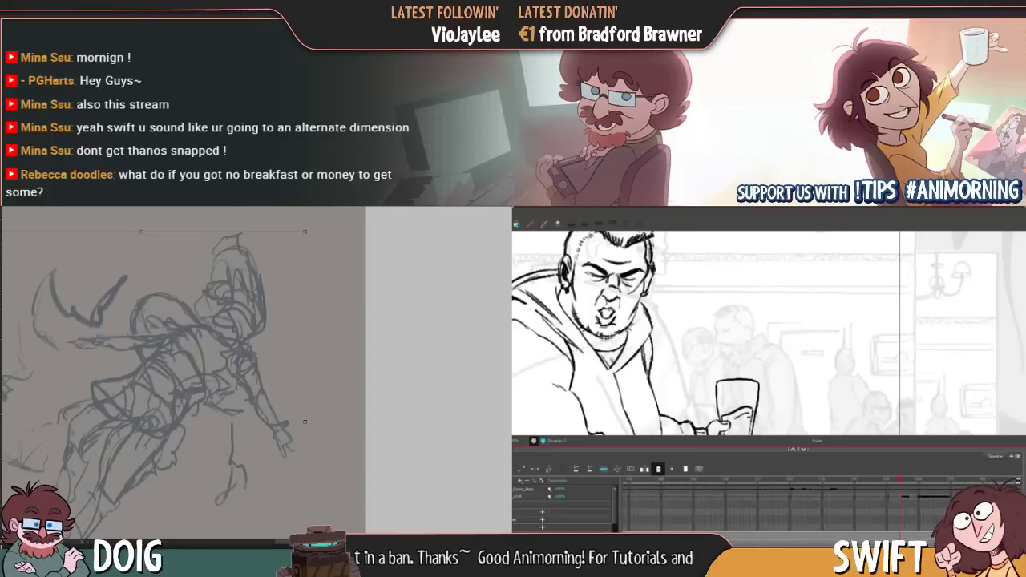
key(.)
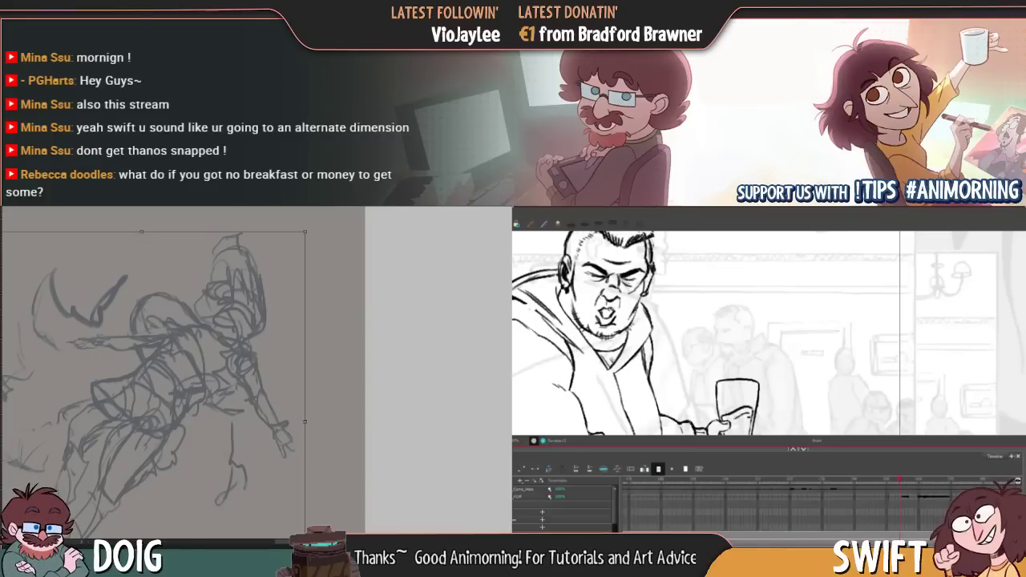
key(.)
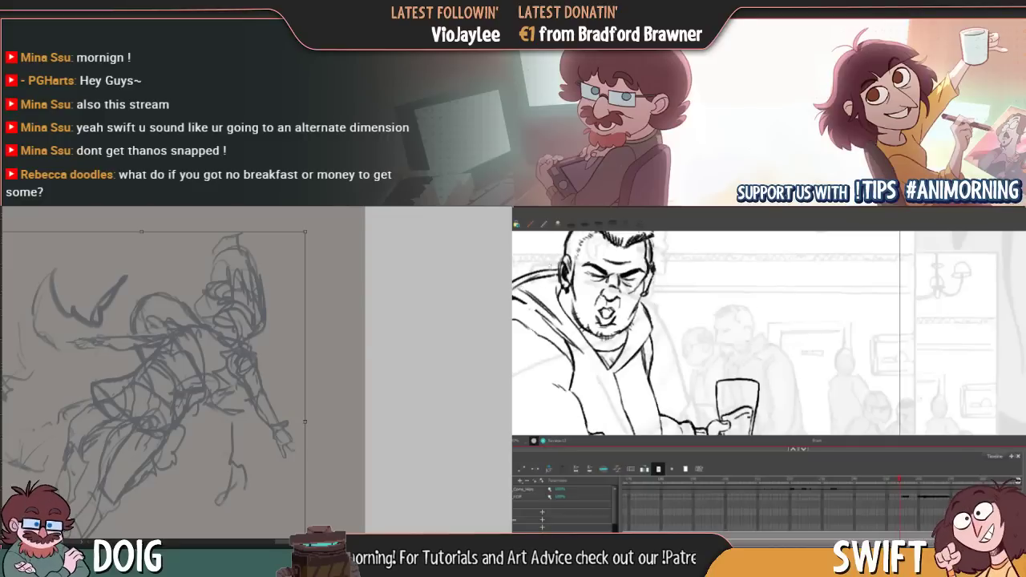
key(.)
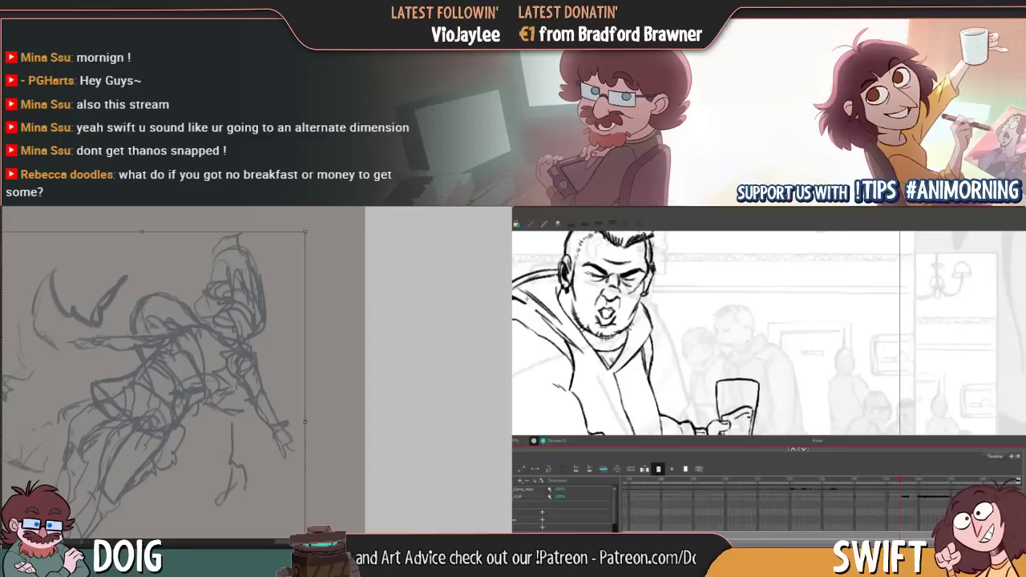
key(.)
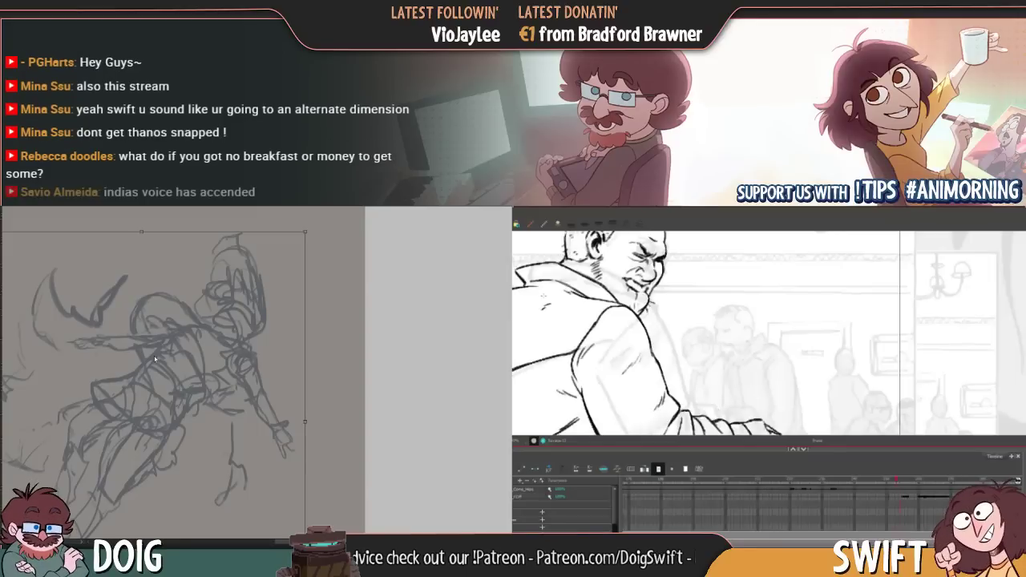
key(.)
key(.)
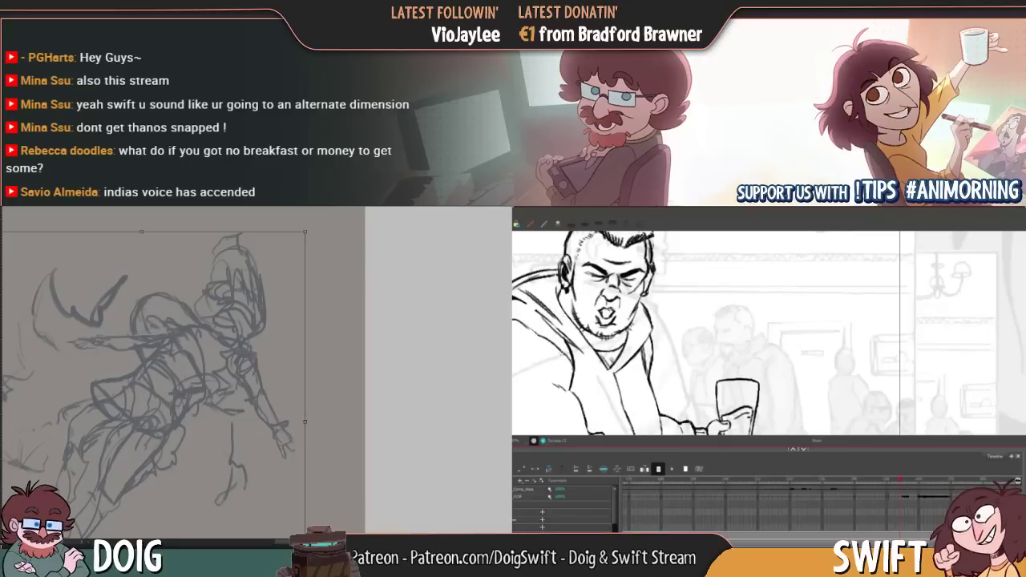
key(.)
key(h)
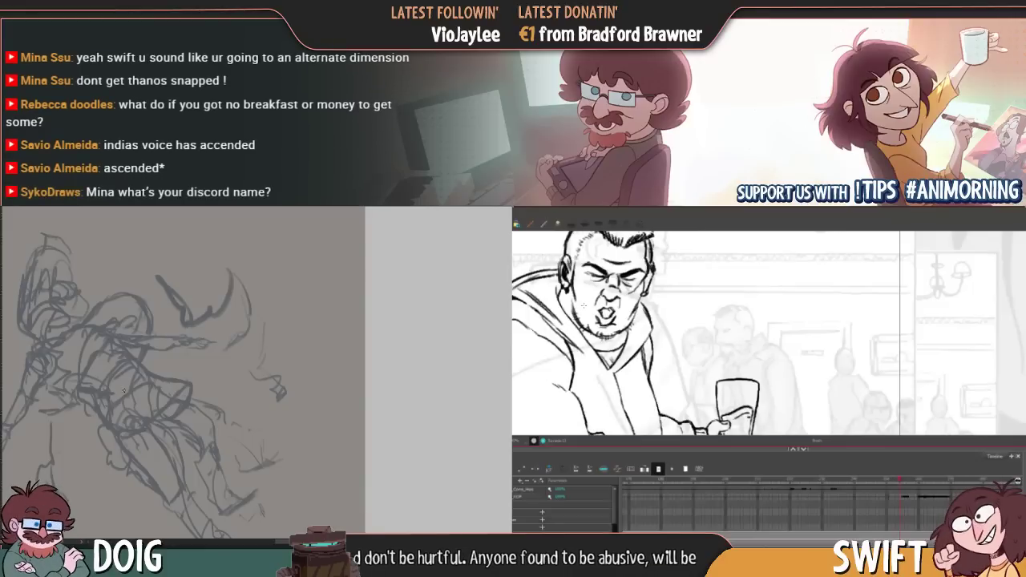
Try to block in the upper part of the figure's lowered arm with a solid dark shape
mouse_move(110, 386)
mouse_down()
mouse_move(111, 366)
mouse_move(168, 384)
mouse_move(168, 370)
mouse_up()
scroll(184, 369, down, 2)
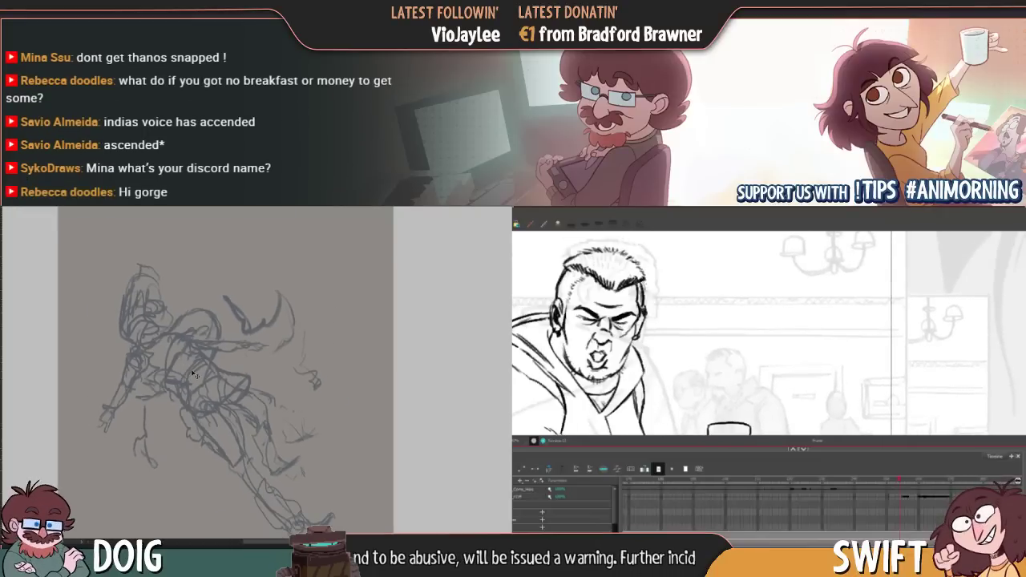
scroll(172, 387, down, 1)
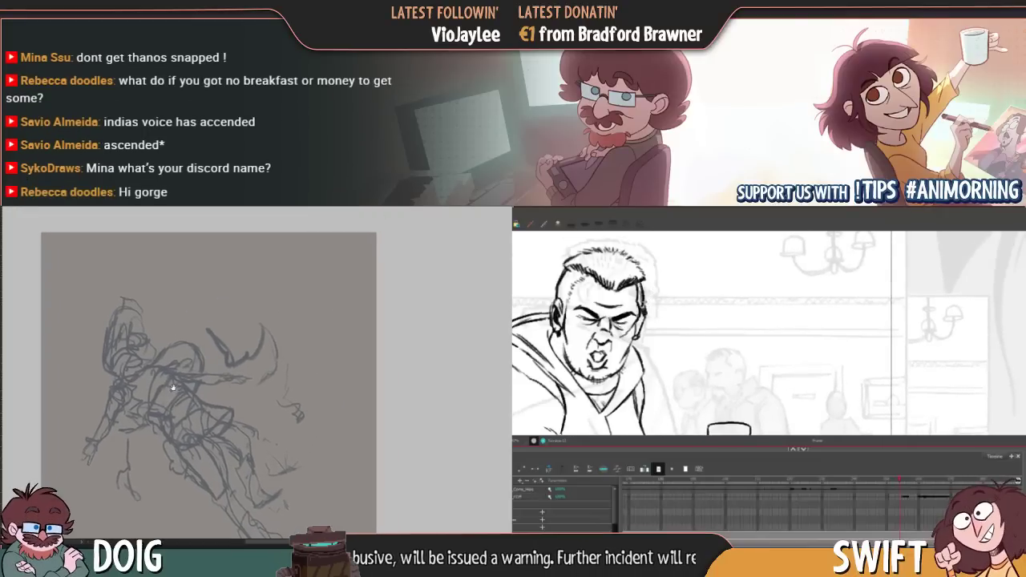
drag(173, 387, 148, 368)
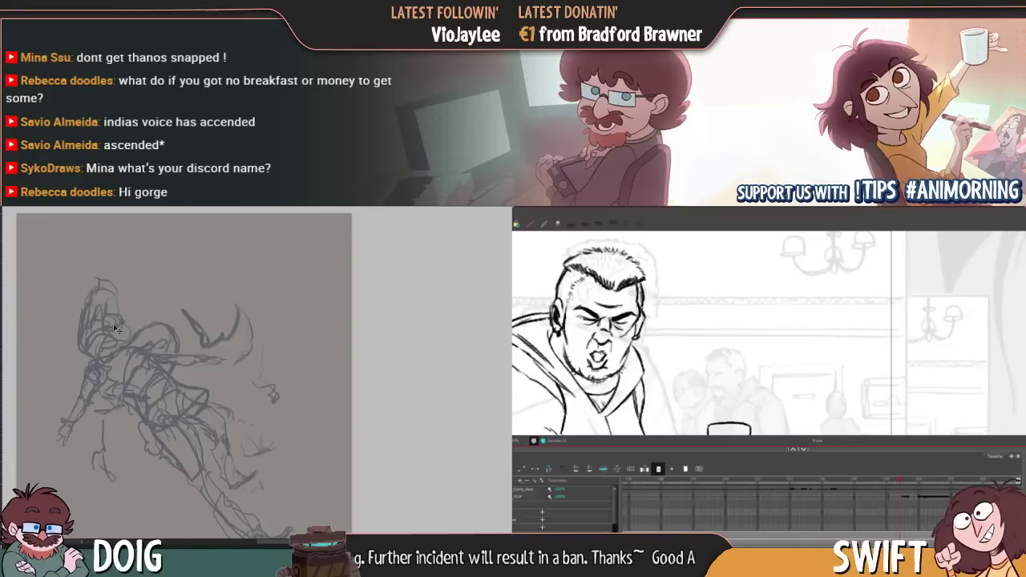
mouse_move(161, 344)
mouse_down()
mouse_move(144, 365)
mouse_move(177, 346)
mouse_move(197, 377)
mouse_move(178, 399)
mouse_move(161, 393)
mouse_move(152, 366)
mouse_up()
key(ctrl+plus)
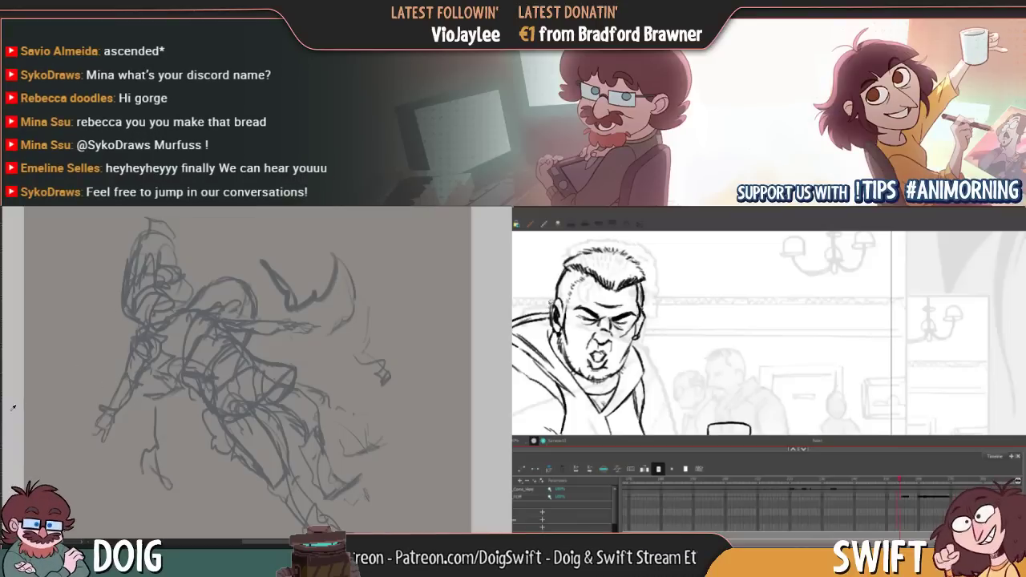
drag(109, 375, 138, 360)
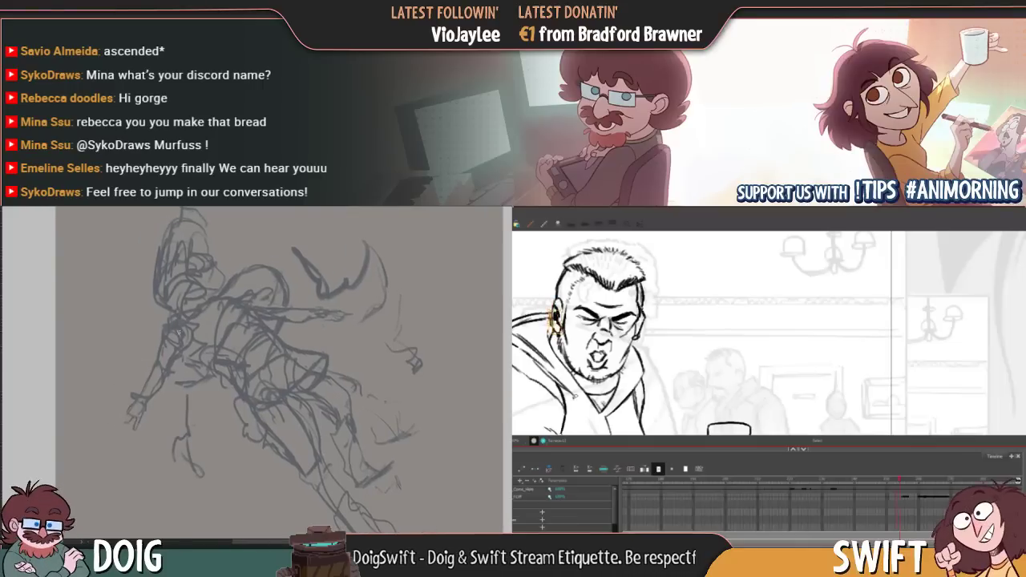
mouse_move(182, 346)
mouse_down()
mouse_move(178, 335)
mouse_move(173, 362)
mouse_move(158, 369)
mouse_up()
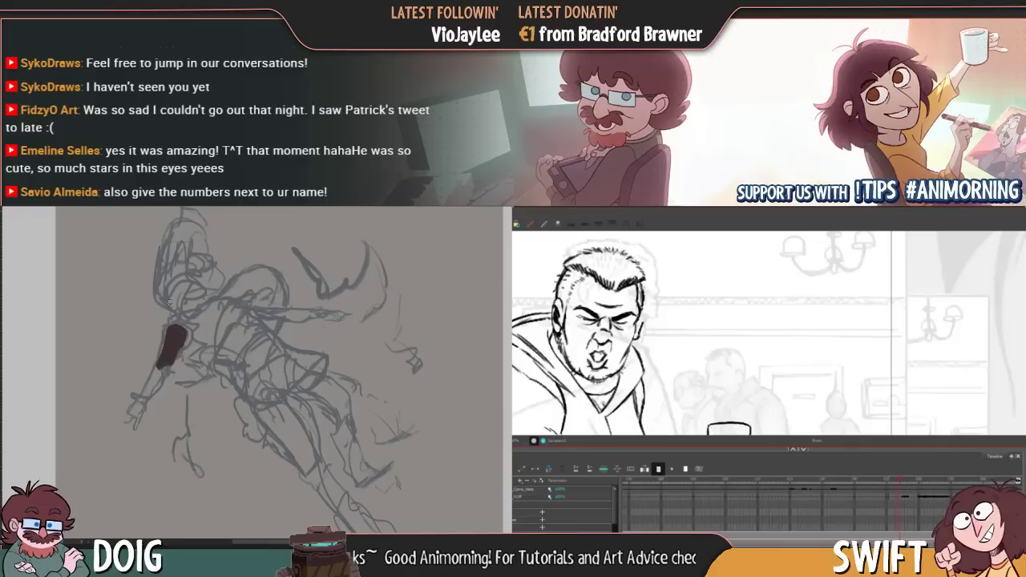
scroll(195, 348, up, 1)
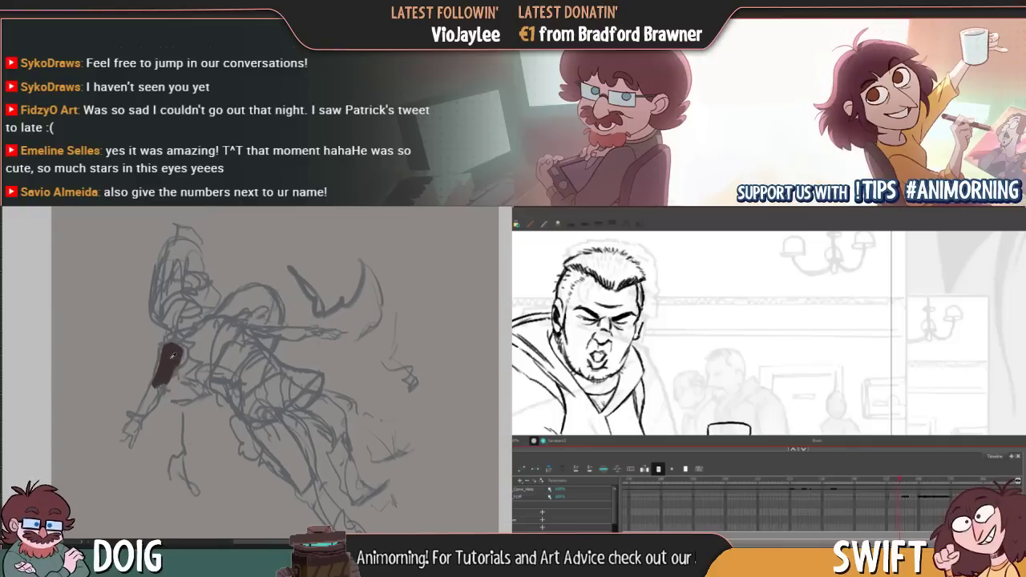
key(ctrl+z)
key(ctrl+z)
key(ctrl+z)
key(ctrl+z)
key(ctrl+z)
key(ctrl+z)
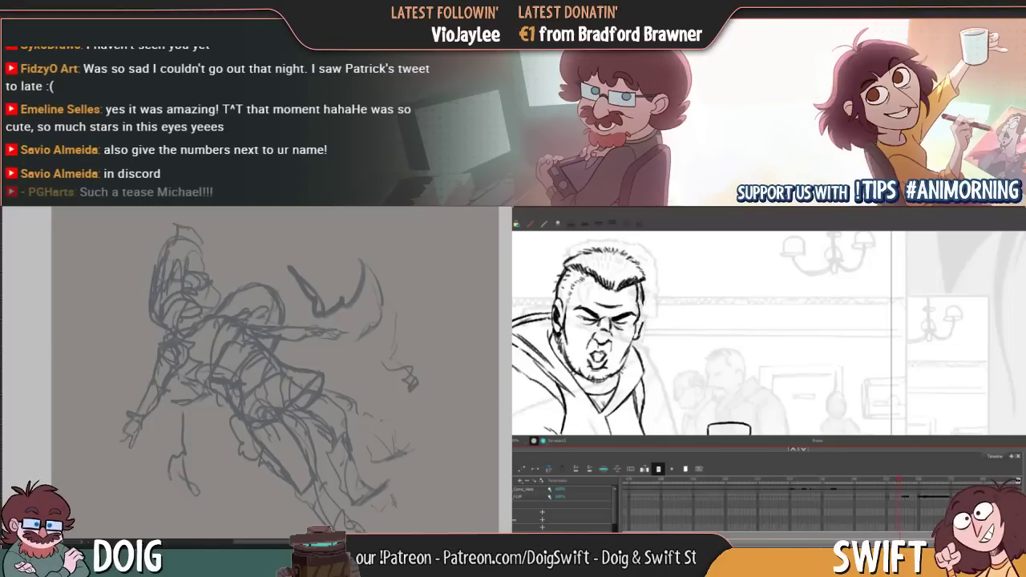
Fade the rough figure sketch and outline the shoulder and short sleeve of the lowered arm over it in thin dark lines
key(5)
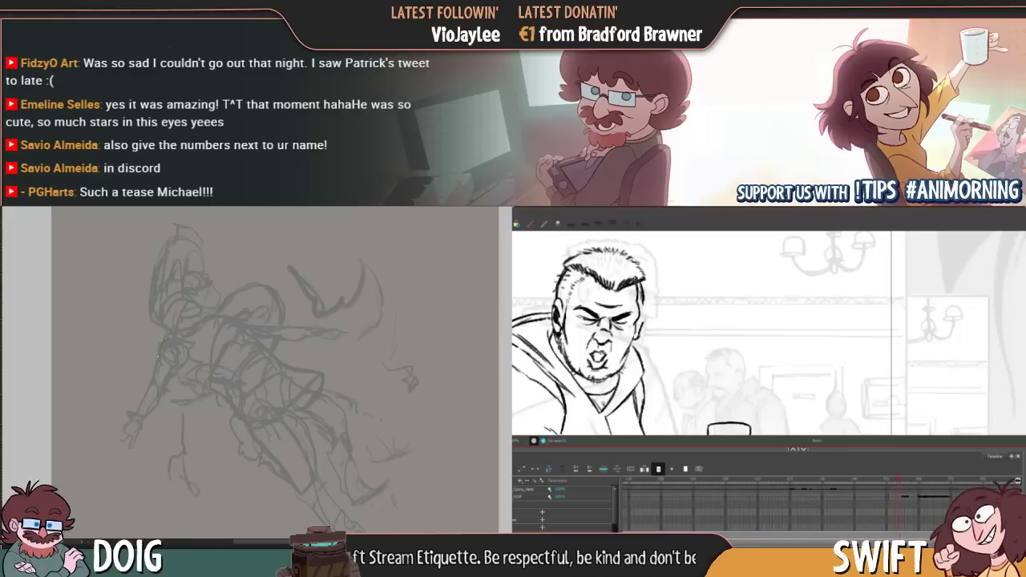
scroll(172, 338, up, 2)
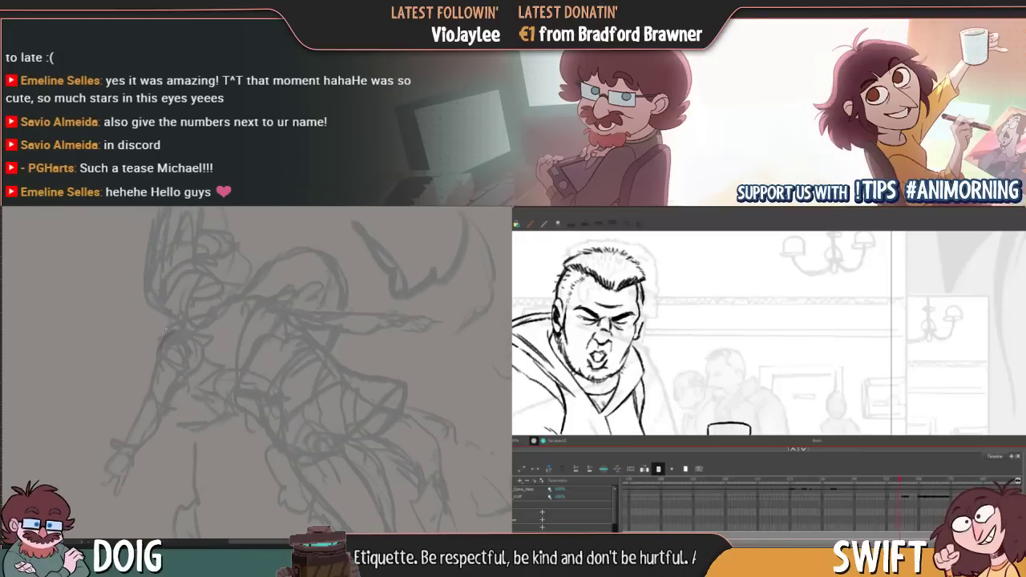
drag(162, 343, 143, 390)
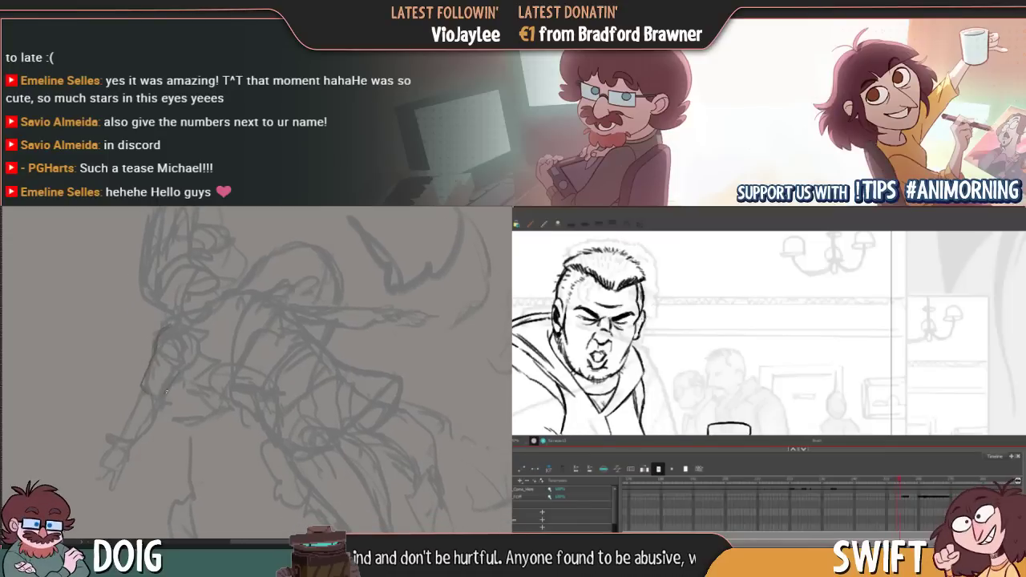
mouse_move(195, 357)
mouse_down()
mouse_move(159, 331)
mouse_move(189, 341)
mouse_up()
drag(166, 387, 176, 374)
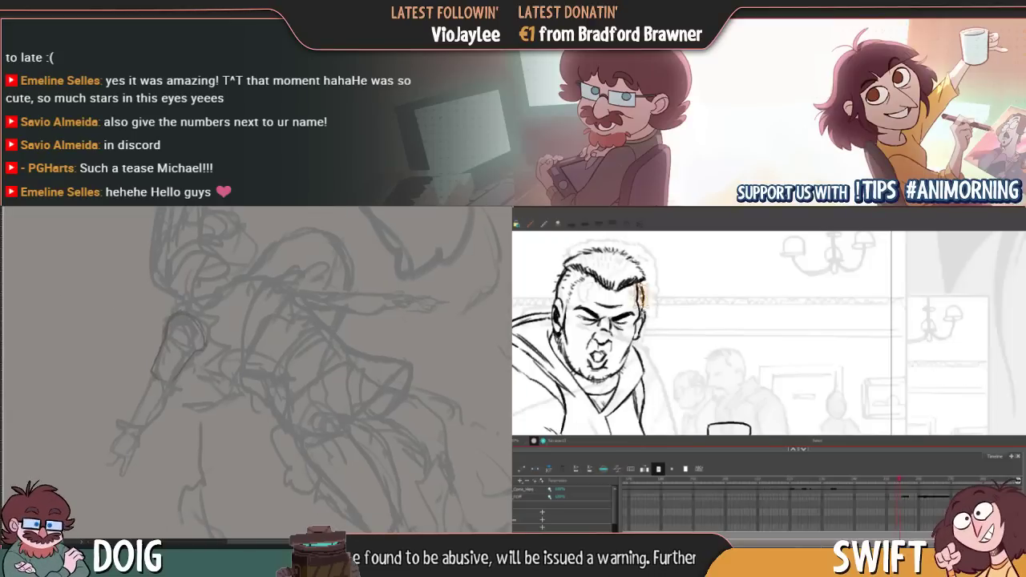
drag(147, 373, 178, 296)
mouse_move(210, 329)
mouse_down()
mouse_move(198, 339)
mouse_move(216, 344)
mouse_move(169, 350)
mouse_up()
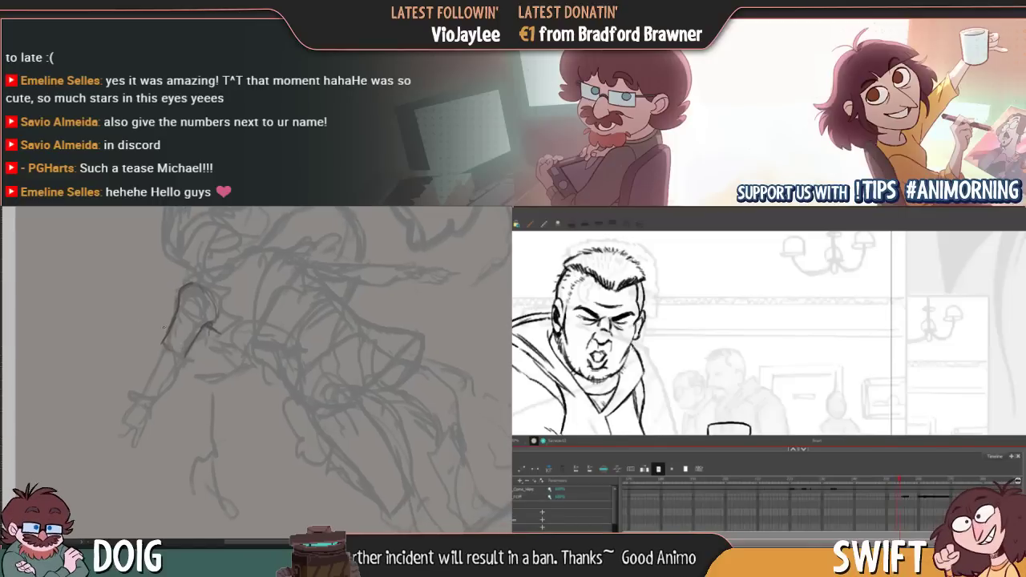
mouse_move(212, 311)
mouse_down()
mouse_move(176, 346)
mouse_move(178, 377)
mouse_move(80, 454)
mouse_up()
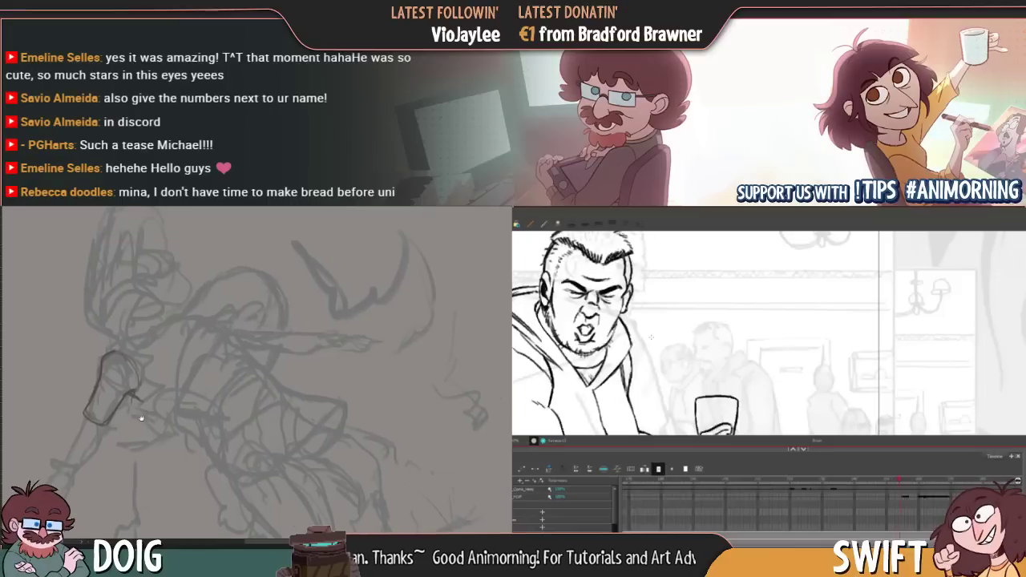
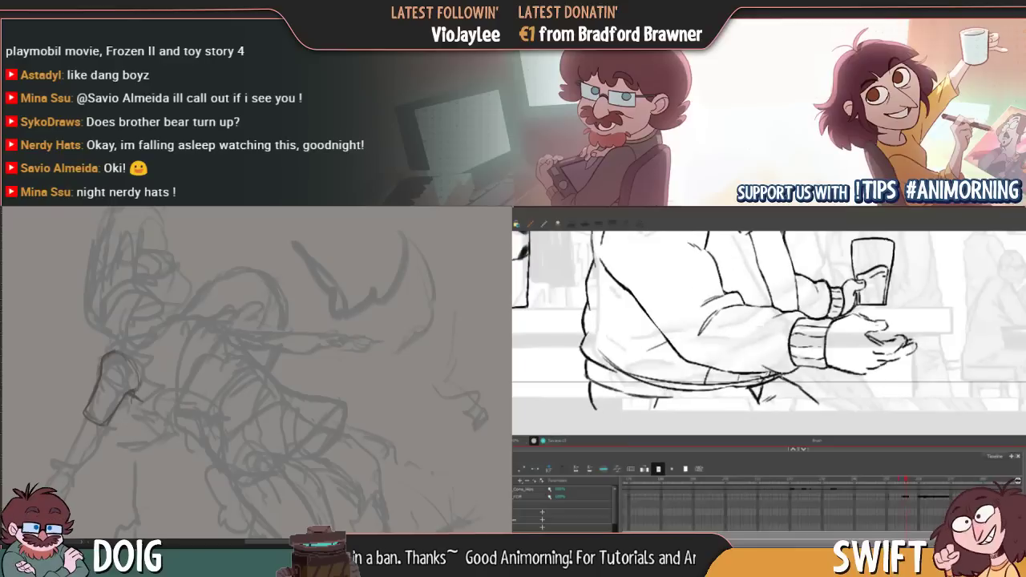
Erase the lower hem line across the waist of the man's hoodie, below his extended forearm
mouse_move(628, 378)
mouse_down()
mouse_move(693, 393)
mouse_move(777, 373)
mouse_move(723, 387)
mouse_move(761, 387)
mouse_up()
mouse_move(769, 381)
mouse_down()
mouse_move(782, 373)
mouse_move(773, 375)
mouse_up()
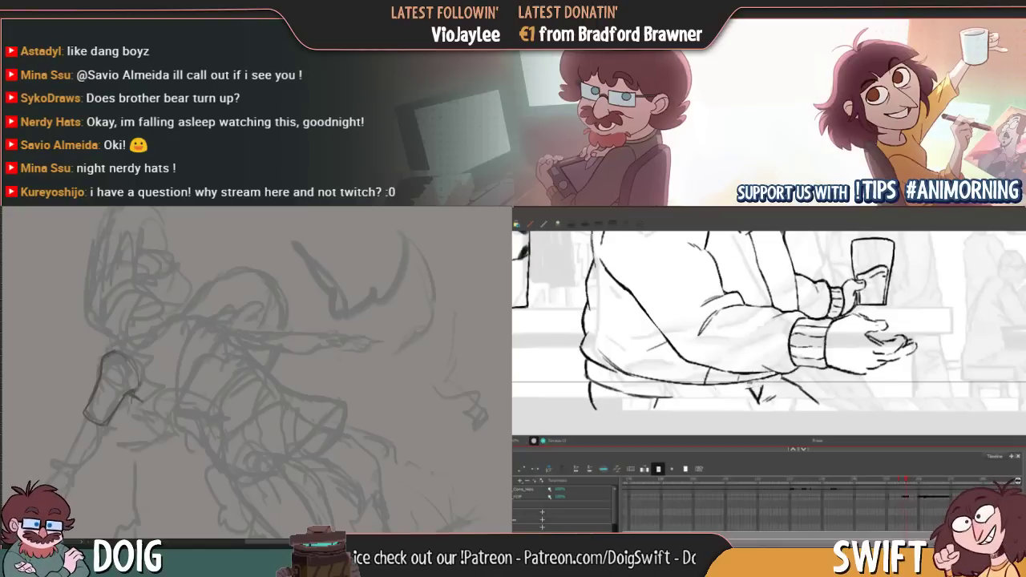
Flip repeatedly between the current and next drawings of the man to compare the hem and waistline
key(period)
key(comma)
key(period)
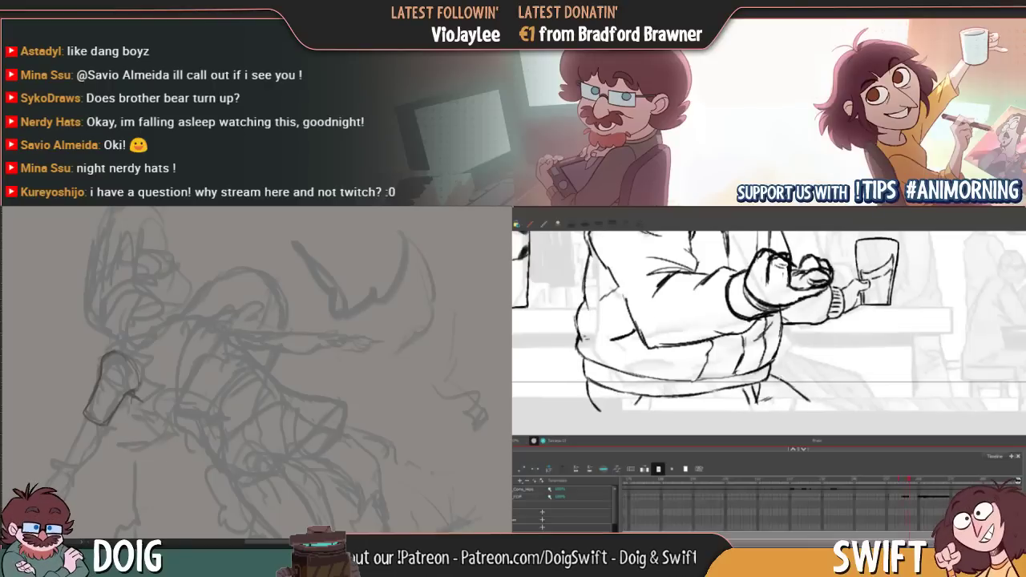
key(comma)
key(period)
key(comma)
key(period)
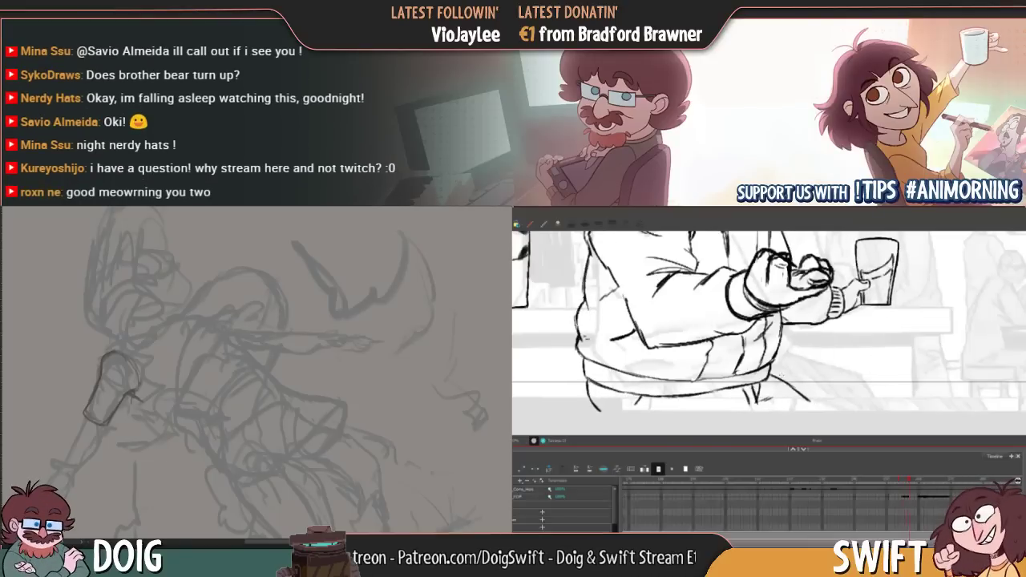
key(comma)
key(period)
key(comma)
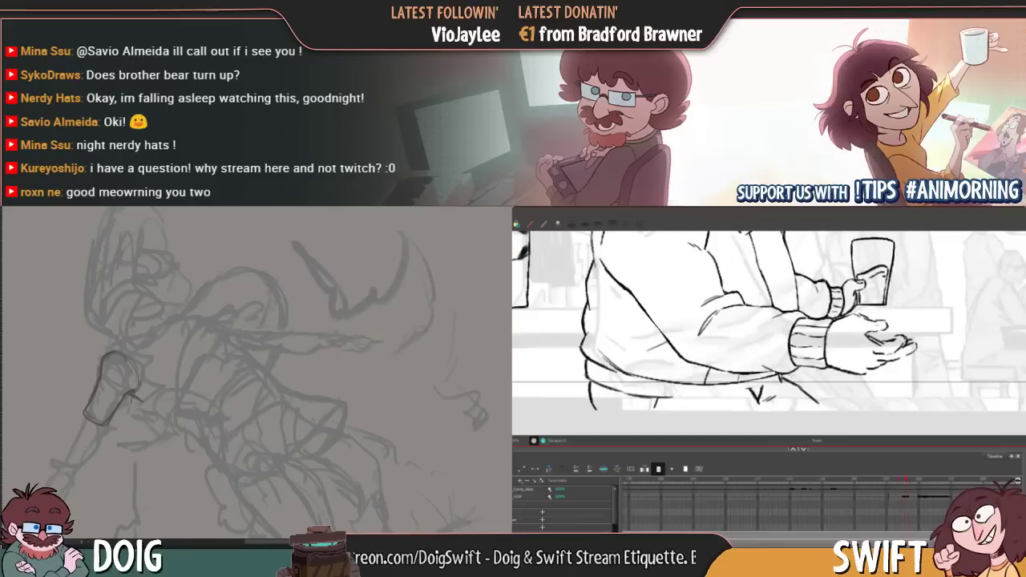
key(period)
key(comma)
key(period)
key(comma)
key(period)
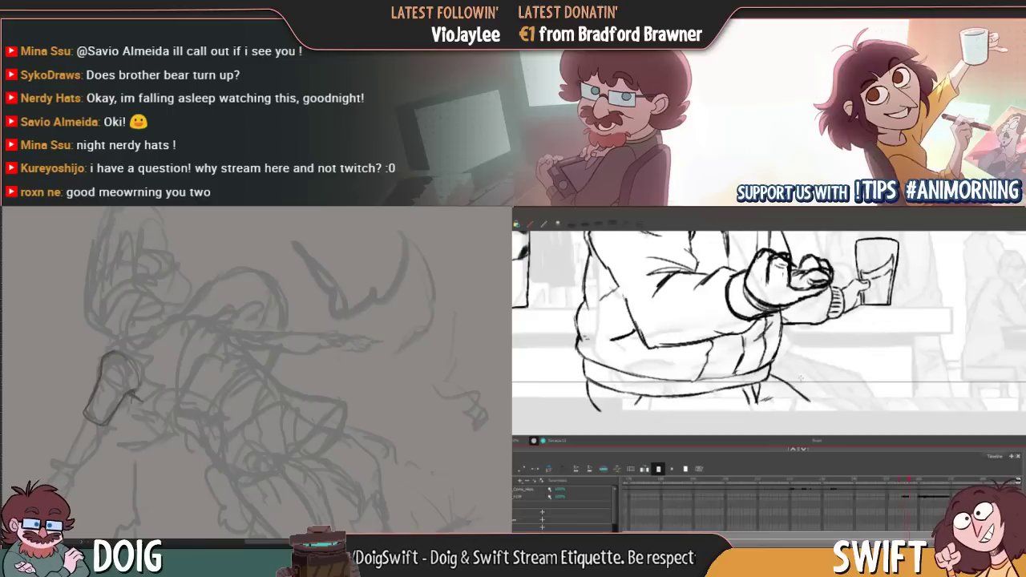
key(comma)
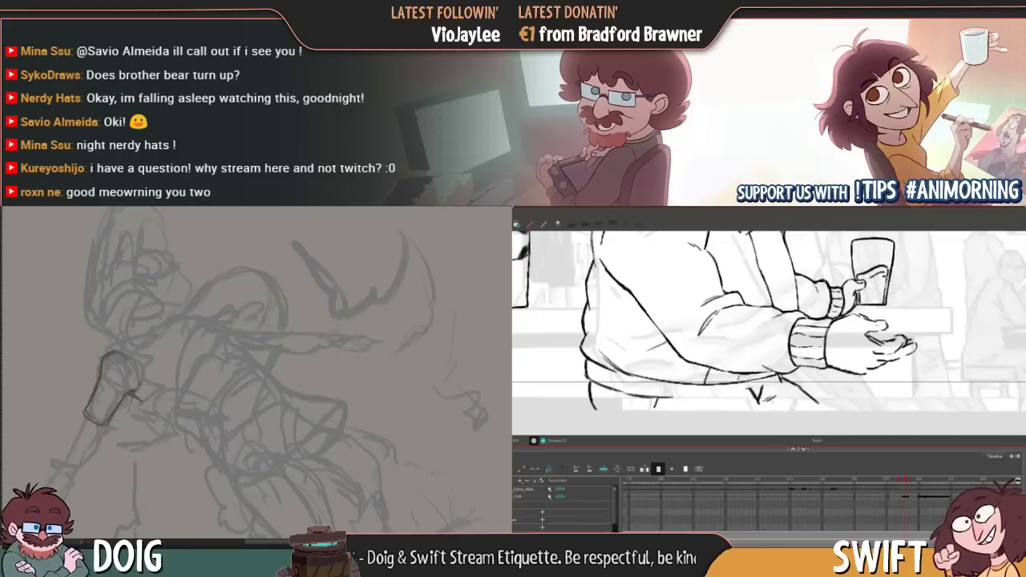
key(period)
key(comma)
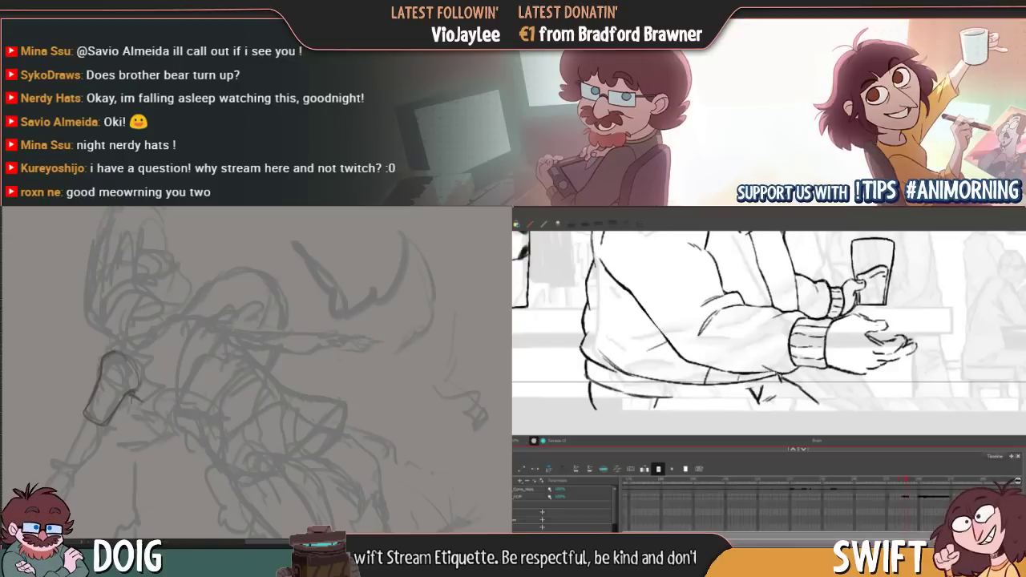
key(period)
key(comma)
key(period)
key(comma)
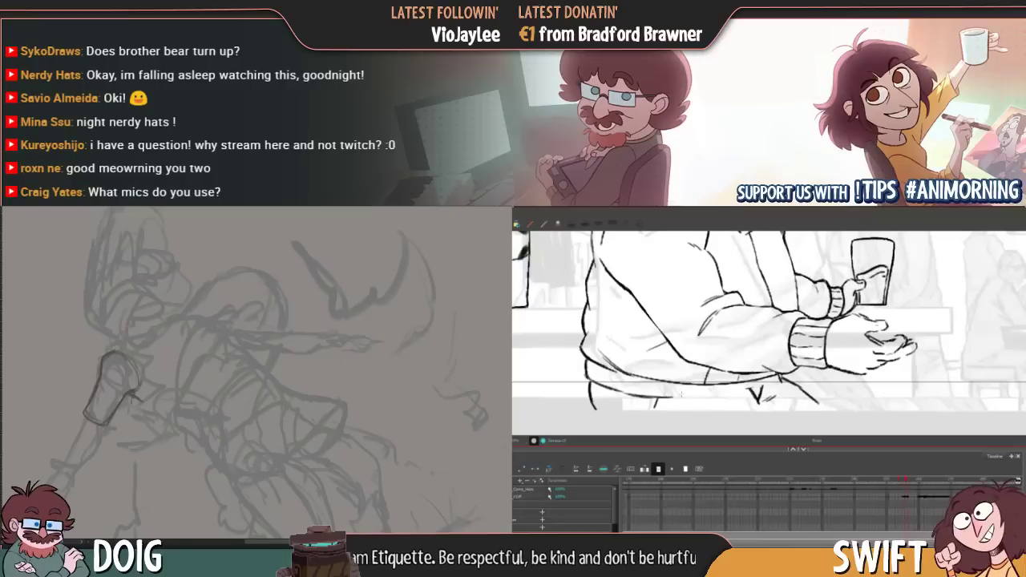
Redraw the lower hem line across the man's waist and check it against the next drawing
drag(682, 395, 771, 389)
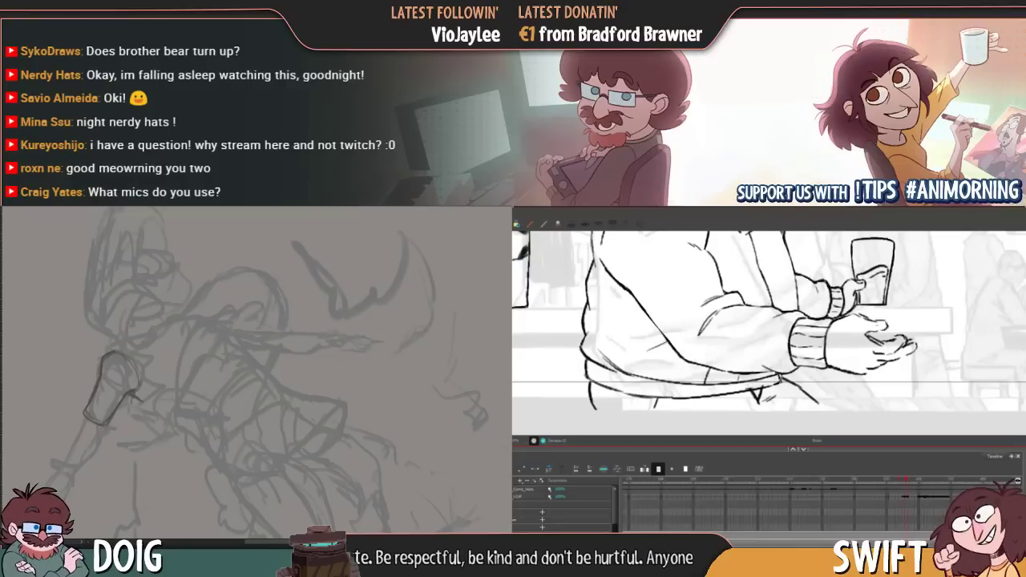
key(period)
key(comma)
key(period)
key(comma)
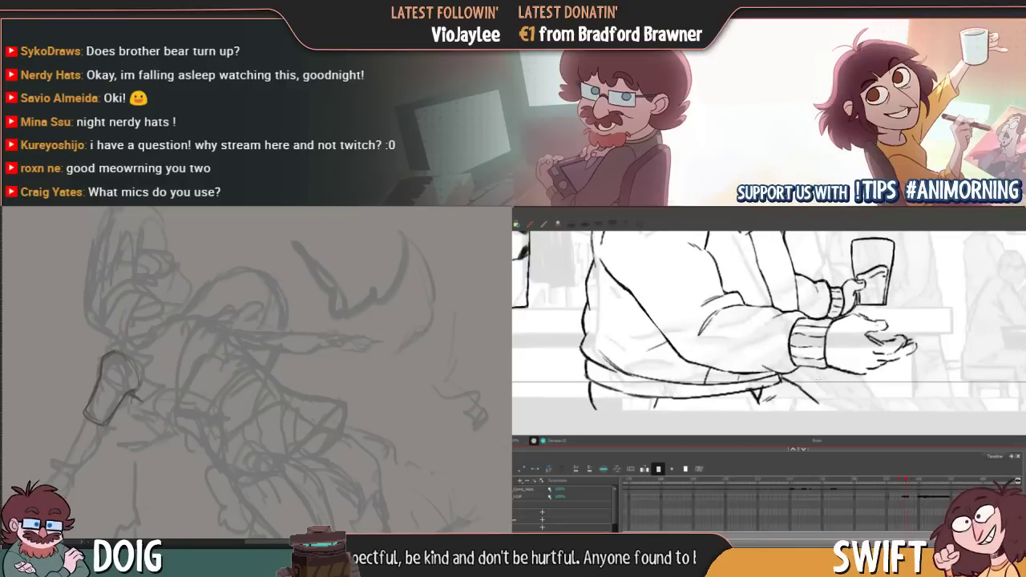
key(period)
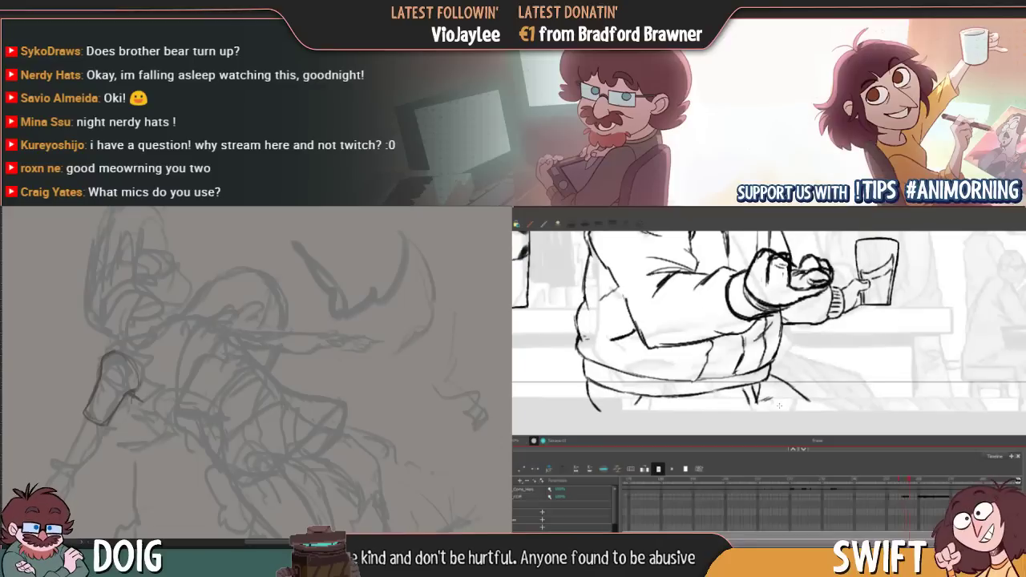
Flip between the man's open-hand drawing and the following drawing to compare the hem and waistline
key(comma)
key(period)
key(comma)
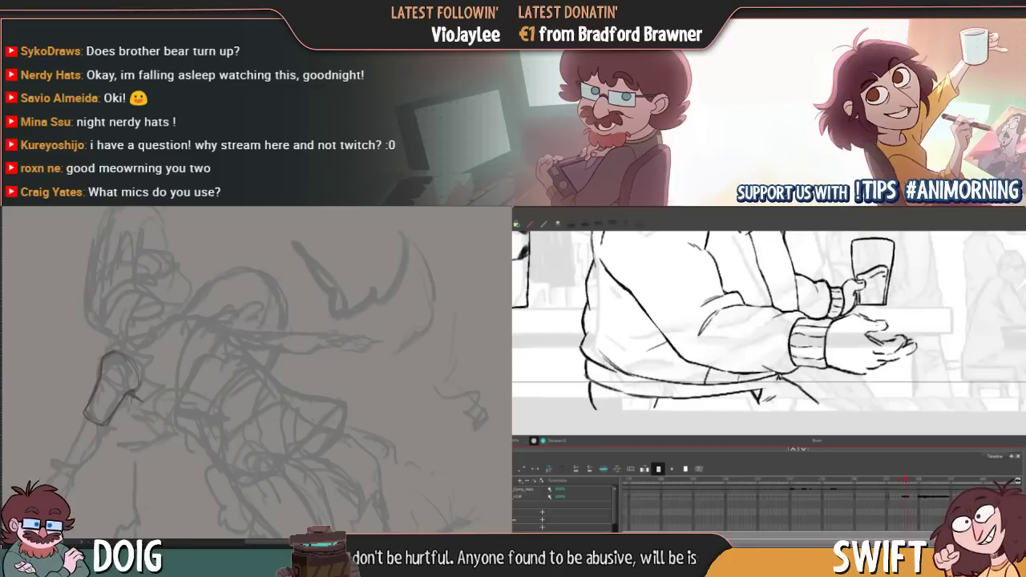
key(period)
key(comma)
key(period)
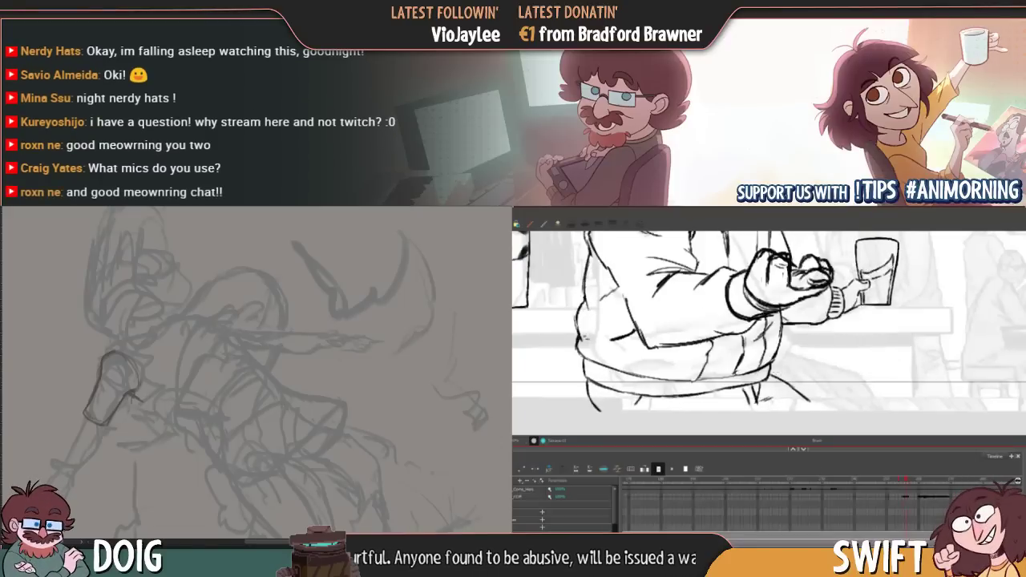
key(comma)
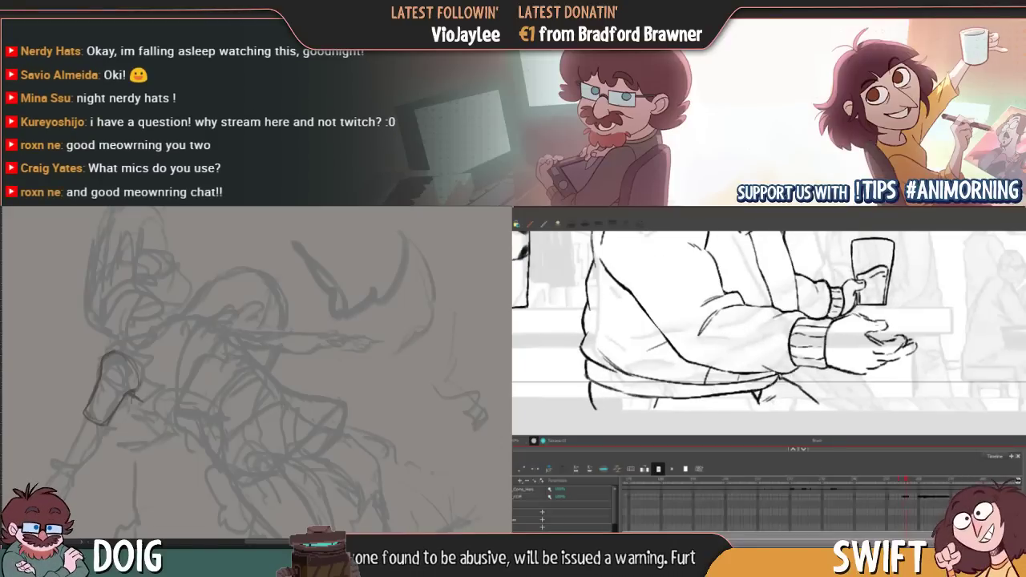
key(period)
key(comma)
key(period)
key(comma)
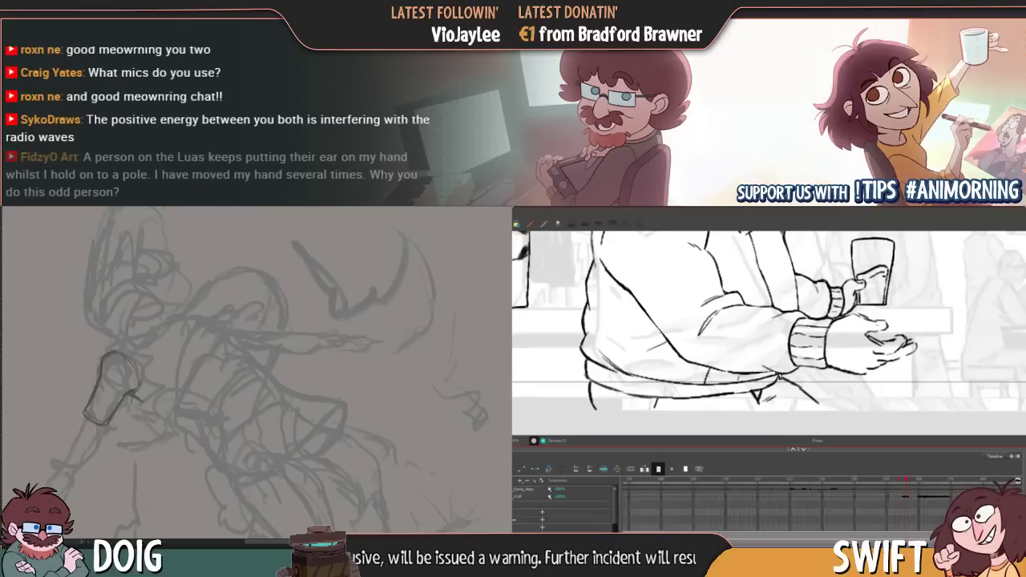
key(period)
key(comma)
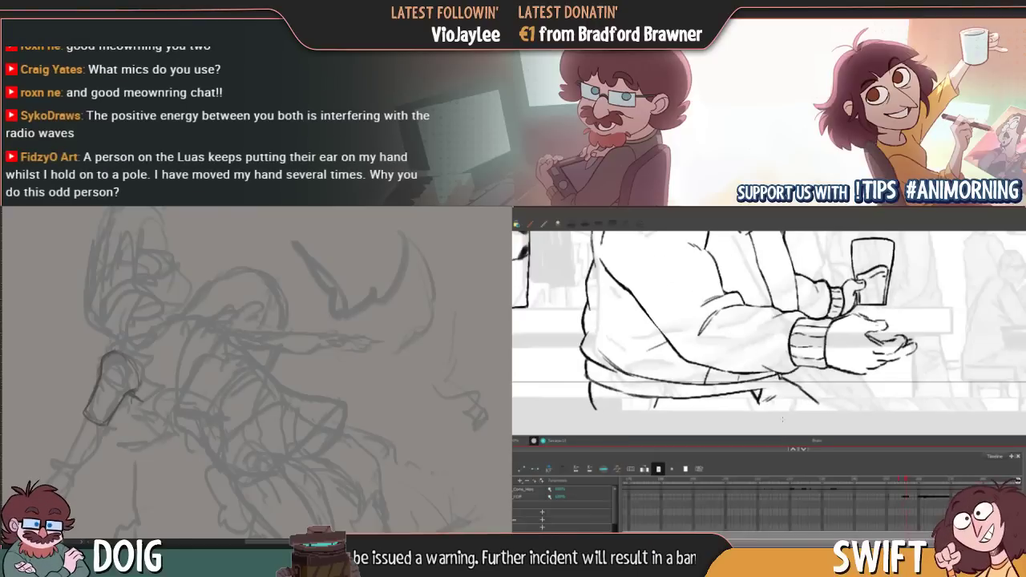
key(period)
key(comma)
Add a short stroke to the end of the hoodie's hem line below the forearm and compare it with the next drawing
drag(759, 390, 779, 380)
key(period)
key(comma)
key(period)
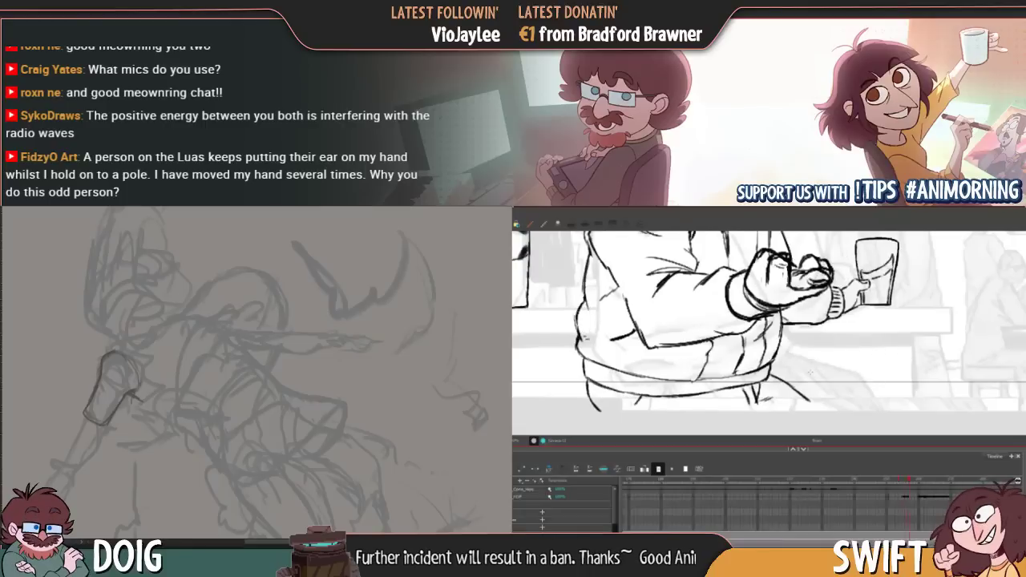
key(comma)
key(period)
key(comma)
key(period)
key(comma)
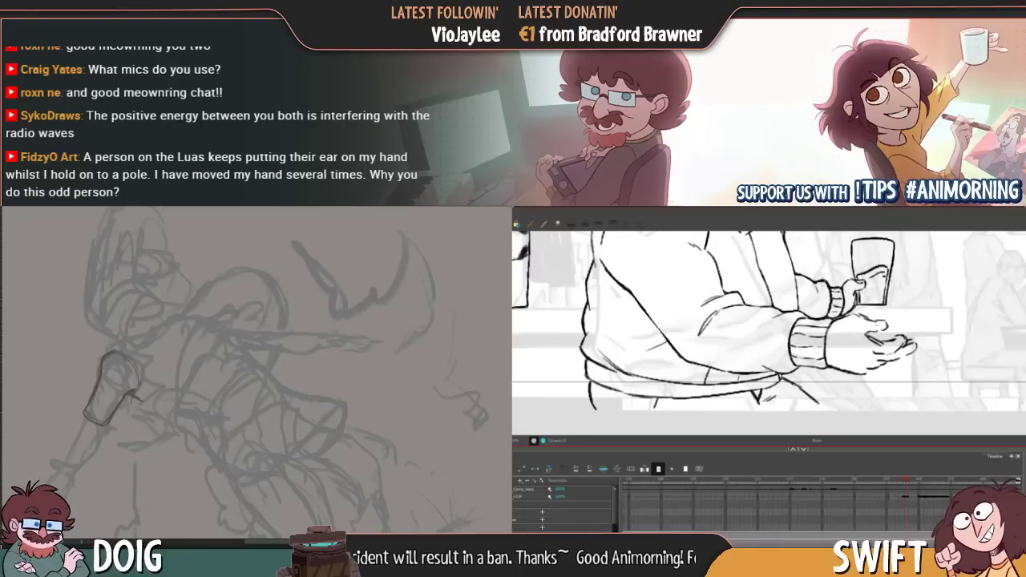
key(period)
key(comma)
key(period)
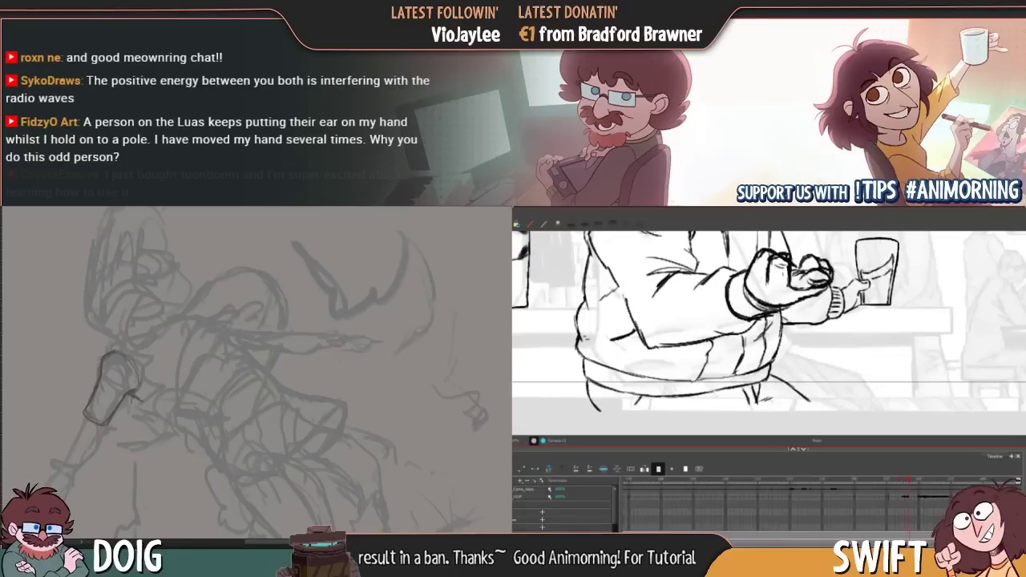
key(comma)
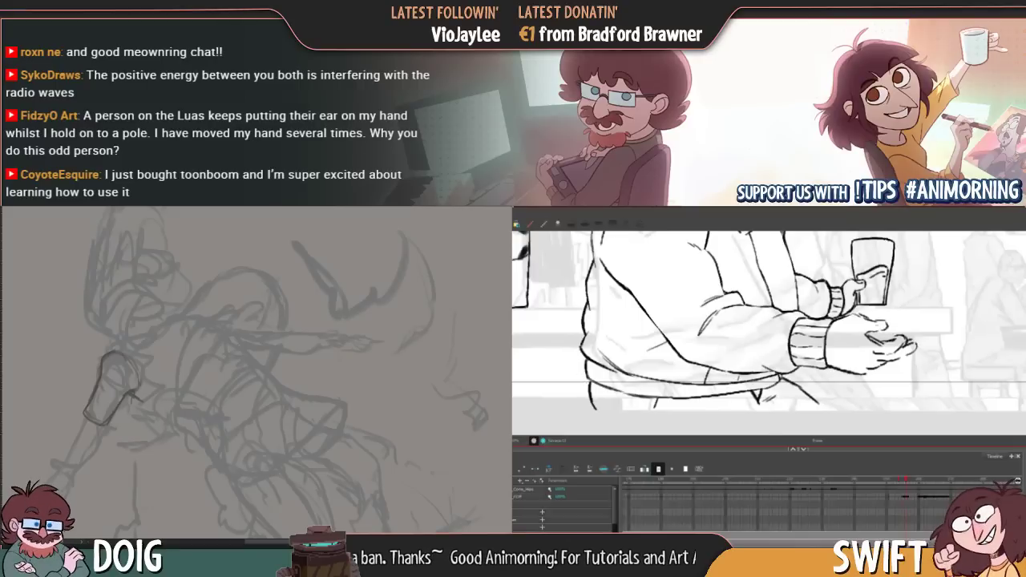
key(period)
key(comma)
key(period)
key(comma)
key(period)
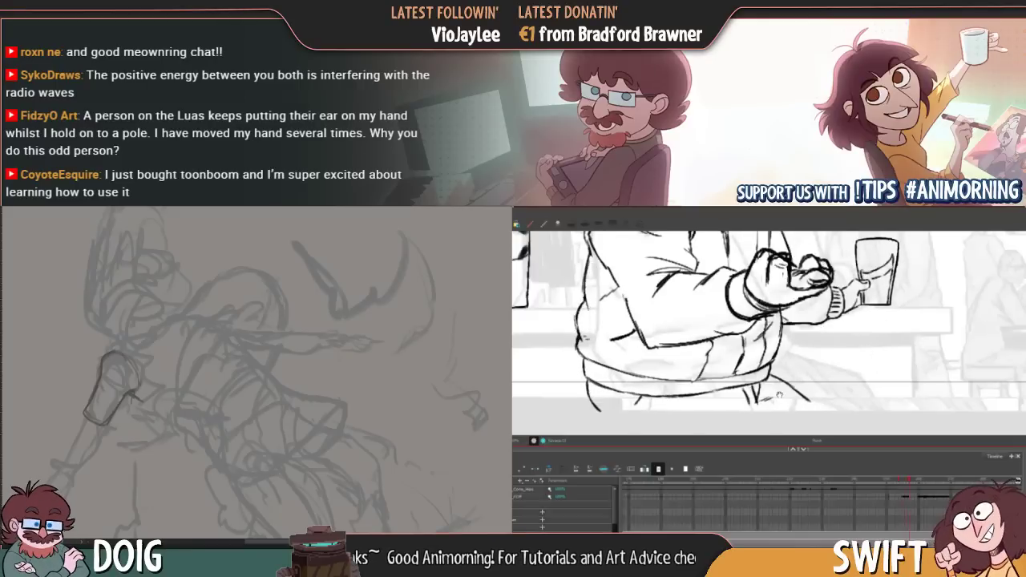
Return to the man's open-hand drawing and bring the extended hand into closer focus
mouse_move(812, 314)
mouse_down()
mouse_move(780, 415)
mouse_move(771, 401)
mouse_move(749, 419)
mouse_up()
key(period)
key(period)
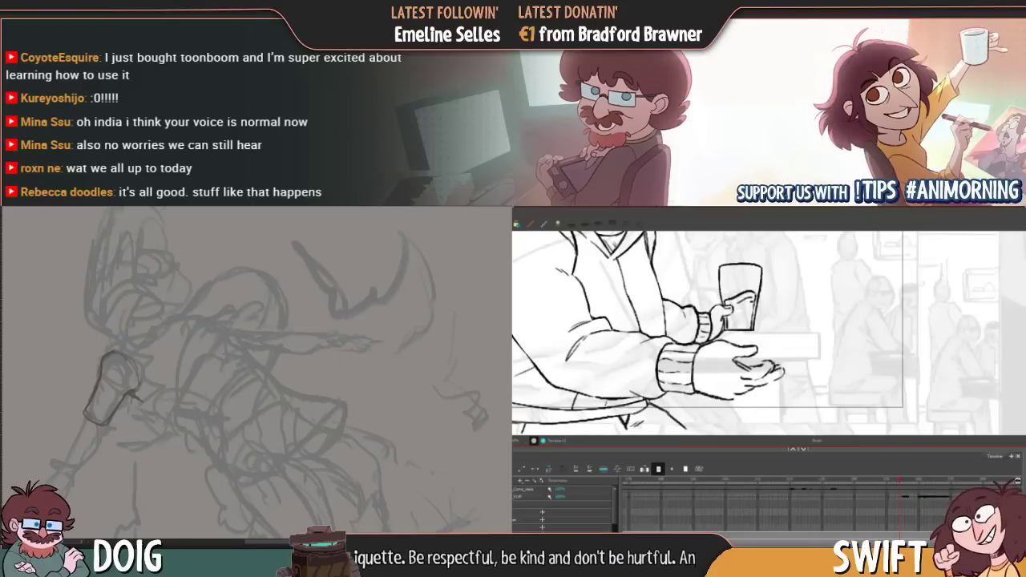
key(.)
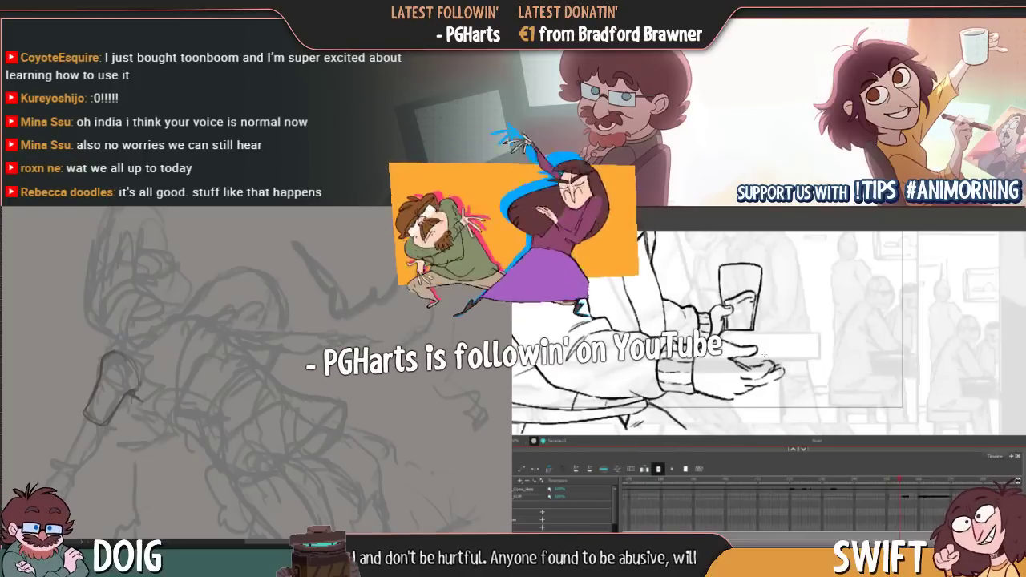
Switch to the OBS settings and examine the audio devices and the microphone push-to-talk options without changing them
drag(3, 226, 214, 230)
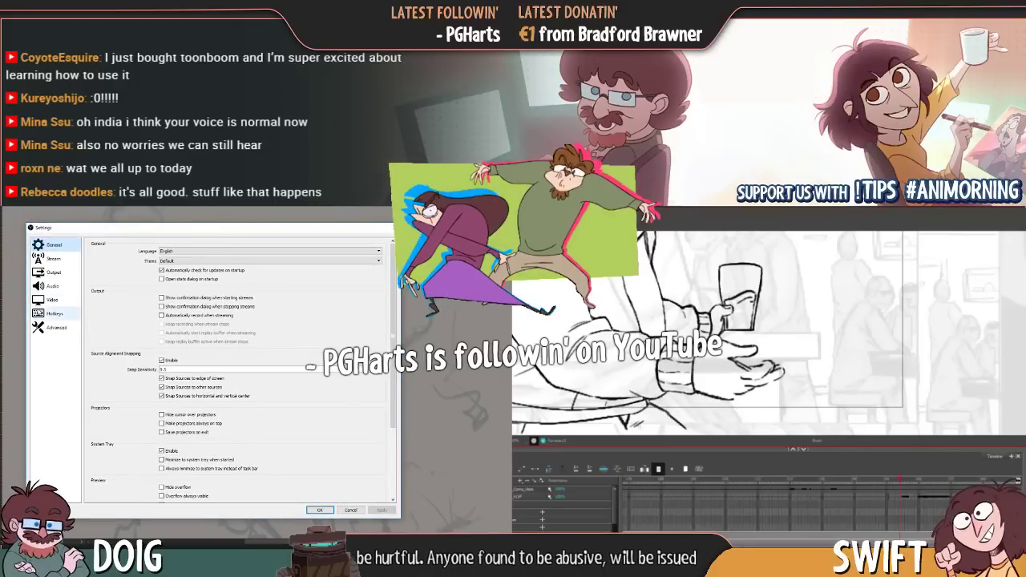
click(51, 285)
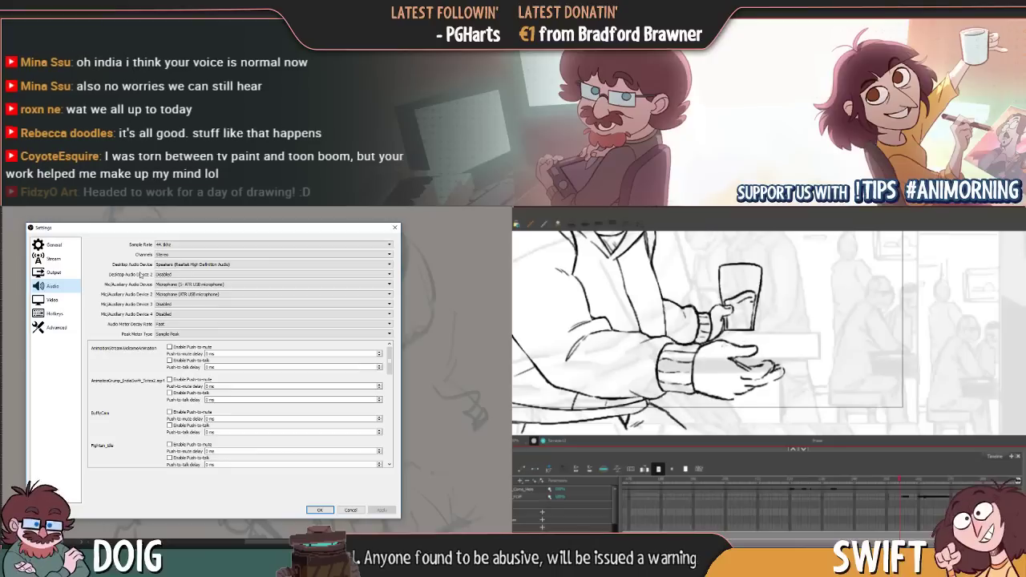
scroll(170, 403, down, 1)
scroll(167, 404, up, 1)
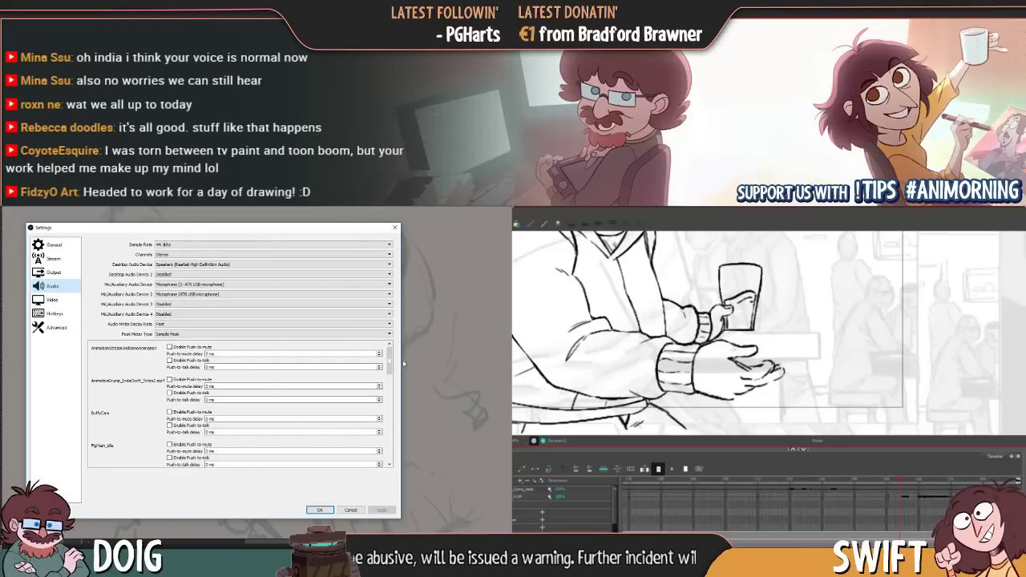
drag(390, 358, 394, 464)
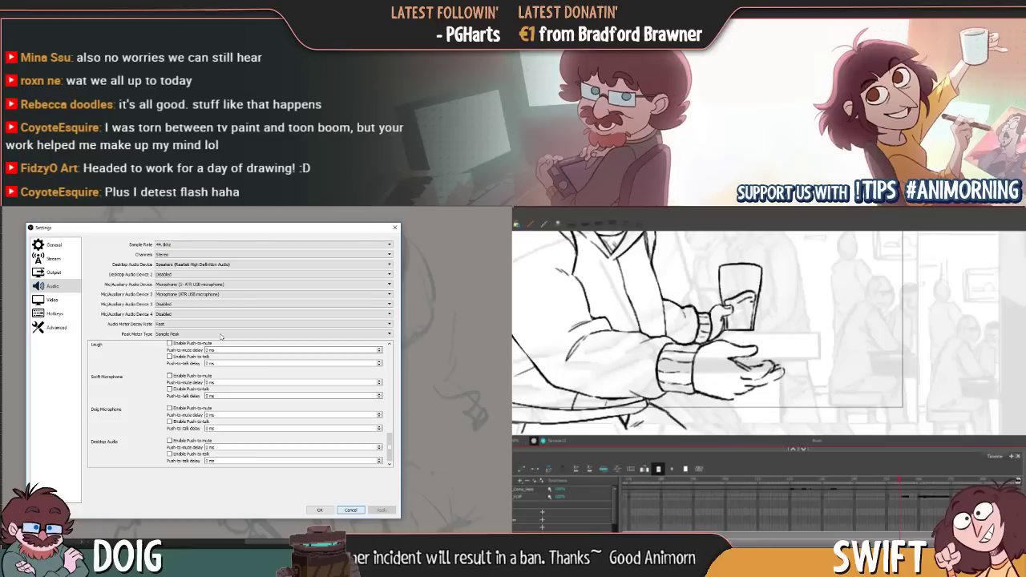
key(Escape)
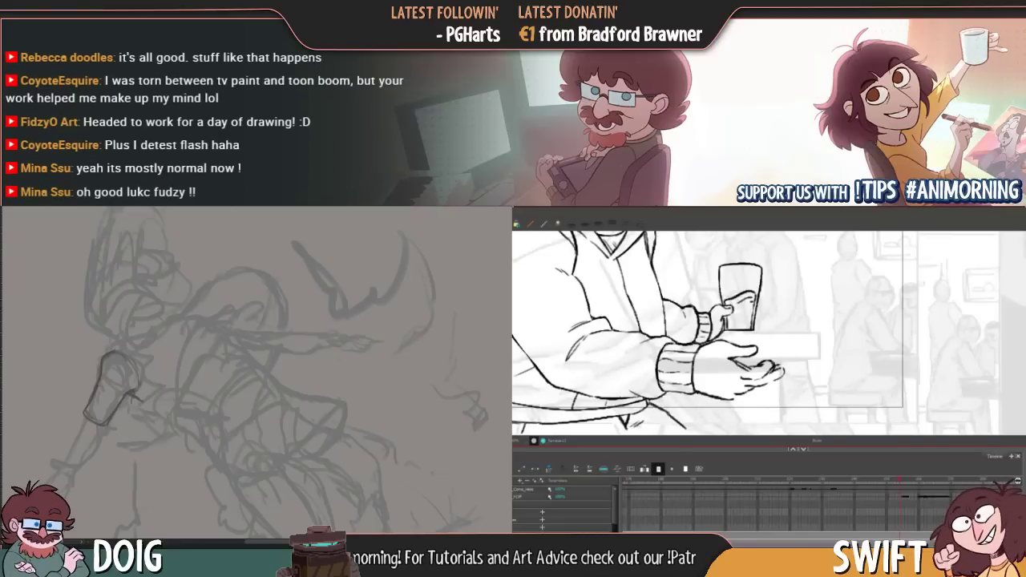
Refine the fingertip lines of the man's extended open hand and check them against the previous drawing
key(comma)
key(period)
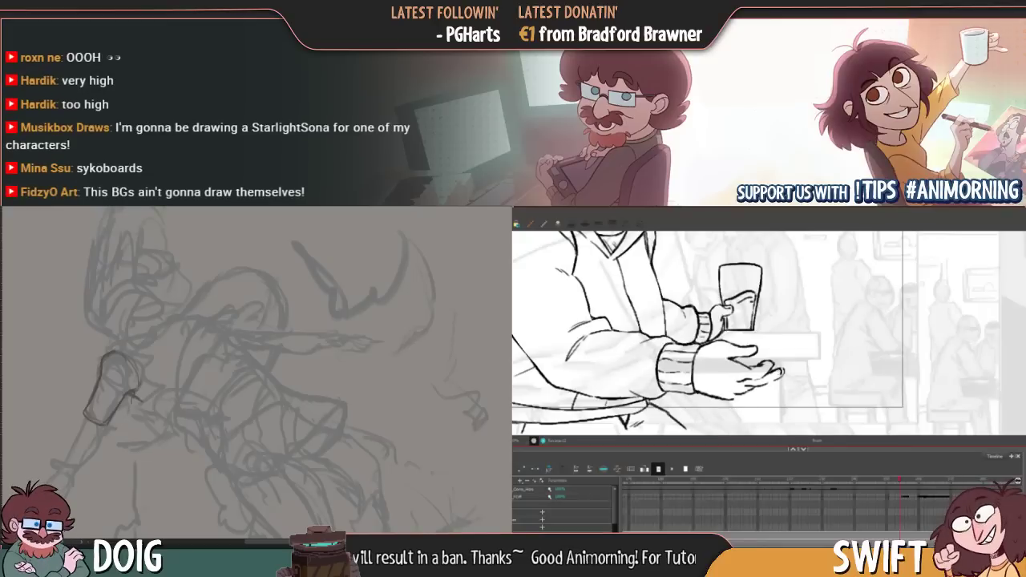
drag(779, 377, 768, 384)
key(comma)
key(period)
key(comma)
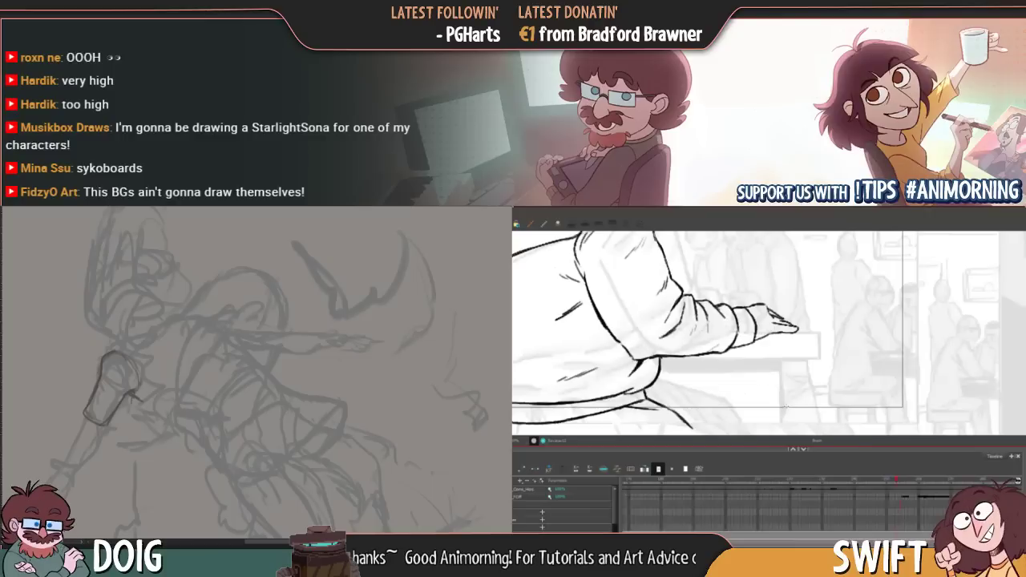
key(period)
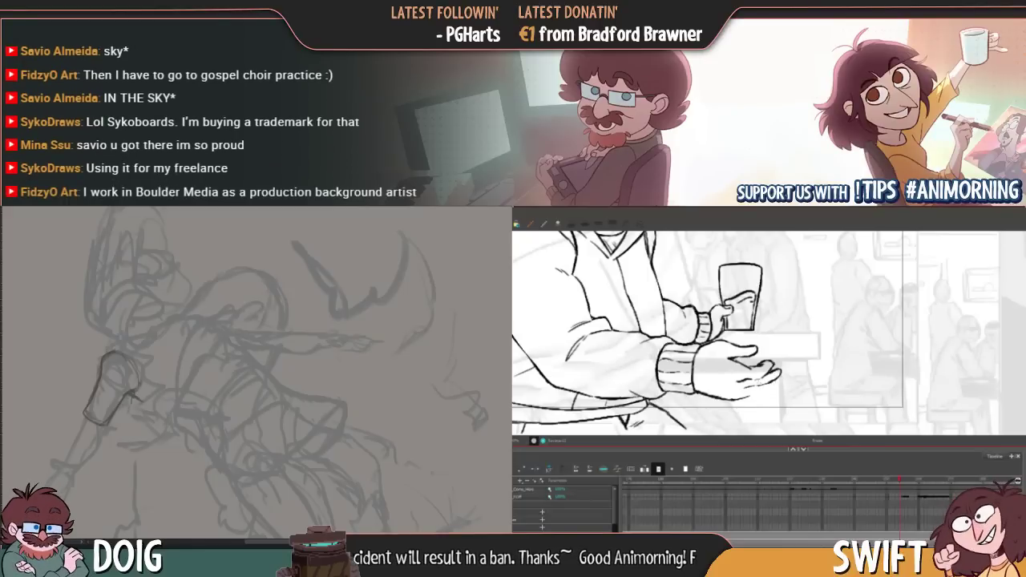
Compare the cleaned open hand and glass with the previous drawing of the outstretched arm
key(comma)
key(period)
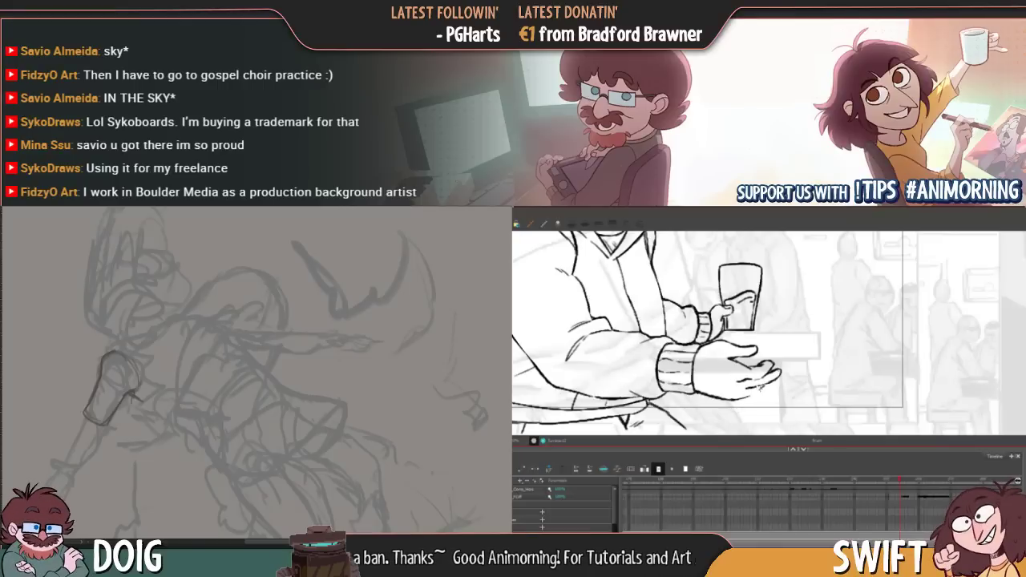
key(comma)
key(period)
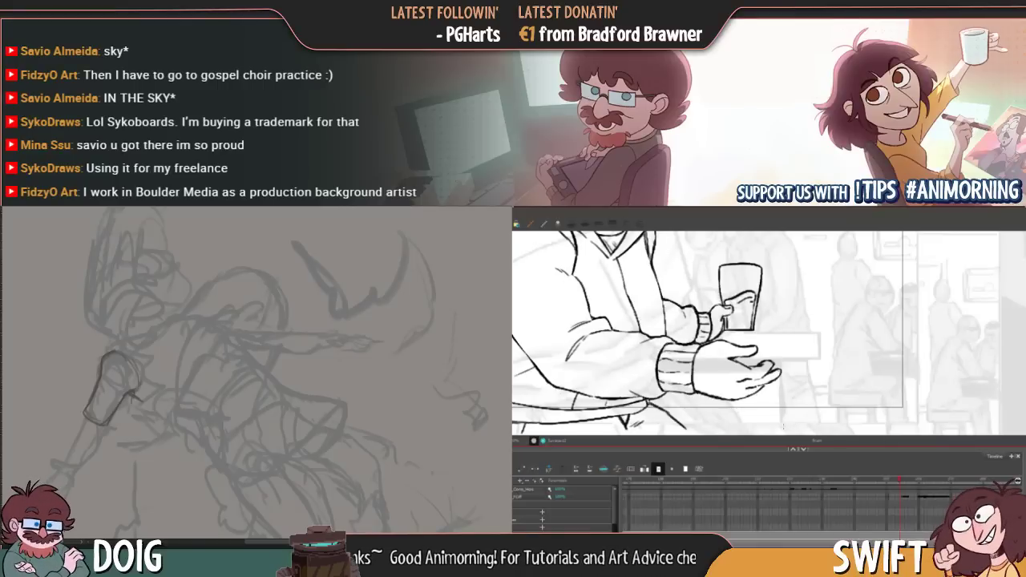
mouse_move(734, 400)
mouse_down()
mouse_move(799, 390)
mouse_move(797, 409)
mouse_move(822, 409)
mouse_move(789, 419)
mouse_up()
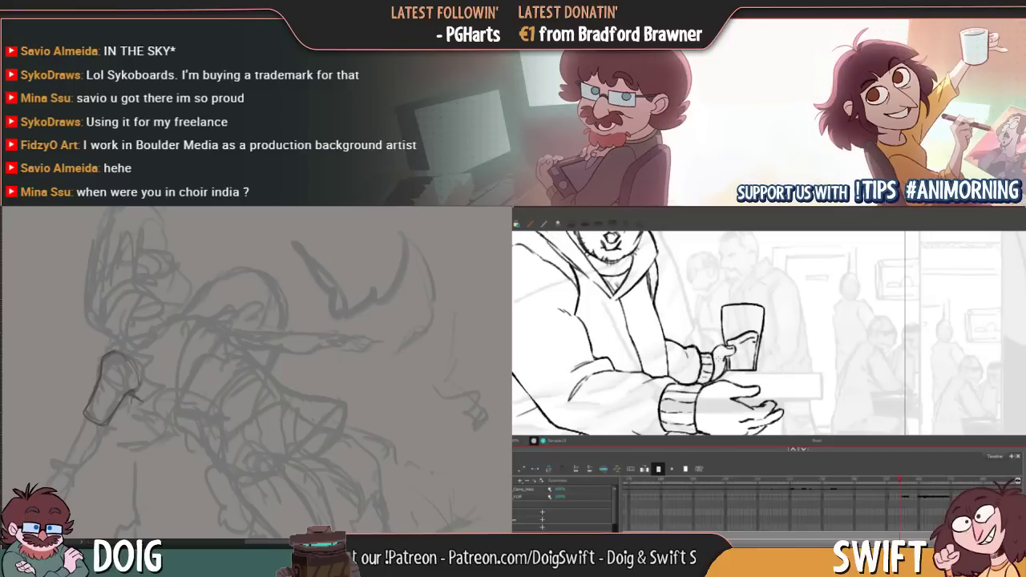
key(comma)
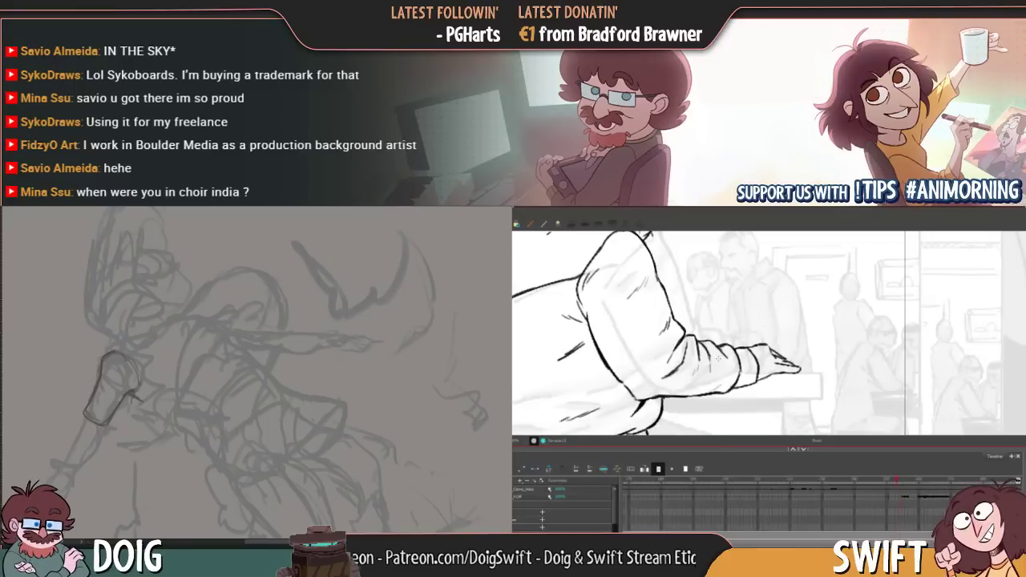
key(period)
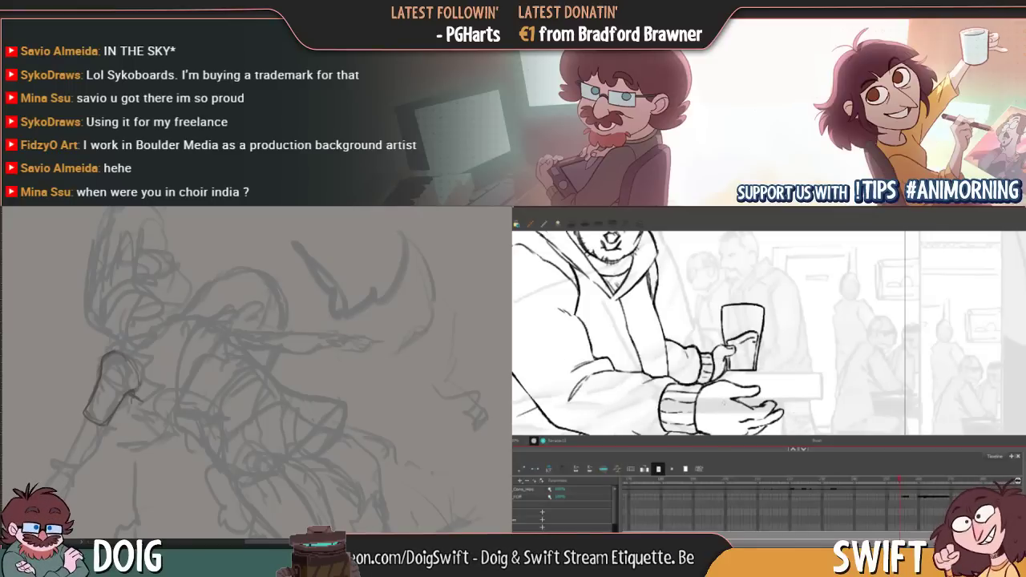
key(alt+s)
click(726, 366)
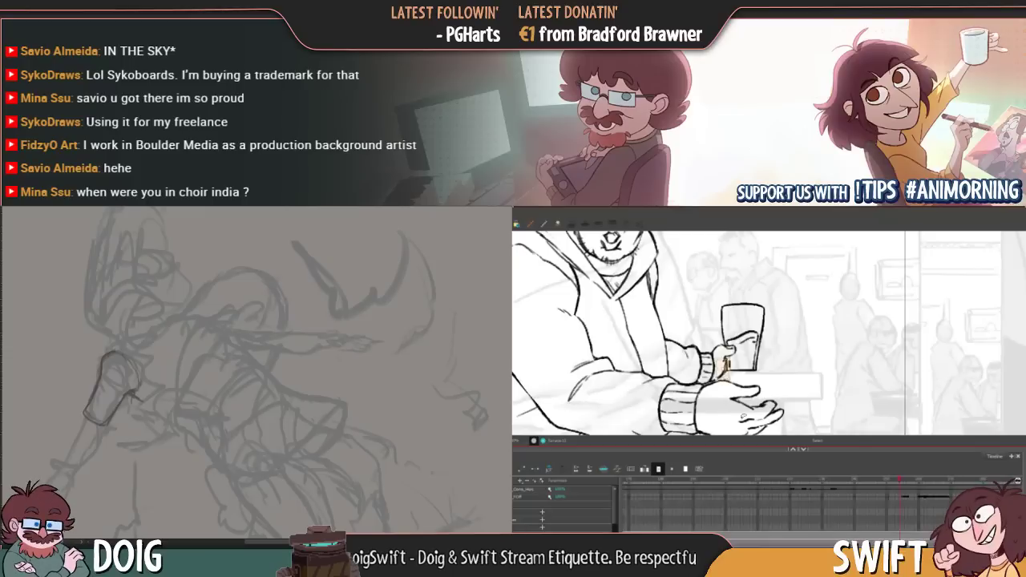
key(Escape)
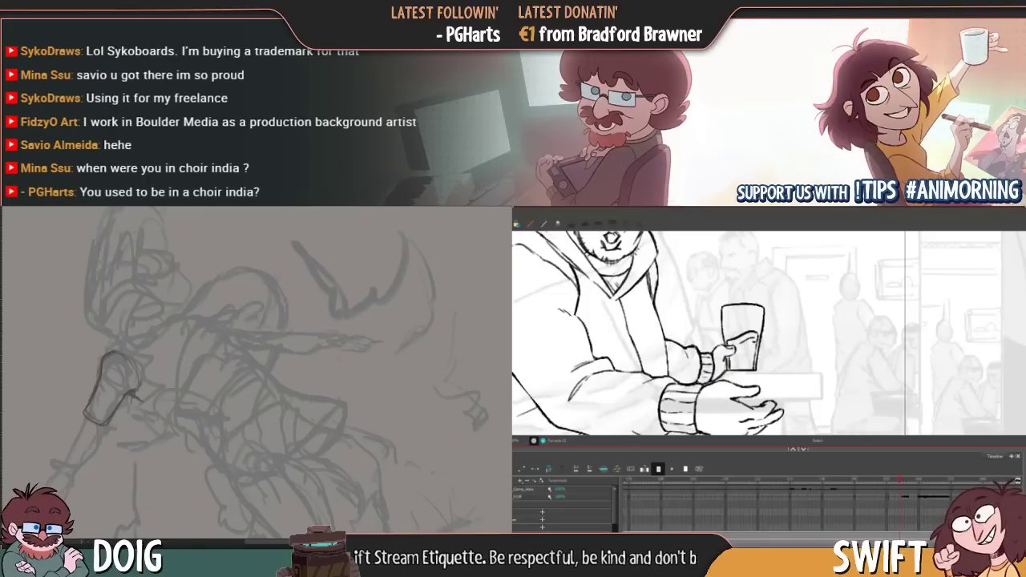
Select the lower hem lines across the man's waist on the open-hand drawing and delete them
key(comma)
key(period)
key(alt+b)
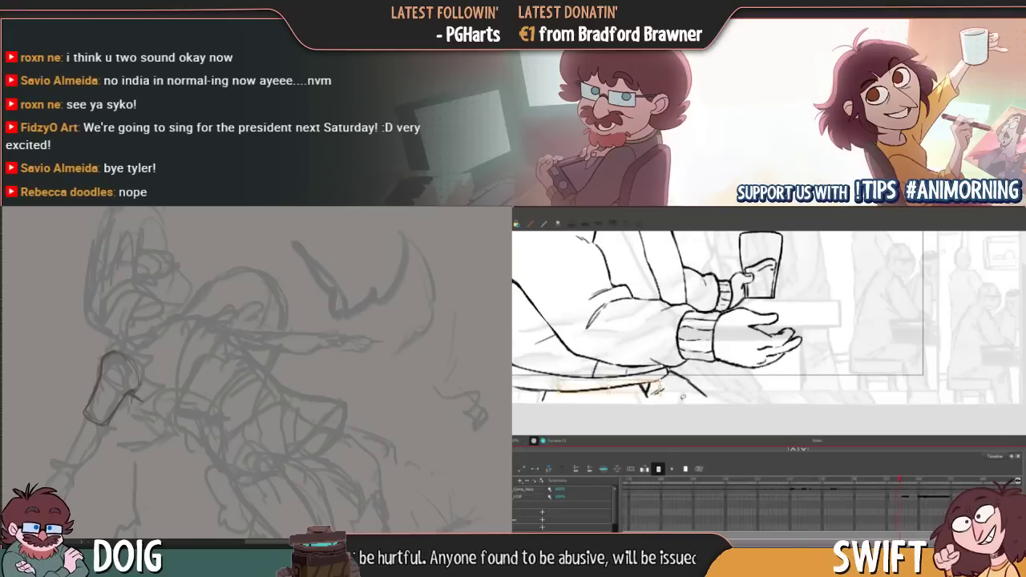
key(Delete)
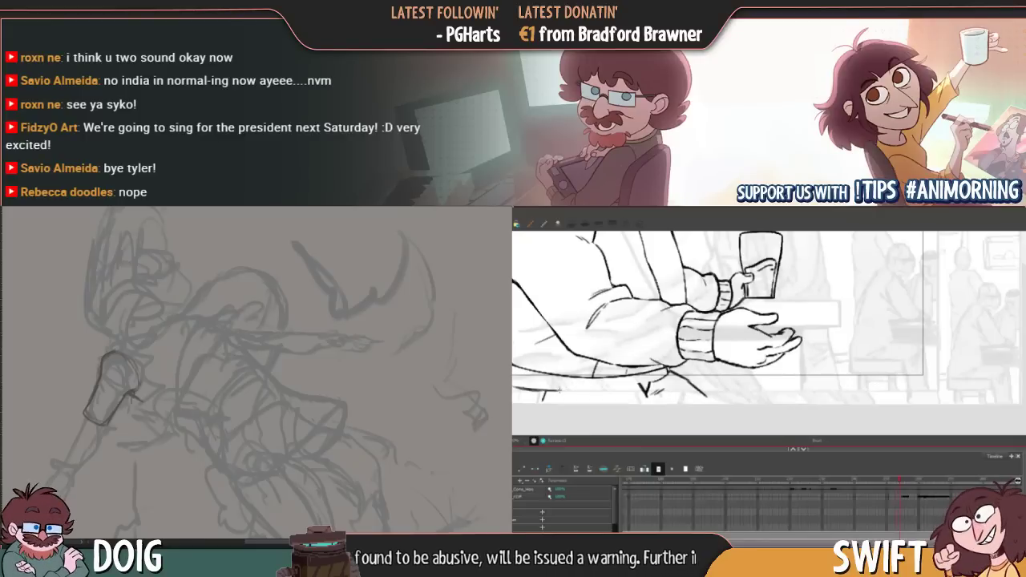
Redraw the lower hem as a clean curve across the waist and compare it with the previous drawing
mouse_move(557, 391)
mouse_down()
mouse_move(620, 393)
mouse_move(654, 379)
mouse_up()
key(f)
key(g)
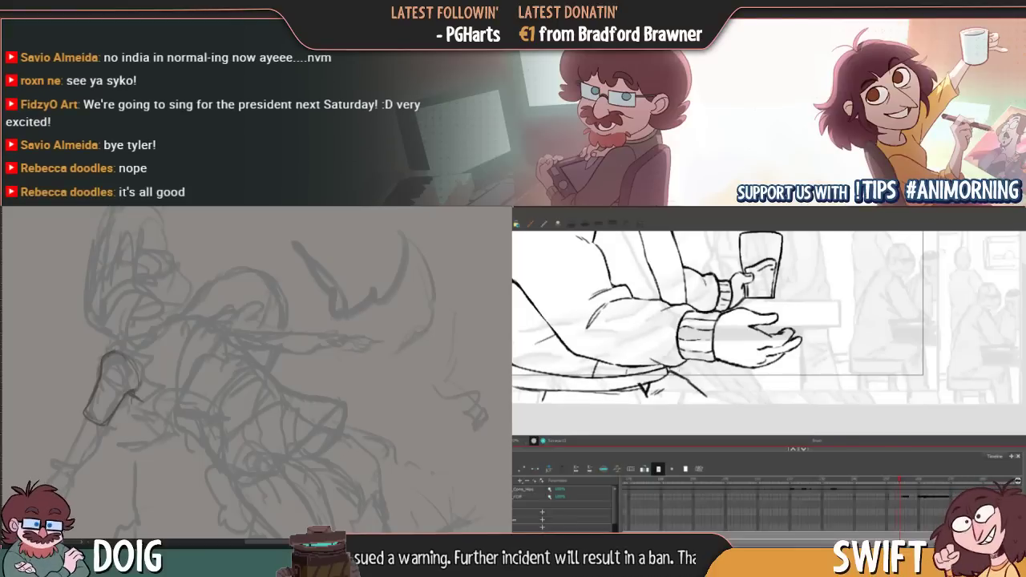
key(f)
key(g)
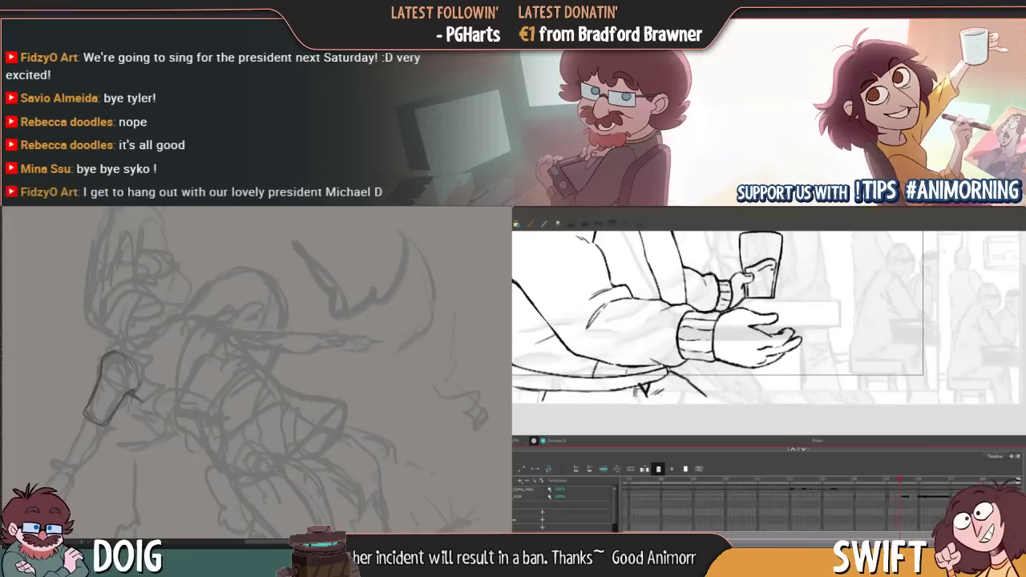
key(f)
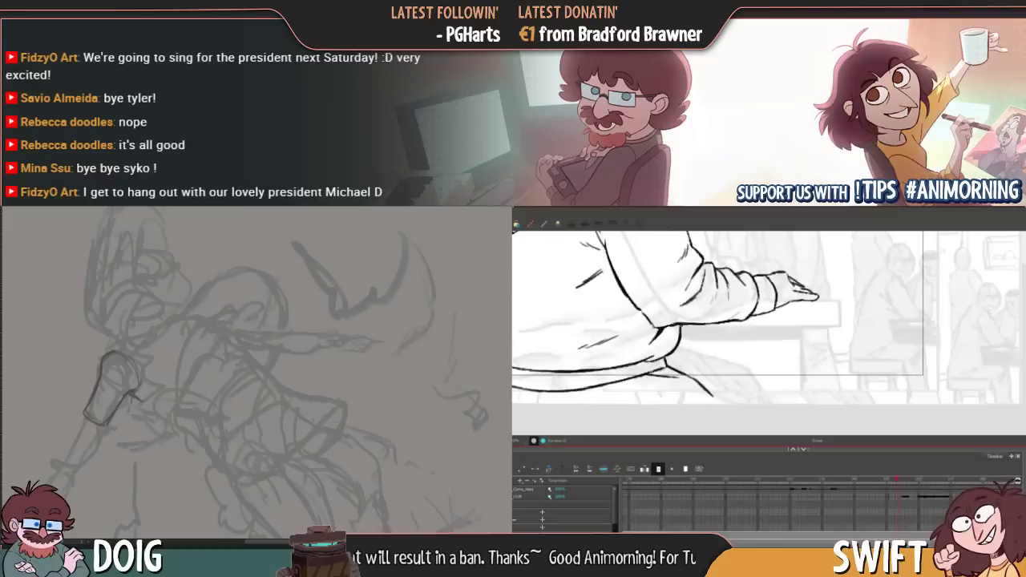
Select the rough hoodie and raised-hand lines on the following drawing of the frowning man and recolour them red
key(g)
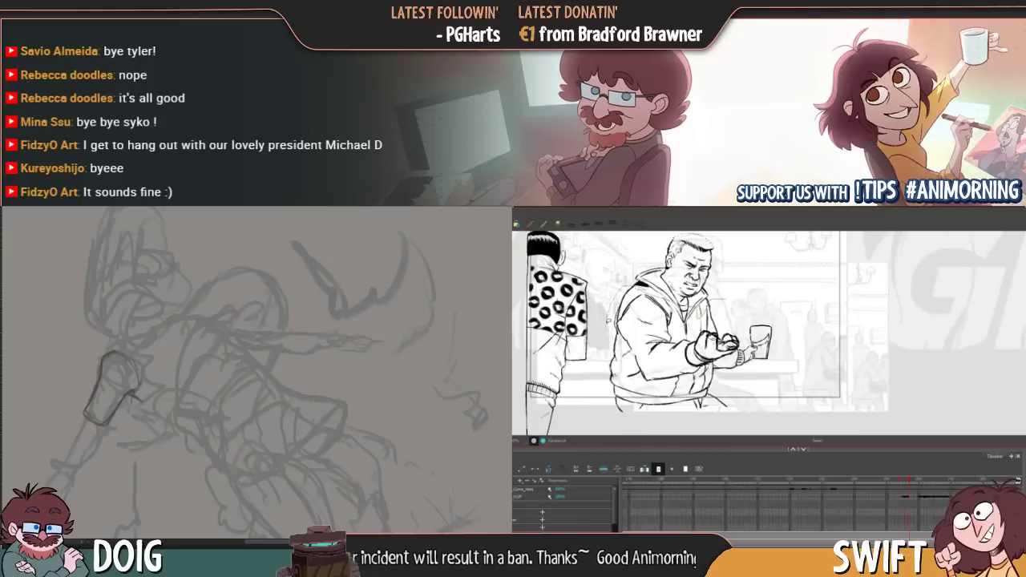
mouse_move(609, 317)
mouse_down()
mouse_move(613, 405)
mouse_move(762, 406)
mouse_move(818, 316)
mouse_move(801, 376)
mouse_move(753, 357)
mouse_move(731, 325)
mouse_up()
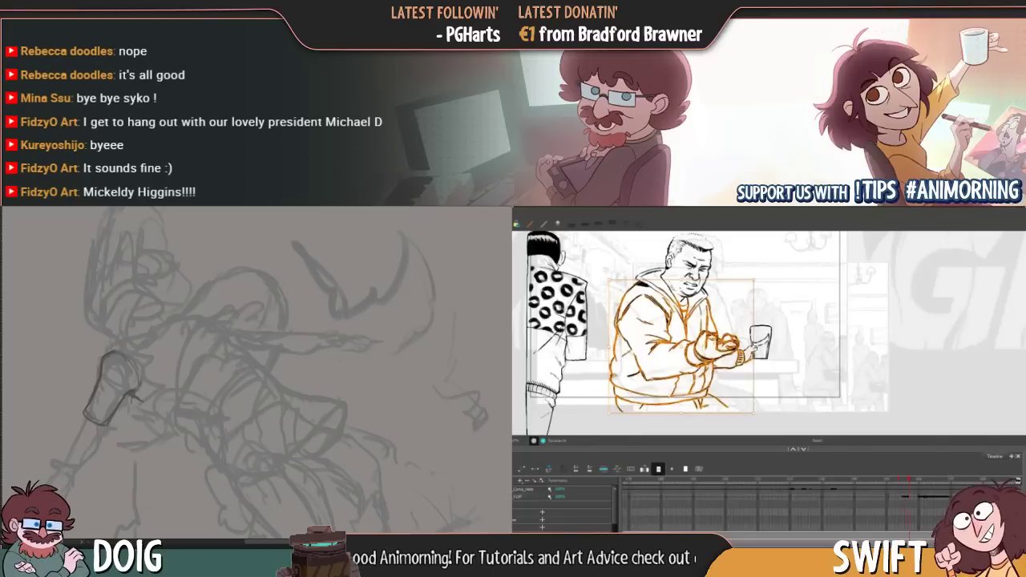
click(949, 447)
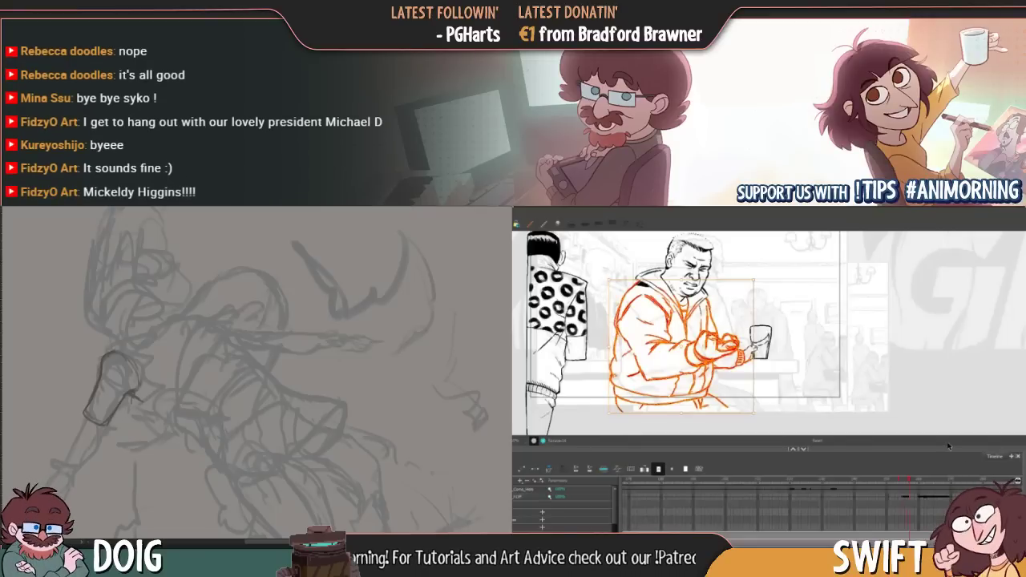
click(894, 340)
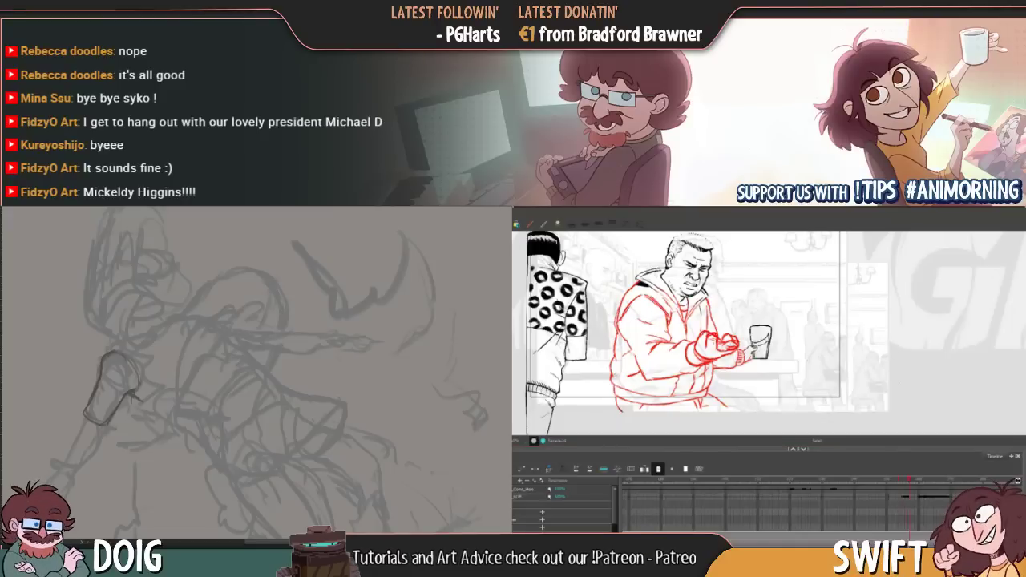
Try a thin curved line across the shoulders of the dynamic figure sketch
drag(159, 382, 201, 310)
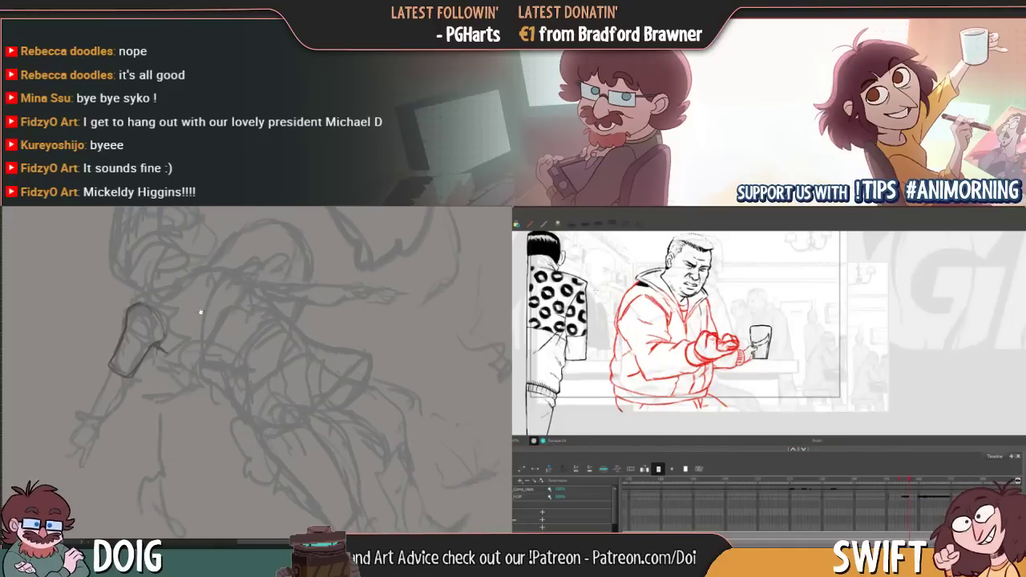
drag(149, 291, 230, 280)
scroll(674, 316, up, 5)
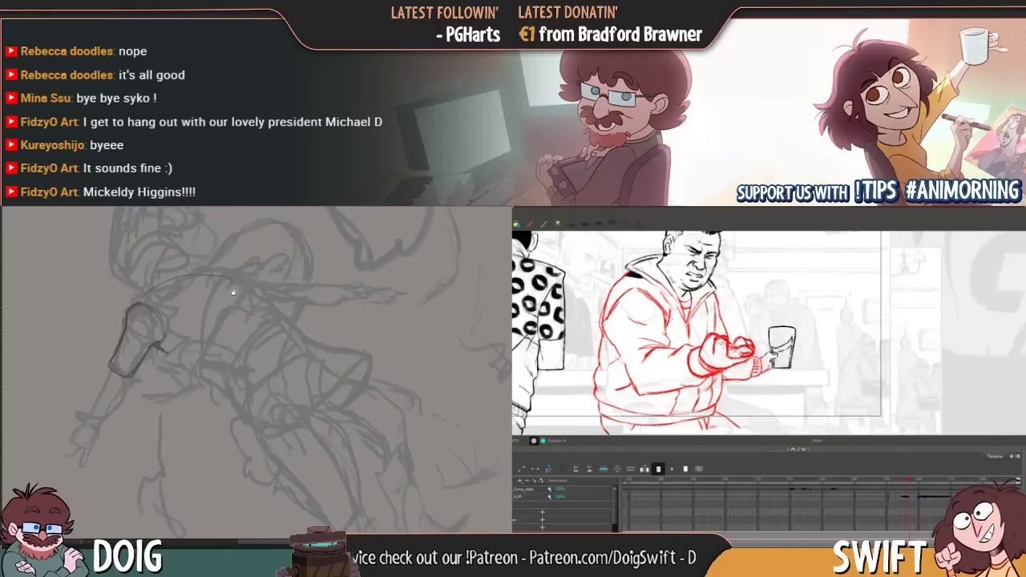
drag(232, 320, 255, 310)
drag(671, 321, 640, 352)
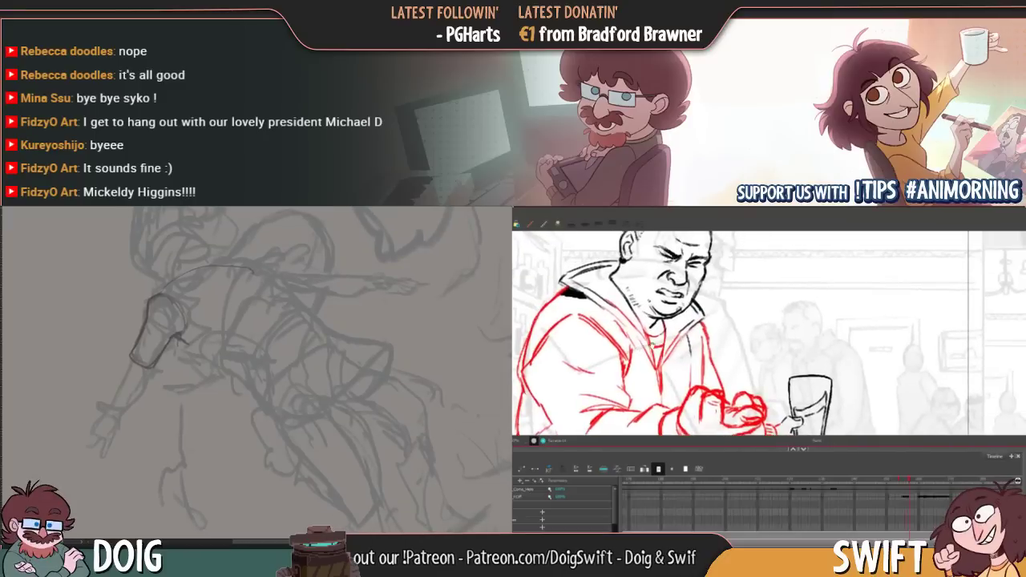
key(Right)
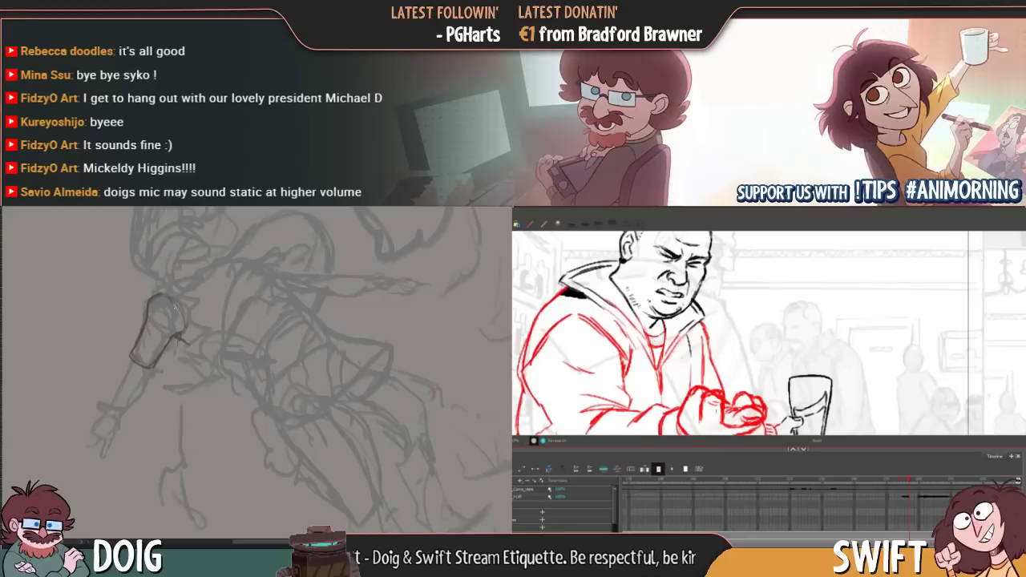
key(space)
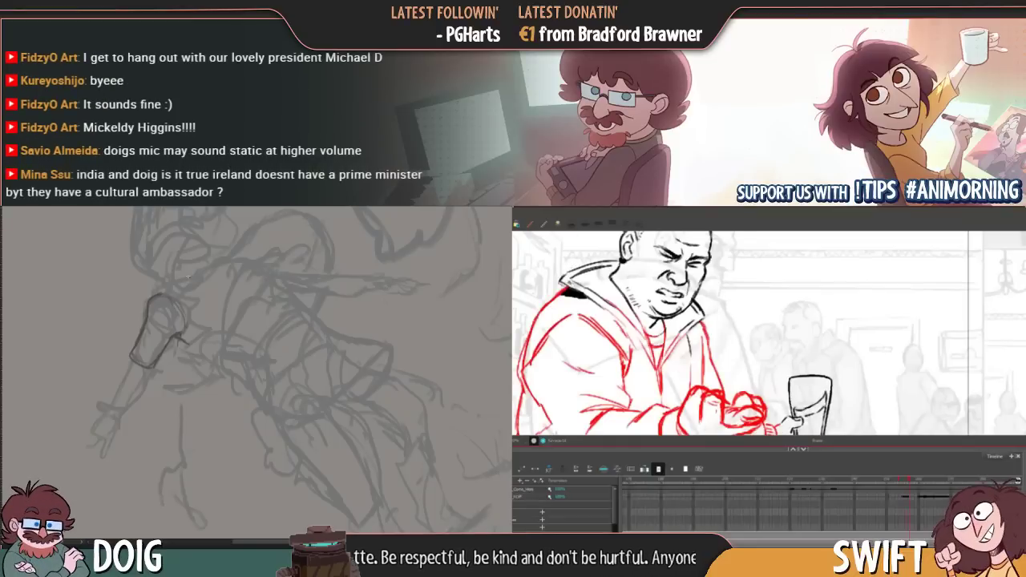
Darken the shoulder and outer sleeve contour of the figure sketch's lowered arm, undoing one stray change
drag(200, 334, 210, 363)
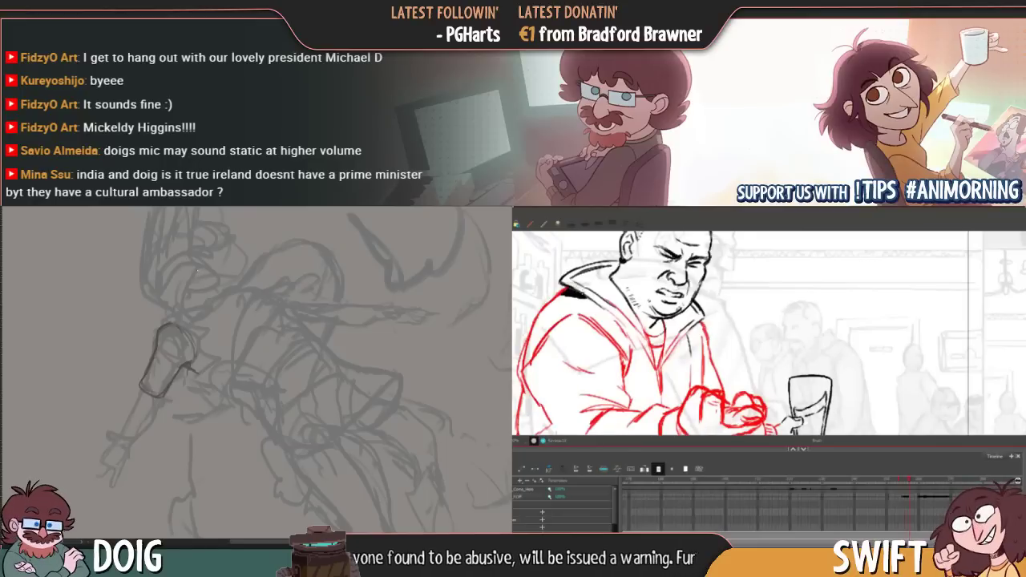
drag(205, 351, 213, 364)
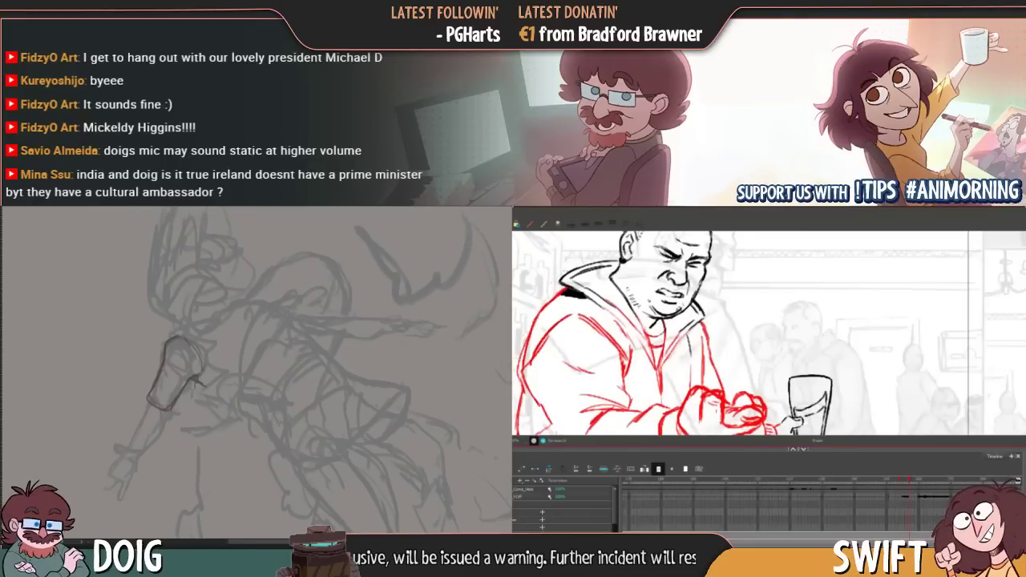
mouse_move(157, 377)
mouse_down()
mouse_move(150, 360)
mouse_move(115, 373)
mouse_up()
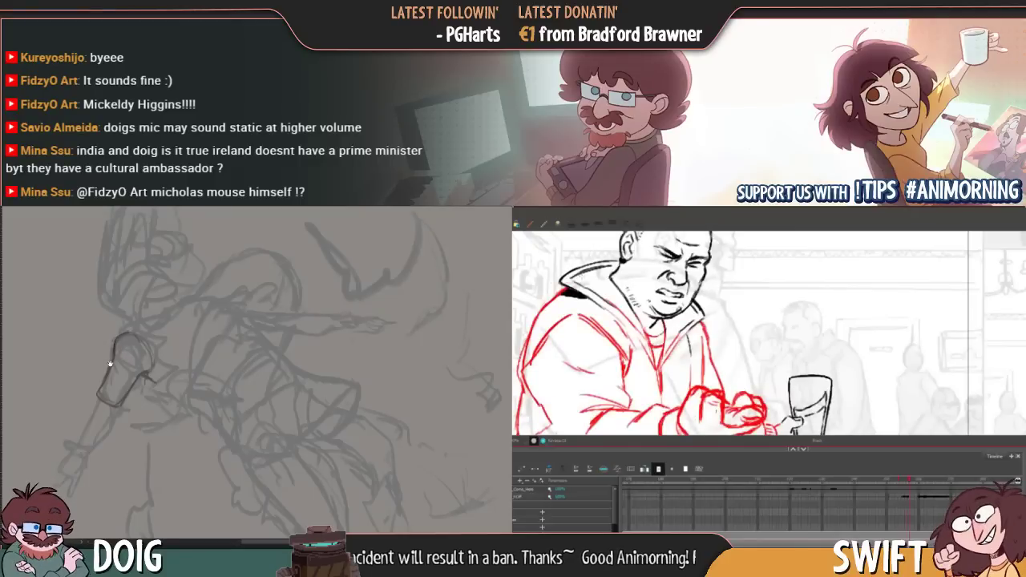
drag(110, 364, 148, 352)
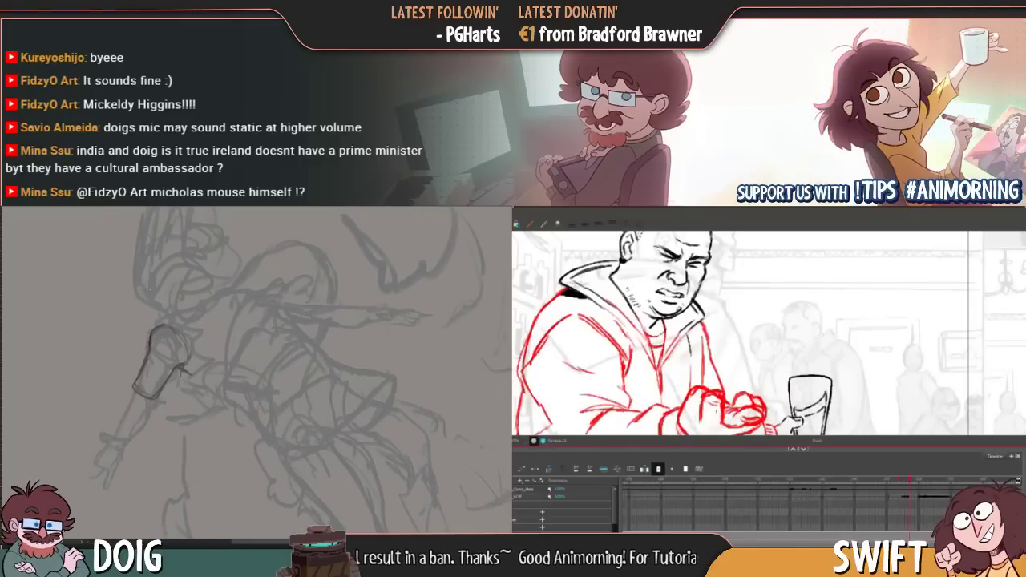
key(ctrl+z)
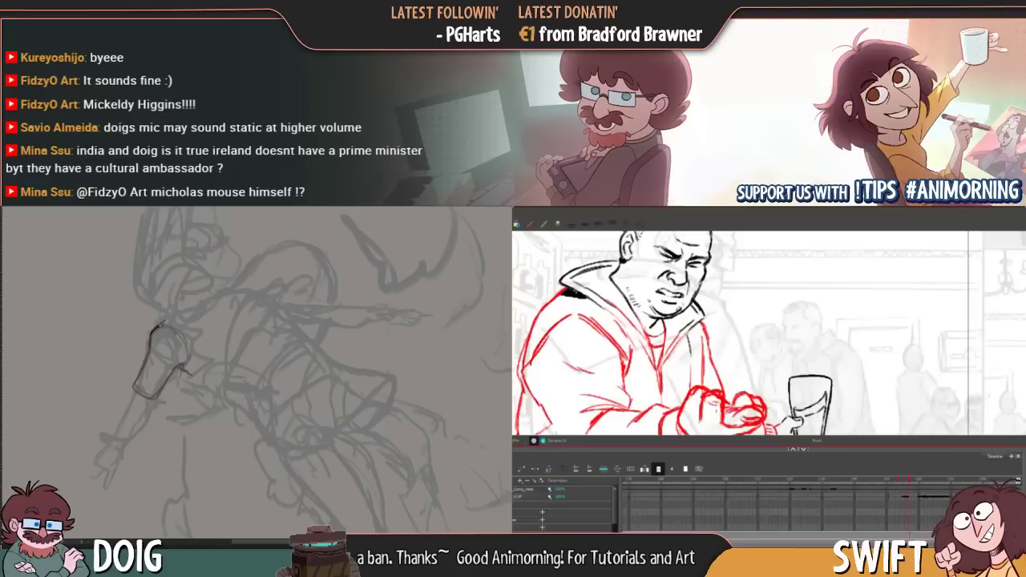
mouse_move(150, 339)
mouse_down()
mouse_move(167, 314)
mouse_move(159, 330)
mouse_up()
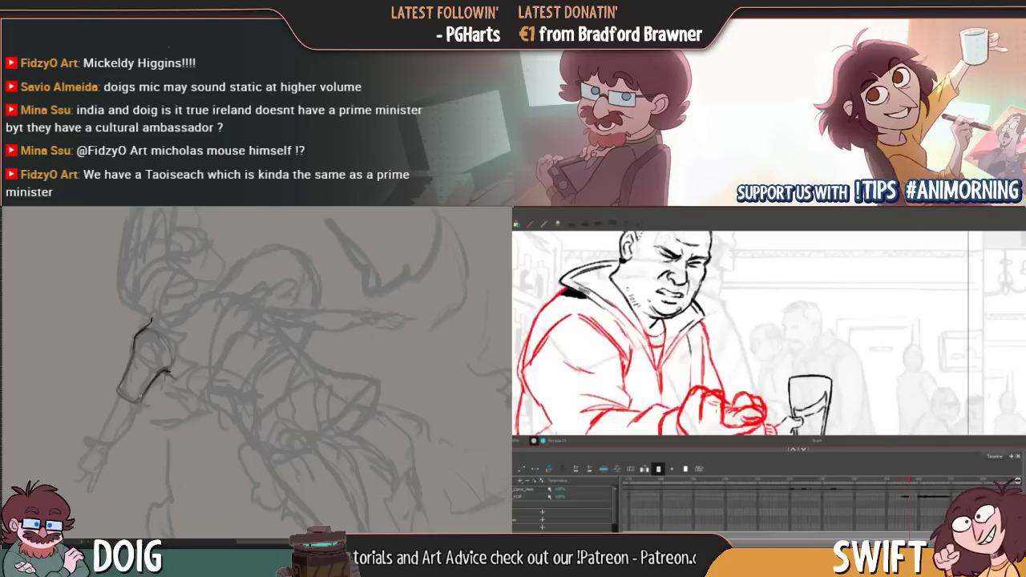
mouse_move(146, 388)
mouse_down()
mouse_move(139, 401)
mouse_move(156, 369)
mouse_move(130, 369)
mouse_up()
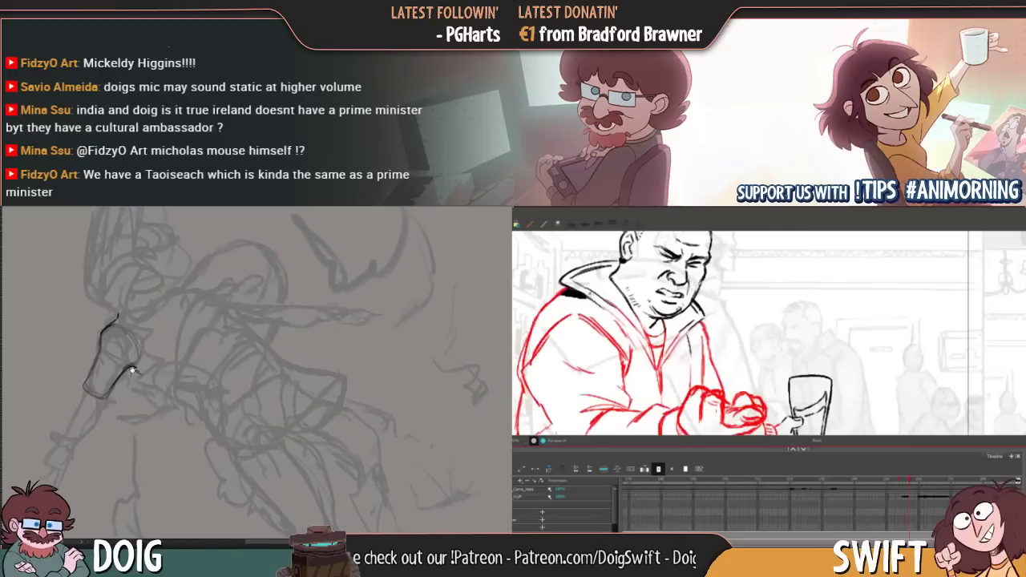
drag(102, 332, 86, 401)
Sketch the dark upper and lower contours of the figure's outstretched arm, from the shoulder towards the hand
key(period)
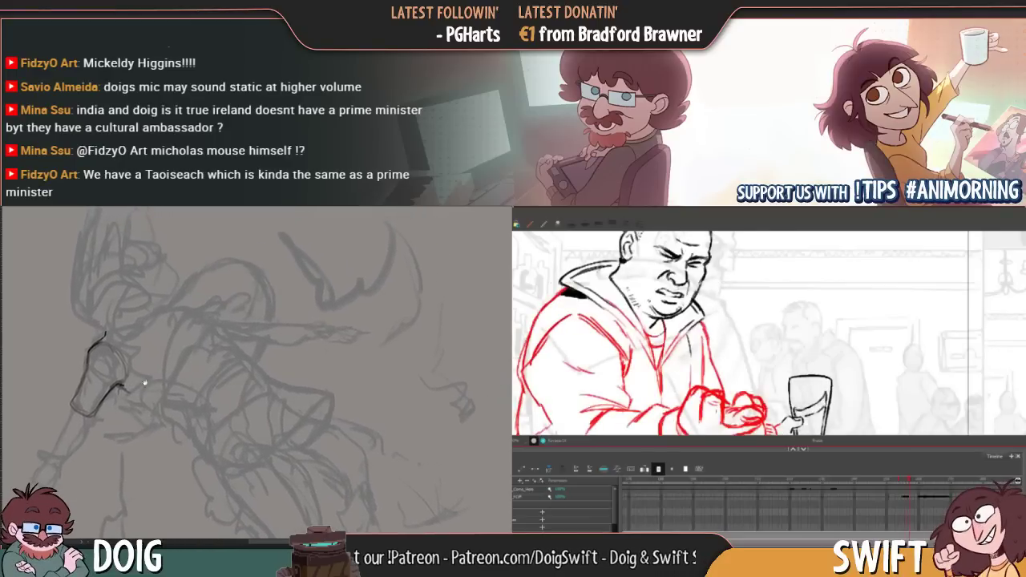
key(period)
key(period)
key(period)
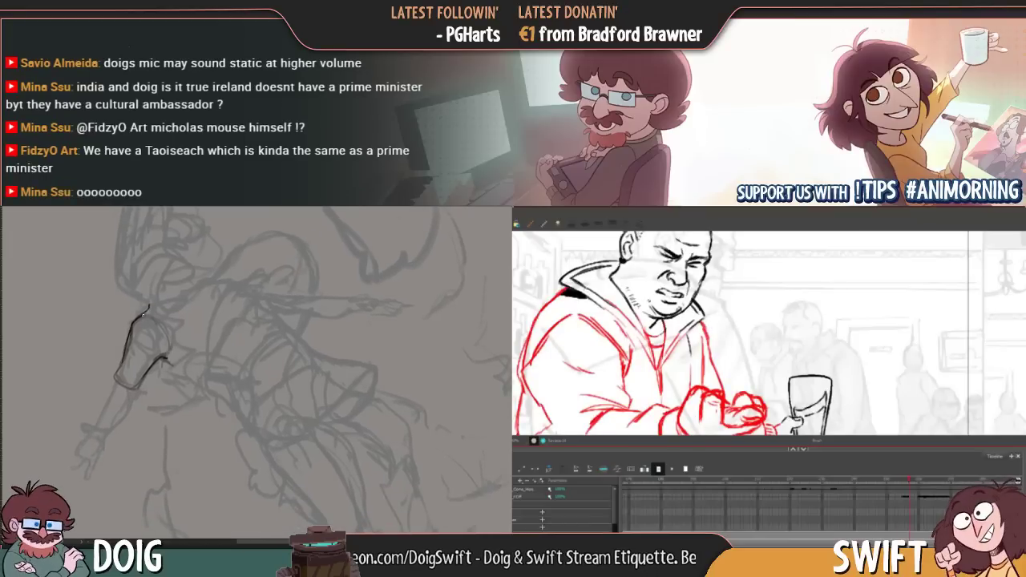
key(period)
key(period)
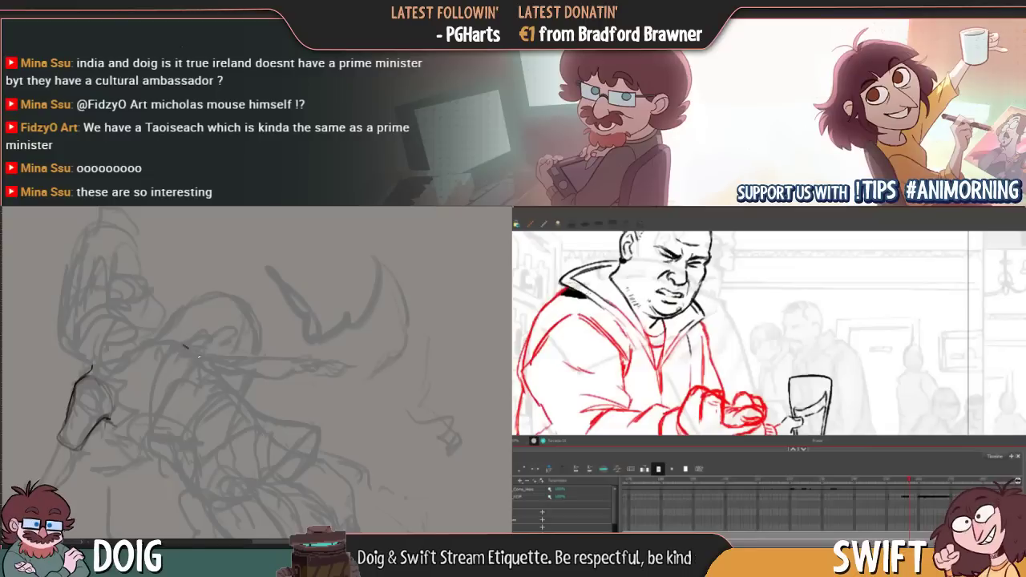
key(period)
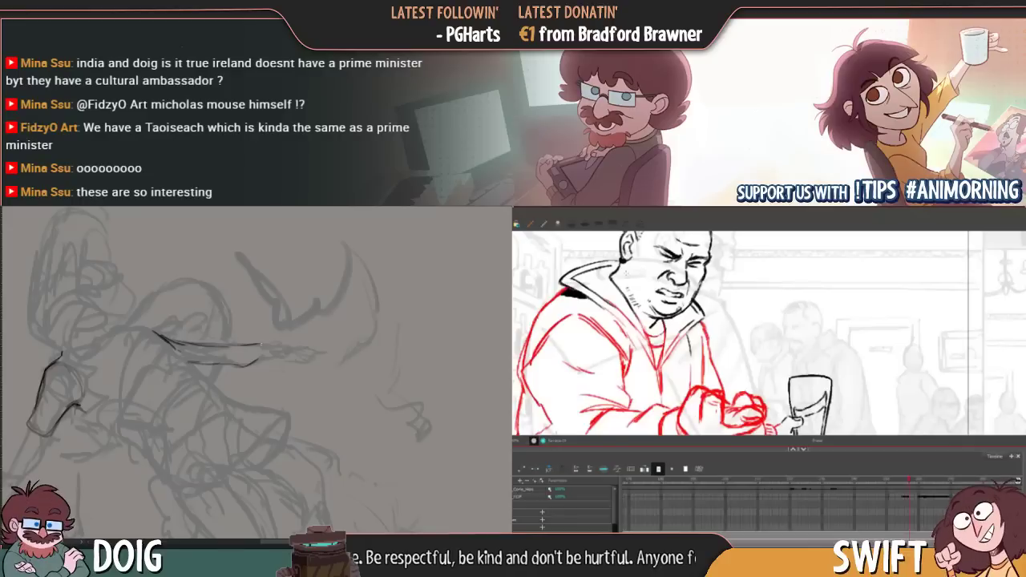
mouse_move(284, 348)
mouse_down()
mouse_move(294, 283)
mouse_move(269, 395)
mouse_move(238, 343)
mouse_move(169, 361)
mouse_move(183, 366)
mouse_move(168, 361)
mouse_move(160, 379)
mouse_up()
scroll(289, 368, down, 3)
Compare the red rough with the previous drawing of the man and strengthen the shoulder and upper edge of the figure's outstretched arm
key(f)
key(g)
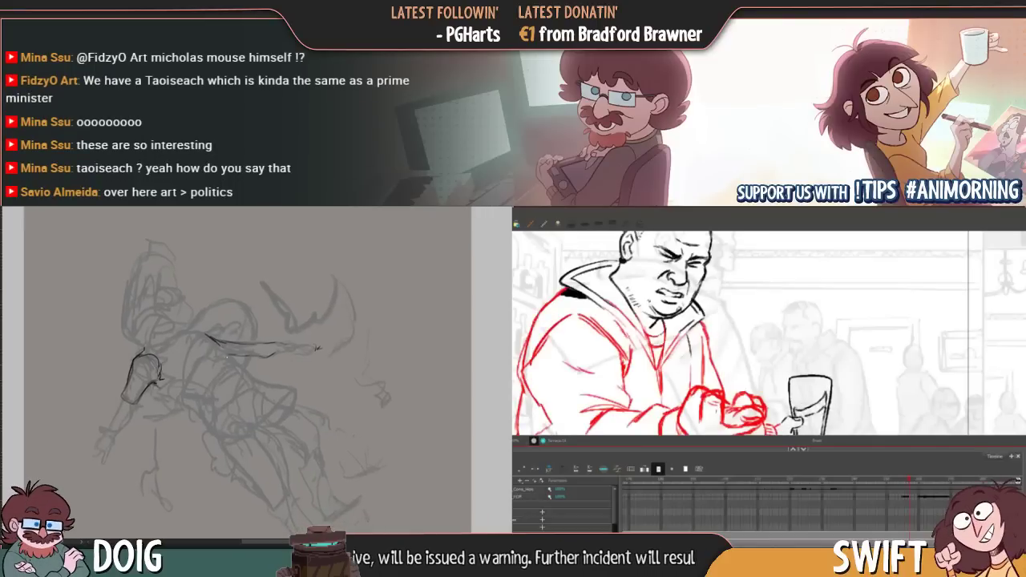
drag(208, 340, 182, 335)
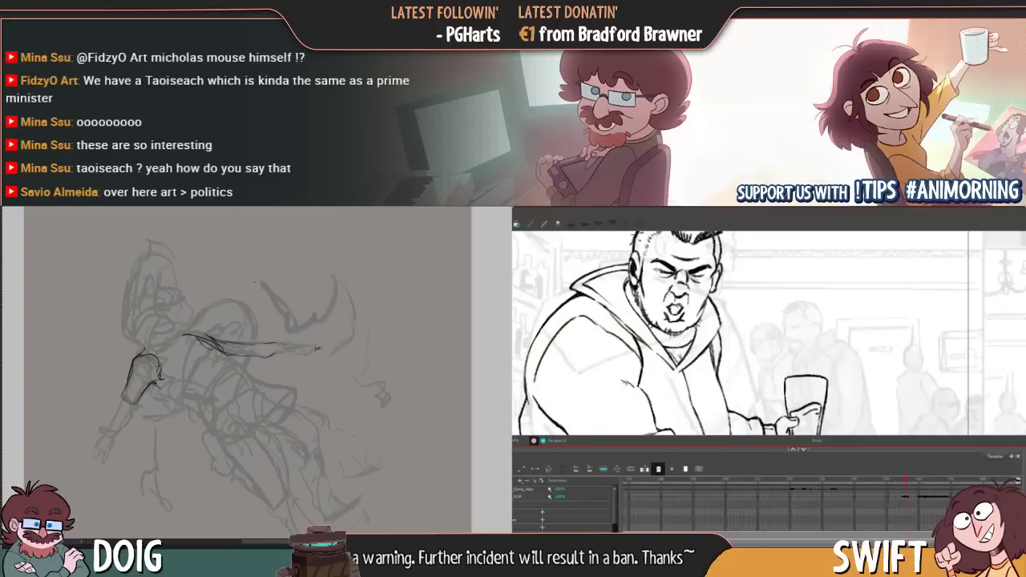
drag(247, 339, 317, 346)
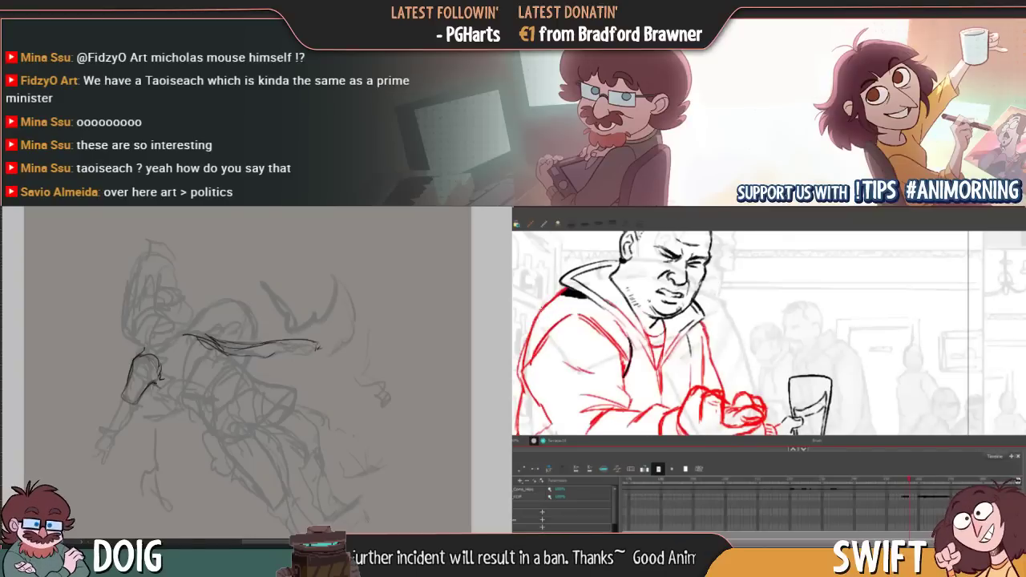
Sketch the forearm of the figure's lowered arm with long strokes and block in its hand with a small oval
drag(165, 382, 198, 341)
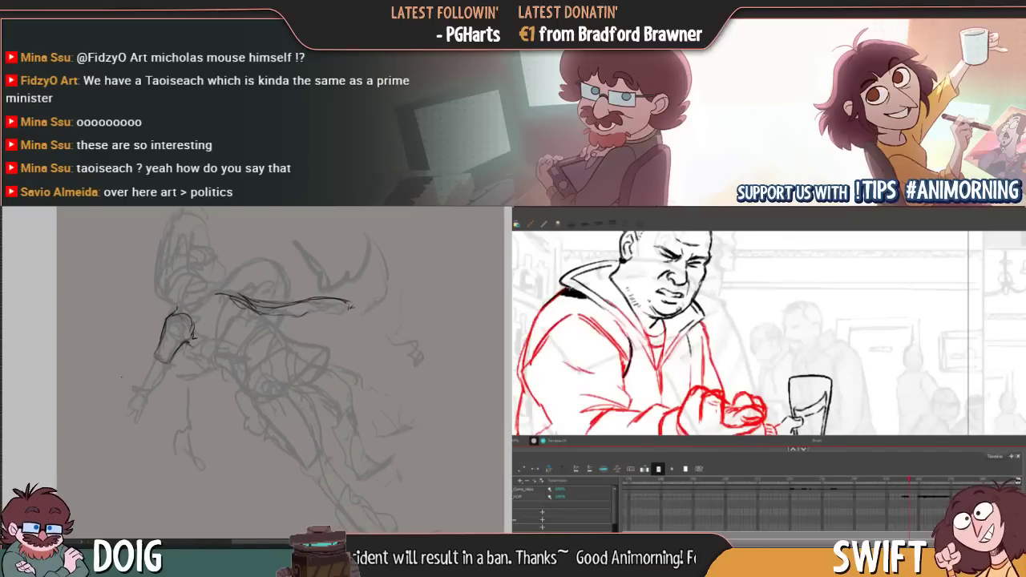
drag(122, 401, 110, 435)
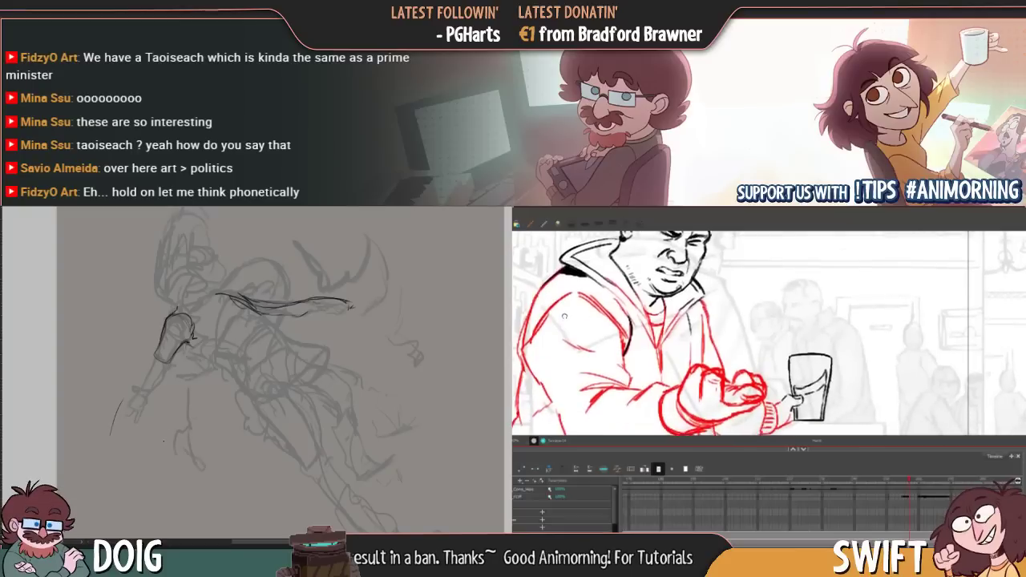
drag(146, 422, 151, 436)
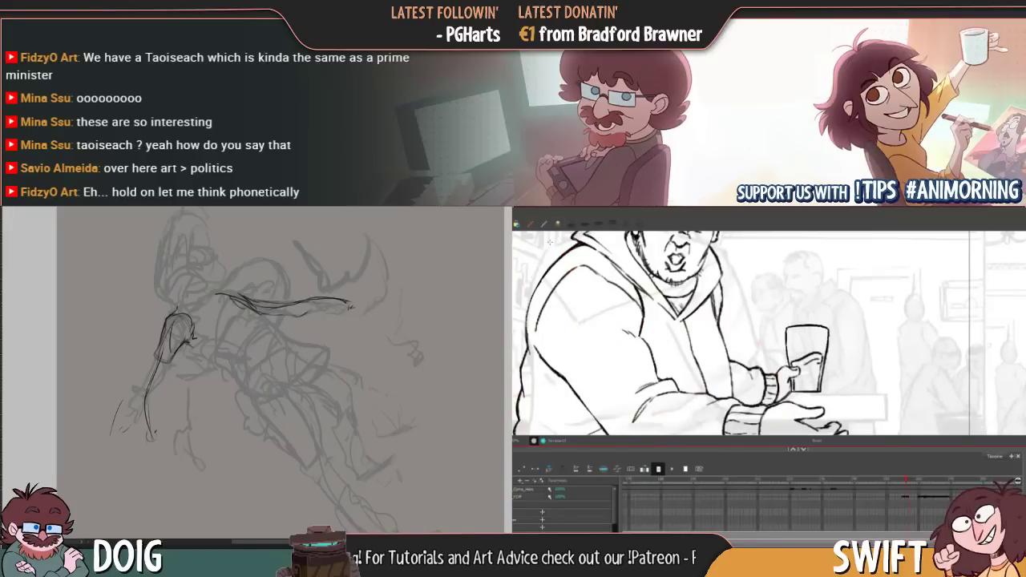
drag(138, 405, 110, 422)
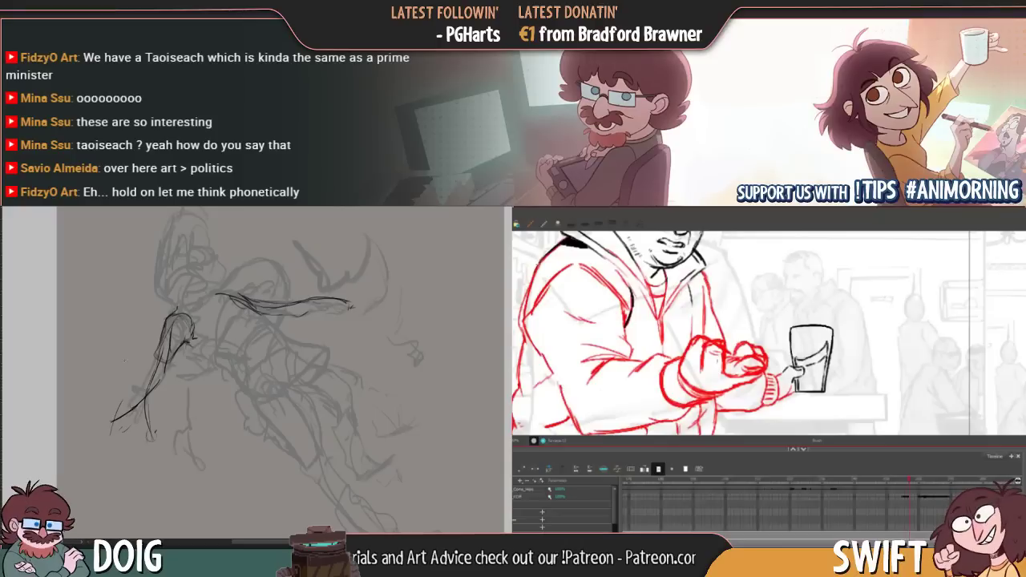
drag(148, 373, 147, 369)
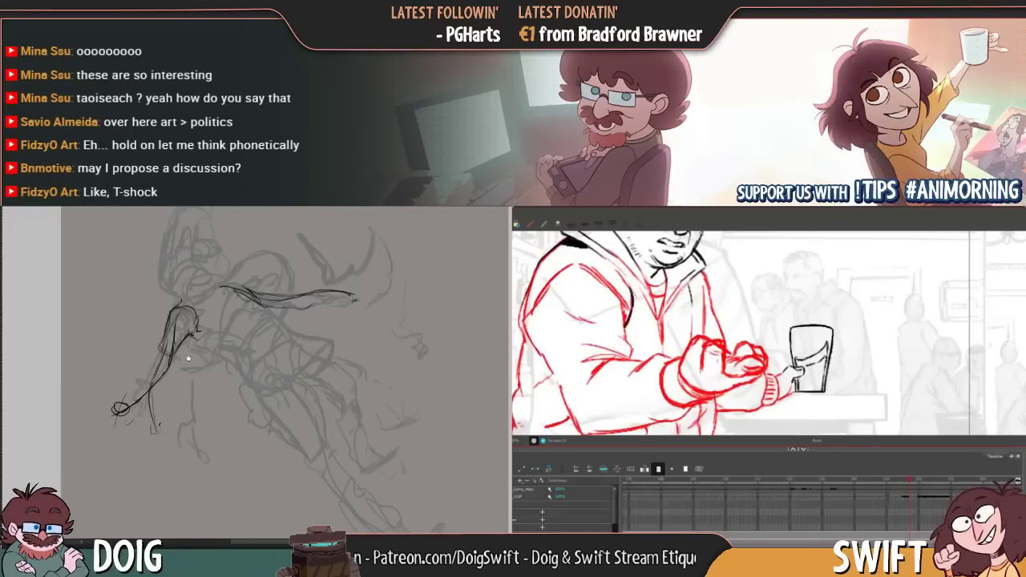
drag(189, 358, 188, 367)
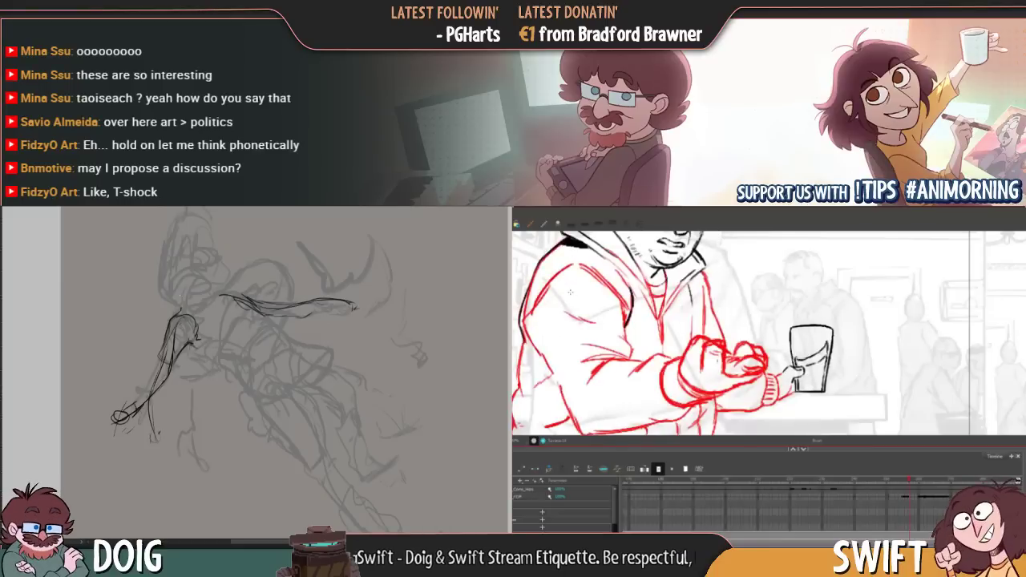
drag(188, 375, 189, 385)
Ink the hoodie's outer shoulder line in black over the red rough, flipping to the previous drawing for reference
key(f)
key(g)
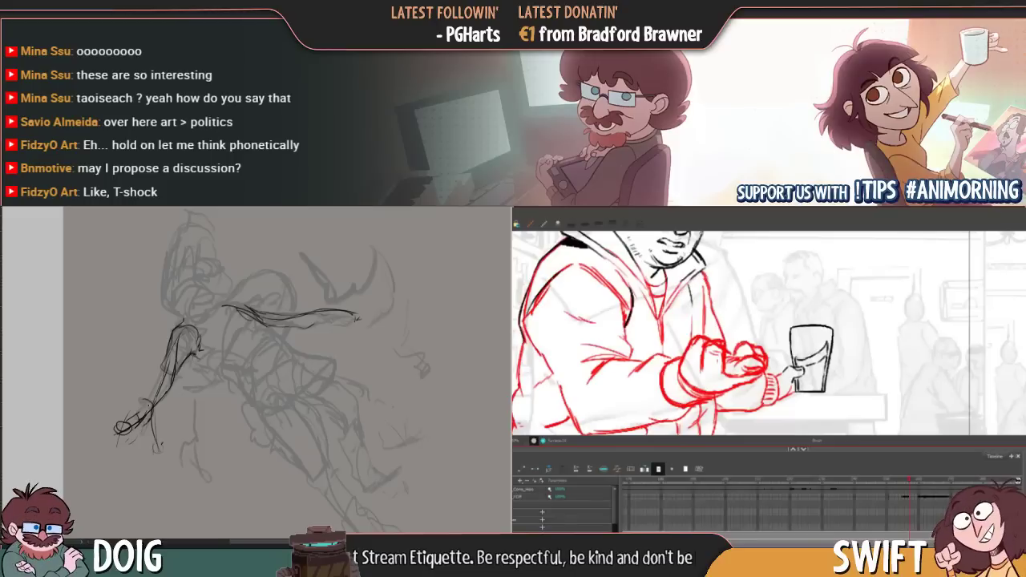
key(f)
key(g)
key(f)
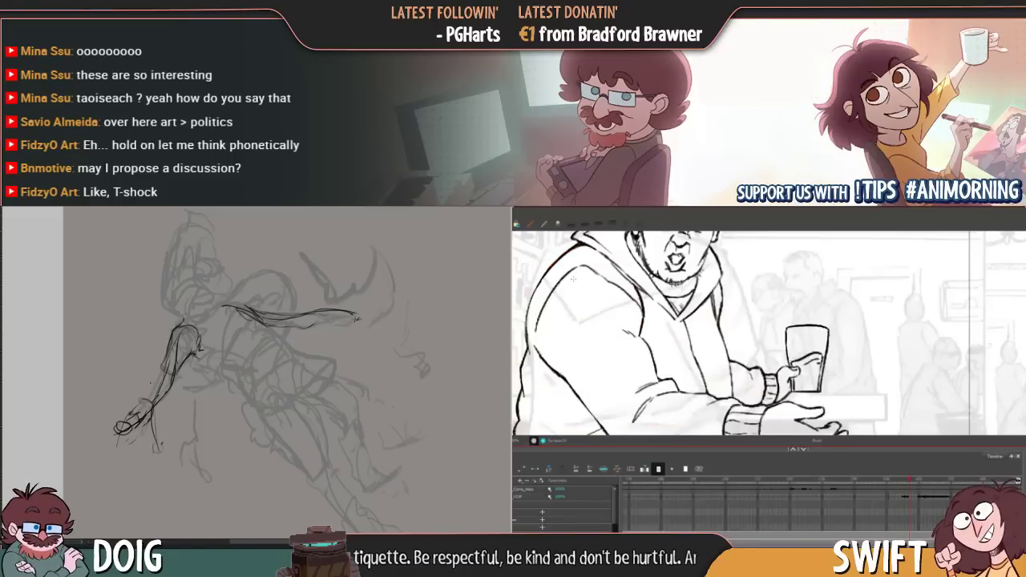
key(g)
key(g)
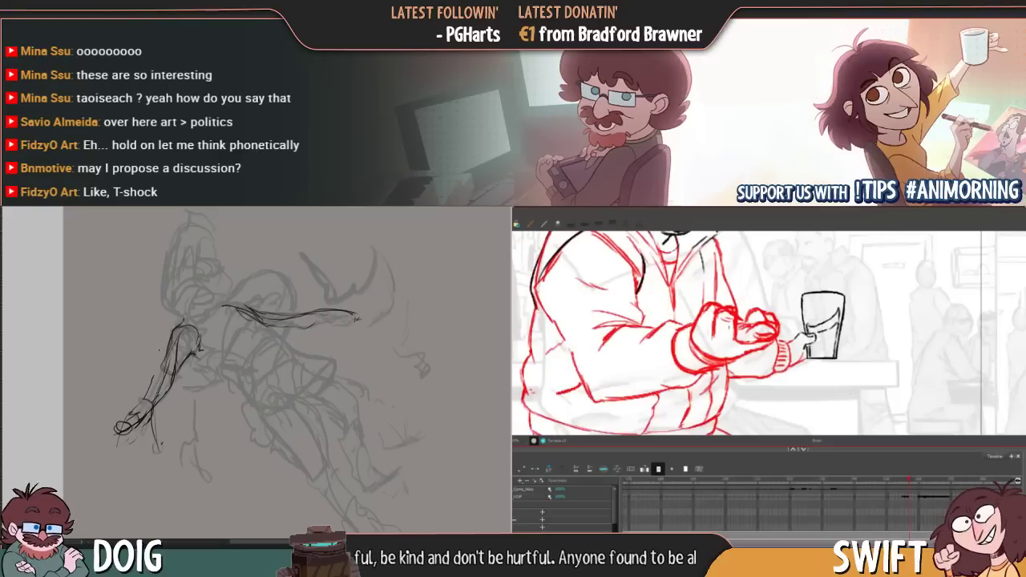
Extend the black hoodie outline down the man's back towards the waist, checking it repeatedly against the previous drawing
key(f)
key(g)
key(f)
key(g)
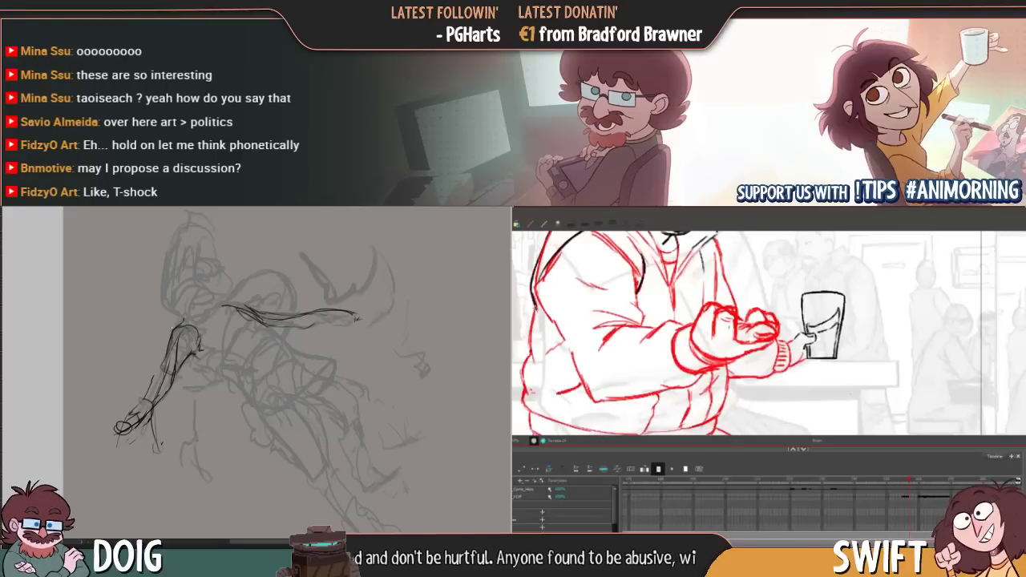
key(f)
key(g)
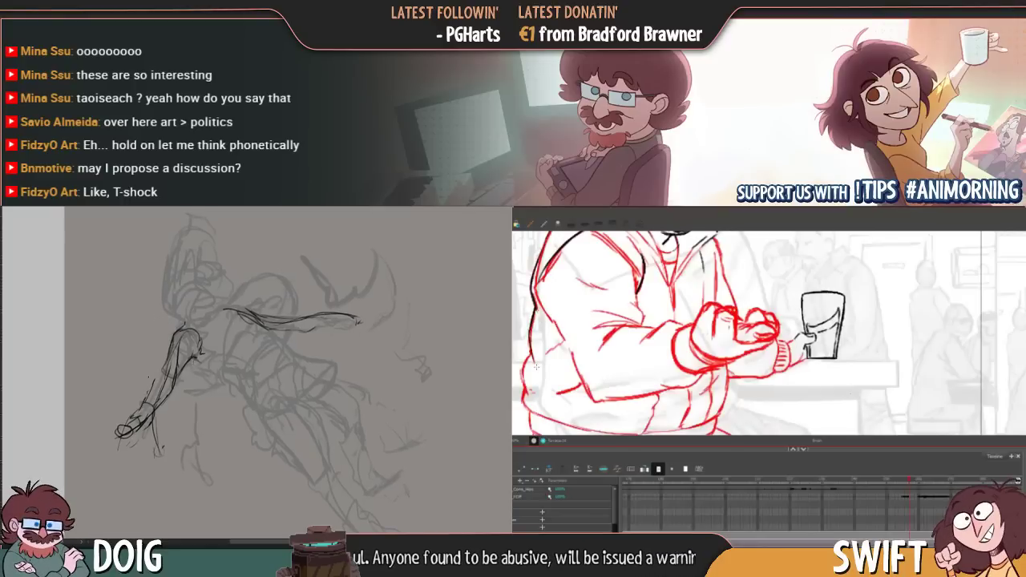
key(f)
key(g)
key(f)
key(g)
key(f)
key(g)
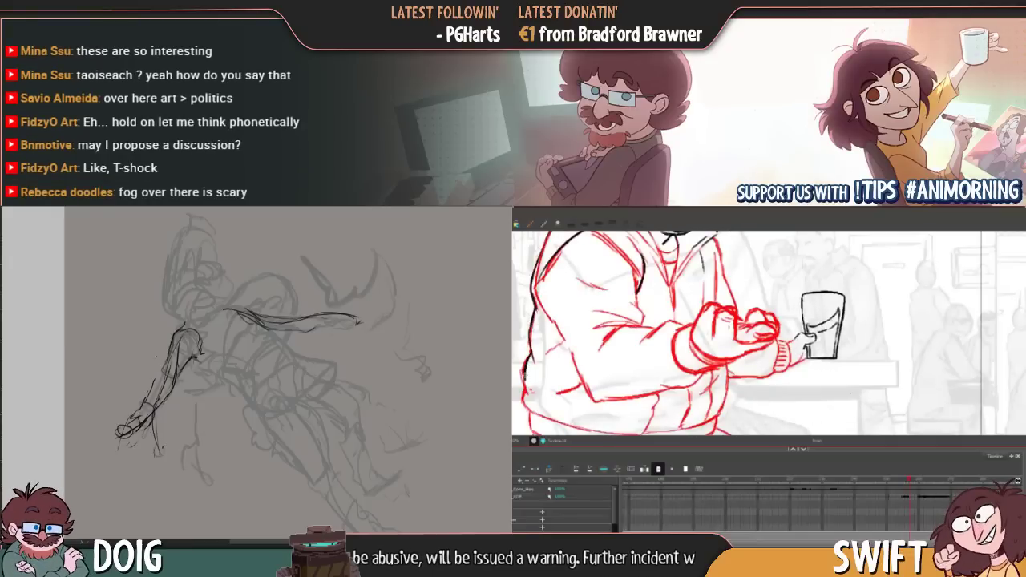
Ink the hoodie's lower back down to the waistband against the previous drawing, and sketch the figure's torso underside and curved waistband
drag(166, 383, 168, 367)
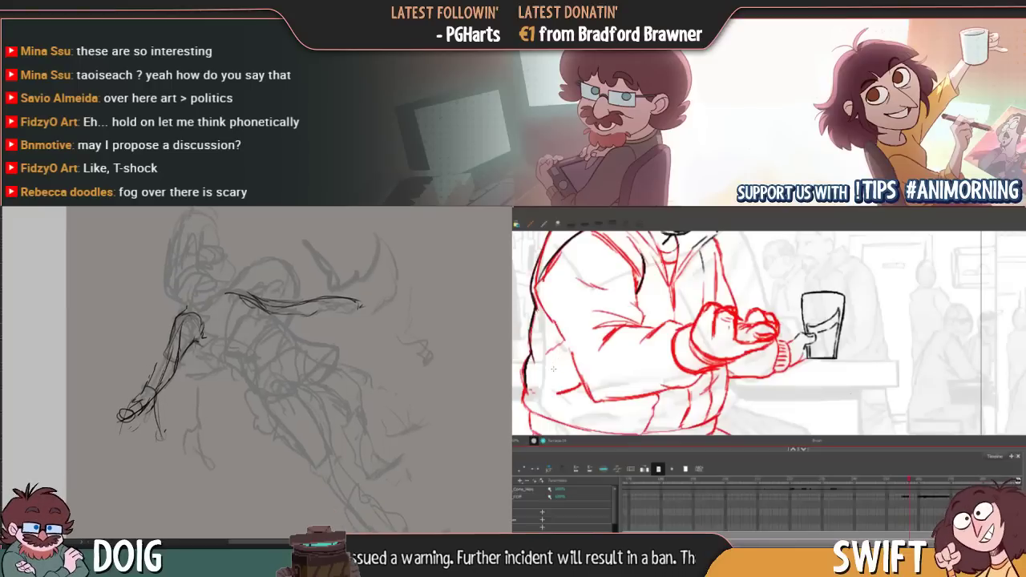
drag(219, 324, 157, 325)
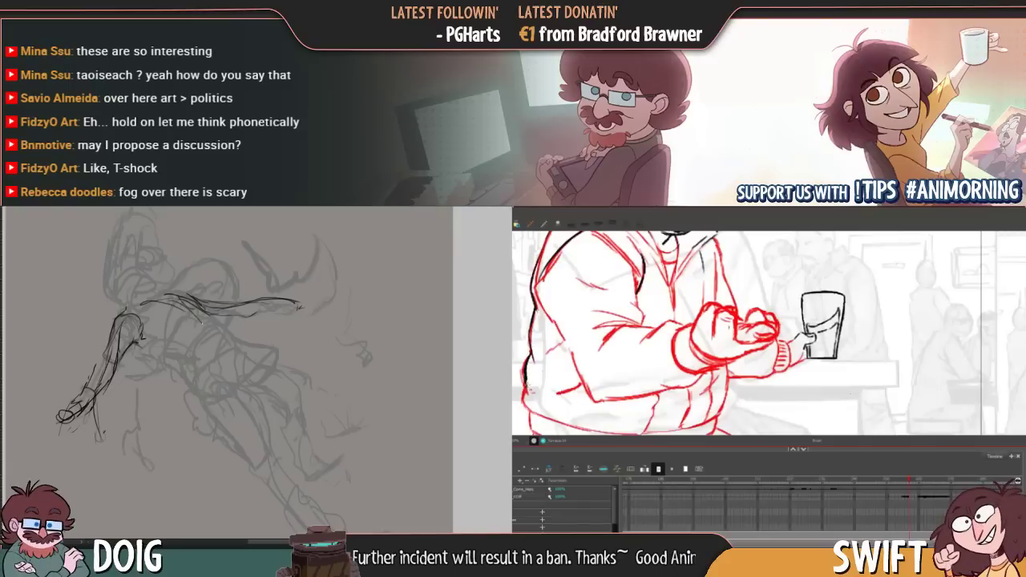
drag(548, 365, 542, 349)
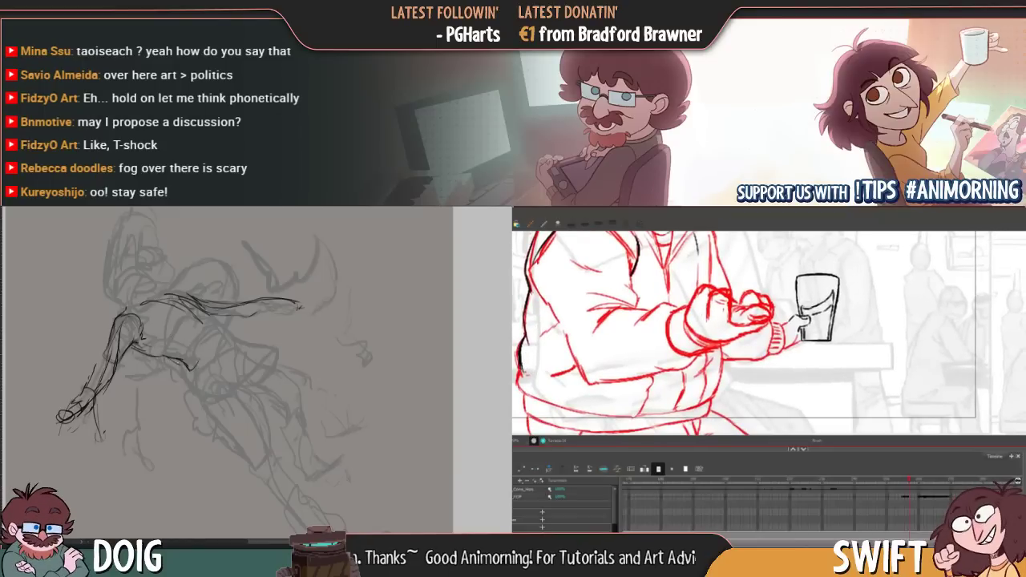
drag(522, 349, 519, 371)
mouse_move(195, 319)
mouse_down()
mouse_move(223, 328)
mouse_move(193, 367)
mouse_up()
drag(519, 373, 520, 394)
key(f)
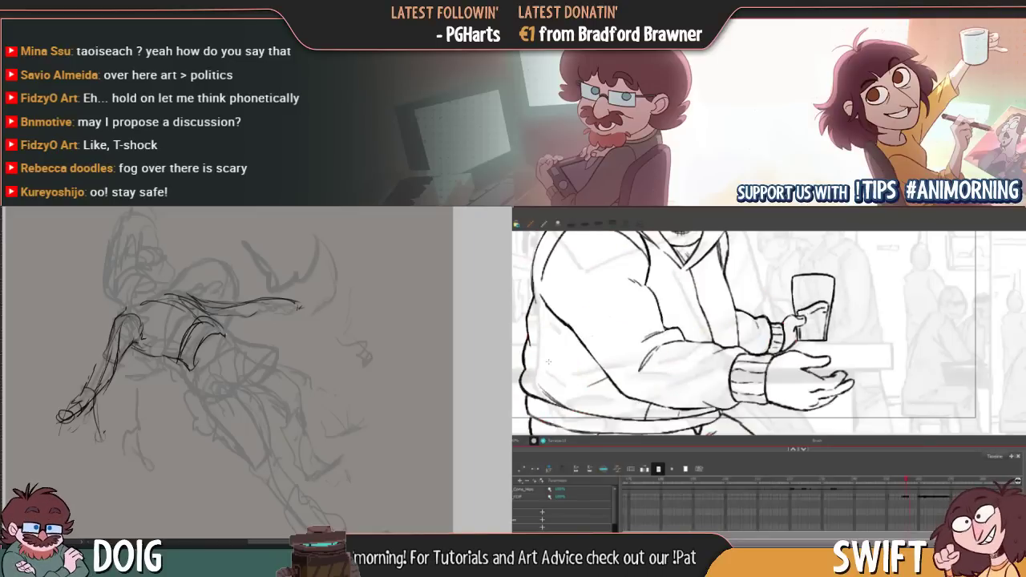
key(g)
key(f)
key(g)
Refine the hand of the figure's outstretched arm and sketch a flared skirt with a curved hem below the waistband
mouse_move(244, 313)
mouse_down()
mouse_move(232, 348)
mouse_move(241, 358)
mouse_up()
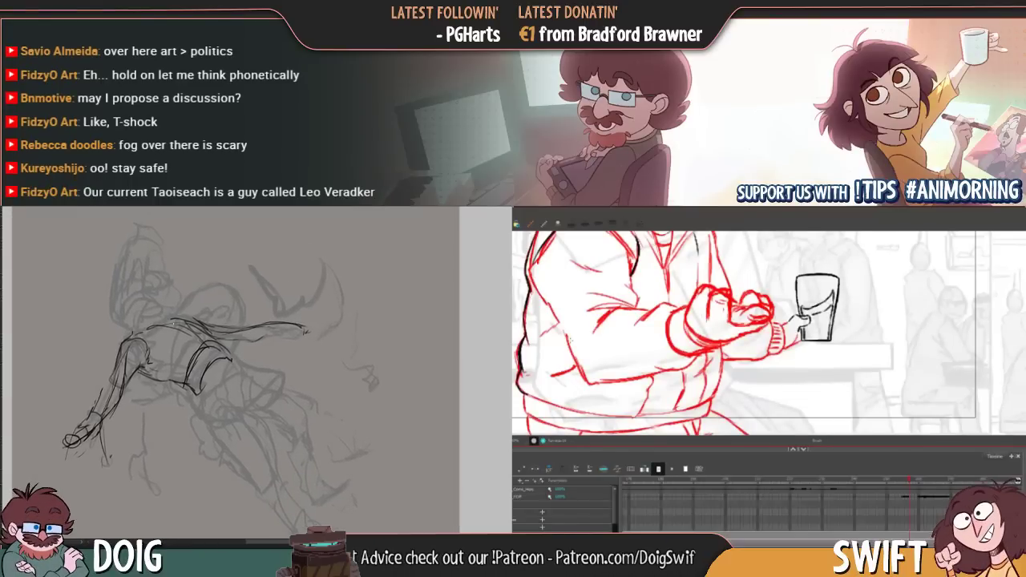
drag(196, 326, 215, 301)
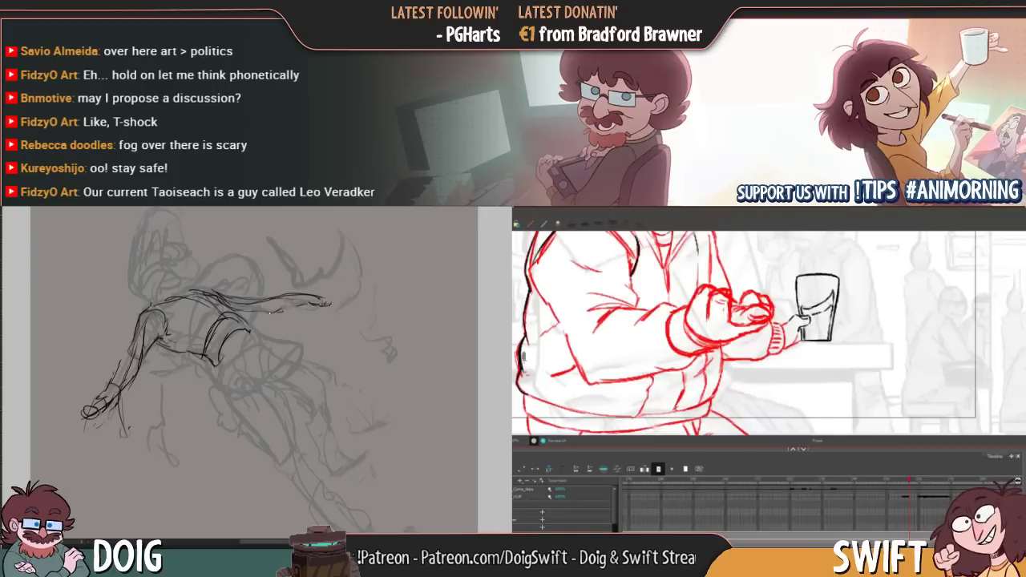
drag(215, 301, 211, 314)
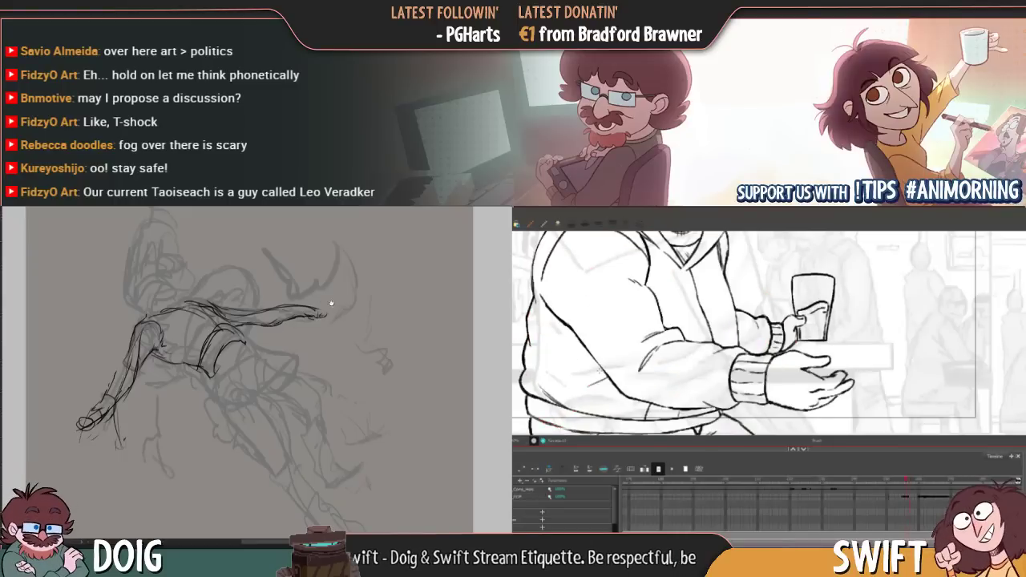
drag(217, 336, 302, 300)
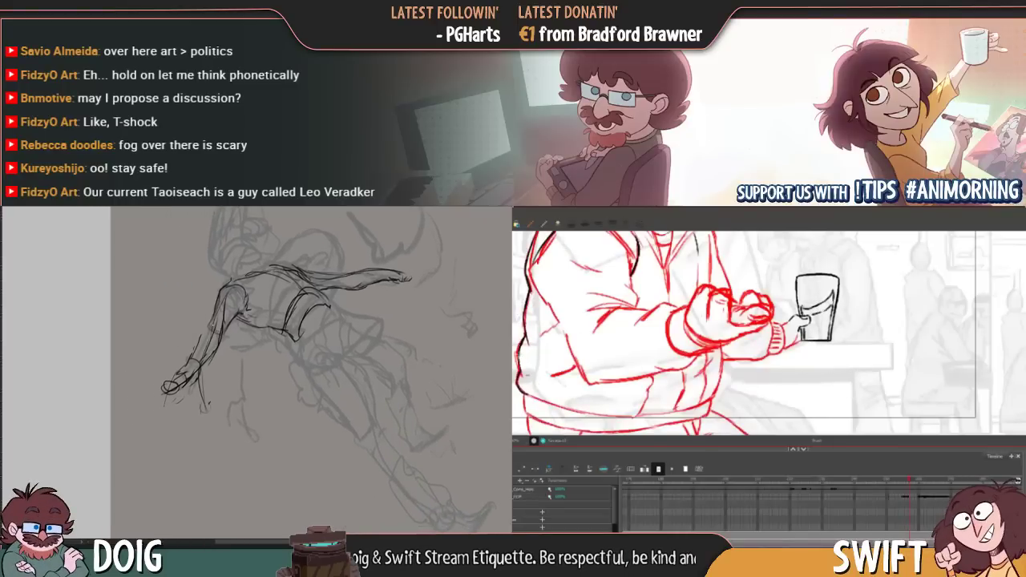
drag(203, 336, 216, 314)
mouse_move(337, 315)
mouse_down()
mouse_move(258, 309)
mouse_move(304, 313)
mouse_move(267, 356)
mouse_move(227, 374)
mouse_move(206, 329)
mouse_up()
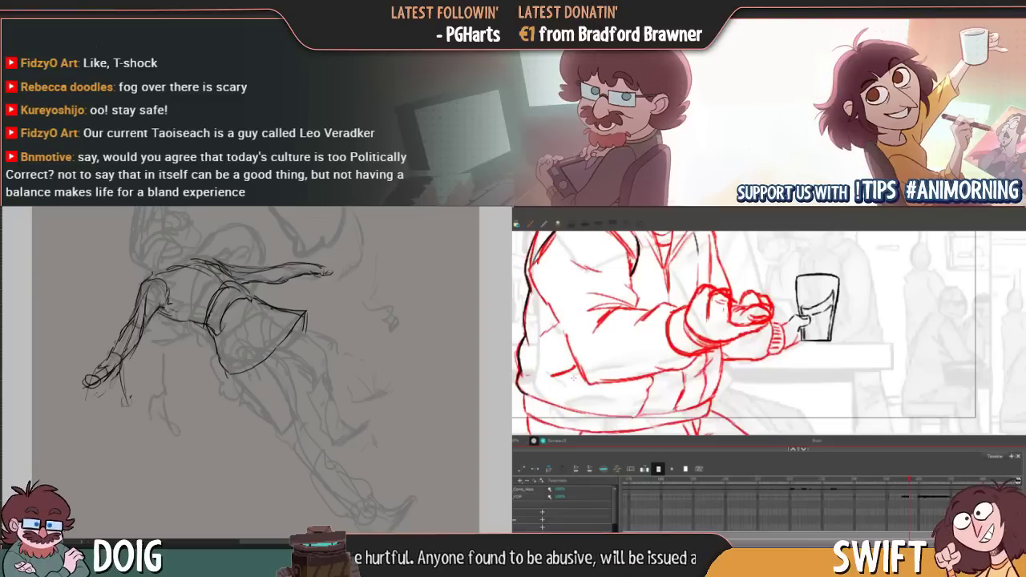
drag(237, 339, 233, 334)
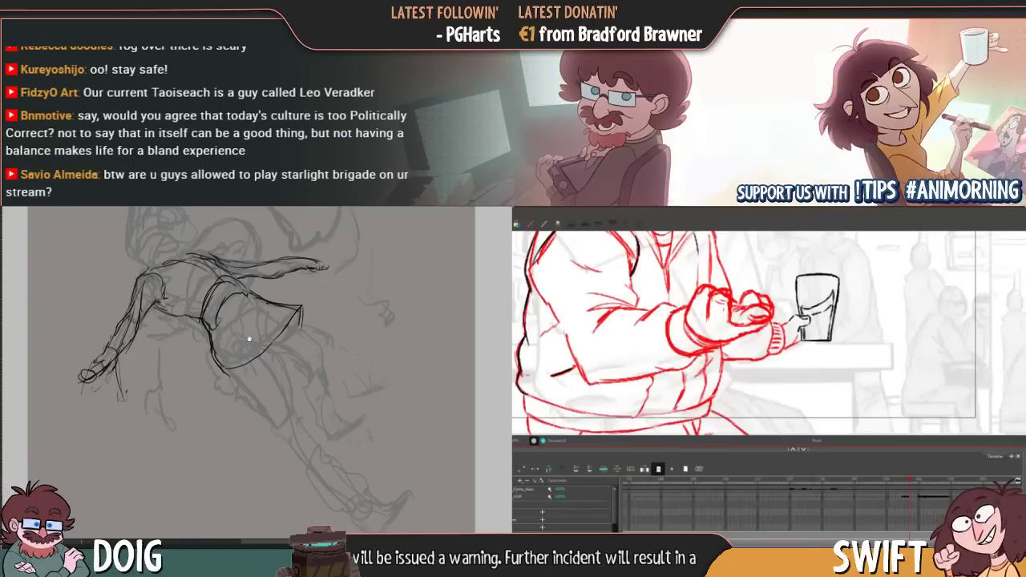
Compare the red rough with the previous drawing of the man and strengthen the figure's skirt hem and waistband
key(f)
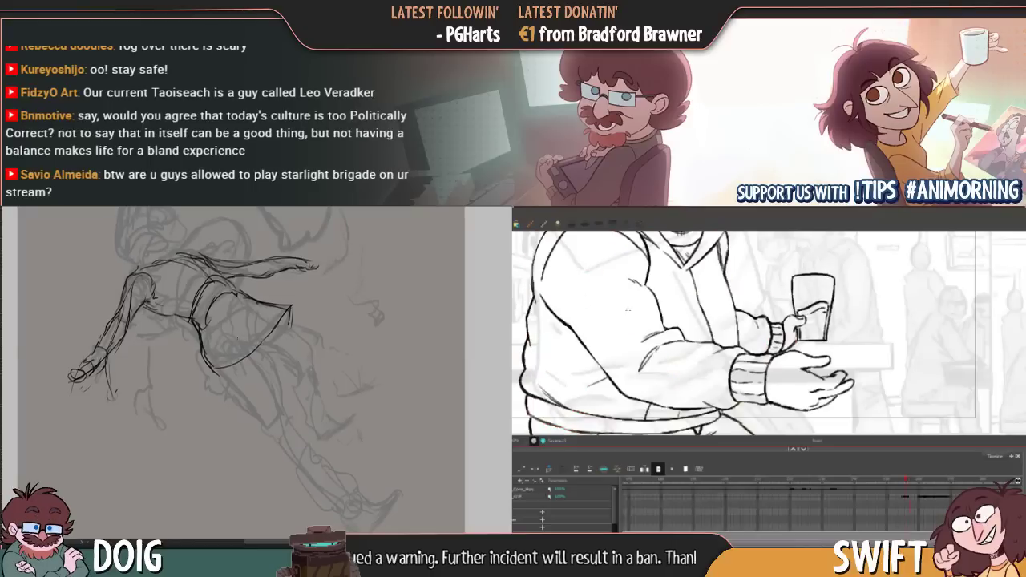
key(g)
key(f)
key(g)
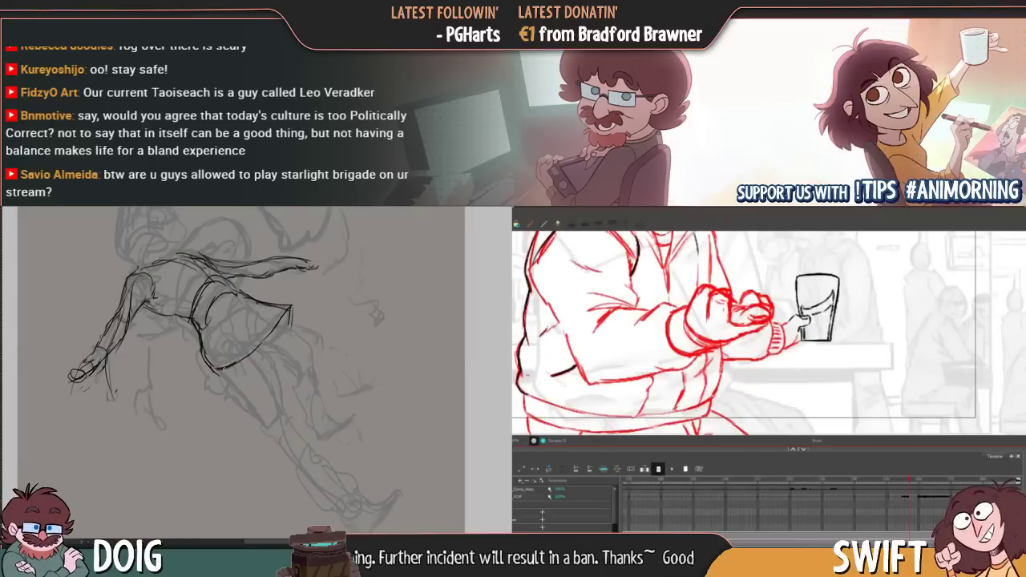
drag(580, 311, 552, 357)
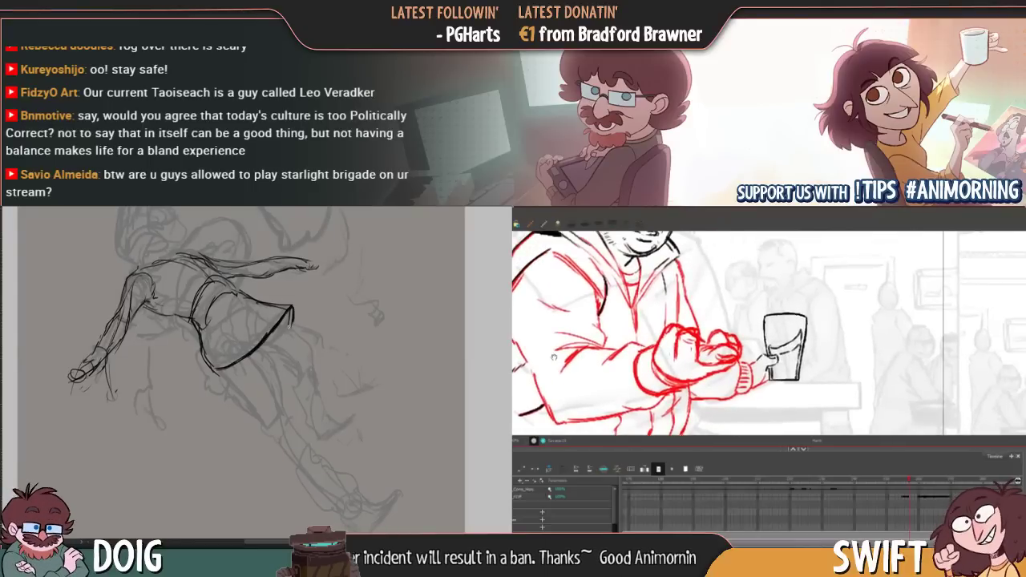
key(f)
key(g)
key(f)
key(g)
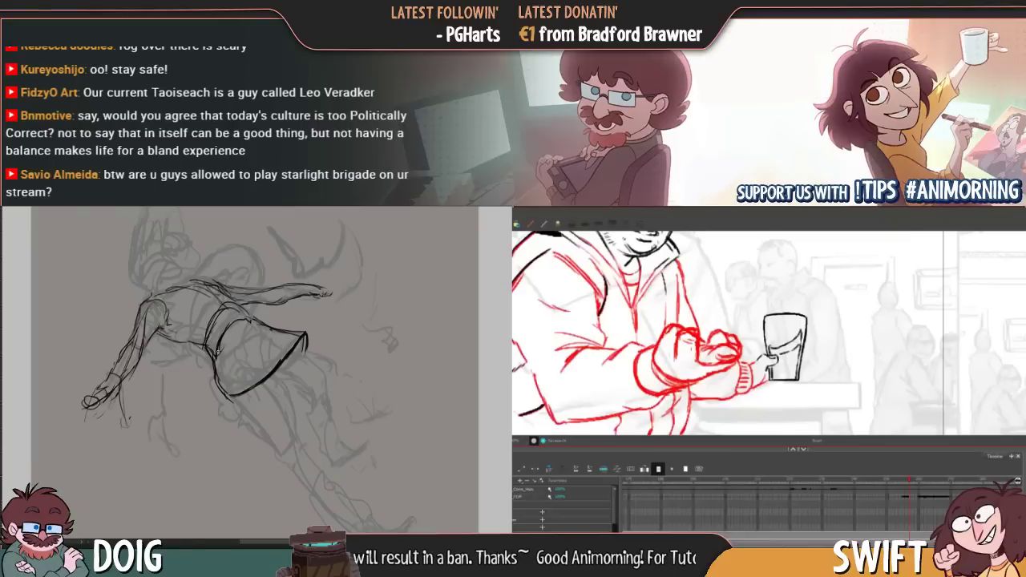
drag(214, 335, 220, 342)
drag(241, 315, 212, 357)
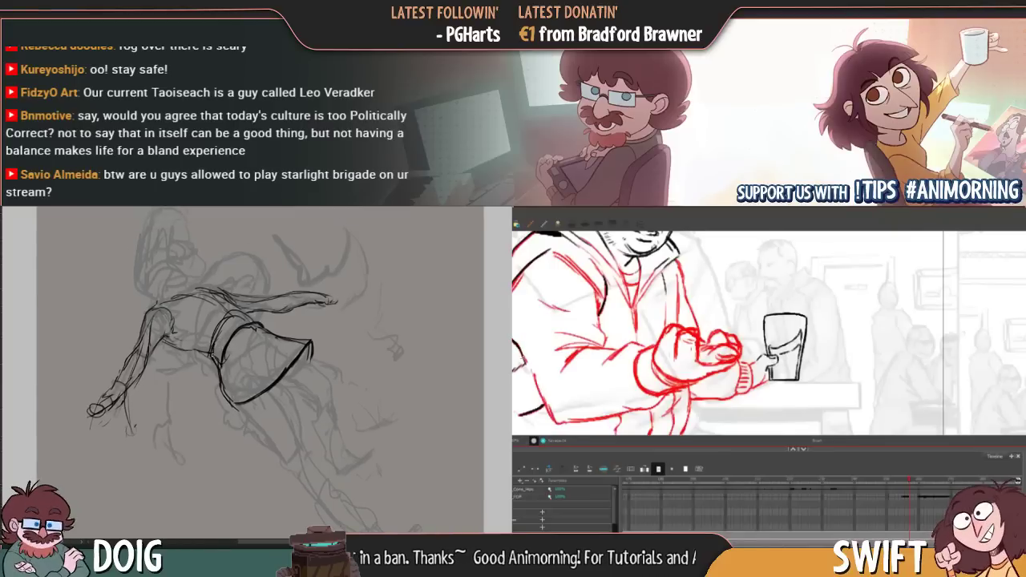
Ink the outer edge of the man's sleeve around the elbow in black, flipping repeatedly to the previous drawing
key(f)
key(g)
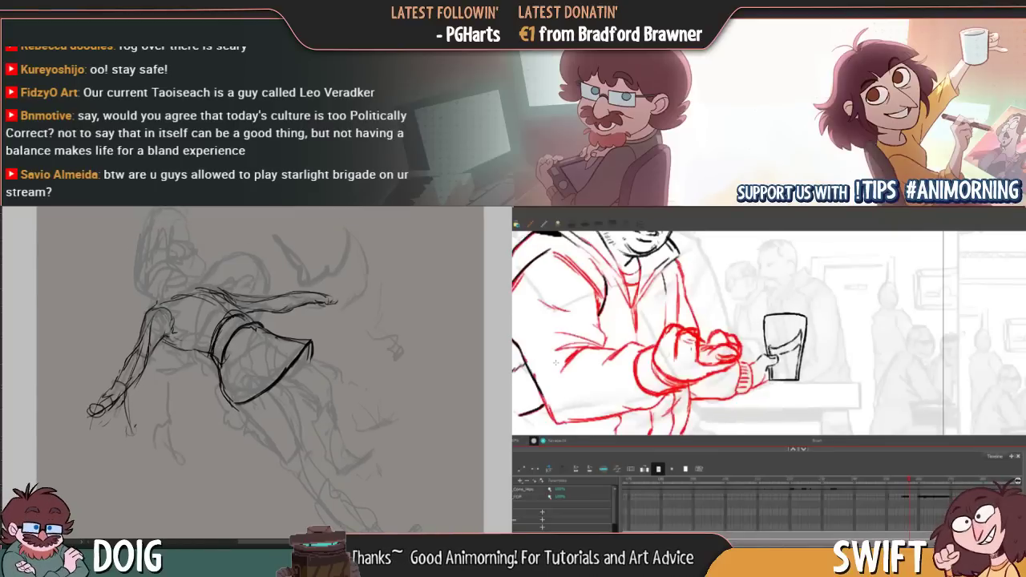
key(f)
key(g)
key(f)
key(g)
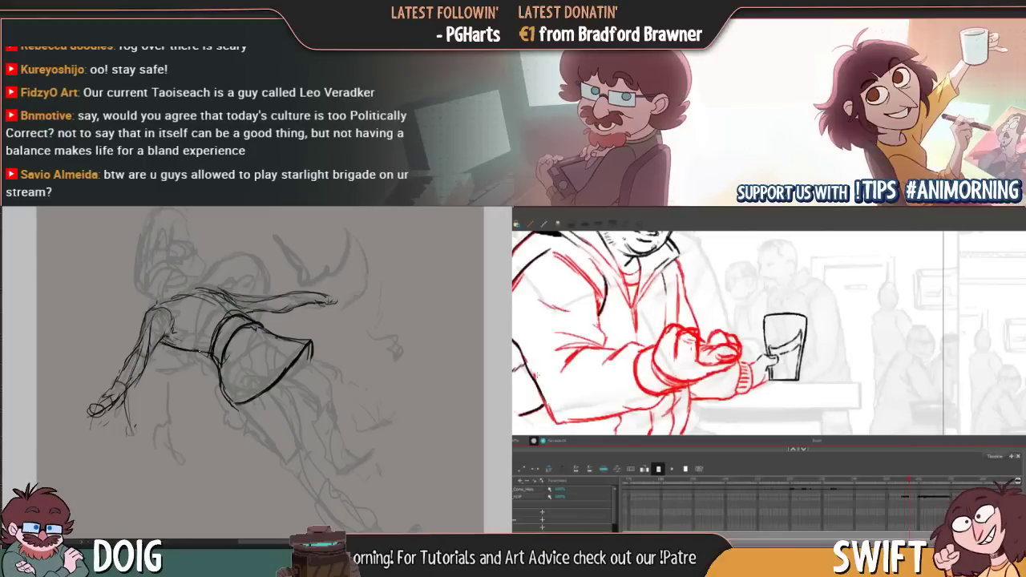
key(f)
key(g)
drag(176, 325, 181, 333)
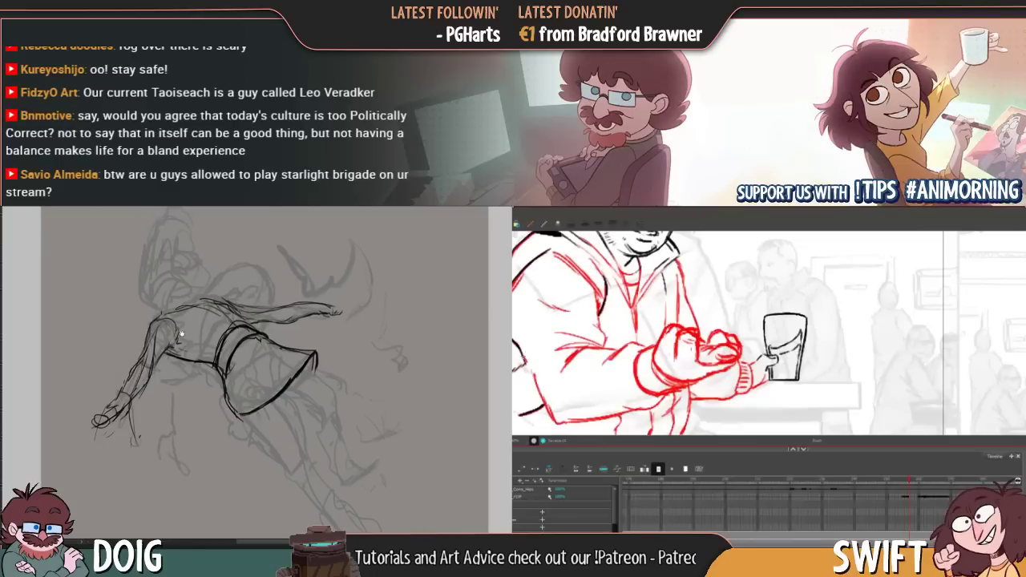
mouse_move(528, 369)
mouse_down()
mouse_move(518, 412)
mouse_move(552, 415)
mouse_up()
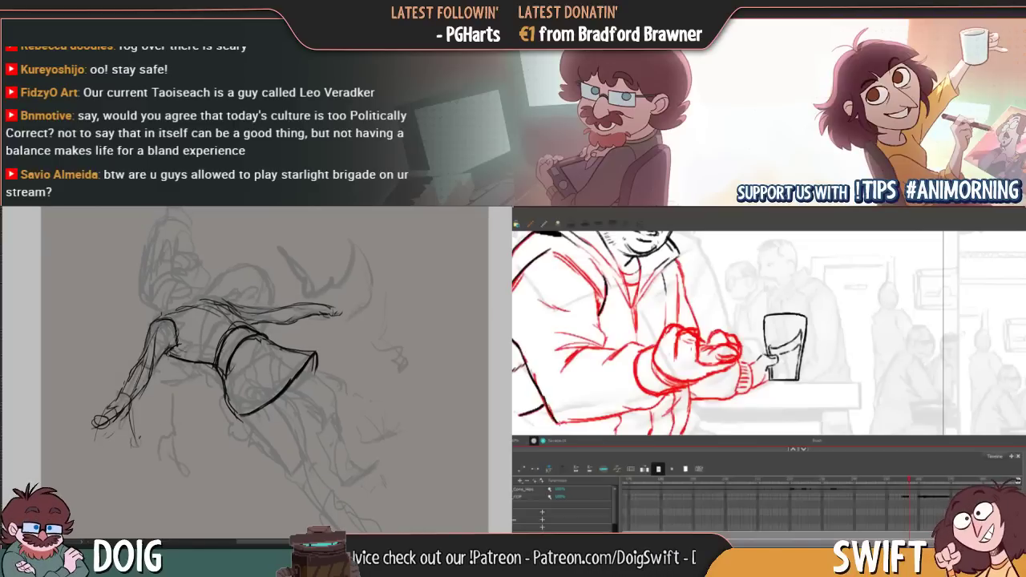
Ink the upper edge of the forearm sleeve towards the cuff and darken the figure's shoulder and back line
drag(239, 342, 235, 381)
drag(554, 383, 534, 381)
drag(592, 325, 612, 329)
drag(158, 358, 198, 344)
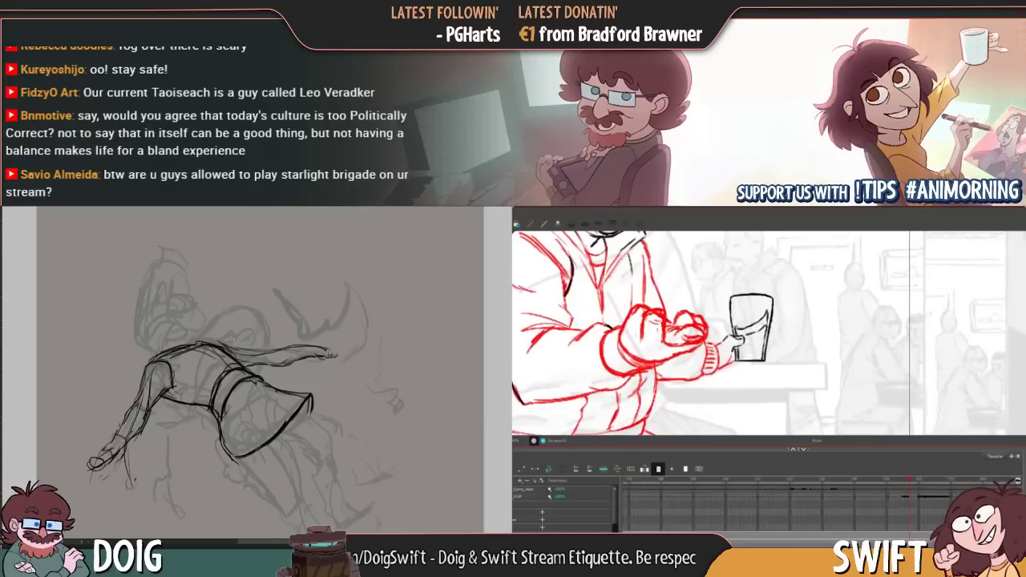
drag(593, 326, 527, 352)
key(f)
key(g)
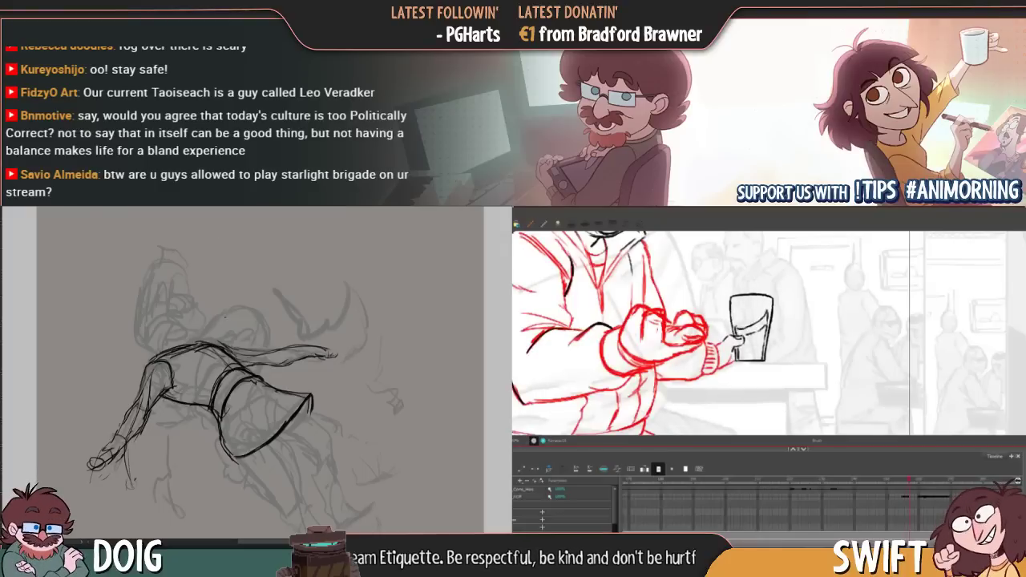
Sketch the figure's bent thigh emerging from under the skirt while checking the man's sleeve against the previous drawing
drag(308, 382, 291, 320)
key(f)
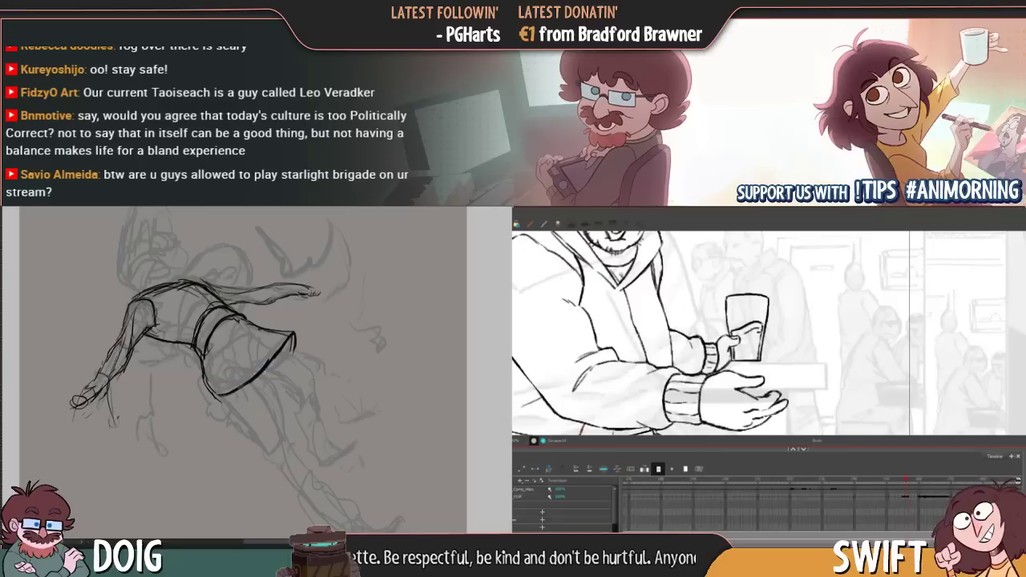
key(g)
key(f)
key(g)
key(f)
key(g)
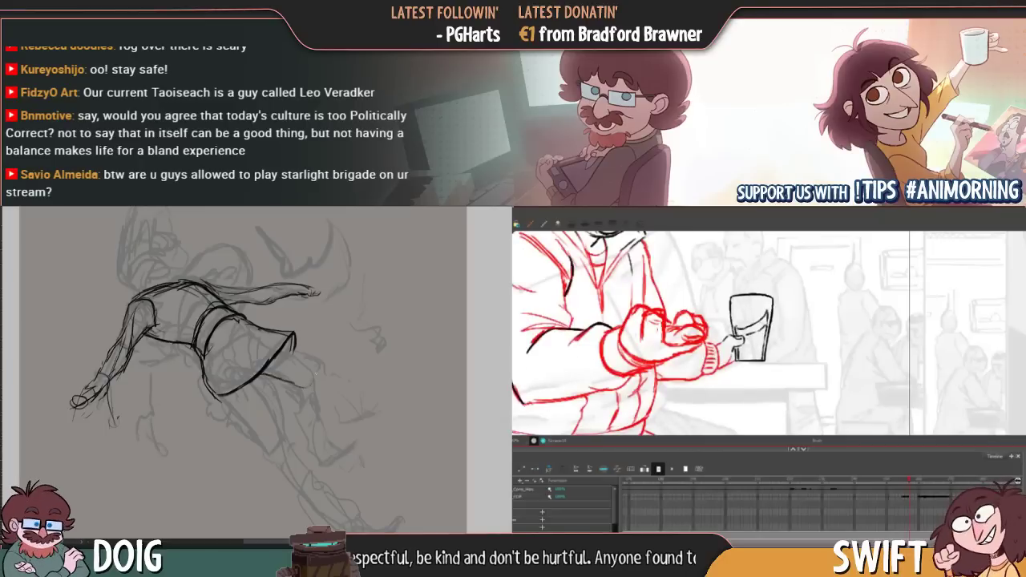
drag(317, 374, 299, 375)
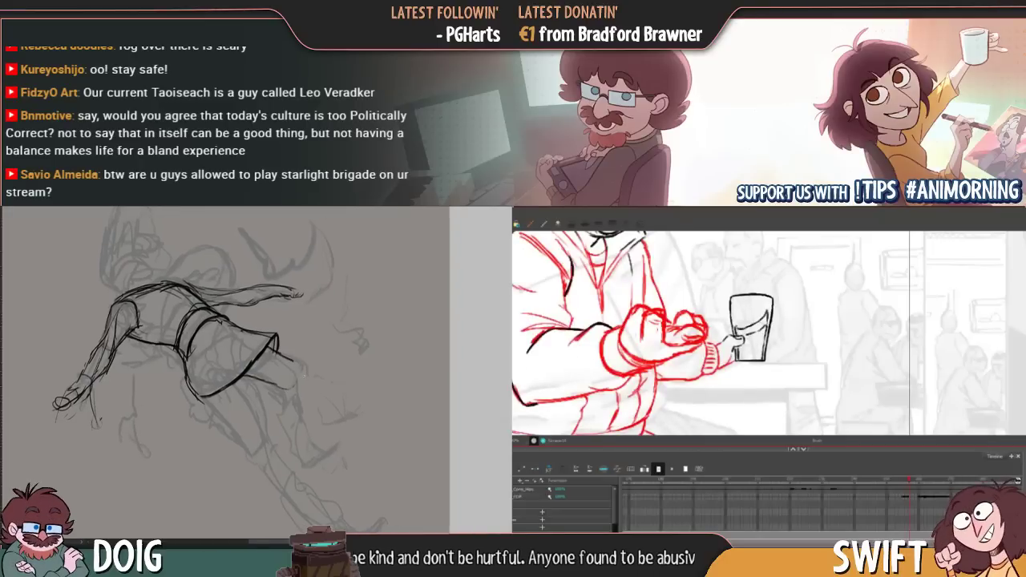
drag(287, 365, 272, 367)
key(f)
key(g)
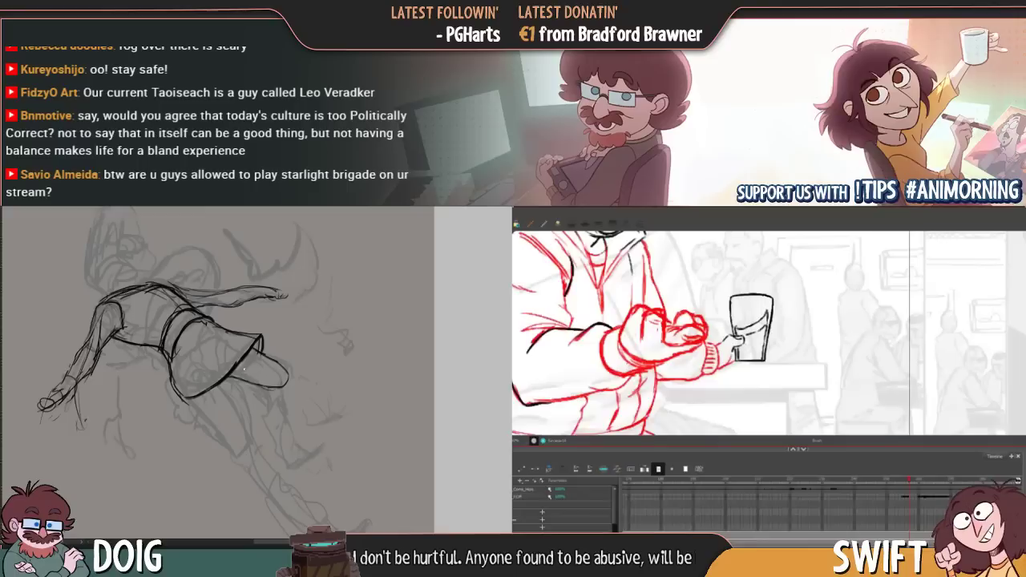
key(f)
key(g)
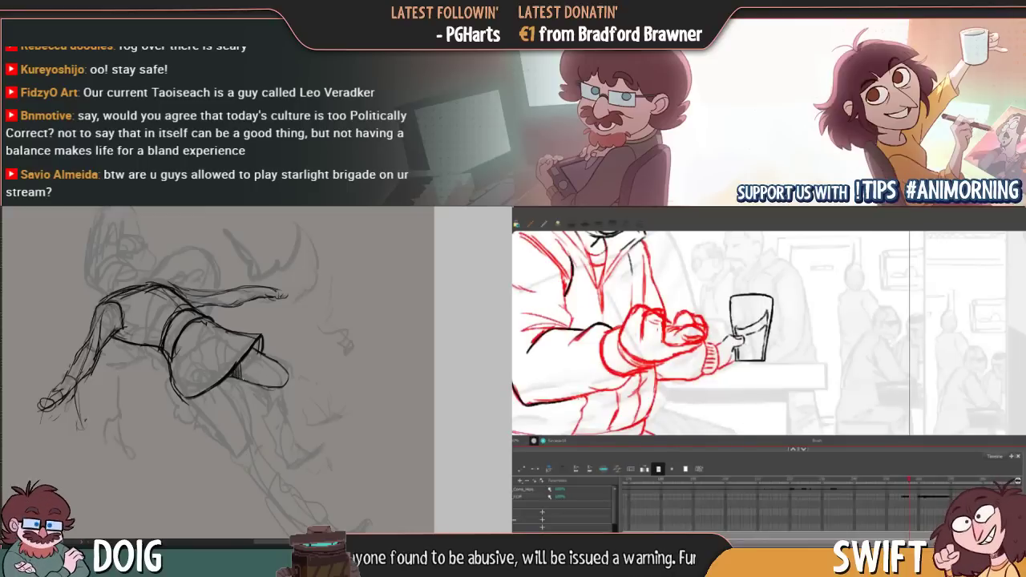
Shade the figure's far thigh with hatching, sharpen the skirt's lower corner, and ink the underside of the man's forearm sleeve
mouse_move(247, 360)
mouse_down()
mouse_move(240, 381)
mouse_move(285, 382)
mouse_up()
mouse_move(201, 358)
mouse_down()
mouse_move(217, 328)
mouse_move(201, 324)
mouse_move(201, 364)
mouse_up()
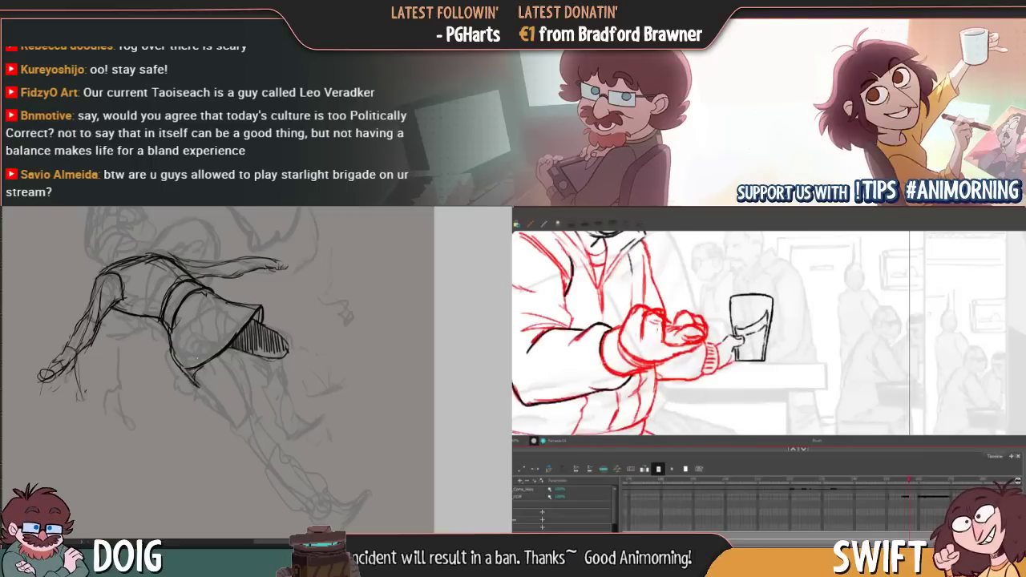
mouse_move(201, 366)
mouse_down()
mouse_move(194, 383)
mouse_move(201, 372)
mouse_up()
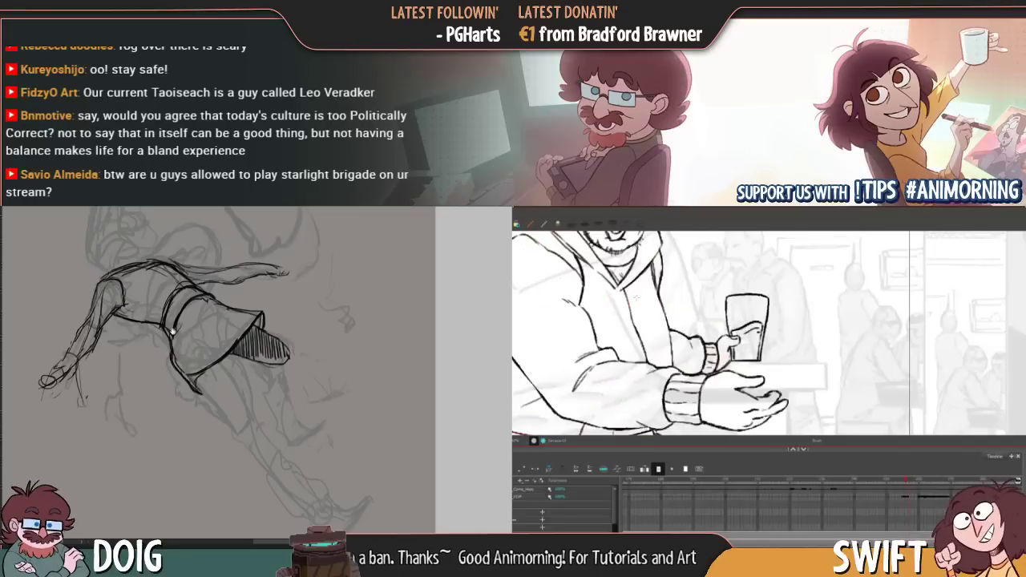
key(.)
drag(173, 327, 179, 348)
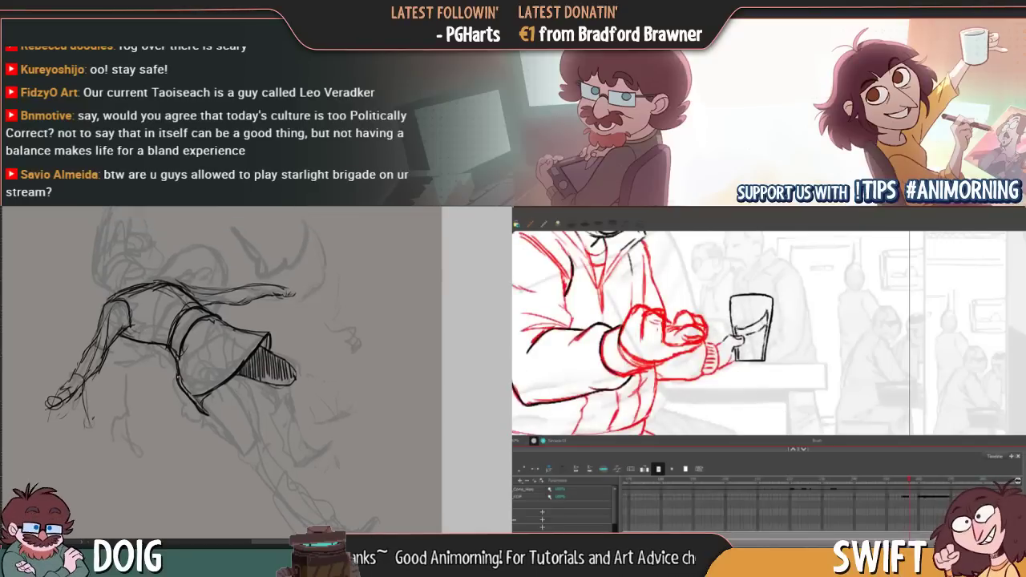
Hatch a shadow on the upper part of the figure's outstretched arm and ink the fold lines on the man's sleeve
key(.)
mouse_move(172, 353)
mouse_down()
mouse_move(190, 384)
mouse_move(145, 395)
mouse_move(122, 420)
mouse_up()
key(.)
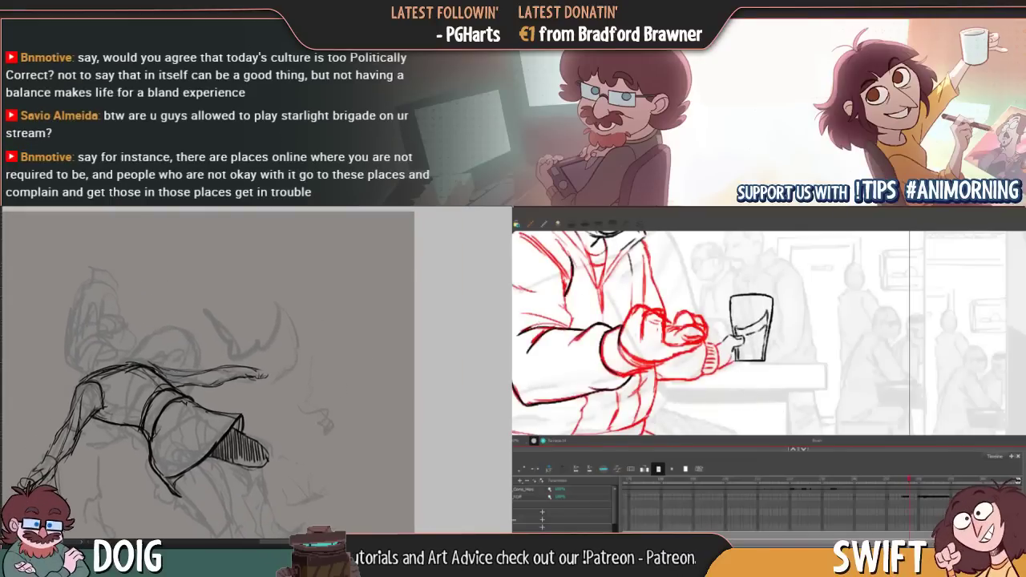
key(.)
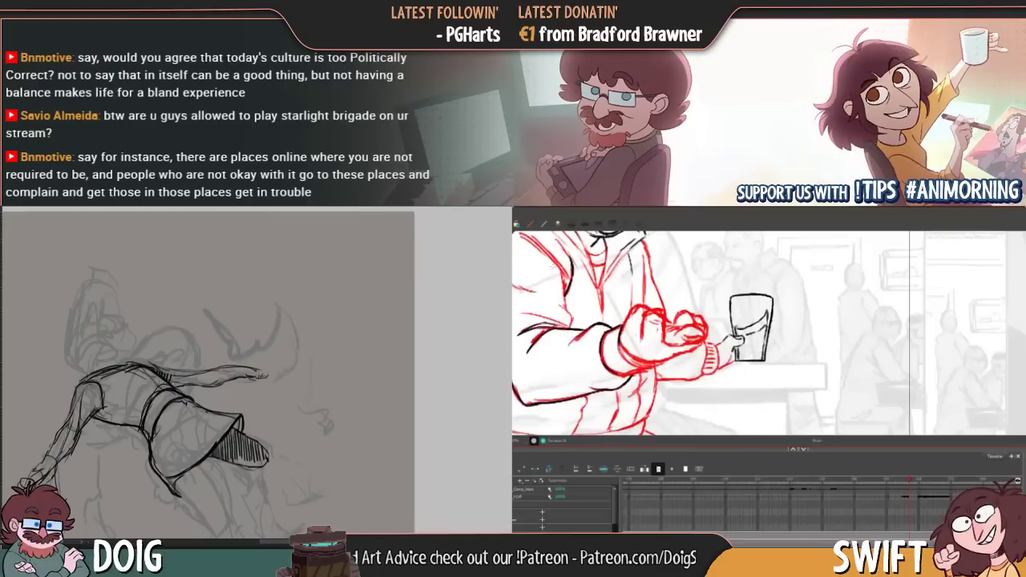
mouse_move(178, 372)
mouse_down()
mouse_move(172, 386)
mouse_move(246, 345)
mouse_up()
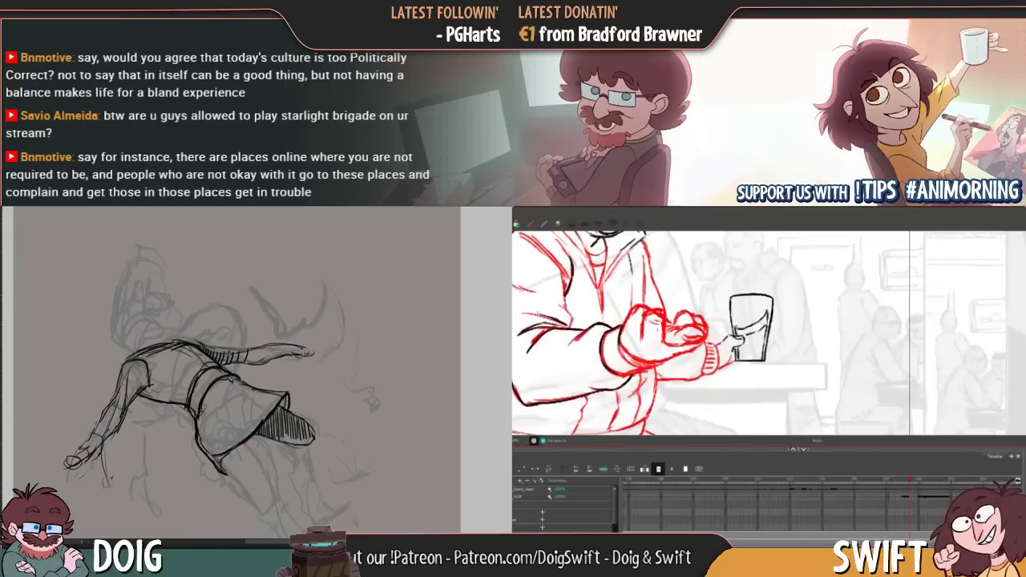
key(.)
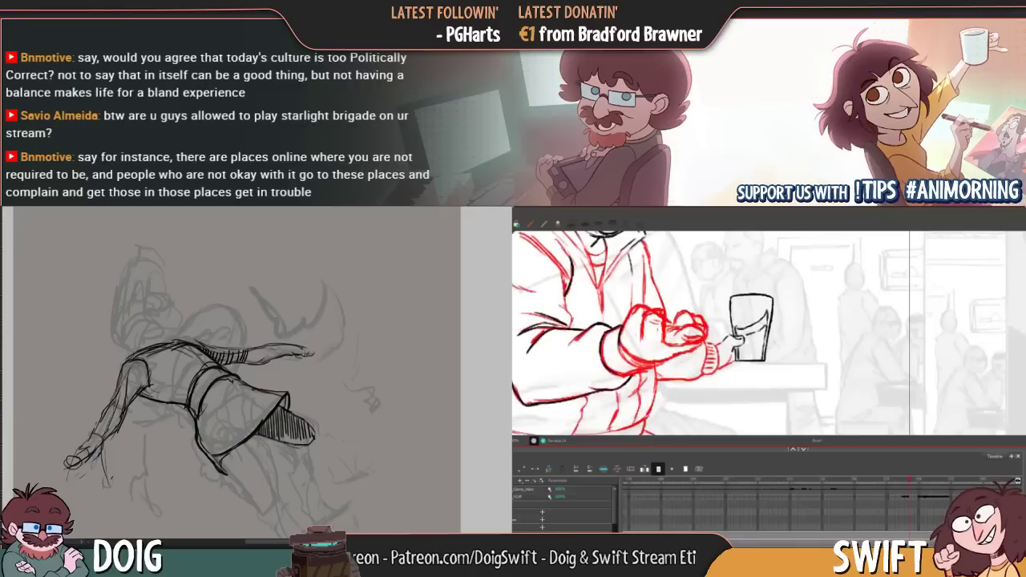
key(.)
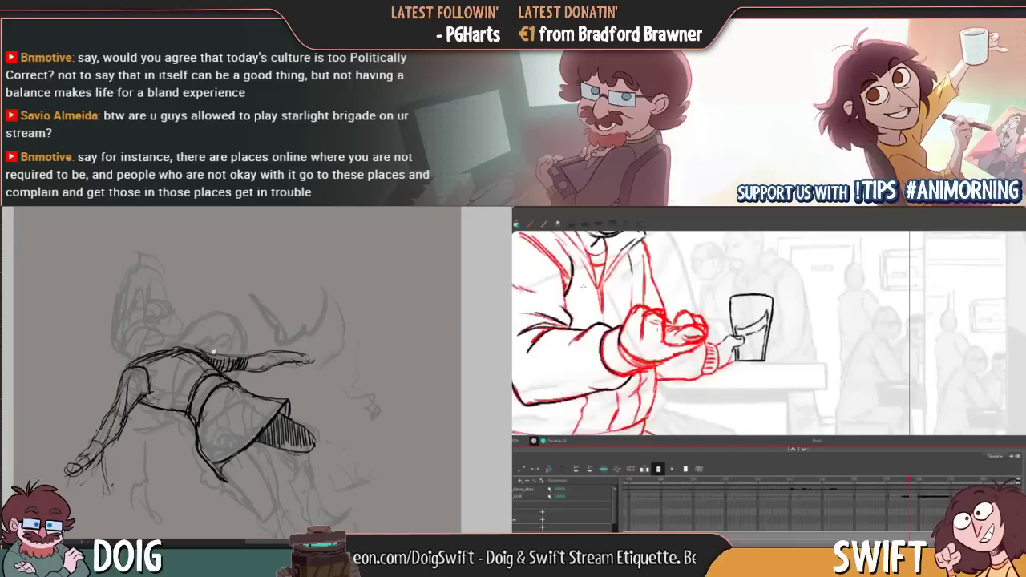
drag(579, 318, 580, 326)
key(.)
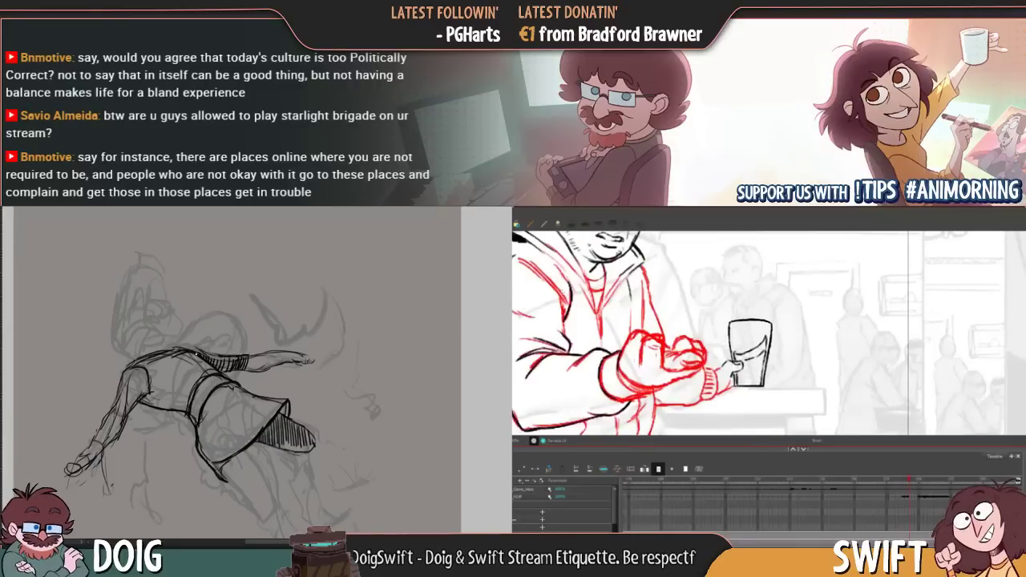
Extend the hatching along the figure's outstretched forearm and ink the man's jacket line over the red rough at the upper arm
key(.)
drag(246, 370, 201, 380)
key(.)
key(.)
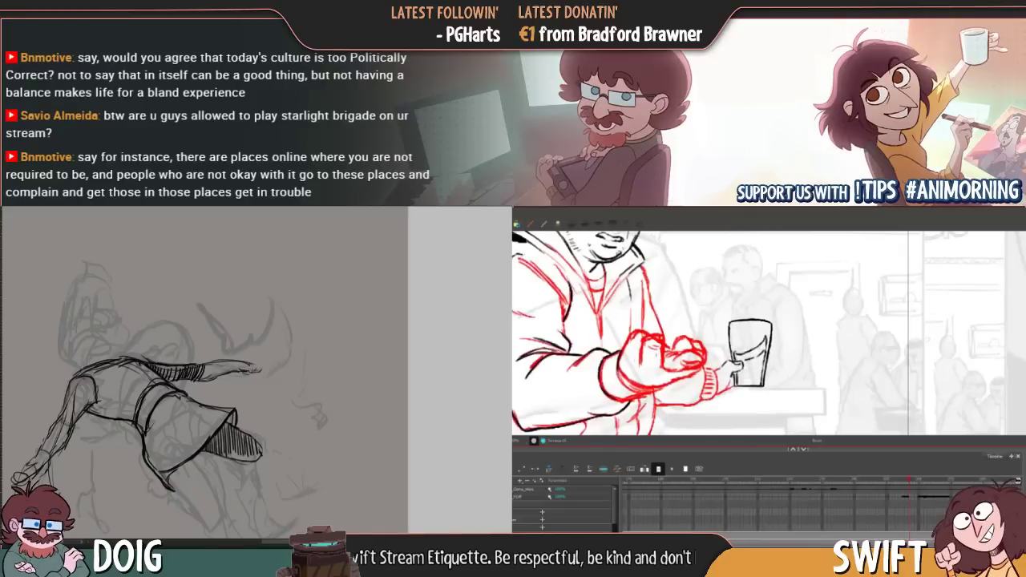
drag(522, 255, 535, 267)
key(.)
drag(210, 364, 209, 377)
drag(215, 364, 216, 376)
drag(536, 267, 559, 288)
drag(221, 363, 222, 375)
drag(229, 361, 228, 373)
drag(550, 276, 566, 329)
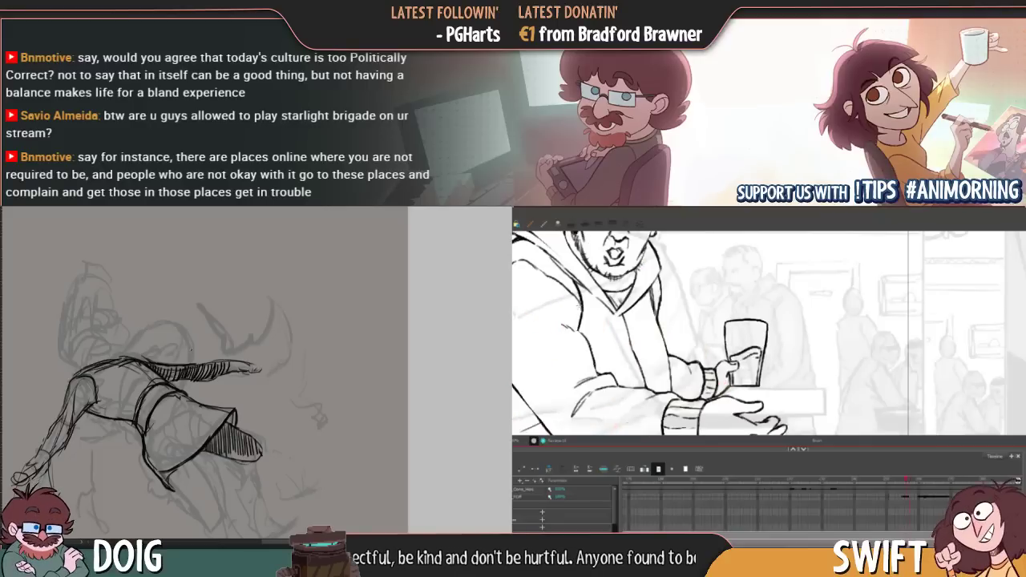
Start hatching the figure's lowered arm around the elbow while comparing the man's drawing with the previous one
key(.)
key(.)
drag(160, 335, 195, 366)
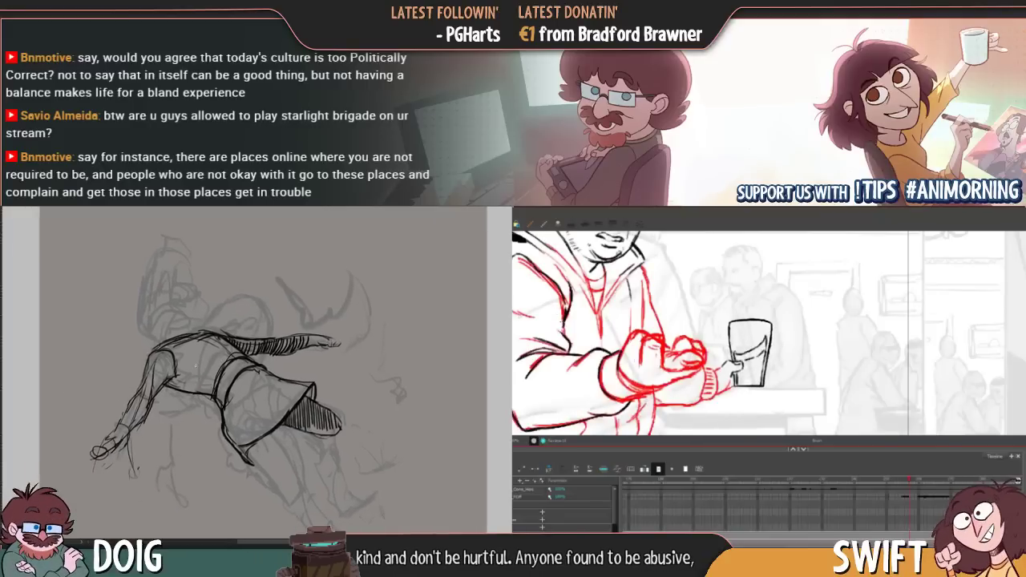
key(.)
key(.)
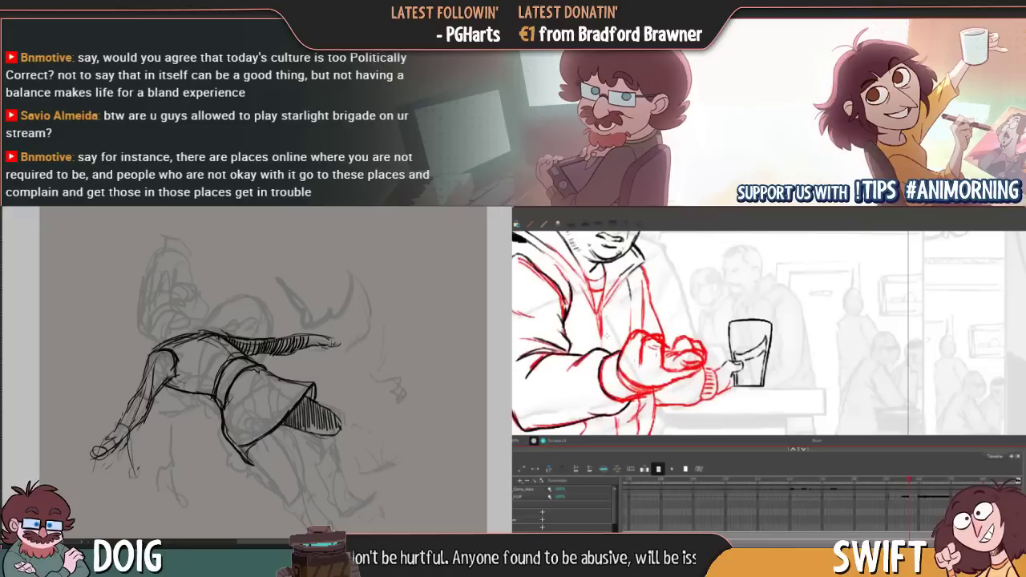
drag(160, 384, 162, 363)
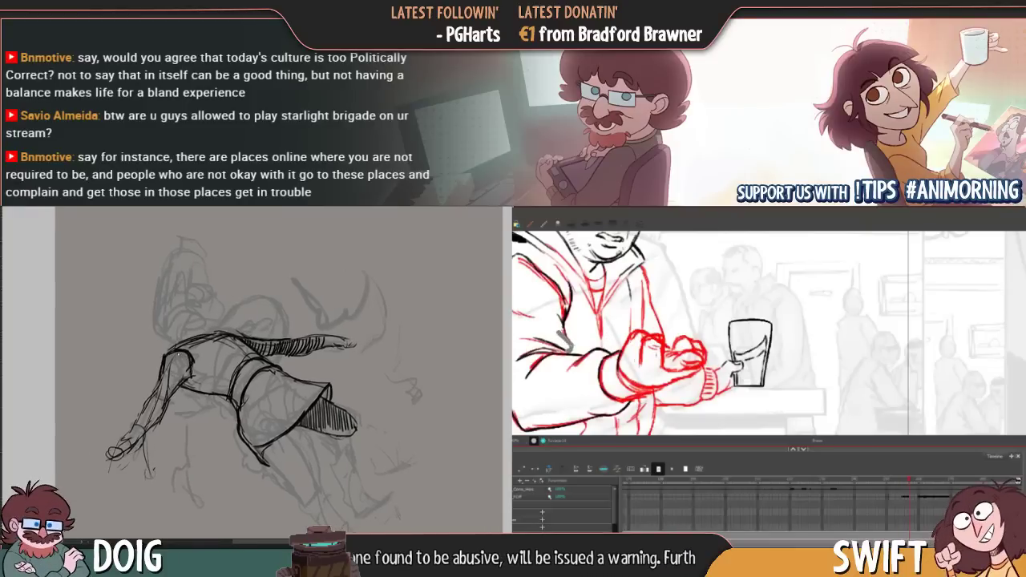
drag(162, 385, 179, 367)
key(.)
key(.)
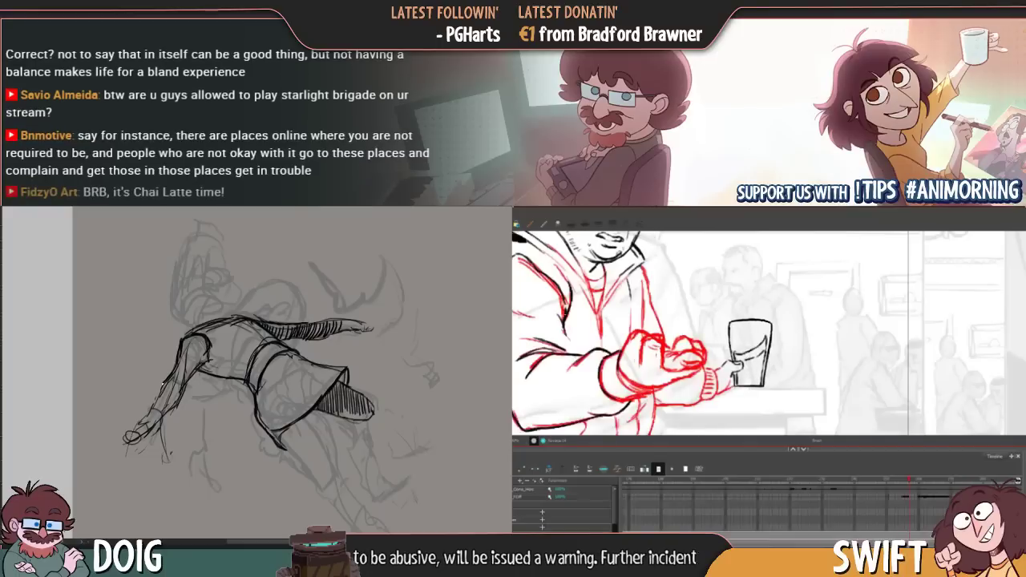
key(.)
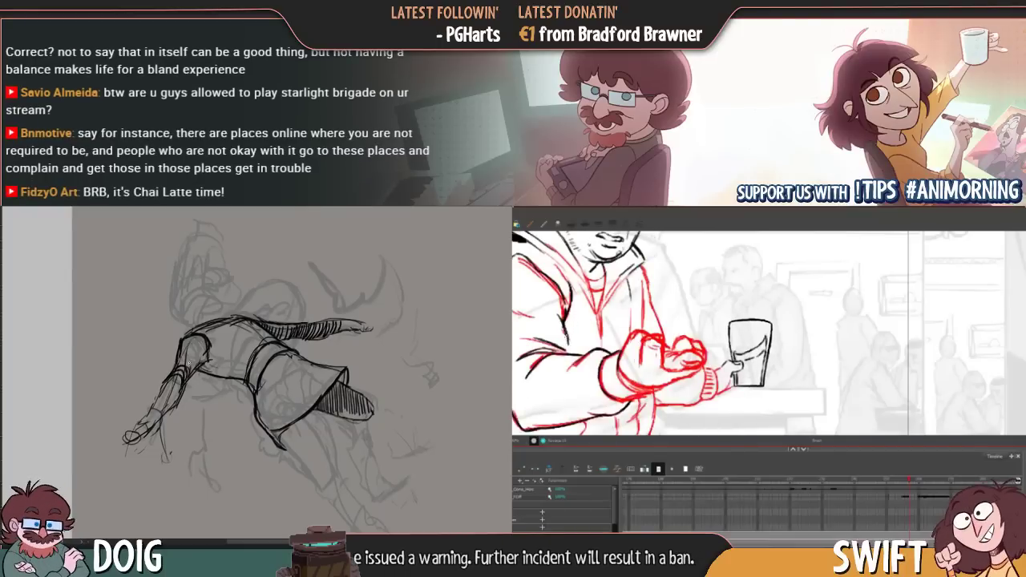
Hatch the upper part of the figure's lowered arm up to the shoulder seam
drag(173, 366, 193, 360)
mouse_move(178, 373)
mouse_down()
mouse_move(196, 356)
mouse_move(192, 371)
mouse_move(194, 350)
mouse_up()
key(.)
drag(194, 364, 206, 346)
key(.)
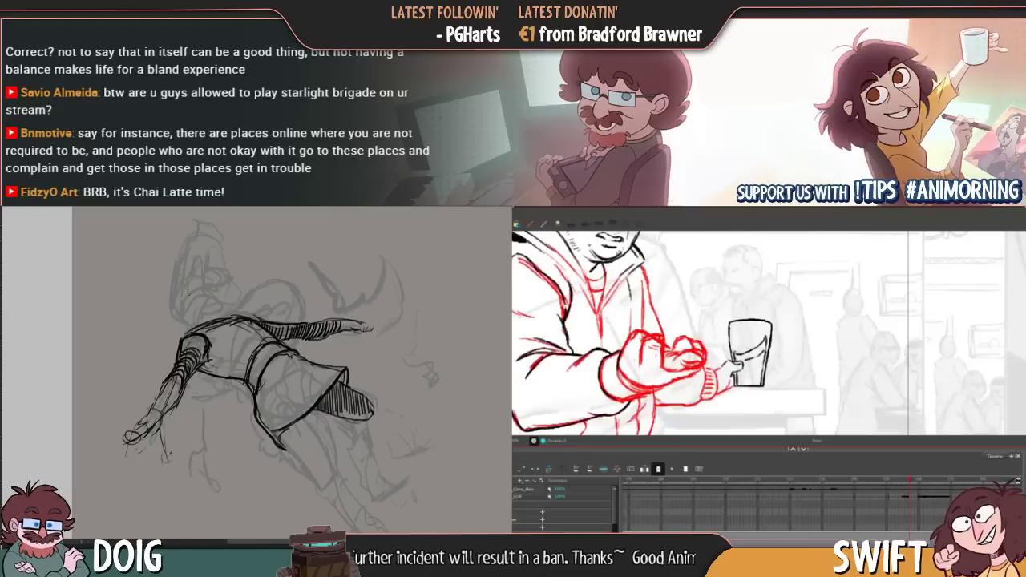
key(.)
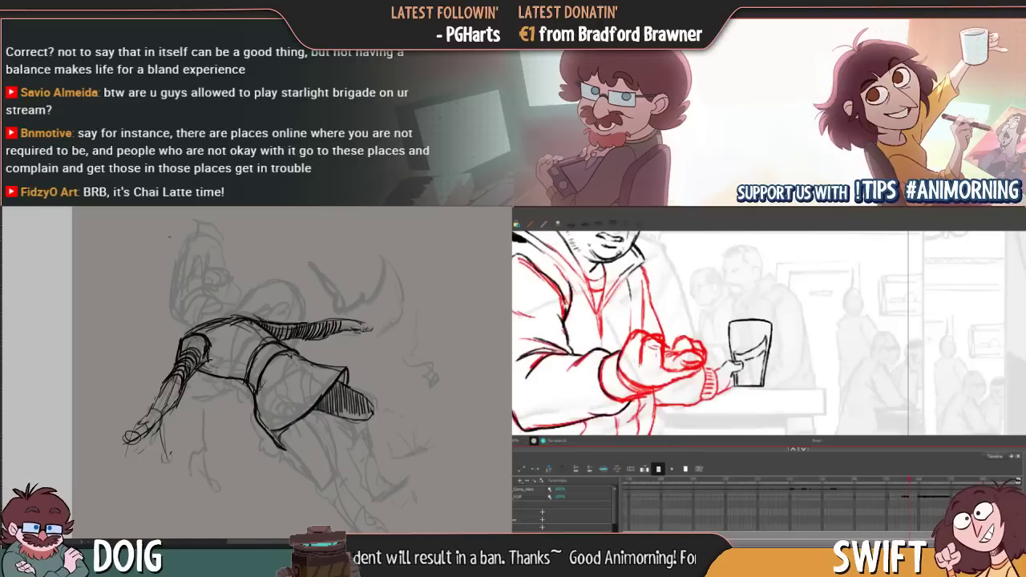
key(.)
Carry the hatching on the outstretched arm to the wrist and on the lowered arm down to the hand
drag(200, 360, 172, 373)
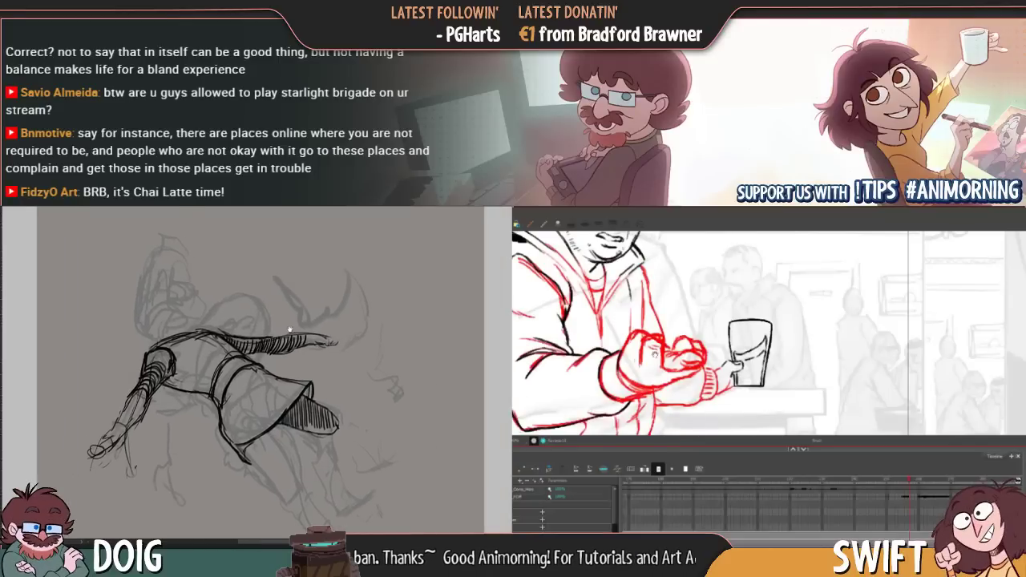
drag(290, 329, 226, 351)
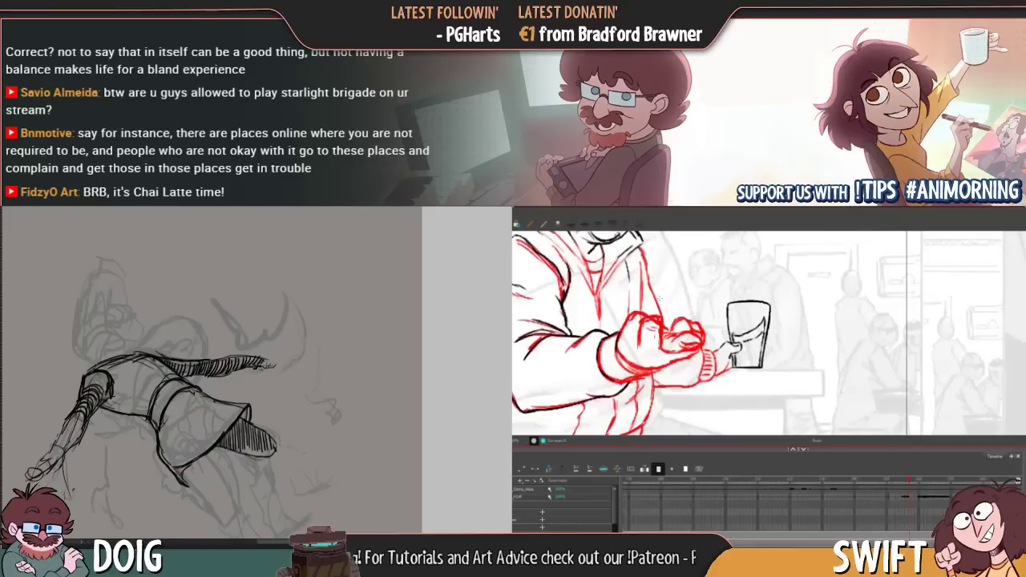
drag(231, 370, 255, 368)
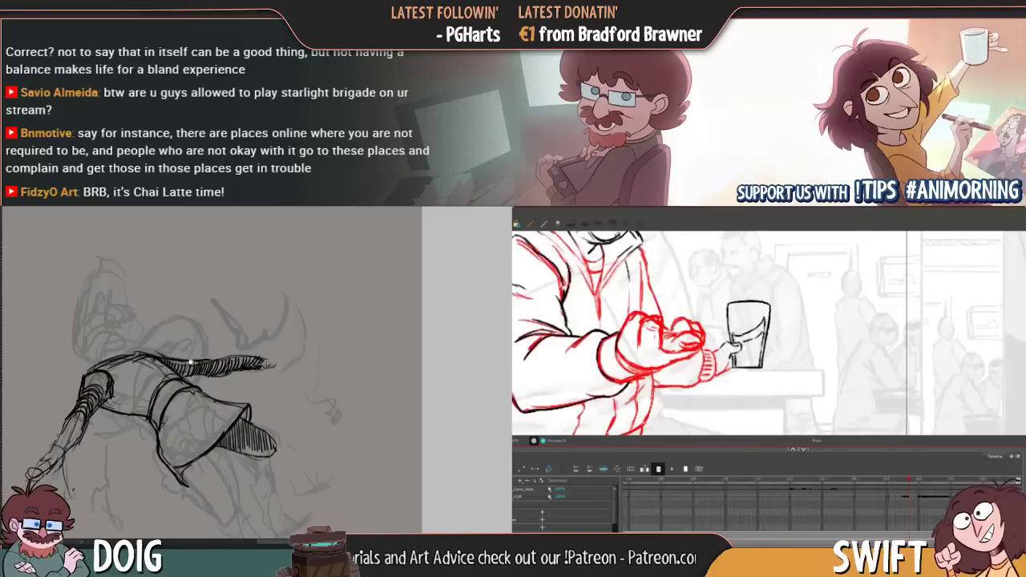
drag(190, 362, 244, 328)
drag(149, 373, 188, 350)
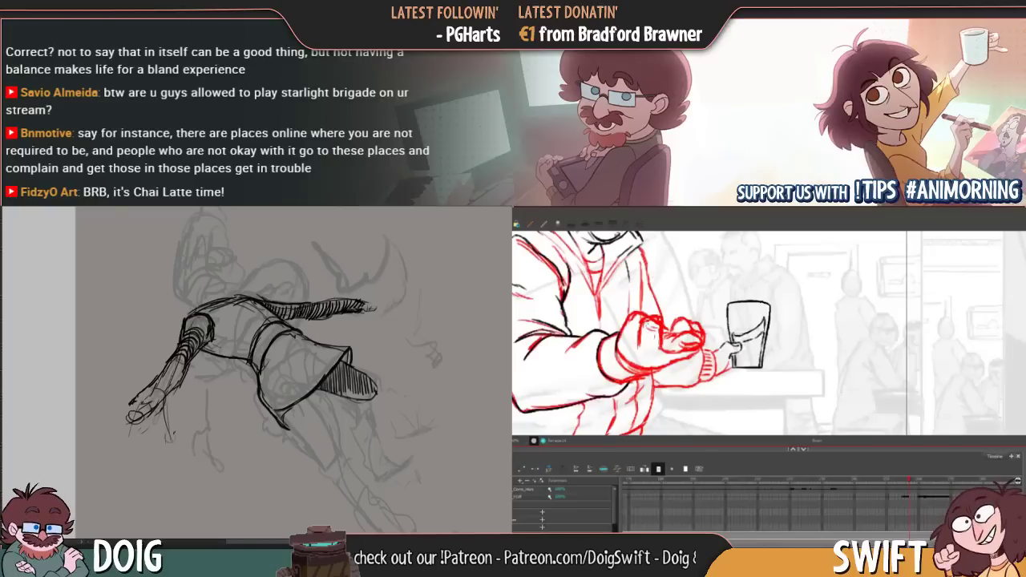
drag(135, 409, 188, 353)
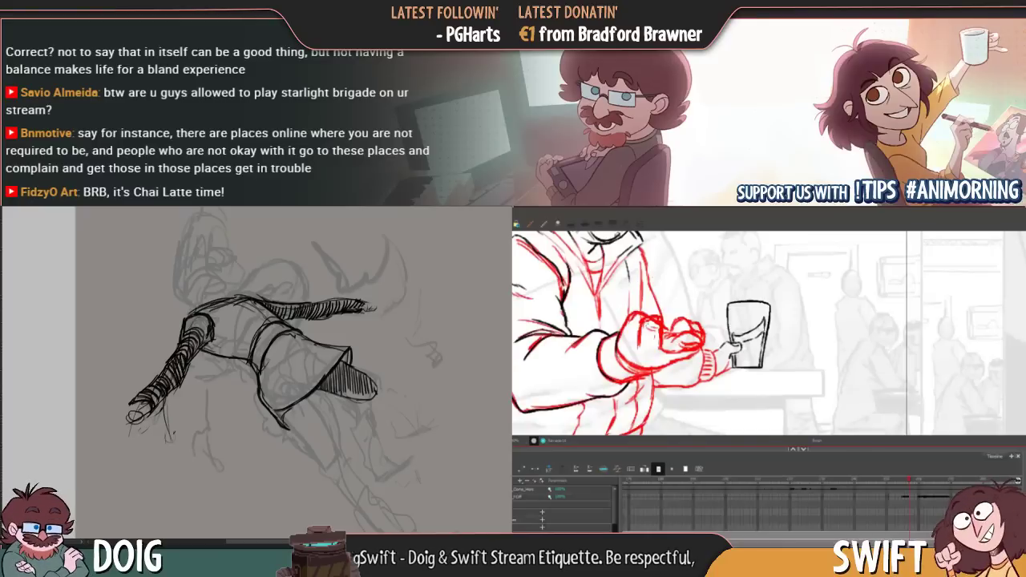
Outline the figure's near thigh from the skirt hem down to the knee and compare the man's consecutive drawings
mouse_move(275, 312)
mouse_down()
mouse_move(239, 321)
mouse_move(190, 315)
mouse_move(177, 299)
mouse_up()
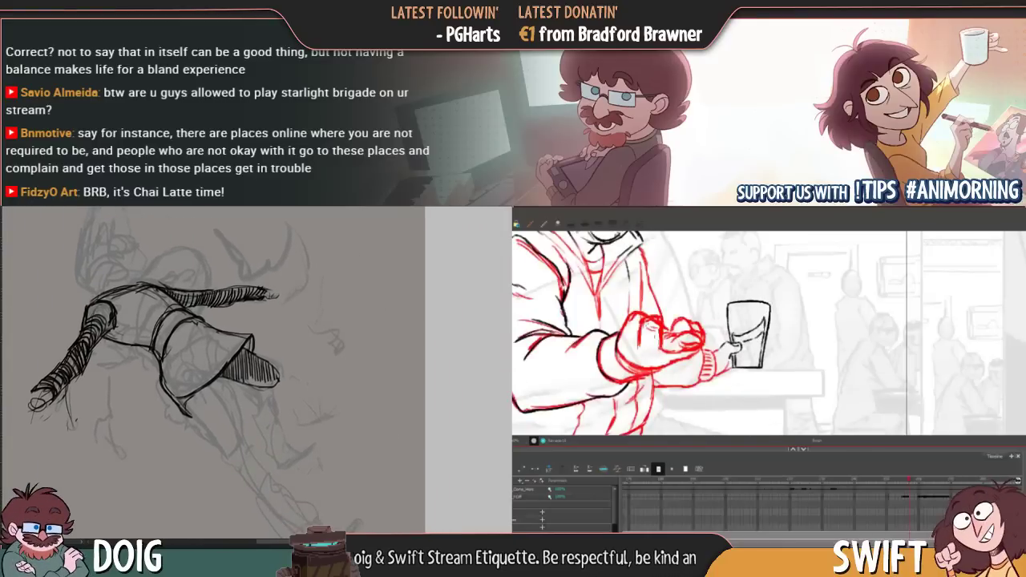
mouse_move(214, 359)
mouse_down()
mouse_move(218, 317)
mouse_move(241, 393)
mouse_move(231, 409)
mouse_move(174, 373)
mouse_move(203, 410)
mouse_up()
drag(245, 352, 225, 341)
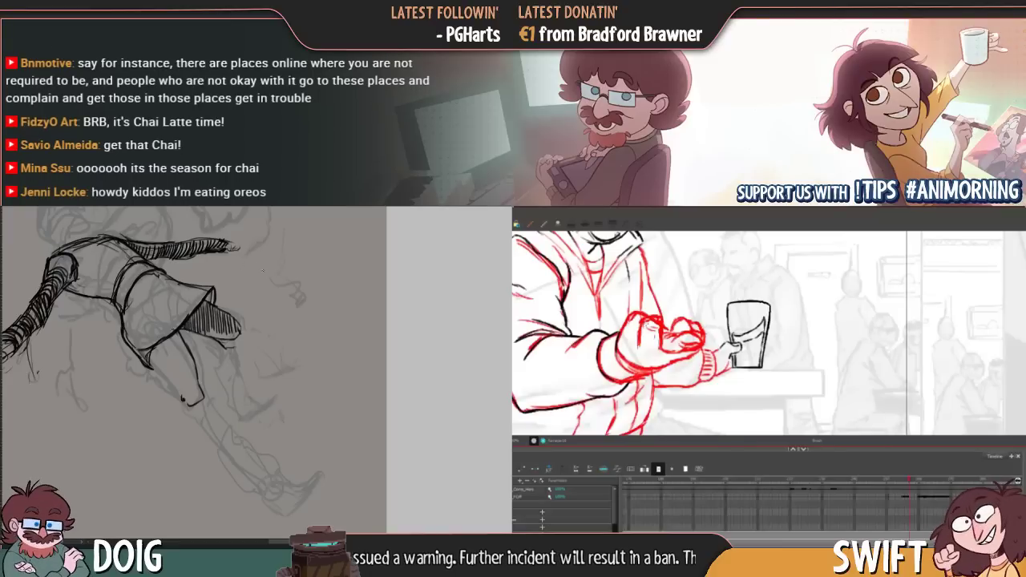
key(comma)
key(period)
key(comma)
key(period)
key(comma)
key(period)
Add hatching at the knee end of the figure's far thigh
drag(251, 327, 247, 345)
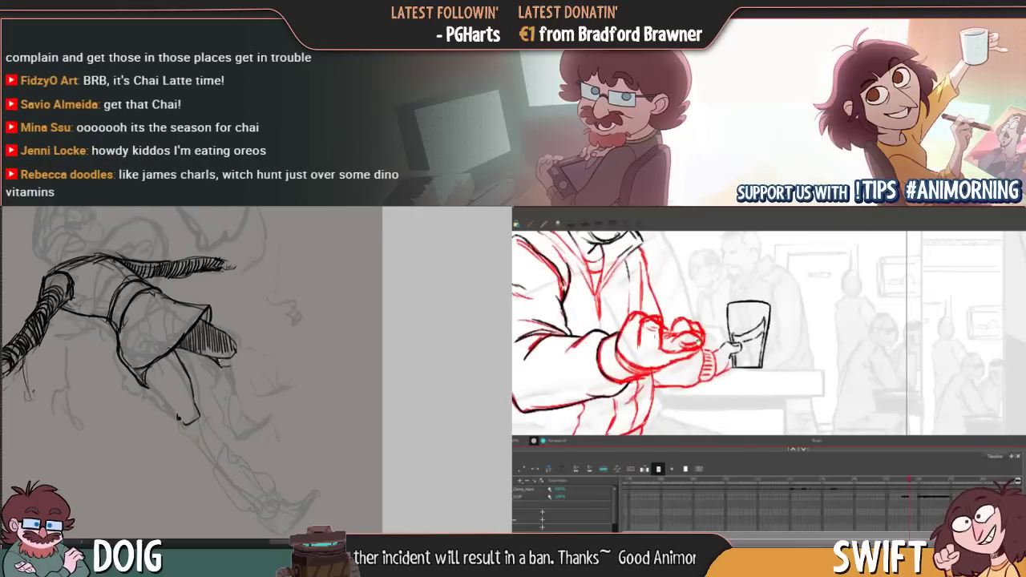
drag(699, 300, 675, 294)
drag(227, 358, 238, 366)
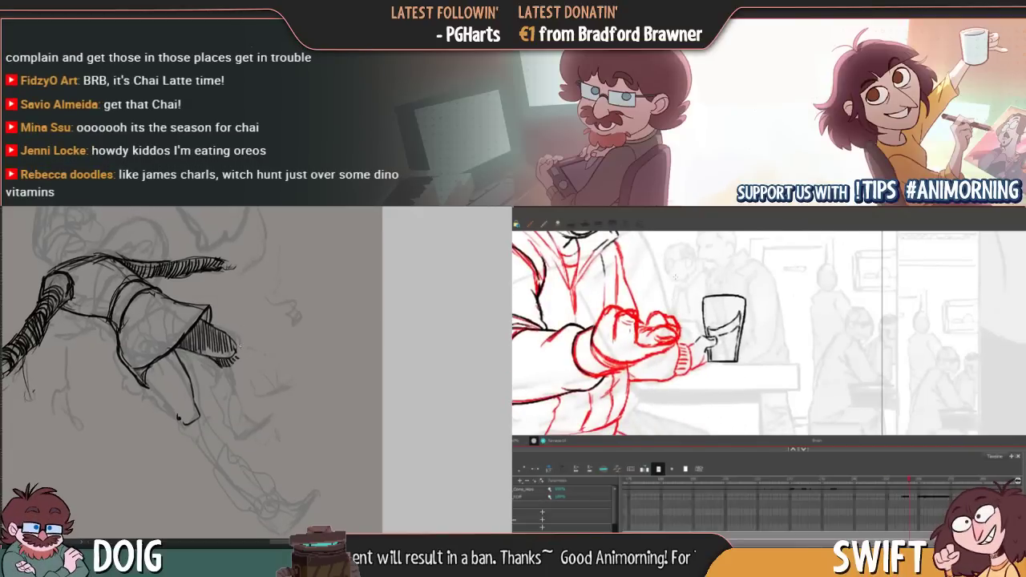
drag(142, 342, 284, 369)
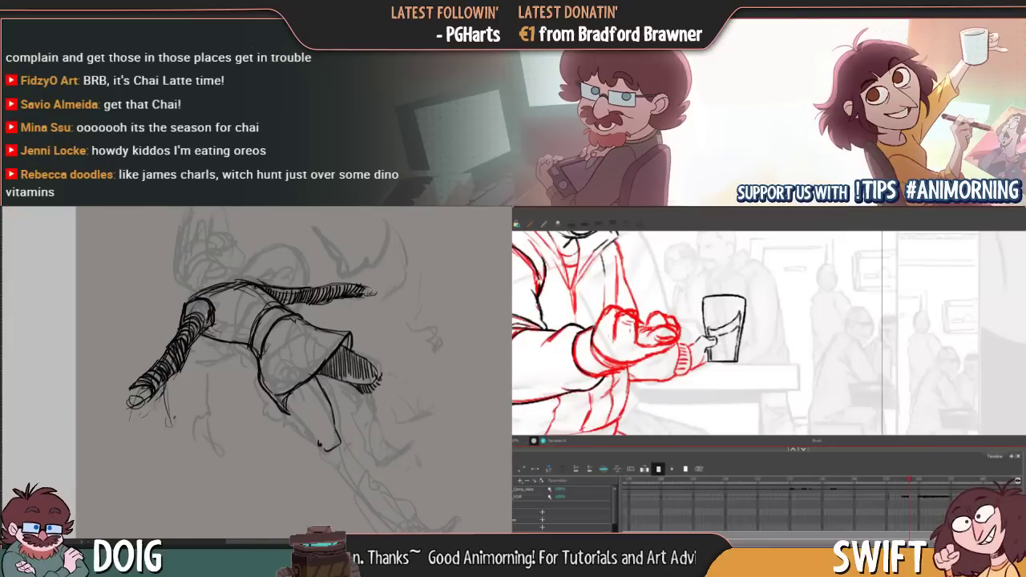
Outline the hand at the end of the figure's outstretched arm and check the man's drawing against the previous one
drag(203, 366, 158, 395)
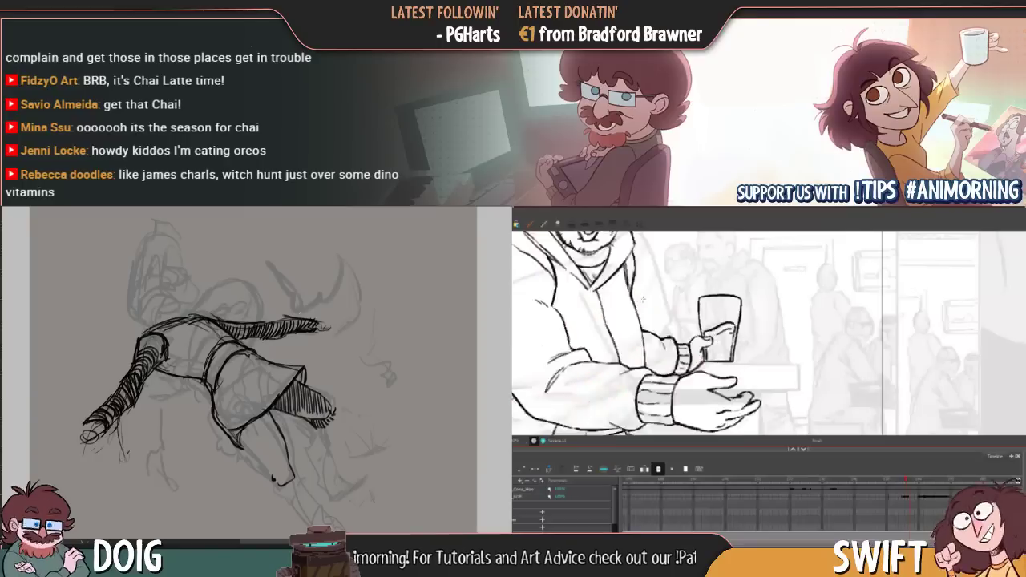
drag(154, 395, 210, 387)
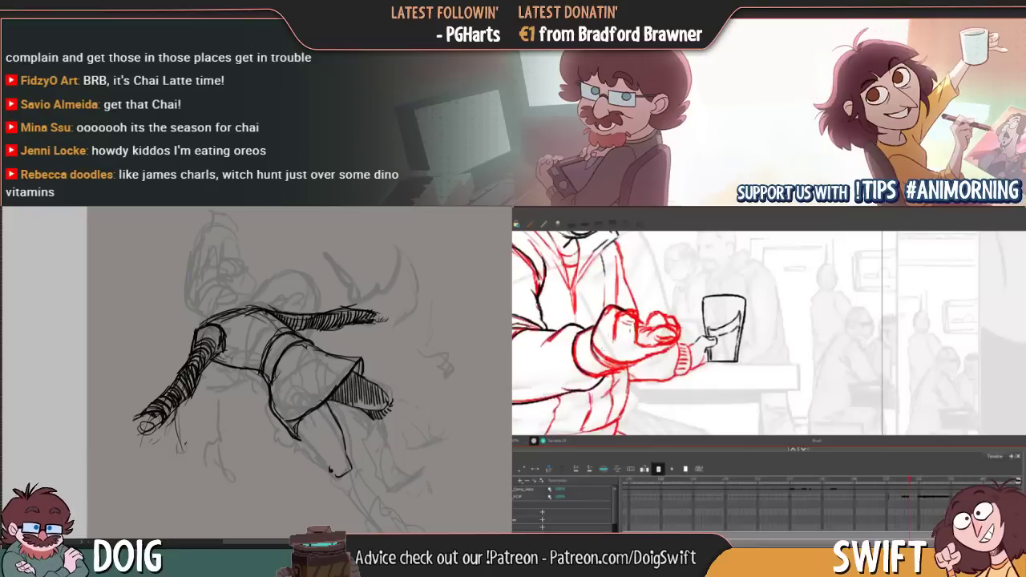
drag(308, 338, 261, 333)
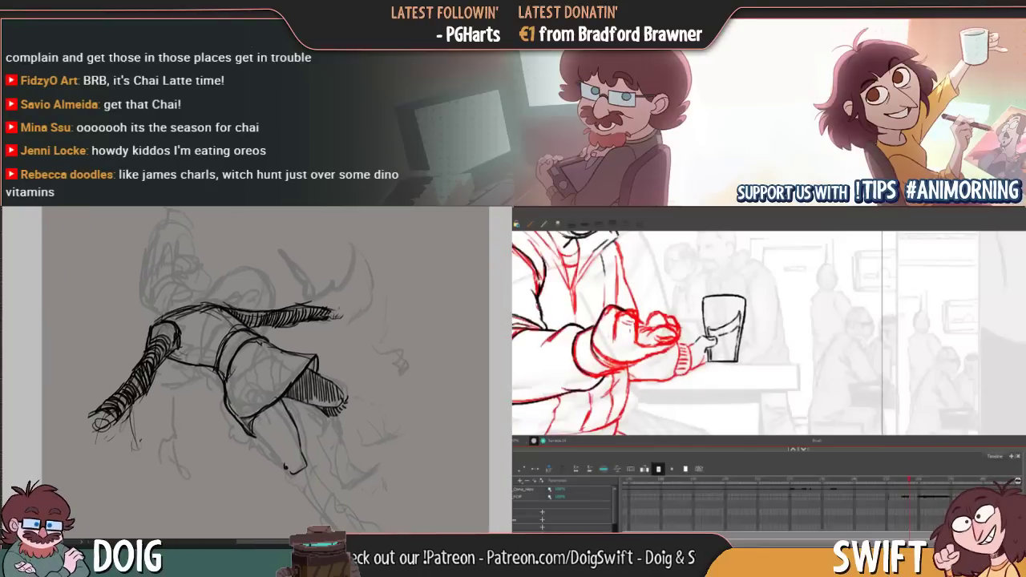
drag(343, 317, 333, 319)
key(comma)
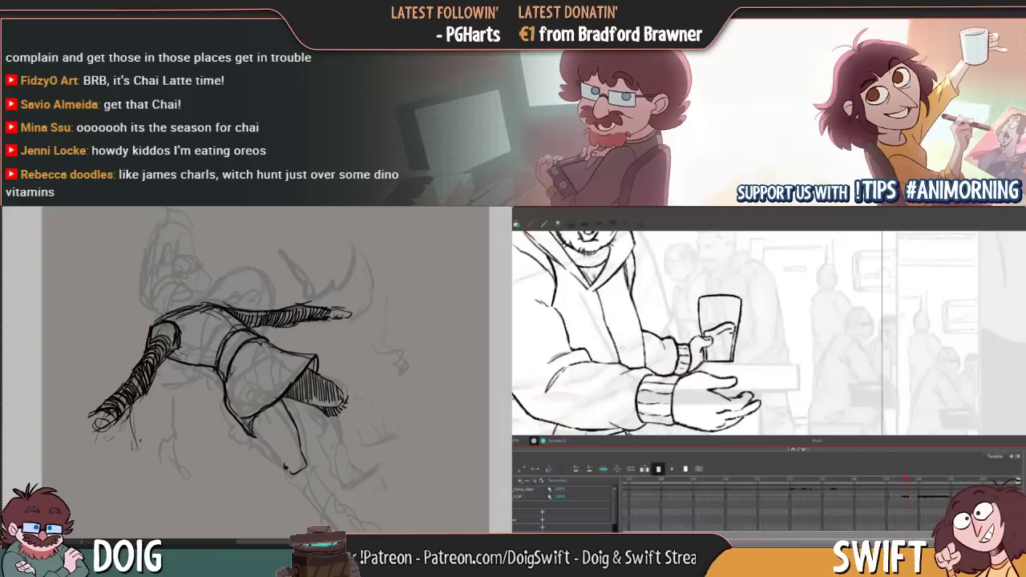
key(period)
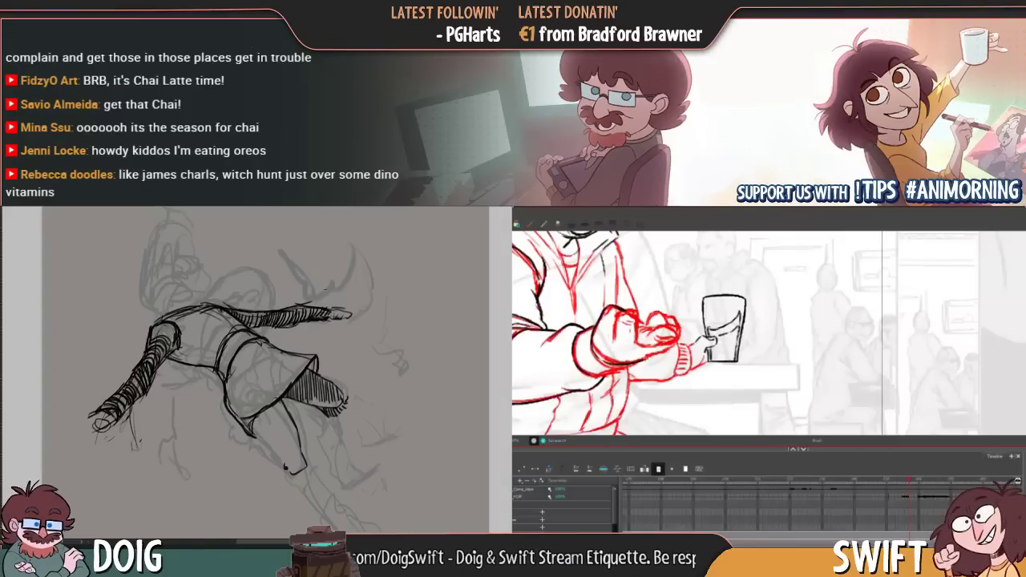
Close the underside of the figure's near thigh and shade it with lengthwise hatching down to the knee
drag(306, 350, 321, 306)
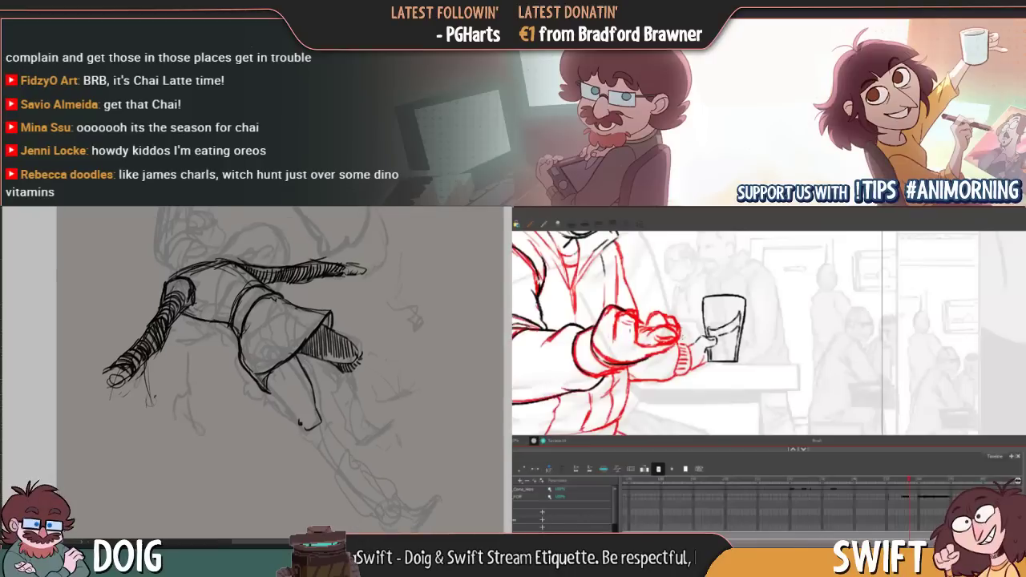
drag(270, 394, 307, 431)
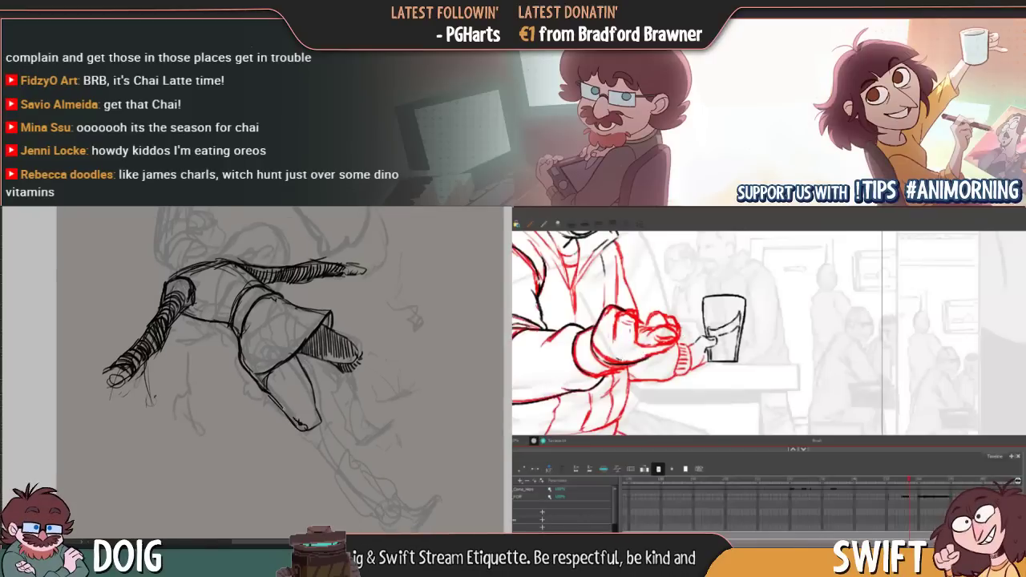
drag(267, 377, 290, 419)
mouse_move(269, 373)
mouse_down()
mouse_move(290, 418)
mouse_move(307, 374)
mouse_move(288, 353)
mouse_move(305, 411)
mouse_move(279, 413)
mouse_move(280, 399)
mouse_move(299, 399)
mouse_move(284, 407)
mouse_up()
key(period)
key(comma)
key(period)
key(comma)
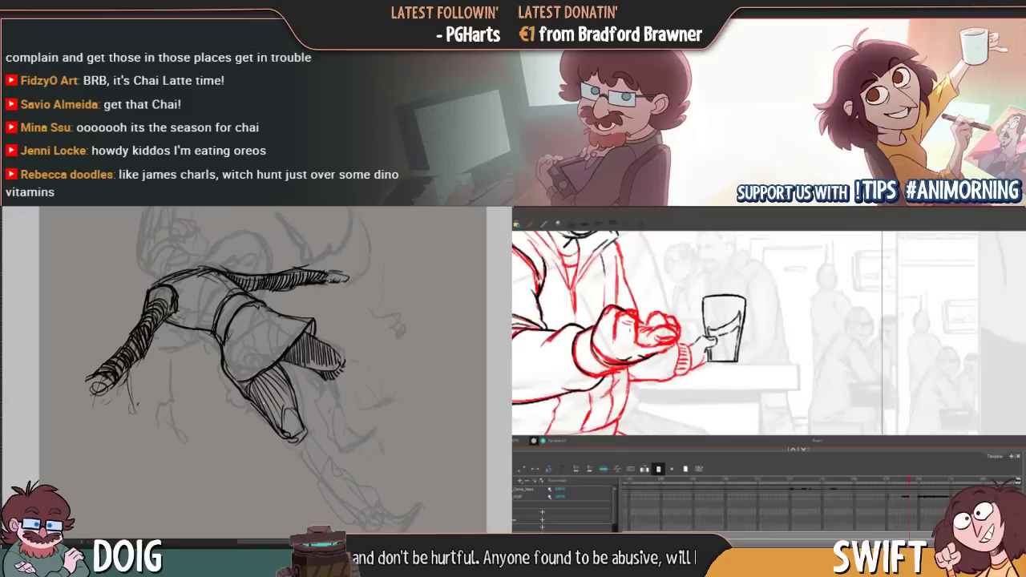
Ink the thumb and palm of the man's raised hand over the red rough, flipping against the previous drawing
key(comma)
key(period)
key(comma)
key(period)
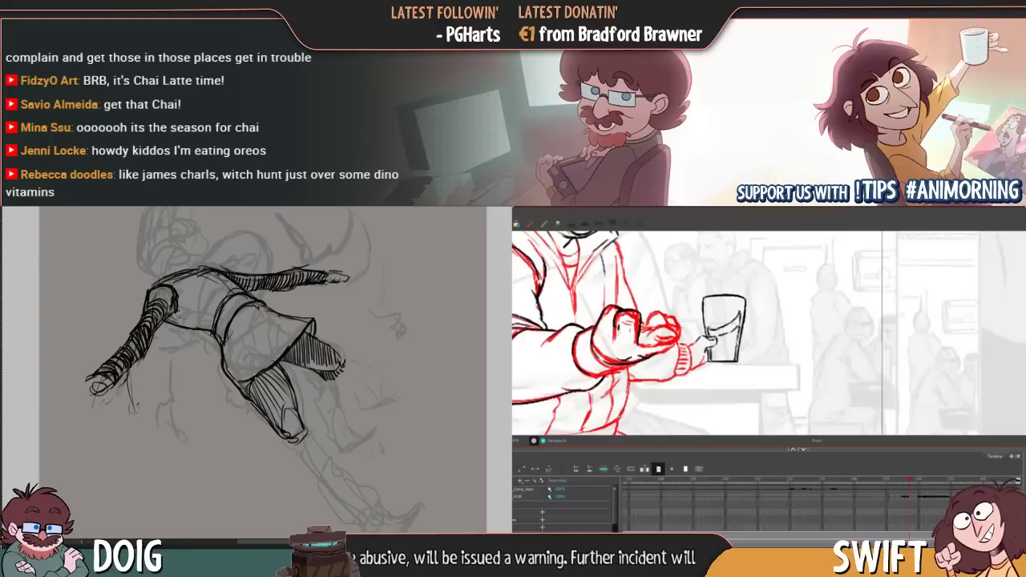
key(comma)
key(period)
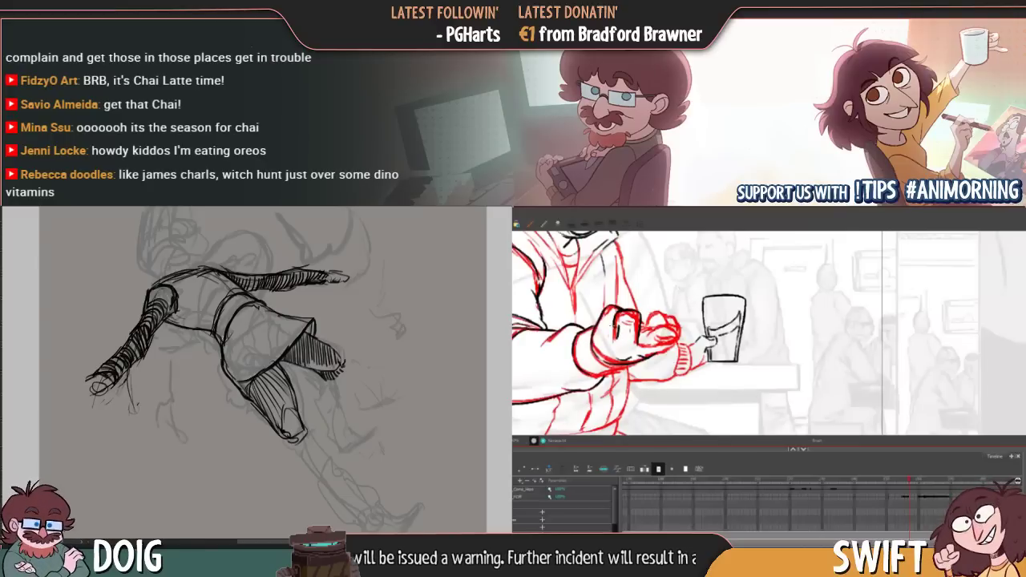
key(comma)
key(period)
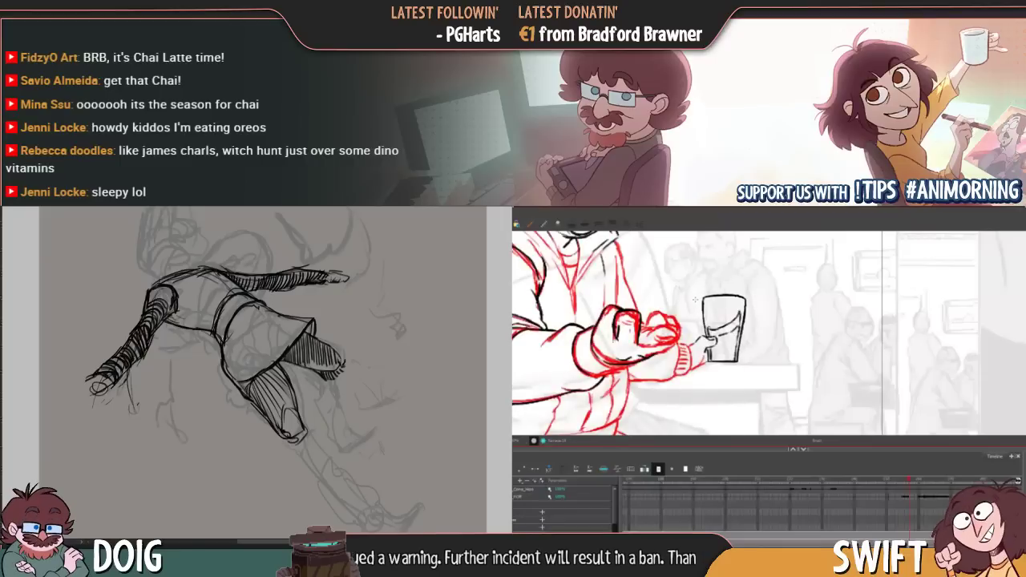
key(comma)
key(period)
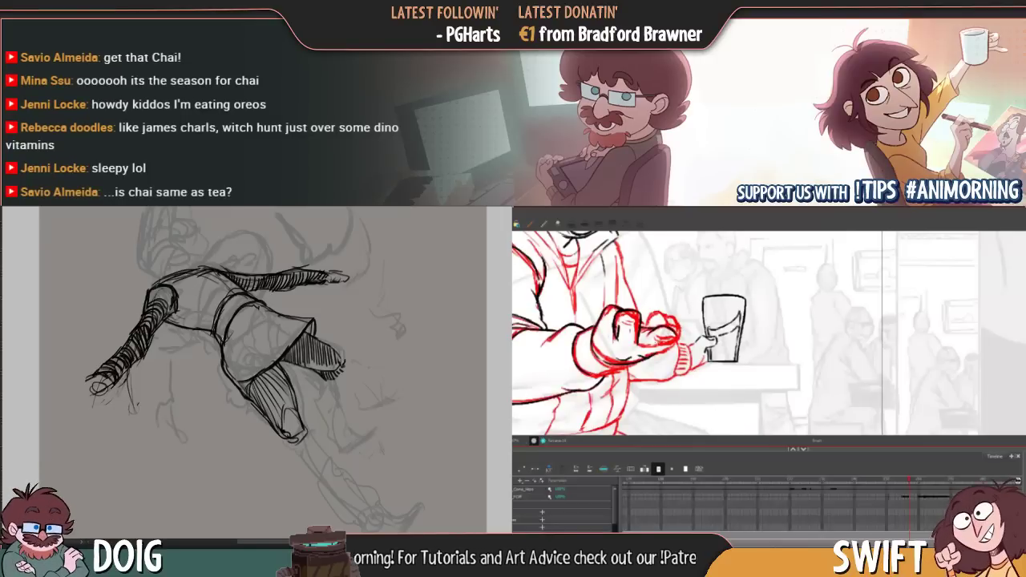
Ink the curled fingers of the man's raised hand and outline the figure's far knee
drag(654, 344, 672, 341)
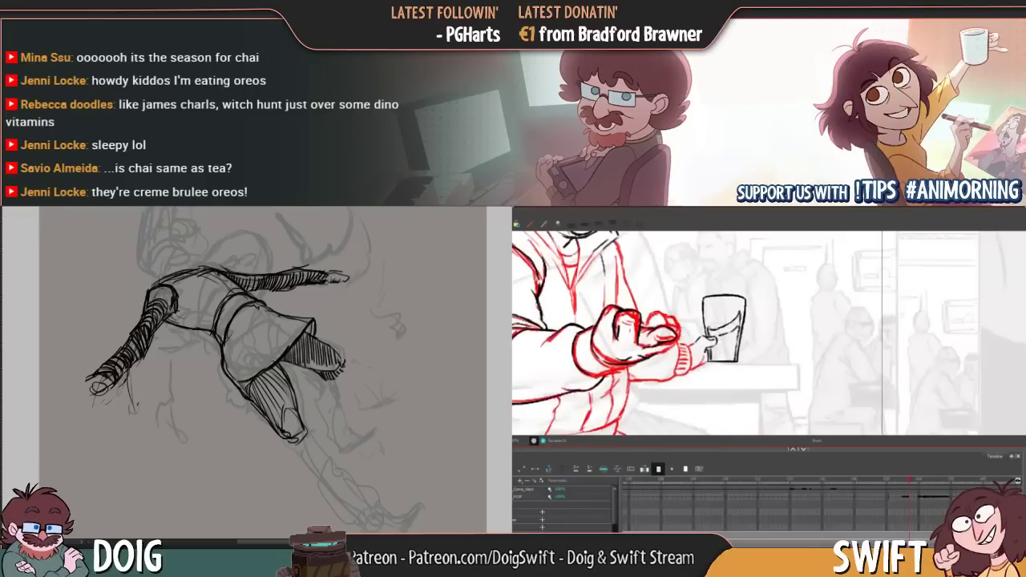
drag(659, 327, 651, 331)
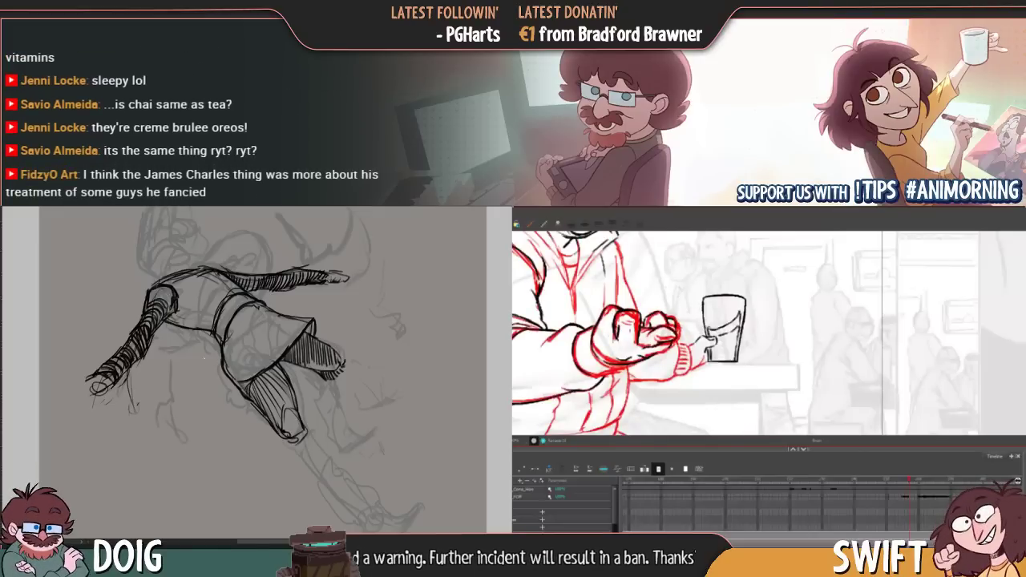
key(comma)
key(period)
mouse_move(290, 405)
mouse_down()
mouse_move(274, 379)
mouse_move(250, 394)
mouse_up()
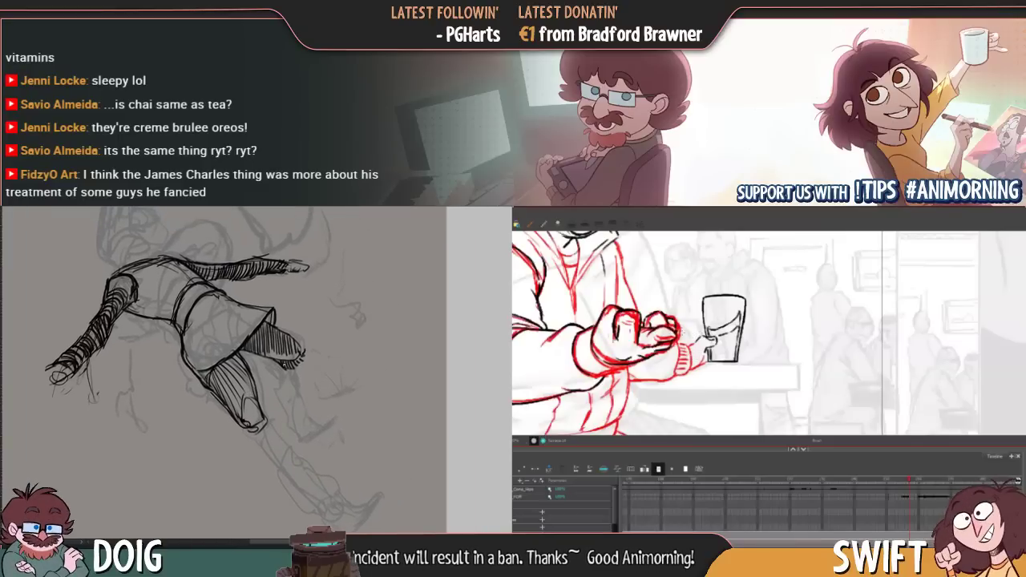
mouse_move(302, 354)
mouse_down()
mouse_move(294, 375)
mouse_move(318, 382)
mouse_up()
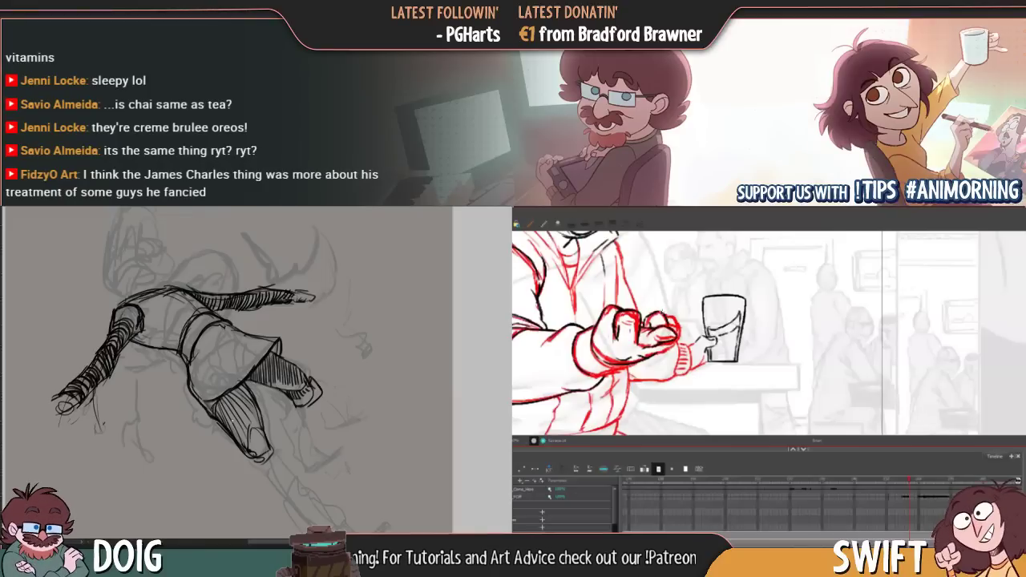
Hatch the figure's near thigh more densely and fill it with solid dark tone down to the knee
mouse_move(238, 399)
mouse_down()
mouse_move(221, 434)
mouse_move(229, 442)
mouse_up()
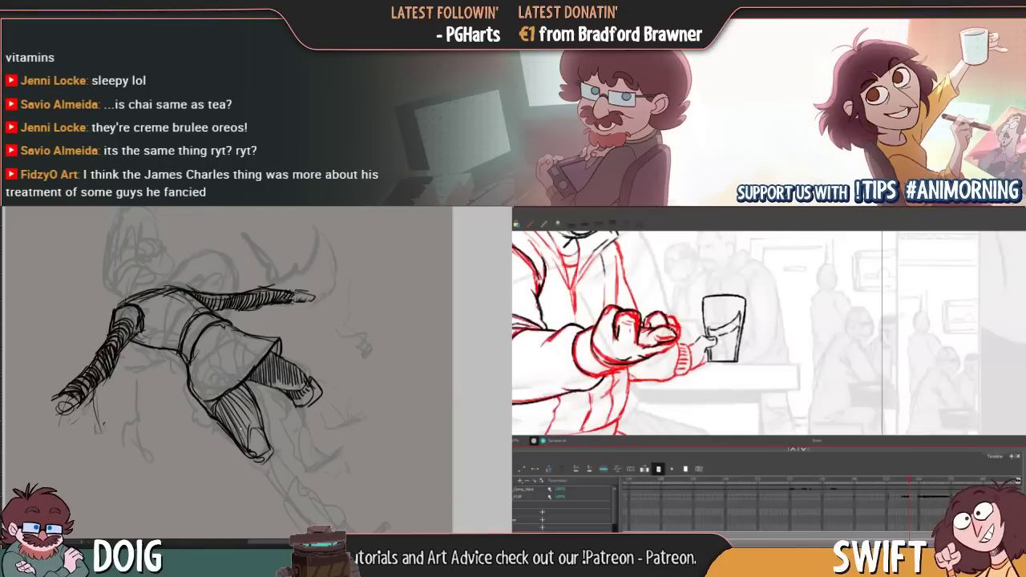
mouse_move(250, 398)
mouse_down()
mouse_move(225, 439)
mouse_move(239, 426)
mouse_up()
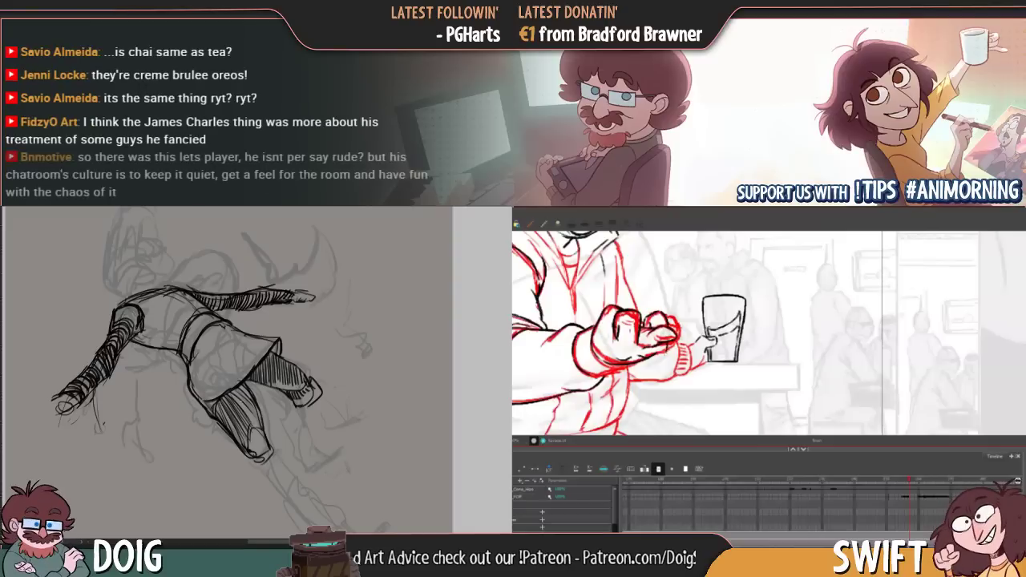
drag(257, 392, 241, 422)
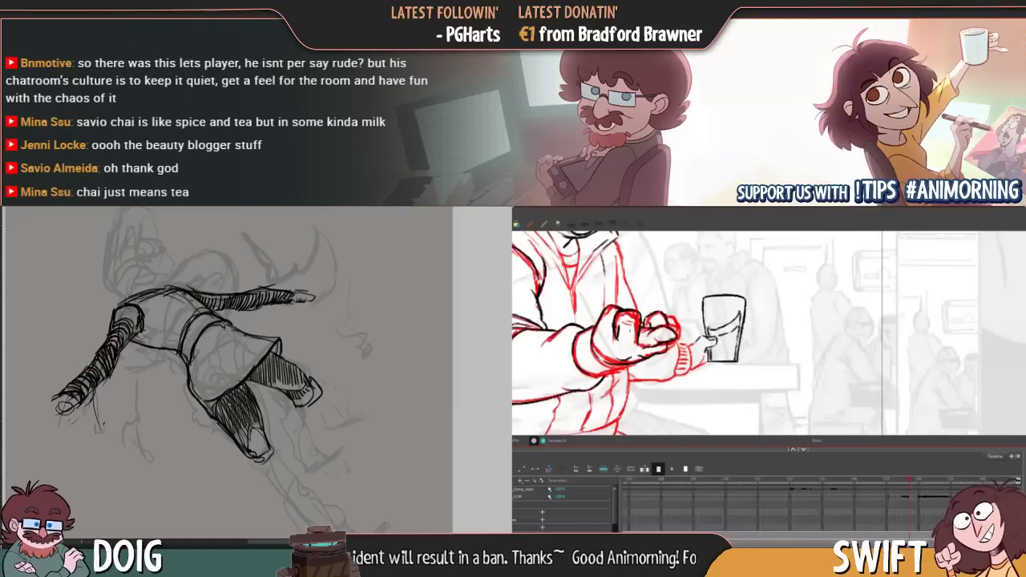
mouse_move(221, 411)
mouse_down()
mouse_move(245, 445)
mouse_move(257, 426)
mouse_move(219, 406)
mouse_move(236, 393)
mouse_move(256, 421)
mouse_up()
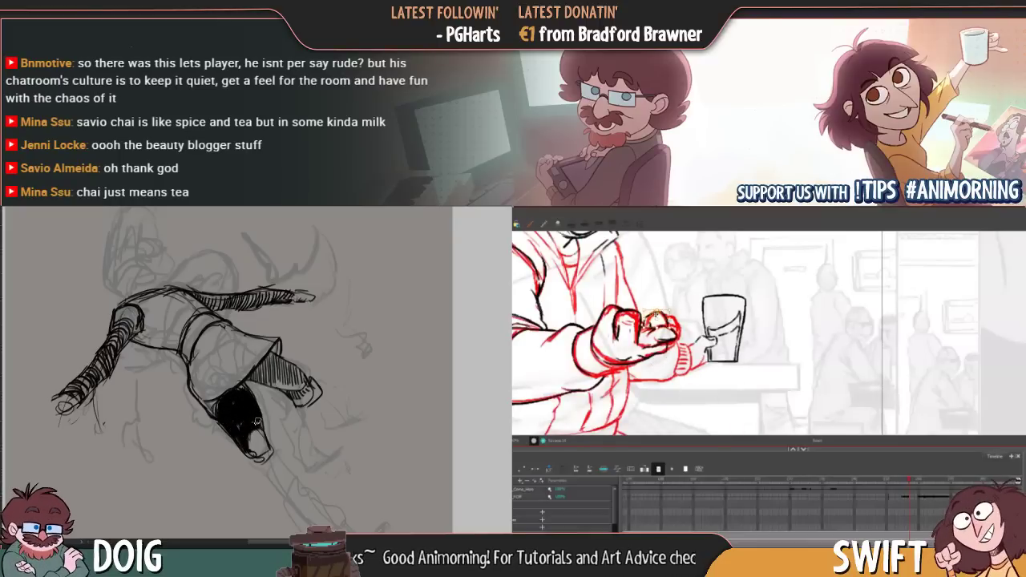
alt+click(279, 384)
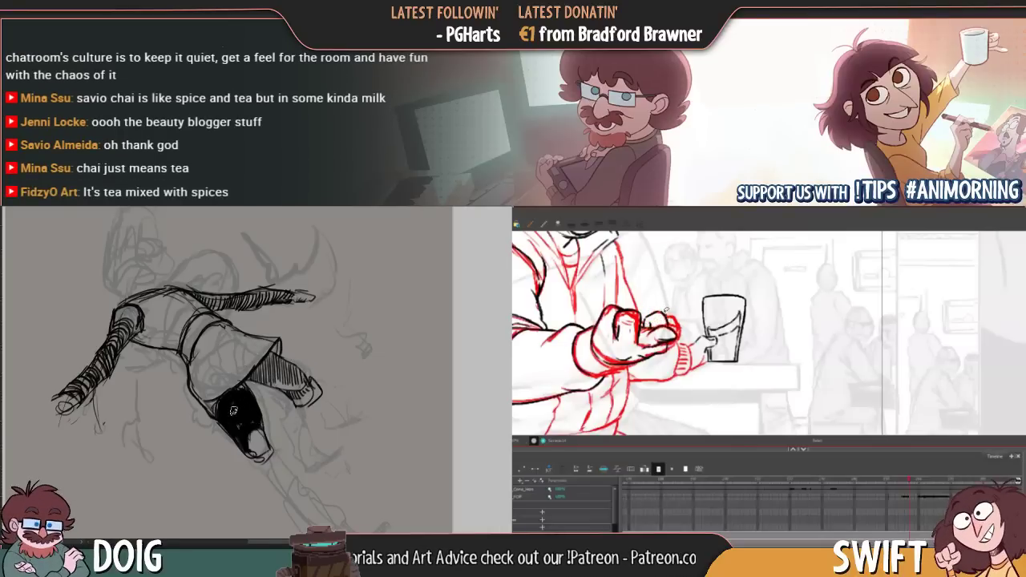
mouse_move(233, 410)
mouse_down()
mouse_move(243, 434)
mouse_move(242, 410)
mouse_move(222, 404)
mouse_move(235, 418)
mouse_move(221, 368)
mouse_move(243, 373)
mouse_move(238, 403)
mouse_move(249, 421)
mouse_move(240, 420)
mouse_move(239, 396)
mouse_move(248, 407)
mouse_move(244, 424)
mouse_move(234, 423)
mouse_move(250, 439)
mouse_move(248, 403)
mouse_move(257, 415)
mouse_move(238, 392)
mouse_up()
mouse_move(258, 452)
mouse_down()
mouse_move(261, 428)
mouse_move(283, 426)
mouse_up()
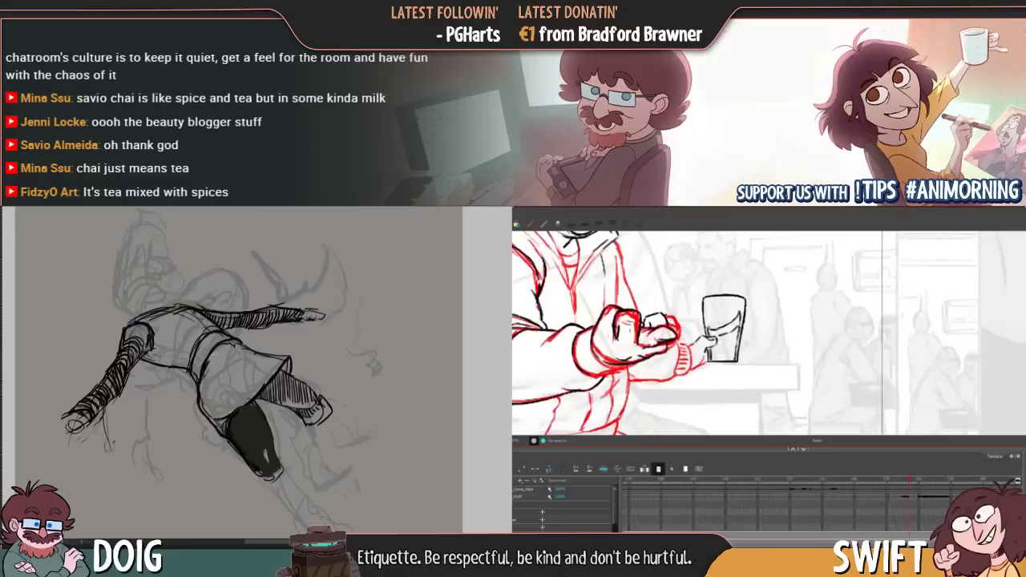
Darken the sleeve of the figure's near arm with dense strokes from the shoulder towards the wrist
mouse_move(220, 336)
mouse_down()
mouse_move(263, 341)
mouse_move(224, 362)
mouse_move(206, 351)
mouse_up()
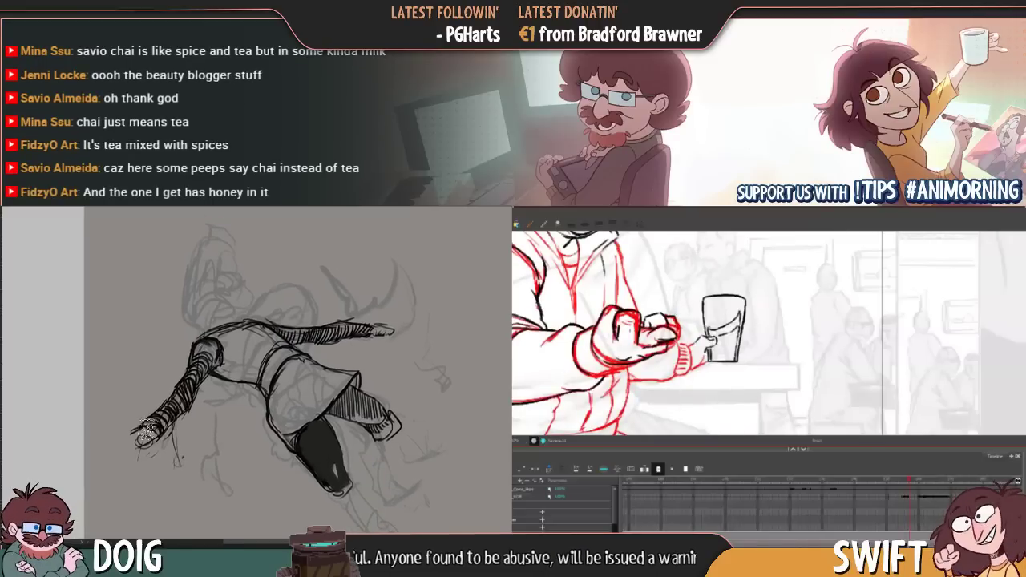
mouse_move(161, 425)
mouse_down()
mouse_move(187, 396)
mouse_move(178, 415)
mouse_move(207, 351)
mouse_up()
drag(171, 407, 218, 348)
mouse_move(284, 308)
mouse_down()
mouse_move(220, 357)
mouse_move(299, 353)
mouse_up()
drag(268, 444, 293, 399)
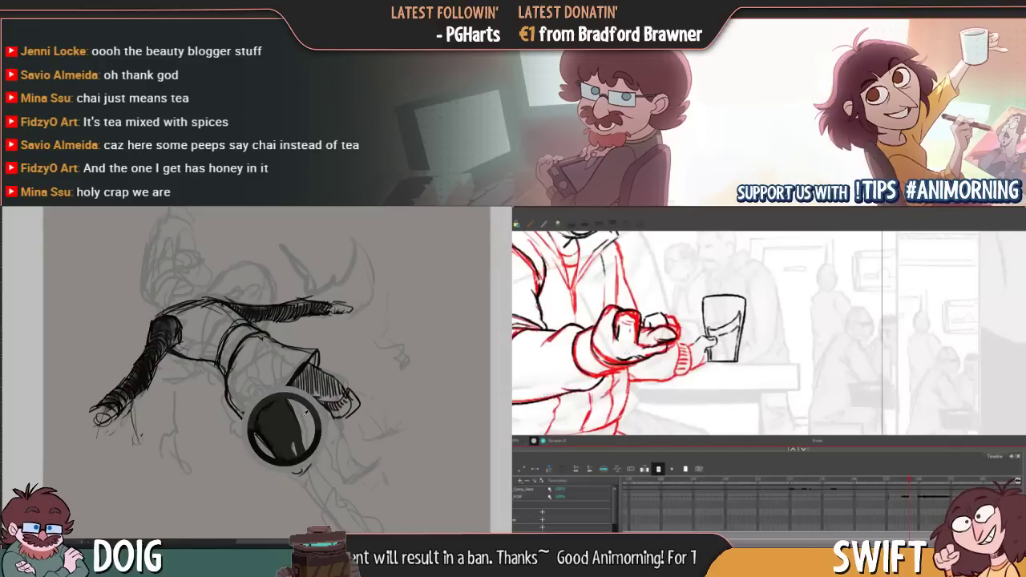
Fill the figure's far thigh with solid dark tone from the skirt hem around the bent knee
mouse_move(308, 390)
mouse_down()
mouse_move(336, 400)
mouse_move(314, 383)
mouse_up()
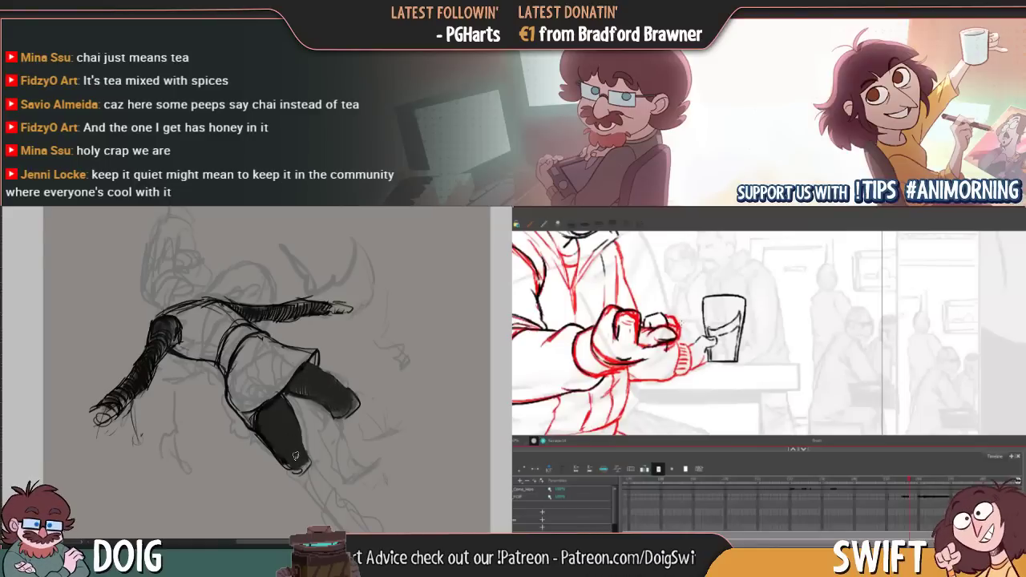
drag(320, 387, 273, 367)
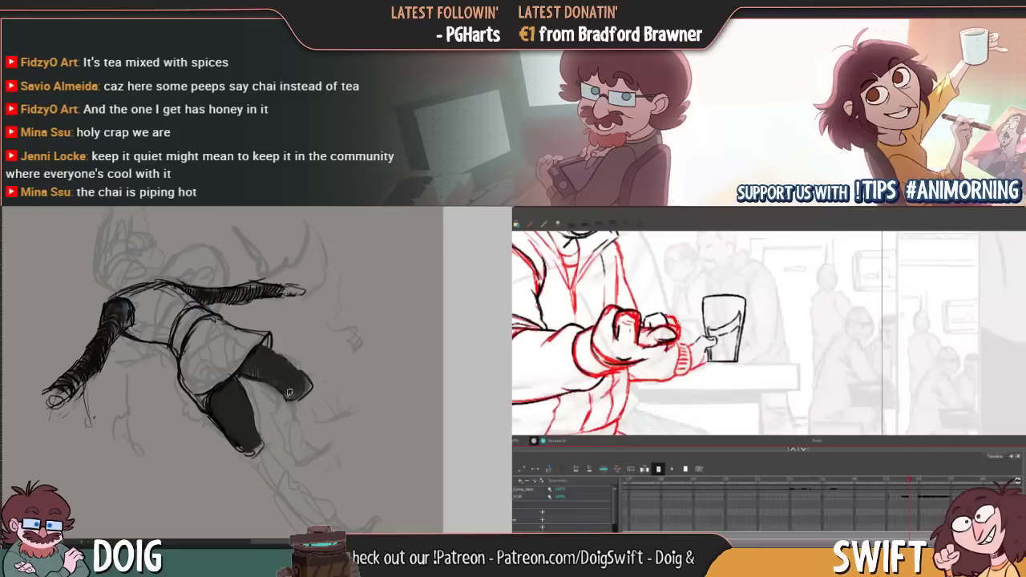
drag(304, 407, 312, 401)
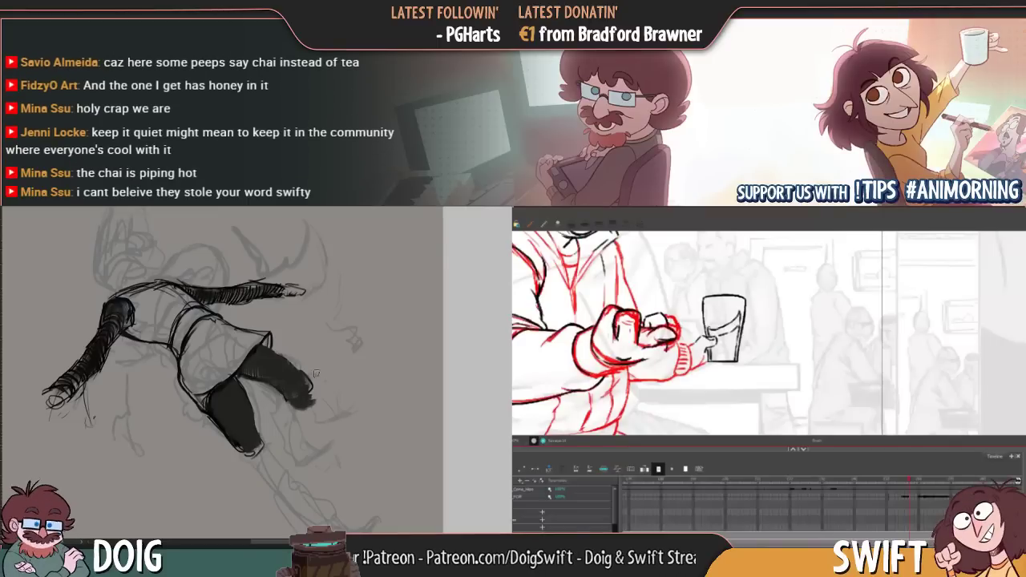
Block in the figure's near lower leg in solid dark tone from knee to ankle and touch up the far thigh
drag(278, 435, 267, 404)
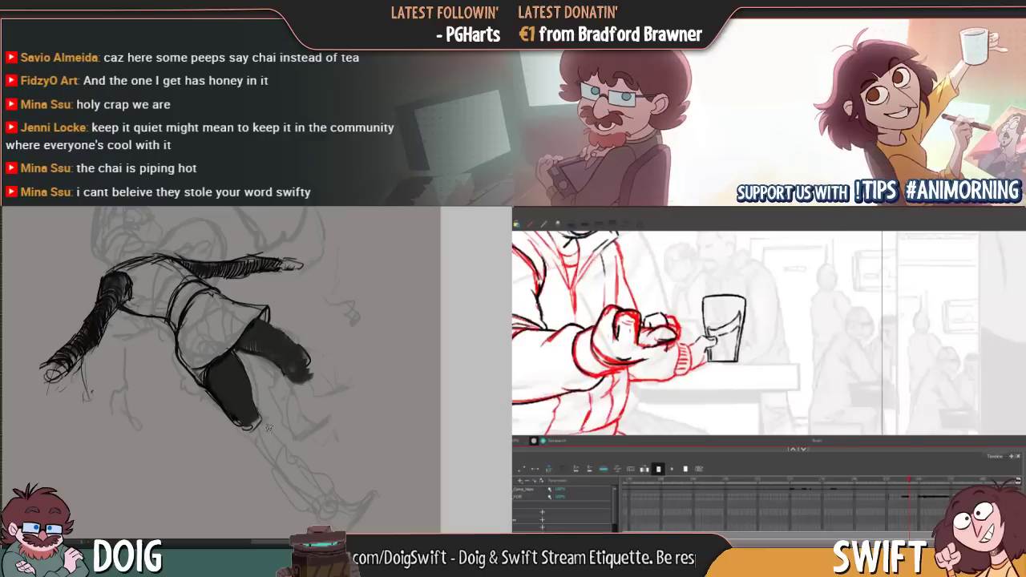
mouse_move(271, 445)
mouse_down()
mouse_move(253, 414)
mouse_move(226, 403)
mouse_move(246, 449)
mouse_up()
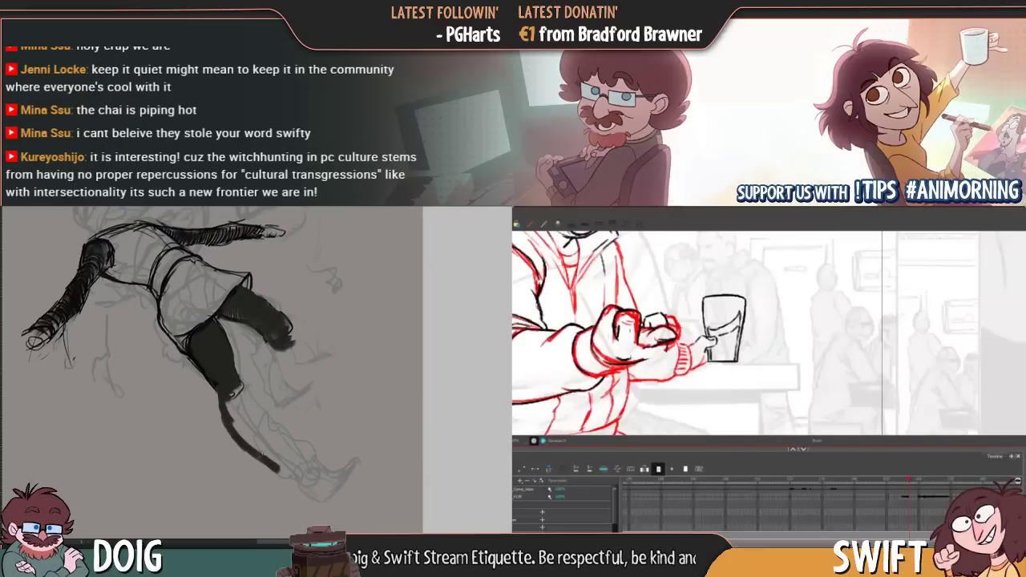
mouse_move(232, 404)
mouse_down()
mouse_move(277, 468)
mouse_move(288, 470)
mouse_up()
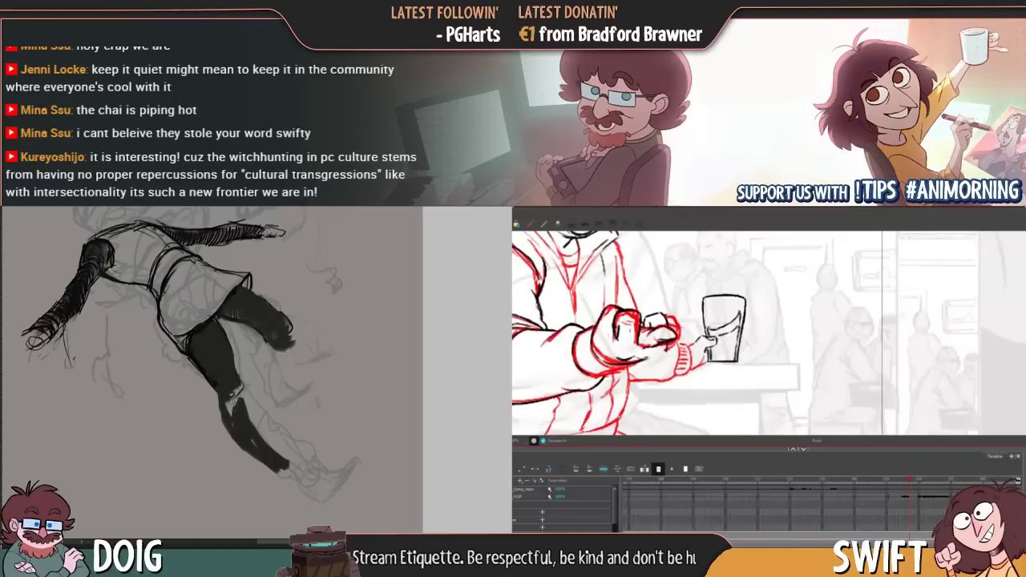
drag(149, 253, 215, 334)
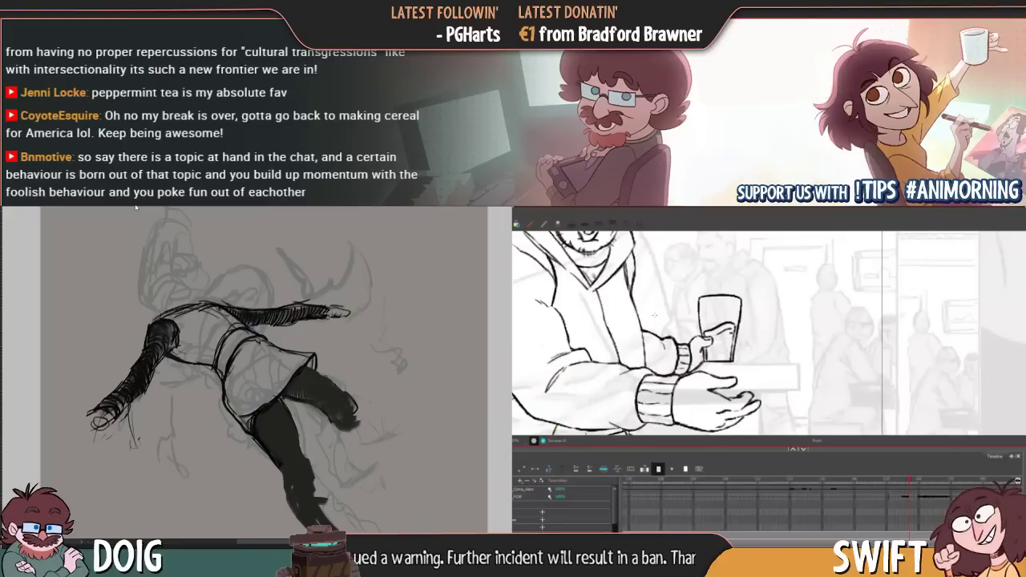
mouse_move(172, 343)
mouse_down()
mouse_move(198, 340)
mouse_move(187, 308)
mouse_move(161, 299)
mouse_up()
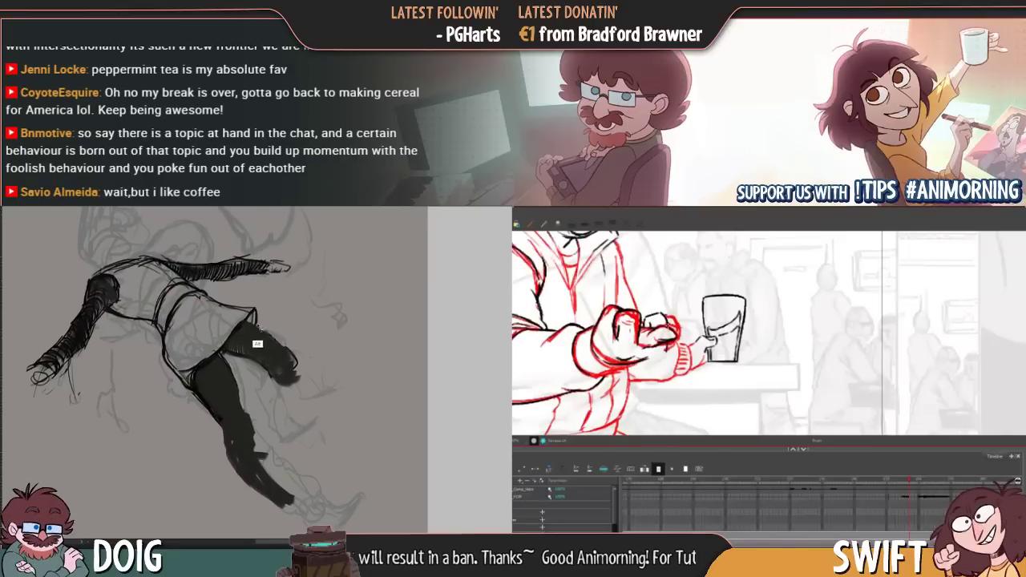
mouse_move(260, 327)
mouse_down()
mouse_move(194, 378)
mouse_move(188, 425)
mouse_move(222, 490)
mouse_move(318, 518)
mouse_move(362, 404)
mouse_move(310, 331)
mouse_move(269, 302)
mouse_move(238, 300)
mouse_move(236, 337)
mouse_up()
mouse_move(246, 387)
mouse_down()
mouse_move(258, 368)
mouse_move(219, 344)
mouse_move(298, 374)
mouse_up()
alt+click(200, 327)
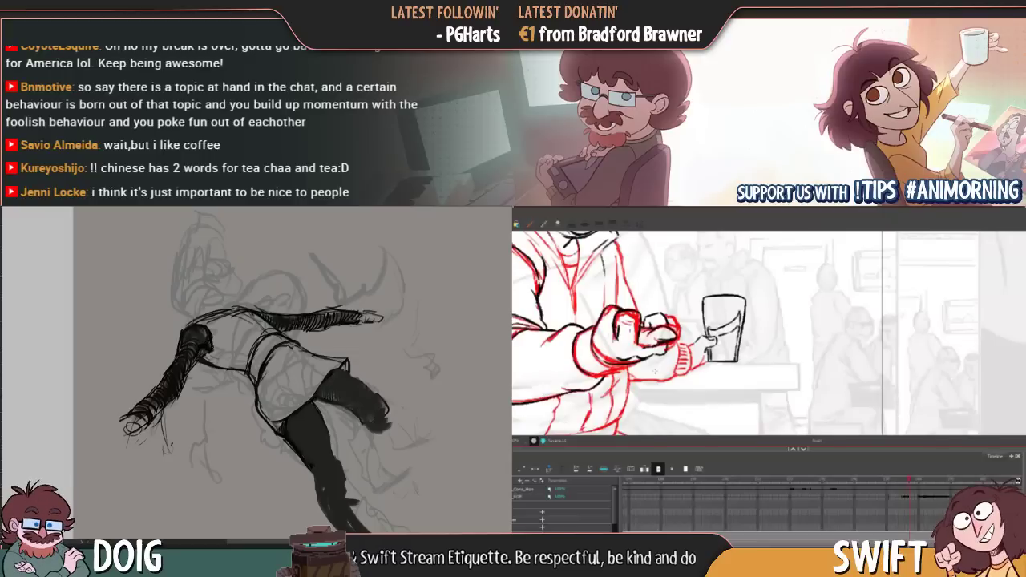
Outline the figure's rounded head above the shoulders, add fold lines across the torso, and refine the man's curled fingers
drag(238, 308, 240, 343)
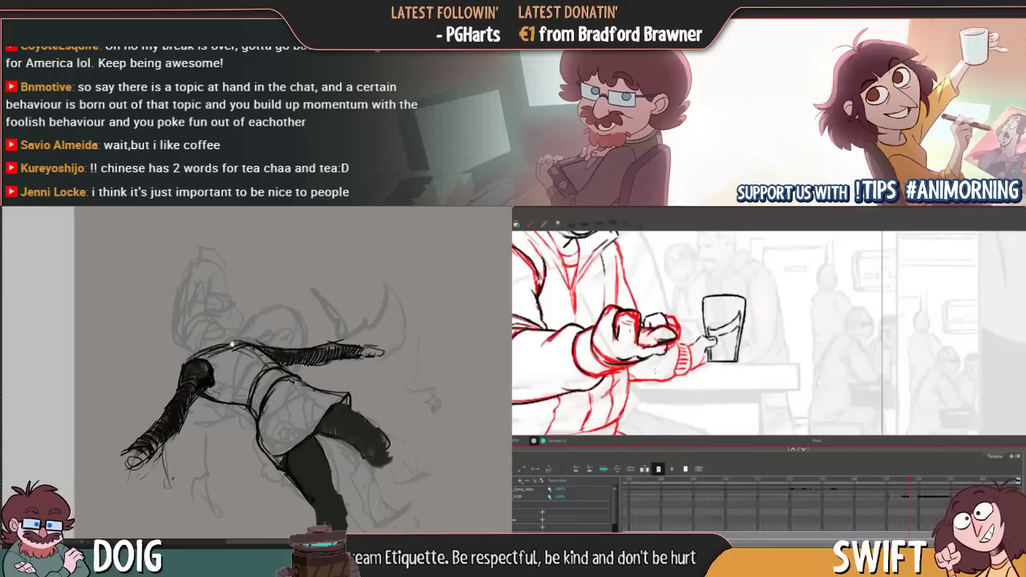
drag(178, 350, 192, 361)
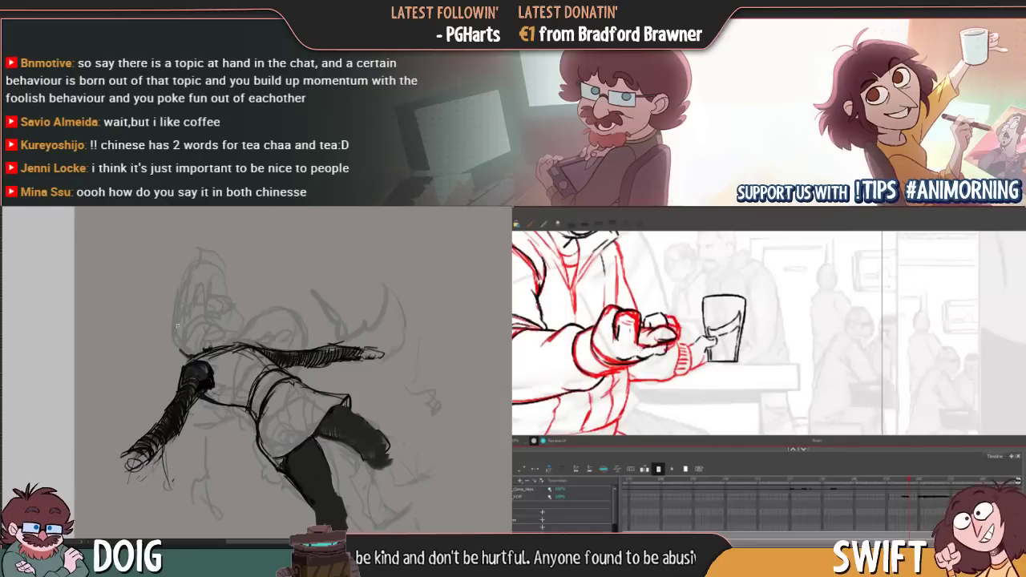
mouse_move(183, 351)
mouse_down()
mouse_move(170, 328)
mouse_move(200, 353)
mouse_up()
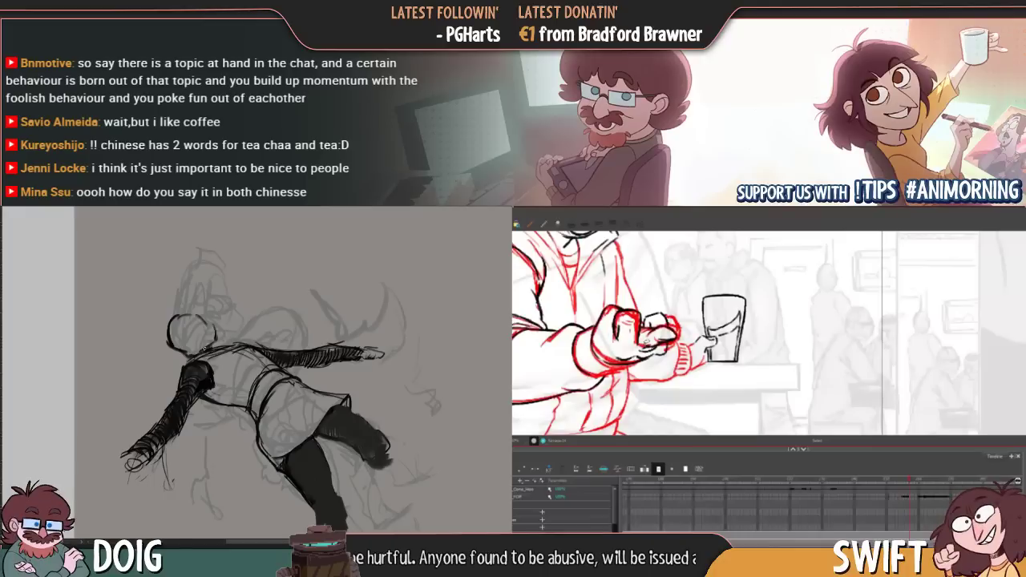
drag(656, 338, 641, 351)
mouse_move(217, 343)
mouse_down()
mouse_move(212, 351)
mouse_move(176, 319)
mouse_move(186, 349)
mouse_up()
drag(701, 321, 710, 326)
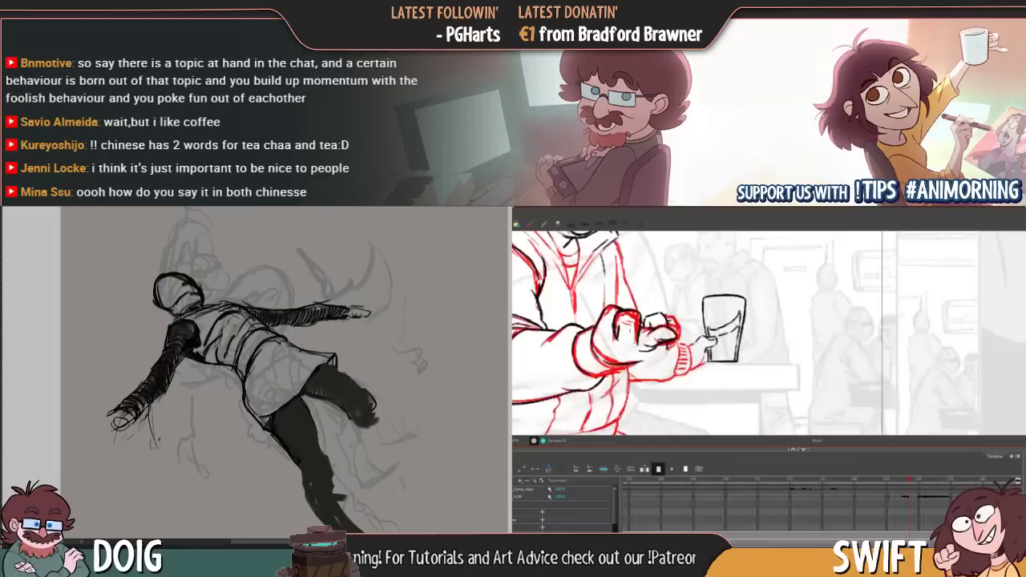
Flip between the man's current drawing and the previous one to compare the hand poses
drag(272, 366, 232, 416)
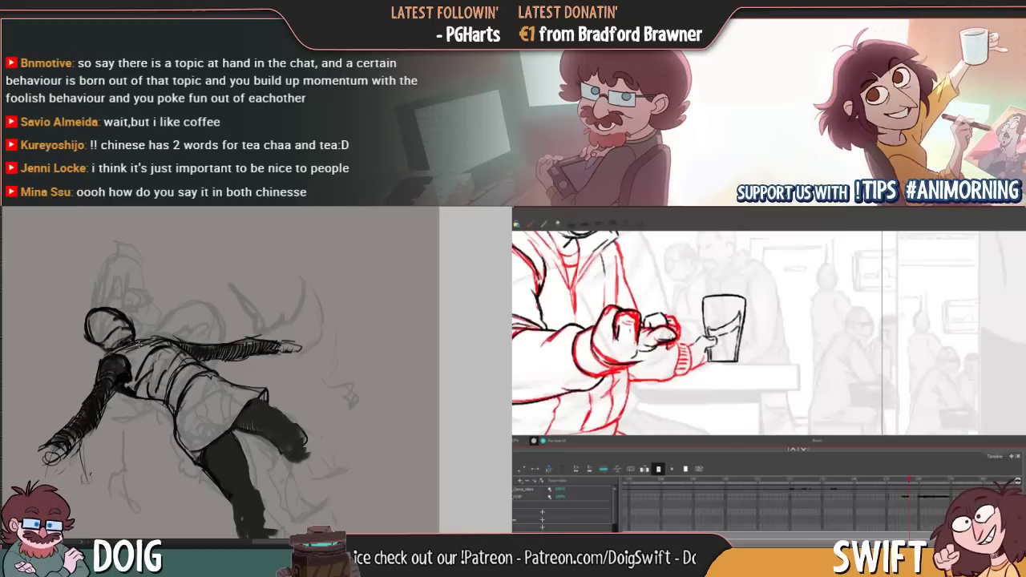
drag(175, 349, 219, 369)
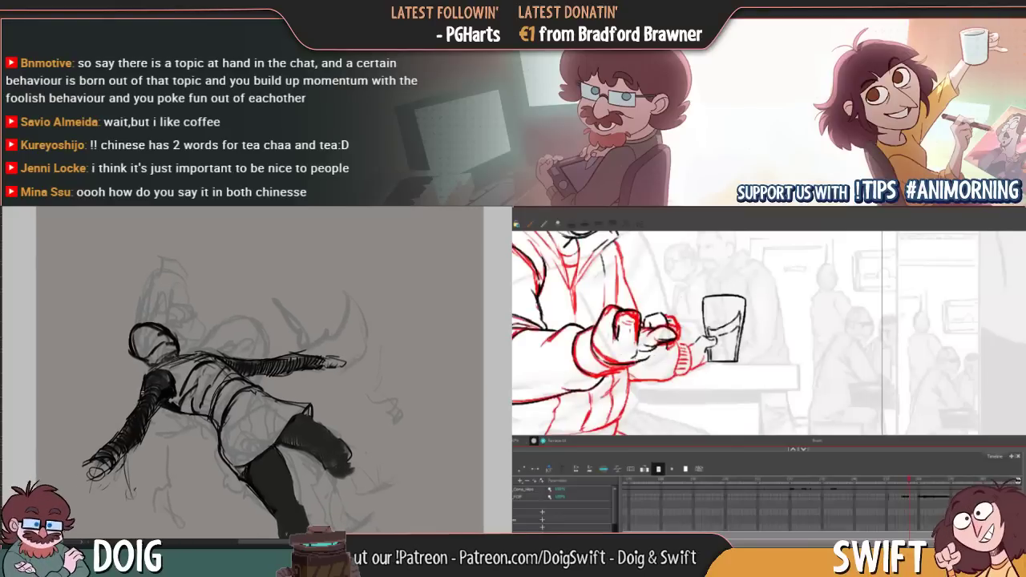
key(f)
key(g)
drag(143, 376, 198, 322)
key(f)
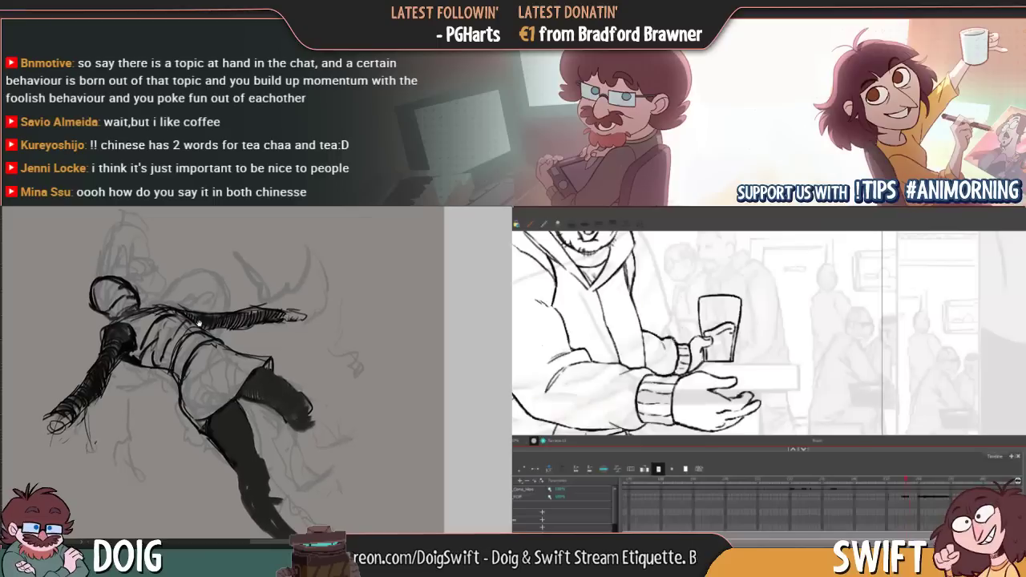
key(g)
drag(214, 361, 160, 303)
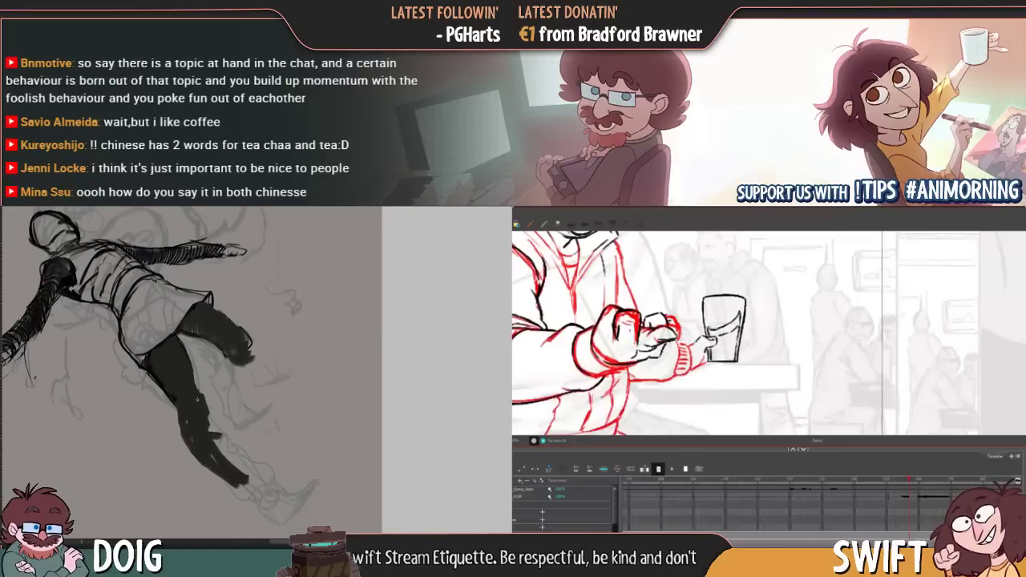
Outline the knee pad, shin and pointed foot of the figure's near leg over the rough
mouse_move(184, 398)
mouse_down()
mouse_move(177, 342)
mouse_move(192, 360)
mouse_move(152, 370)
mouse_move(181, 421)
mouse_up()
mouse_move(209, 409)
mouse_down()
mouse_move(188, 438)
mouse_move(213, 385)
mouse_up()
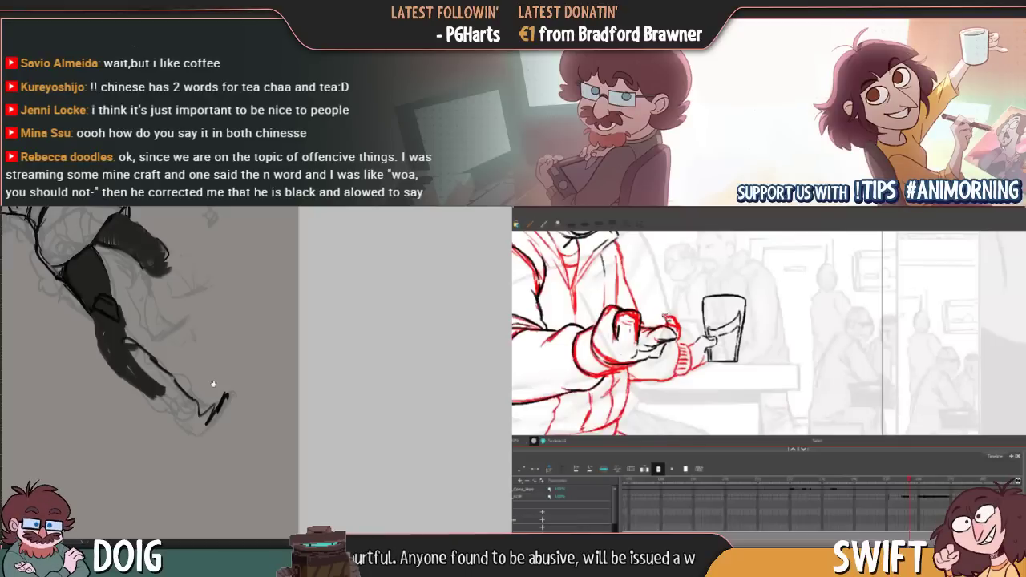
mouse_move(214, 384)
mouse_down()
mouse_move(227, 373)
mouse_move(245, 392)
mouse_up()
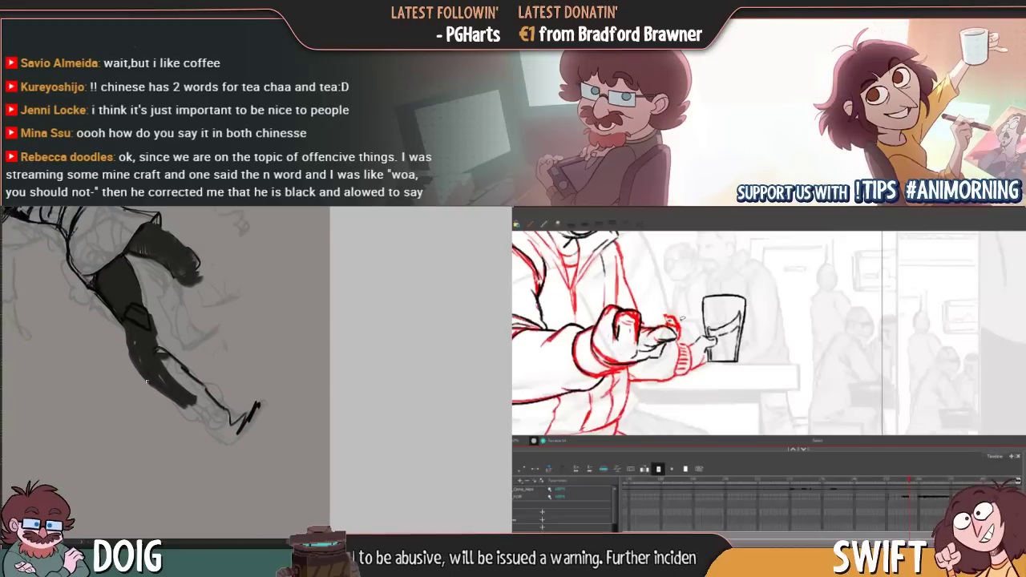
mouse_move(146, 383)
mouse_down()
mouse_move(156, 333)
mouse_move(135, 370)
mouse_up()
mouse_move(157, 332)
mouse_down()
mouse_move(192, 374)
mouse_move(165, 400)
mouse_move(222, 445)
mouse_move(254, 412)
mouse_up()
drag(183, 365, 197, 422)
drag(148, 369, 143, 343)
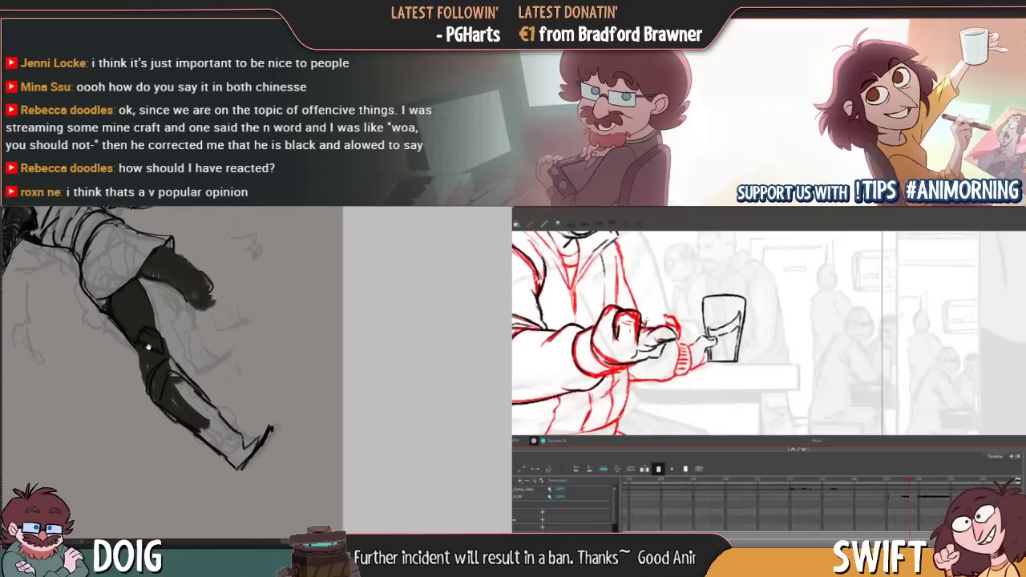
Define the boot on the figure's near leg with crossing wrap lines and hatching from shin to foot
mouse_move(212, 419)
mouse_down()
mouse_move(205, 433)
mouse_move(242, 461)
mouse_move(276, 406)
mouse_up()
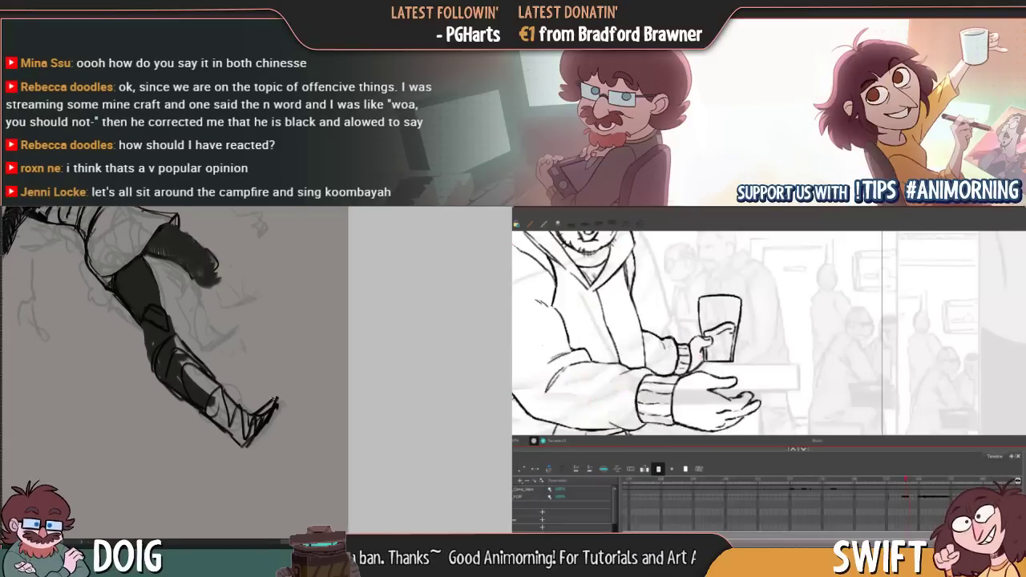
drag(231, 405, 252, 435)
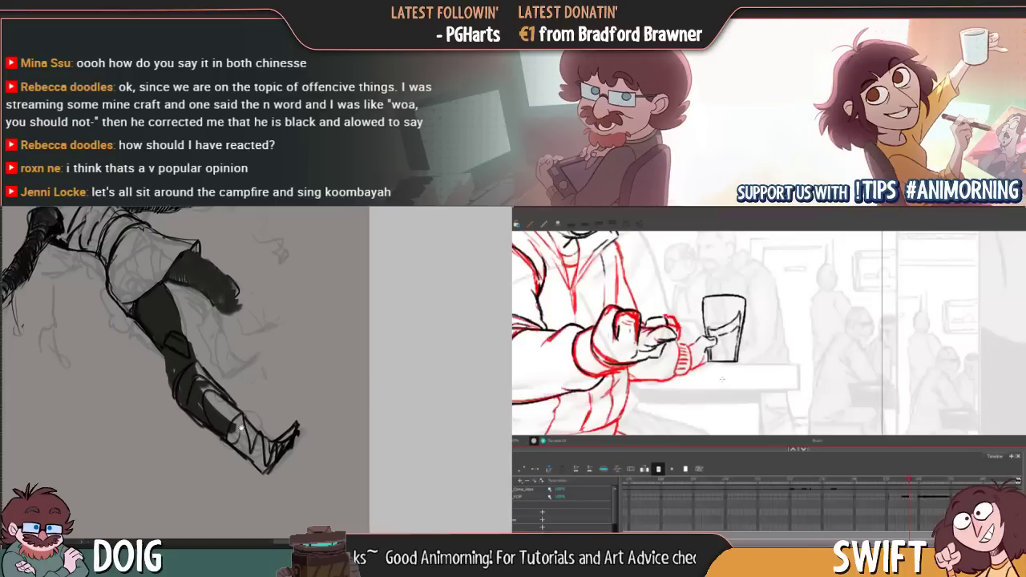
mouse_move(207, 389)
mouse_down()
mouse_move(240, 432)
mouse_move(266, 436)
mouse_up()
drag(198, 365, 232, 403)
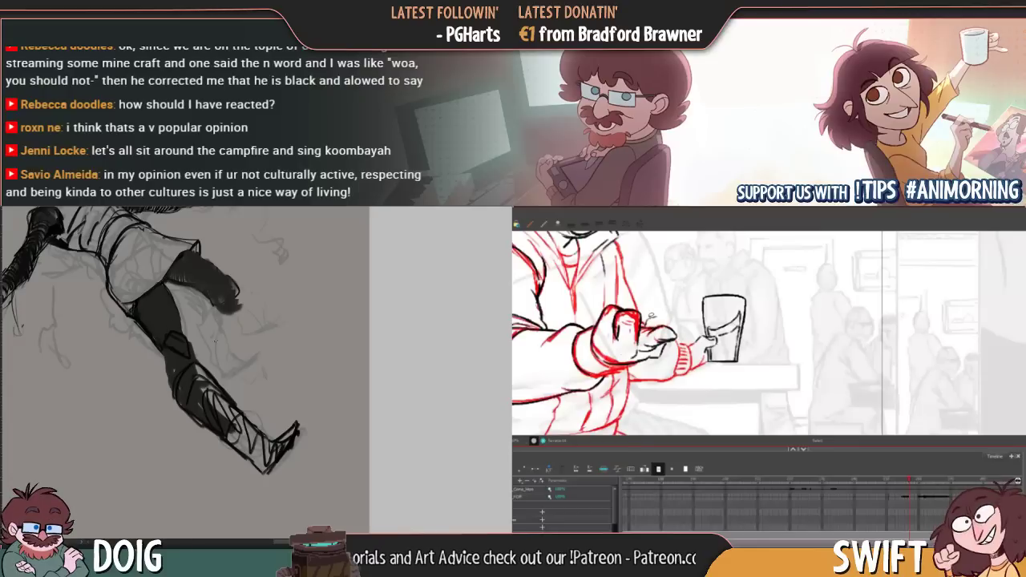
drag(198, 390, 213, 442)
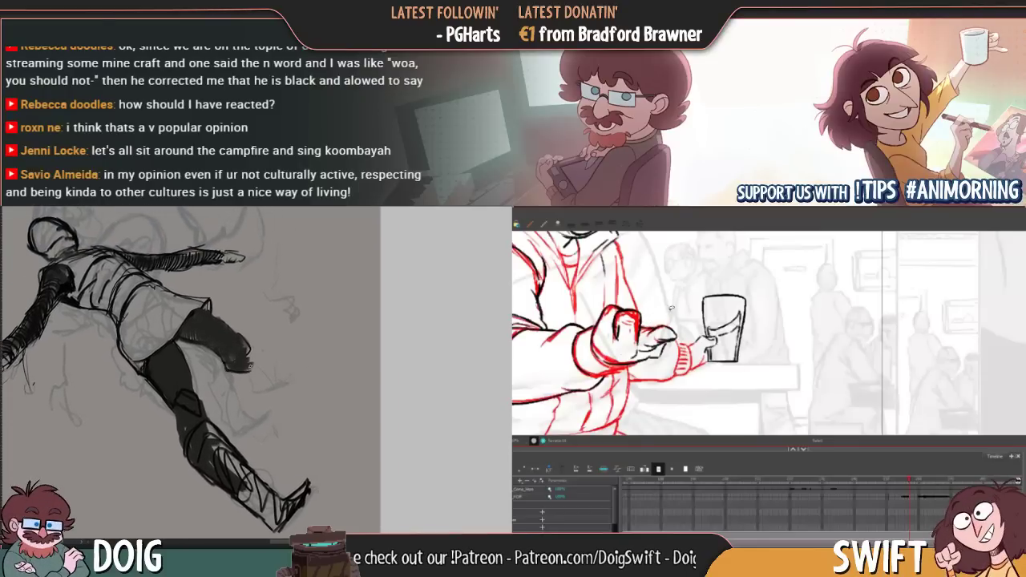
Smooth the dark shape of the figure's far knee and shade the lower skirt with a lighter grey
drag(250, 366, 282, 398)
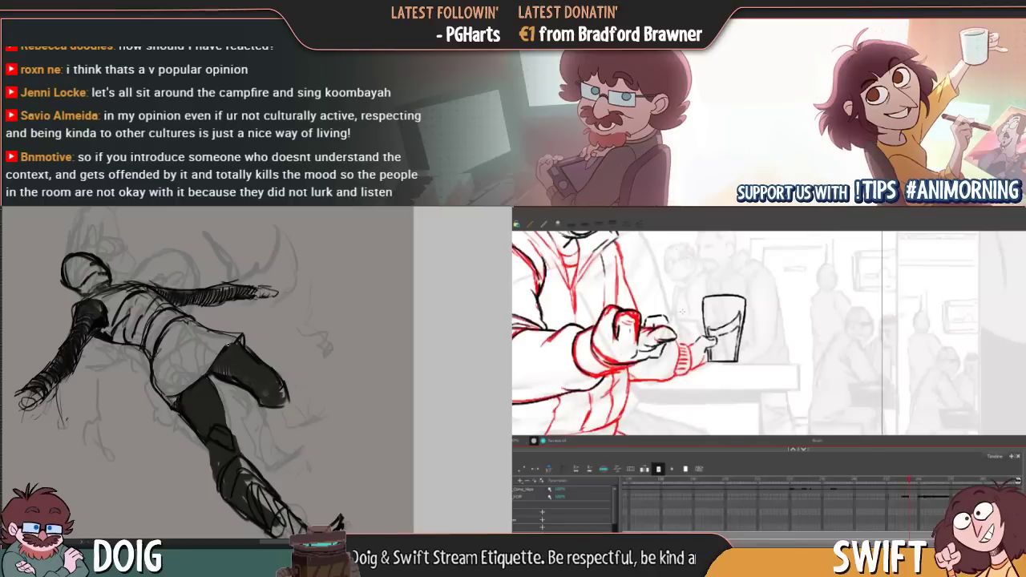
drag(209, 420, 230, 436)
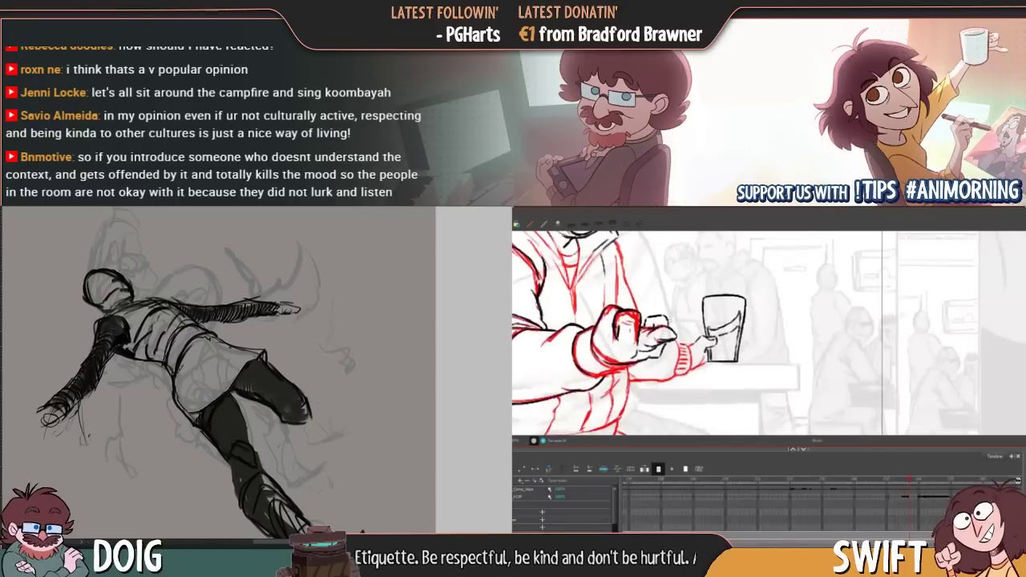
drag(224, 435, 215, 423)
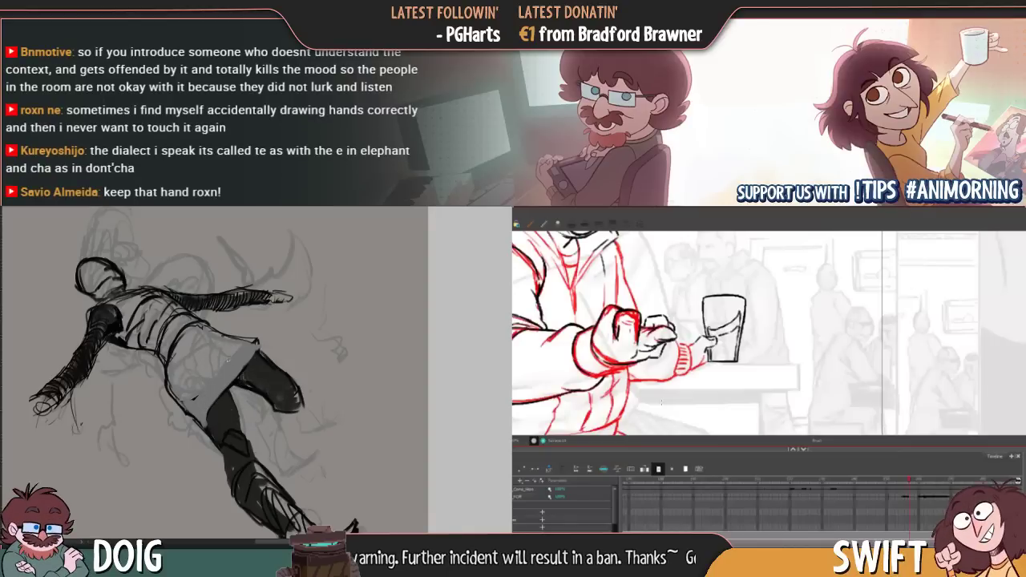
Draw a small pointed flap of the skirt behind the figure's far thigh and shade it grey
key(f)
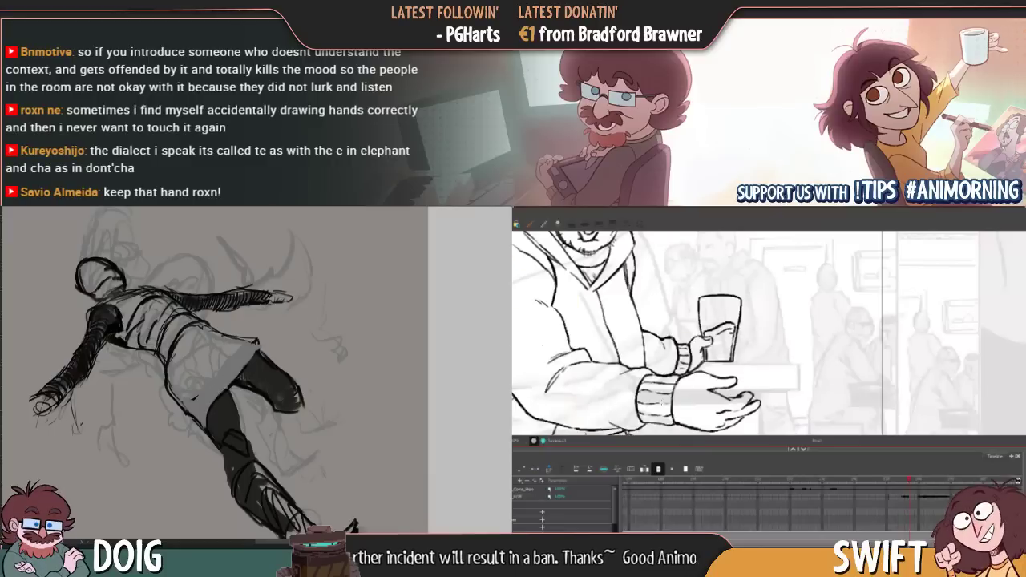
key(d)
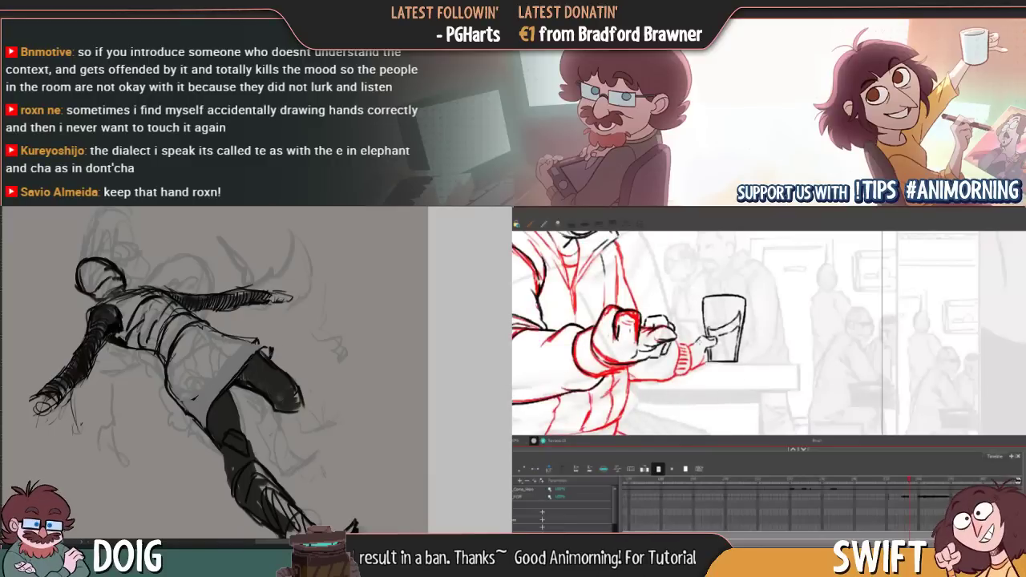
drag(275, 340, 259, 358)
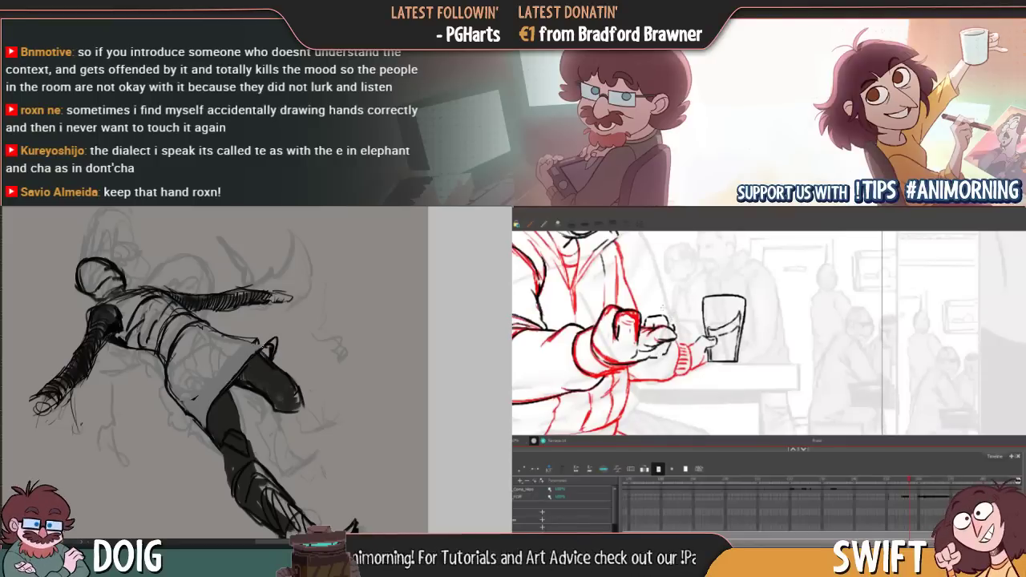
drag(285, 365, 266, 380)
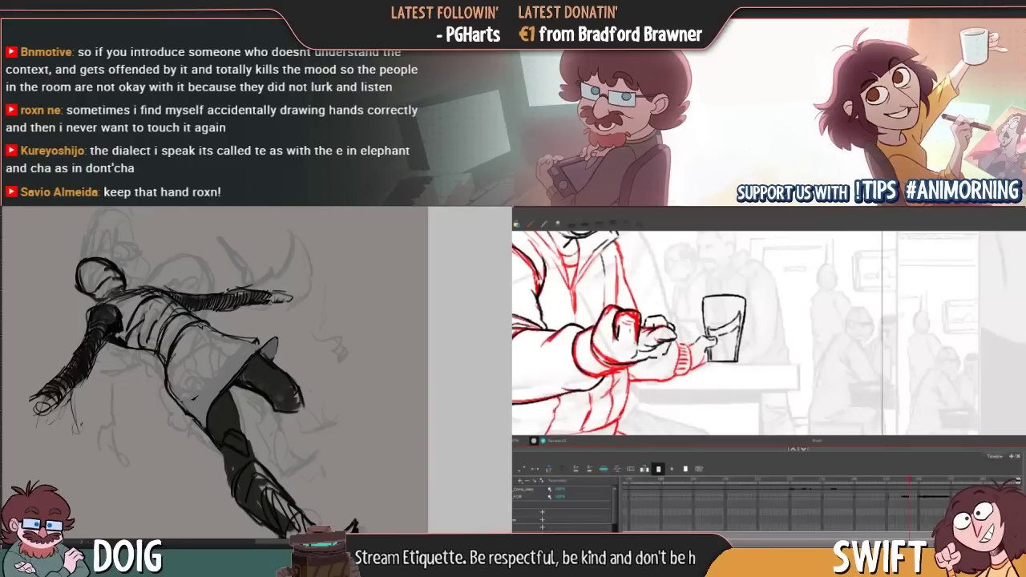
mouse_move(237, 358)
mouse_down()
mouse_move(288, 364)
mouse_move(279, 406)
mouse_move(293, 451)
mouse_up()
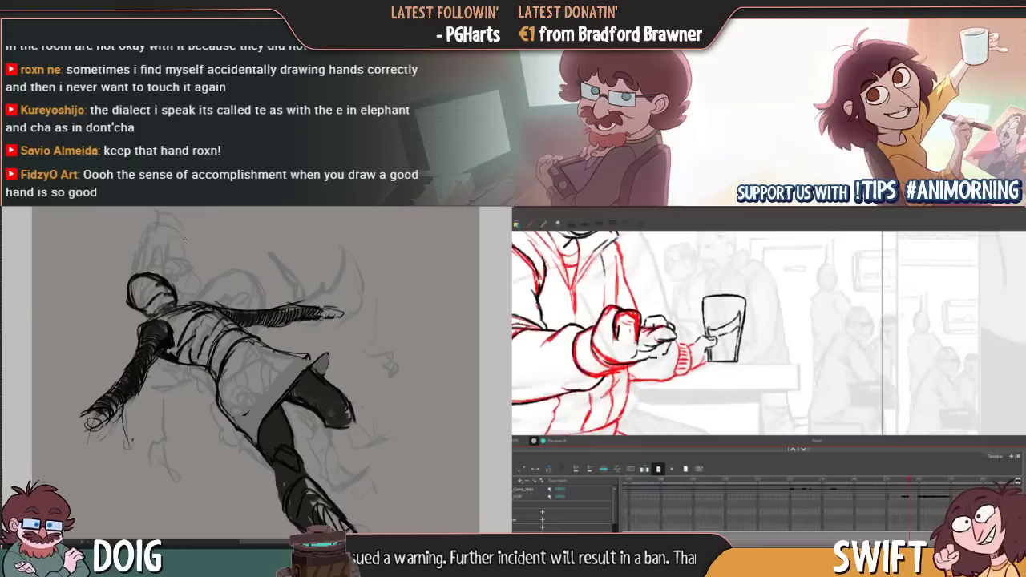
Flip repeatedly between the man's current and previous drawings to compare his face, hands and glass
key(comma)
key(period)
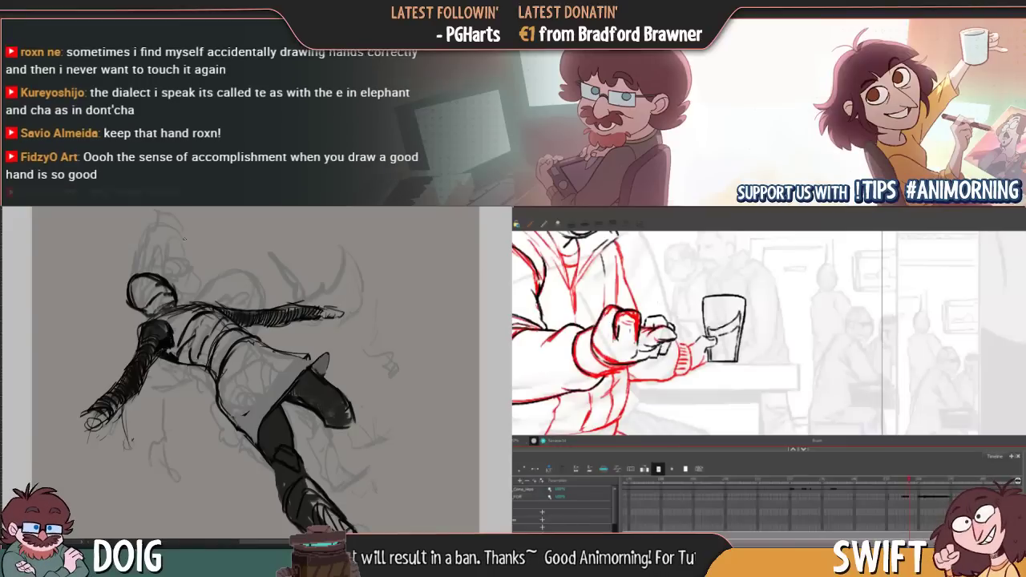
key(comma)
key(period)
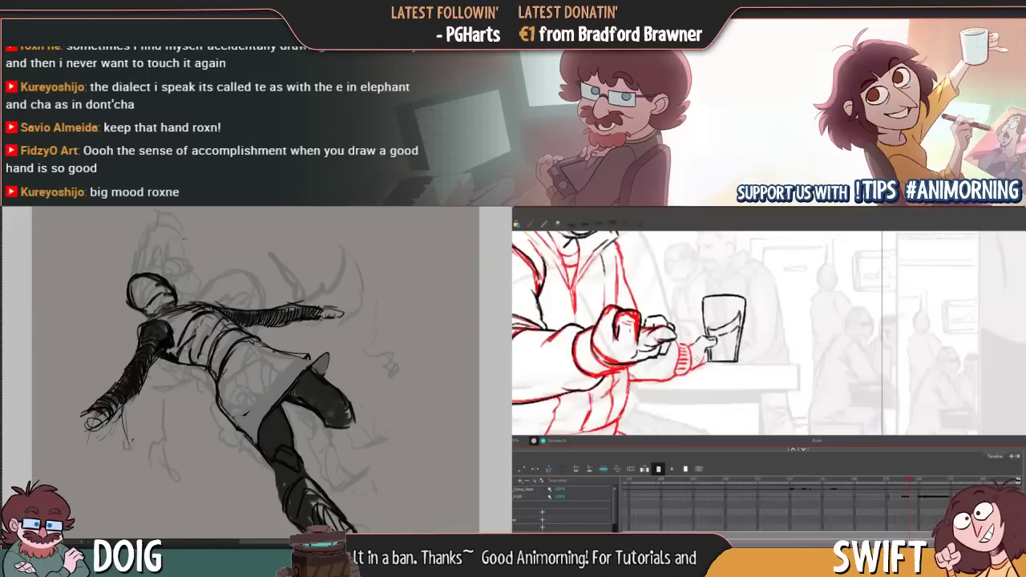
key(comma)
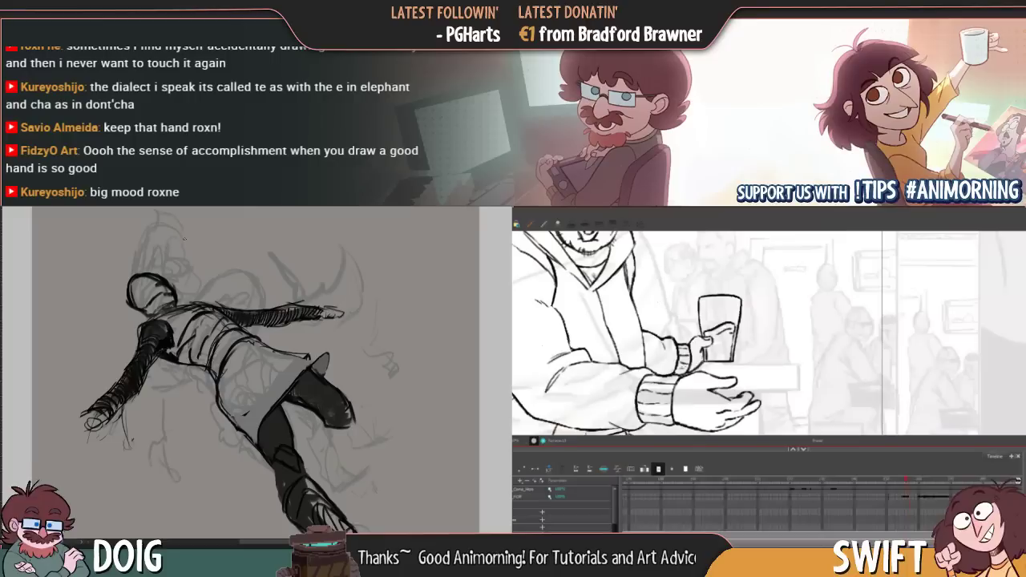
key(period)
key(comma)
key(period)
key(comma)
key(period)
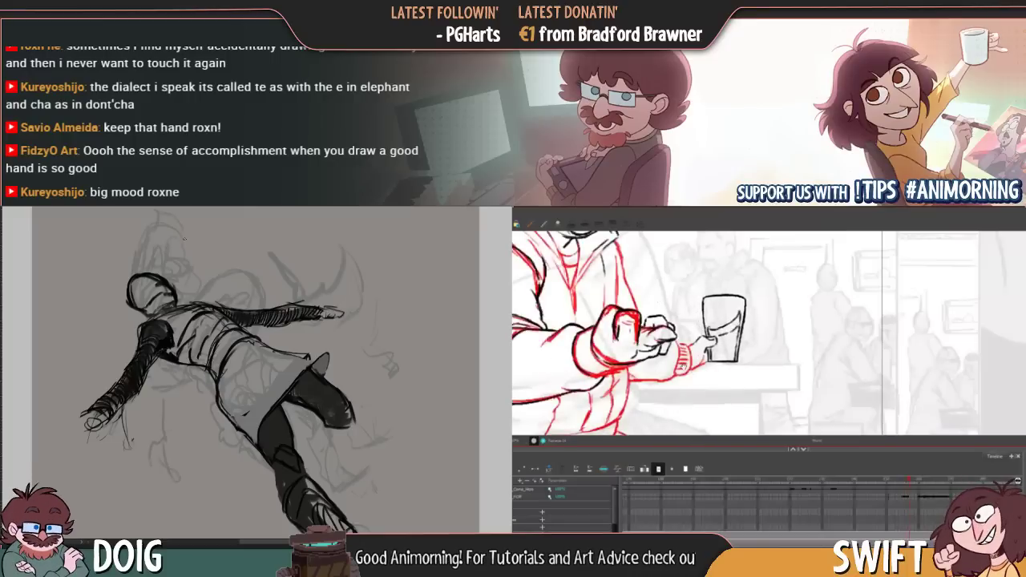
drag(546, 279, 591, 355)
key(comma)
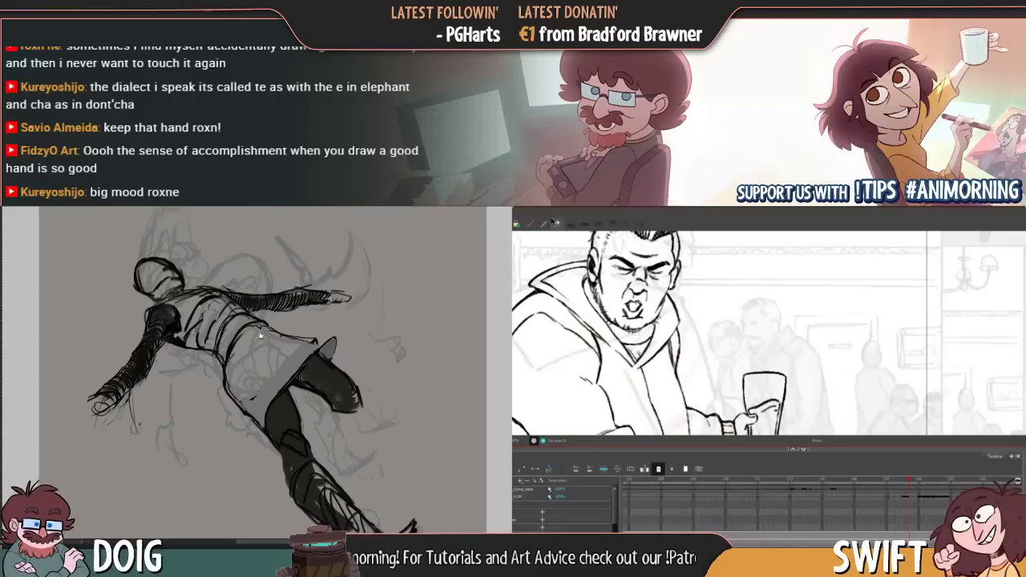
key(period)
key(comma)
key(period)
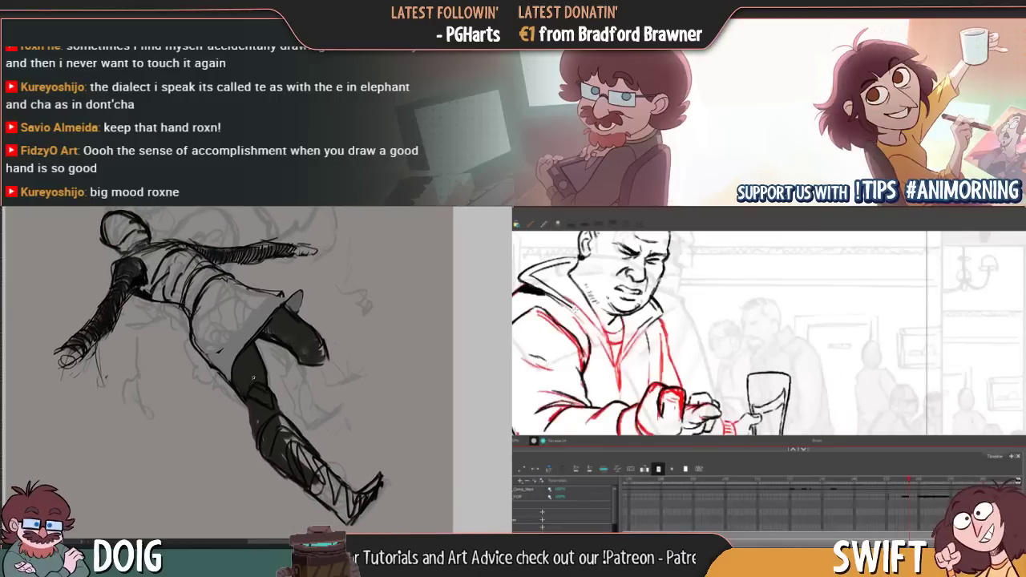
Clear the skirted figure sketch and its rough from the canvas, leaving the plain grey background
scroll(265, 376, down, 2)
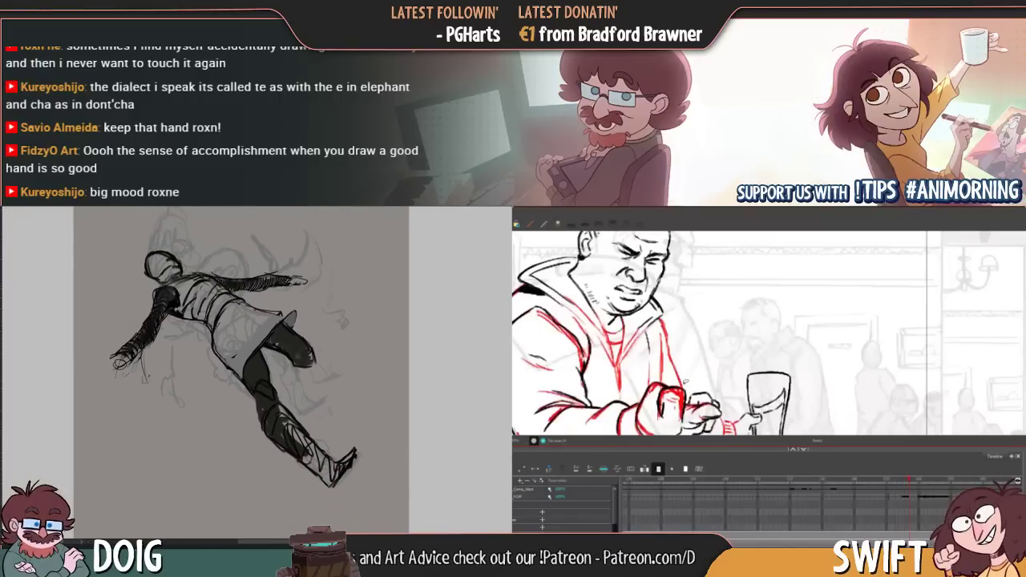
drag(685, 382, 641, 286)
drag(258, 351, 255, 363)
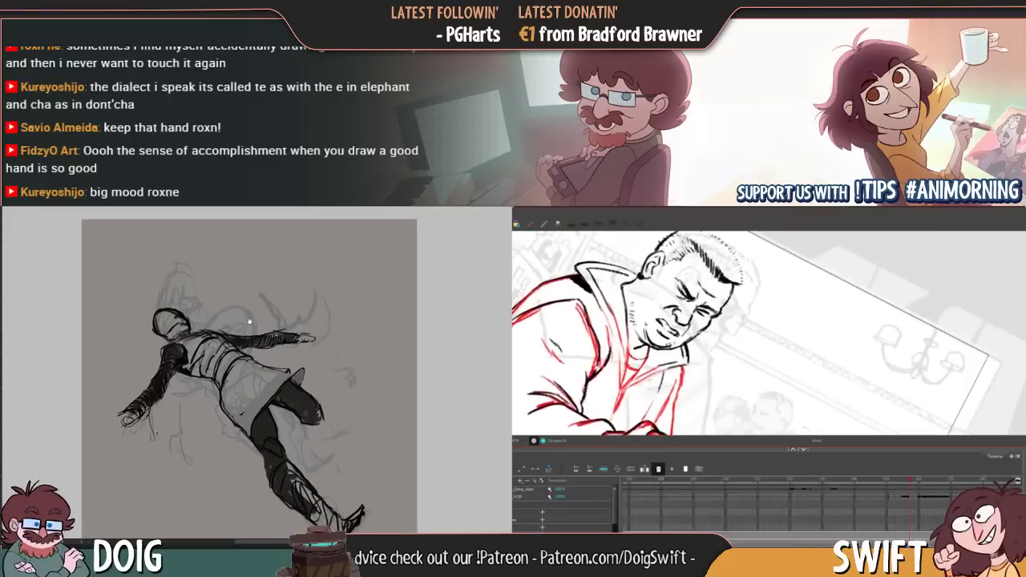
key(Delete)
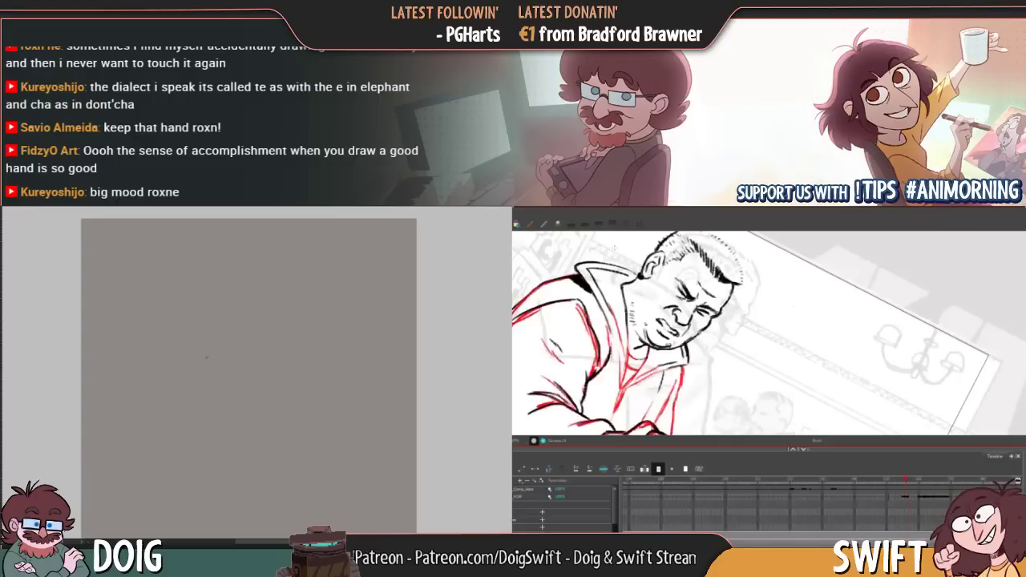
Rough in a new bent-over figure with curved shoulder and torso outlines, a head arc and loose marks below
drag(181, 332, 186, 375)
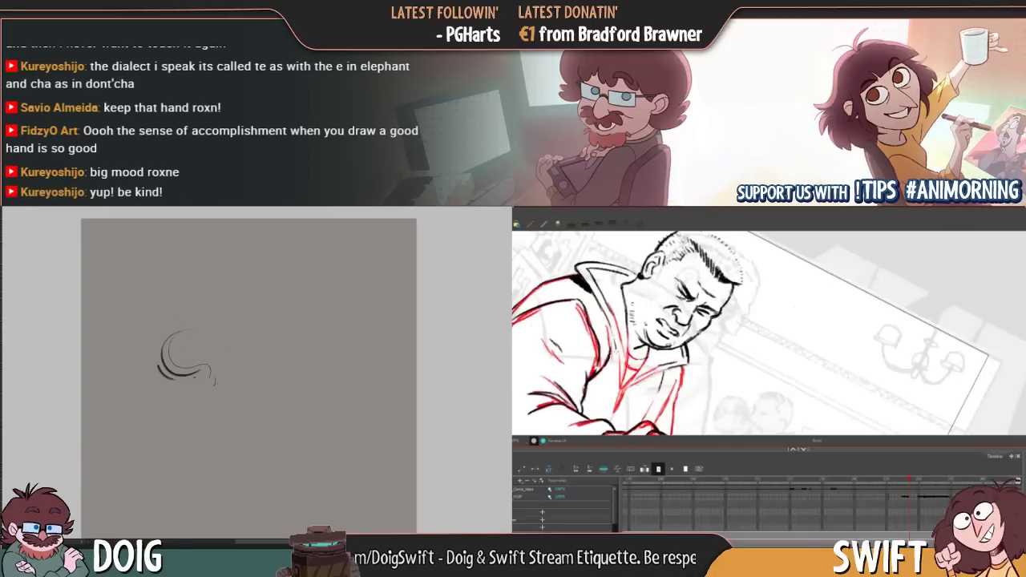
drag(193, 374, 213, 383)
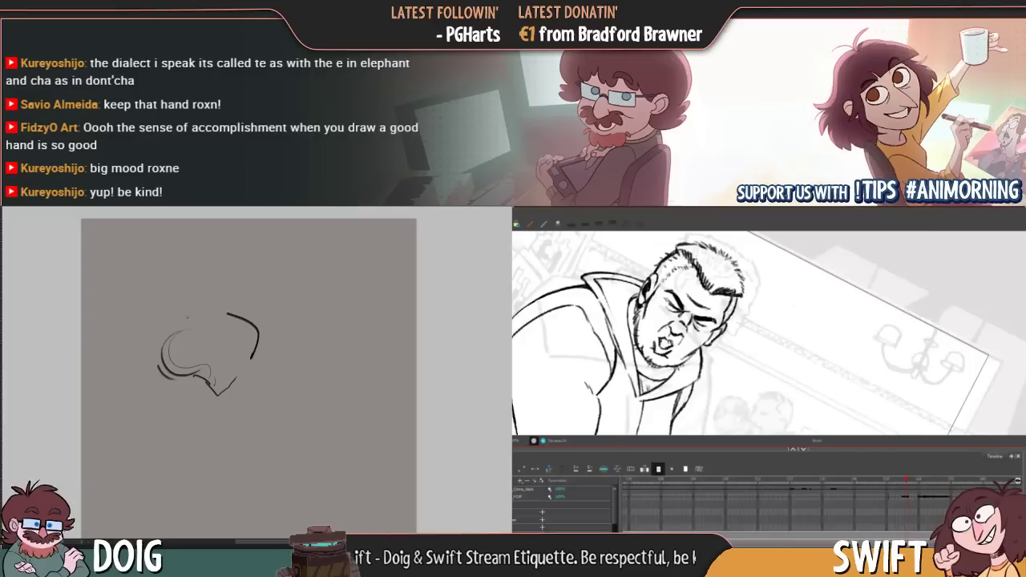
mouse_move(173, 318)
mouse_down()
mouse_move(192, 301)
mouse_move(228, 312)
mouse_up()
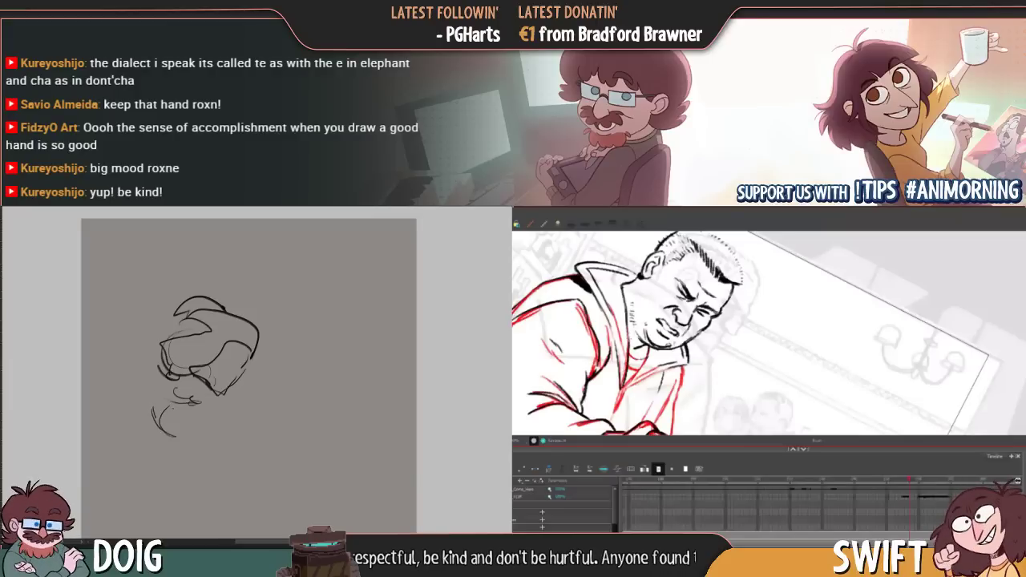
drag(175, 409, 179, 432)
drag(259, 372, 253, 385)
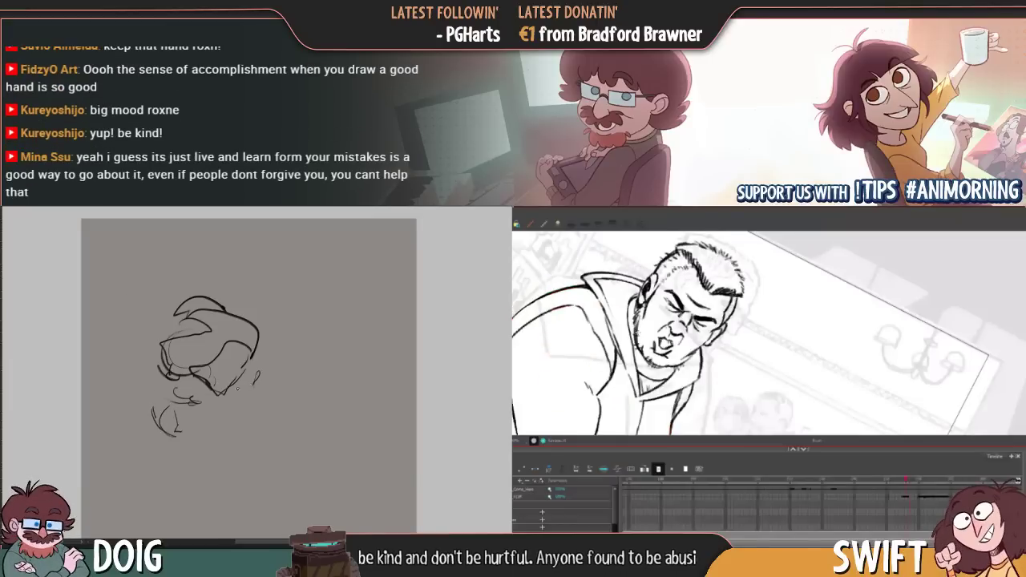
Block in the new figure's lower body in black and blend dark greys over it, keeping the near side darkest
drag(240, 343, 210, 358)
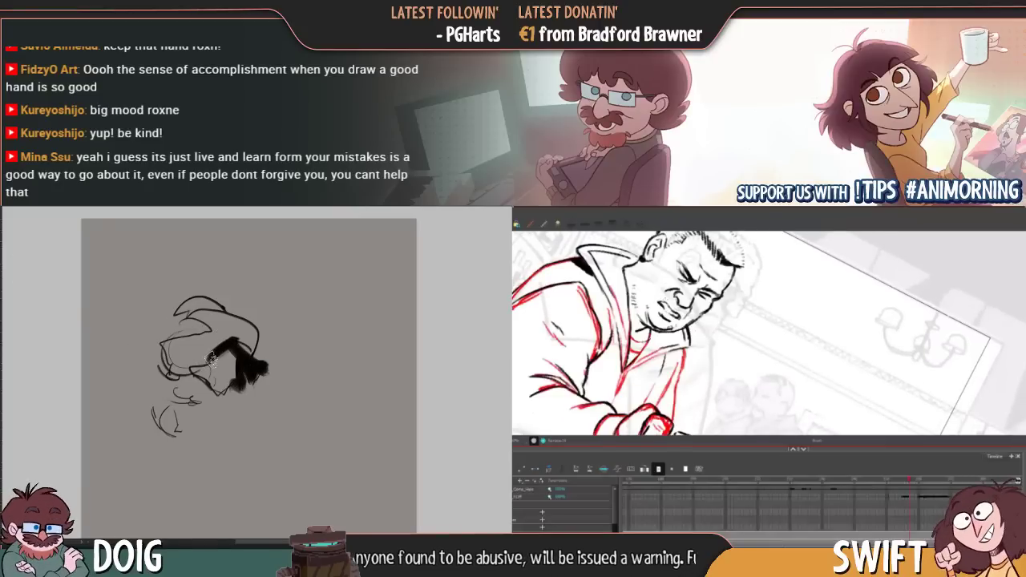
drag(218, 349, 198, 366)
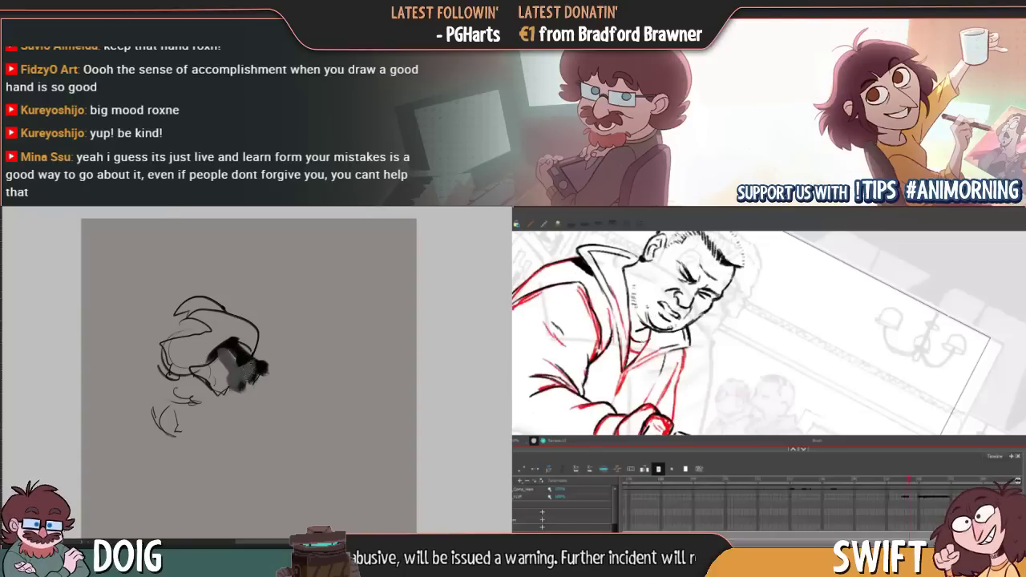
scroll(227, 360, up, 1)
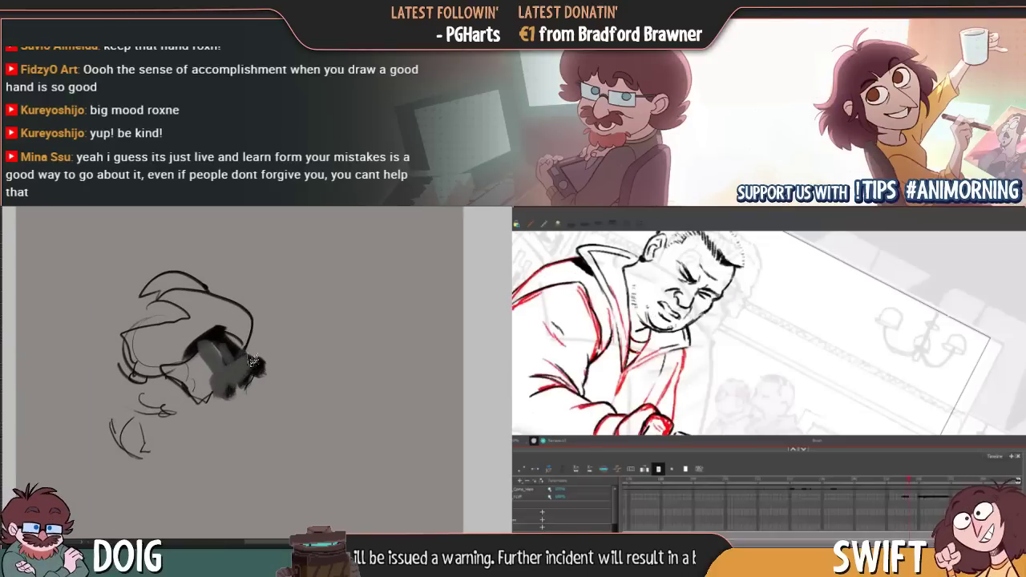
mouse_move(231, 357)
mouse_down()
mouse_move(212, 339)
mouse_move(196, 356)
mouse_move(237, 325)
mouse_up()
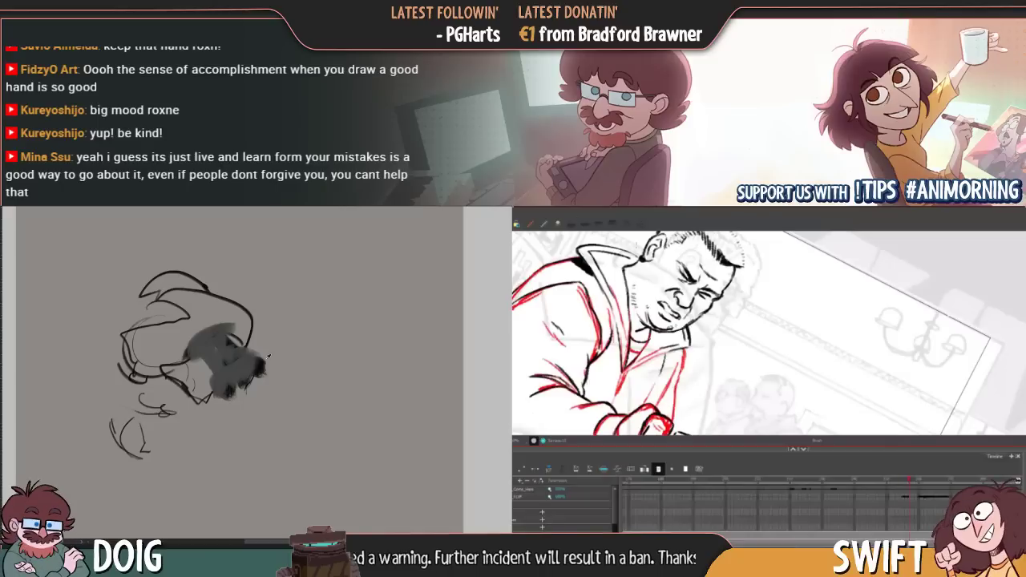
alt+click(258, 366)
mouse_move(258, 366)
mouse_down()
mouse_move(232, 371)
mouse_move(259, 367)
mouse_move(244, 375)
mouse_move(210, 341)
mouse_move(182, 365)
mouse_move(189, 323)
mouse_move(184, 341)
mouse_move(221, 338)
mouse_move(187, 366)
mouse_move(209, 384)
mouse_move(205, 341)
mouse_move(205, 371)
mouse_move(186, 383)
mouse_move(168, 373)
mouse_move(200, 399)
mouse_move(219, 371)
mouse_up()
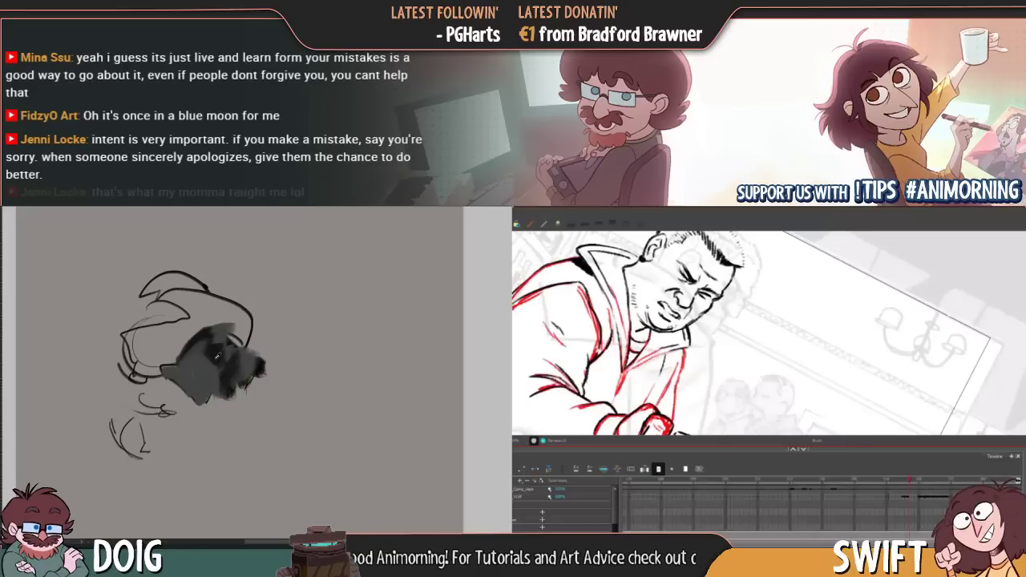
alt+click(214, 358)
mouse_move(171, 377)
mouse_down()
mouse_move(202, 348)
mouse_move(218, 388)
mouse_up()
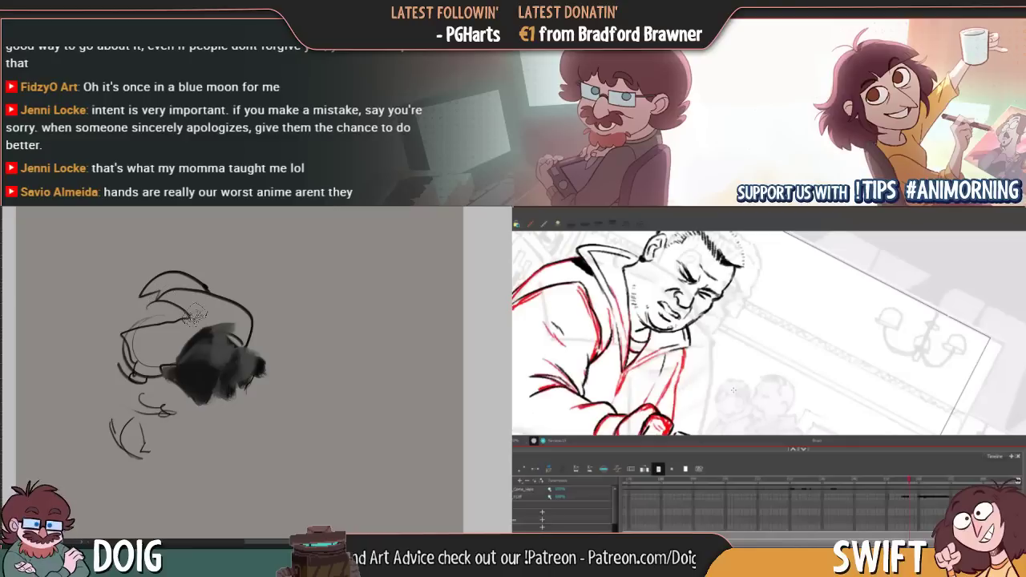
Fill the new figure's shoulder and upper torso with an even mid-dark grey
mouse_move(205, 357)
mouse_down()
mouse_move(218, 367)
mouse_move(210, 361)
mouse_up()
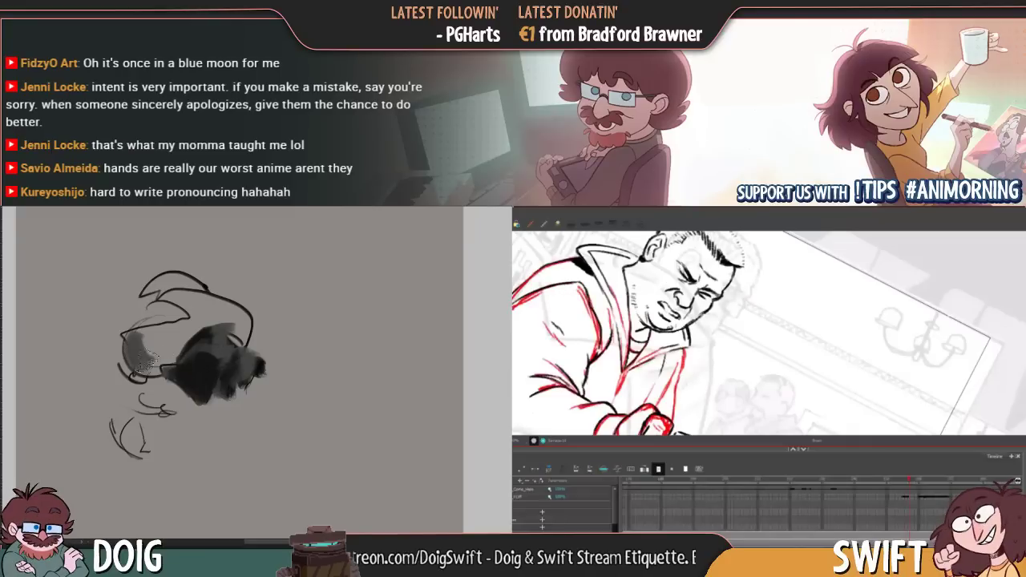
mouse_move(144, 359)
mouse_down()
mouse_move(176, 340)
mouse_move(147, 370)
mouse_move(226, 319)
mouse_move(218, 321)
mouse_move(243, 328)
mouse_move(245, 341)
mouse_move(247, 321)
mouse_move(201, 308)
mouse_move(164, 355)
mouse_up()
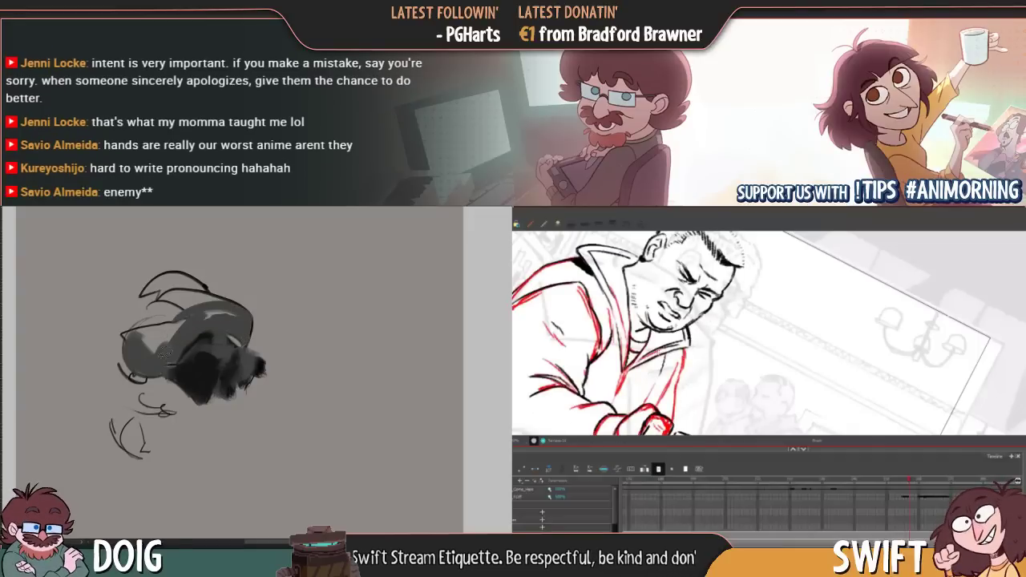
mouse_move(205, 319)
mouse_down()
mouse_move(233, 311)
mouse_move(144, 349)
mouse_move(126, 343)
mouse_up()
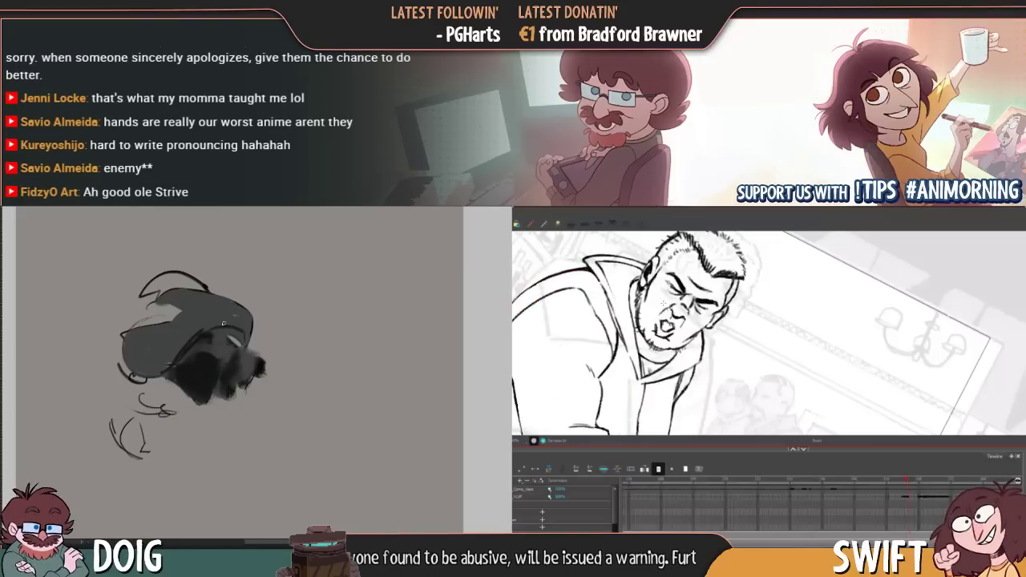
Scribble both outstretched arms and a round head with construction curves onto the new figure
mouse_move(281, 298)
mouse_down()
mouse_move(281, 333)
mouse_move(303, 317)
mouse_move(336, 323)
mouse_up()
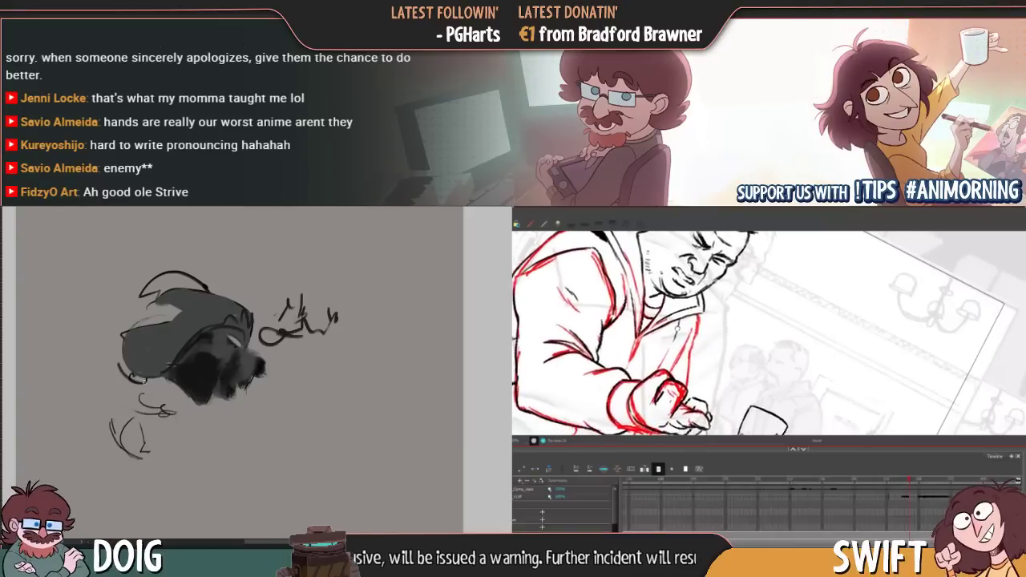
mouse_move(117, 366)
mouse_down()
mouse_move(117, 378)
mouse_move(93, 386)
mouse_up()
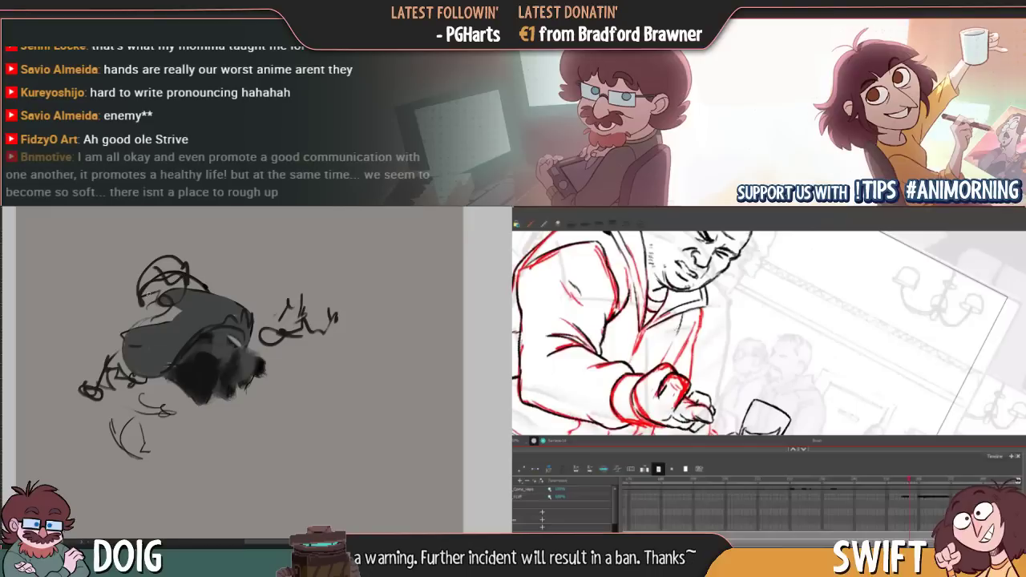
drag(148, 296, 184, 314)
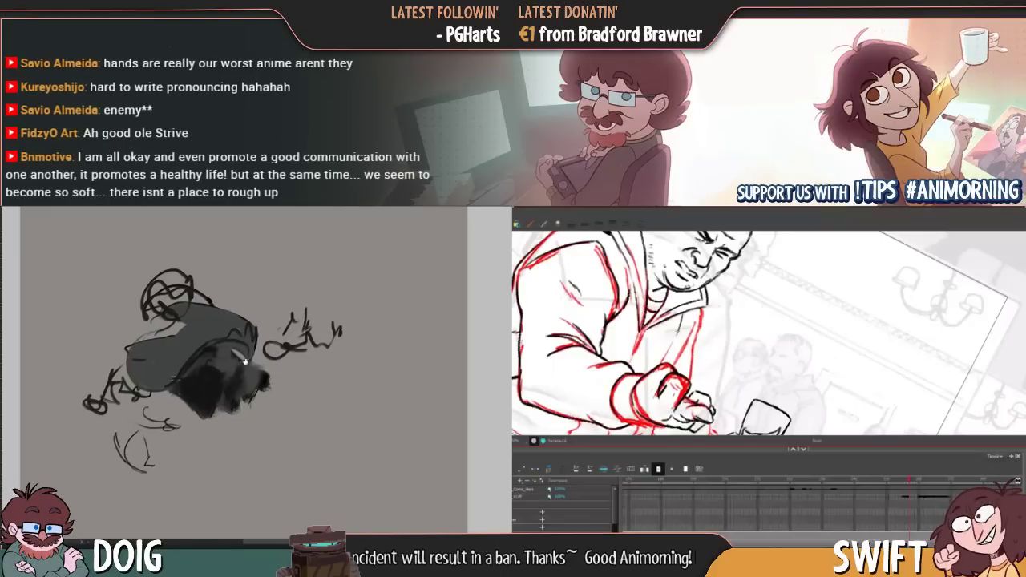
drag(246, 362, 240, 358)
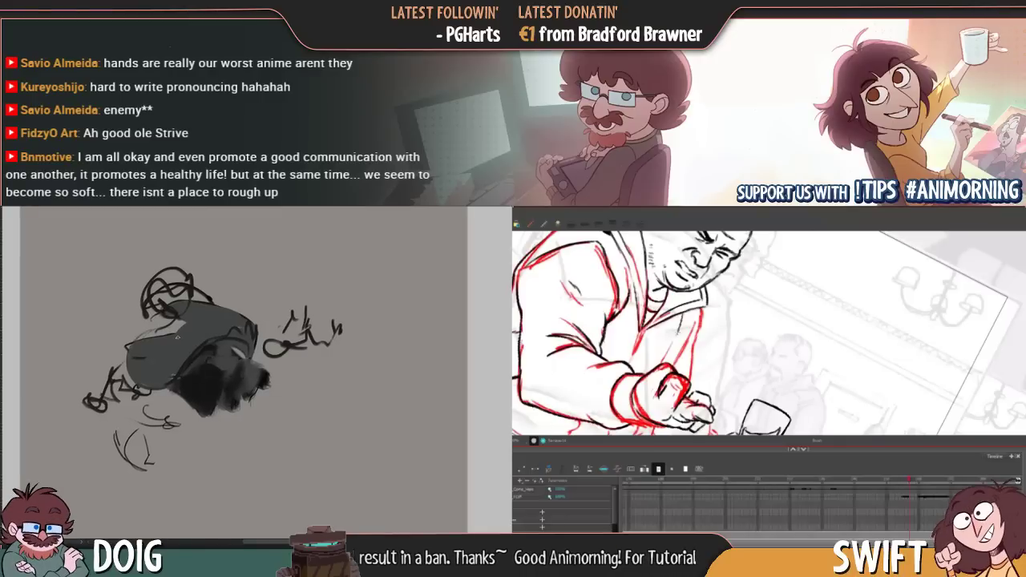
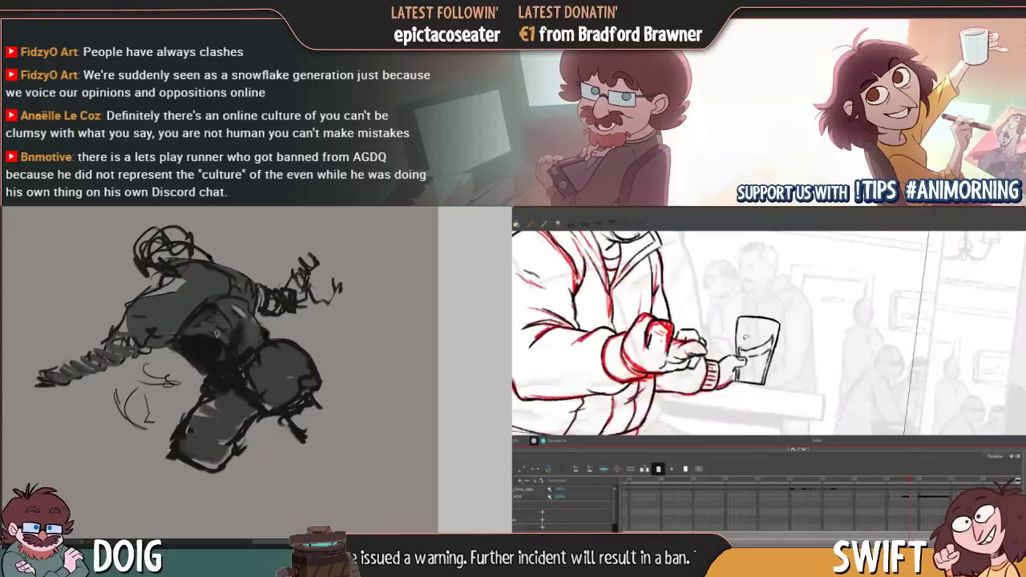
Flip between the man's red-rough drawing and the previous clean drawing to compare the arms, hands and glass
key(f)
key(g)
key(f)
key(g)
key(f)
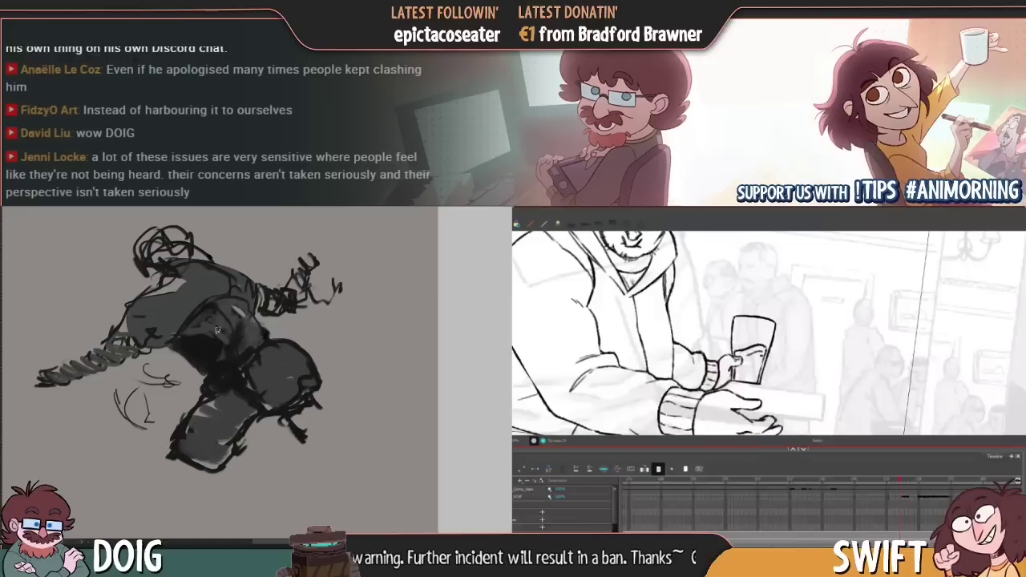
key(g)
key(f)
key(g)
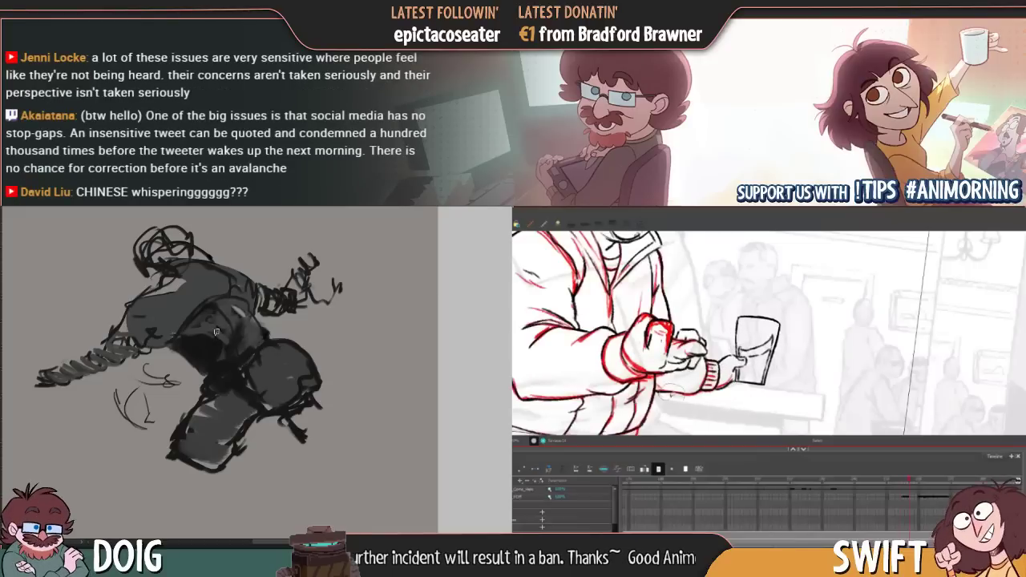
Adjust the stray line beneath the raised arm's sleeve and check it by flipping to the preceding drawing
drag(671, 395, 677, 401)
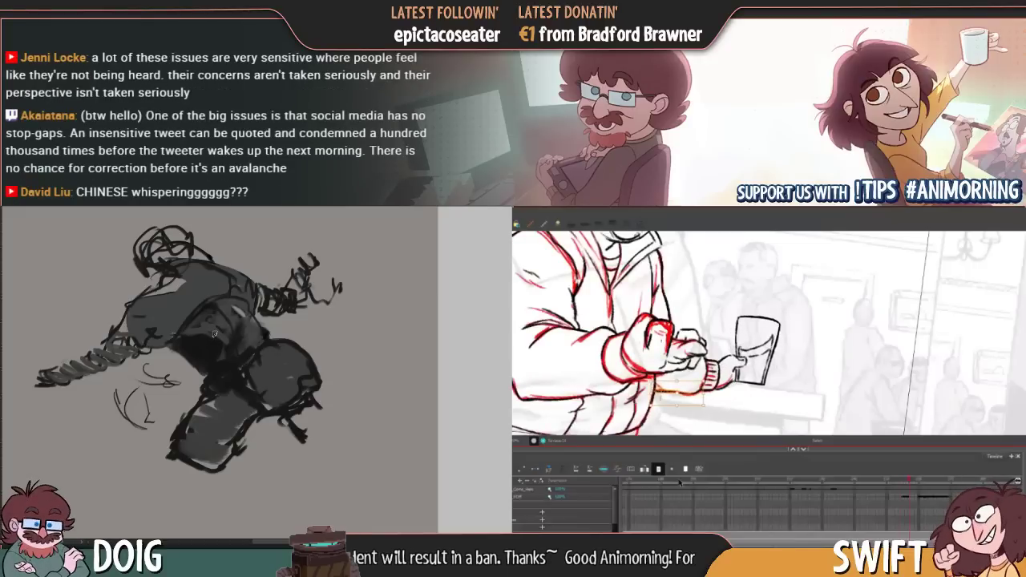
key(f)
key(g)
key(f)
key(g)
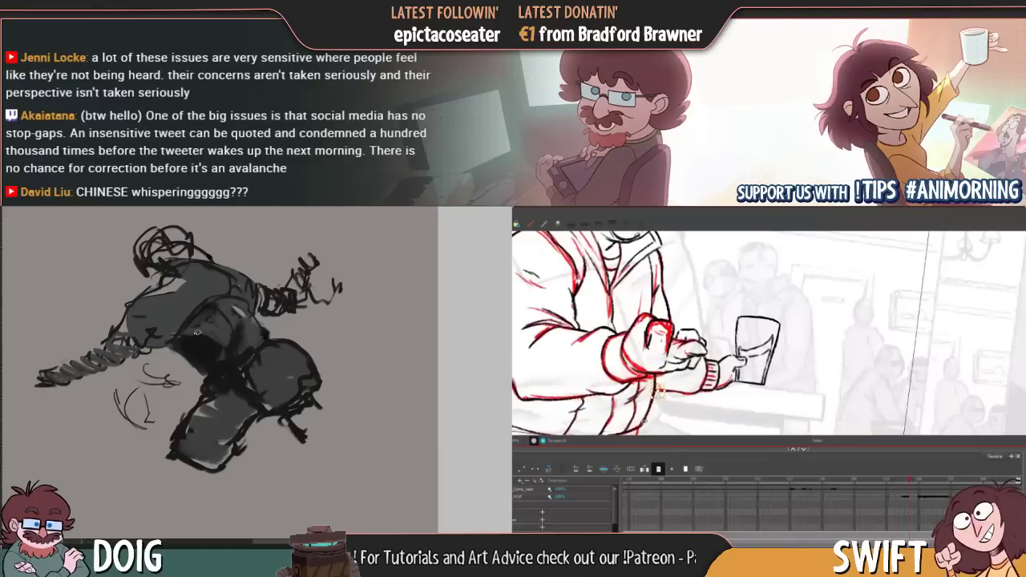
key(f)
key(g)
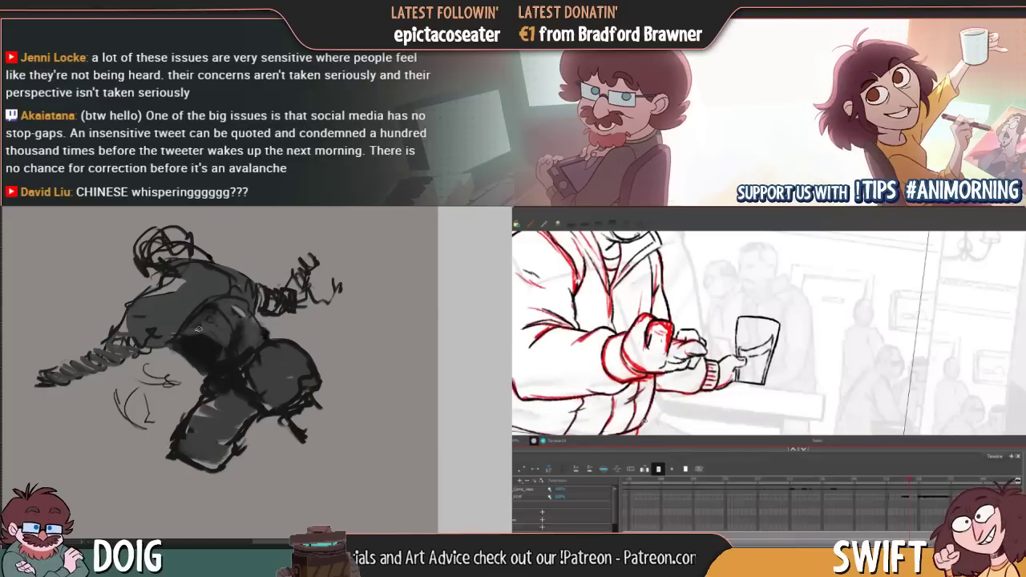
key(f)
key(g)
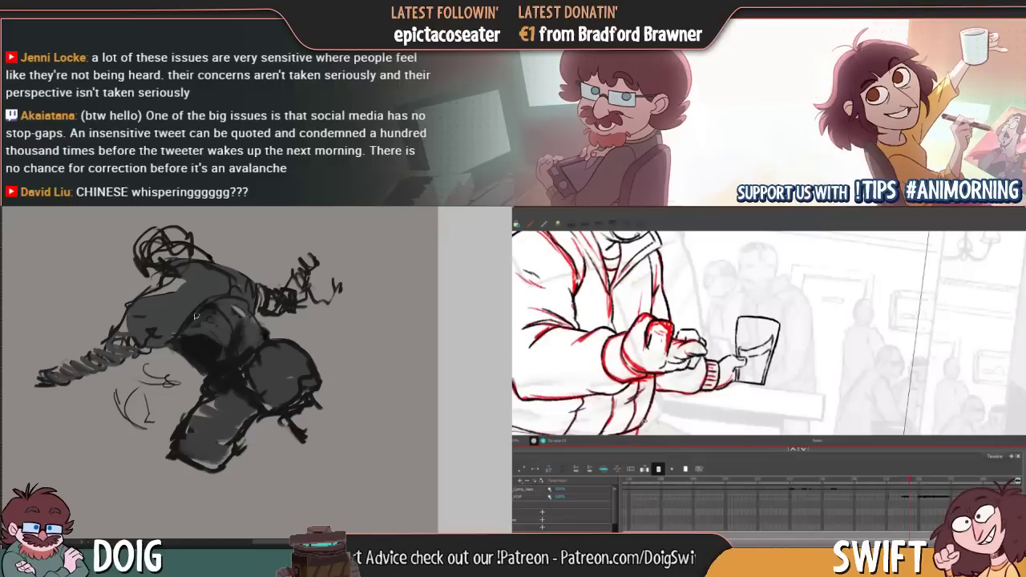
Flip repeatedly between the red-lined pose and the preceding open-hand pose to examine the arm and sleeve motion
key(f)
key(g)
key(f)
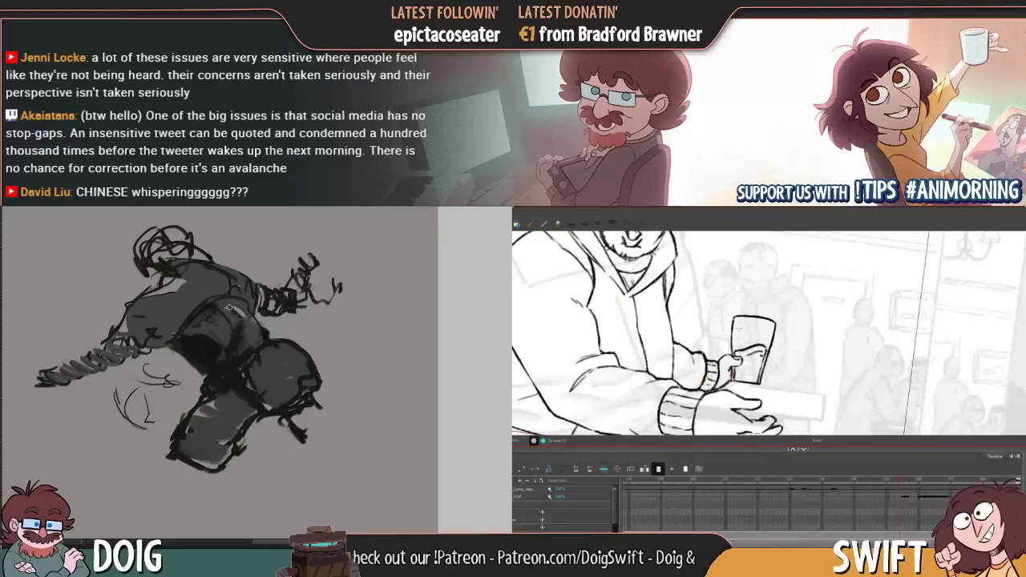
key(g)
key(f)
key(g)
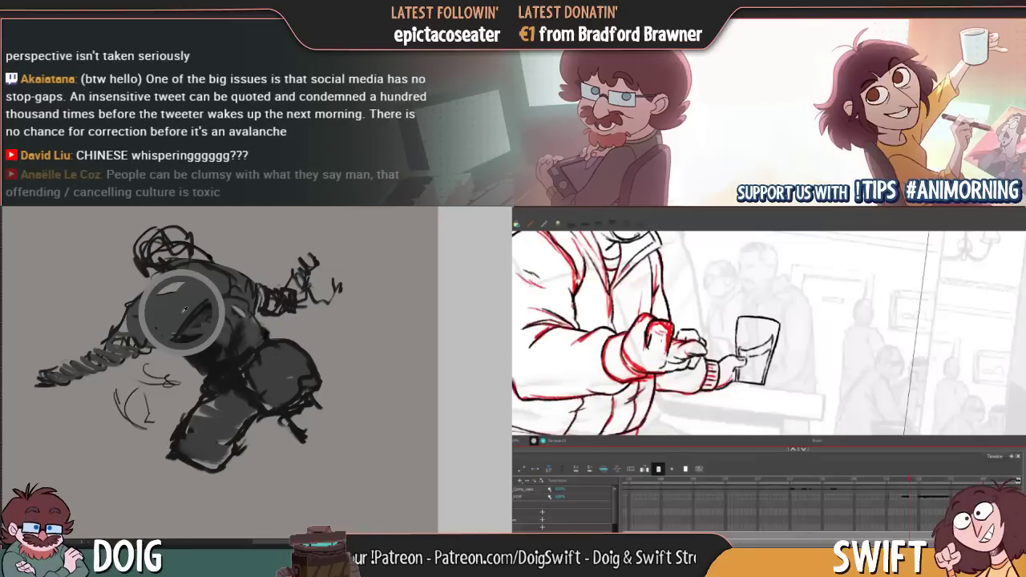
key(f)
key(g)
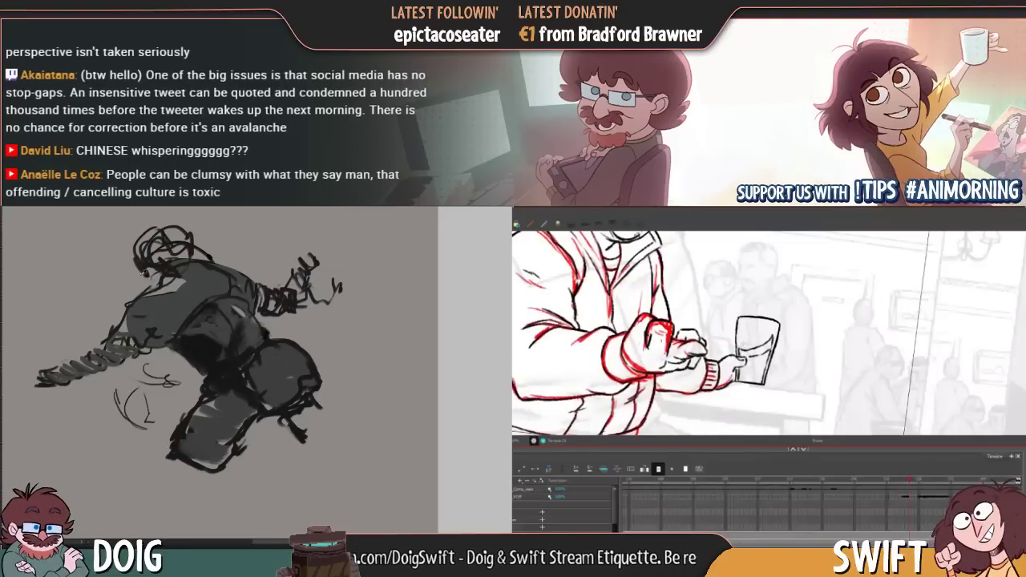
key(f)
key(g)
key(f)
key(g)
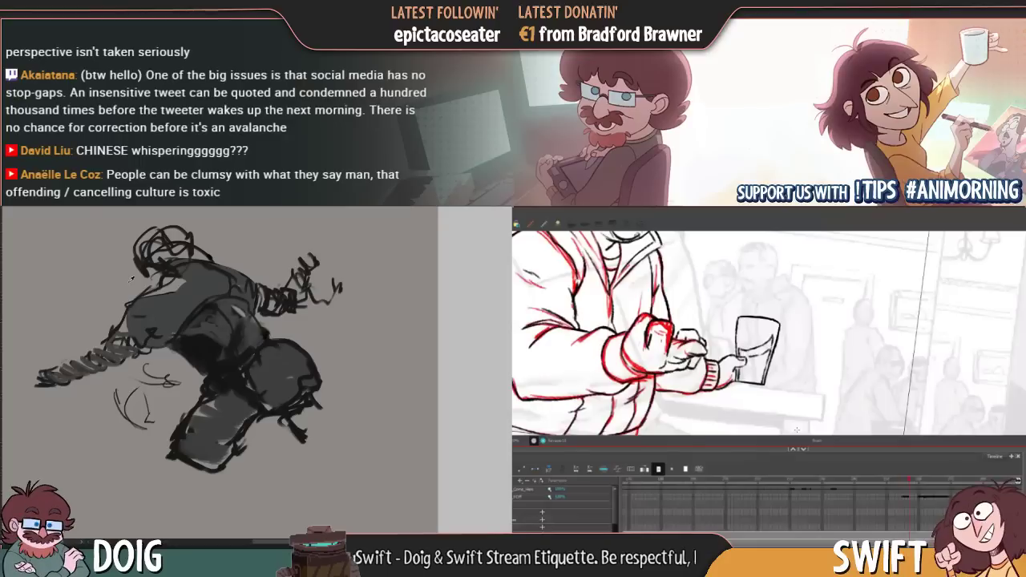
key(f)
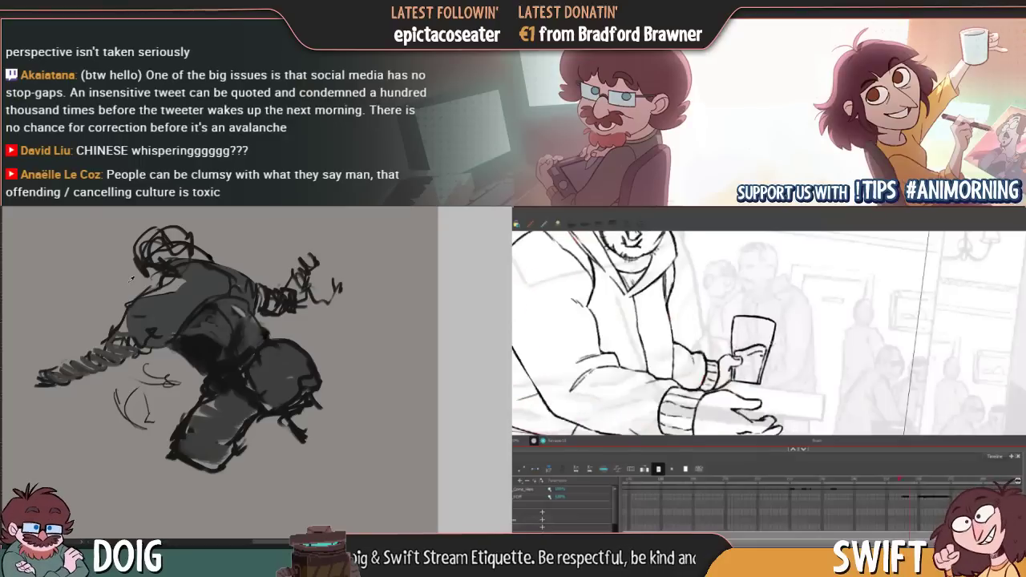
key(g)
key(f)
key(g)
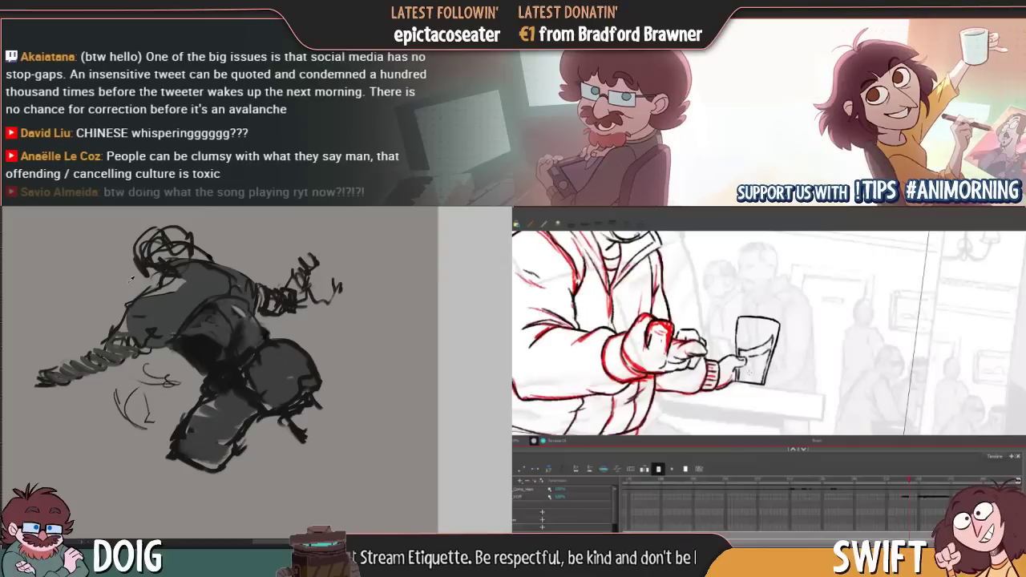
key(f)
key(g)
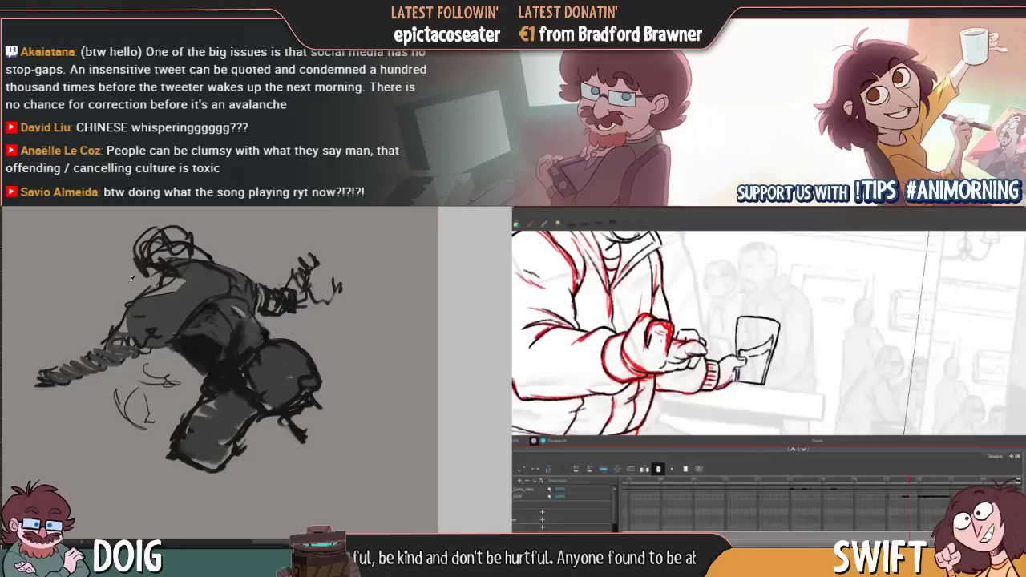
key(f)
key(g)
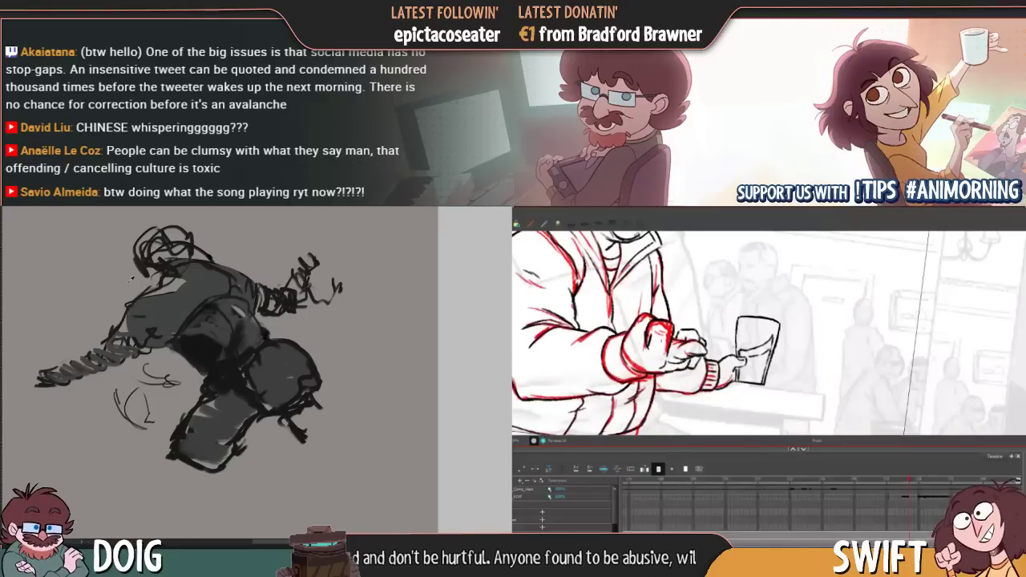
key(f)
key(g)
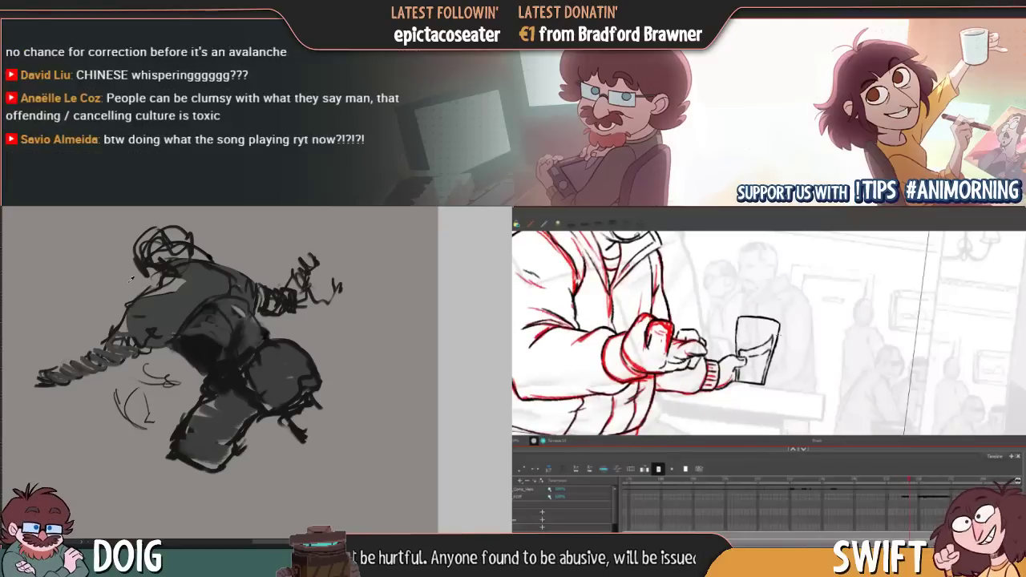
key(f)
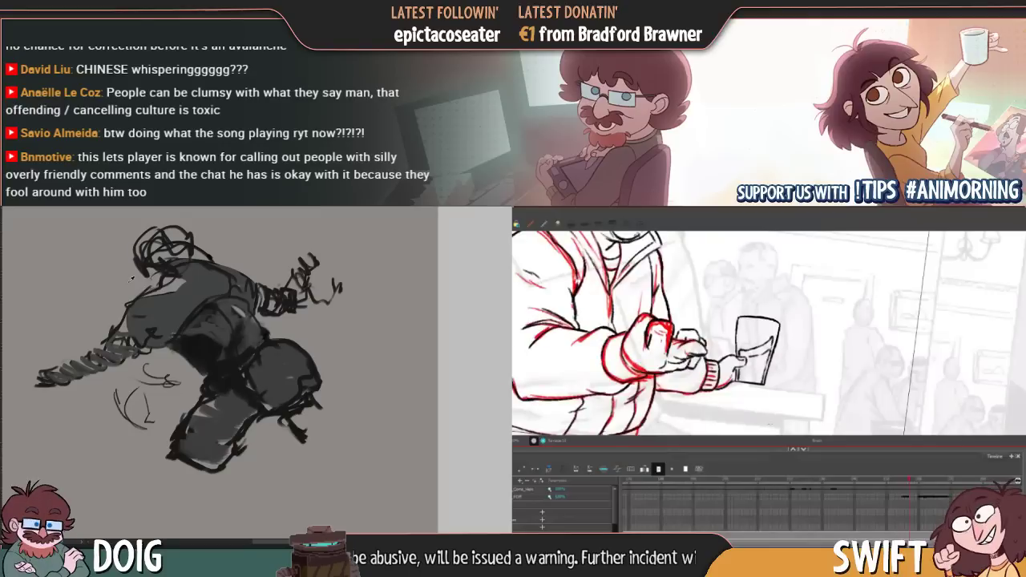
key(f)
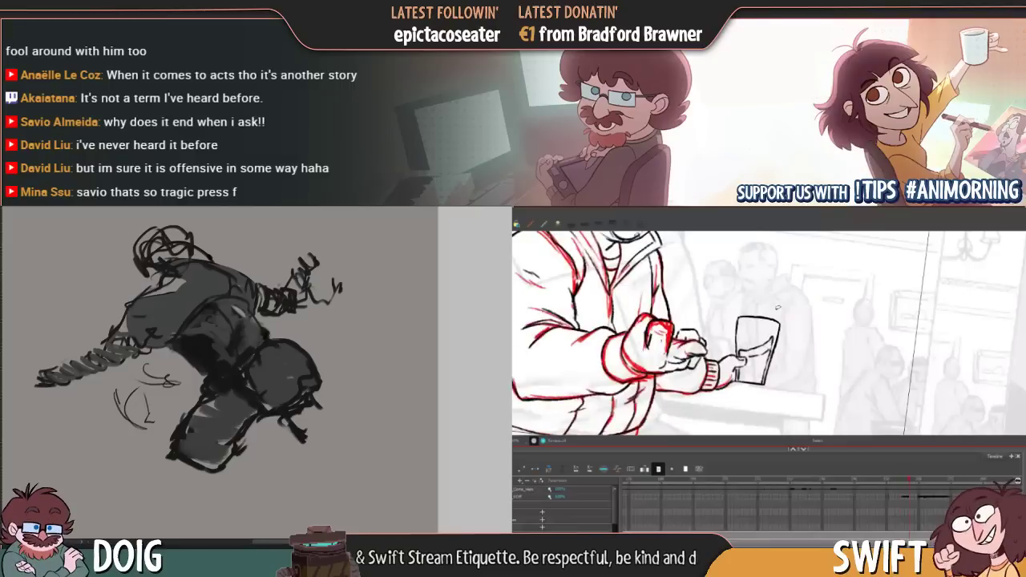
Compare the glass, both hands and the jacket hem between the red-lined pose and the preceding drawing
drag(763, 324, 767, 330)
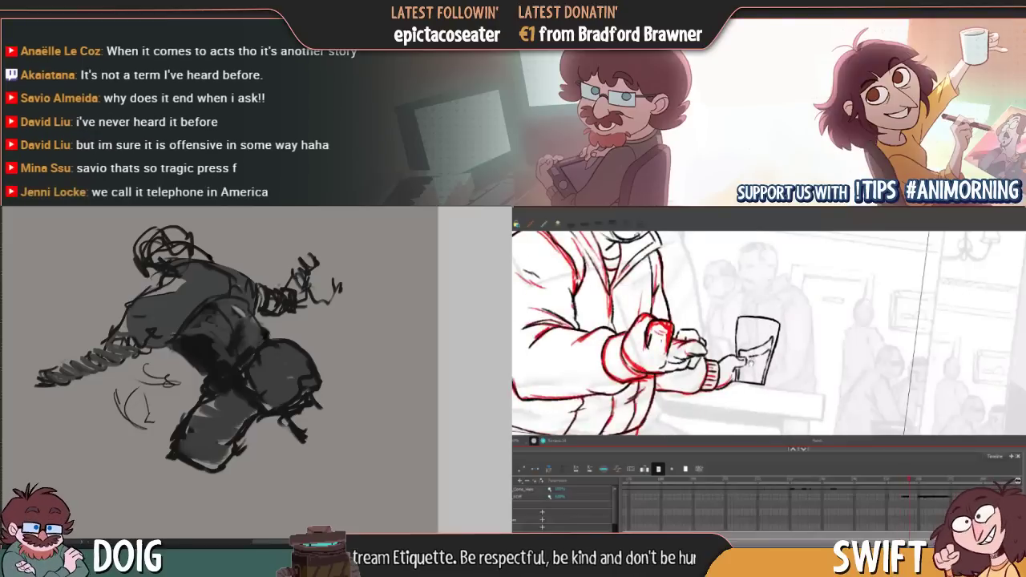
drag(713, 382, 781, 325)
key(f)
key(g)
key(f)
key(g)
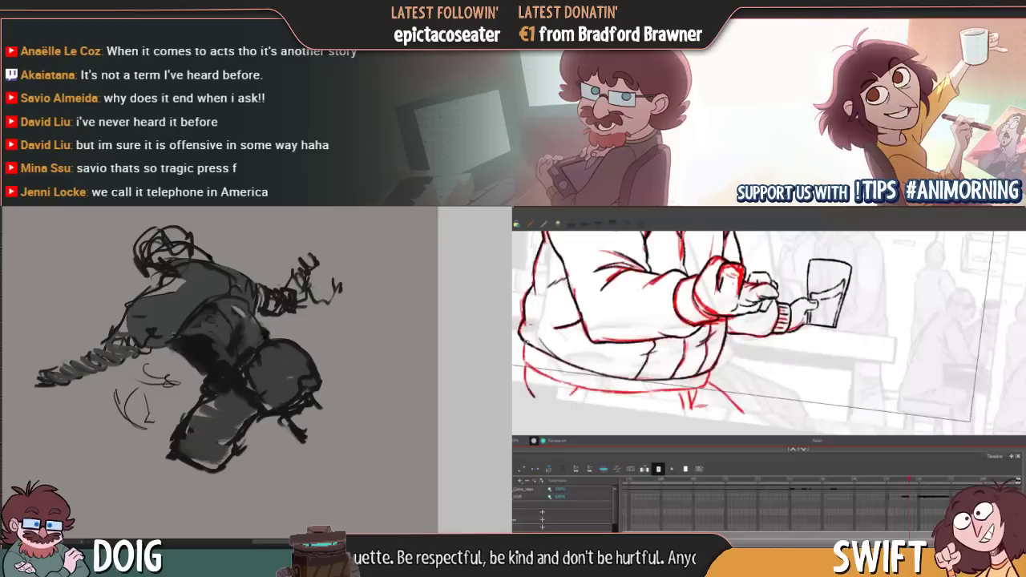
key(f)
key(g)
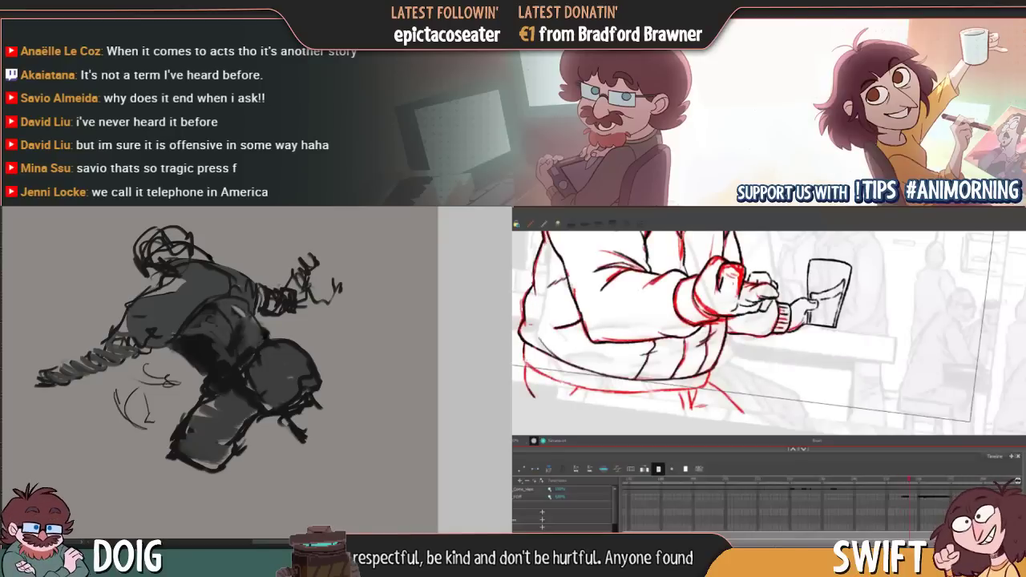
key(f)
key(g)
key(f)
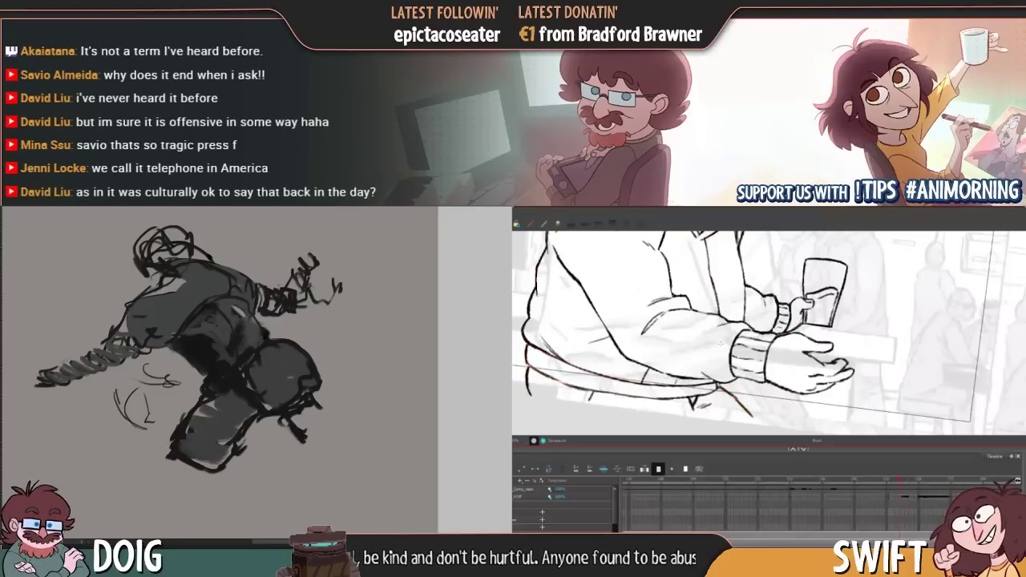
key(g)
key(f)
key(g)
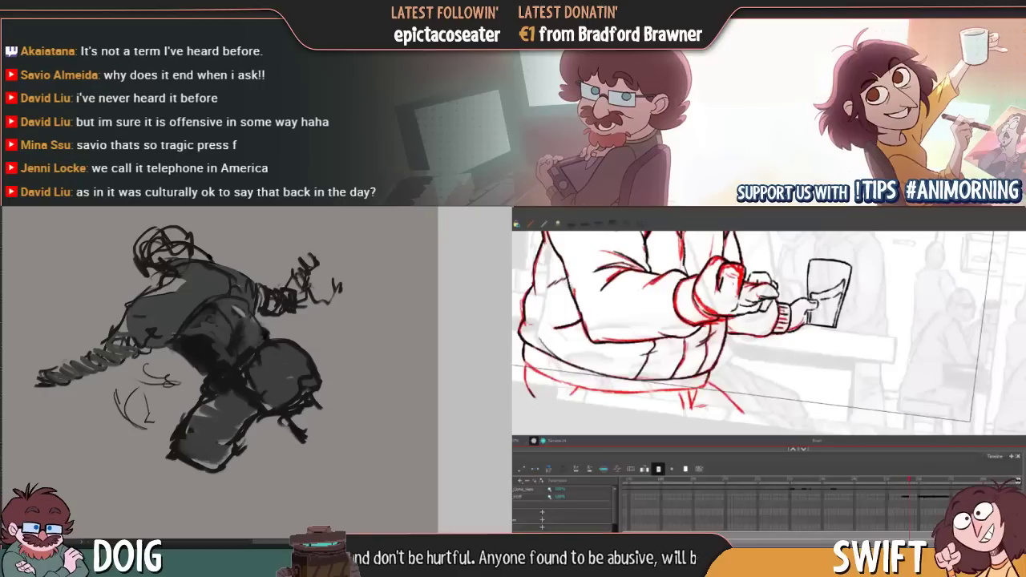
key(f)
key(g)
key(f)
key(g)
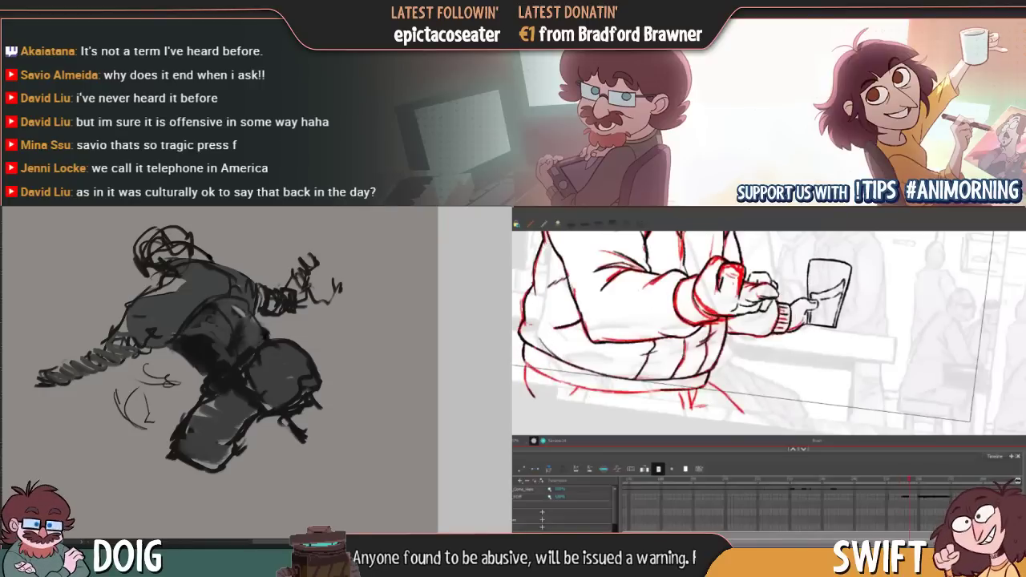
key(f)
key(g)
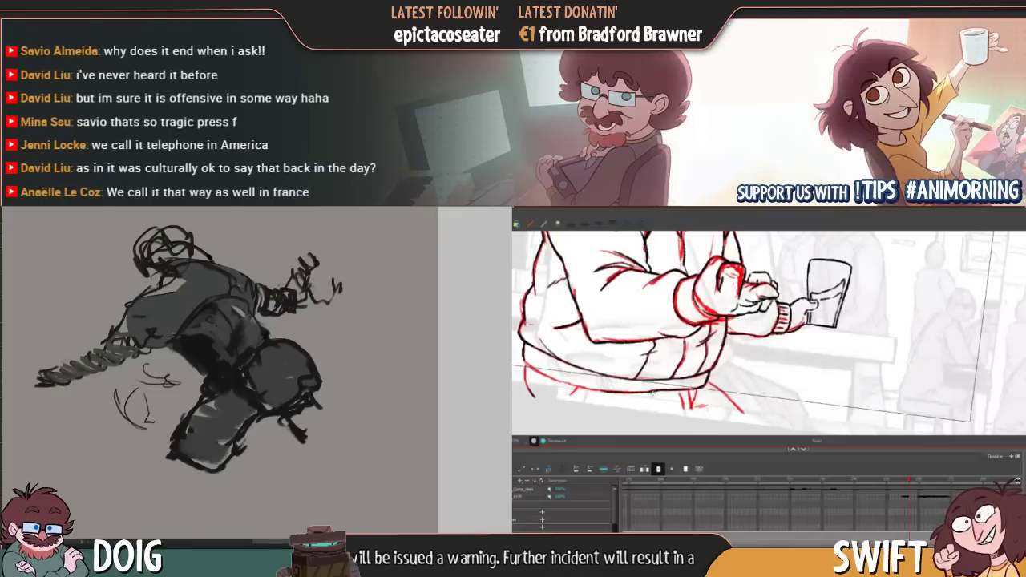
Ink the trouser lines below the jacket hem in dark line over the red rough
drag(625, 399, 708, 412)
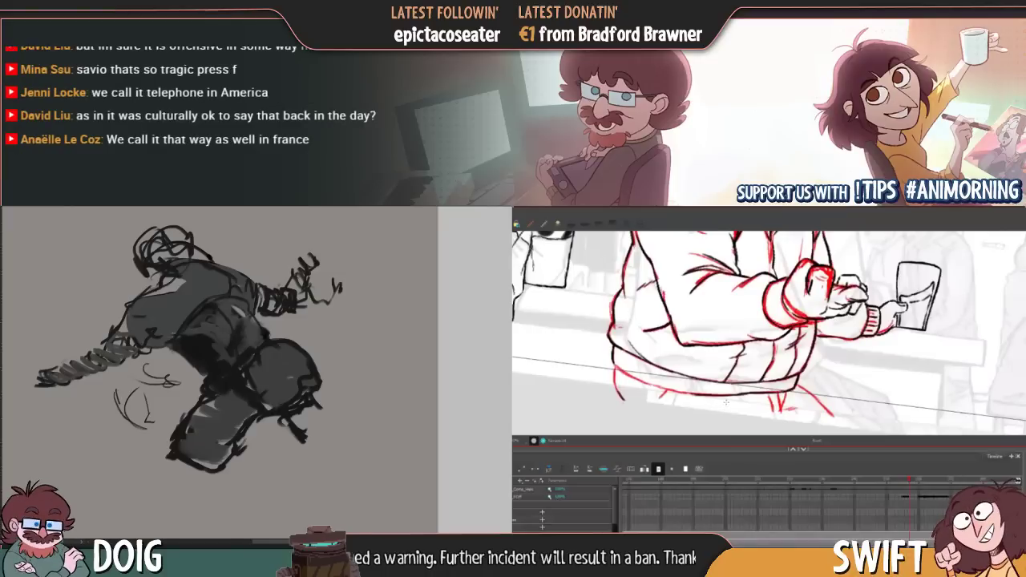
click(708, 414)
scroll(708, 414, up, 3)
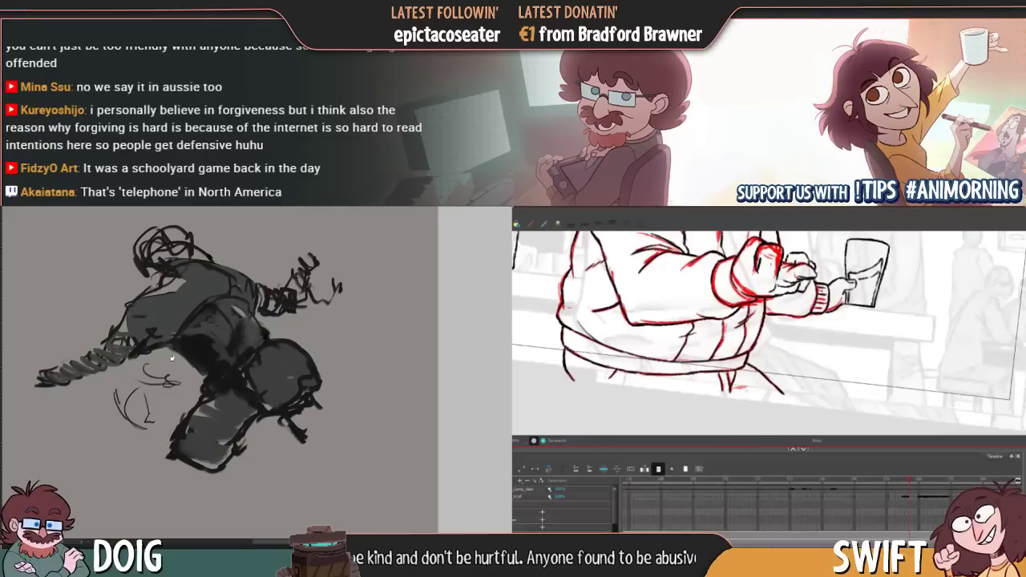
drag(177, 368, 187, 392)
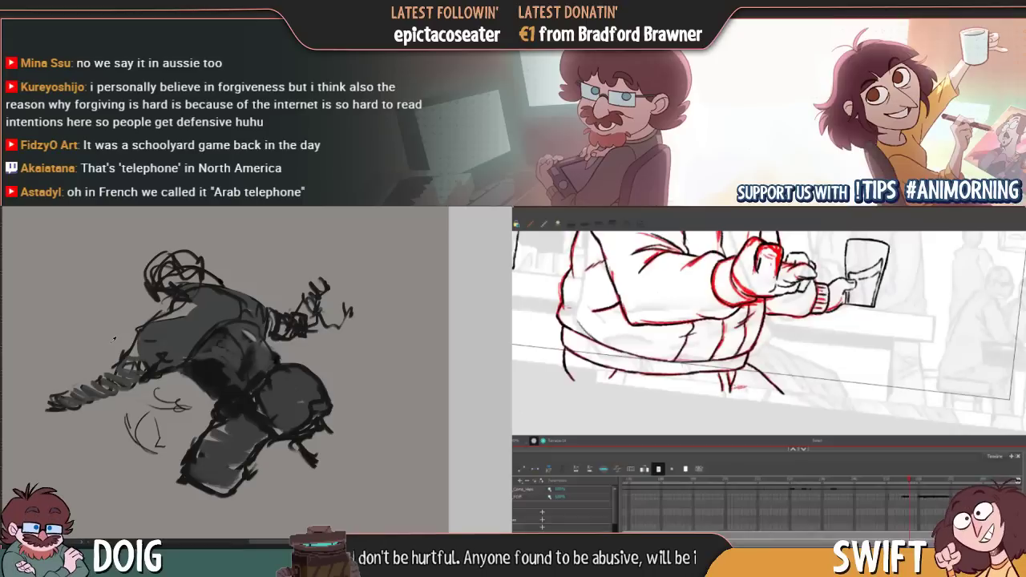
drag(752, 383, 809, 388)
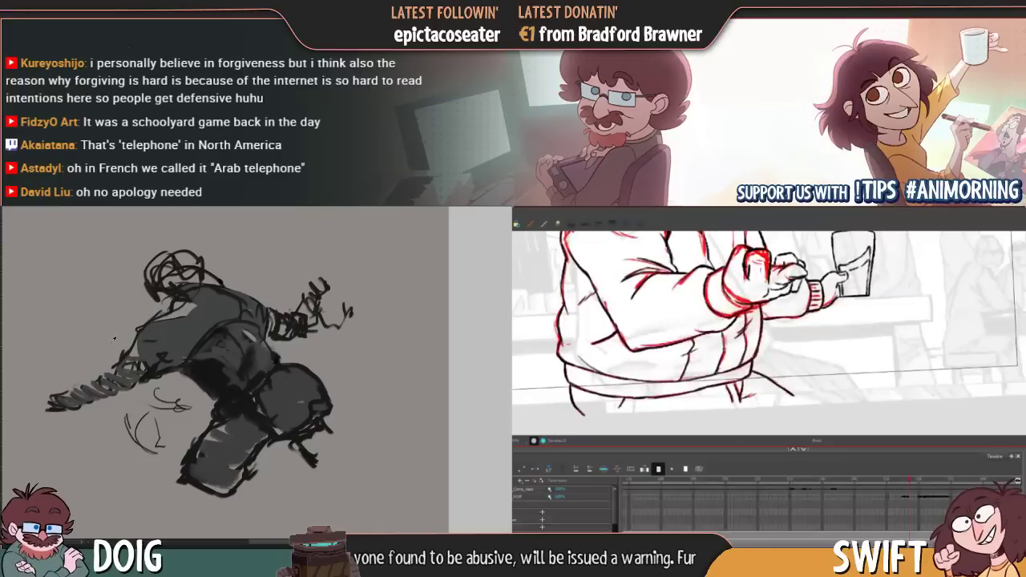
Review the man's torso and head by flipping between the red-lined pose and the preceding drawing
drag(769, 371, 742, 477)
key(f)
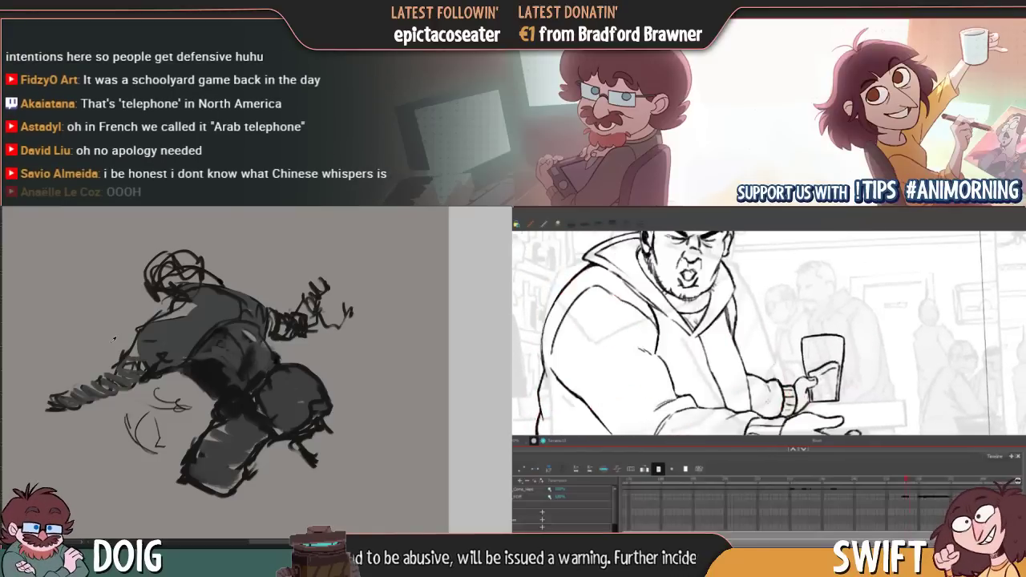
key(g)
key(f)
key(g)
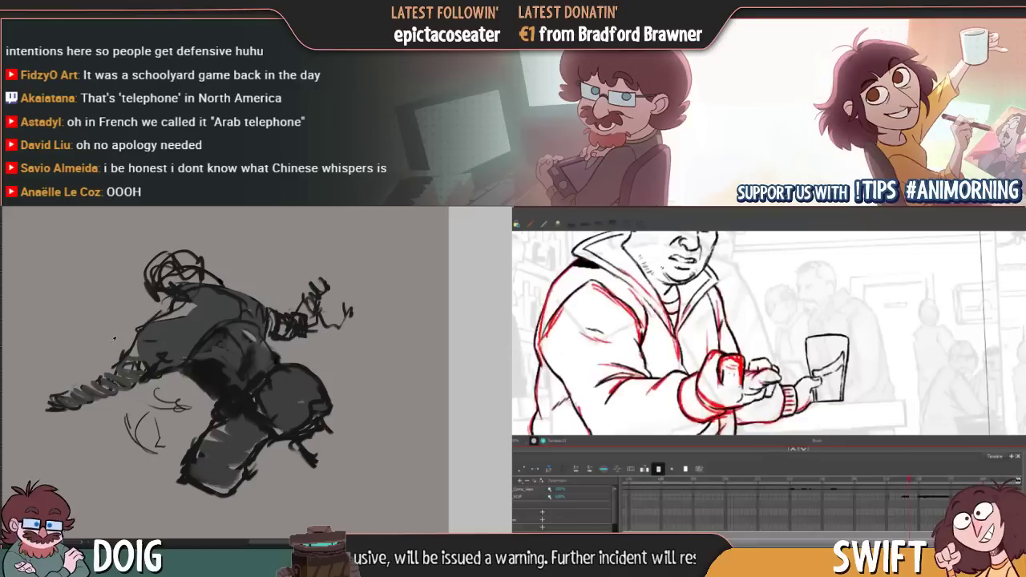
key(f)
key(g)
scroll(768, 333, up, 3)
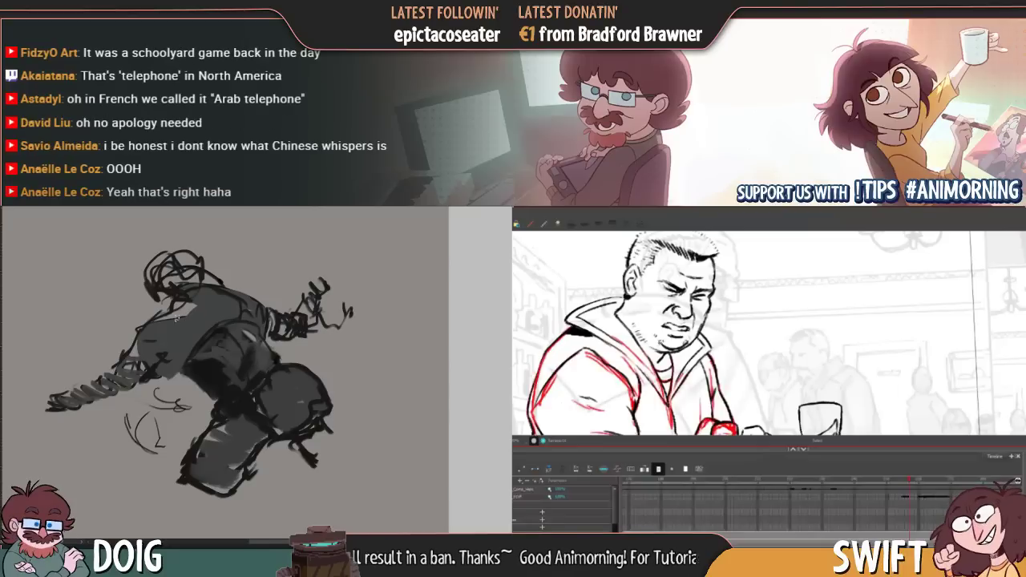
On the painting canvas, block in the crouching figure's head in dark grey and clear the loose sketch lines around it using a lasso selection
drag(174, 327, 168, 359)
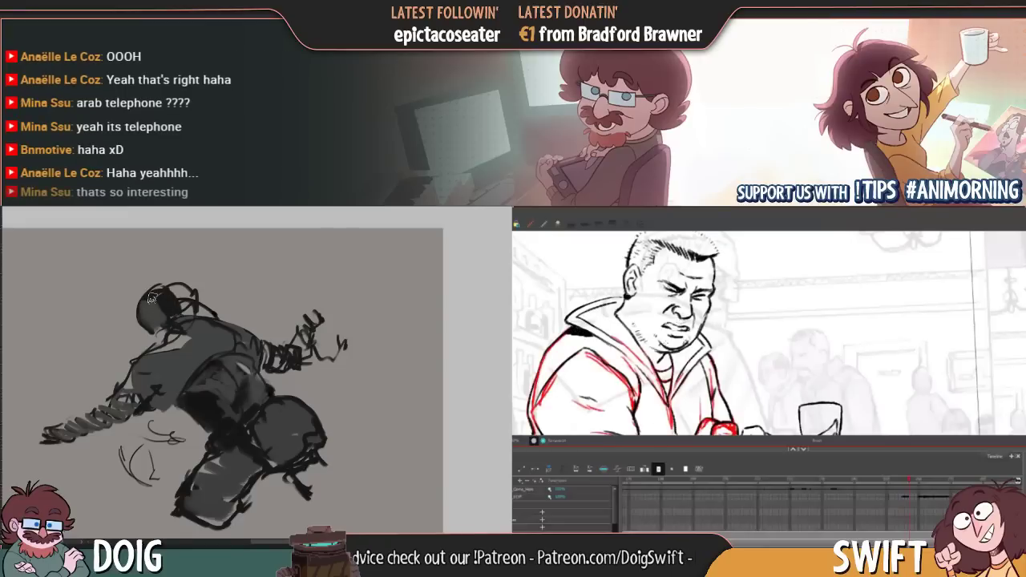
mouse_move(189, 307)
mouse_down()
mouse_move(194, 331)
mouse_move(182, 294)
mouse_up()
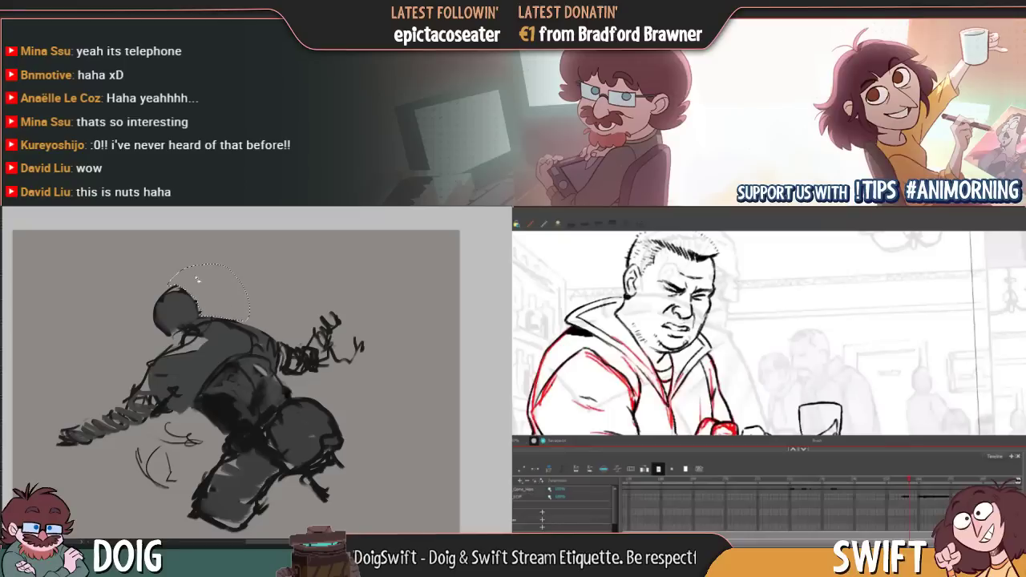
mouse_move(182, 282)
mouse_down()
mouse_move(196, 353)
mouse_move(196, 307)
mouse_move(210, 346)
mouse_up()
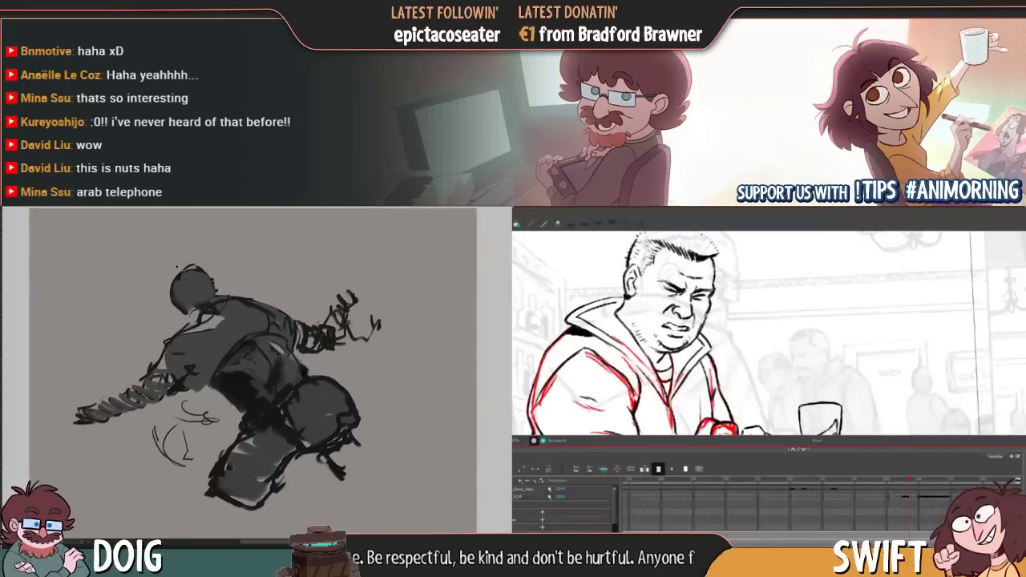
Paint over the light gap on the crouching figure's neck and upper back with dark grey and near-black strokes
drag(212, 338, 180, 381)
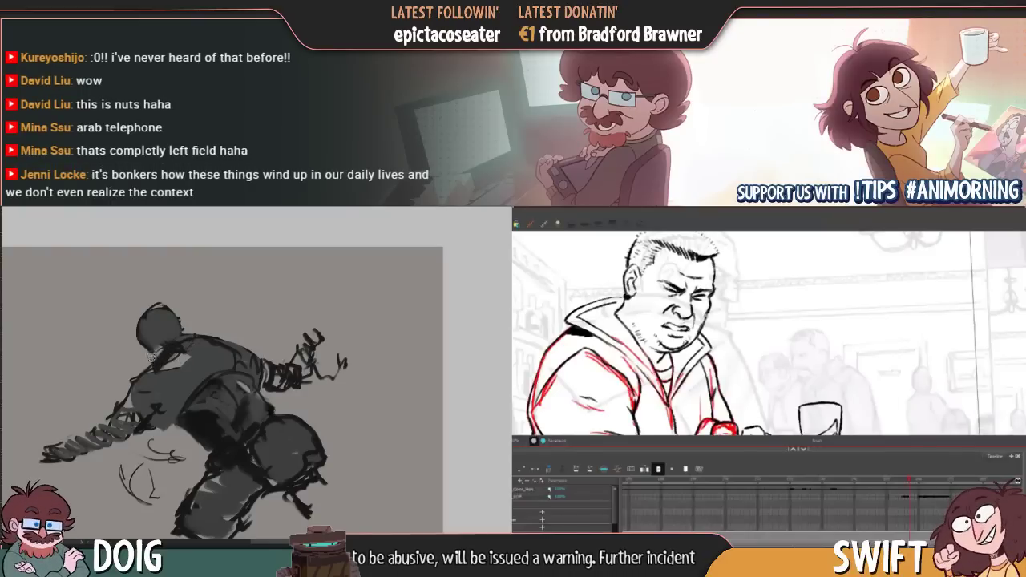
mouse_move(176, 359)
mouse_down()
mouse_move(227, 336)
mouse_move(213, 333)
mouse_move(213, 354)
mouse_move(153, 368)
mouse_move(169, 355)
mouse_move(175, 372)
mouse_move(191, 306)
mouse_move(201, 346)
mouse_up()
alt+click(216, 357)
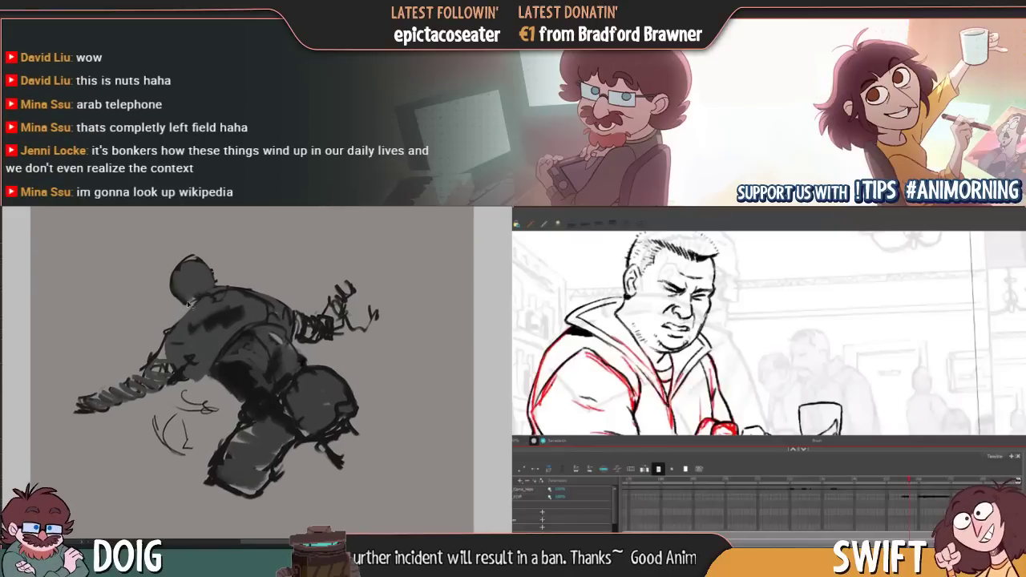
key(ctrl+0)
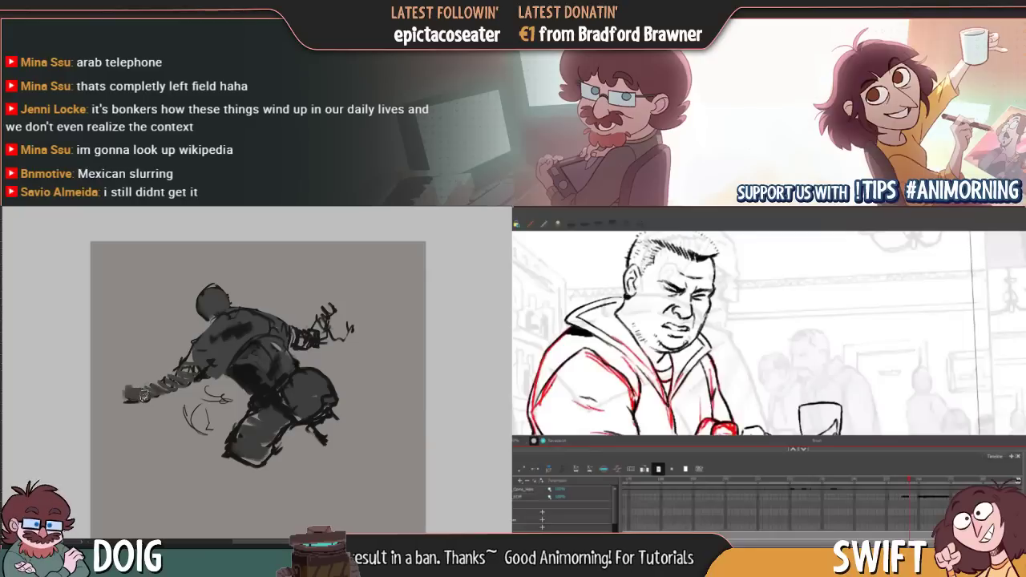
Compare the man's red-lined head and jacket with the preceding drawing by flipping between the two frames in a rotated view
key(ctrl+plus)
key(ctrl+plus)
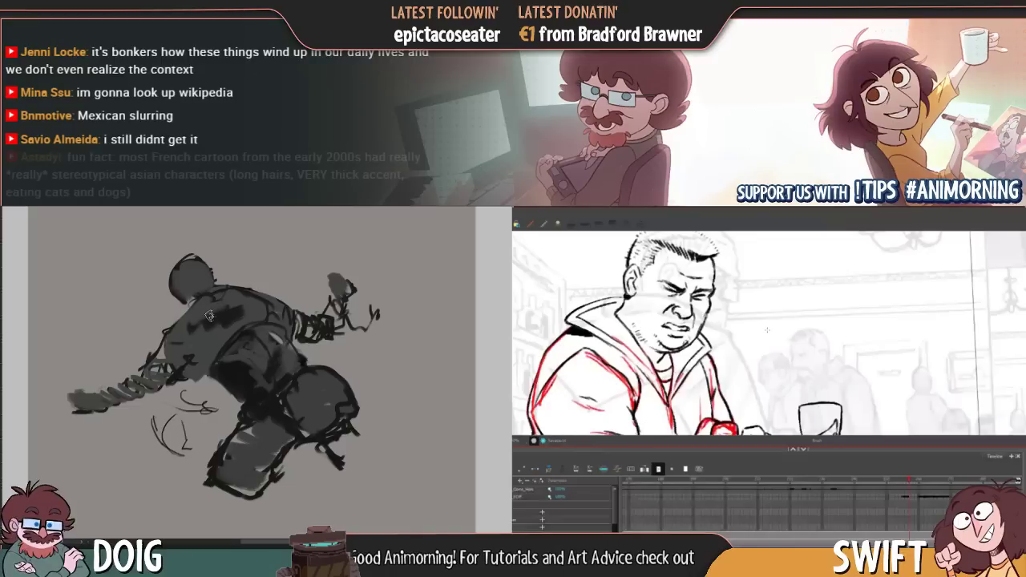
mouse_move(780, 357)
mouse_down()
mouse_move(734, 338)
mouse_move(736, 449)
mouse_up()
key(comma)
key(period)
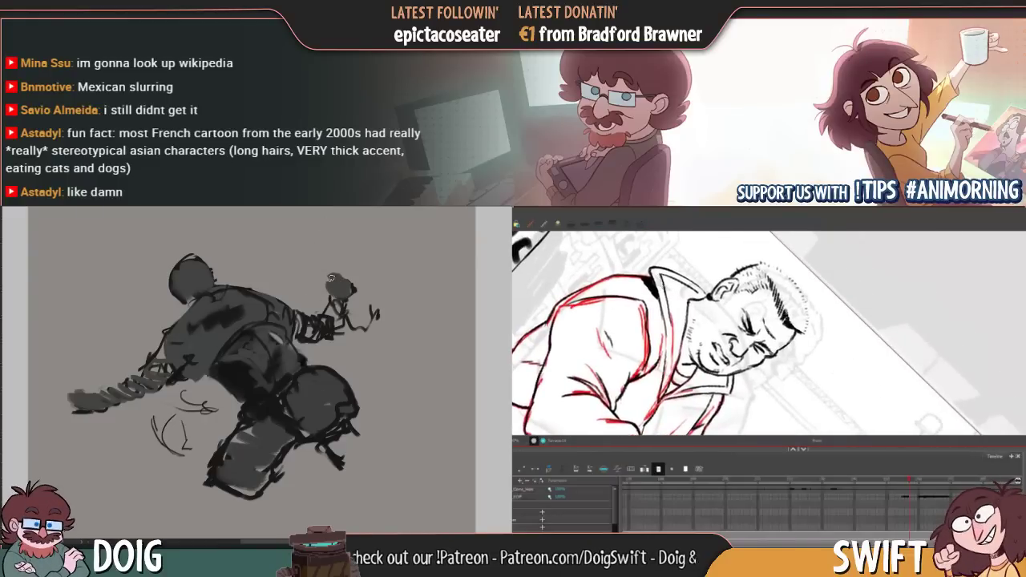
key(comma)
key(period)
key(comma)
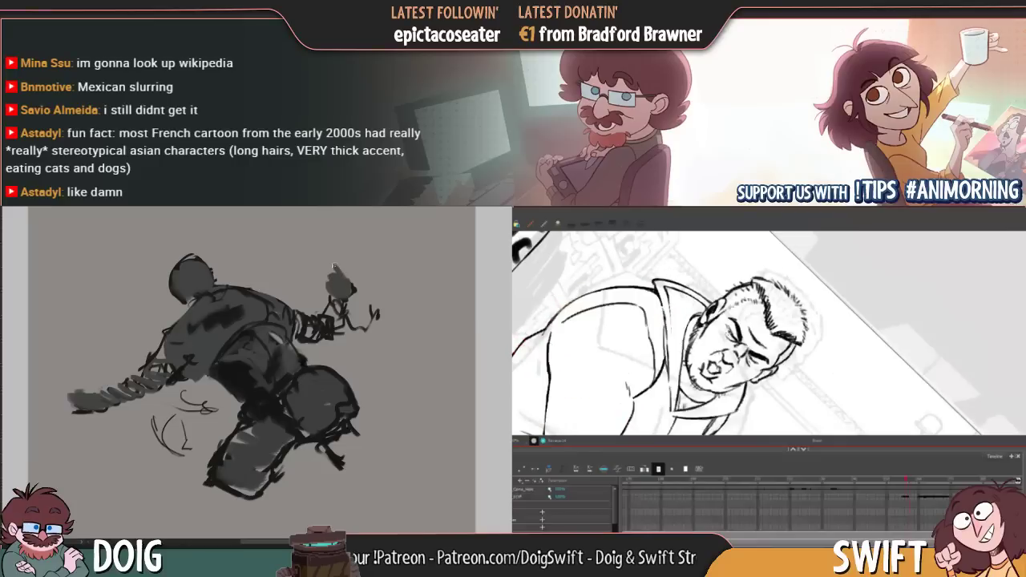
key(period)
mouse_move(336, 271)
mouse_down()
mouse_move(329, 264)
mouse_move(349, 283)
mouse_move(315, 314)
mouse_up()
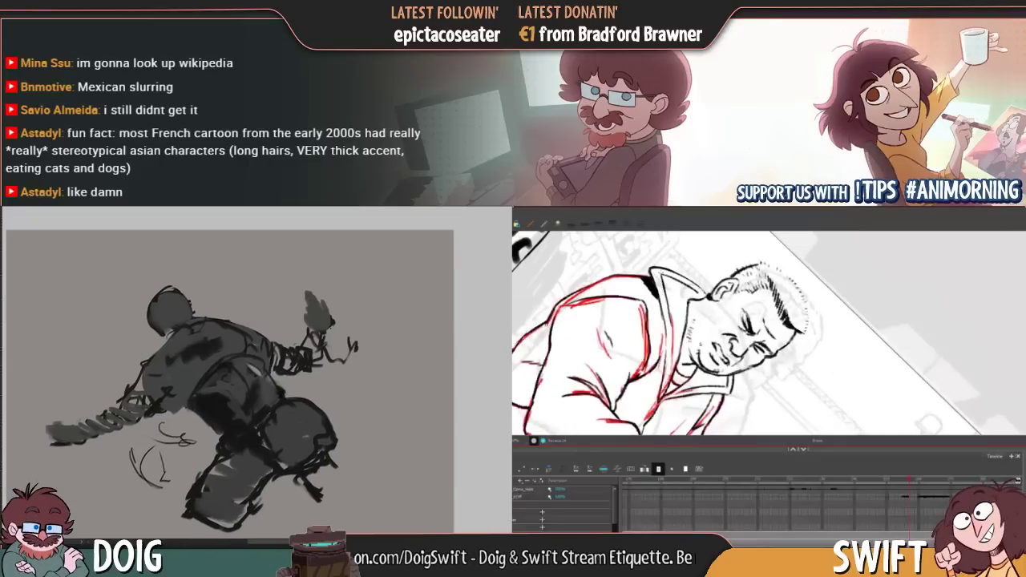
key(comma)
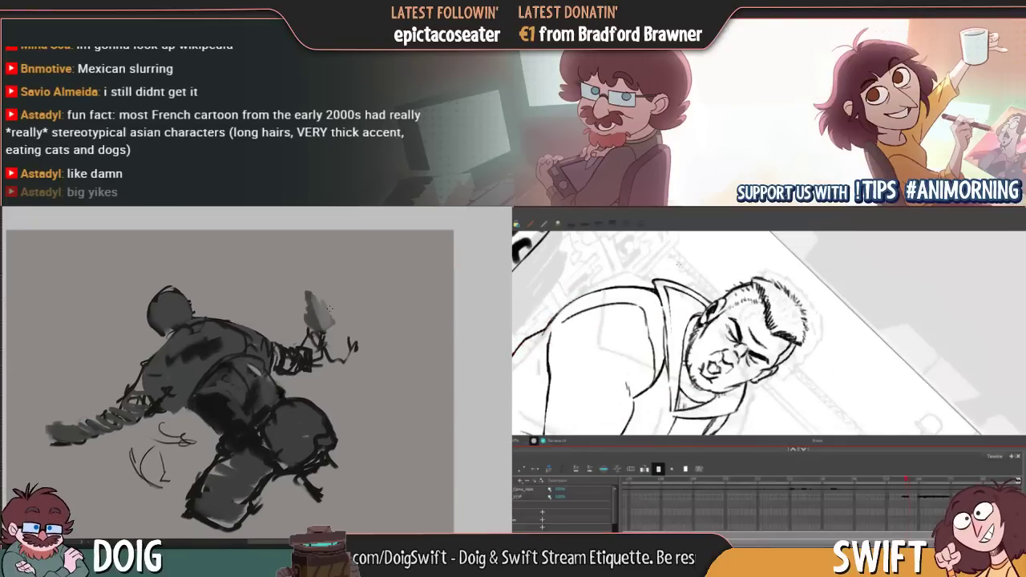
key(period)
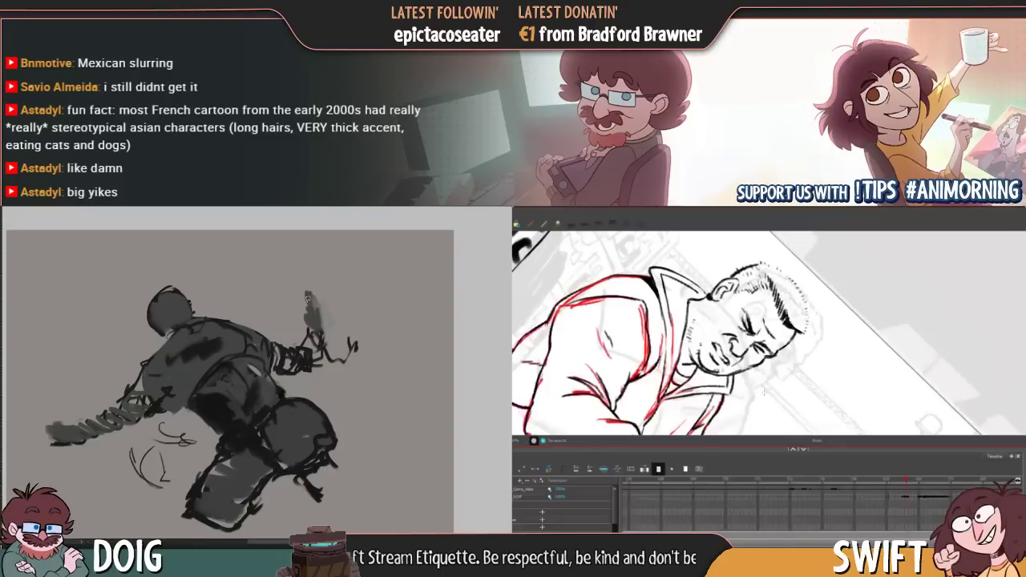
drag(764, 391, 760, 369)
key(comma)
key(period)
key(period)
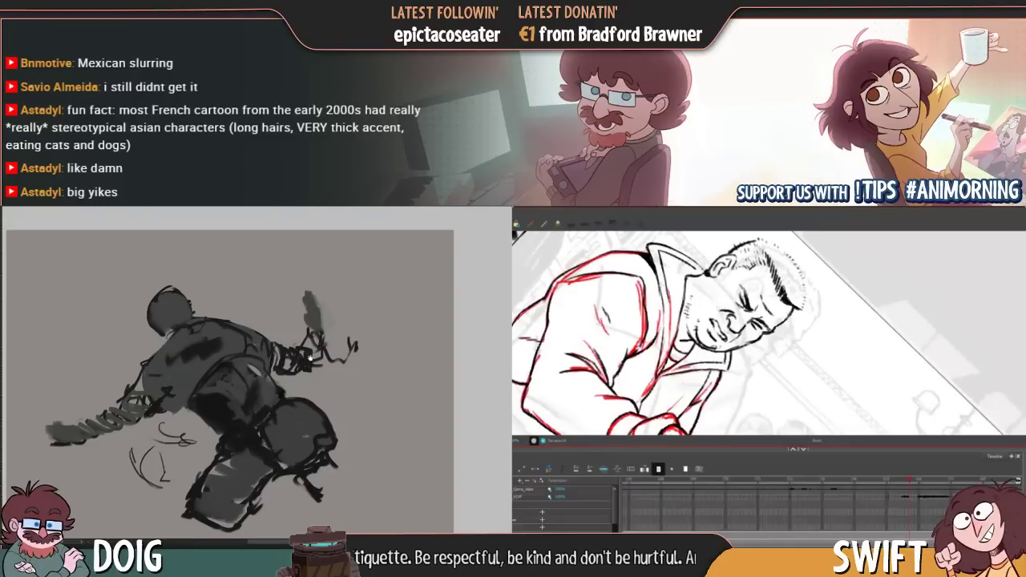
On the painting canvas, remove the loose sketch lines beside the crouching figure's raised hand using a lasso selection
mouse_move(310, 358)
mouse_down()
mouse_move(334, 314)
mouse_move(336, 383)
mouse_move(370, 302)
mouse_move(366, 320)
mouse_move(340, 337)
mouse_move(345, 302)
mouse_up()
key(Delete)
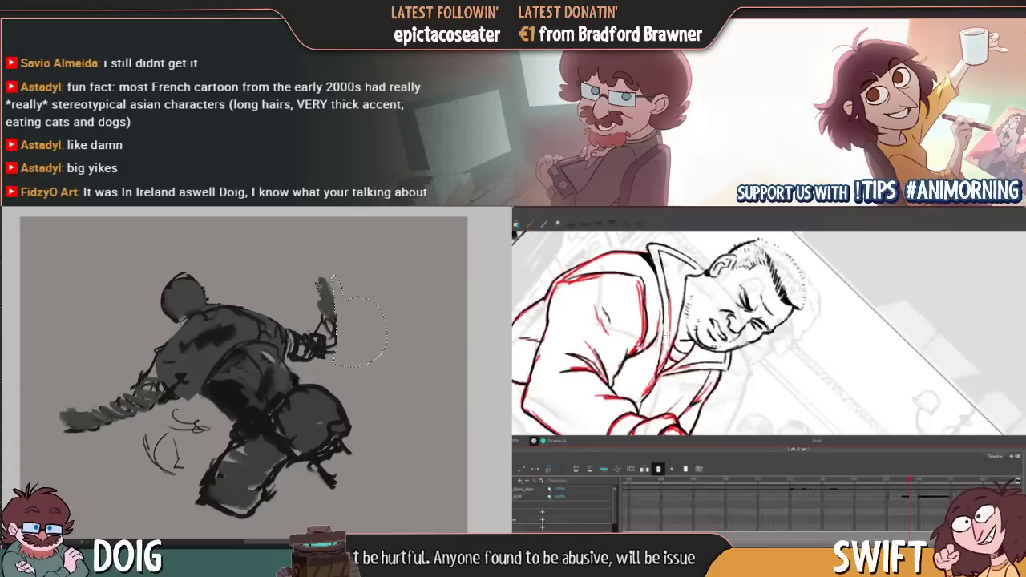
key(ctrl+d)
mouse_move(307, 317)
mouse_down()
mouse_move(318, 318)
mouse_move(305, 314)
mouse_up()
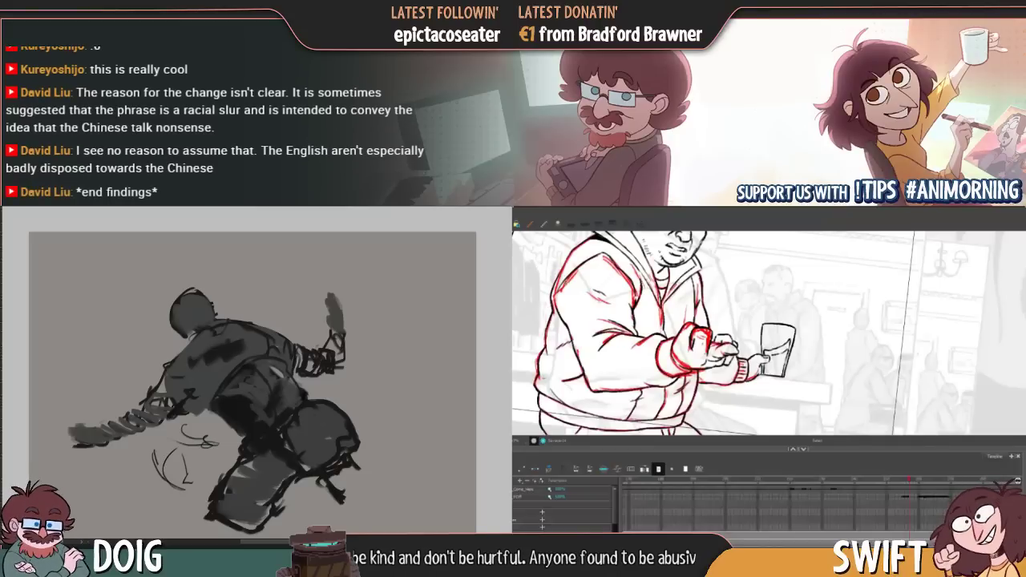
In the animation drawing, clear the red rough lines from the man's jacket, sleeve and hand, keeping only the dark line art
drag(566, 285, 587, 281)
click(715, 282)
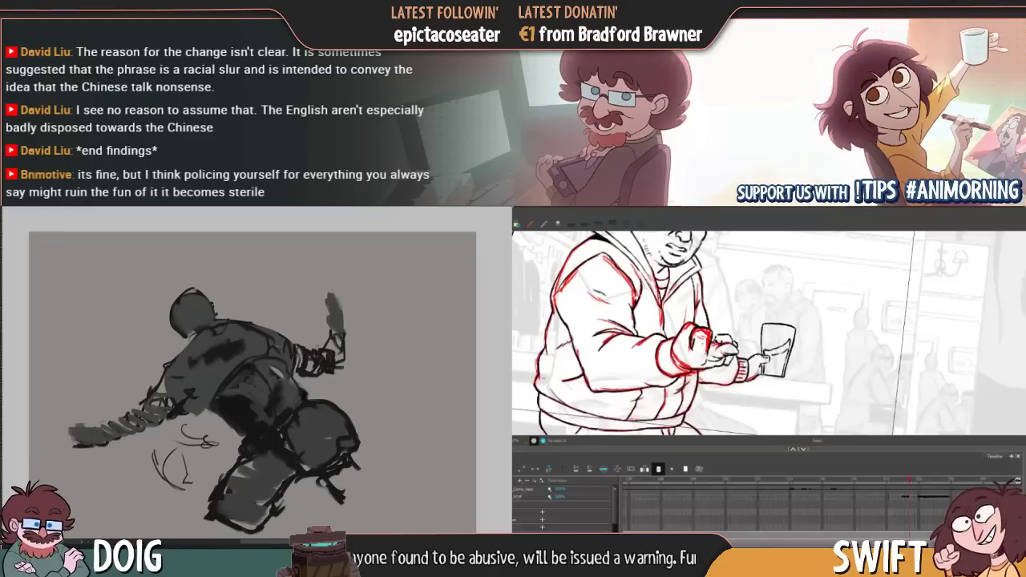
key(ctrl+a)
key(Escape)
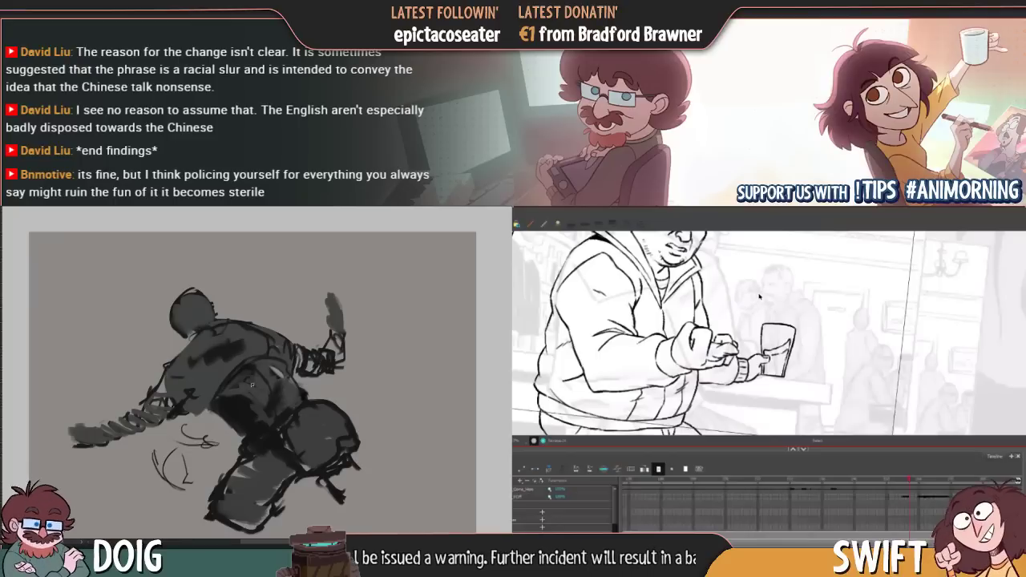
Paint the crouching figure's waist and lower back with dark tones sampled from the figure
alt+click(260, 417)
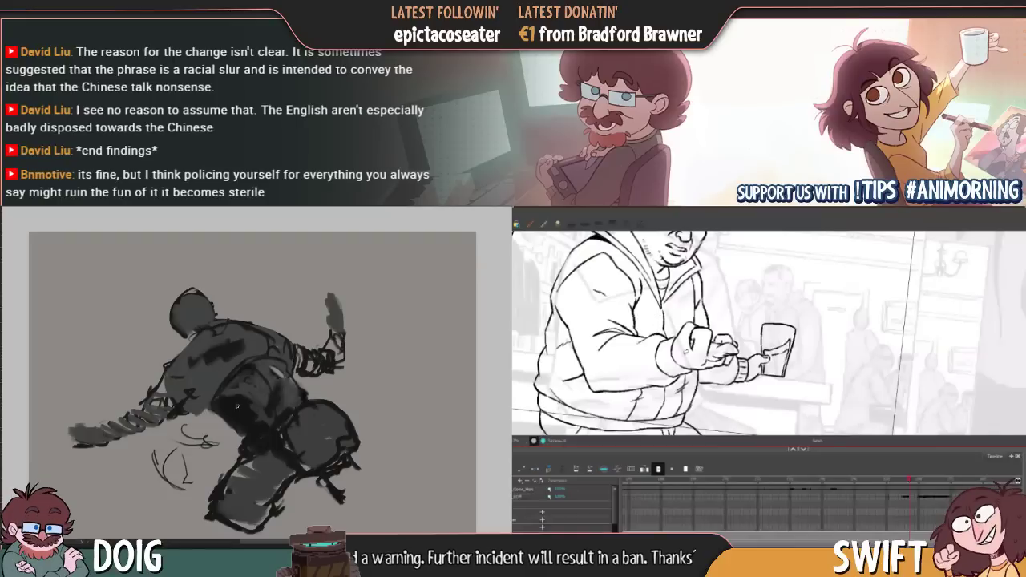
key(ctrl+alt)
mouse_move(710, 383)
mouse_down()
mouse_move(729, 383)
mouse_move(718, 385)
mouse_up()
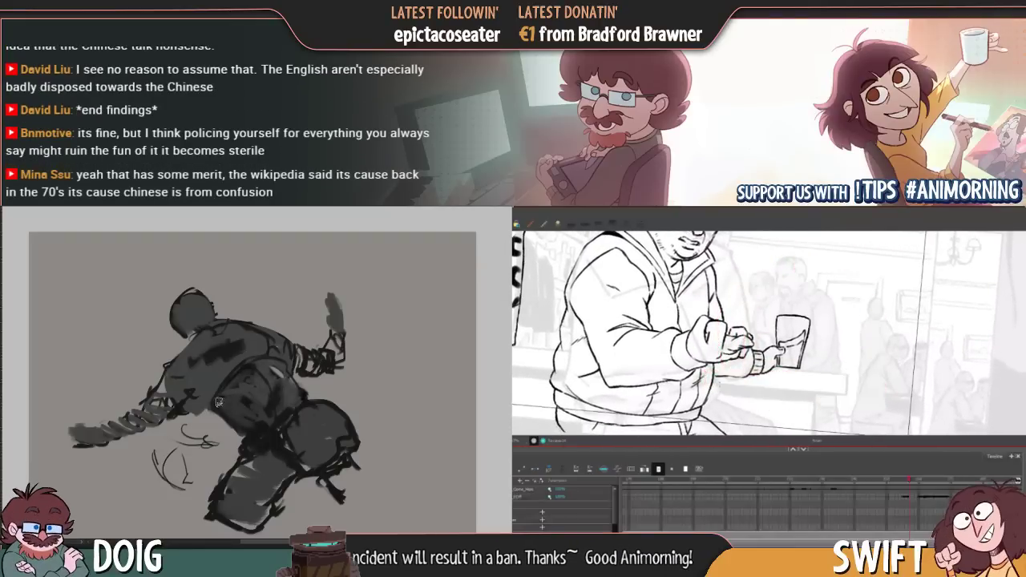
alt+click(266, 432)
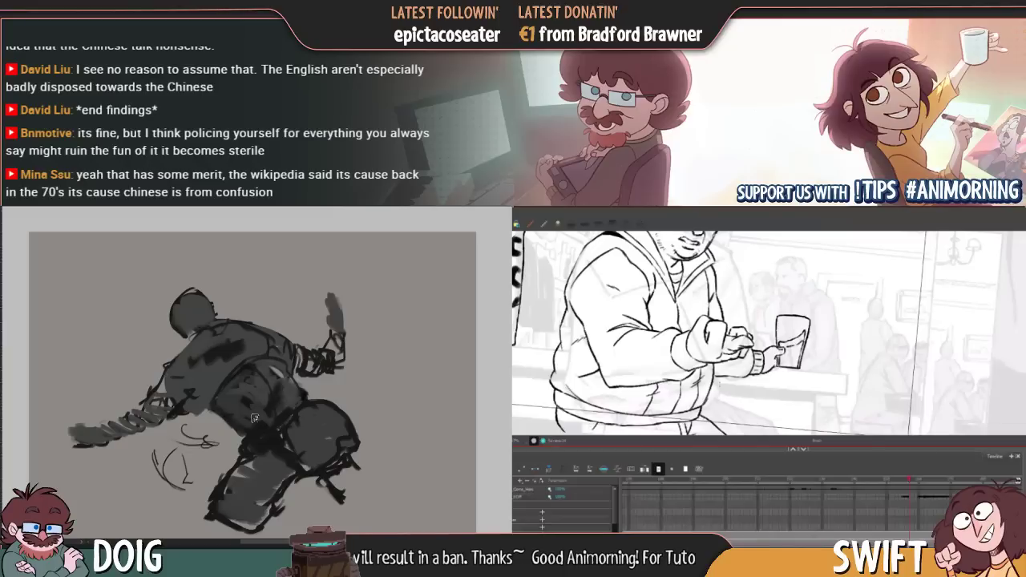
drag(253, 417, 223, 412)
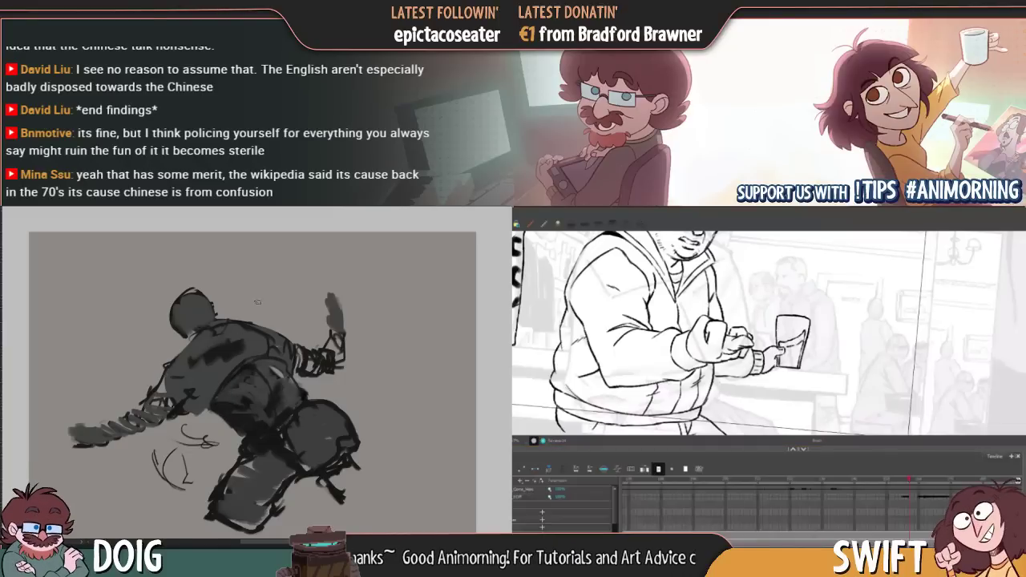
Delete the loose curved sketch lines below the crouching figure's torso using a lasso selection
drag(217, 368, 231, 397)
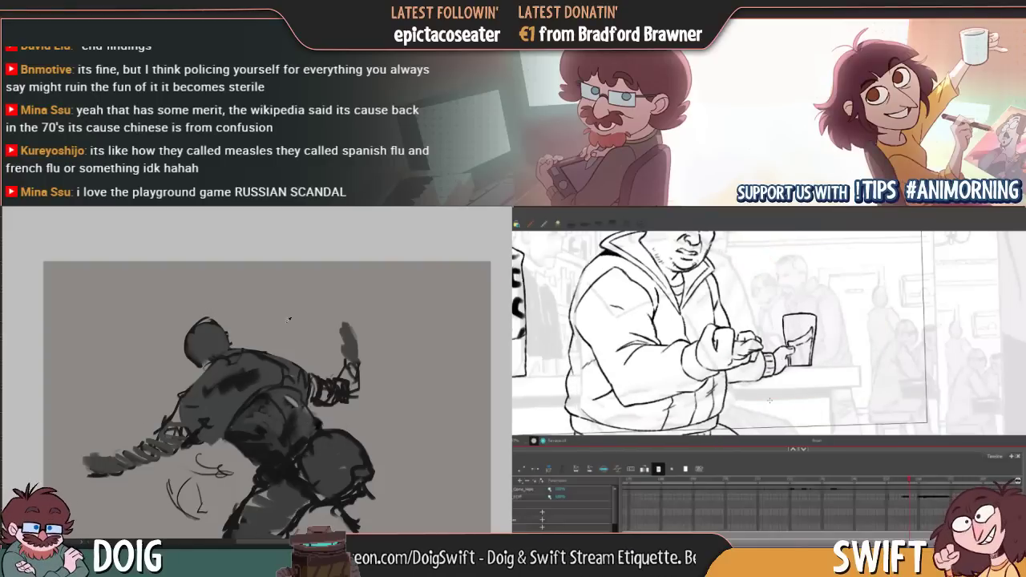
drag(272, 362, 245, 255)
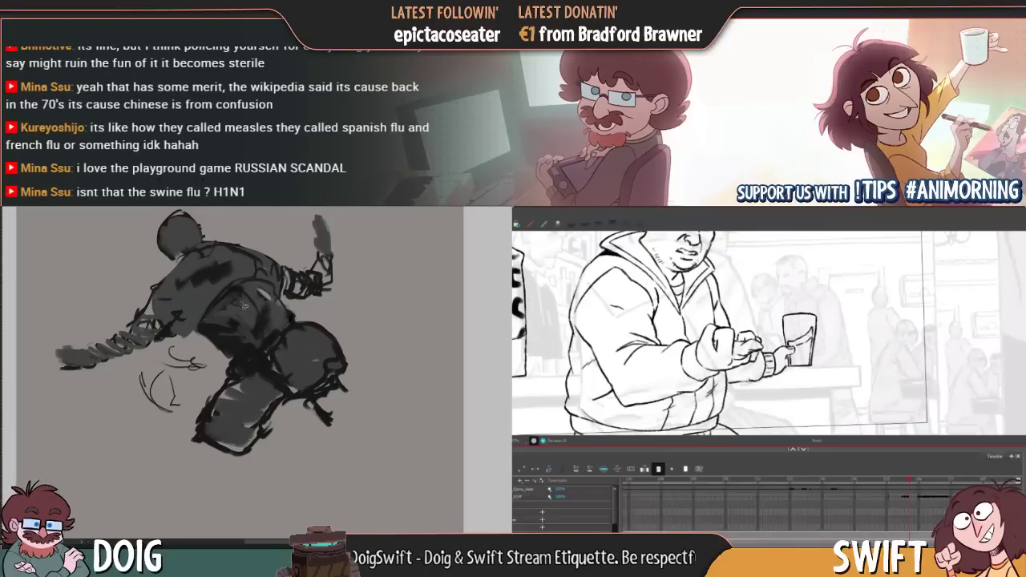
mouse_move(219, 352)
mouse_down()
mouse_move(122, 413)
mouse_move(219, 386)
mouse_move(286, 430)
mouse_move(274, 452)
mouse_up()
key(Delete)
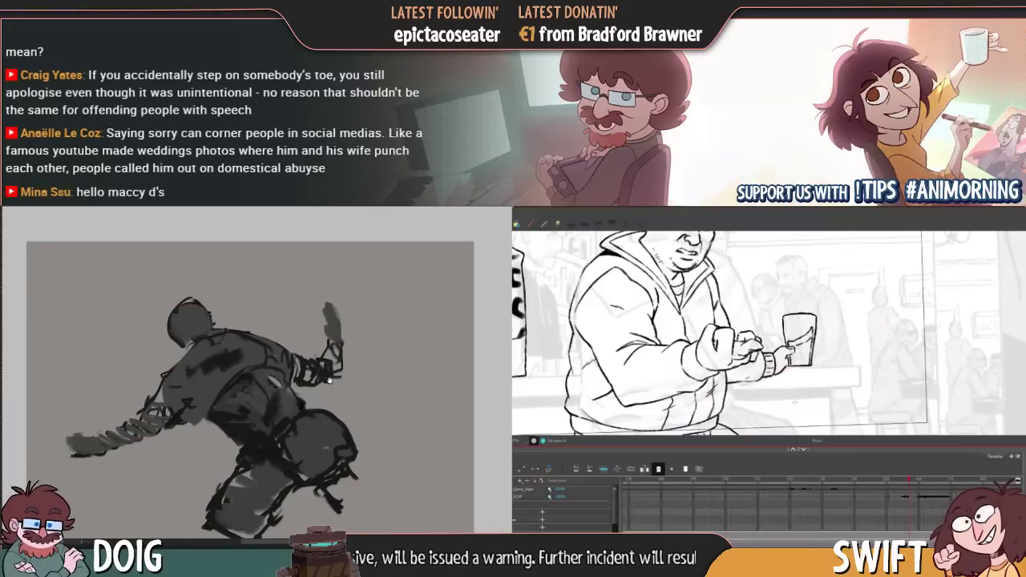
Fill in the crouching figure's raised forearm in near-black and paint the hand light grey with a darker grey outer edge
drag(329, 381, 327, 366)
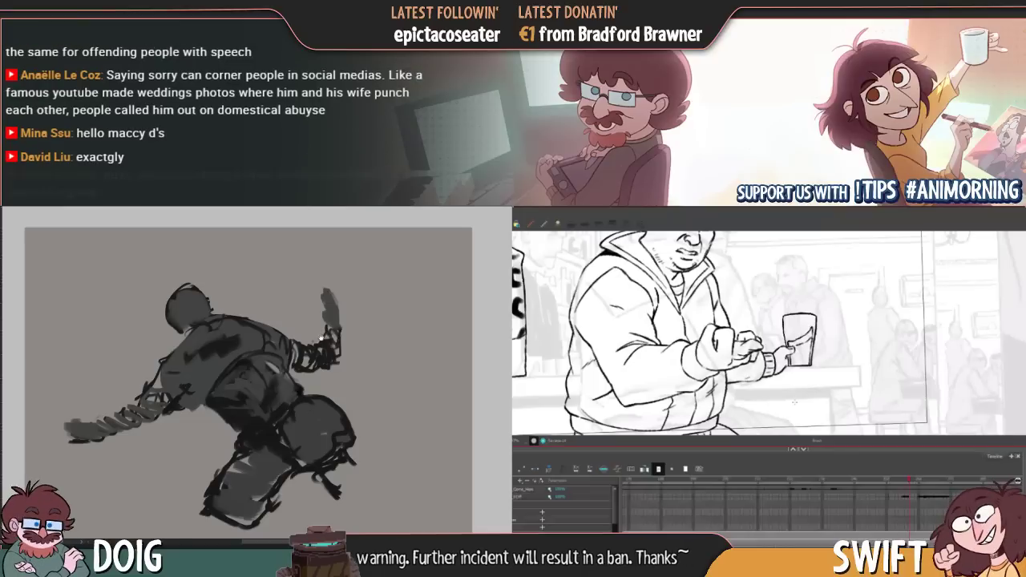
drag(320, 337, 314, 327)
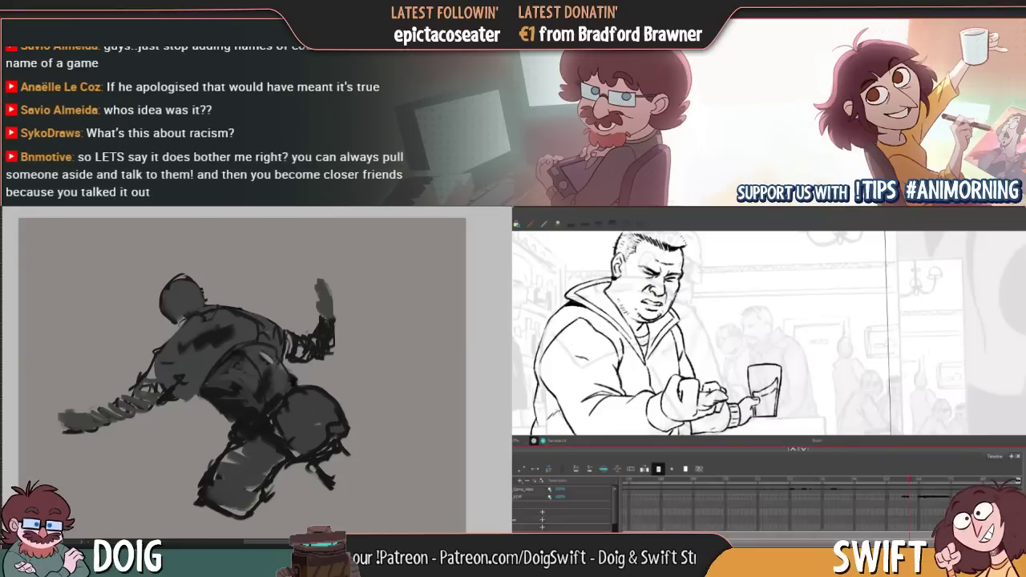
scroll(275, 362, up, 2)
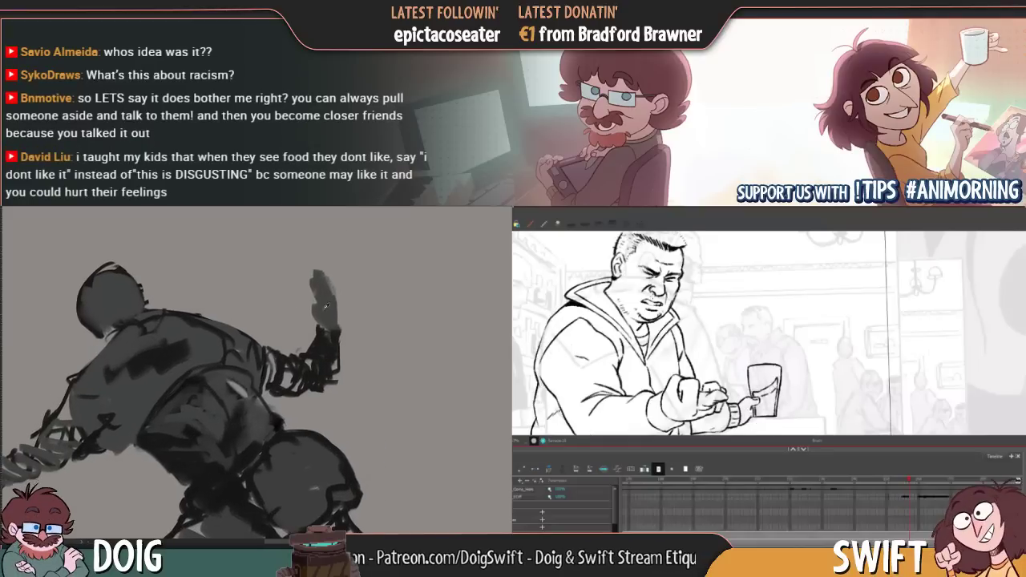
mouse_move(319, 314)
mouse_down()
mouse_move(317, 280)
mouse_move(332, 330)
mouse_up()
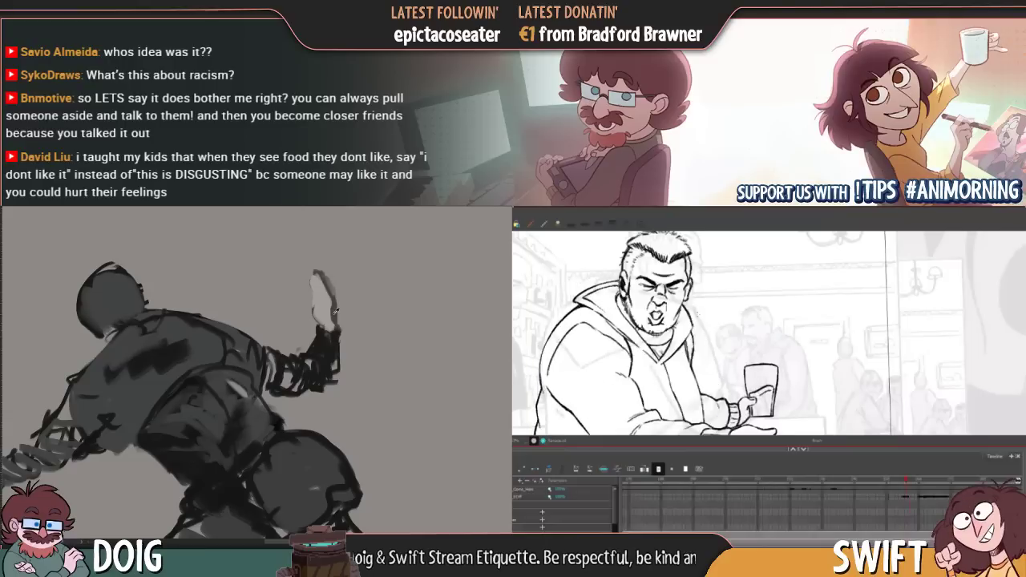
mouse_move(326, 295)
mouse_down()
mouse_move(332, 328)
mouse_move(333, 308)
mouse_up()
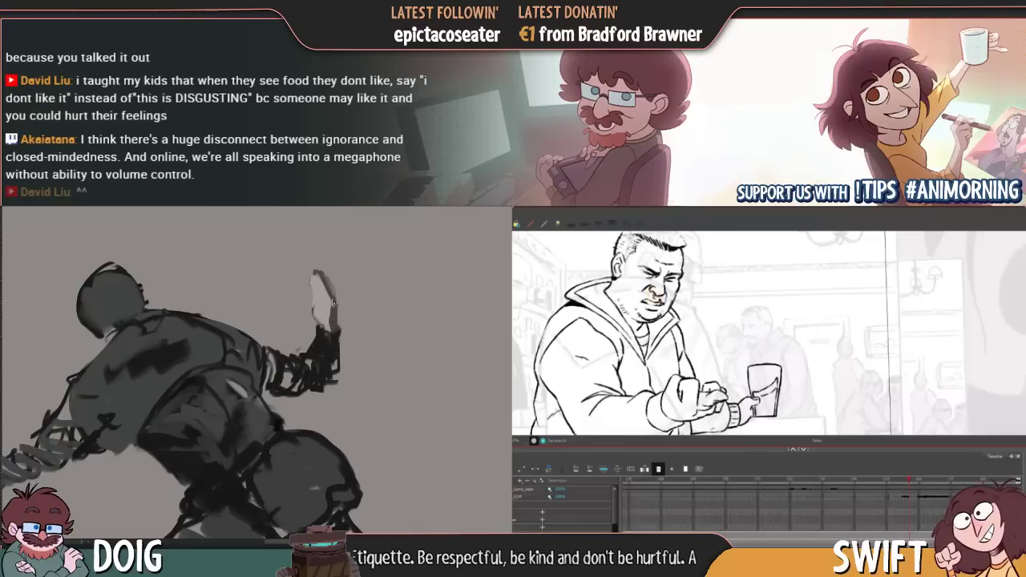
alt+click(332, 302)
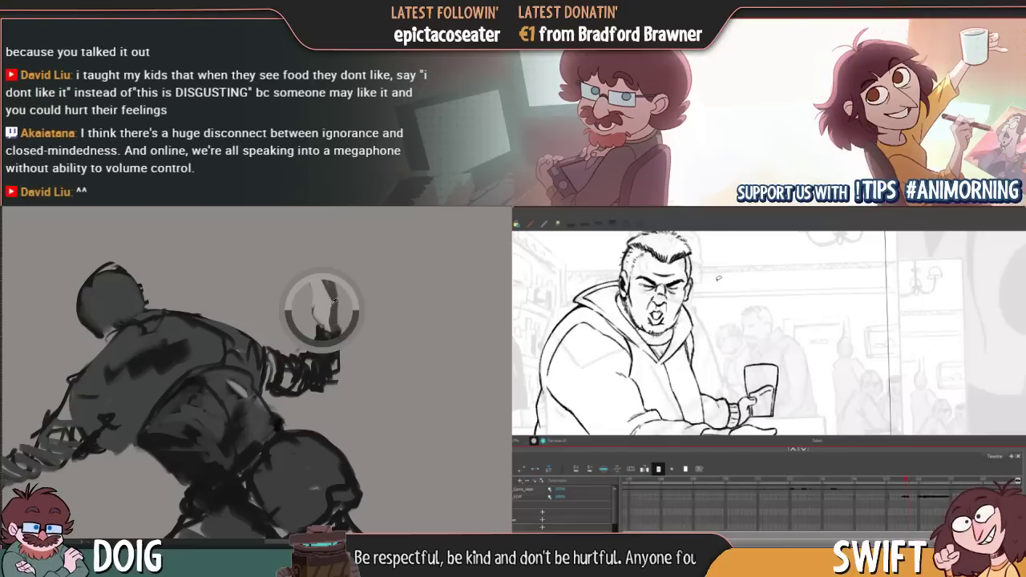
drag(325, 280, 327, 291)
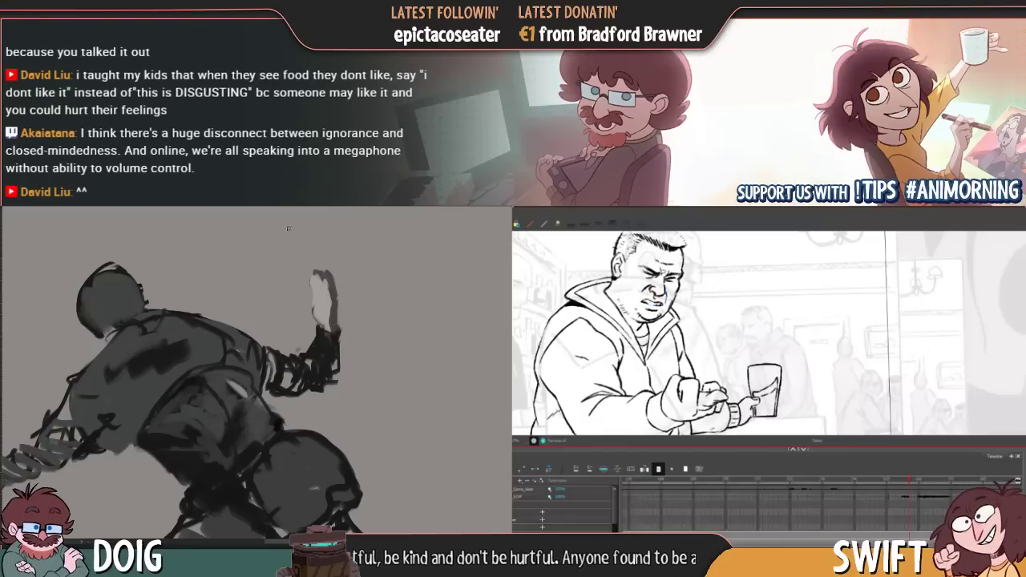
scroll(323, 273, up, 1)
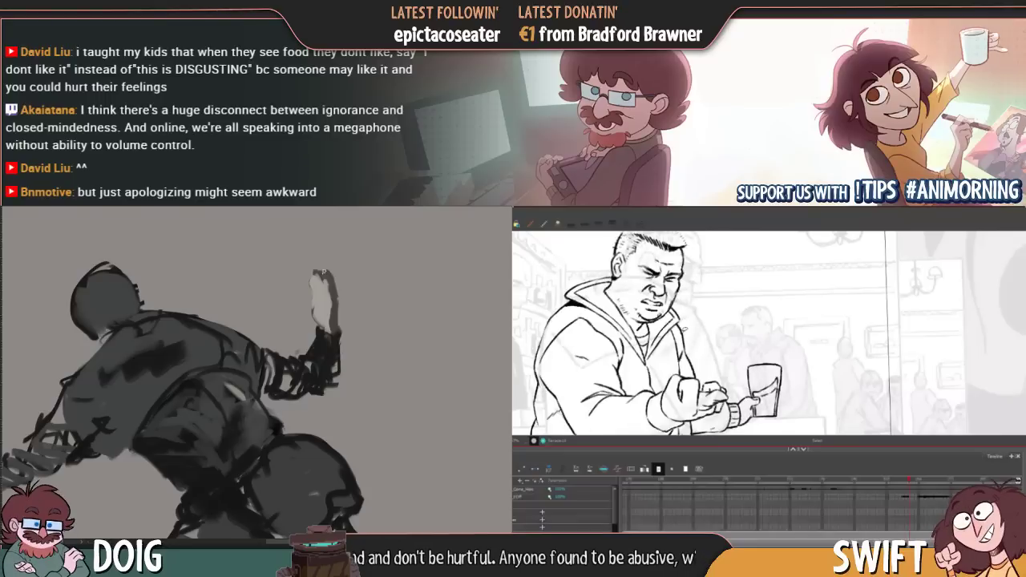
Refine the raised hand's outer edge using a lasso selection and paint the fingers and a dark crease on the palm
mouse_move(309, 266)
mouse_down()
mouse_move(295, 304)
mouse_move(318, 367)
mouse_move(327, 360)
mouse_move(302, 293)
mouse_up()
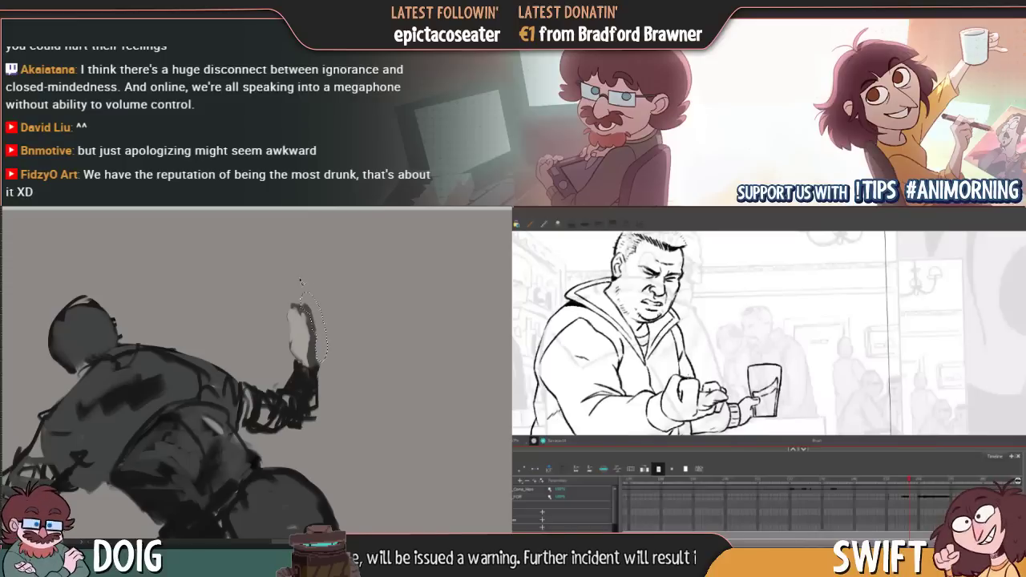
key(ctrl+d)
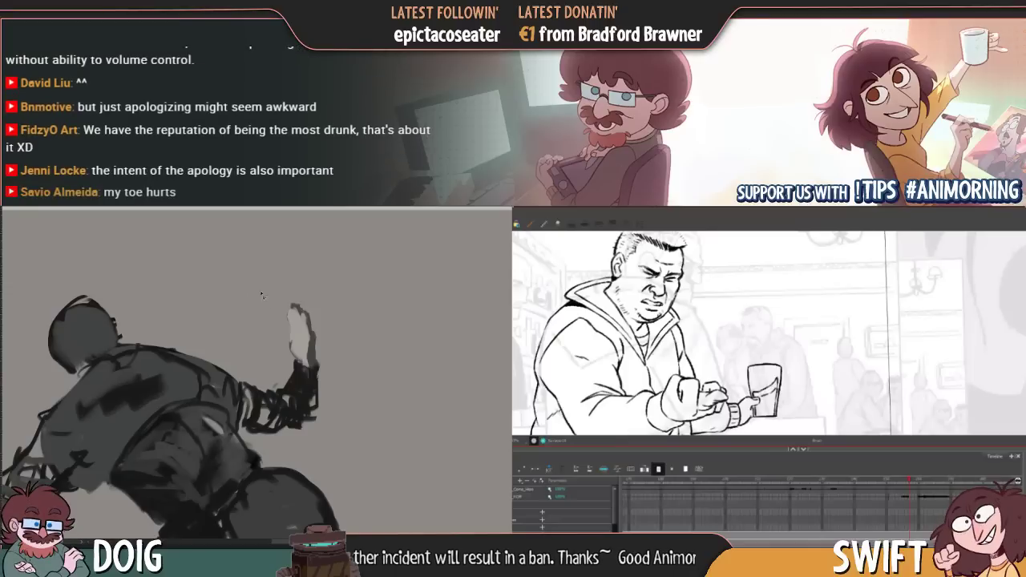
mouse_move(272, 334)
mouse_down()
mouse_move(222, 358)
mouse_move(234, 352)
mouse_up()
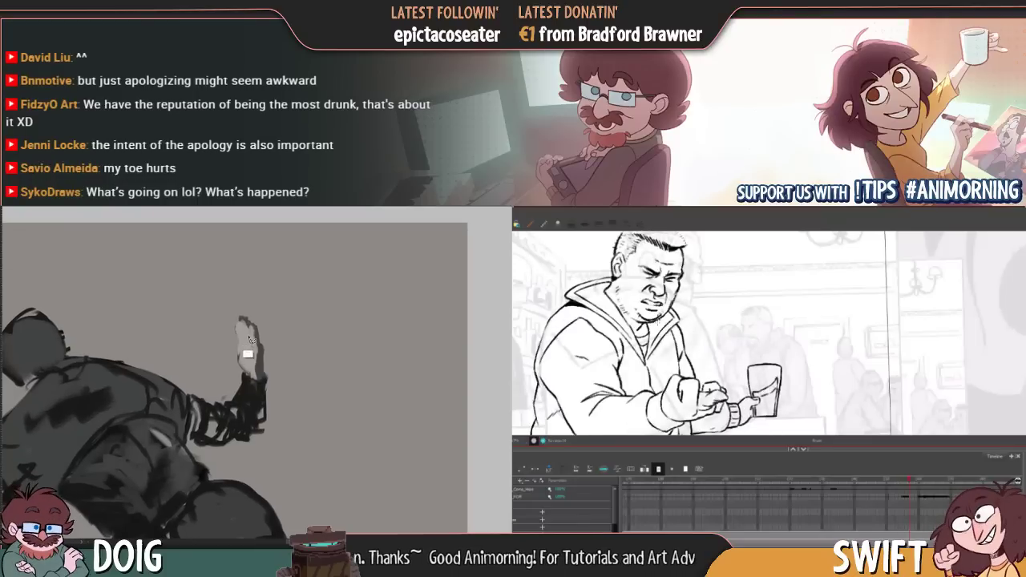
drag(247, 358, 248, 330)
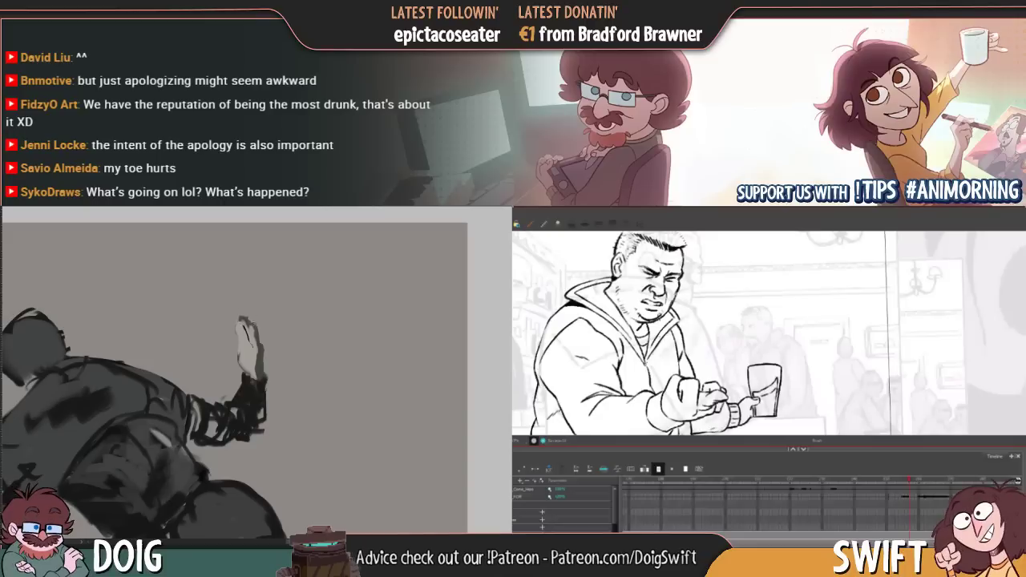
mouse_move(248, 338)
mouse_down()
mouse_move(253, 317)
mouse_move(280, 339)
mouse_up()
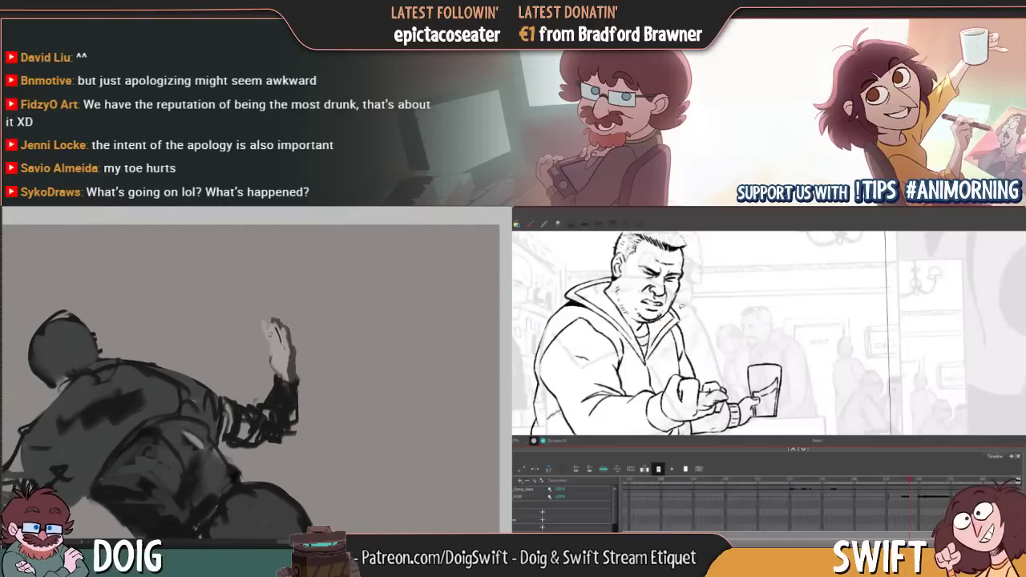
Paint broad mid-grey strokes over the crouching figure's back and down across its waist
mouse_move(273, 360)
mouse_down()
mouse_move(259, 313)
mouse_move(255, 359)
mouse_move(256, 343)
mouse_move(240, 350)
mouse_move(462, 300)
mouse_up()
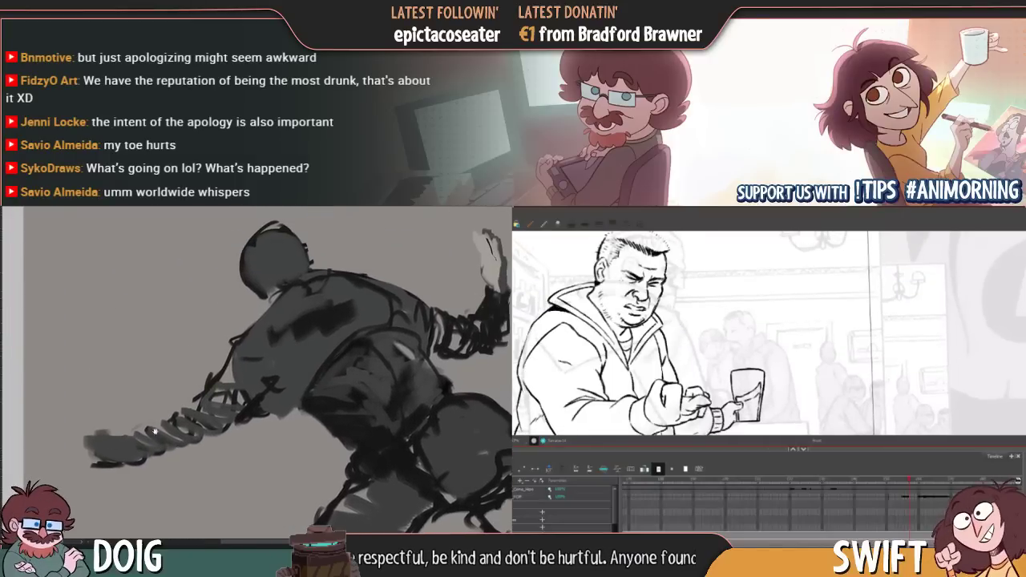
drag(155, 431, 155, 403)
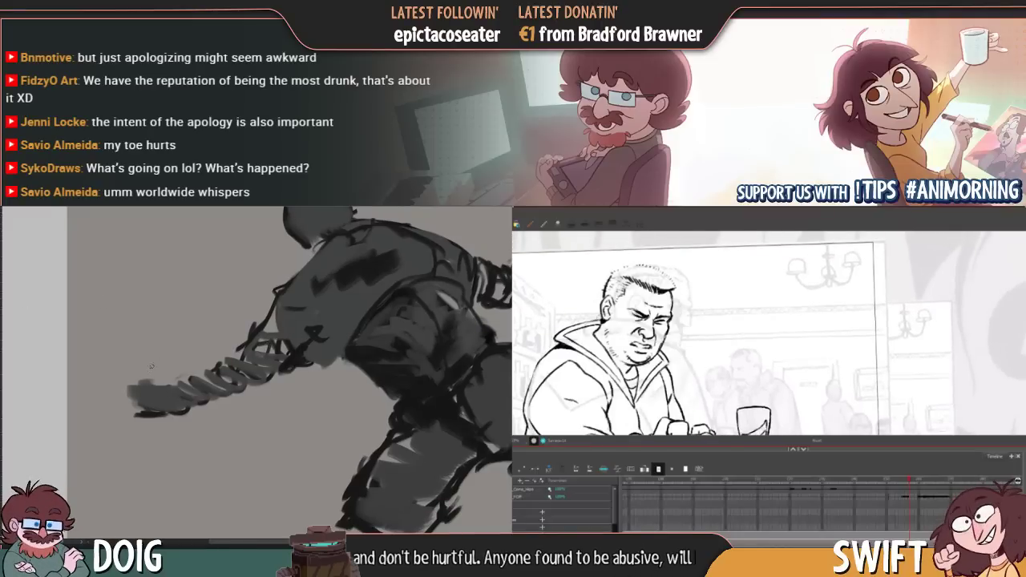
drag(168, 409, 247, 370)
key(ctrl+minus)
key(ctrl+plus)
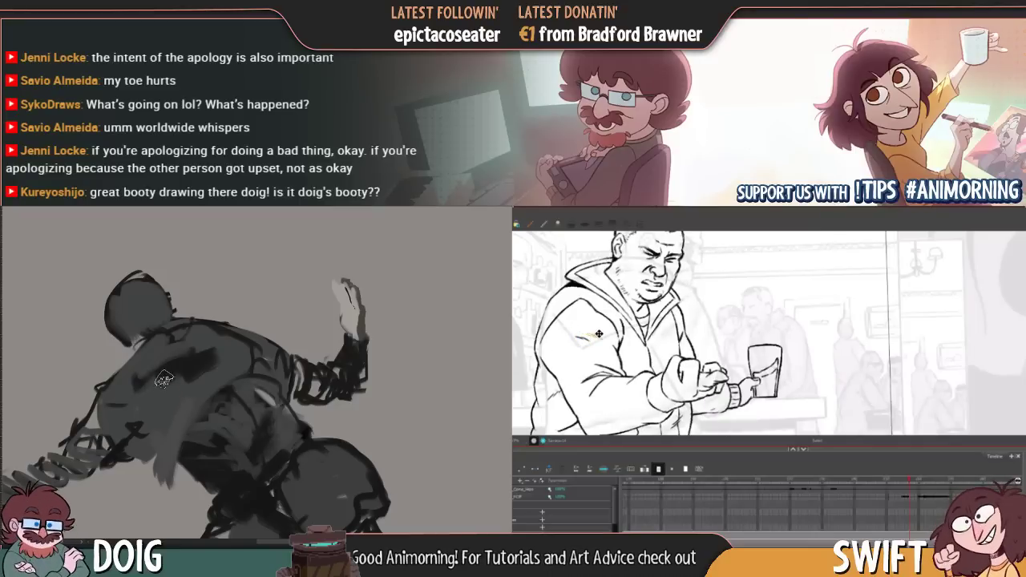
Adjust the small crease line on the jacket's shoulder, and scale the crouching figure down and reposition it on the canvas
drag(589, 331, 604, 338)
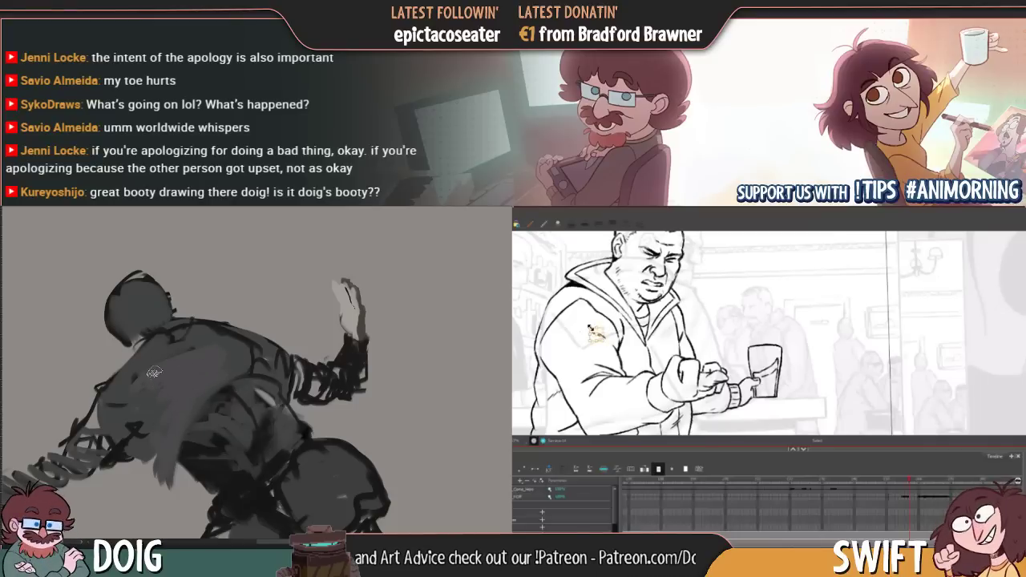
key(ctrl+minus)
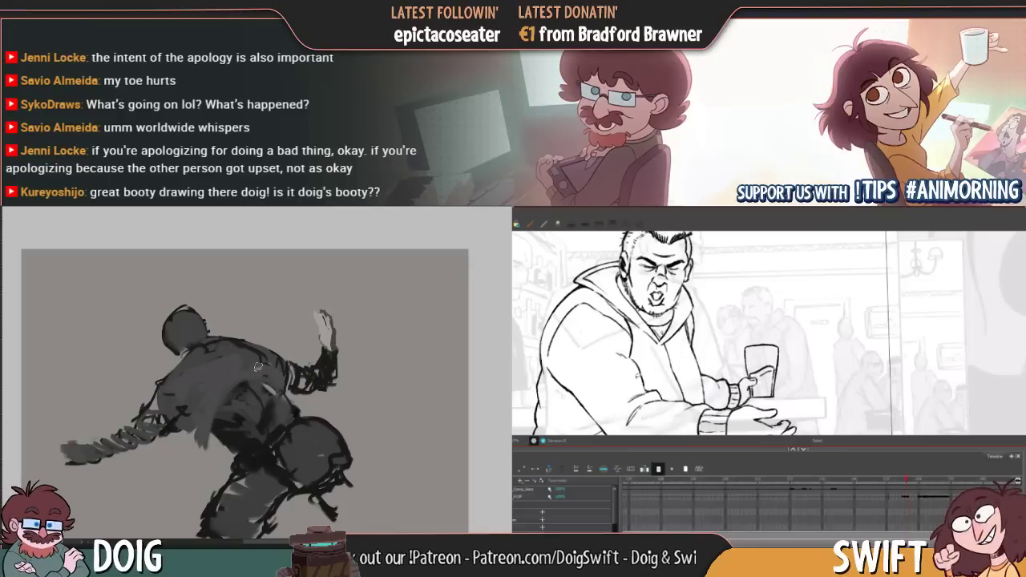
key(ctrl+minus)
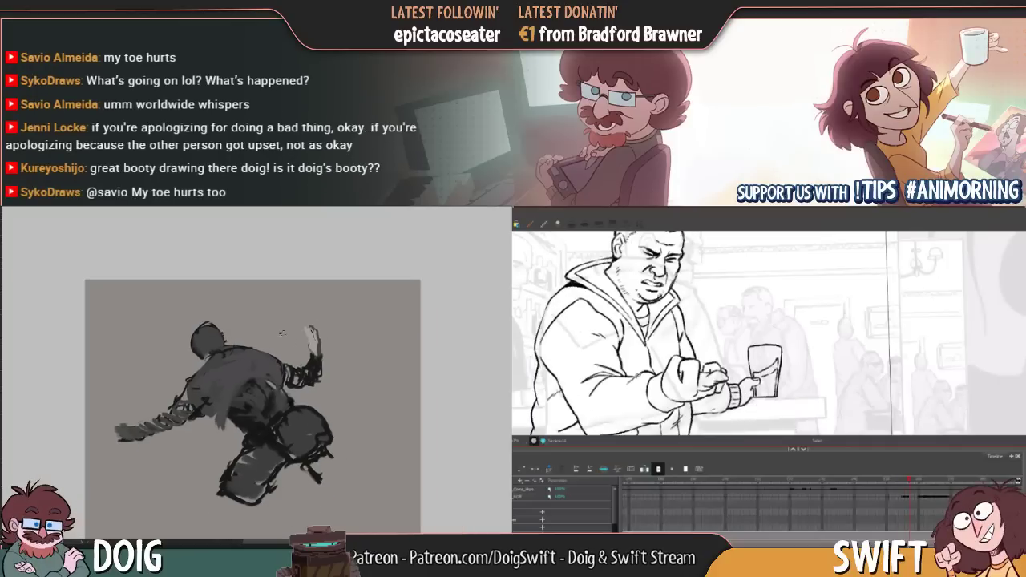
key(ctrl+t)
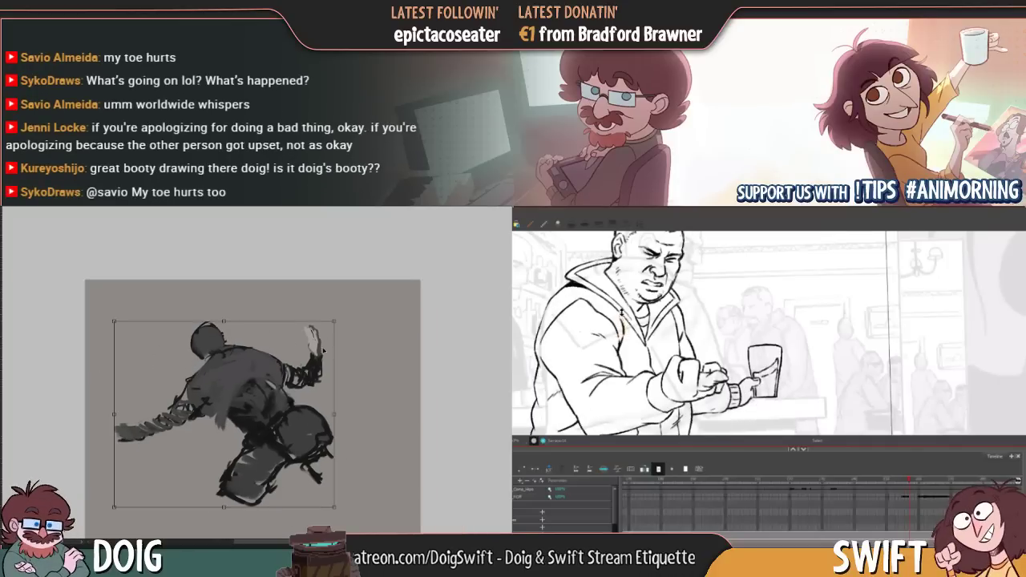
drag(334, 321, 302, 344)
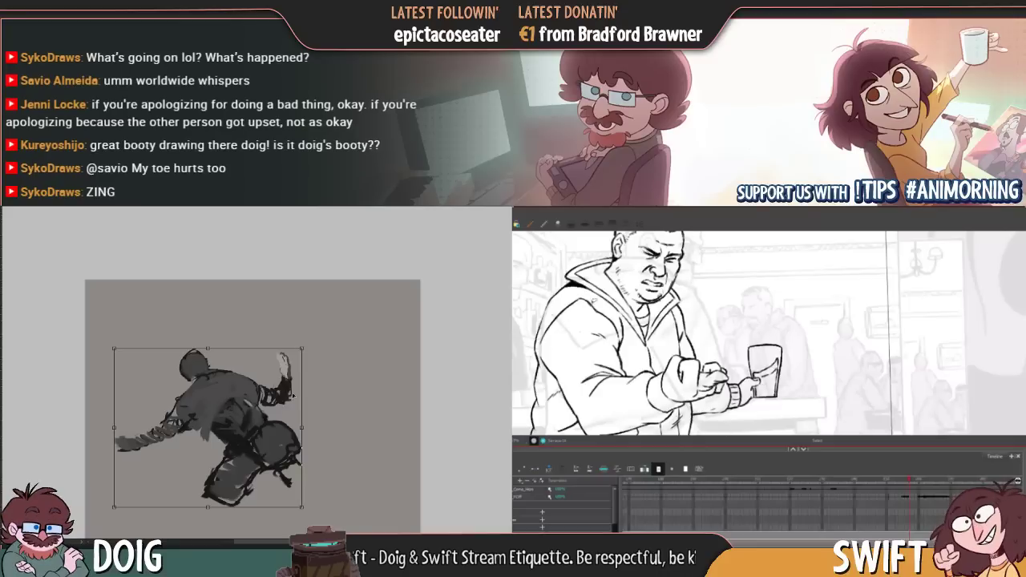
drag(264, 424, 272, 357)
key(Return)
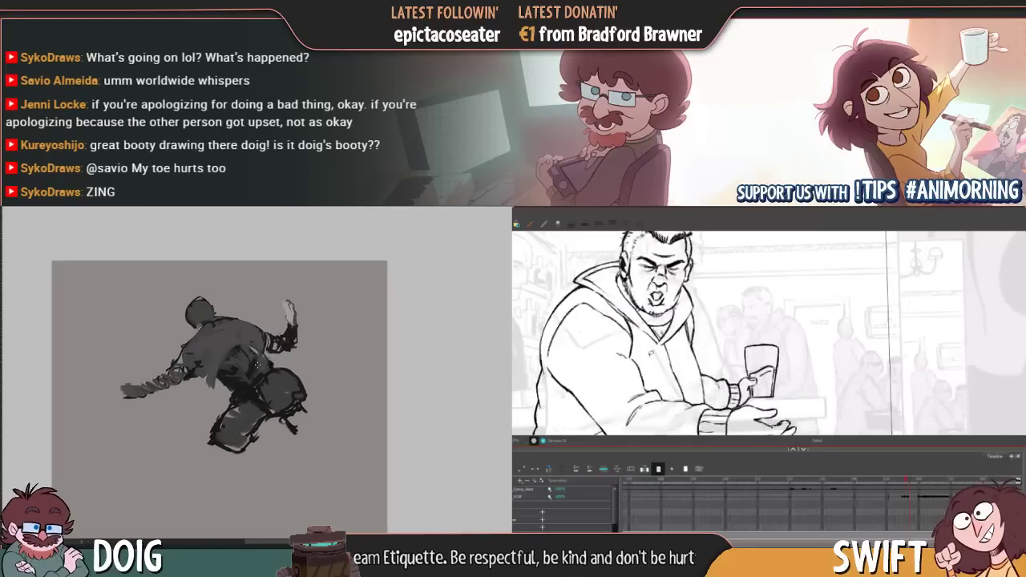
key(ctrl+plus)
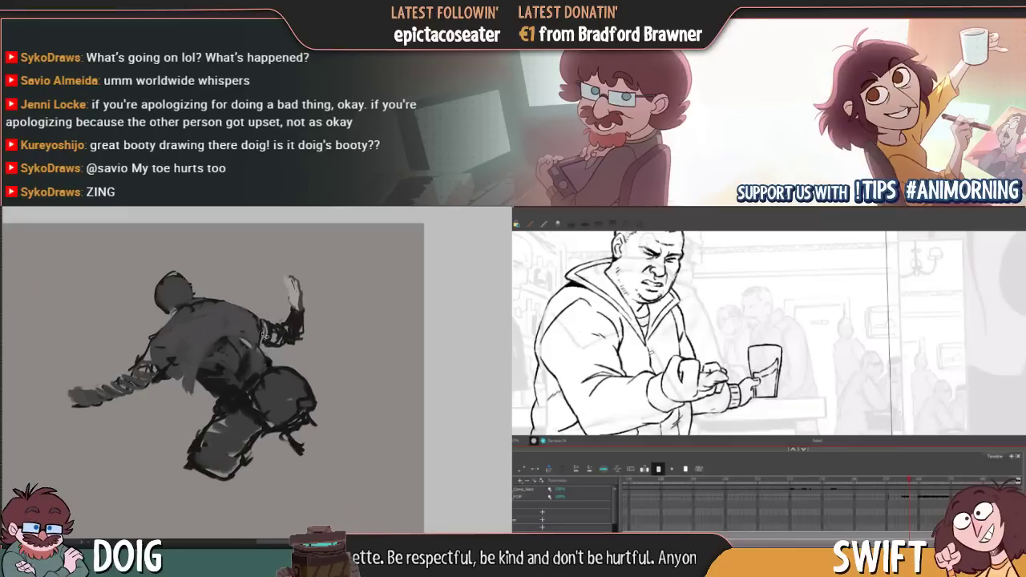
mouse_move(255, 349)
mouse_down()
mouse_move(263, 381)
mouse_move(272, 353)
mouse_up()
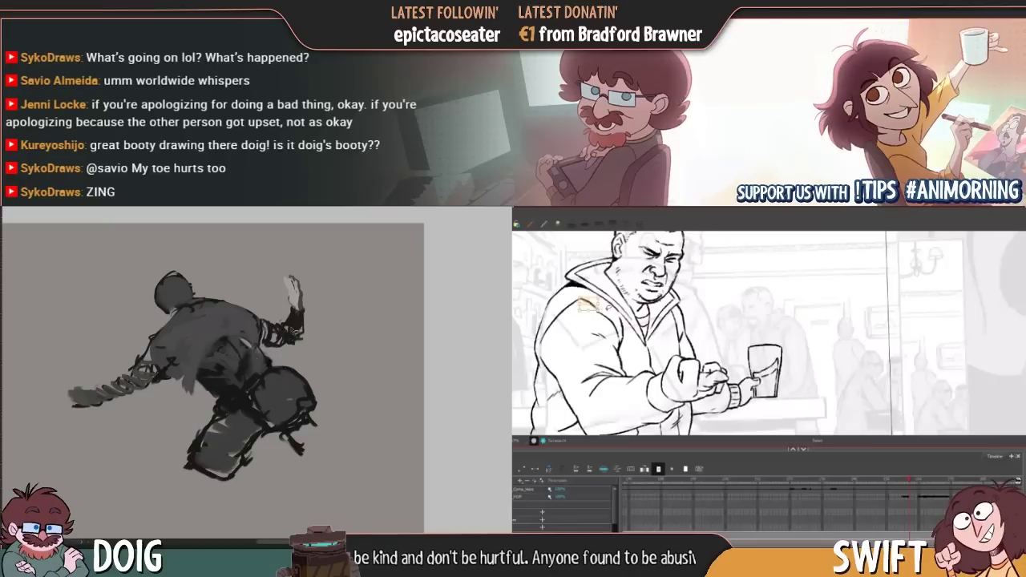
scroll(292, 321, up, 1)
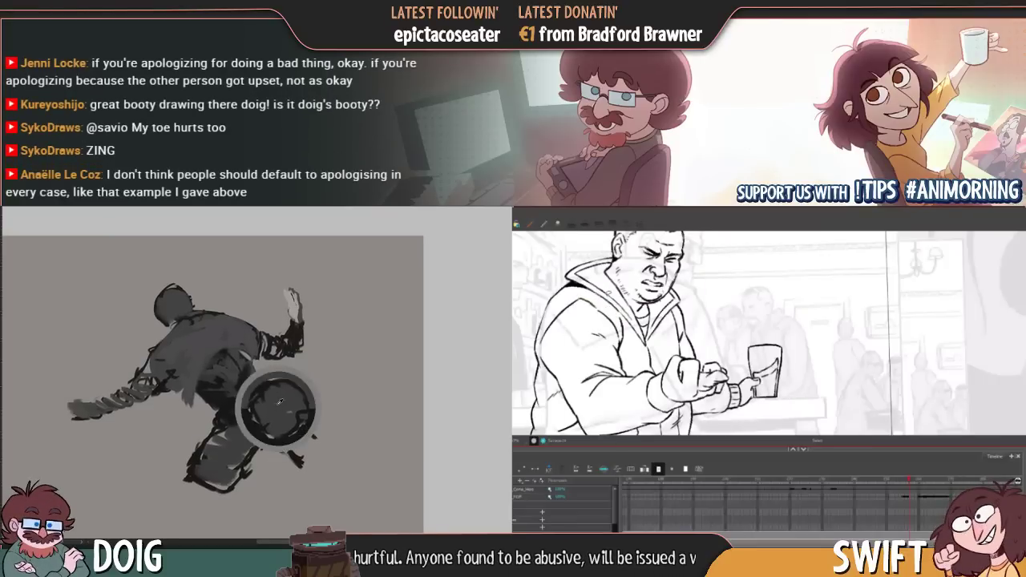
drag(252, 408, 263, 363)
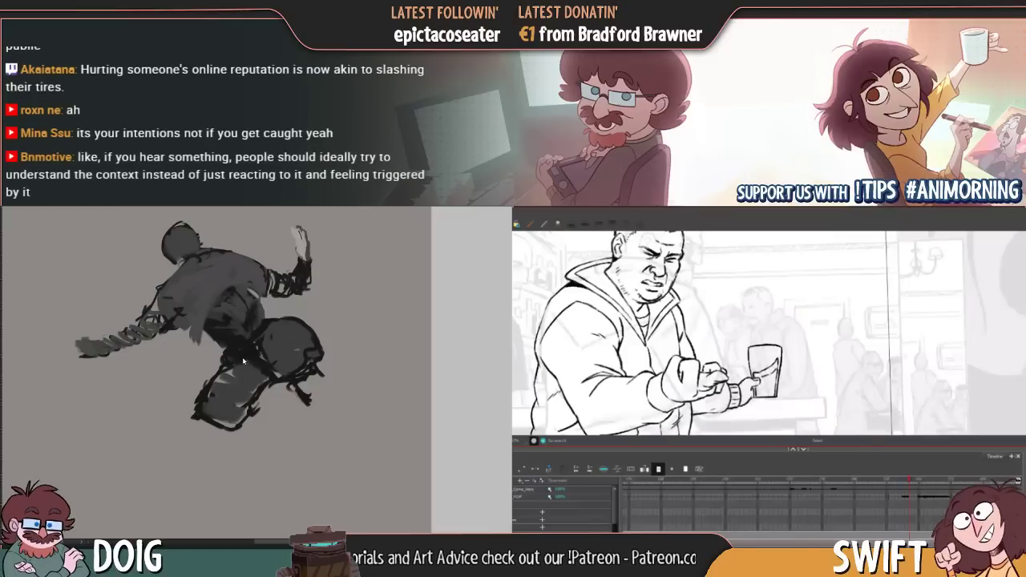
drag(258, 356, 234, 367)
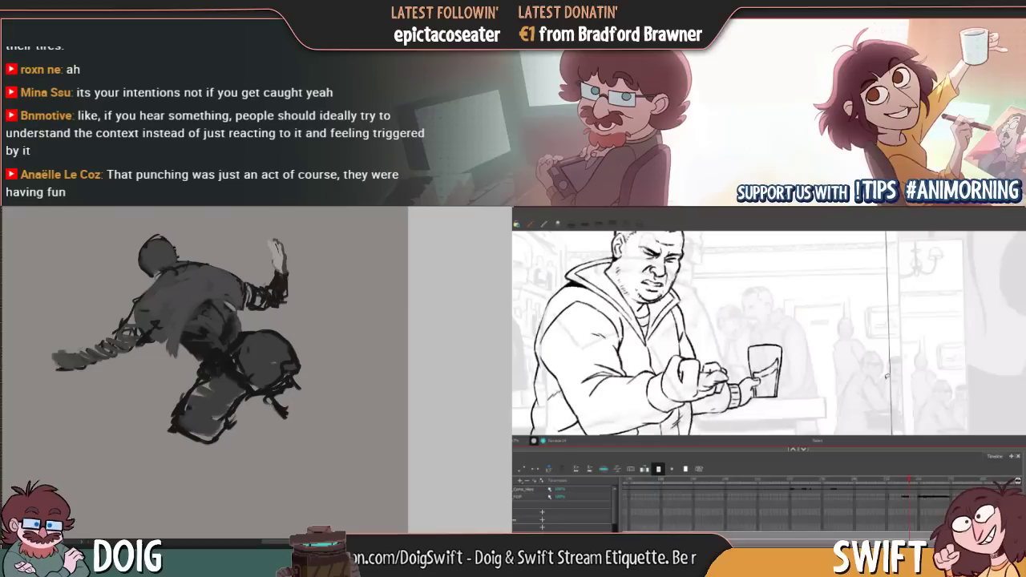
Delete the stray part of the jacket's front edge line beside the sleeve of the arm holding the glass
key(space)
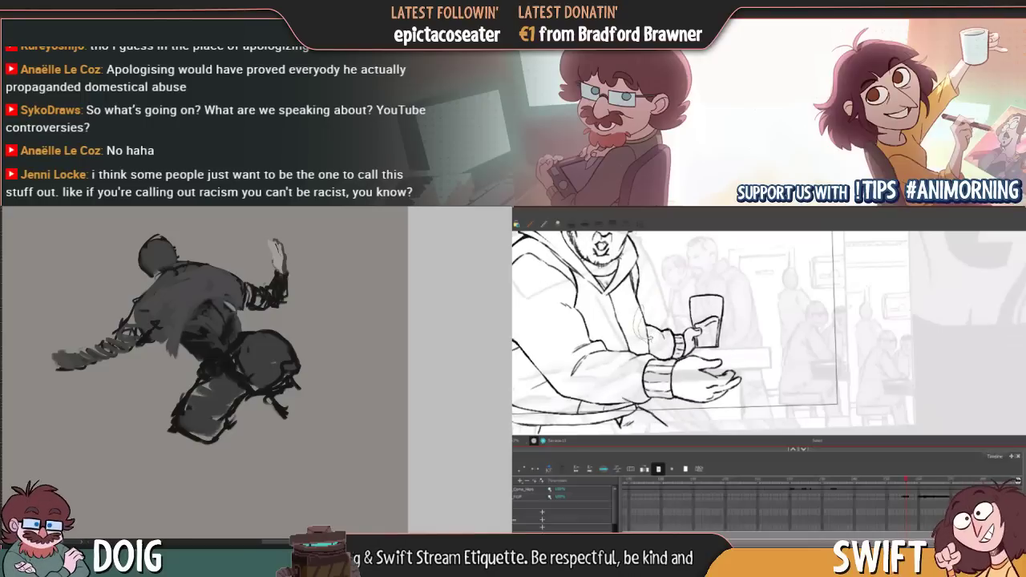
click(650, 344)
drag(652, 353, 650, 356)
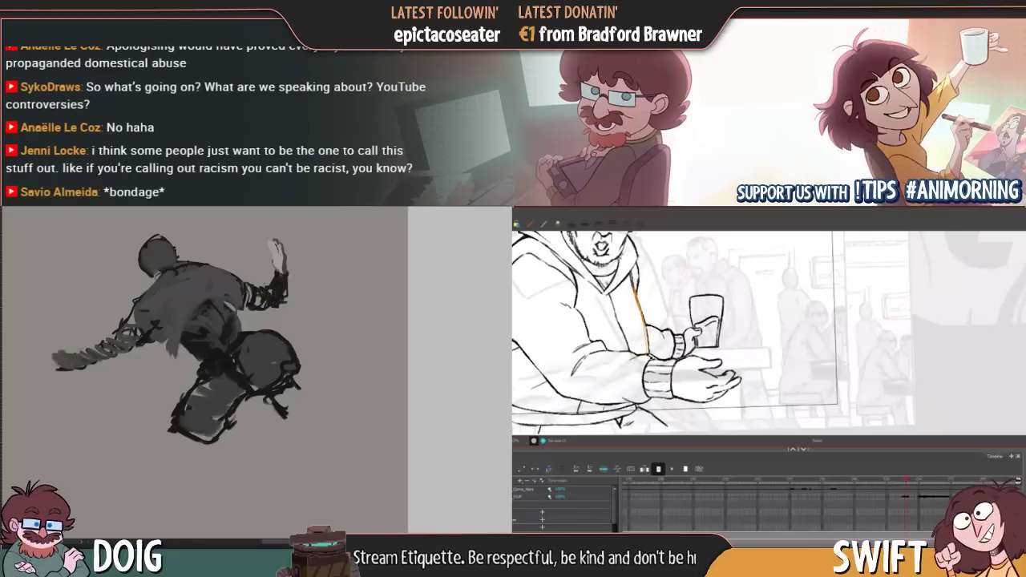
key(Delete)
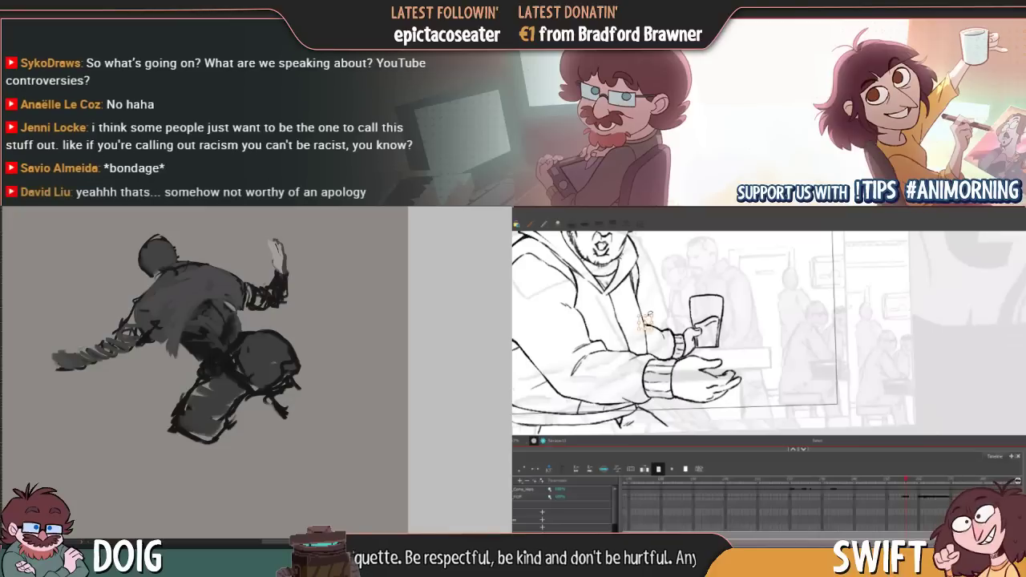
click(646, 317)
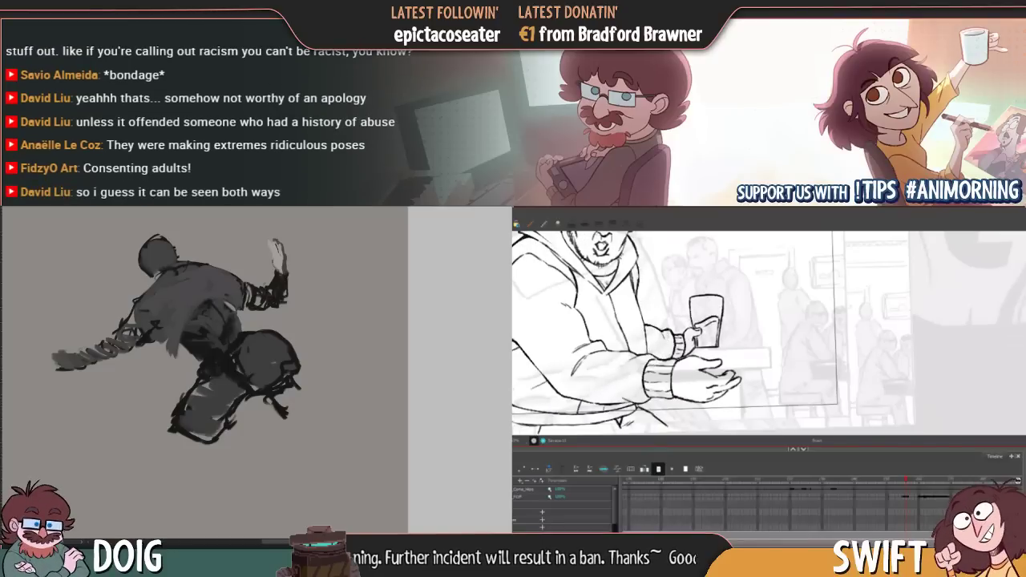
Flip back and forth between neighbouring frames to check the jacket and outstretched arm line work
key(period)
key(comma)
key(period)
key(comma)
key(period)
key(comma)
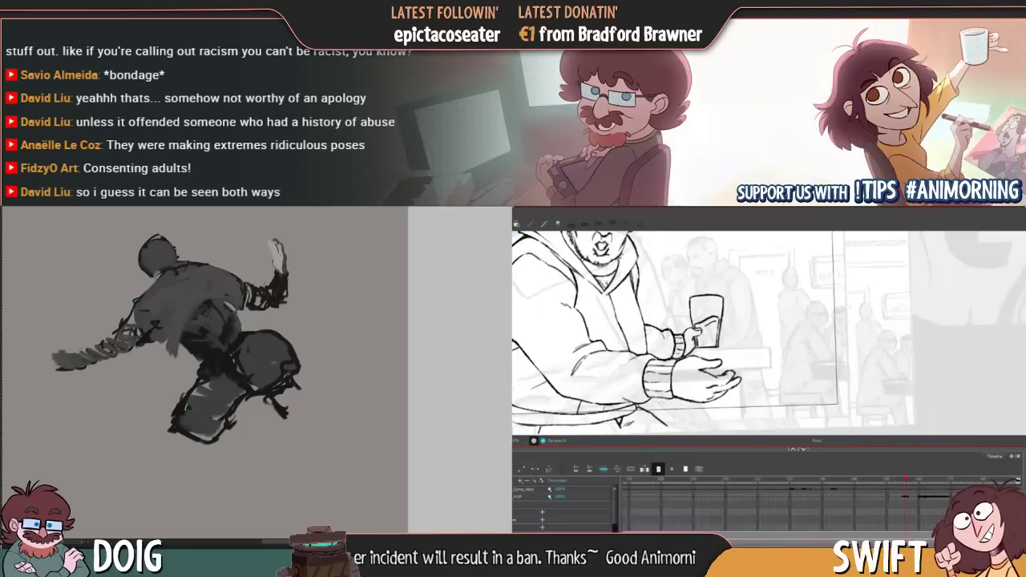
key(period)
key(comma)
key(period)
key(comma)
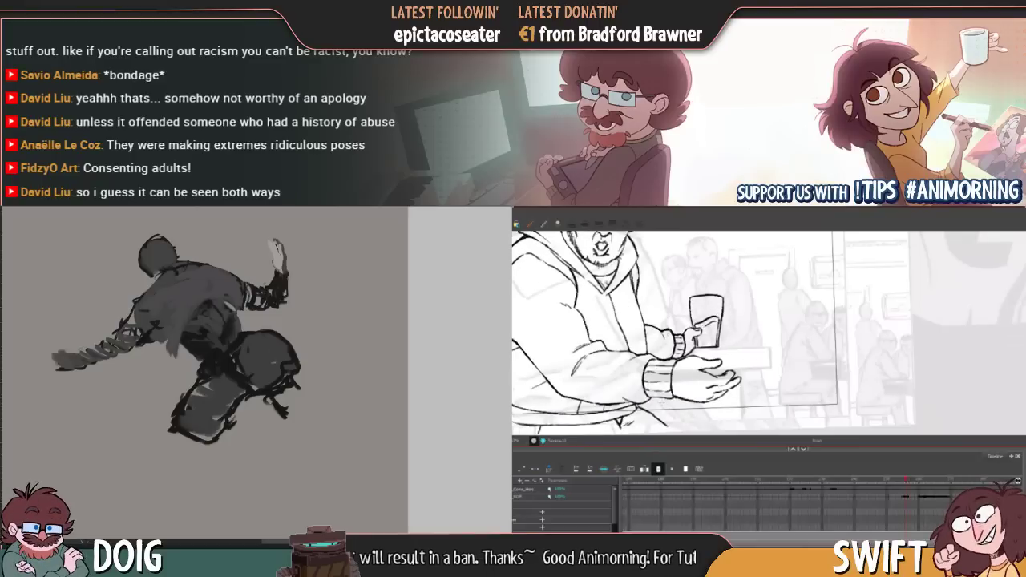
key(Return)
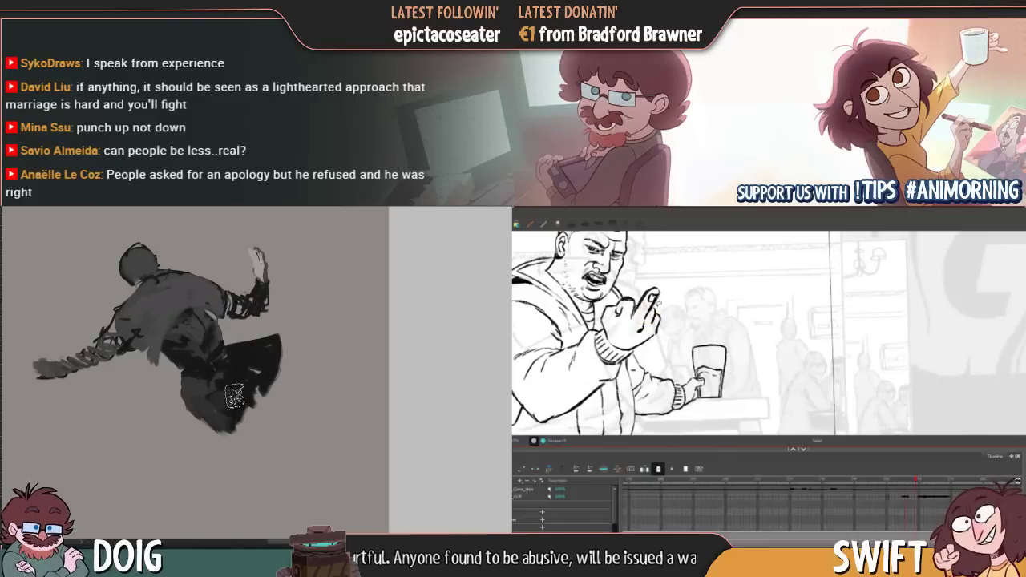
Repaint the crouching figure's legs as one dark grey shape with a lighter waist band, and trim the thigh's upper edge using a lasso selection
mouse_move(207, 405)
mouse_down()
mouse_move(250, 393)
mouse_move(254, 375)
mouse_move(238, 374)
mouse_move(263, 355)
mouse_move(241, 353)
mouse_move(232, 422)
mouse_move(269, 369)
mouse_move(267, 332)
mouse_move(269, 382)
mouse_move(280, 345)
mouse_move(225, 353)
mouse_move(251, 381)
mouse_up()
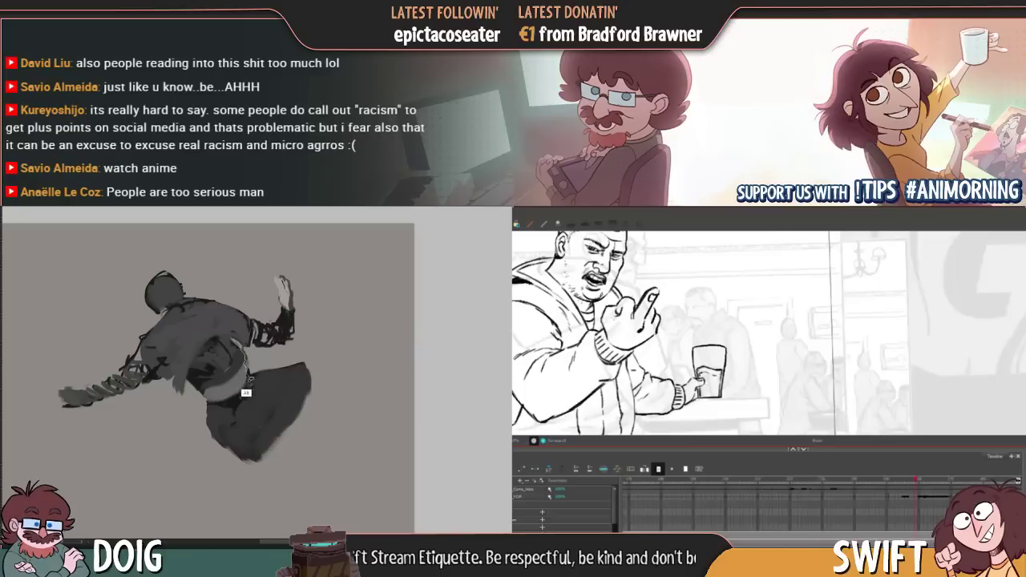
mouse_move(268, 393)
mouse_down()
mouse_move(317, 376)
mouse_move(316, 355)
mouse_move(250, 371)
mouse_up()
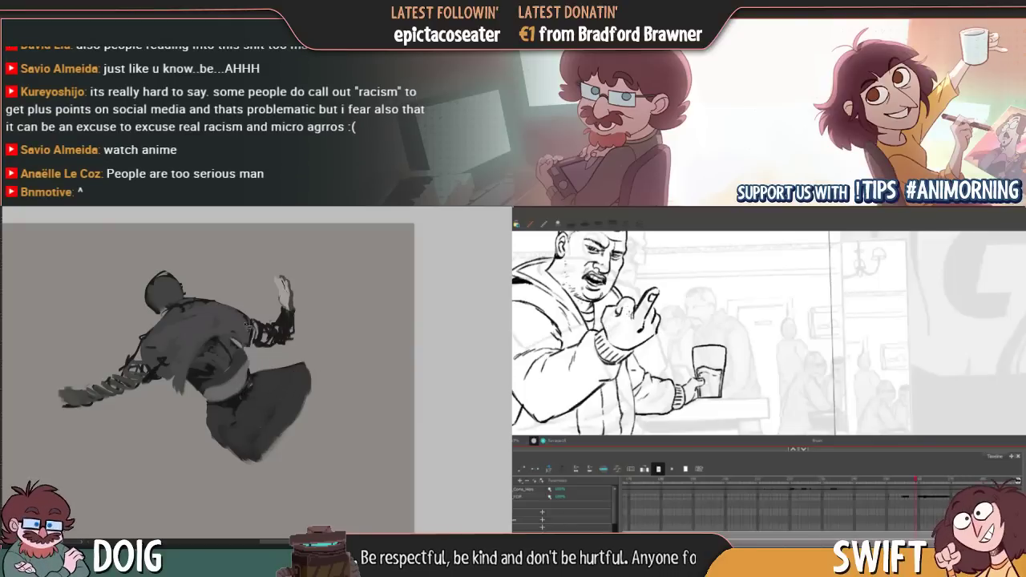
key(ctrl+d)
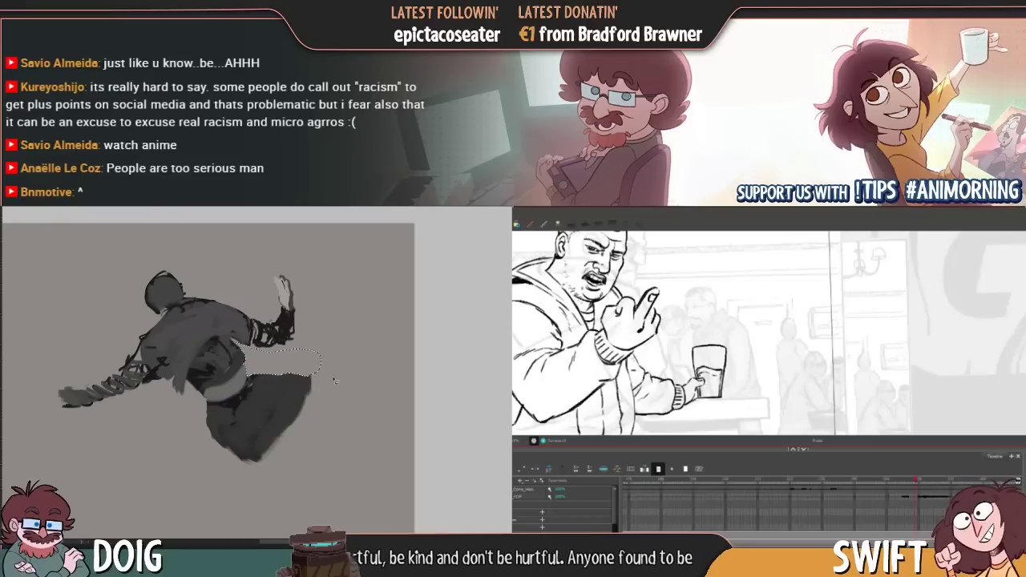
drag(248, 377, 251, 397)
key(comma)
key(comma)
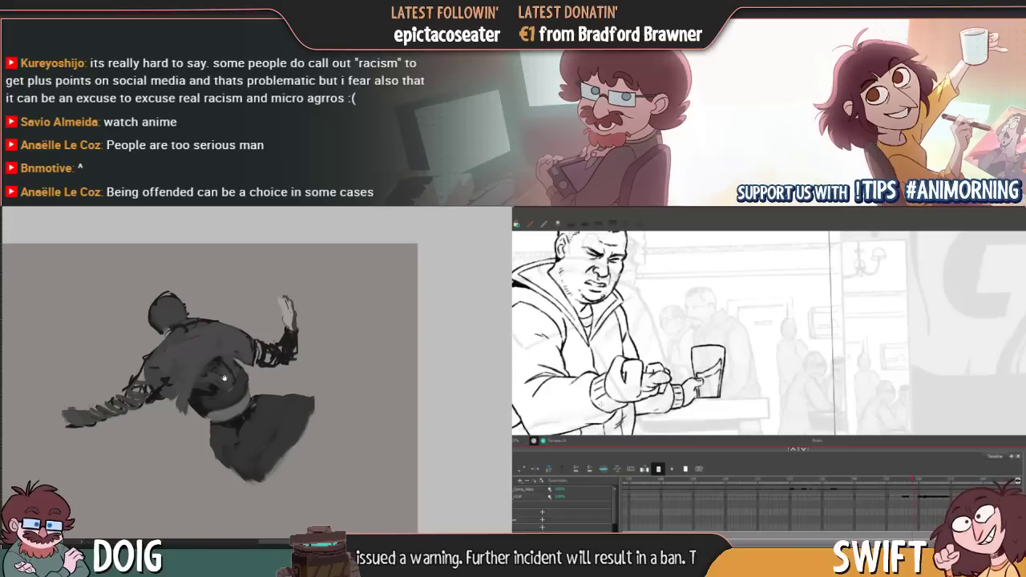
Paint mid-grey over the crouching figure's lower back to broaden it, and darken the legs with near-black strokes
scroll(239, 343, up, 1)
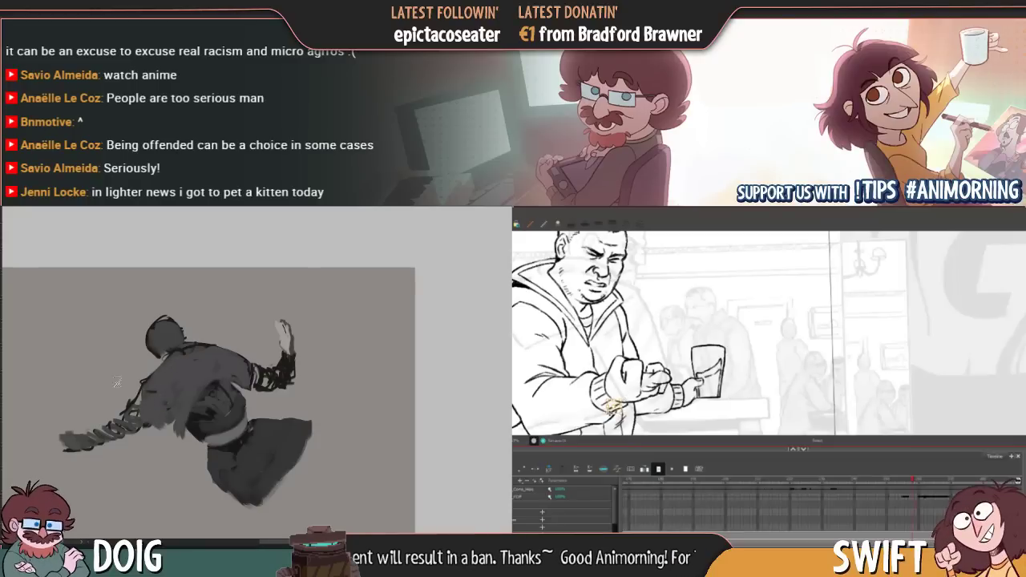
scroll(141, 441, up, 1)
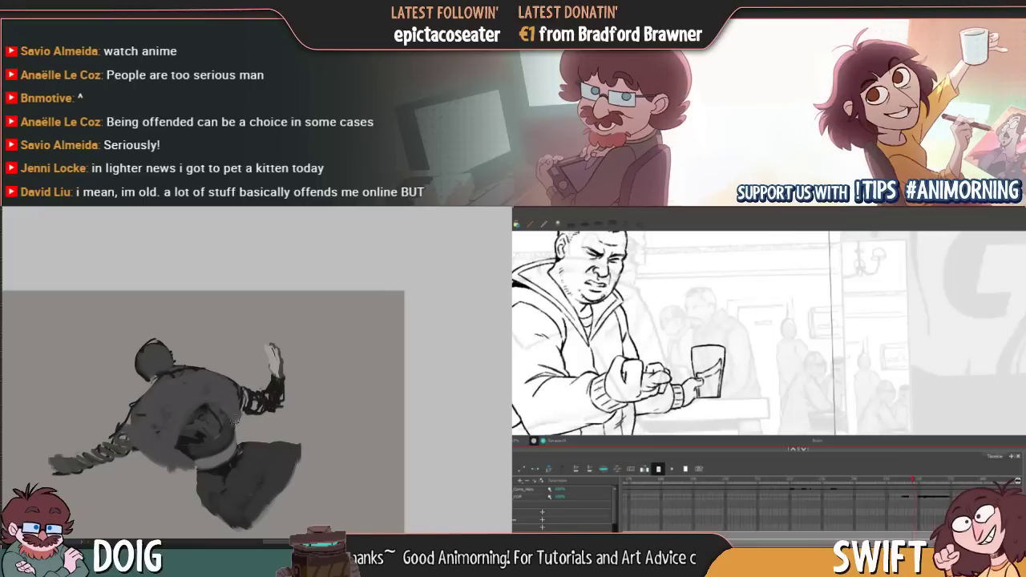
scroll(235, 420, down, 1)
scroll(174, 425, up, 1)
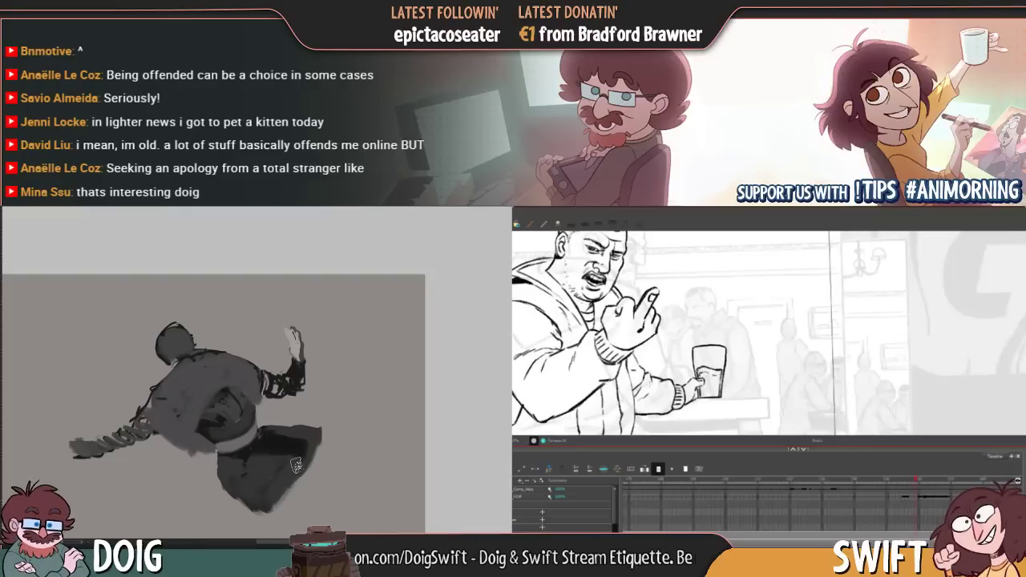
drag(296, 465, 291, 444)
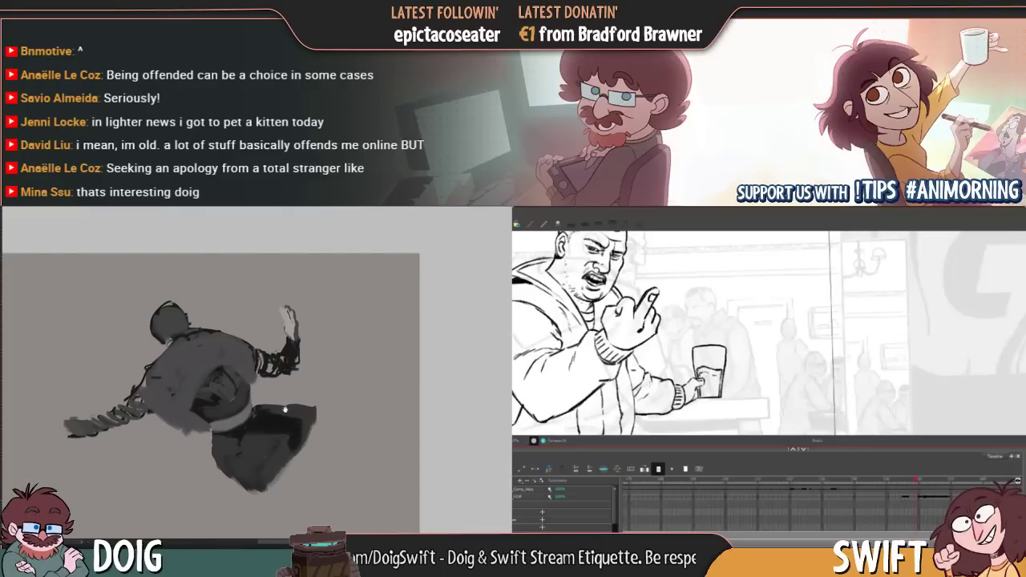
drag(225, 466, 205, 412)
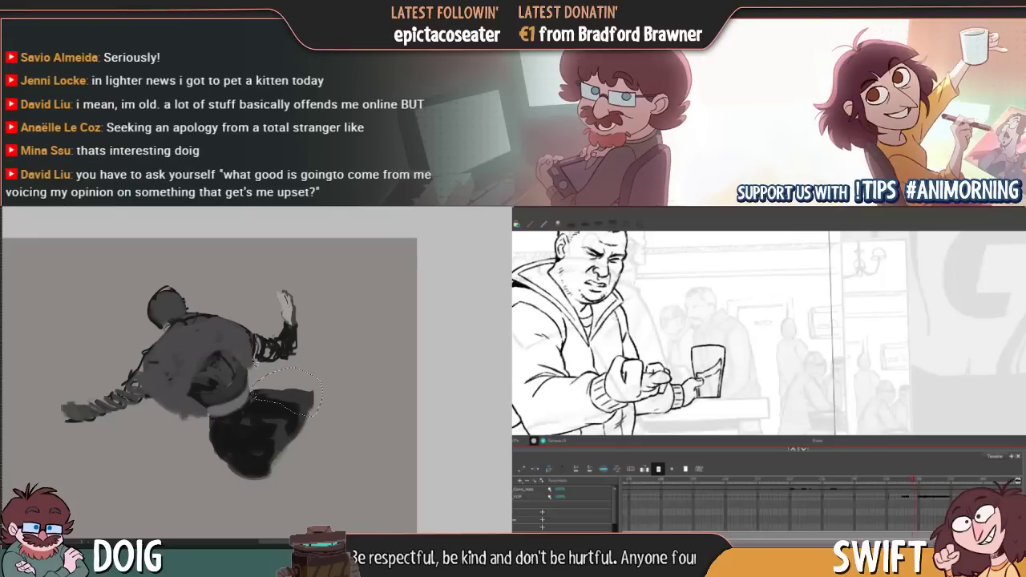
Delete the upper edge of the crouching figure's thigh using a curved lasso selection
drag(260, 387, 253, 398)
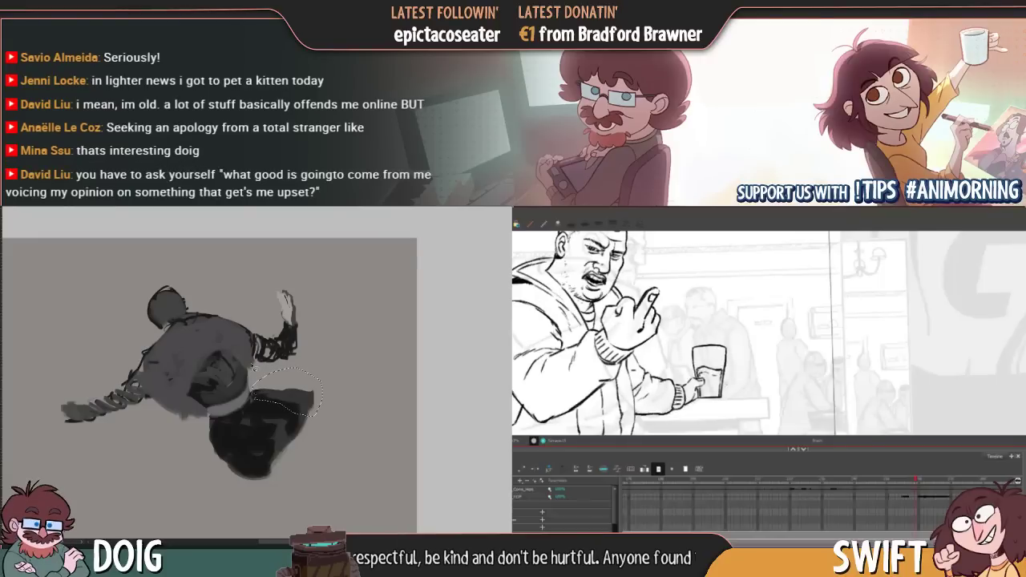
key(Delete)
key(ctrl+d)
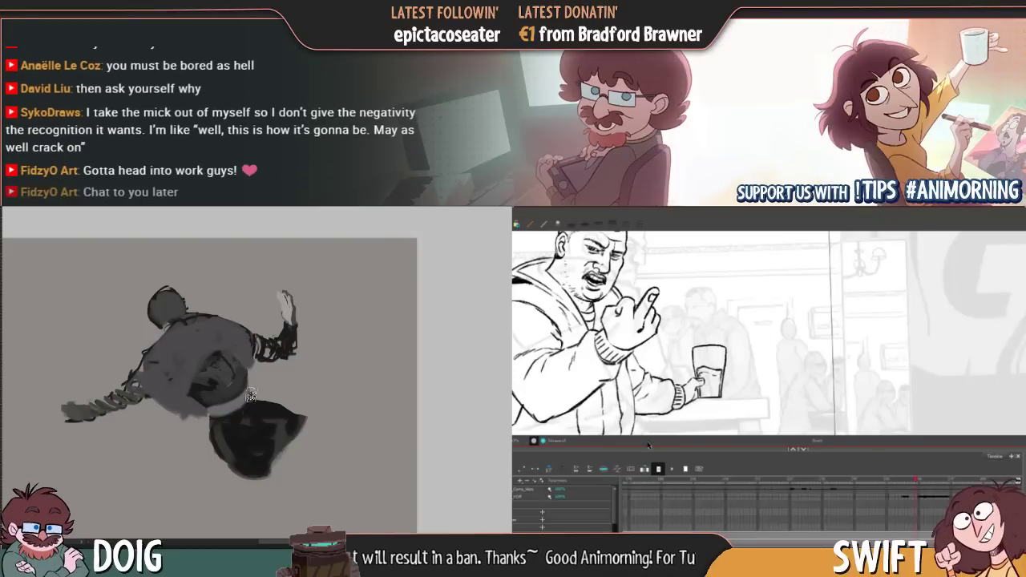
Fill in the crouching figure's legs with near-black and blend dark grey strokes over them up to the waist
drag(249, 417, 242, 383)
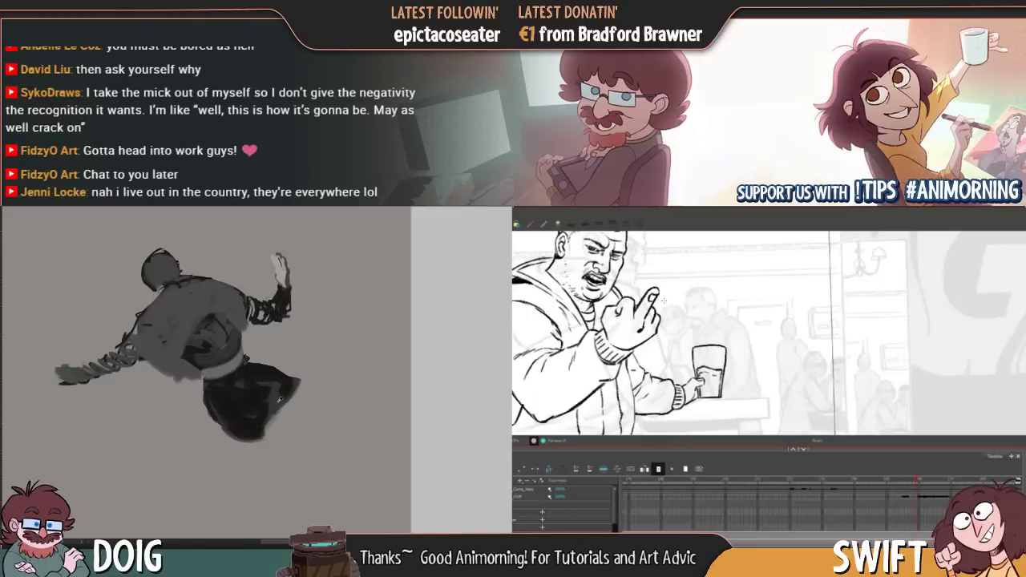
mouse_move(222, 401)
mouse_down()
mouse_move(271, 402)
mouse_move(230, 385)
mouse_move(241, 392)
mouse_move(245, 438)
mouse_up()
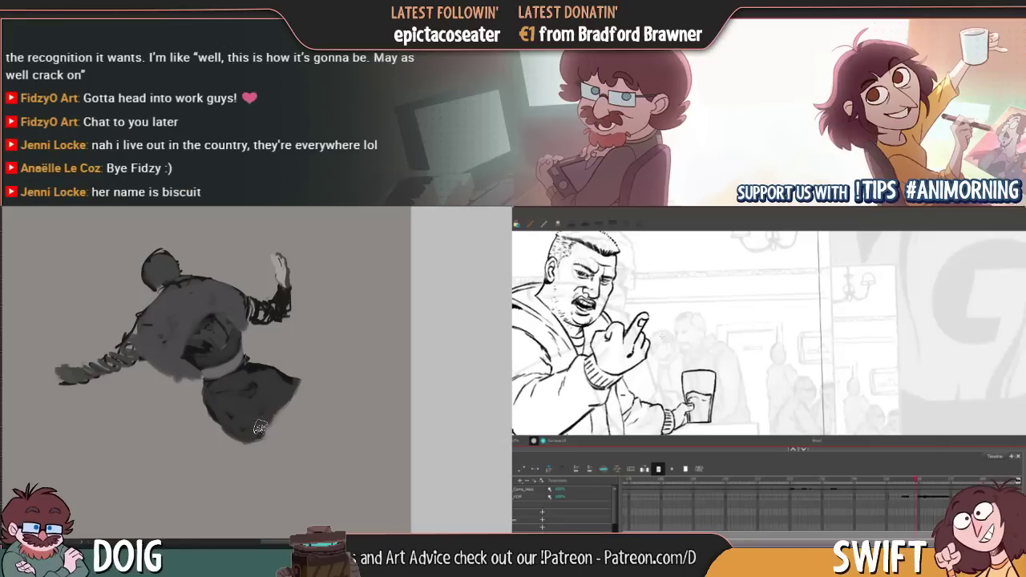
drag(238, 405, 241, 424)
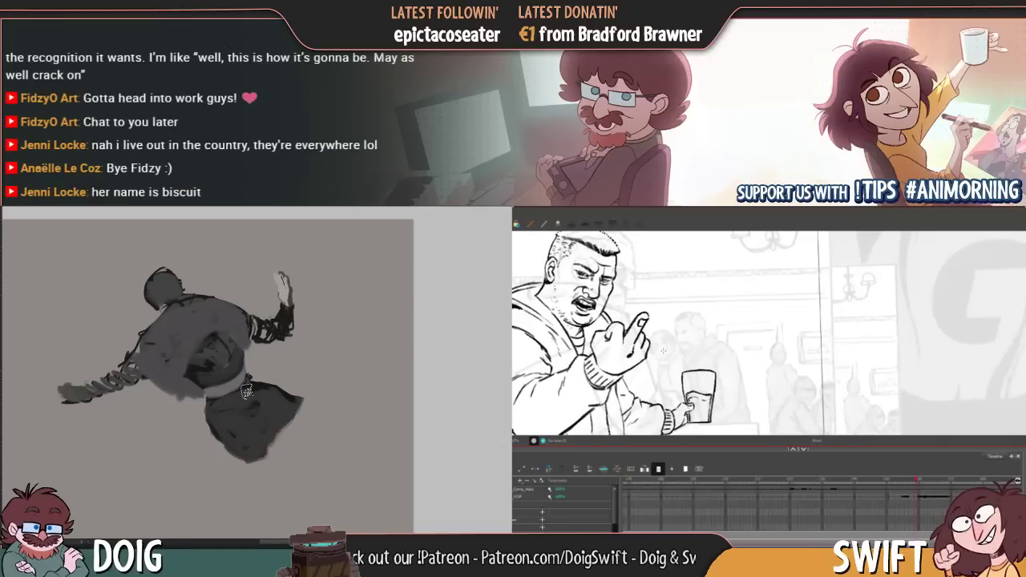
drag(255, 396, 245, 376)
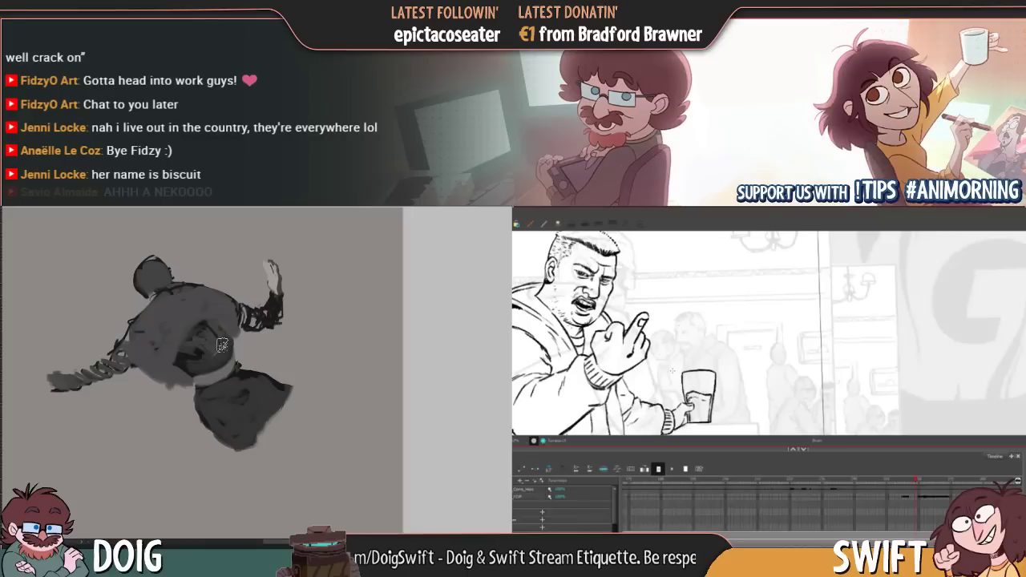
Paint the crouching figure's outstretched lower arm solid near-black over the scribbled sleeve, leaving the hand grey
mouse_move(56, 383)
mouse_down()
mouse_move(178, 358)
mouse_move(139, 309)
mouse_up()
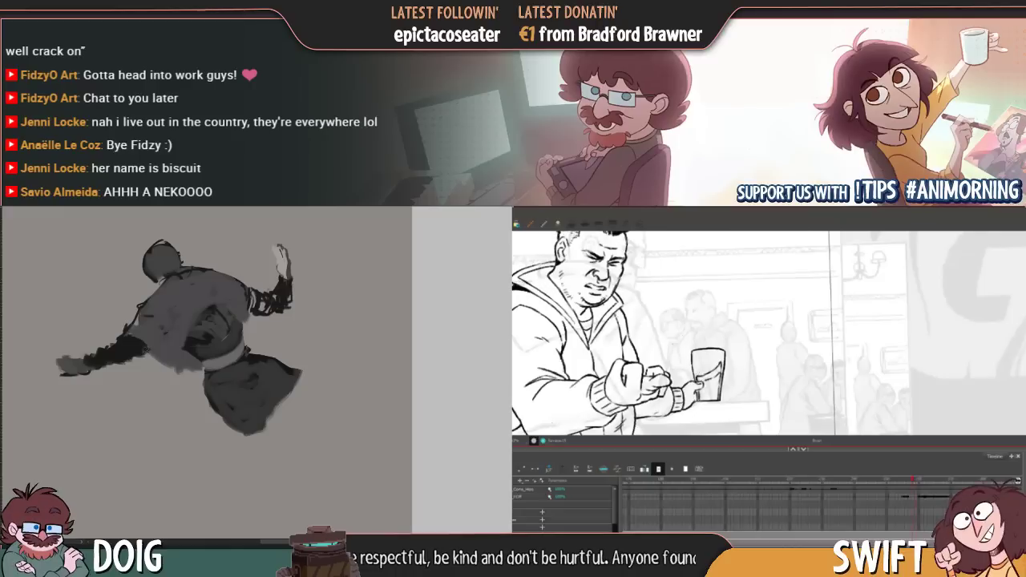
drag(161, 327, 164, 341)
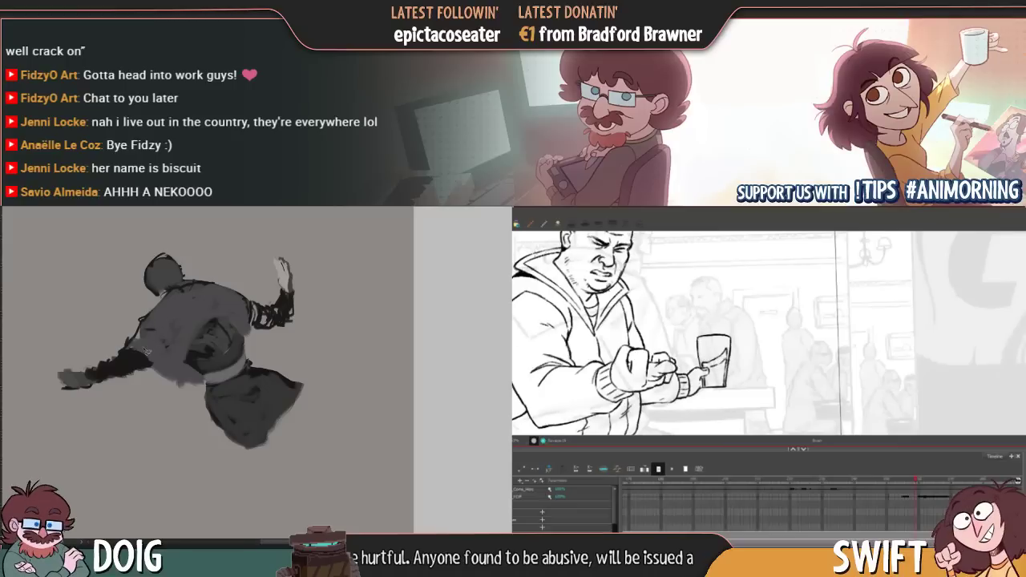
Outline the crouching figure's far lower leg extending out from the thigh, fill it near-black and lengthen it to the foot
drag(139, 353, 150, 386)
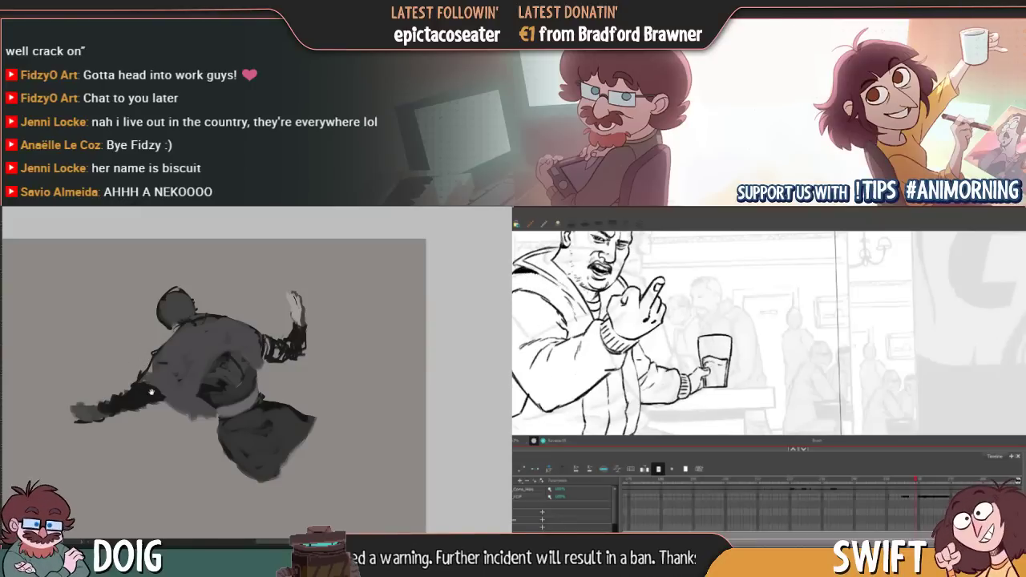
scroll(169, 366, down, 1)
mouse_move(234, 337)
mouse_down()
mouse_move(158, 367)
mouse_move(215, 371)
mouse_move(245, 294)
mouse_up()
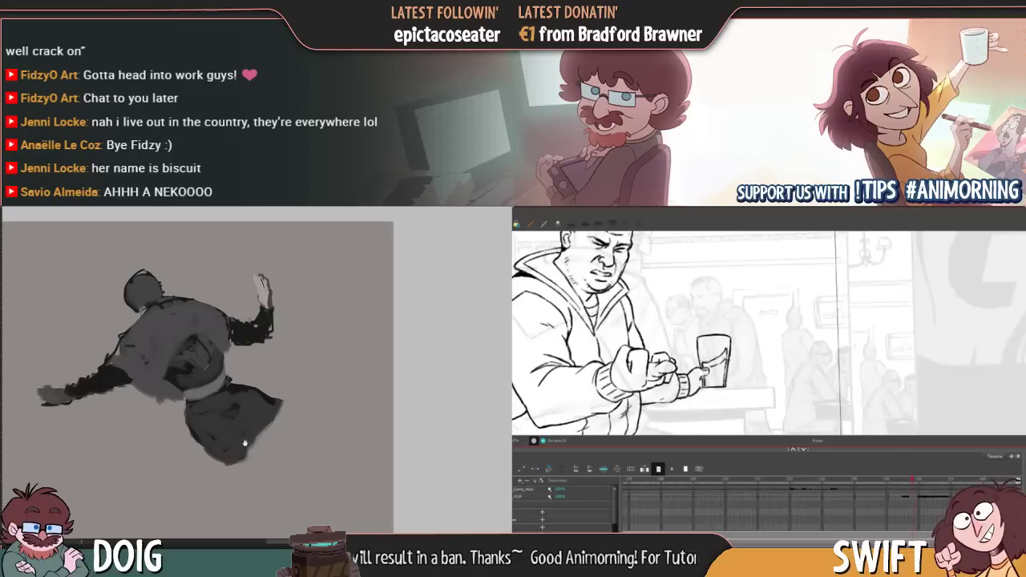
drag(271, 402, 303, 403)
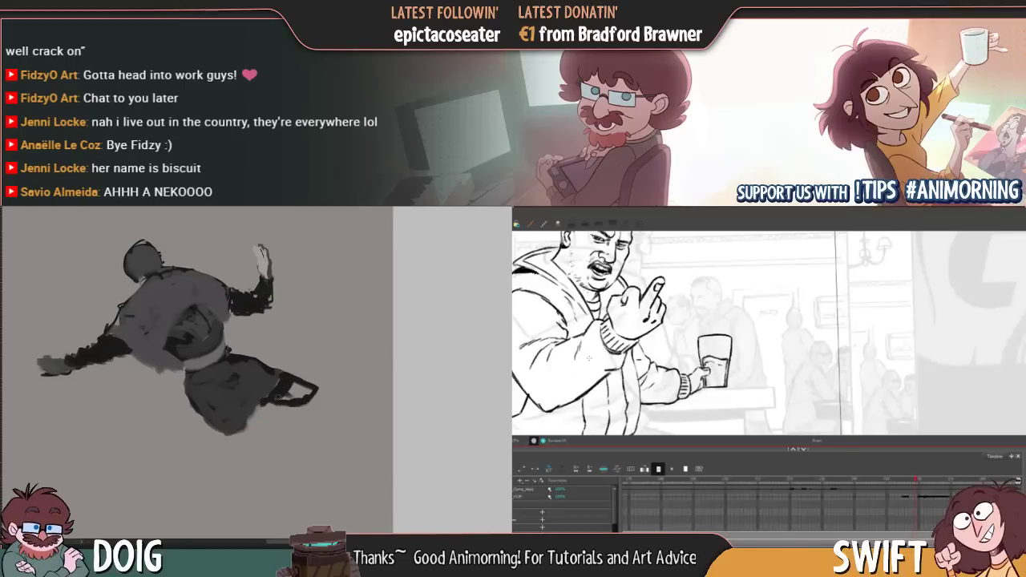
drag(290, 390, 311, 394)
key(comma)
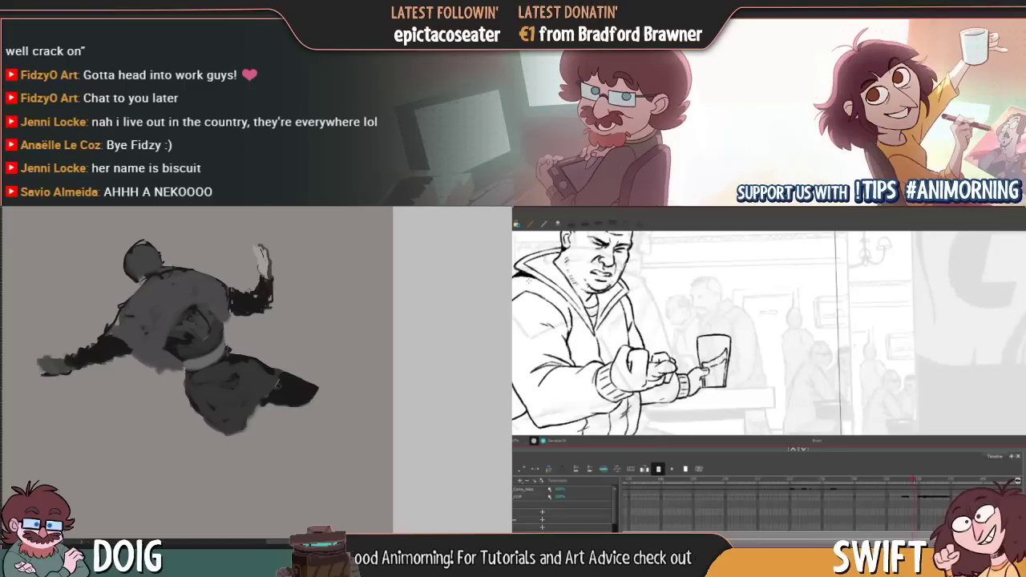
key(period)
mouse_move(251, 379)
mouse_down()
mouse_move(293, 396)
mouse_move(231, 395)
mouse_move(263, 405)
mouse_move(298, 375)
mouse_up()
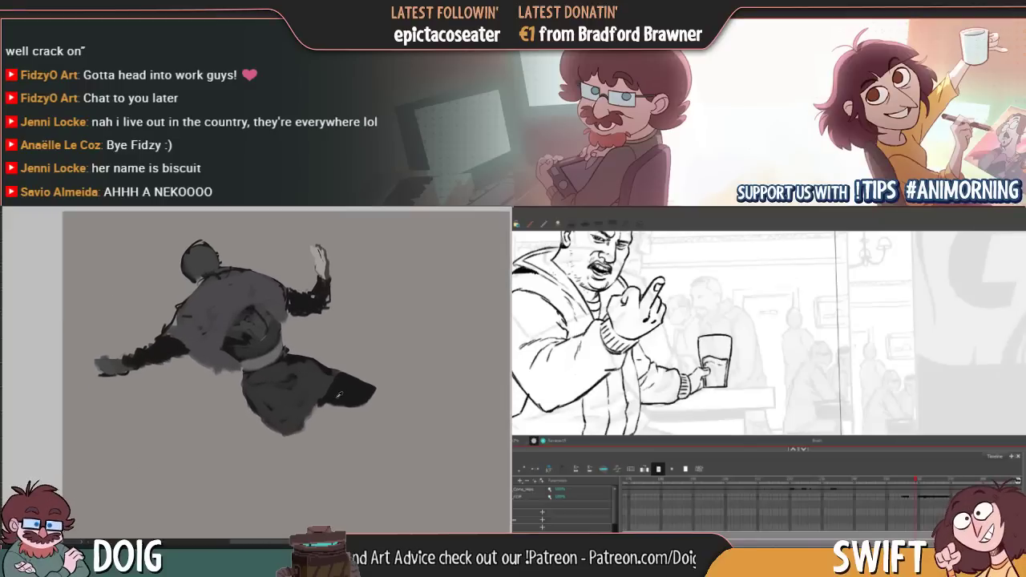
drag(370, 404, 390, 395)
Paint the crouching figure's near lower leg as a solid near-black shape tapering from the knee down to the foot
drag(306, 414, 195, 413)
drag(196, 373, 178, 401)
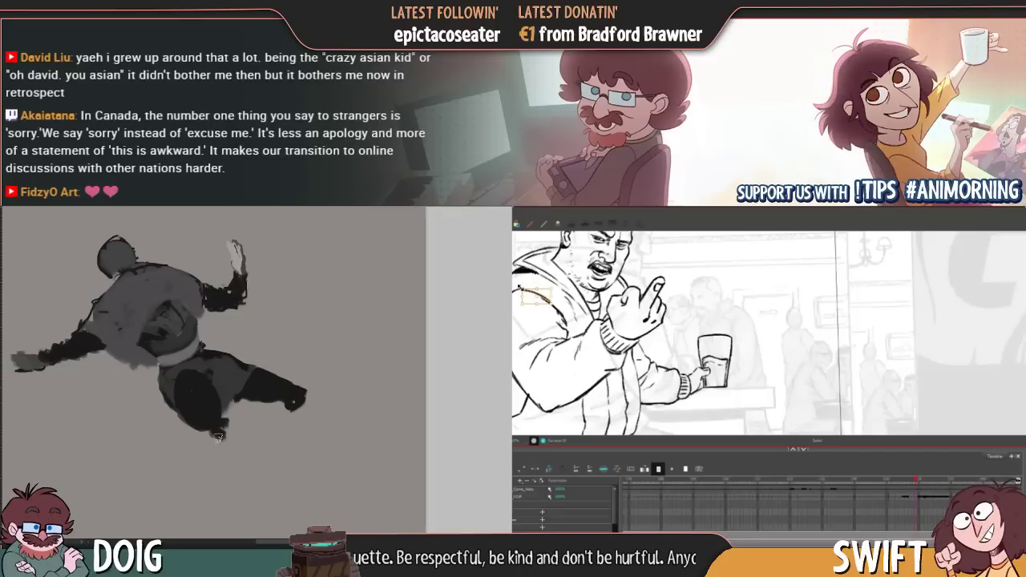
drag(218, 437, 215, 448)
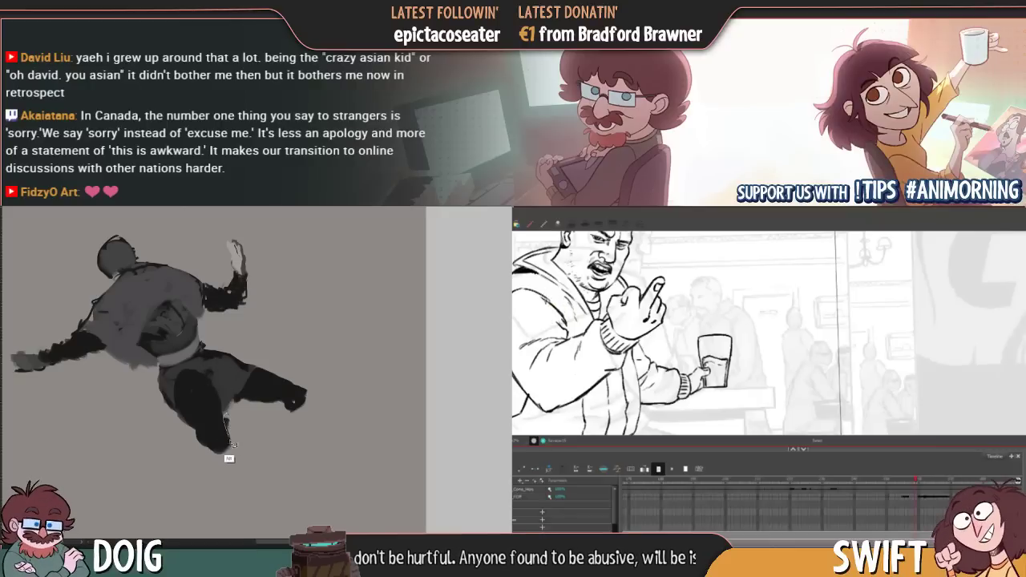
Trim the inner edge of the crouching figure's near shin and foot using a lasso selection, and deselect
drag(227, 413, 231, 448)
key(ctrl+d)
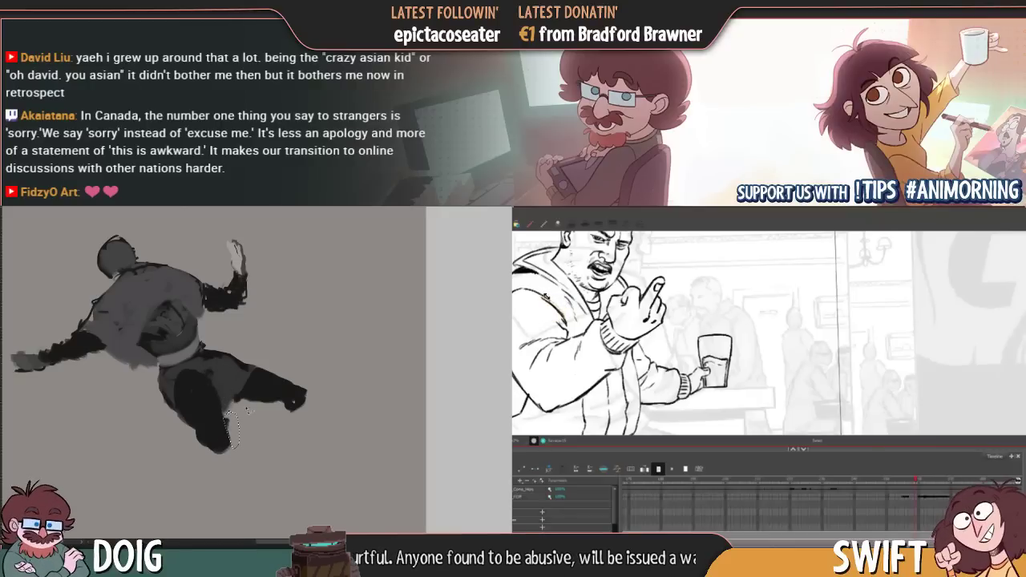
drag(217, 391, 231, 386)
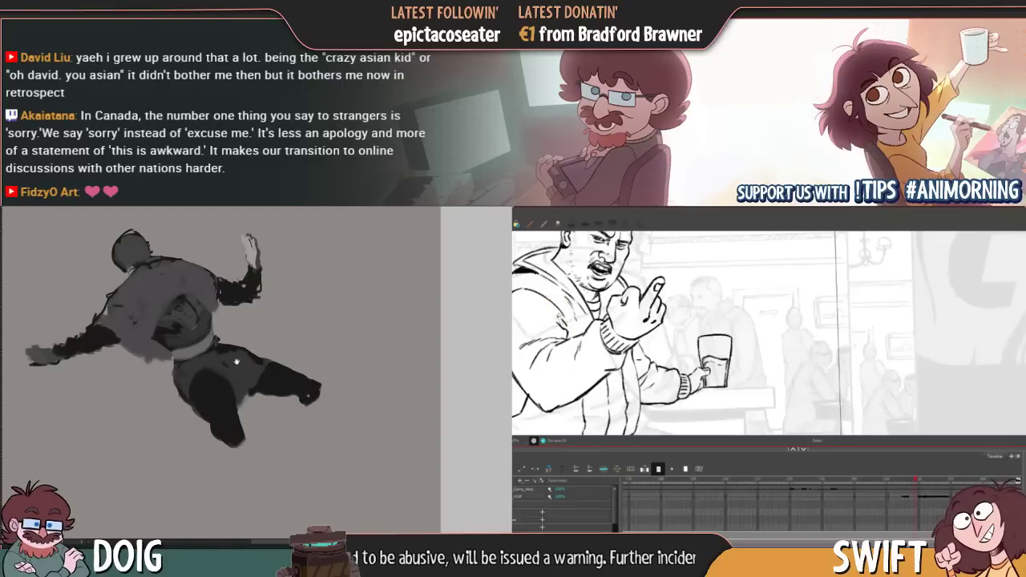
drag(238, 360, 247, 377)
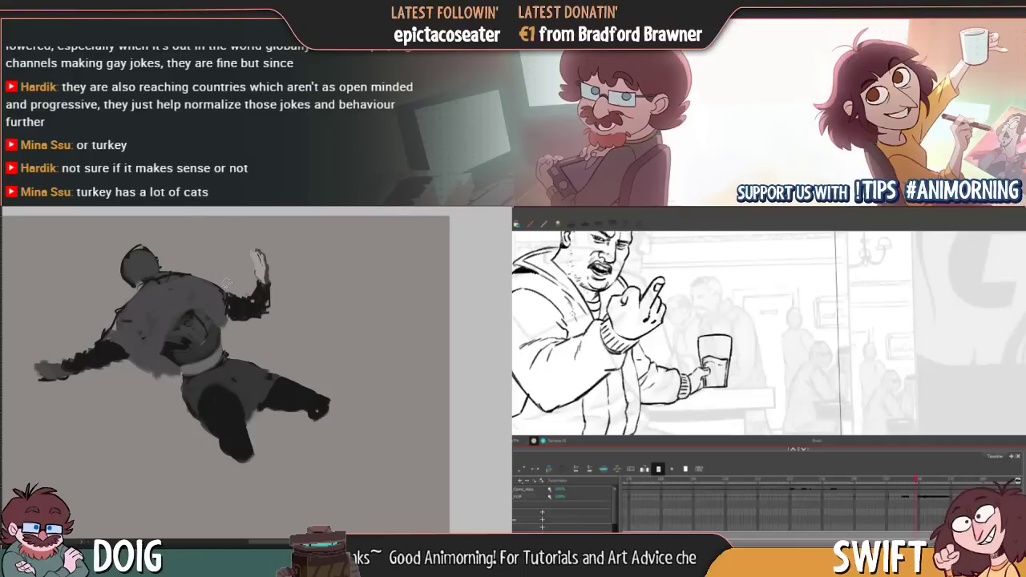
drag(258, 384, 255, 395)
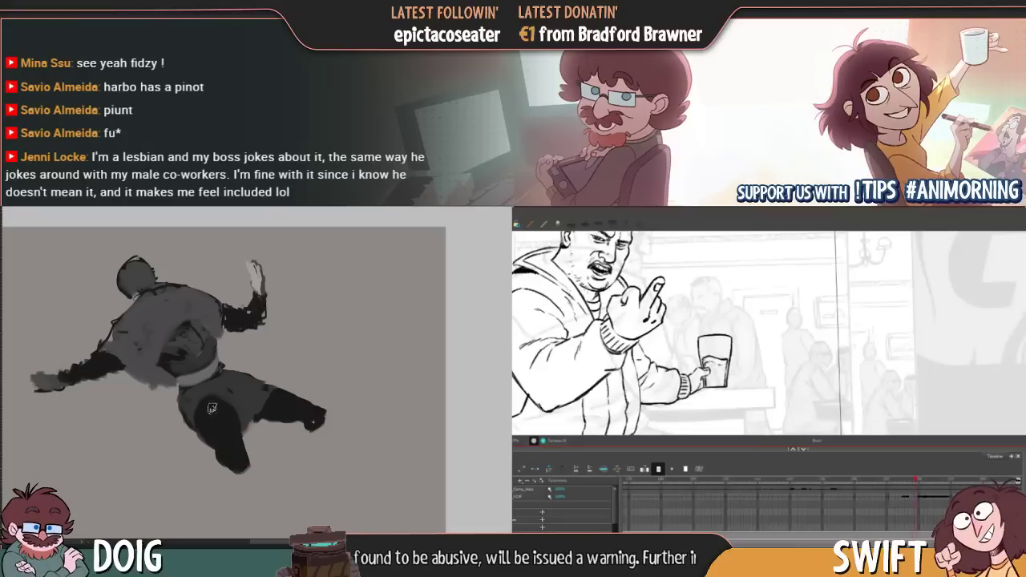
Delete the ragged underside of the crouching figure's raised arm with a lasso selection to leave a clean elbow edge
mouse_move(234, 392)
mouse_down()
mouse_move(259, 399)
mouse_move(231, 421)
mouse_up()
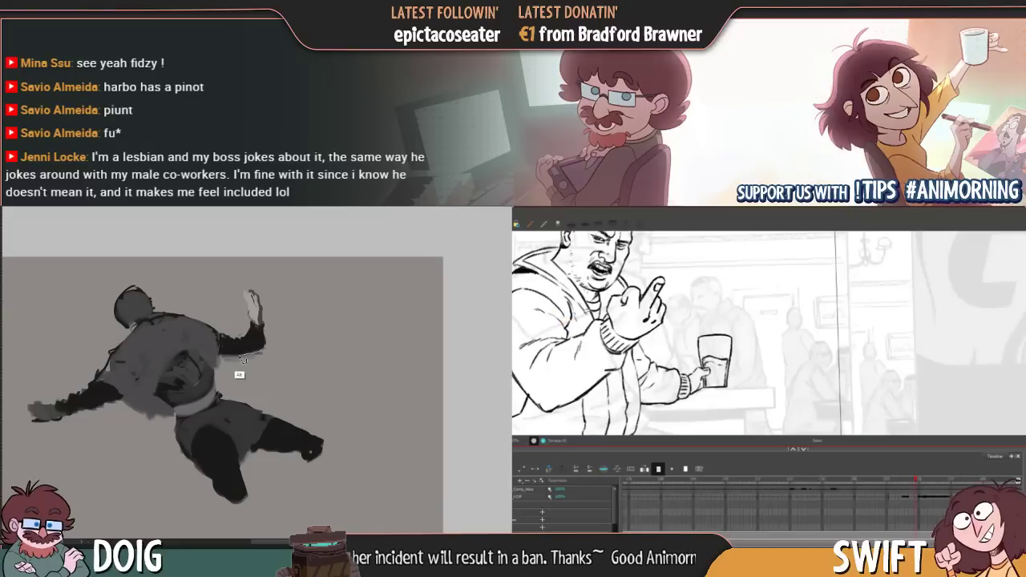
mouse_move(242, 359)
mouse_down()
mouse_move(224, 360)
mouse_move(270, 372)
mouse_move(269, 355)
mouse_up()
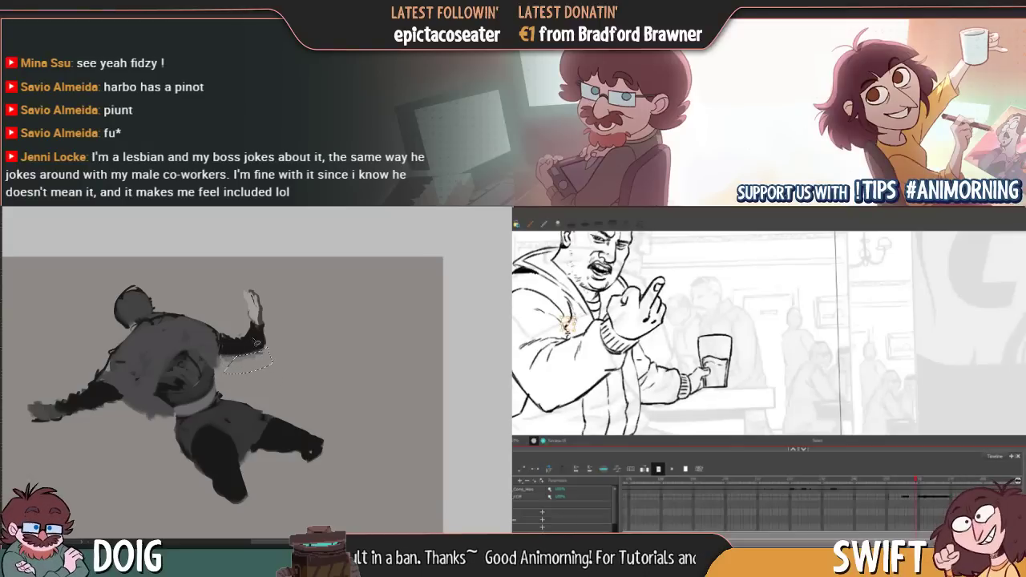
key(Delete)
key(ctrl+d)
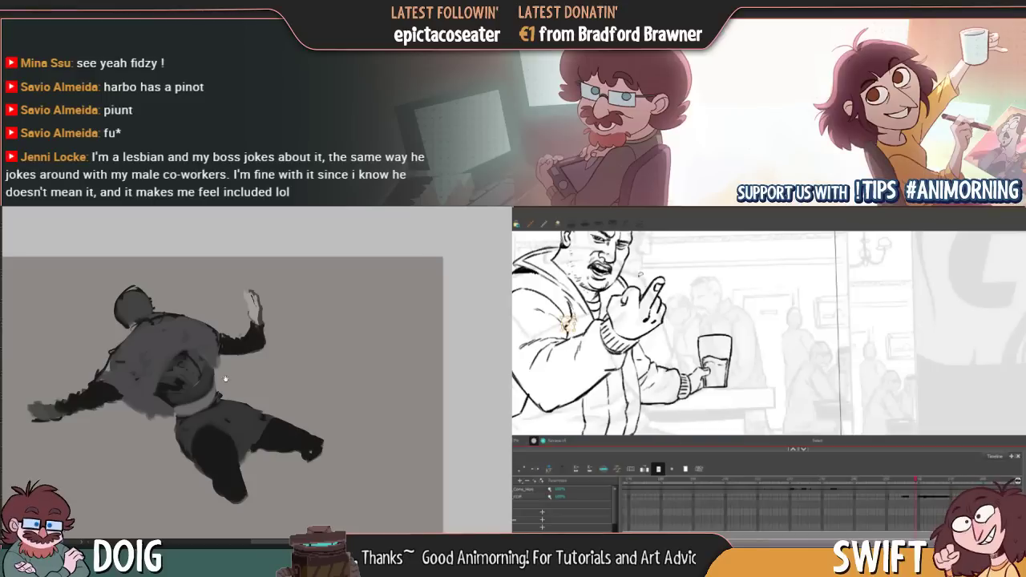
drag(225, 379, 207, 341)
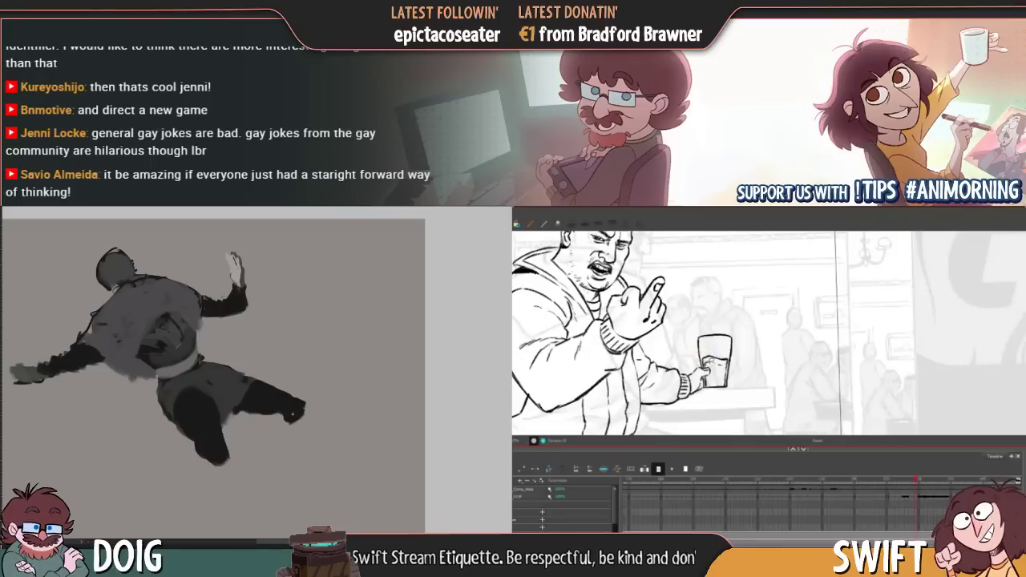
Flip back and forth between neighbouring drawings of the man raising his finger to examine the jacket, hand and glass lines
drag(720, 360, 725, 352)
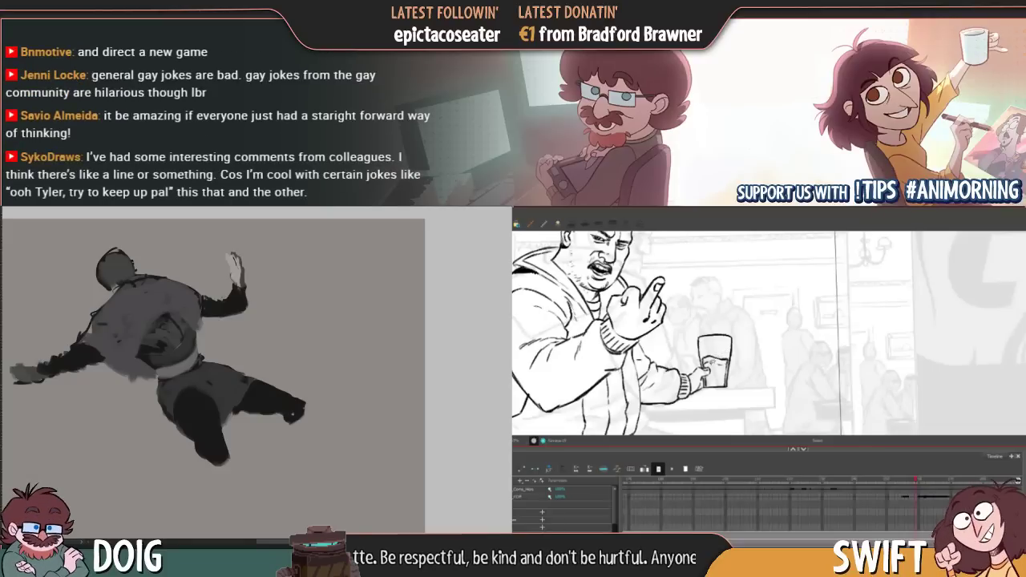
key(period)
key(period)
key(period)
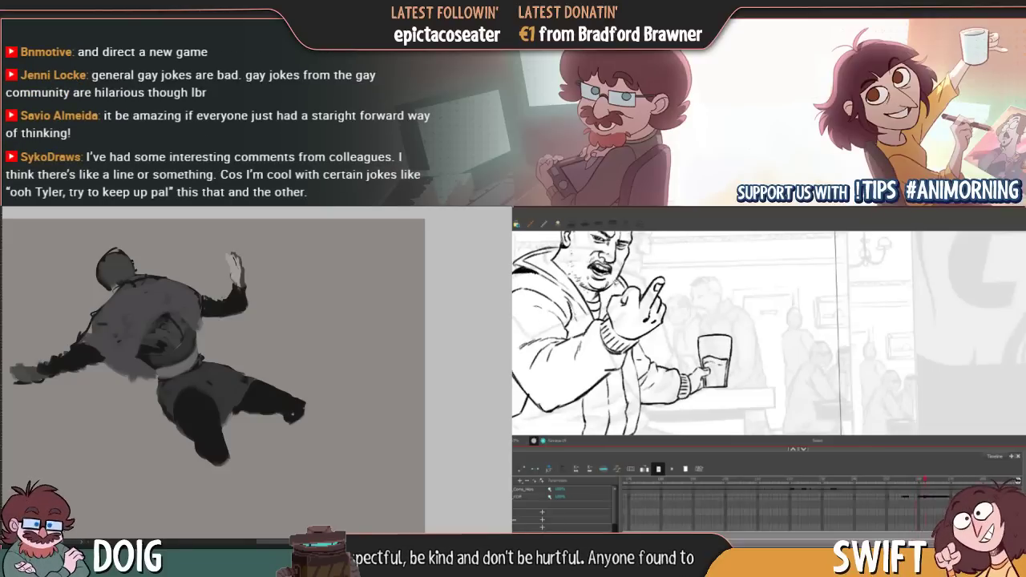
key(comma)
key(period)
key(comma)
key(period)
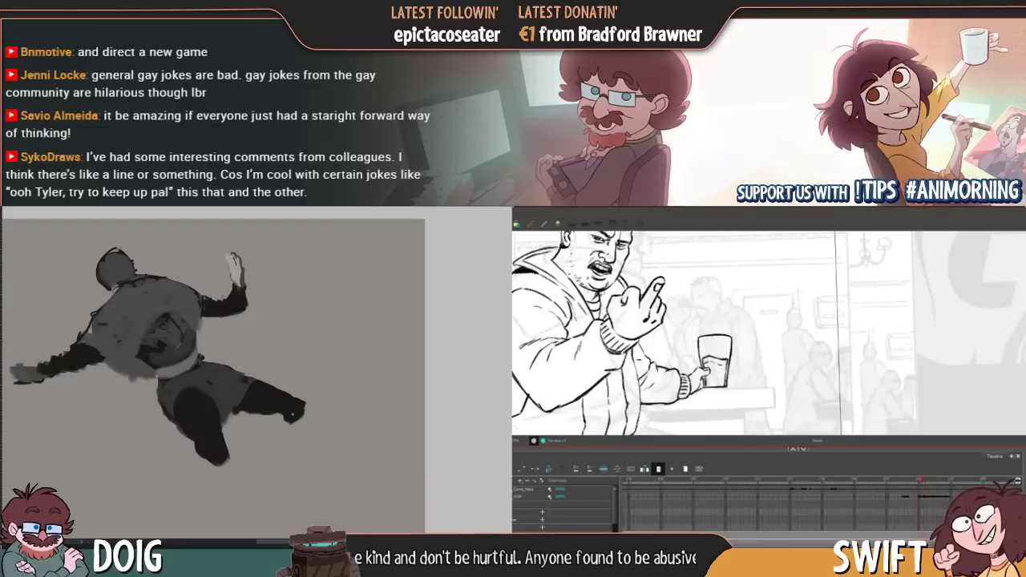
key(comma)
key(period)
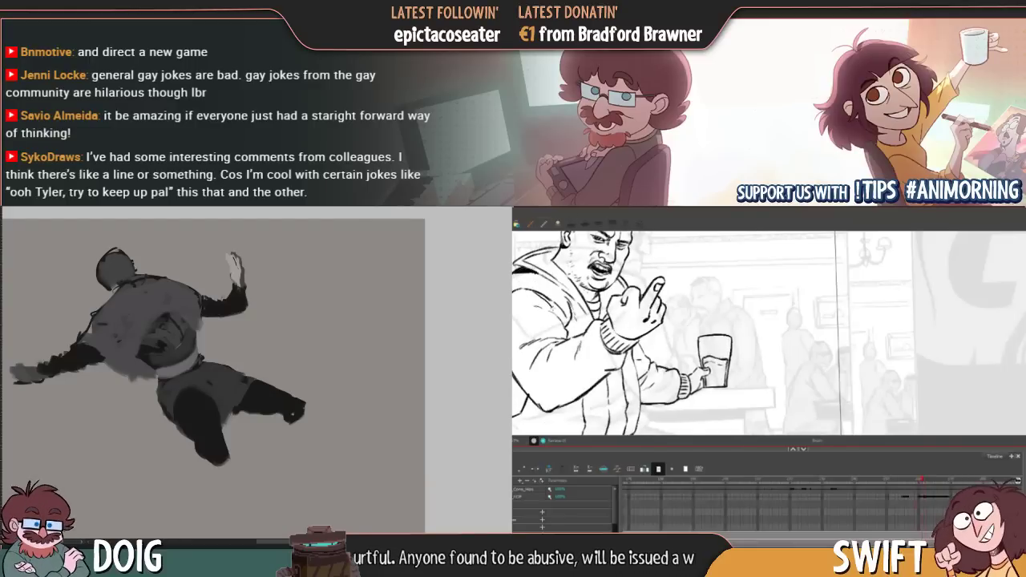
key(comma)
key(period)
key(comma)
key(period)
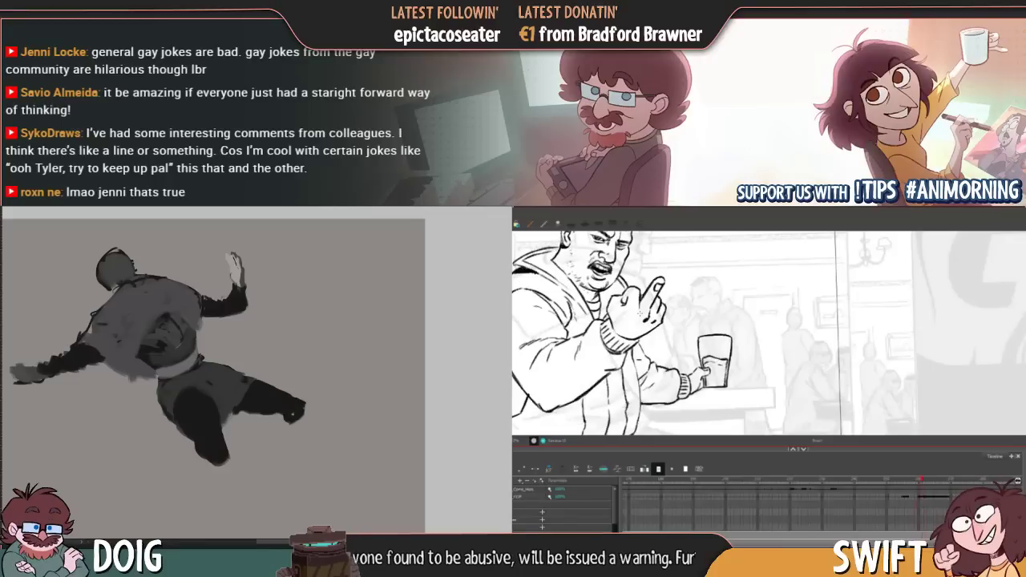
key(comma)
key(period)
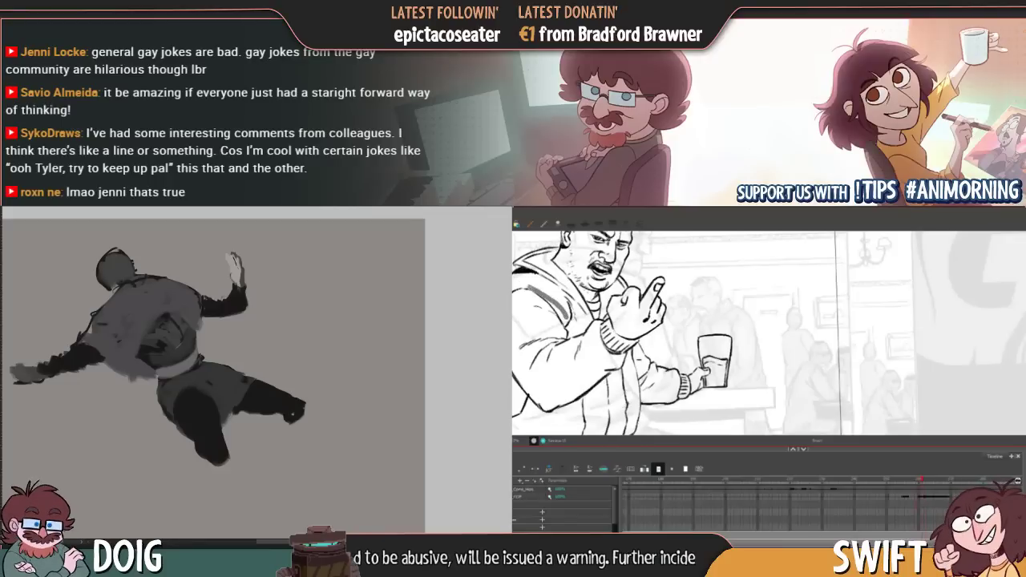
key(period)
key(comma)
key(period)
key(comma)
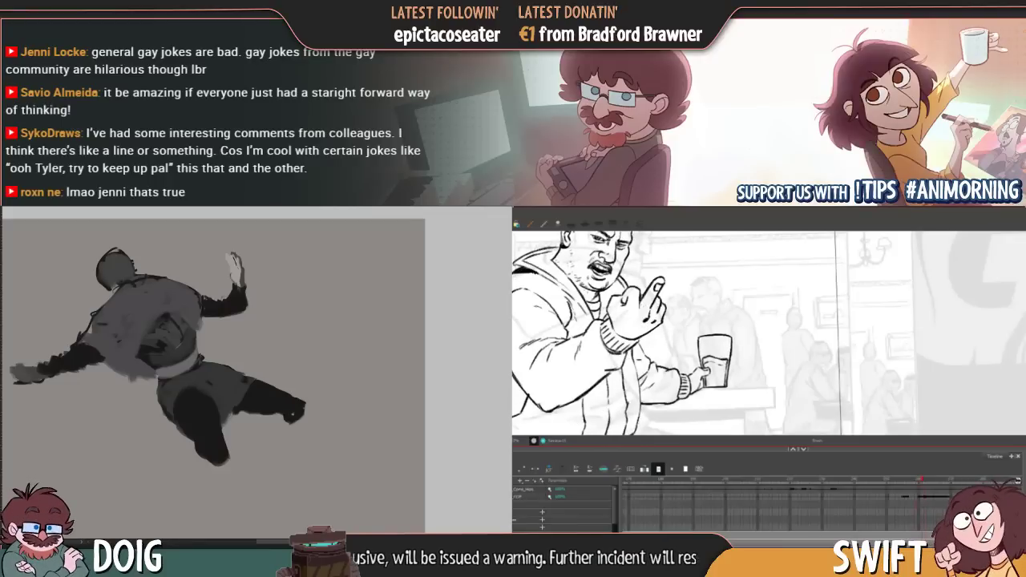
key(period)
key(comma)
key(period)
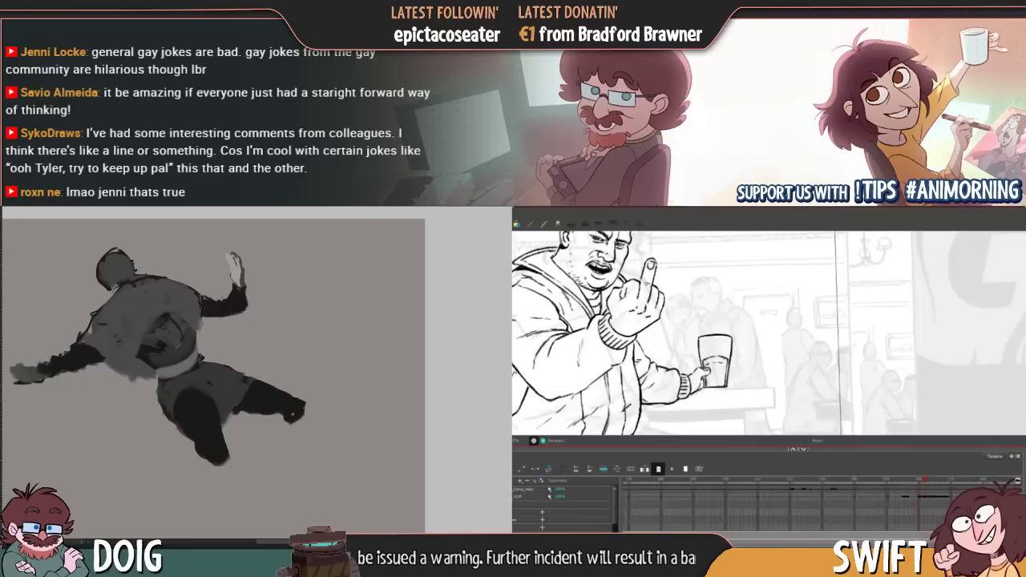
key(comma)
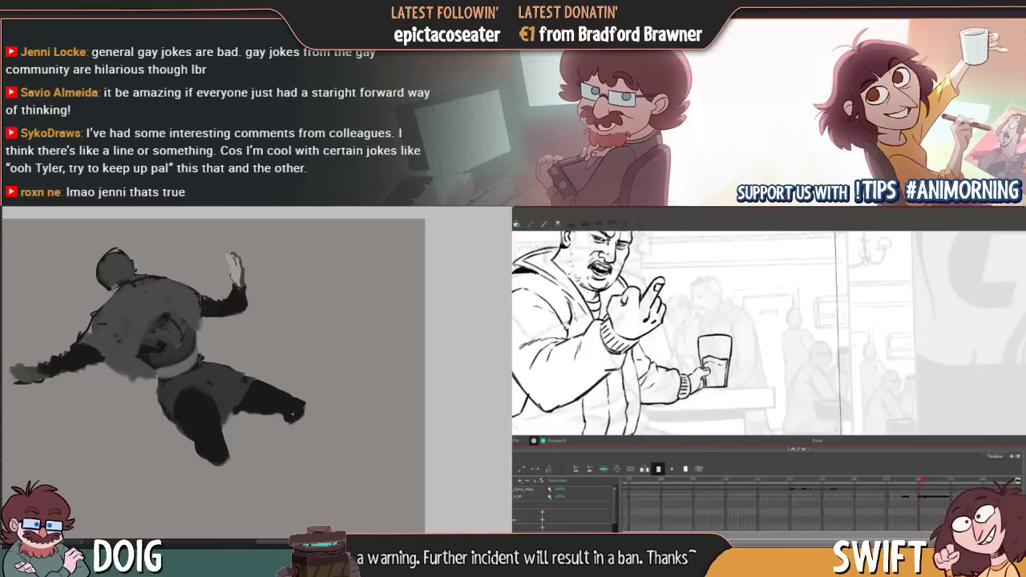
Try a short grey stroke on the upper sleeve of the man's jacket and compare the drawing with its neighbours
drag(566, 302, 570, 328)
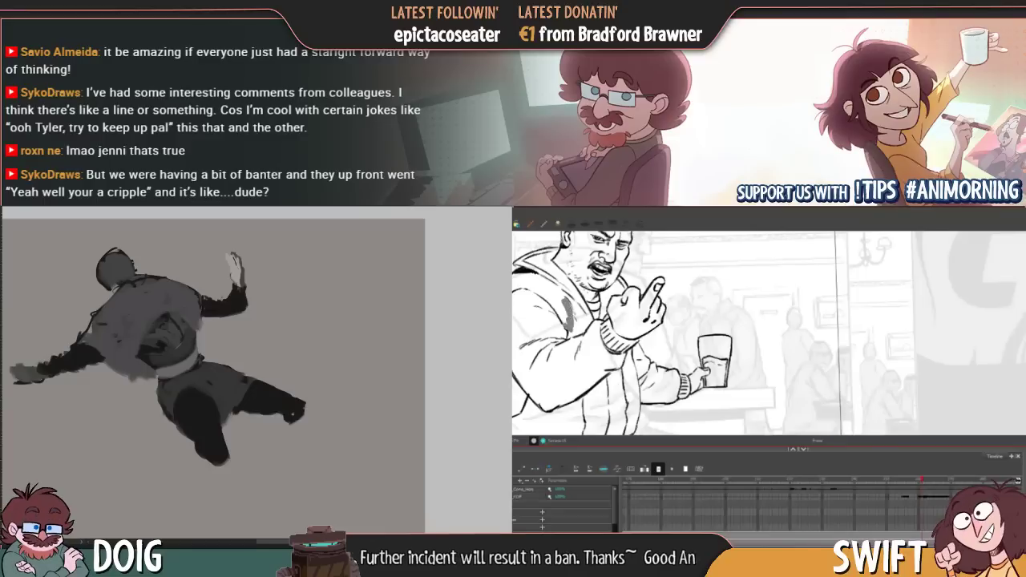
key(period)
key(comma)
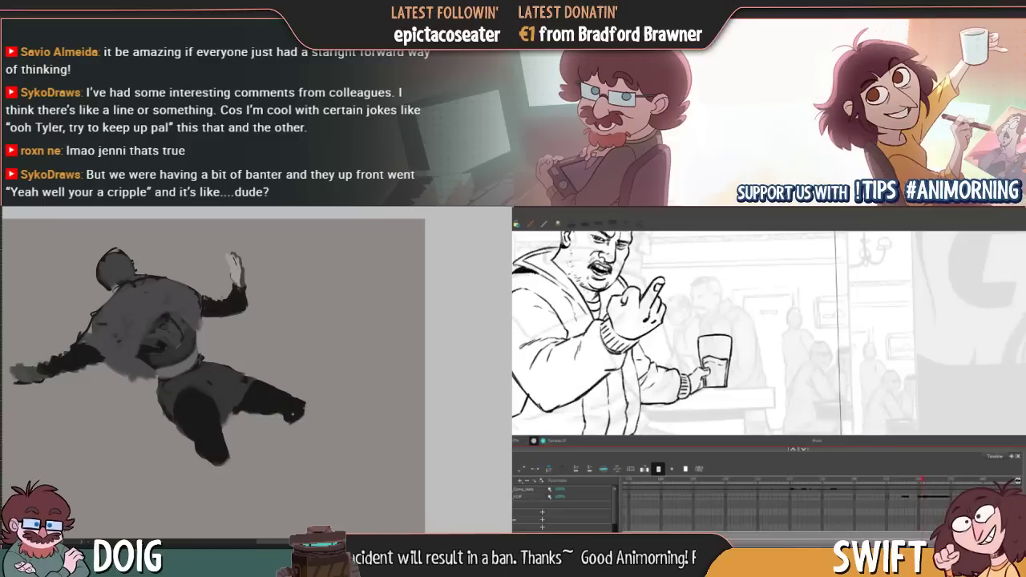
key(comma)
key(period)
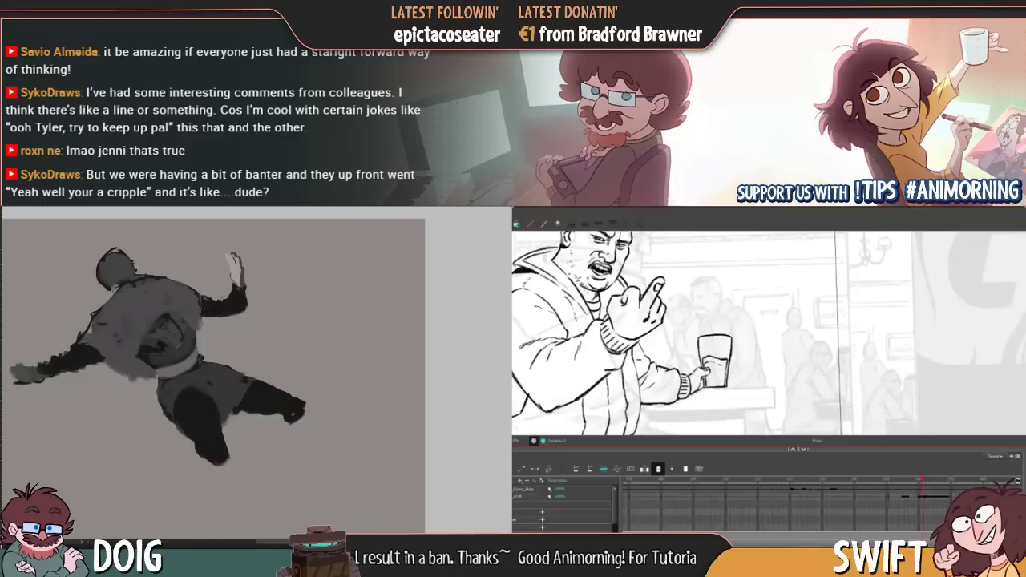
key(comma)
key(period)
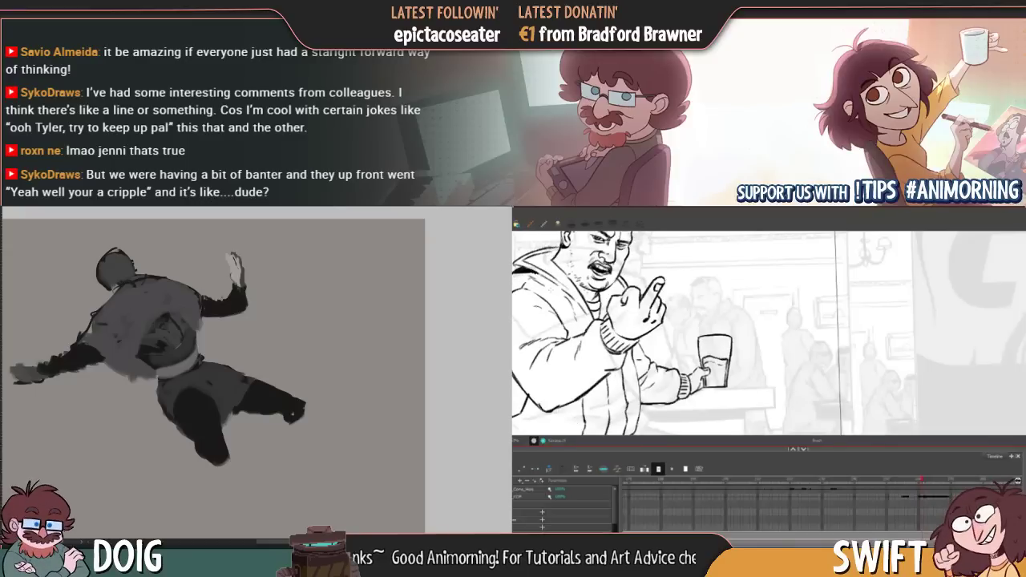
key(comma)
key(period)
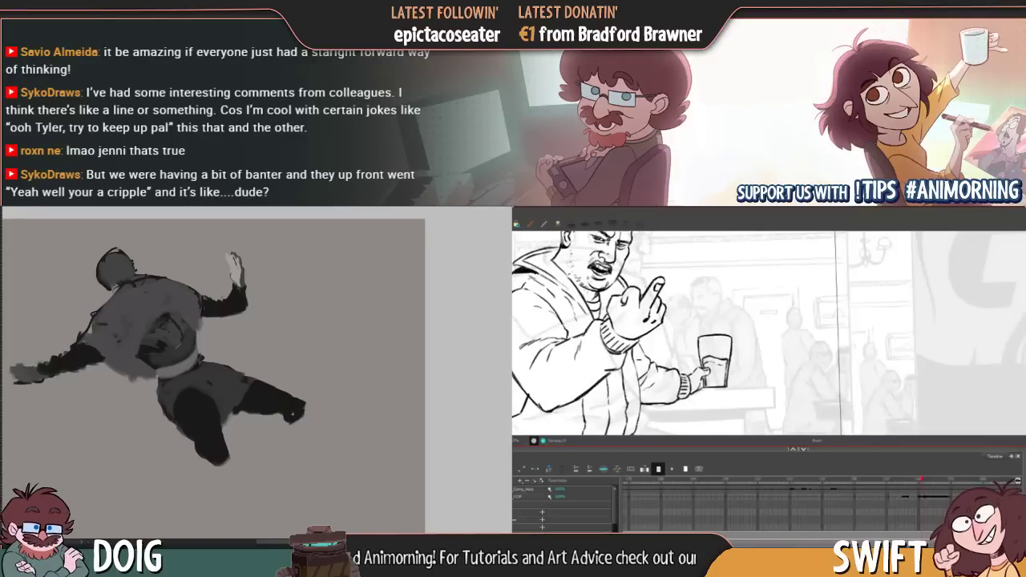
key(comma)
key(period)
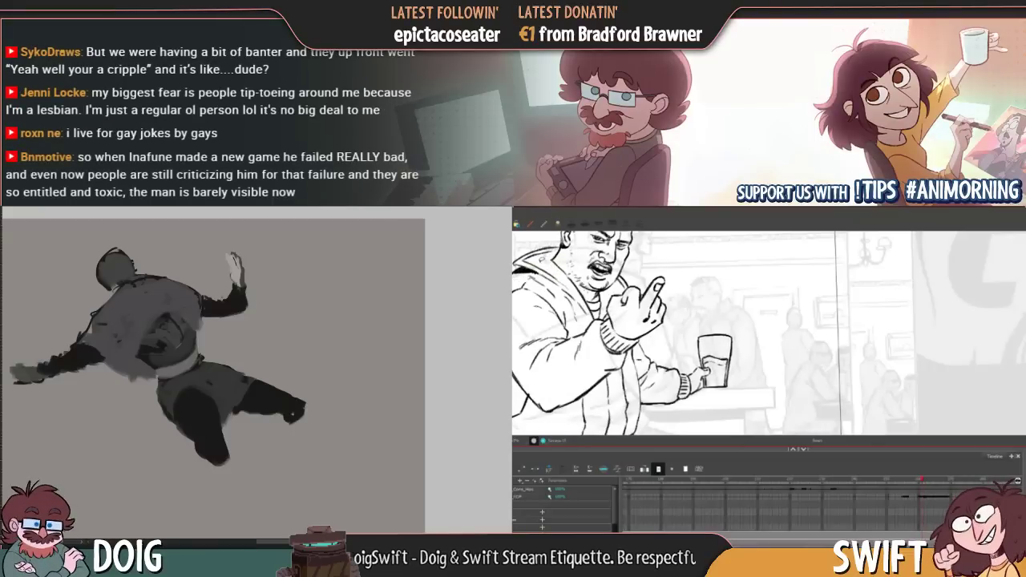
Select and adjust the hood and collar lines of the man's jacket, checking them against the following drawing
drag(519, 264, 558, 277)
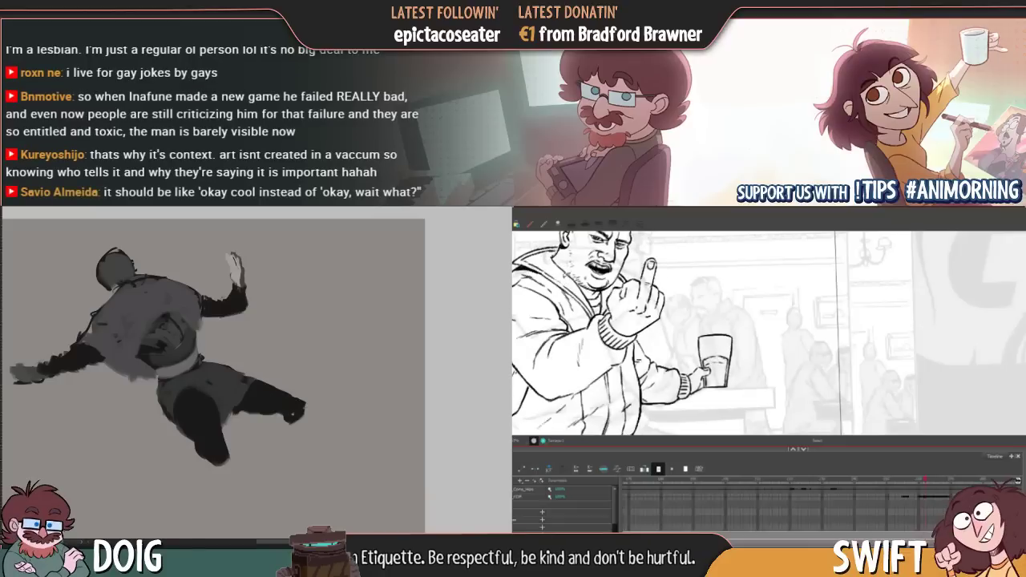
drag(570, 278, 557, 292)
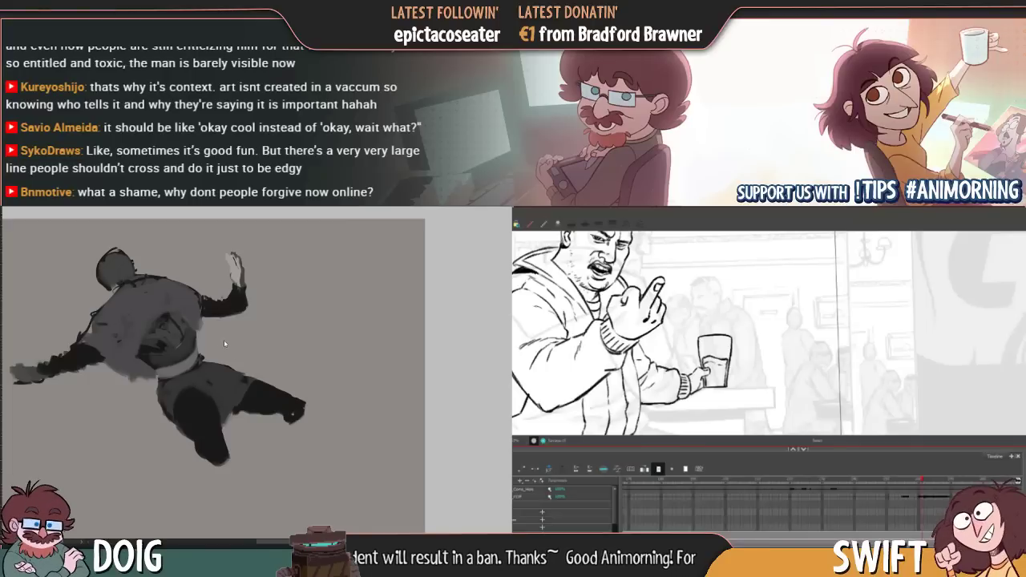
Draw dark contour and seam lines over the crouching figure's jacket back, shoulders and hem, and add grey strokes beside the waist
drag(158, 333, 189, 362)
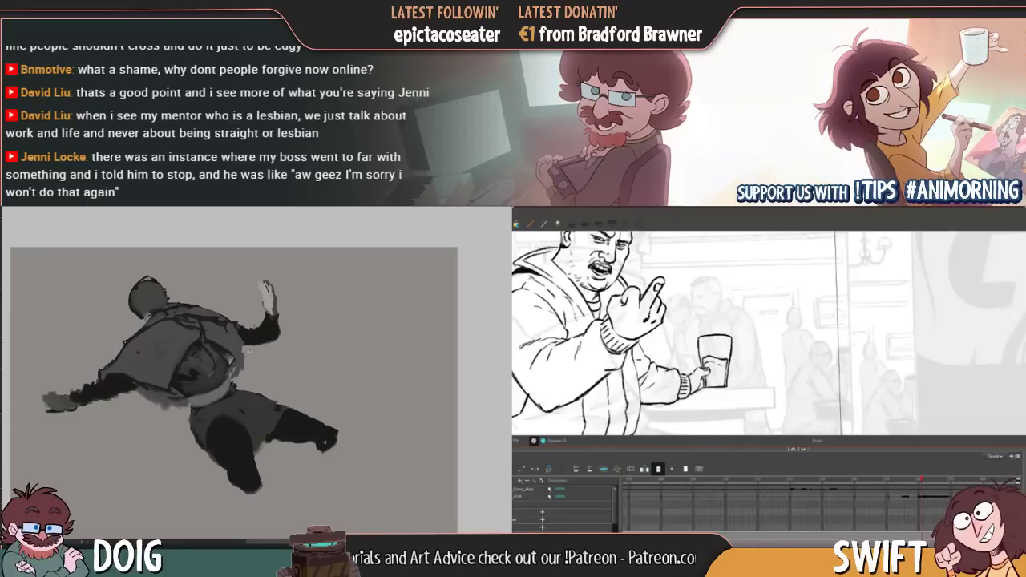
mouse_move(247, 350)
mouse_down()
mouse_move(248, 372)
mouse_move(259, 323)
mouse_up()
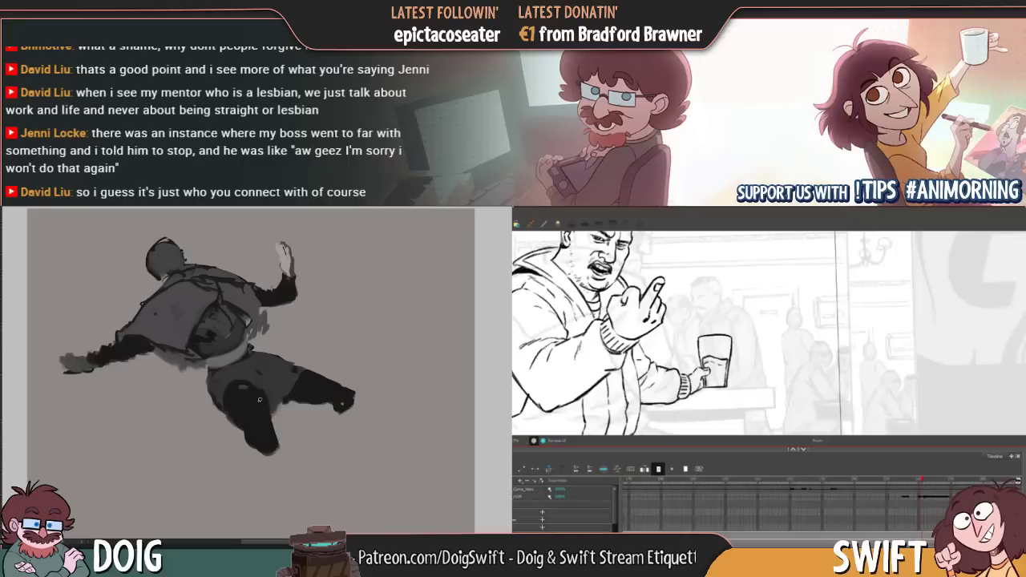
mouse_move(254, 385)
mouse_down()
mouse_move(267, 417)
mouse_move(190, 422)
mouse_move(223, 389)
mouse_up()
key(.)
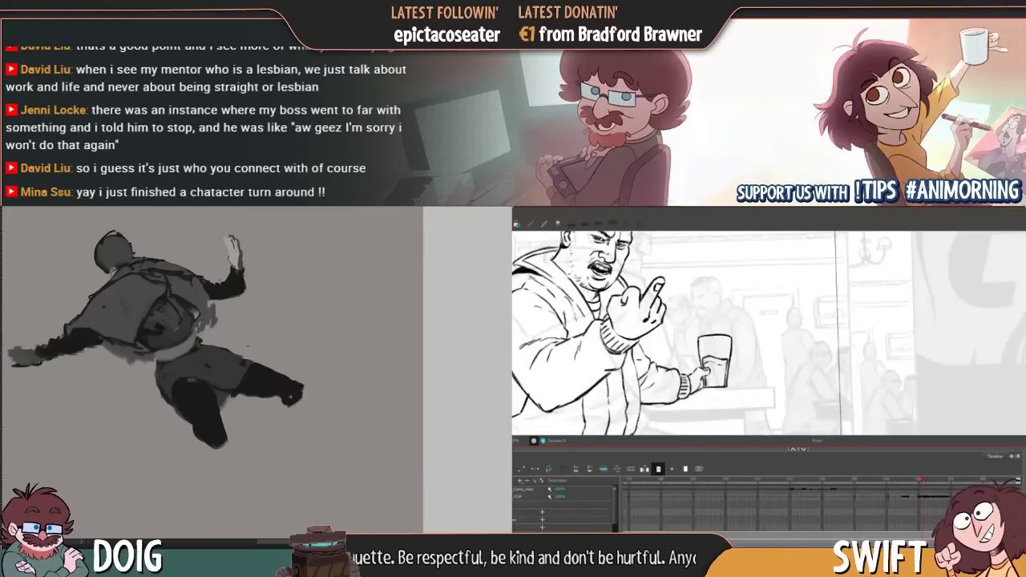
Paint the dark knee of the crouching figure's outstretched leg and extend it with a grey boot ending in a foot
drag(243, 350, 254, 317)
drag(311, 363, 302, 377)
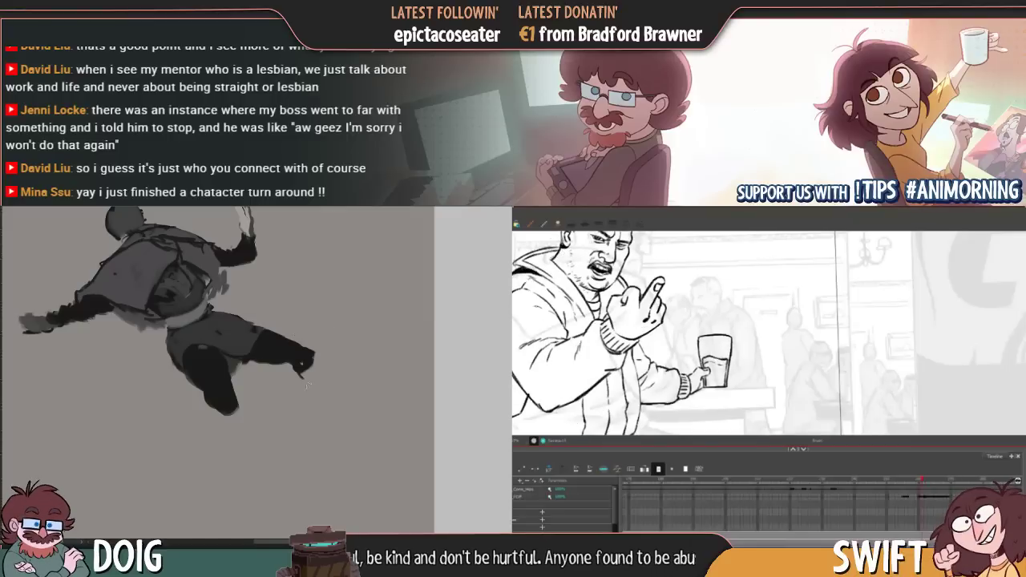
mouse_move(307, 385)
mouse_down()
mouse_move(320, 371)
mouse_move(310, 375)
mouse_move(320, 389)
mouse_move(336, 375)
mouse_up()
drag(267, 400, 262, 359)
drag(317, 340, 324, 349)
drag(256, 322, 274, 386)
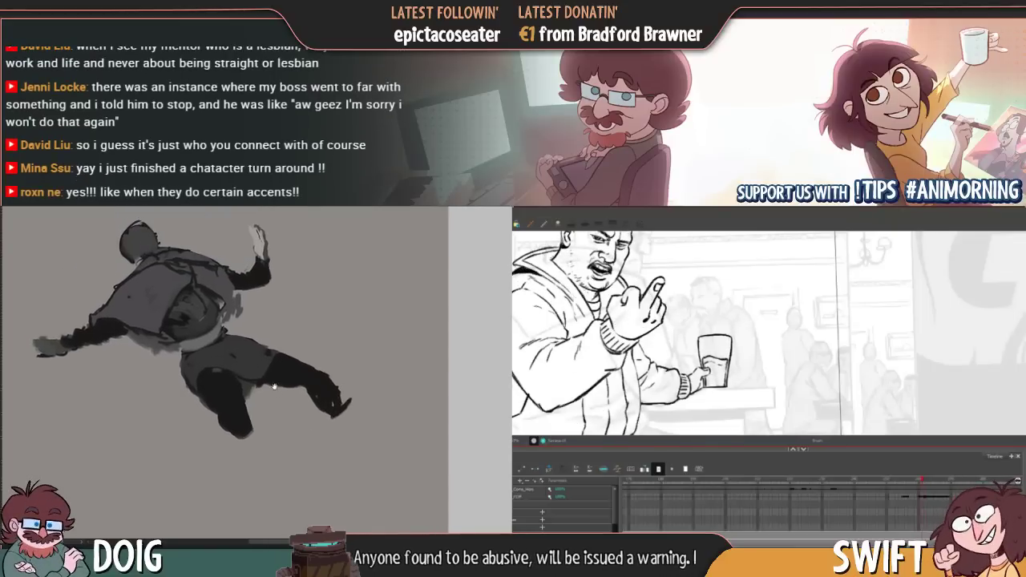
mouse_move(351, 387)
mouse_down()
mouse_move(283, 342)
mouse_move(286, 371)
mouse_move(323, 391)
mouse_move(313, 397)
mouse_move(351, 412)
mouse_up()
mouse_move(349, 411)
mouse_down()
mouse_move(354, 422)
mouse_move(360, 401)
mouse_up()
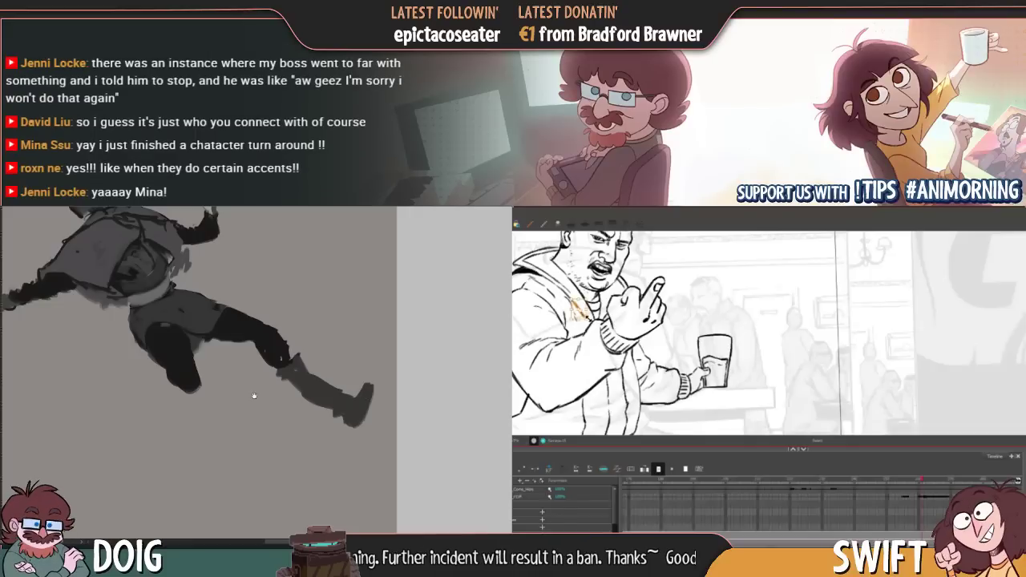
Paint a grey boot and foot below the figure's bent leg and touch up the dark area above it
scroll(360, 402, up, 1)
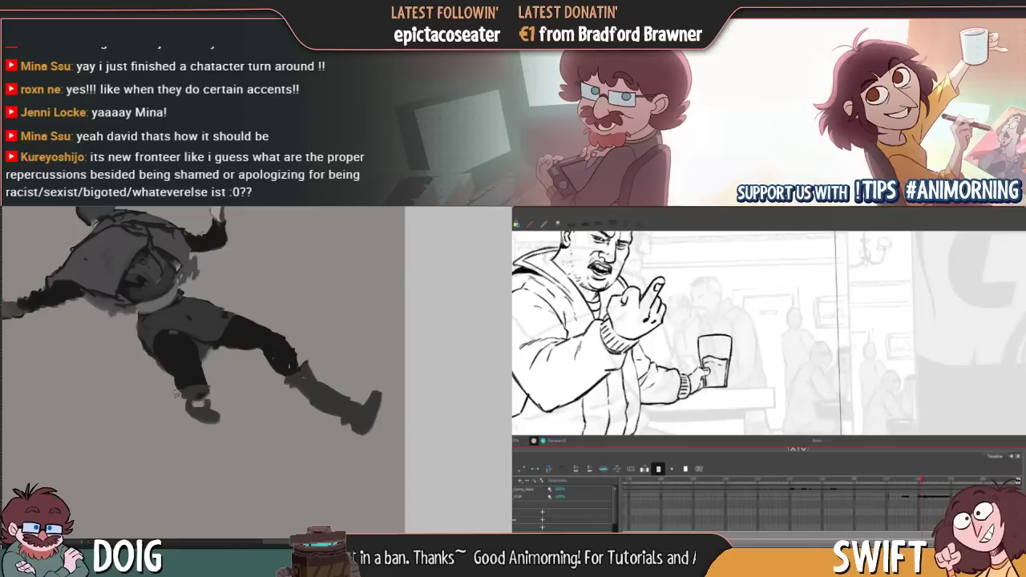
mouse_move(192, 394)
mouse_down()
mouse_move(220, 457)
mouse_move(215, 433)
mouse_up()
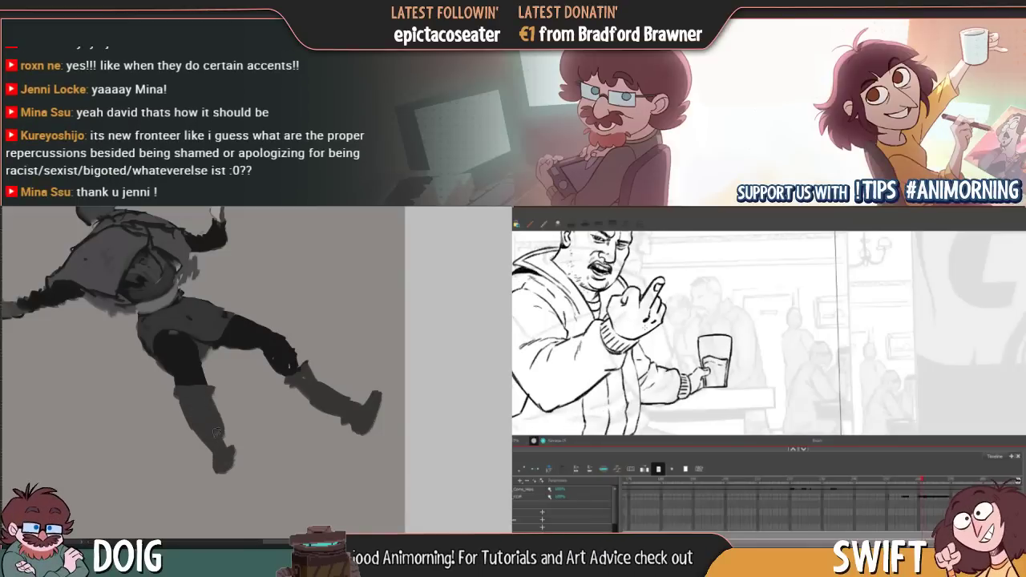
drag(198, 369, 208, 390)
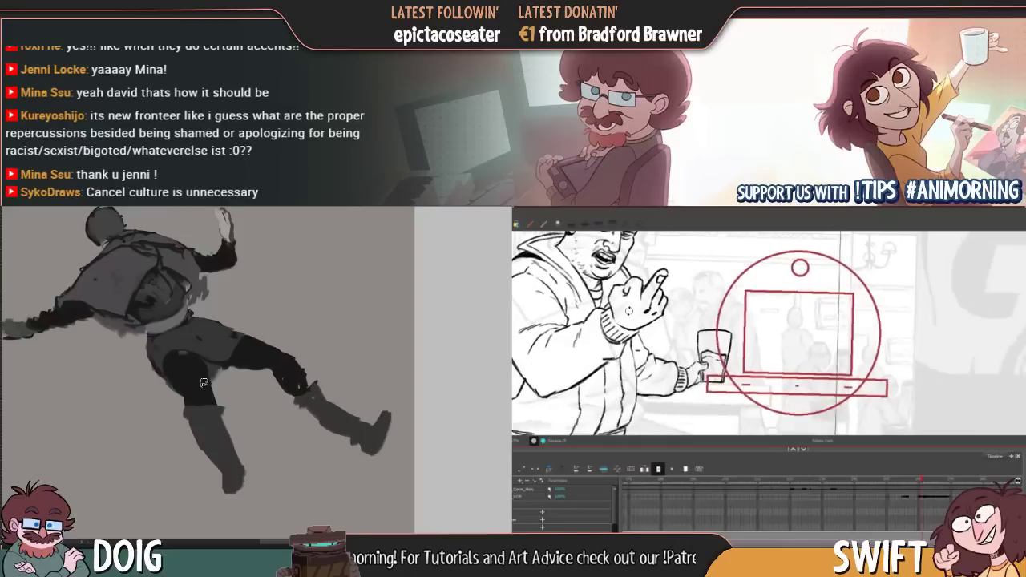
Pick a lighter grey and paint two diagonal straps across the bent leg's boot
alt+click(158, 325)
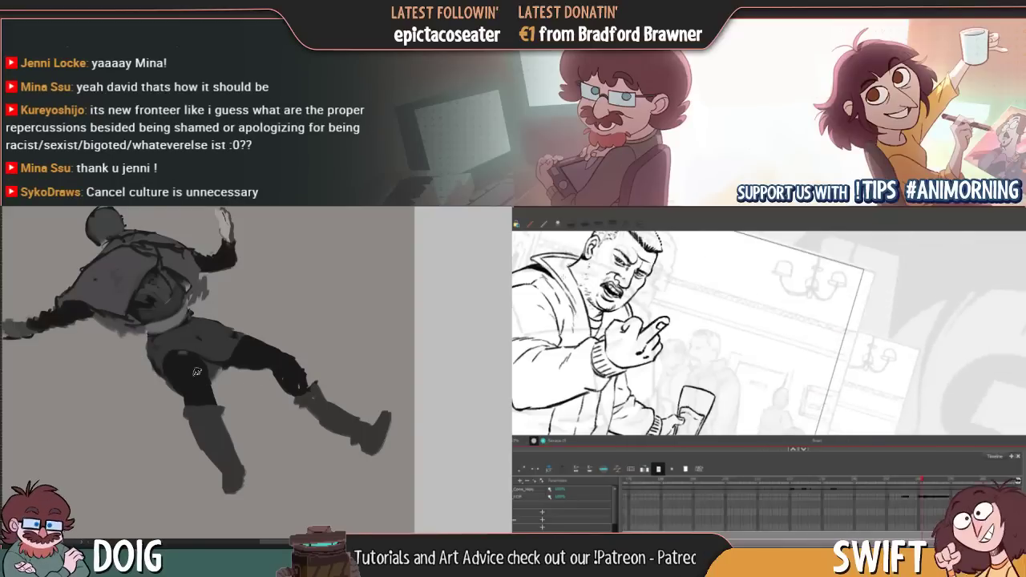
drag(200, 450, 220, 425)
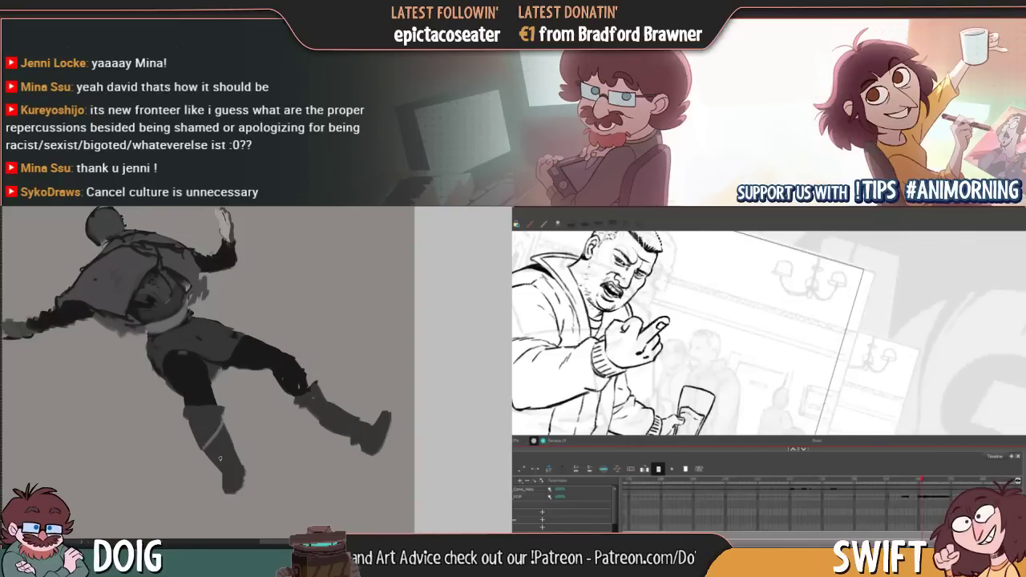
drag(218, 461, 233, 453)
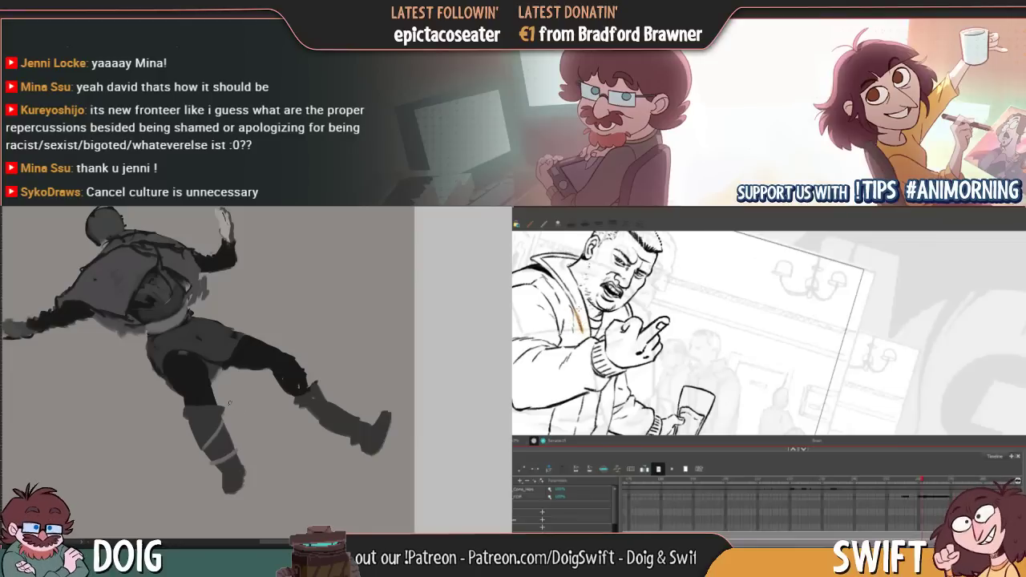
drag(233, 436, 230, 429)
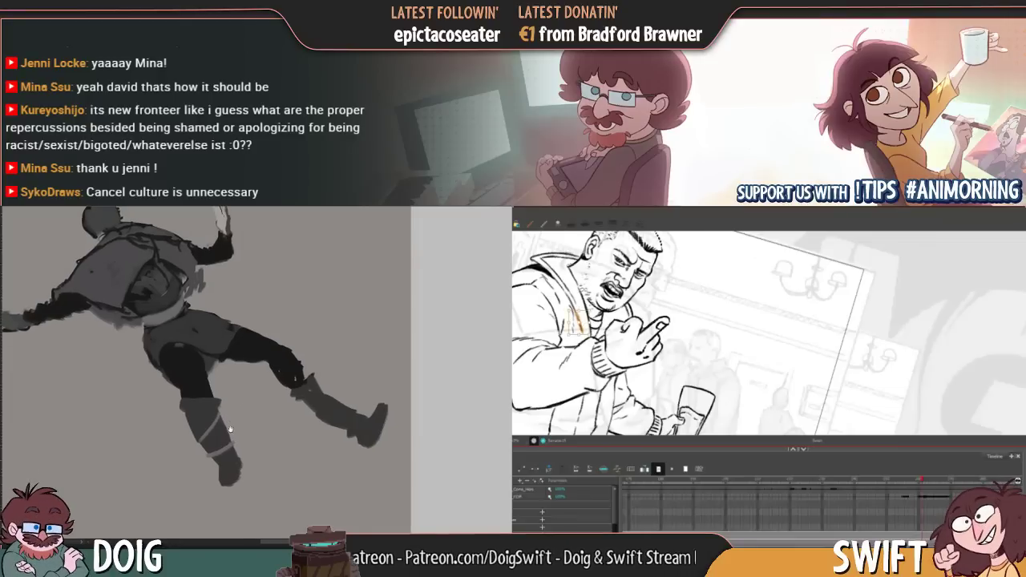
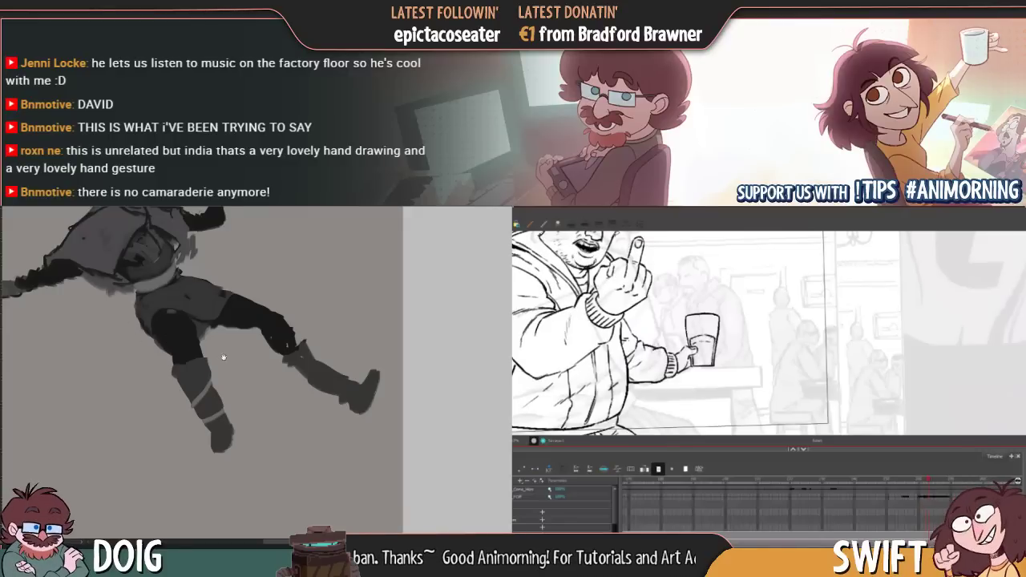
Refine the boot on the figure's outstretched leg, reshaping its top edge at the knee and its underside near the heel
drag(223, 358, 133, 377)
drag(202, 366, 180, 387)
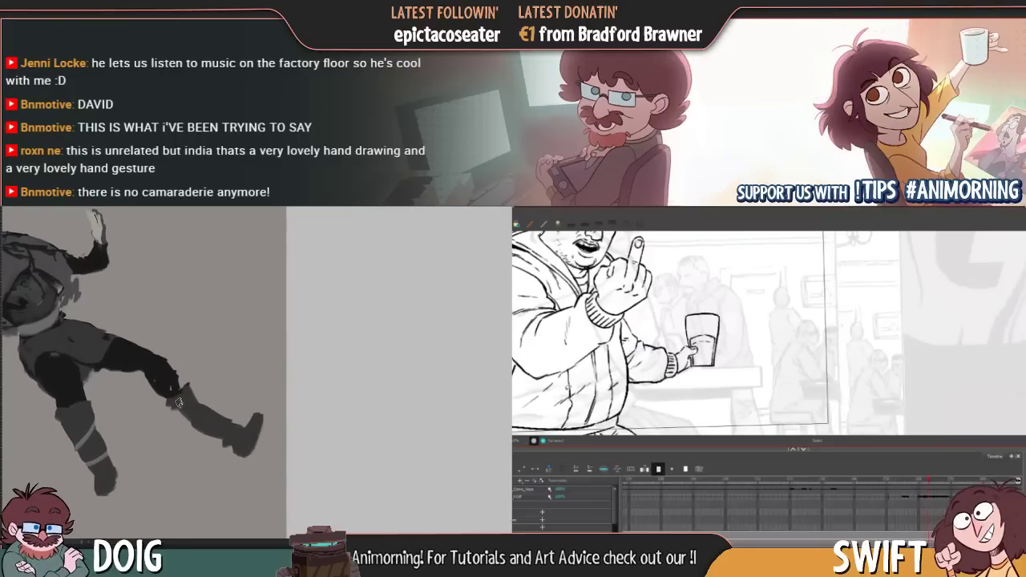
drag(155, 367, 254, 391)
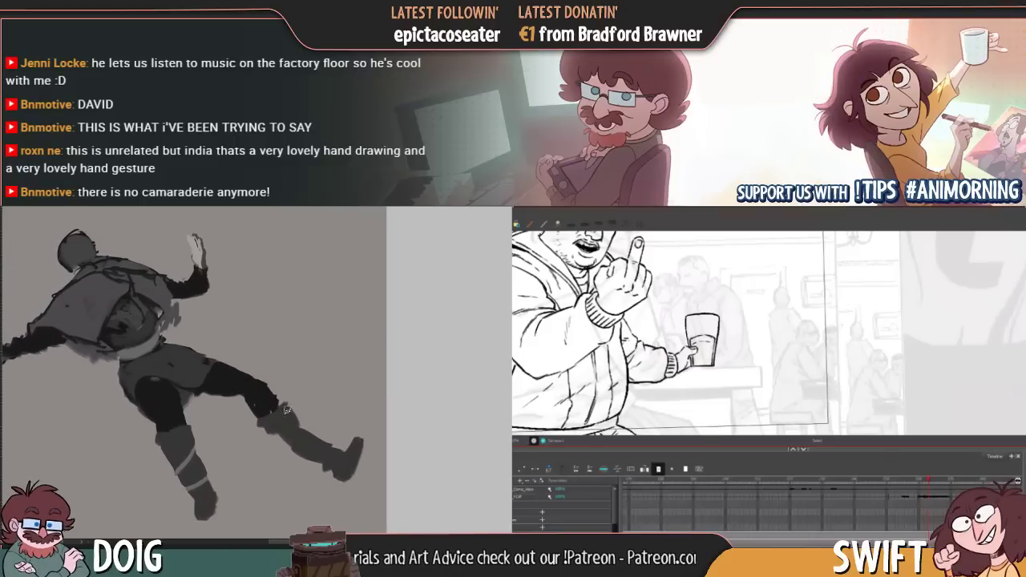
drag(271, 428, 242, 397)
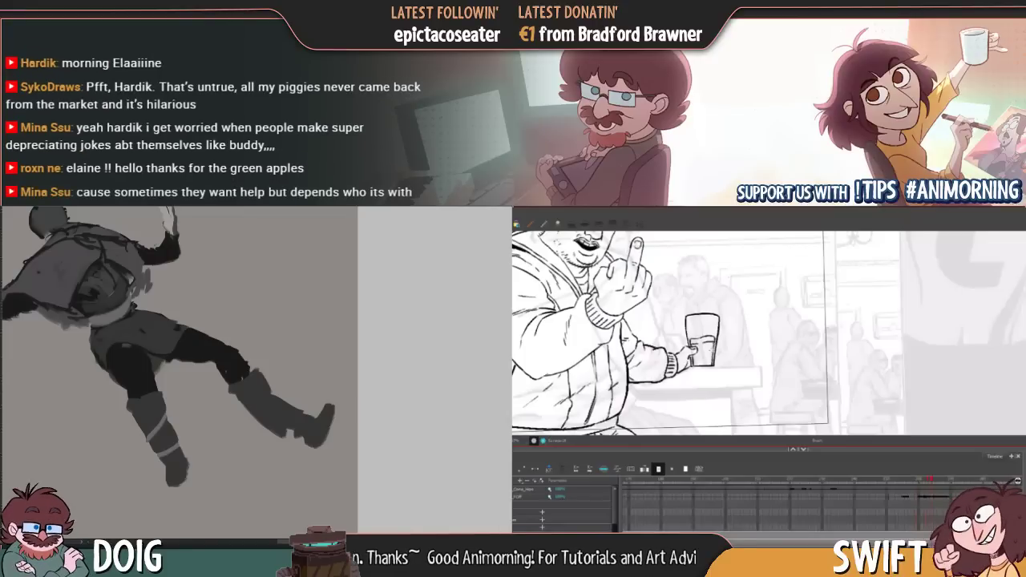
Flip through the drawings of the man raising his finger to compare the hand, jacket and glass lines
key(comma)
key(comma)
key(comma)
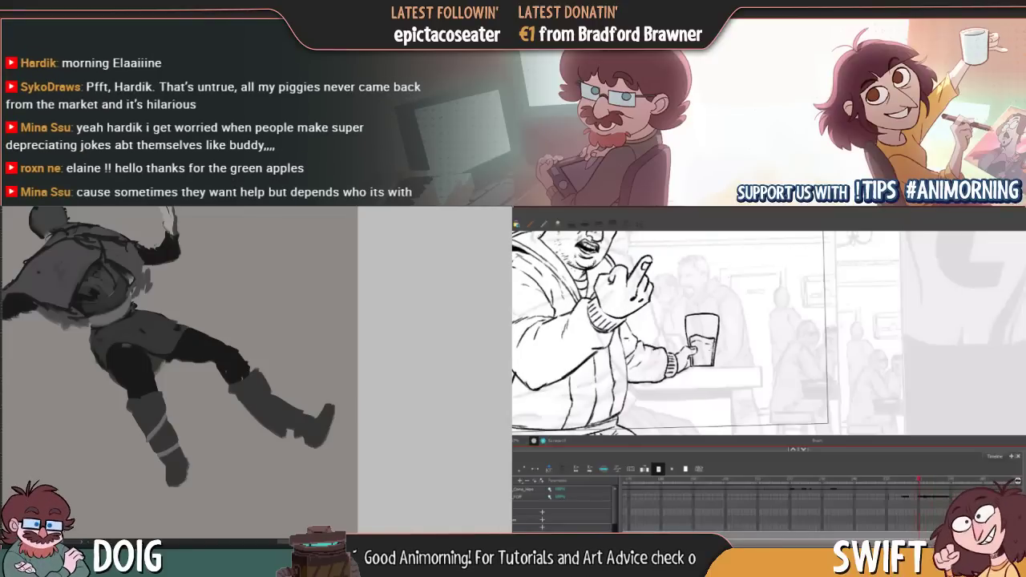
key(comma)
key(period)
key(period)
key(period)
key(period)
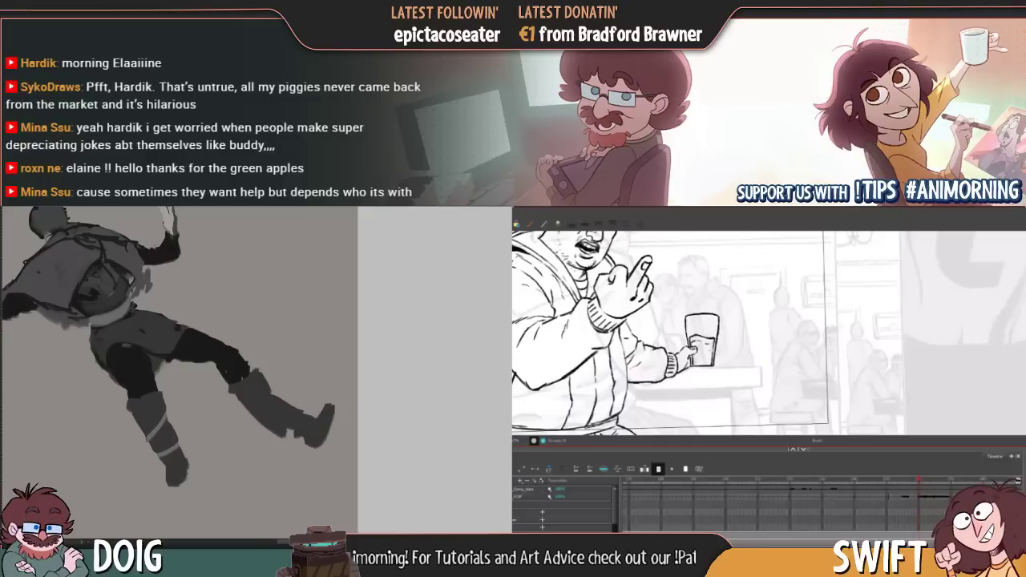
key(comma)
key(comma)
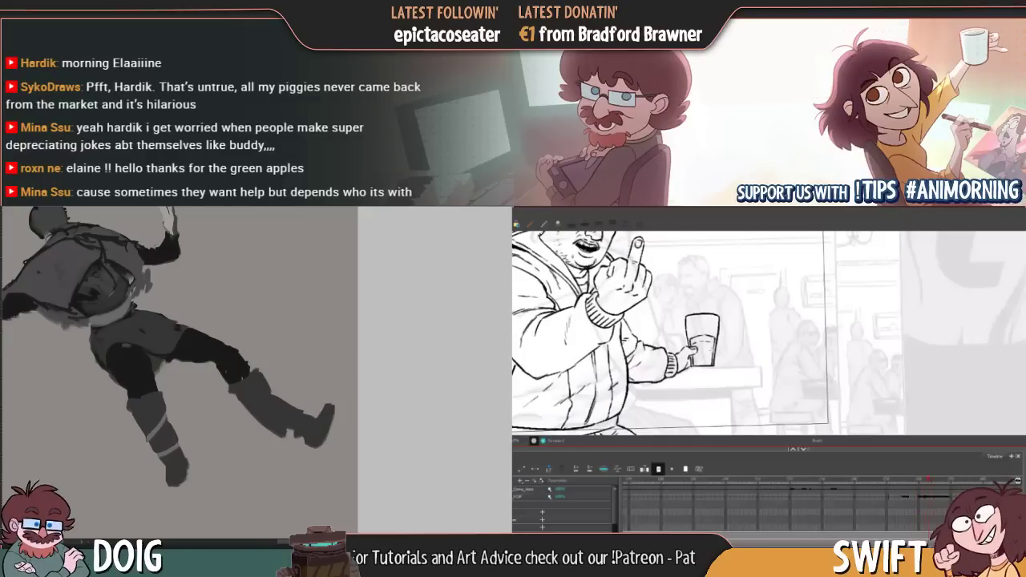
key(period)
key(period)
key(period)
key(period)
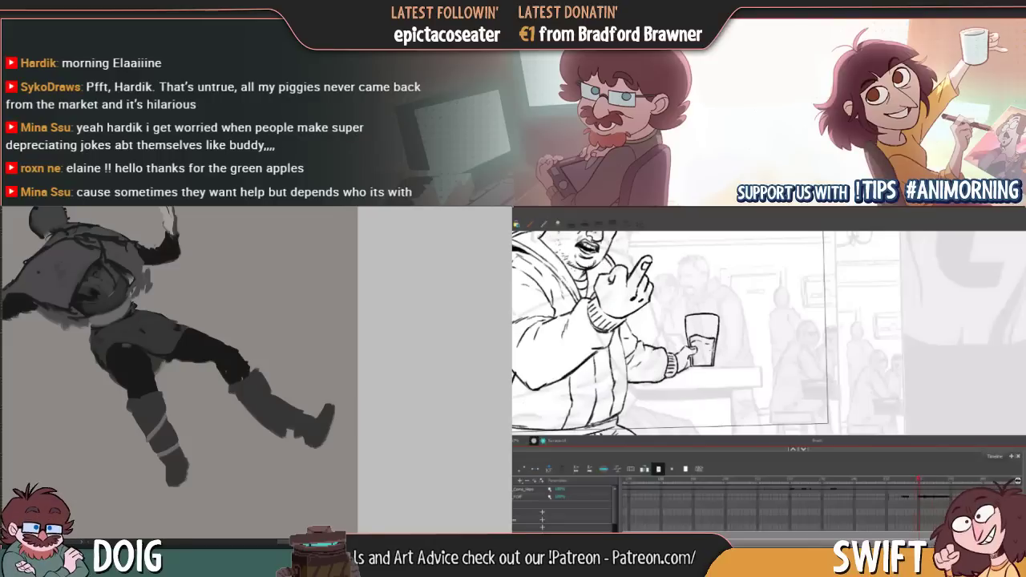
key(period)
key(period)
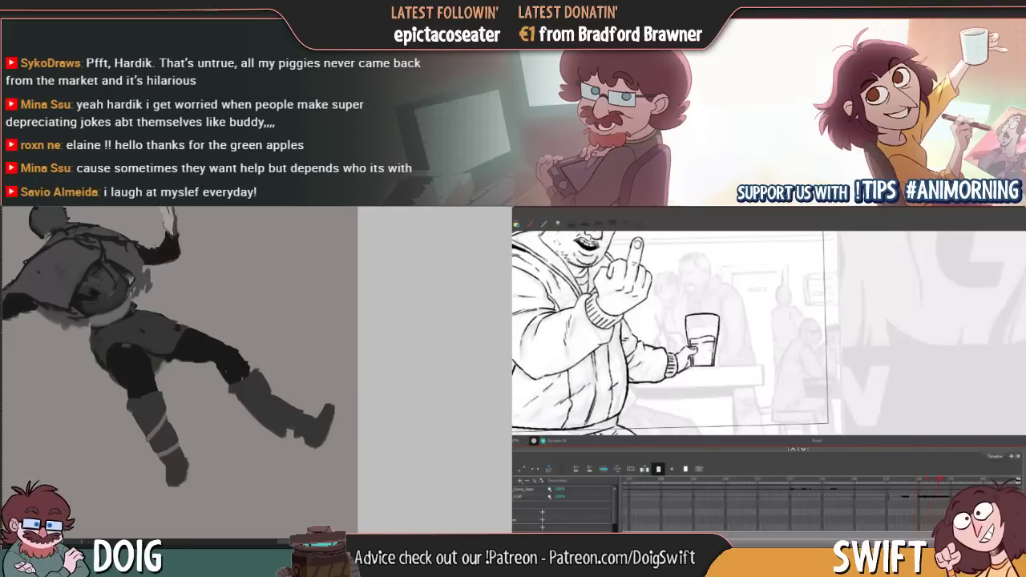
key(comma)
key(comma)
key(comma)
key(comma)
key(comma)
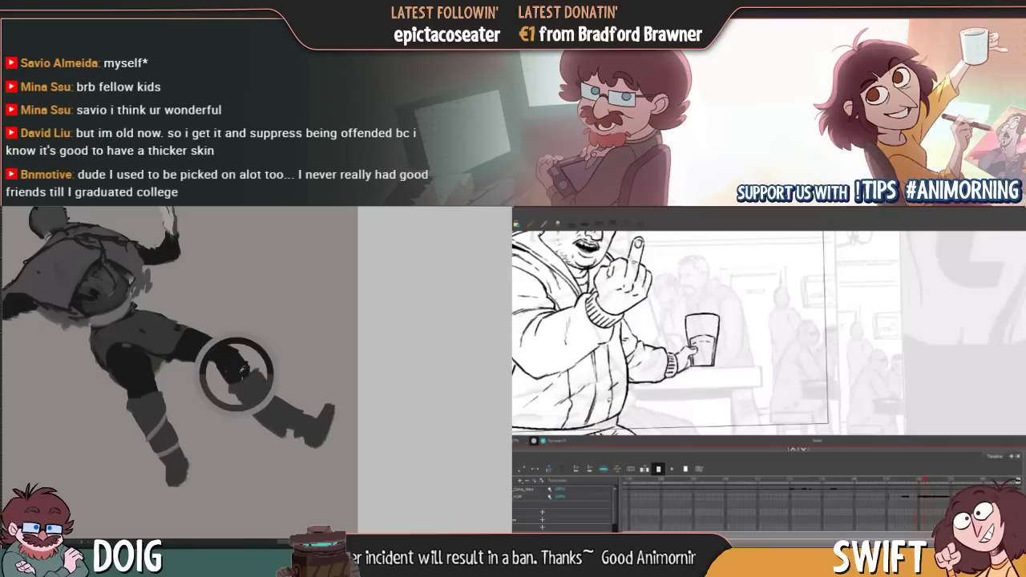
drag(139, 356, 202, 383)
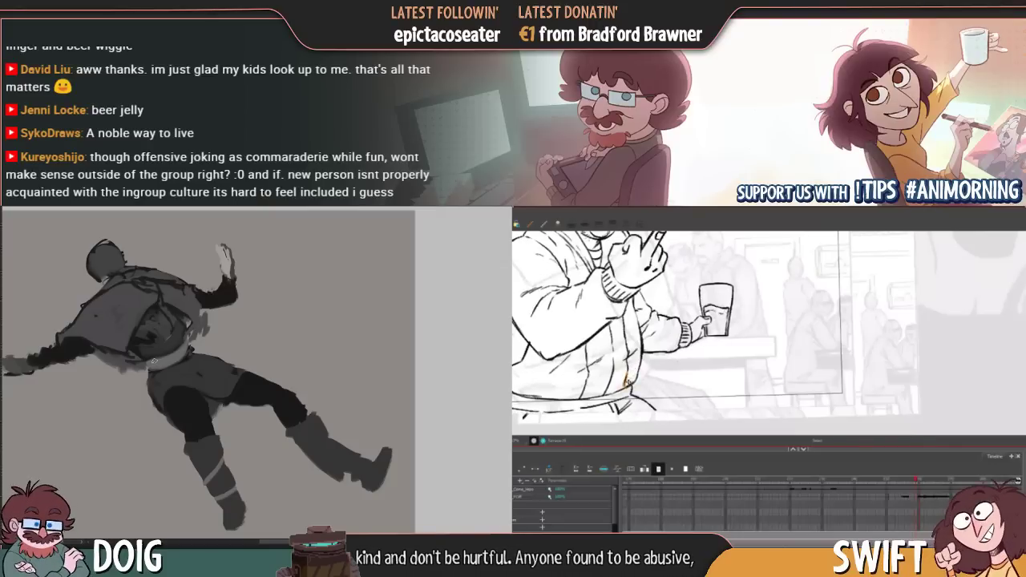
Select and delete the stray line at the lower front edge of the man's jacket
drag(620, 375, 631, 388)
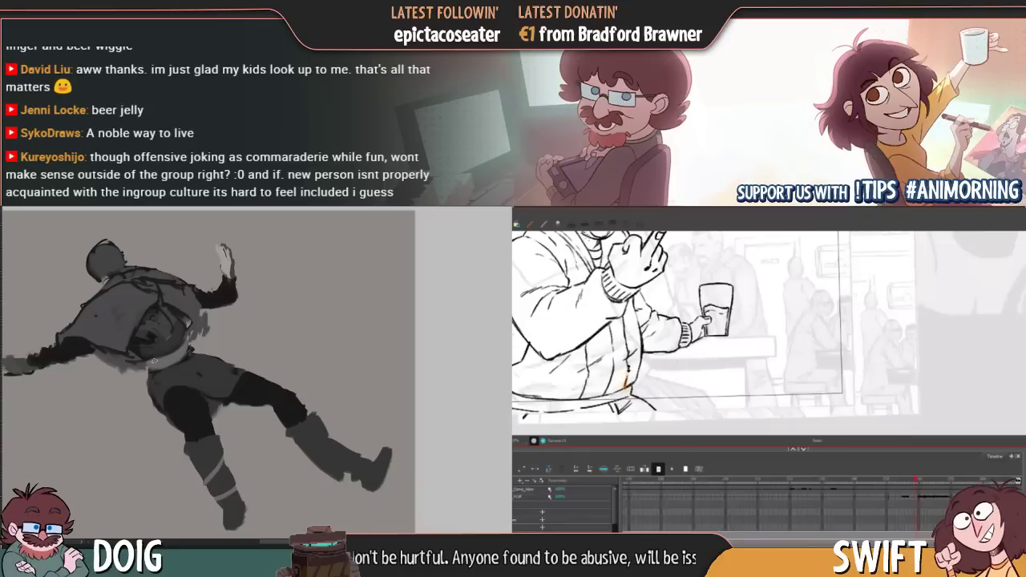
key(Delete)
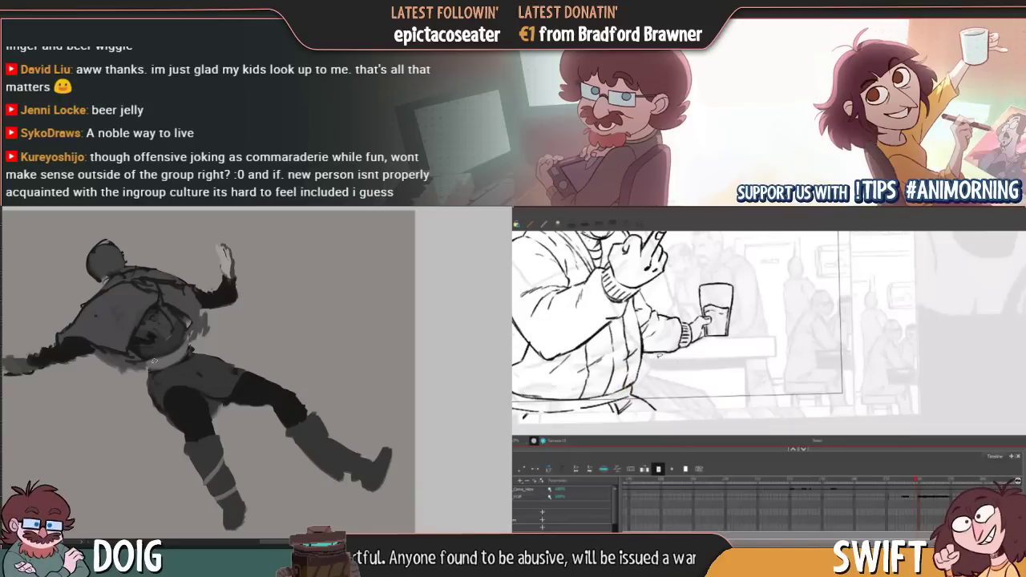
Flip between the lowered-arm and raised-hand drawings to check how the man's jacket and hand lines move
key(f)
key(g)
key(f)
key(g)
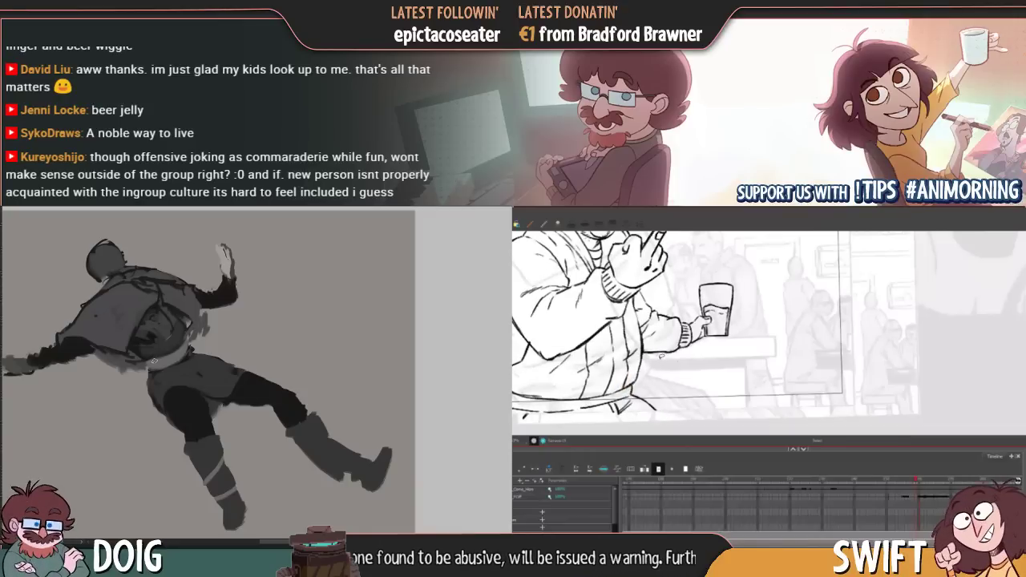
key(f)
key(f)
key(f)
key(f)
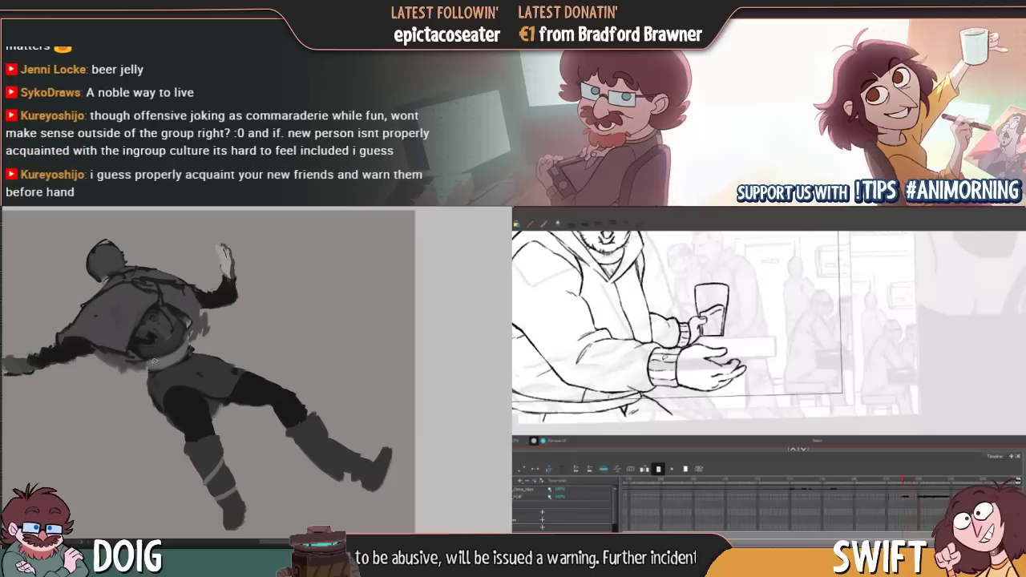
key(g)
key(f)
key(f)
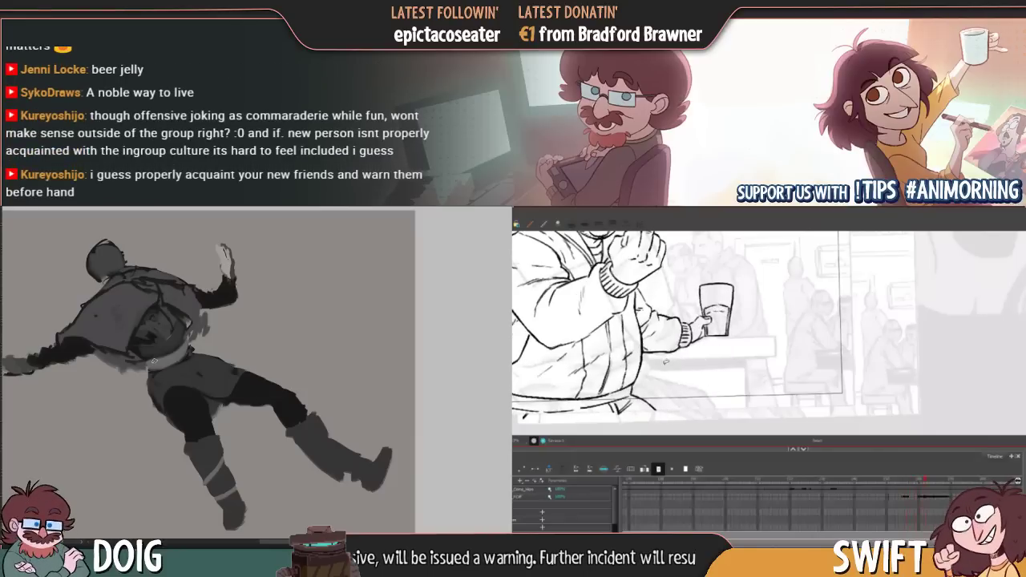
key(g)
key(g)
key(g)
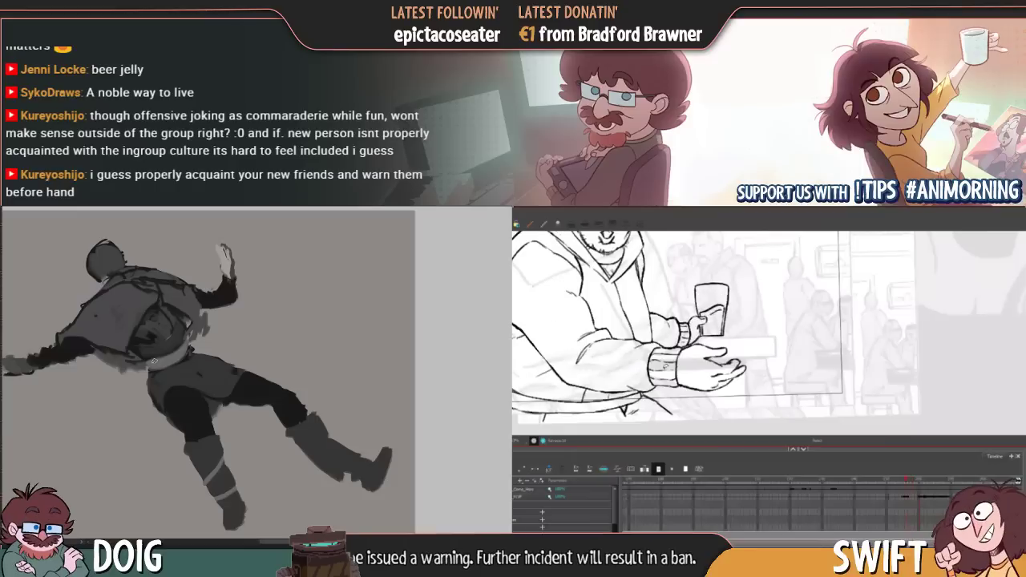
key(f)
key(g)
key(f)
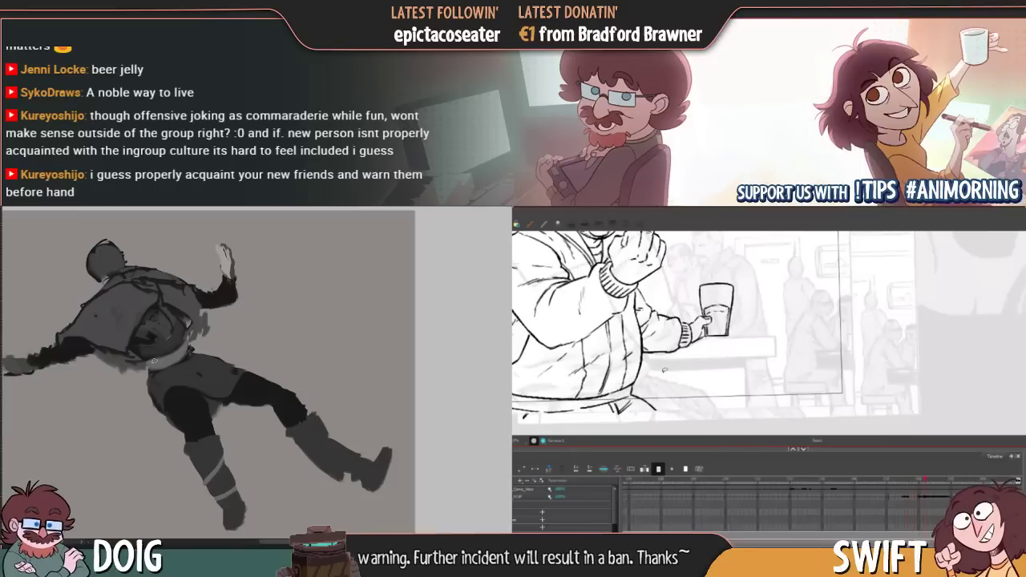
key(g)
key(f)
key(g)
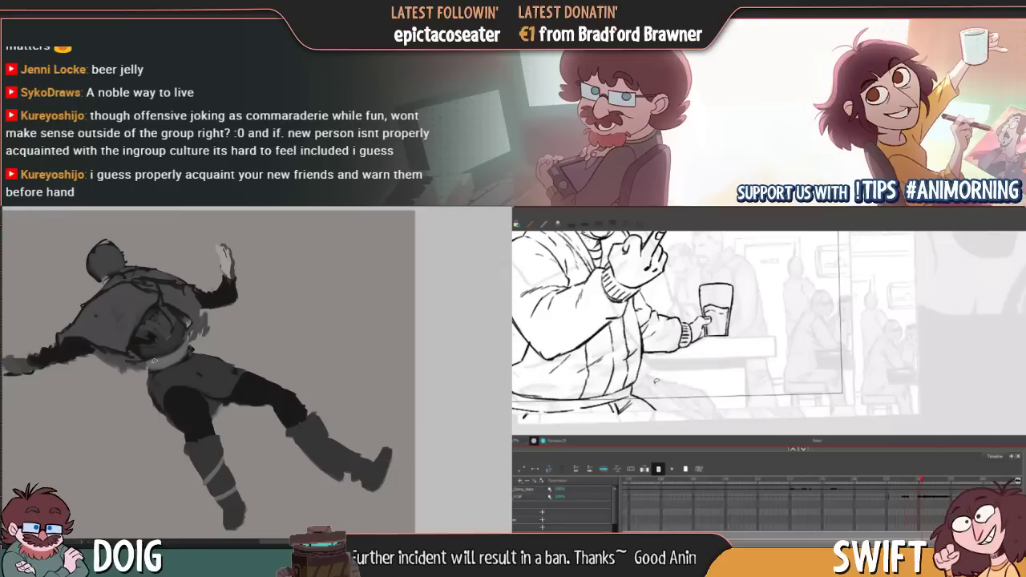
Turn on onion skin and extend its range on the timeline to include earlier drawings
key(f)
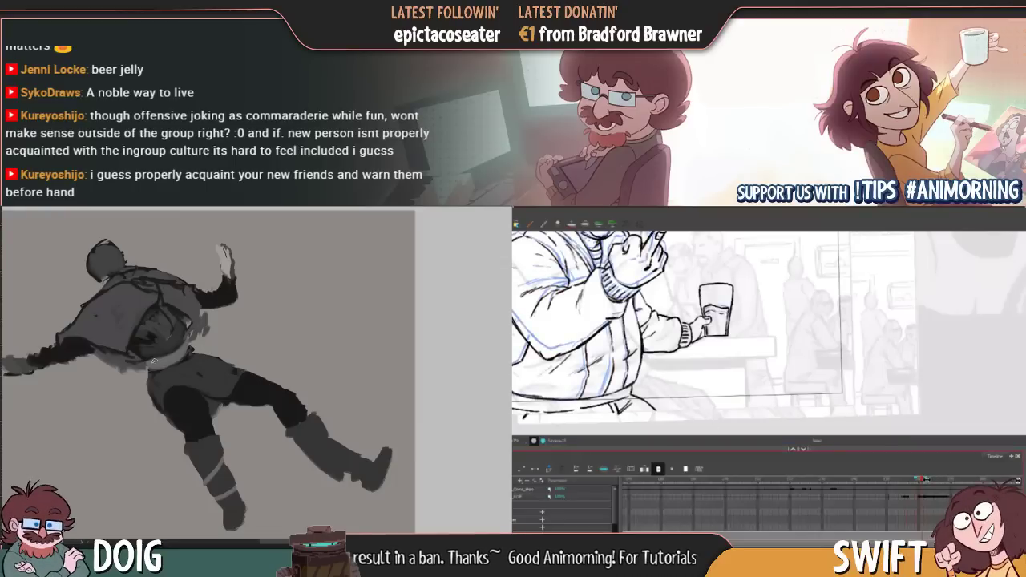
key(f)
drag(903, 480, 898, 479)
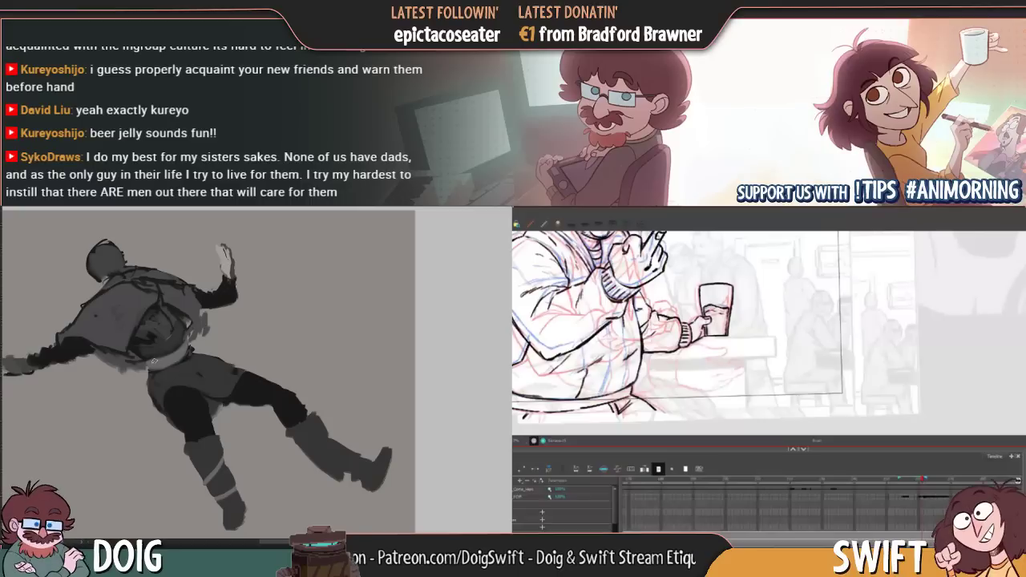
Draw fold and quilting lines on the lower front of the man's jacket, using the onion-skinned drawings as a guide
drag(586, 368, 583, 349)
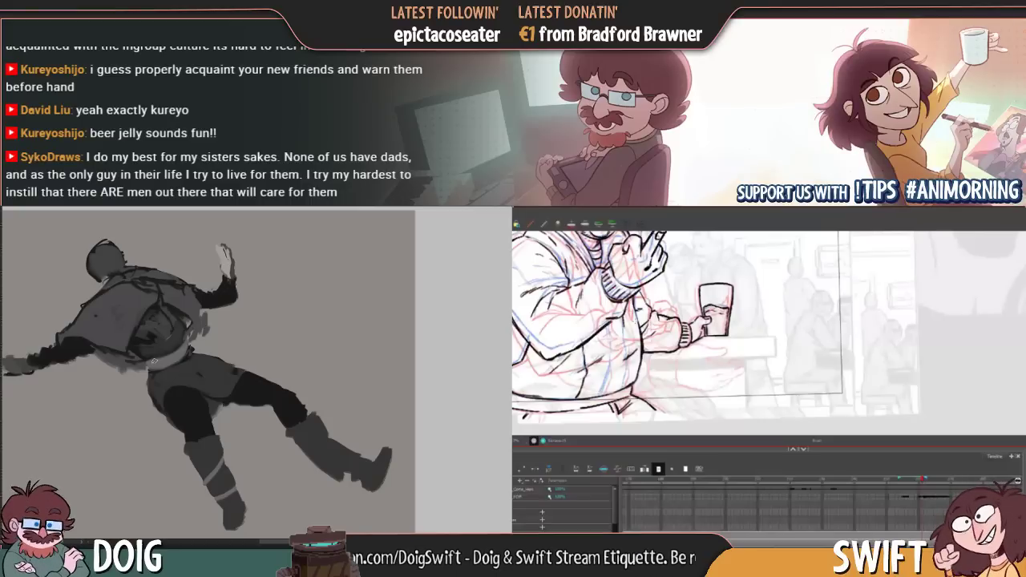
mouse_move(609, 394)
mouse_down()
mouse_move(599, 380)
mouse_move(611, 348)
mouse_up()
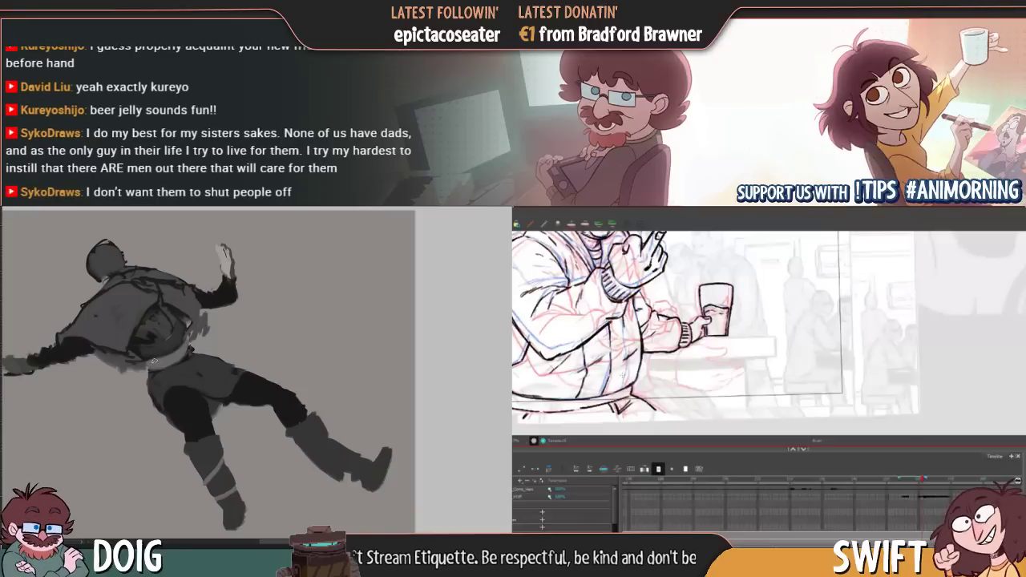
drag(626, 376, 623, 390)
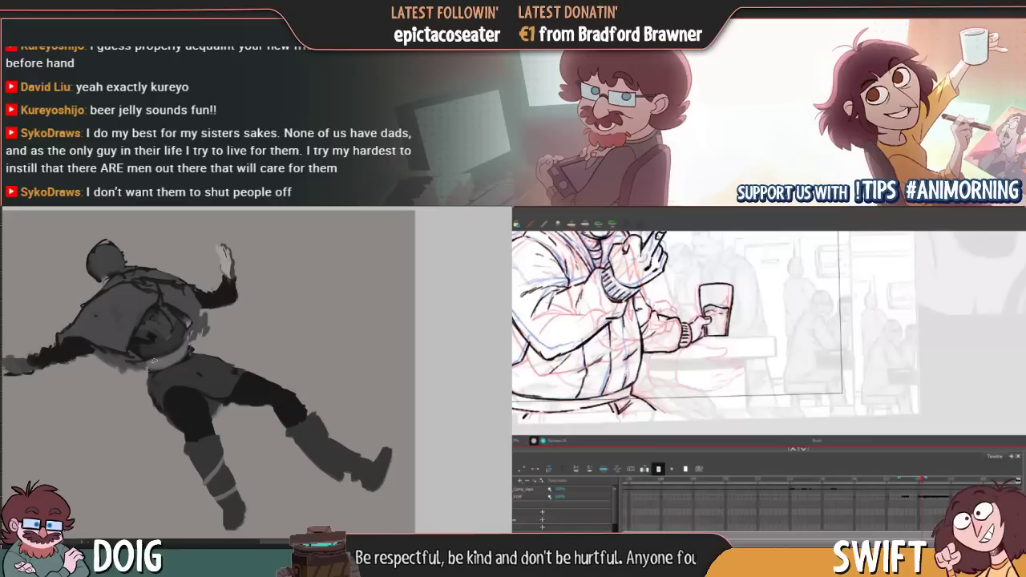
mouse_move(629, 356)
mouse_down()
mouse_move(625, 372)
mouse_move(624, 338)
mouse_up()
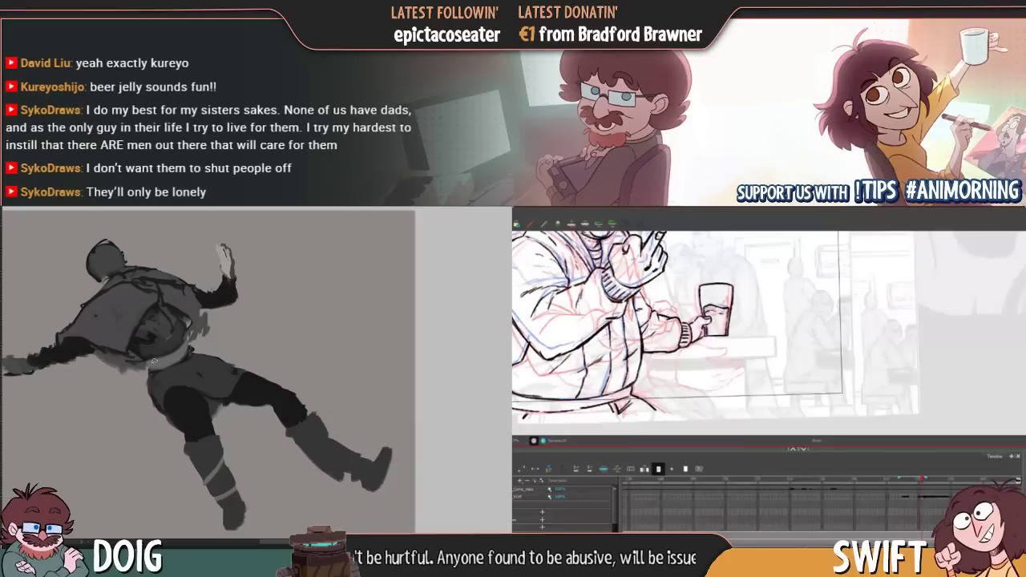
Turn off onion skin and flip between the lowered-arm and raised-hand drawings to check the man's new jacket fold lines
key(alt+o)
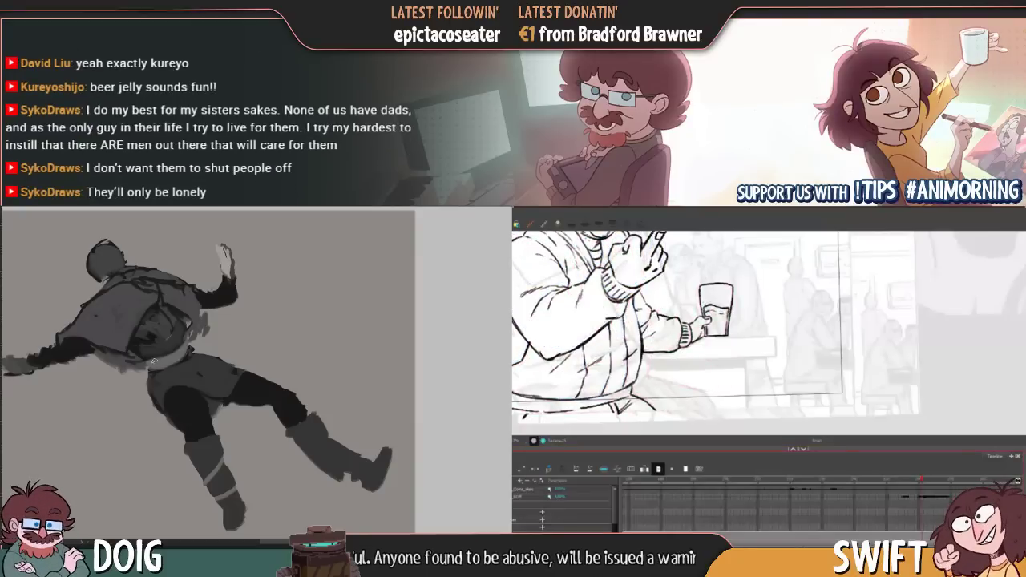
key(period)
key(period)
key(period)
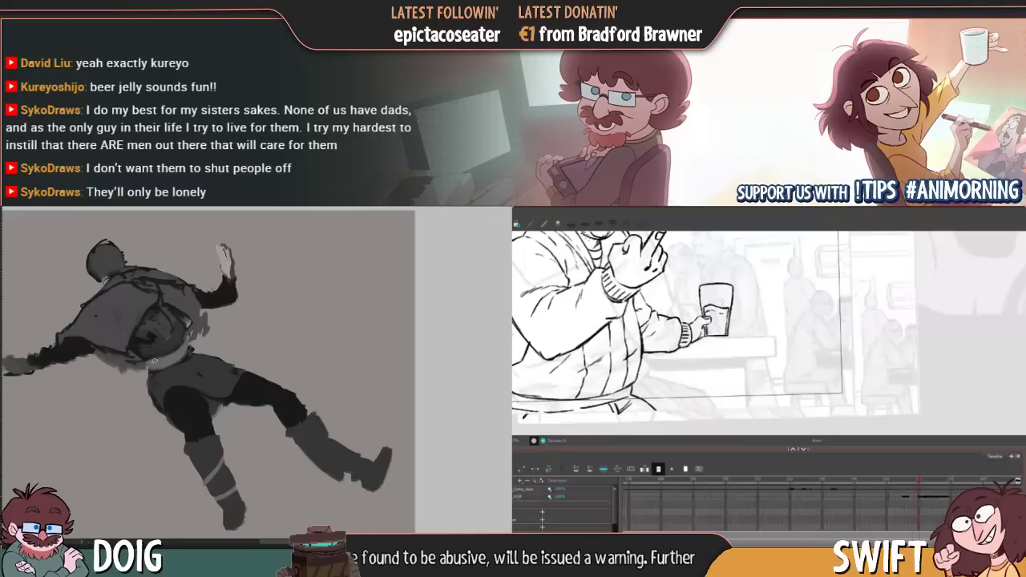
key(comma)
key(comma)
key(comma)
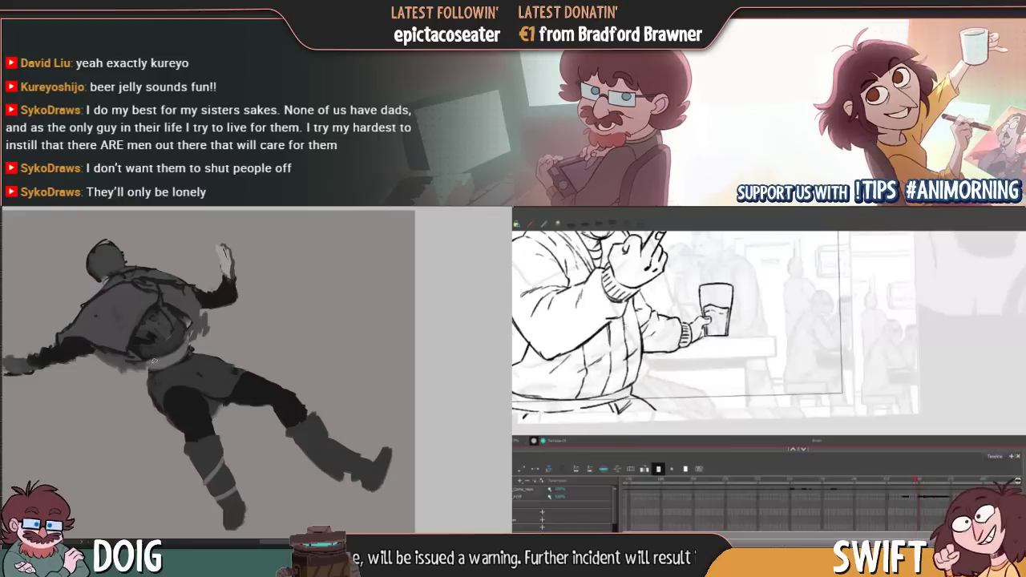
key(period)
key(comma)
key(comma)
key(comma)
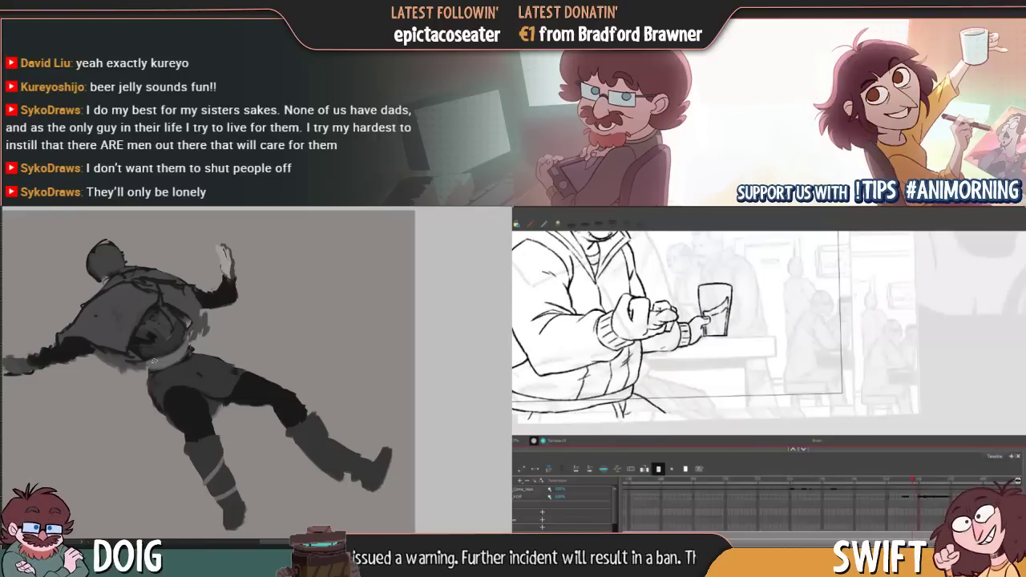
key(period)
key(period)
key(period)
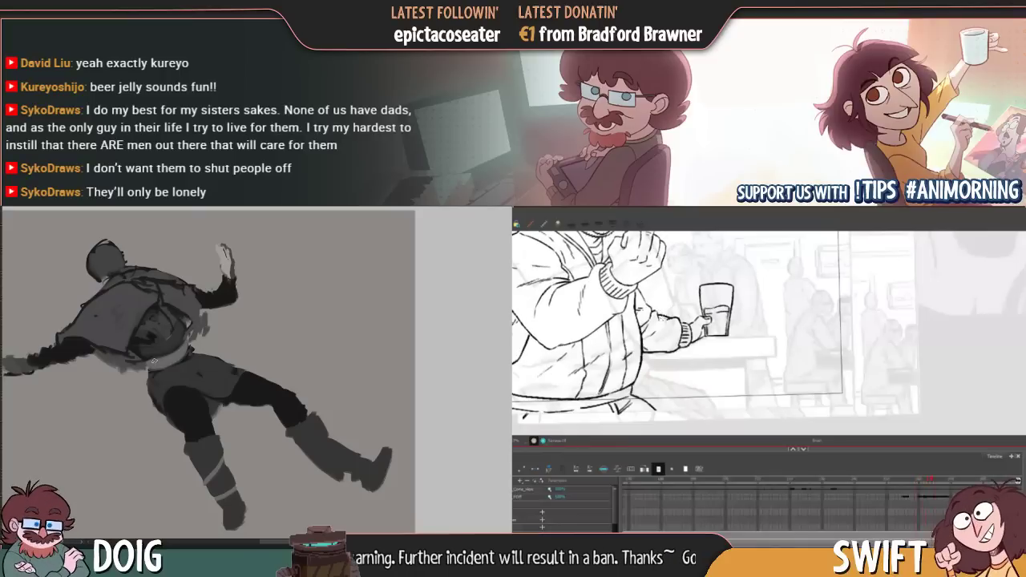
key(comma)
key(comma)
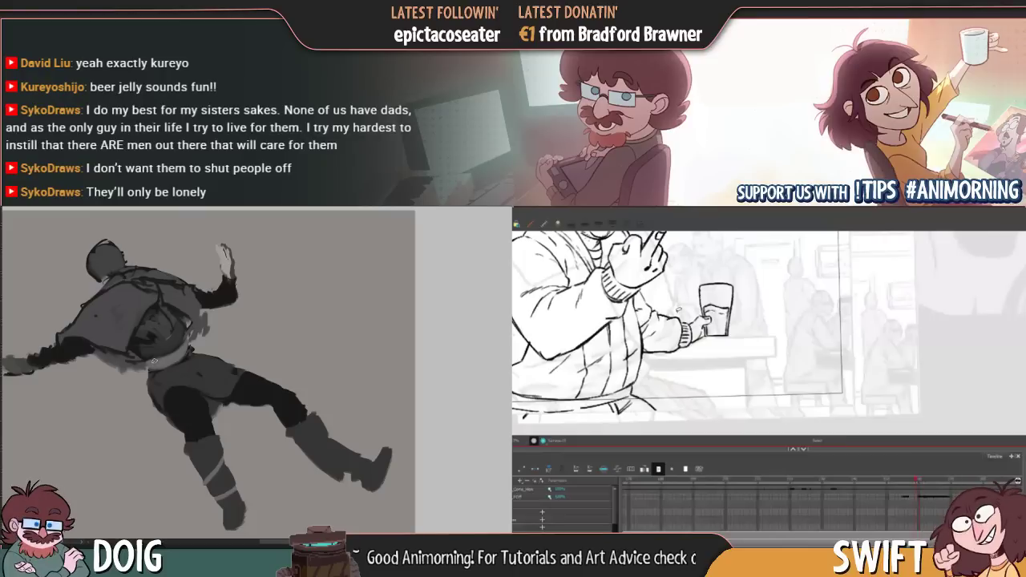
key(comma)
key(period)
key(comma)
key(period)
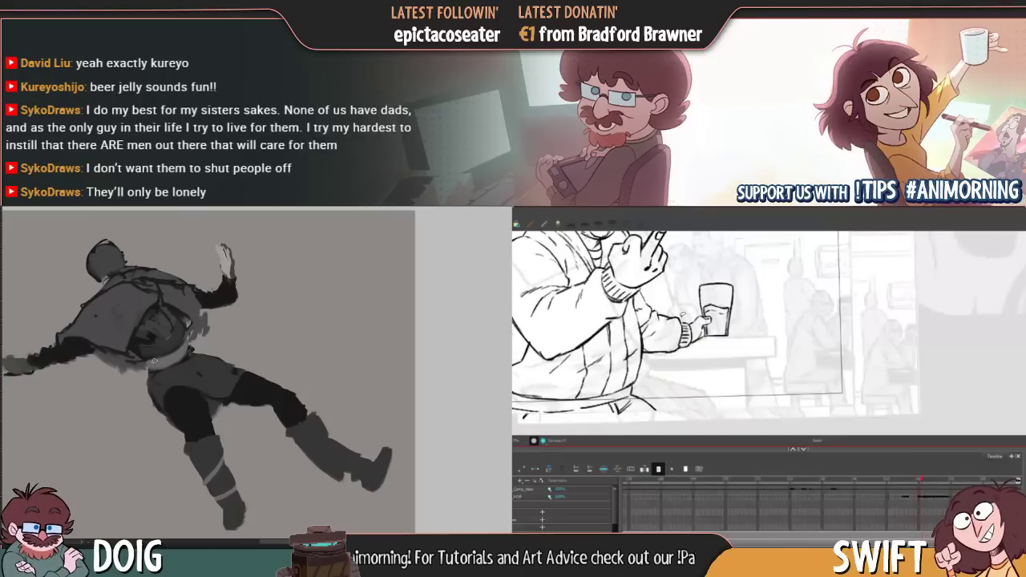
key(comma)
key(comma)
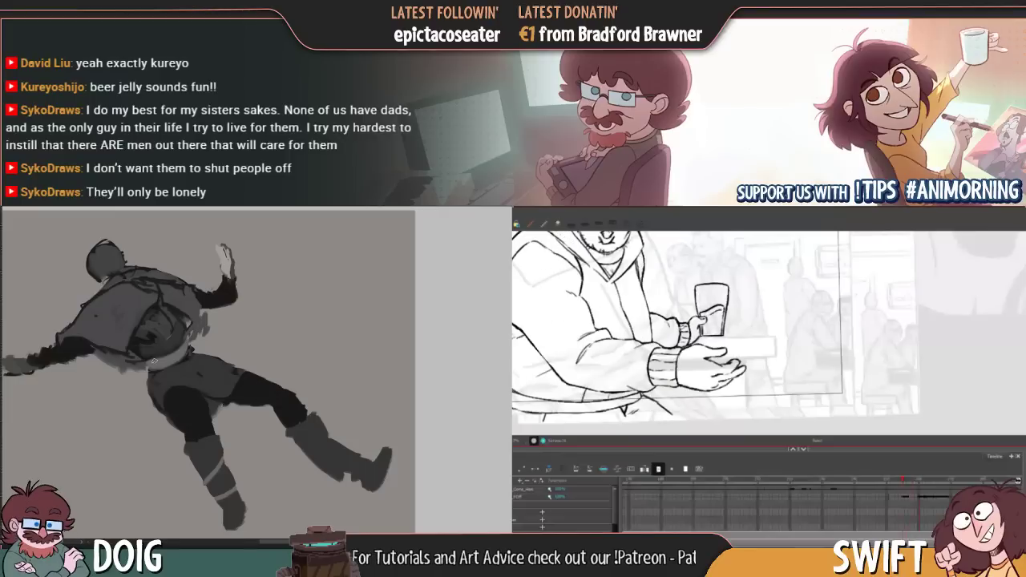
key(comma)
key(period)
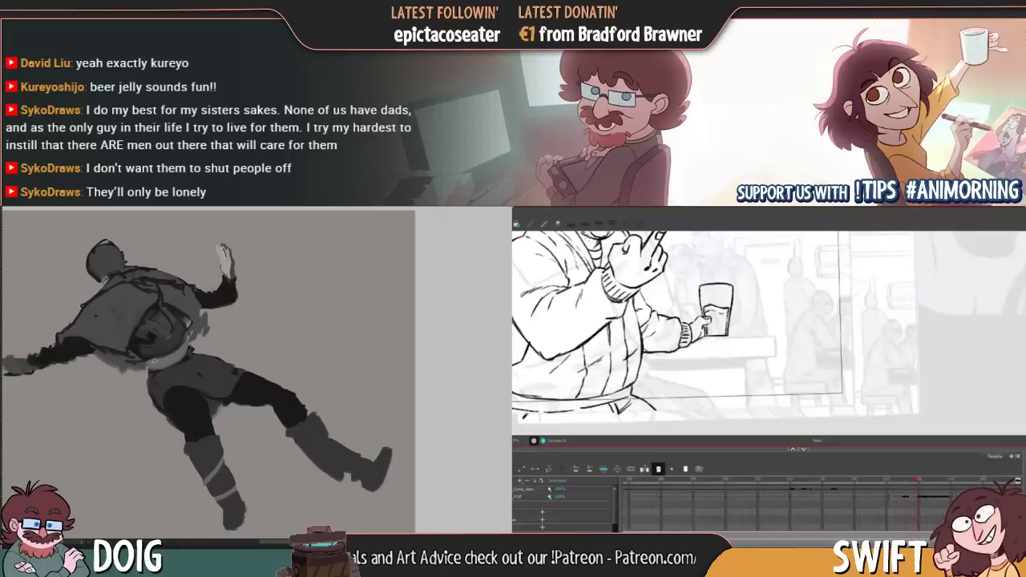
key(comma)
key(period)
Compare the man's face and hand between the clenched-fist drawing and the one after it
drag(674, 291, 665, 355)
key(comma)
key(period)
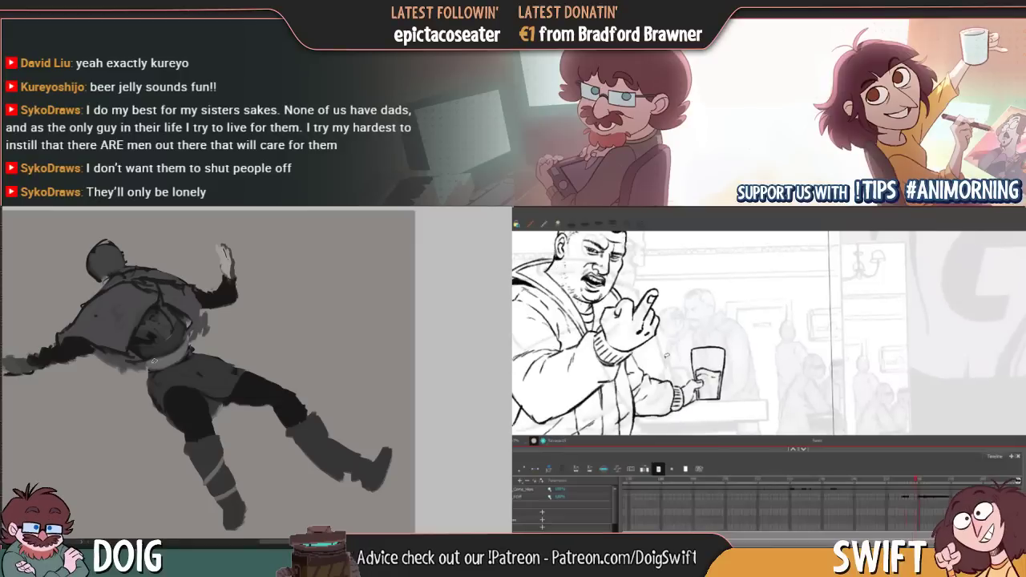
key(comma)
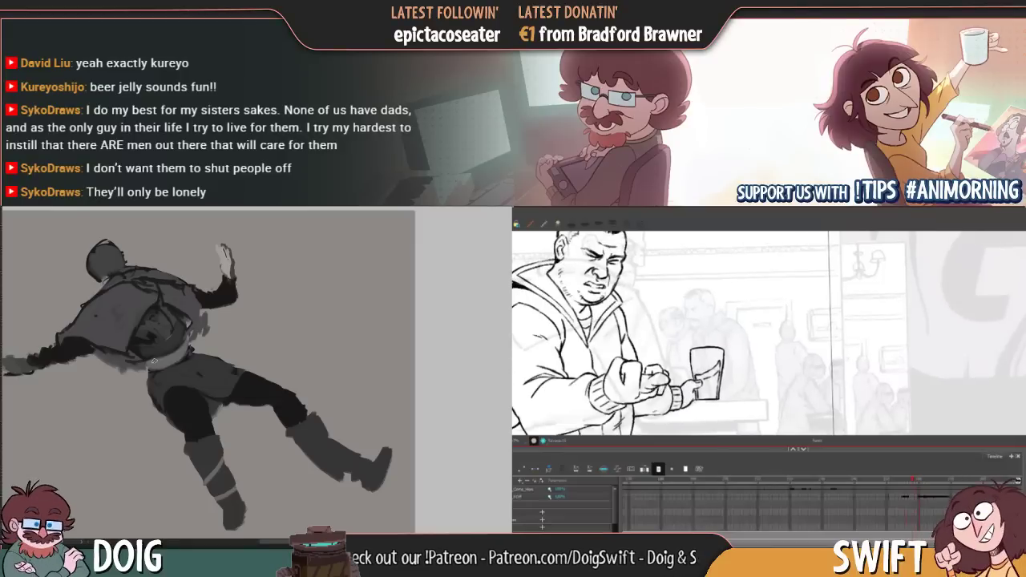
key(period)
key(comma)
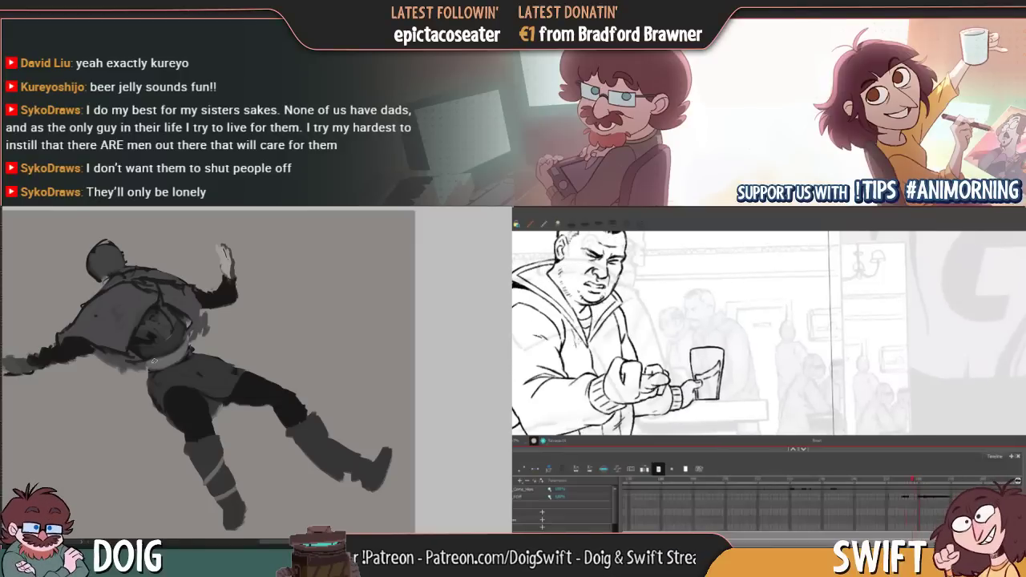
key(period)
key(comma)
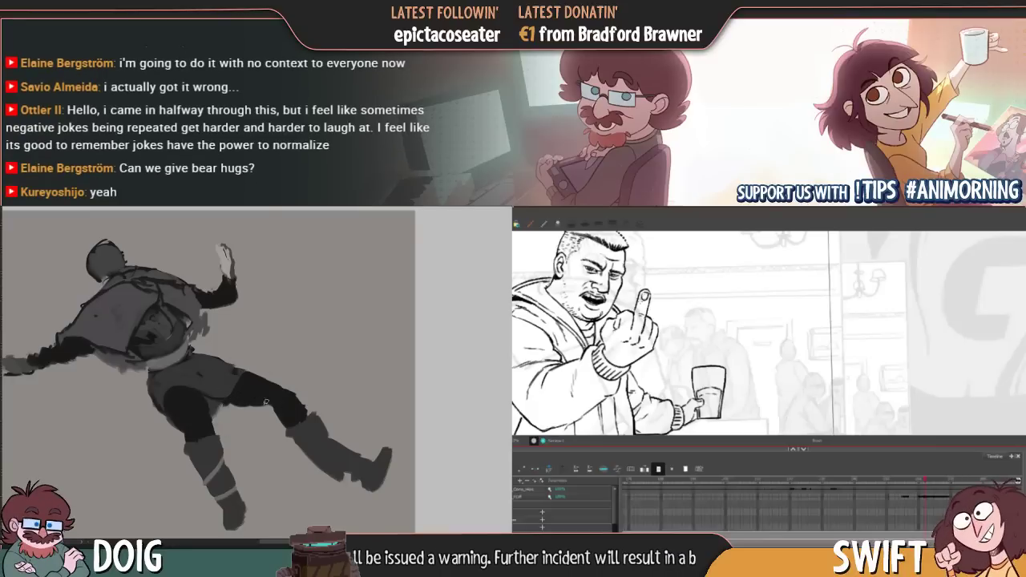
Flip through the raised-middle-finger drawings to compare the hand lines, and try a selection around the base of the finger
key(g)
key(f)
key(g)
key(f)
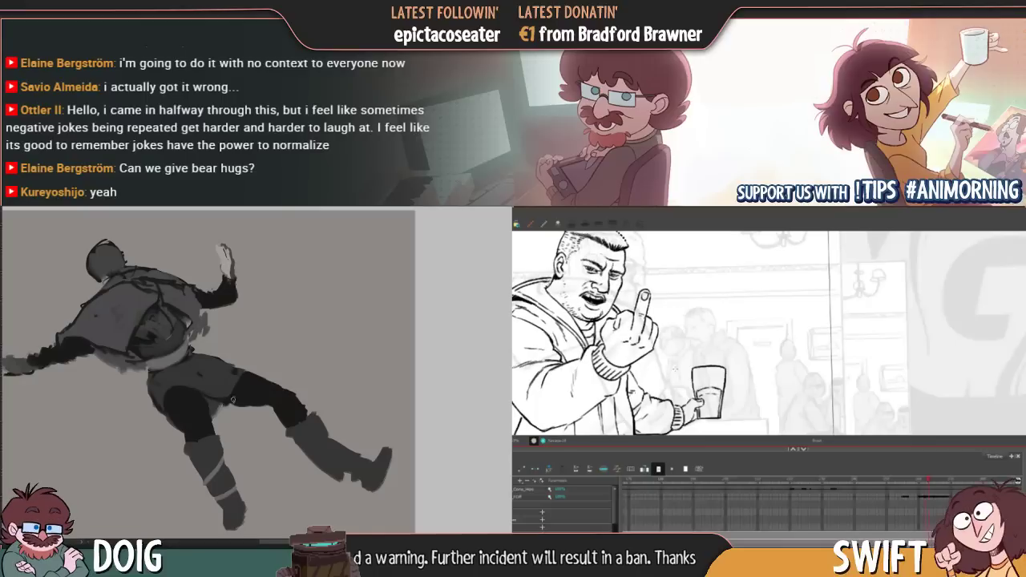
key(f)
key(g)
key(f)
key(g)
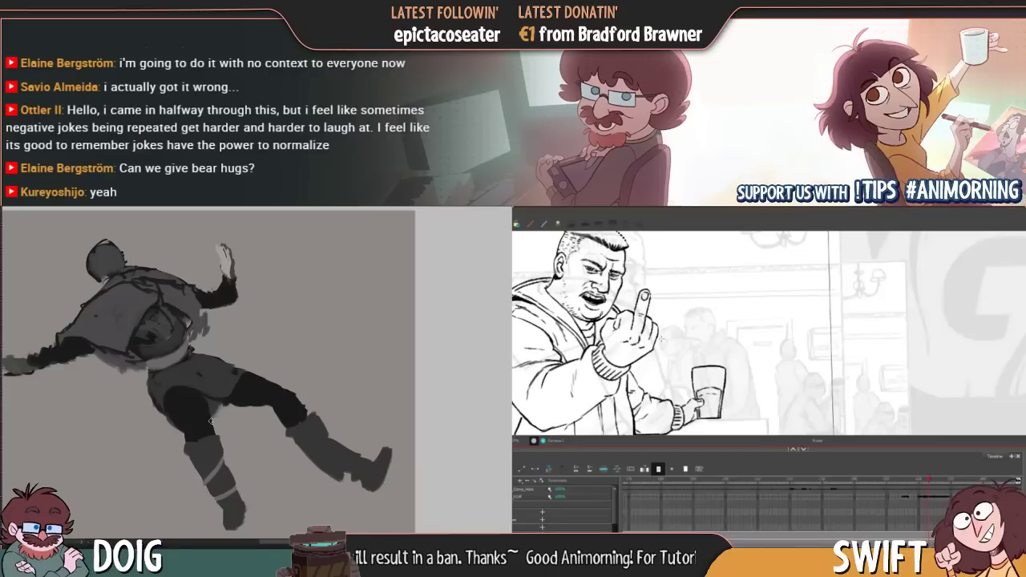
drag(643, 304, 656, 321)
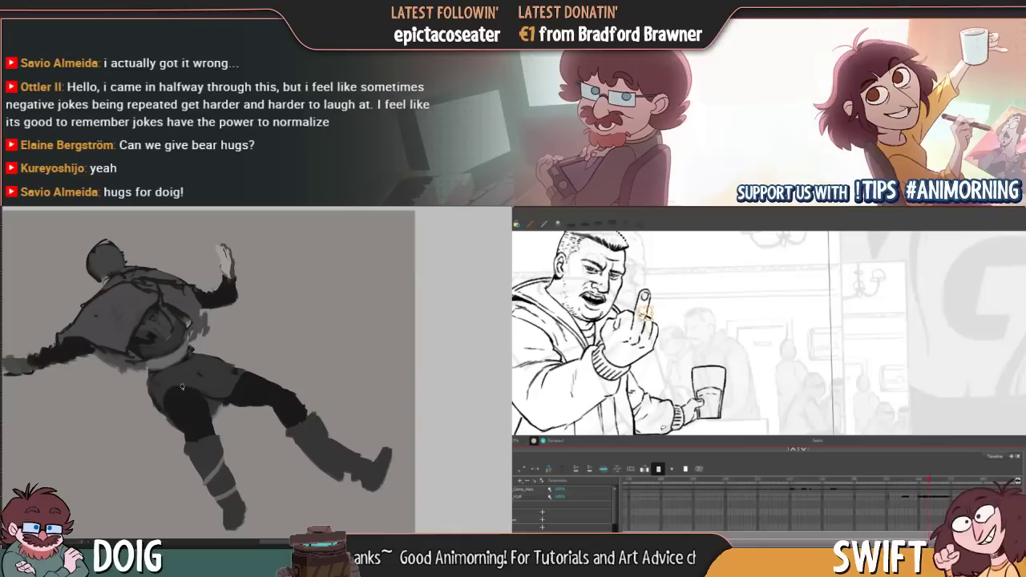
key(ctrl+z)
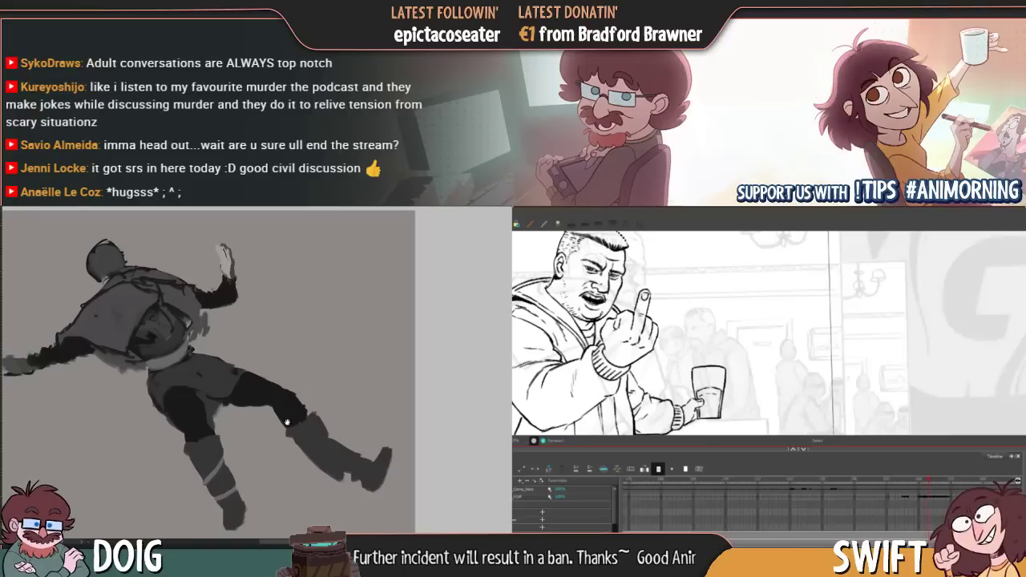
Move the dark painted figure down and slightly left on its canvas
mouse_move(286, 423)
mouse_down()
mouse_move(328, 382)
mouse_move(319, 426)
mouse_up()
drag(254, 391, 329, 450)
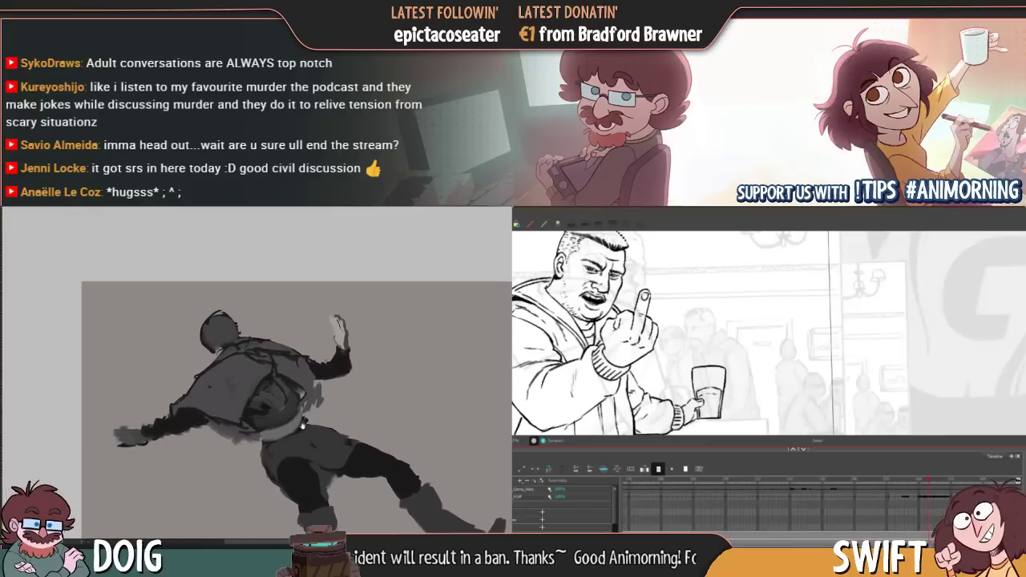
key(ctrl+0)
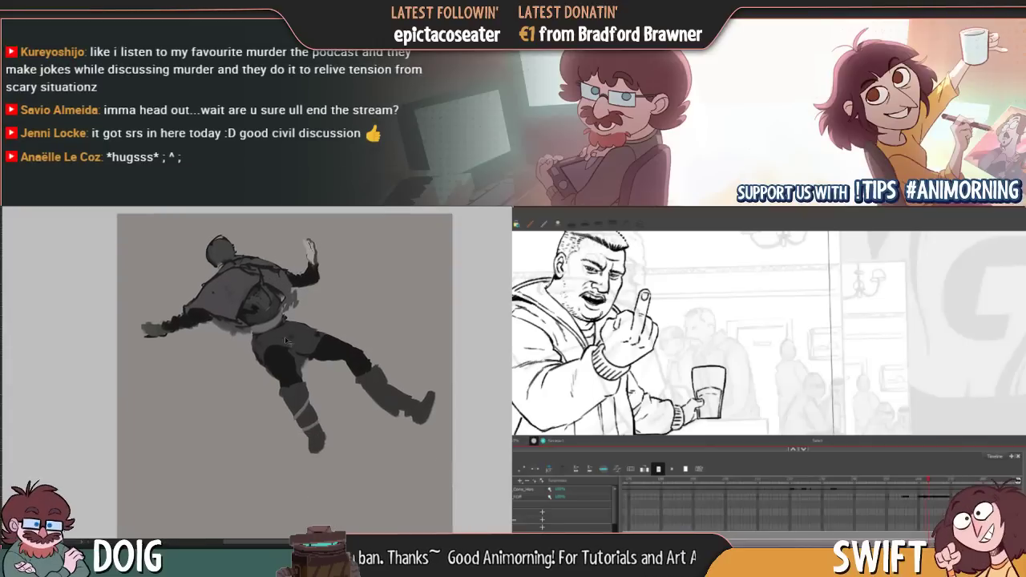
key(ctrl+t)
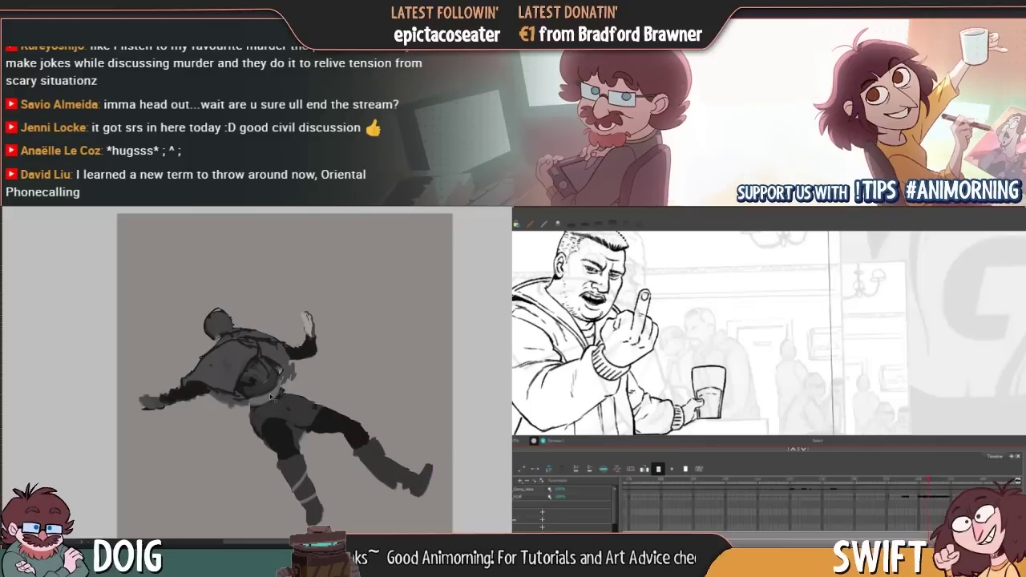
drag(275, 396, 268, 405)
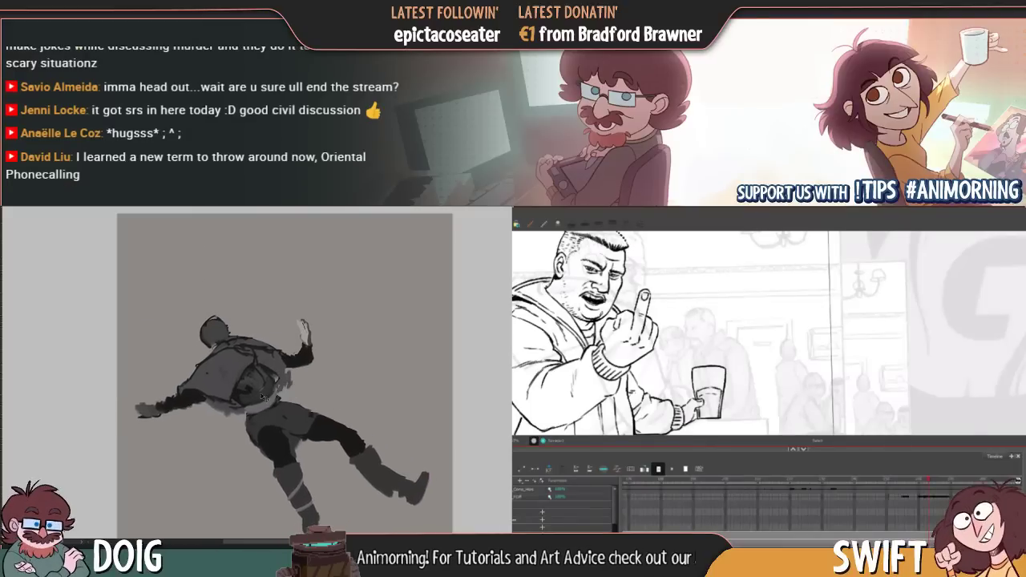
key(ctrl+plus)
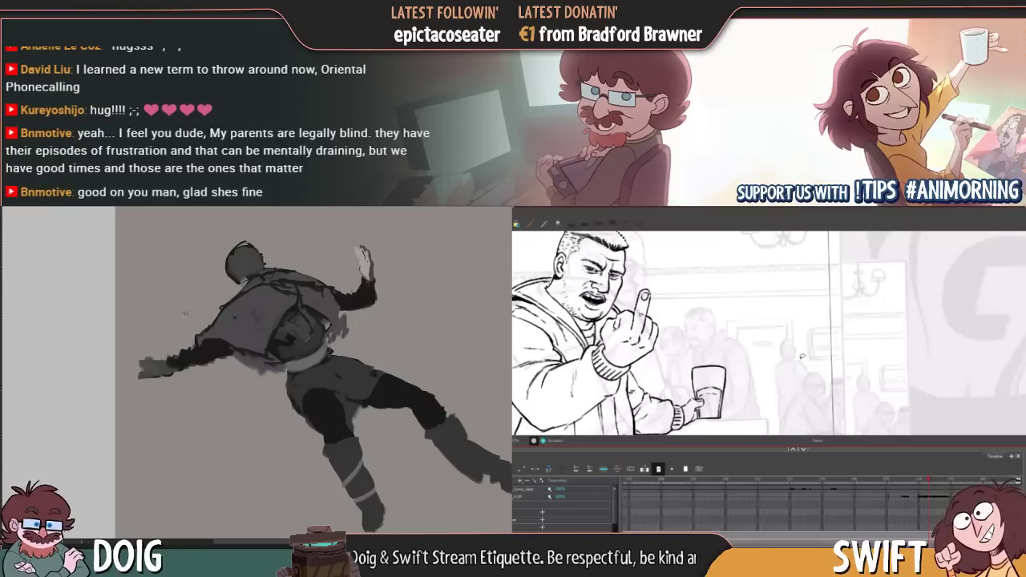
Paint the dark figure's sleeves and the bare upper-leg areas between shorts and boots solid black
drag(808, 352, 821, 345)
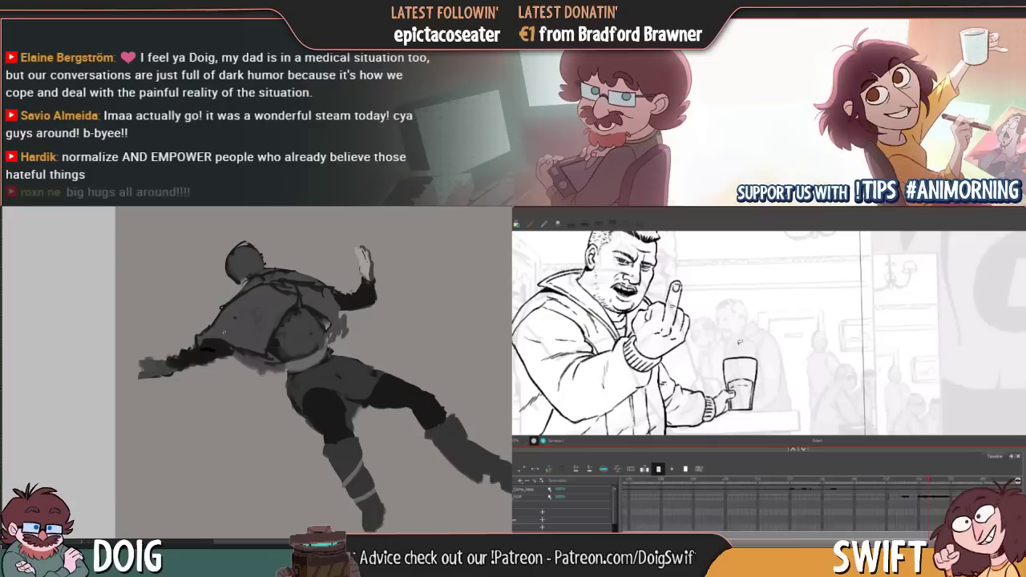
drag(225, 344, 170, 367)
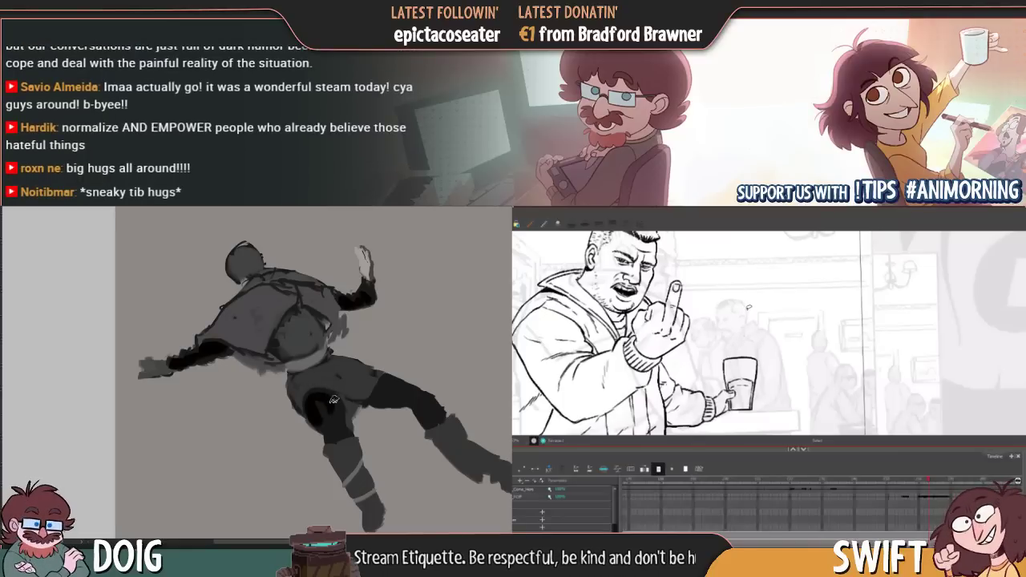
mouse_move(333, 399)
mouse_down()
mouse_move(339, 407)
mouse_move(340, 431)
mouse_move(417, 392)
mouse_move(383, 381)
mouse_move(379, 398)
mouse_move(443, 405)
mouse_up()
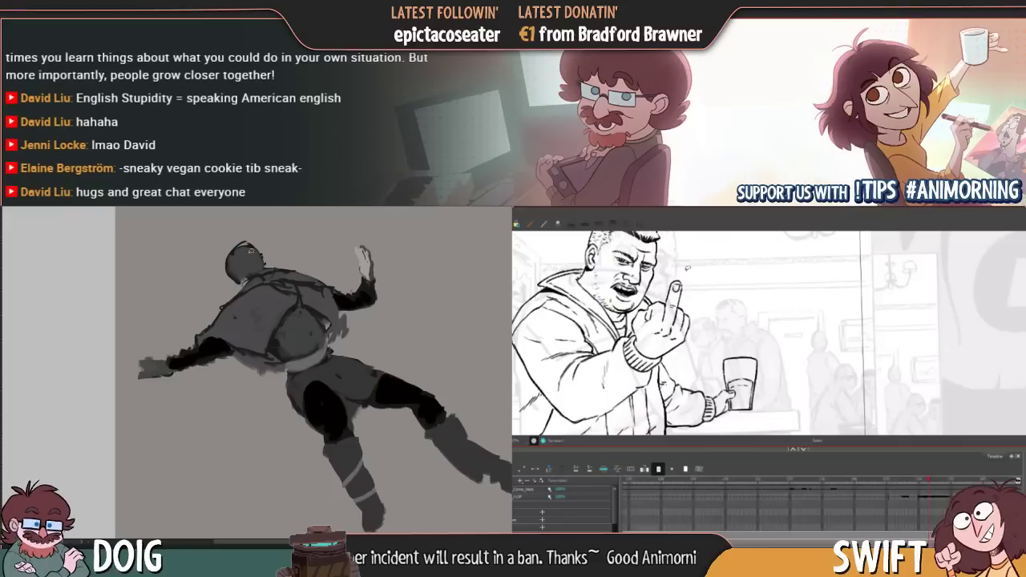
Paint light grey straps across the outstretched boot to match the straps on the other boot
drag(290, 237, 262, 301)
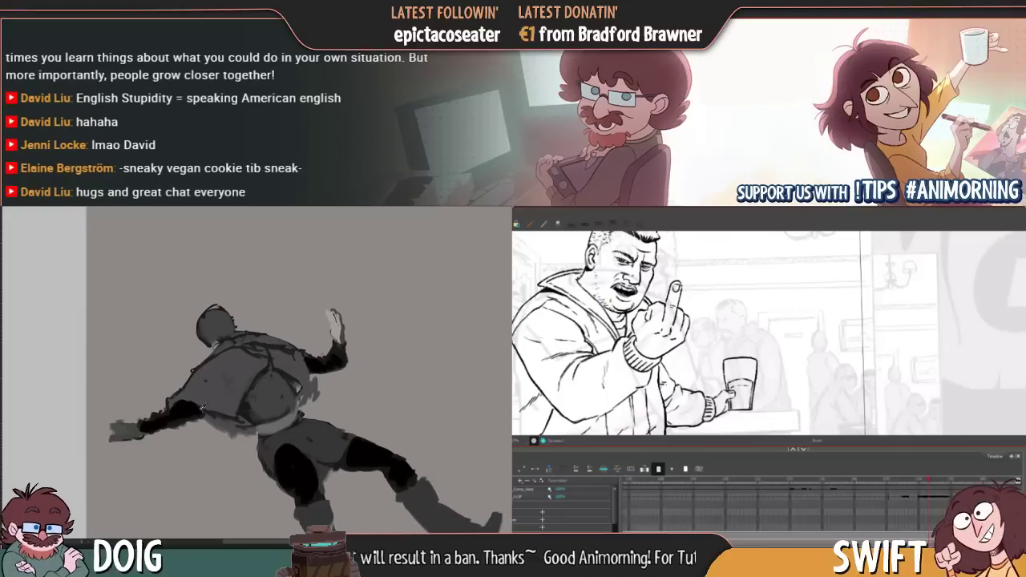
drag(220, 397, 262, 350)
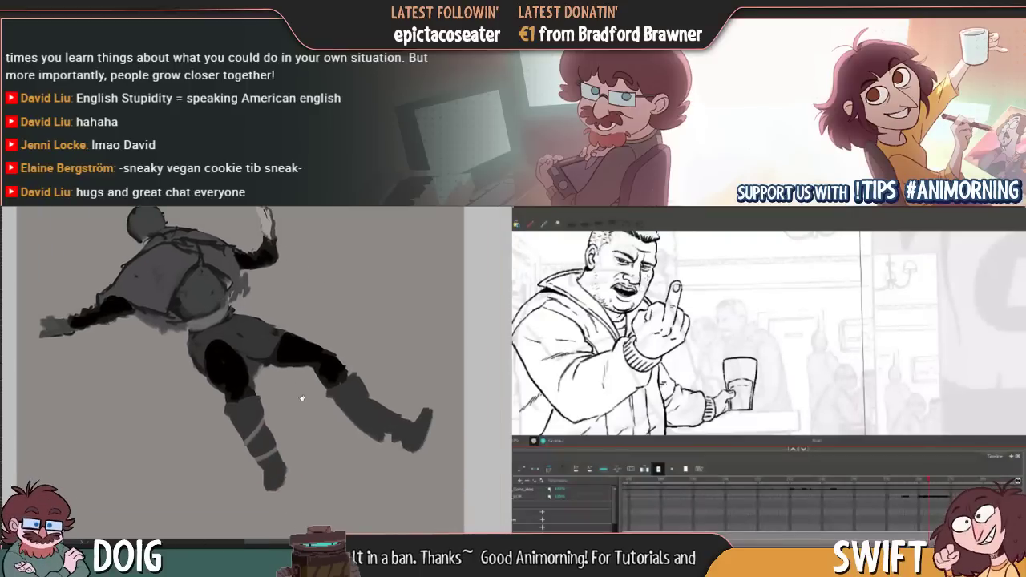
drag(301, 397, 249, 362)
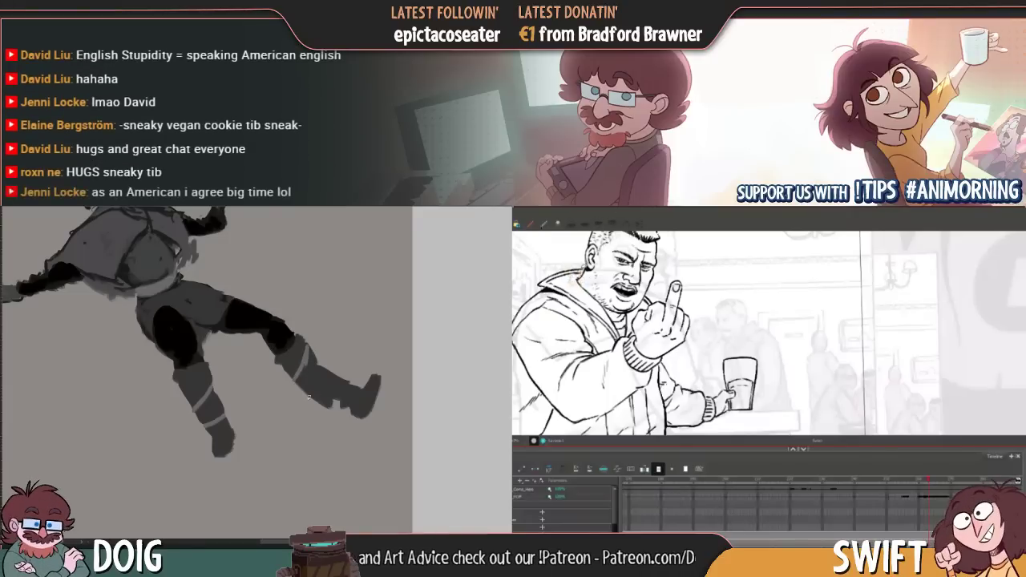
drag(308, 397, 336, 377)
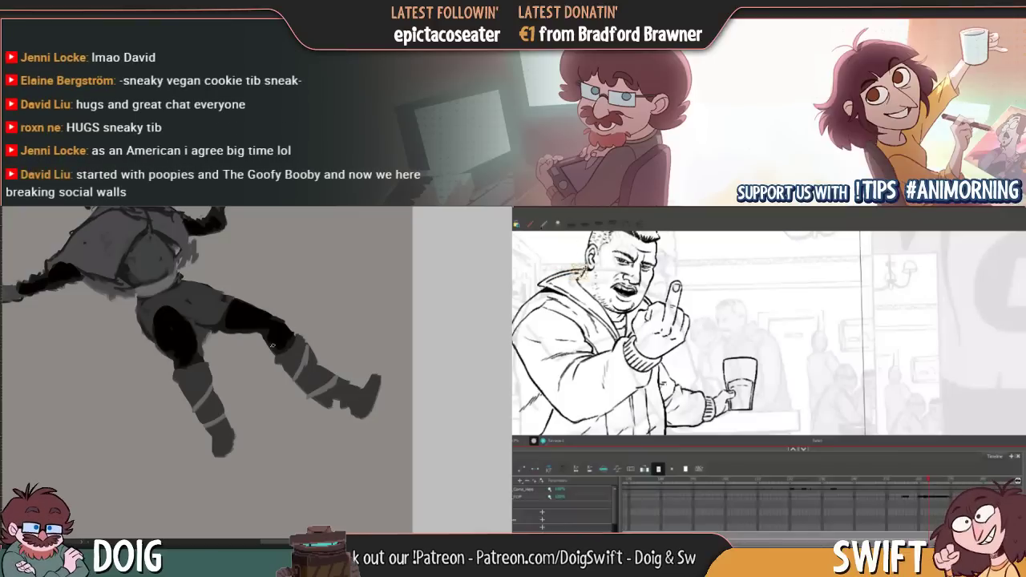
Refine the shape of the figure's raised hand and fingers, sampling the hand's light colour for the brush
mouse_move(195, 272)
mouse_down()
mouse_move(255, 351)
mouse_move(283, 319)
mouse_move(274, 383)
mouse_up()
key(ctrl+plus)
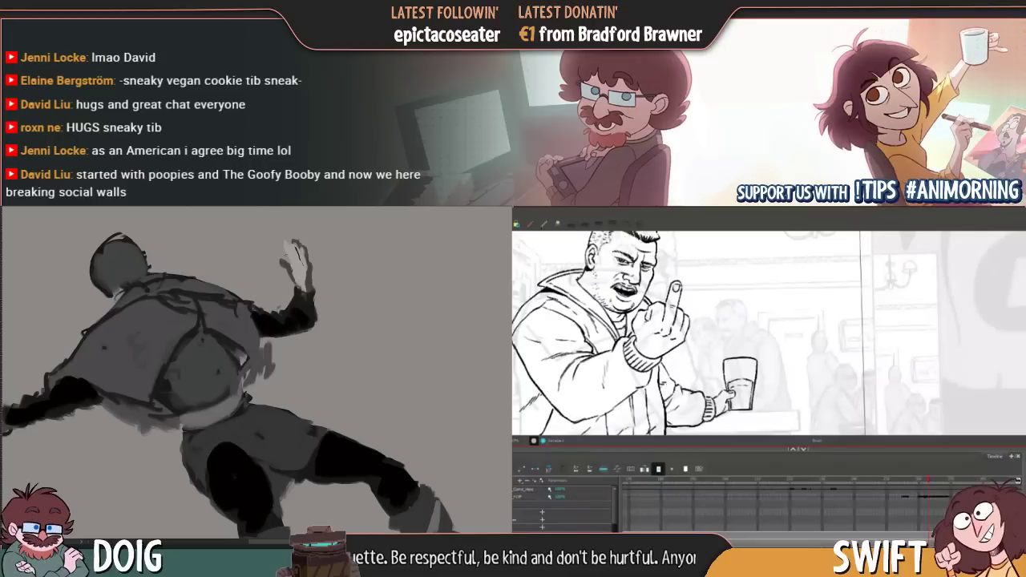
mouse_move(295, 260)
mouse_down()
mouse_move(263, 316)
mouse_move(259, 385)
mouse_move(263, 371)
mouse_up()
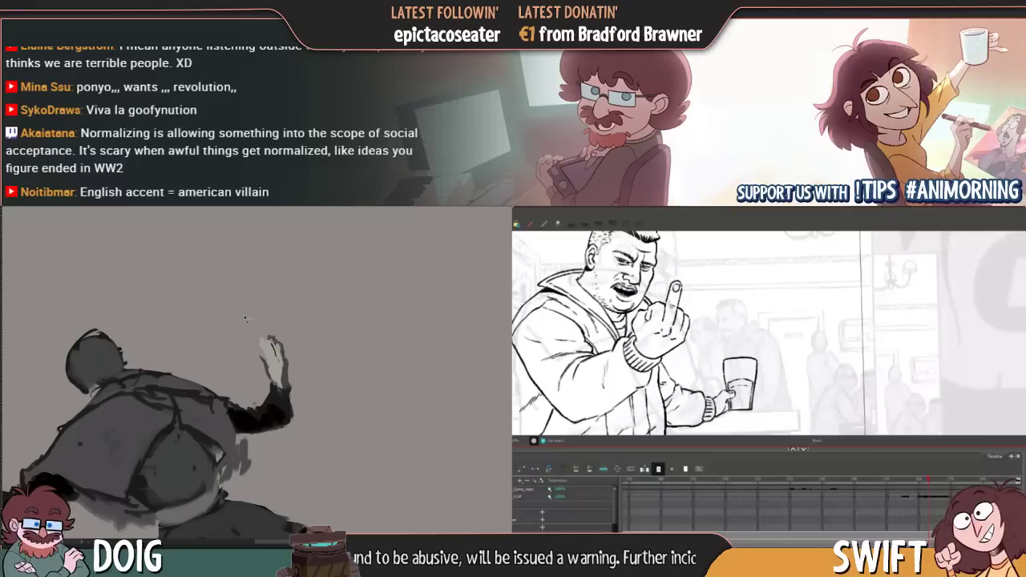
drag(248, 341, 219, 349)
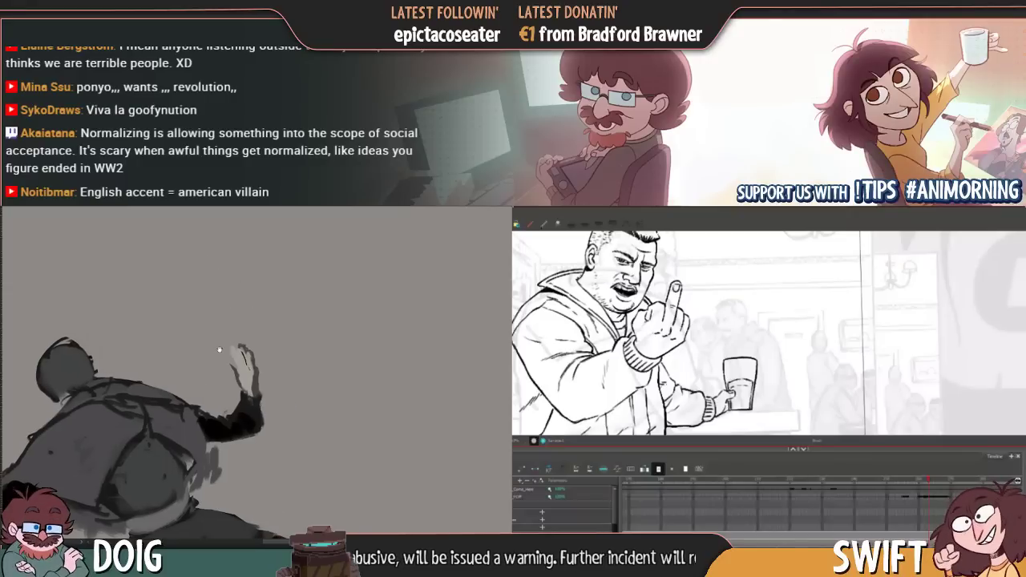
drag(257, 433, 265, 351)
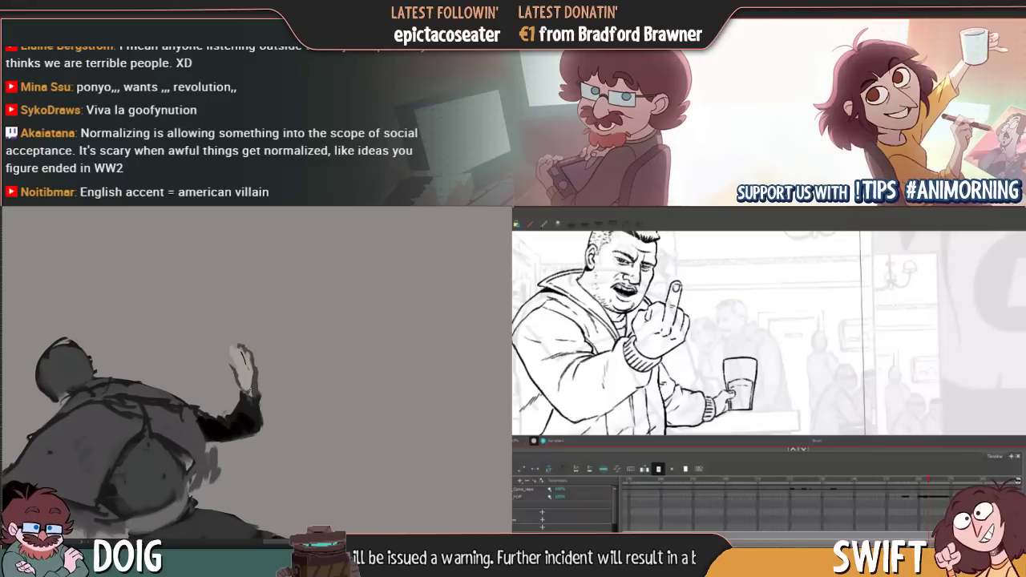
drag(251, 391, 232, 343)
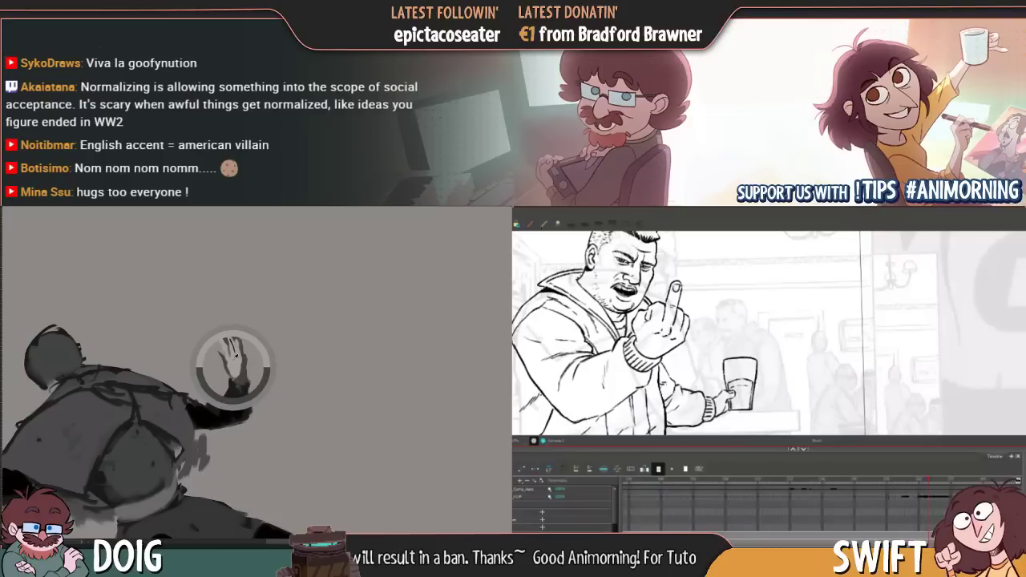
alt+click(226, 349)
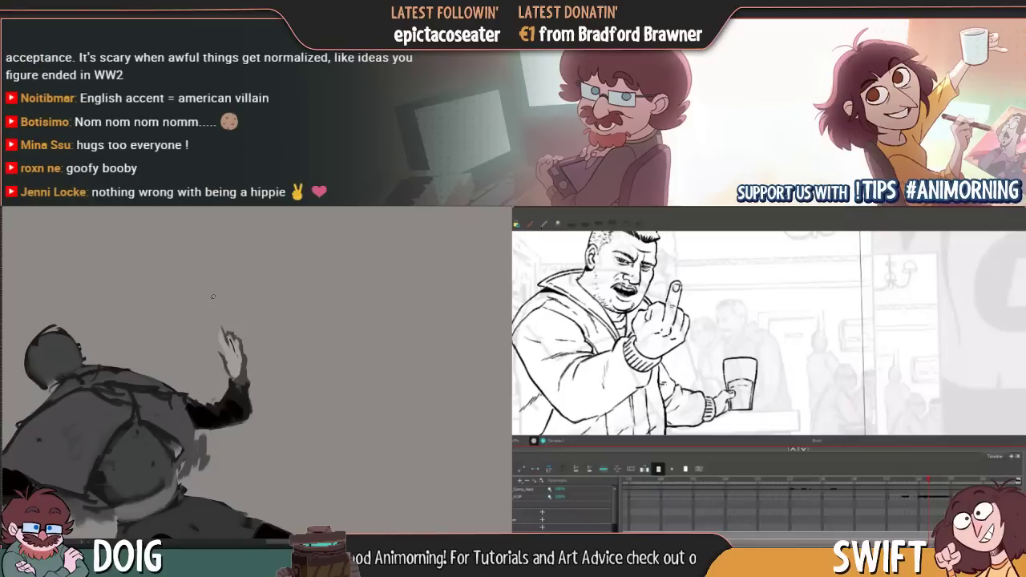
Define the fingers, palm and wrist of the dark figure's raised hand with dark outlines, sampling the sleeve's black for the brush
alt+click(226, 420)
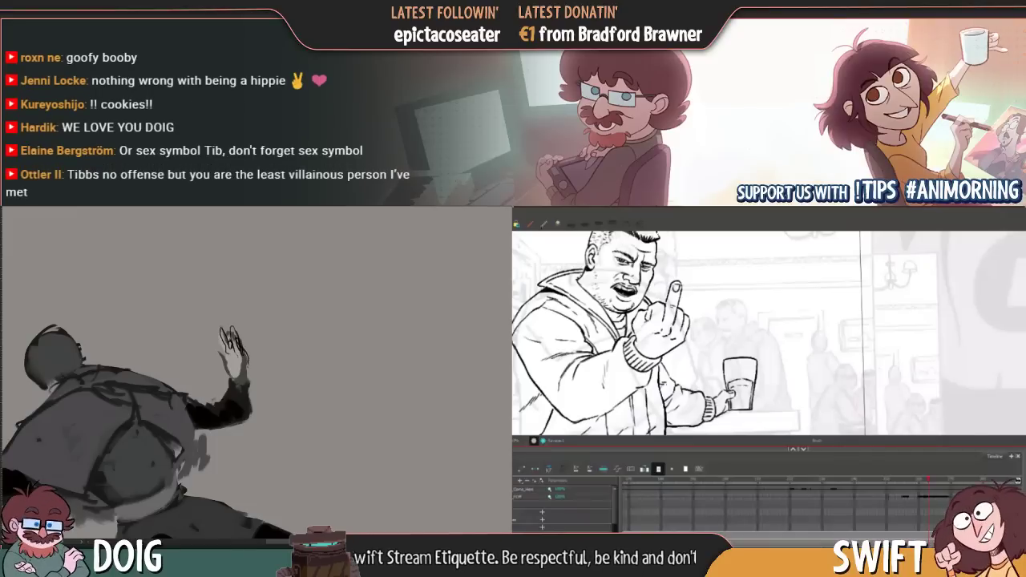
drag(237, 361, 238, 343)
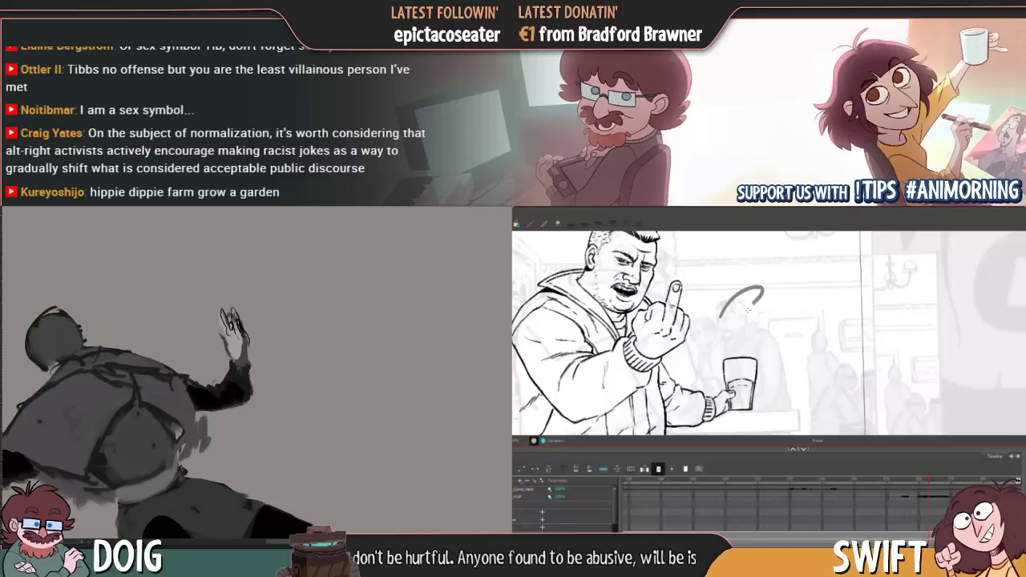
drag(657, 287, 669, 281)
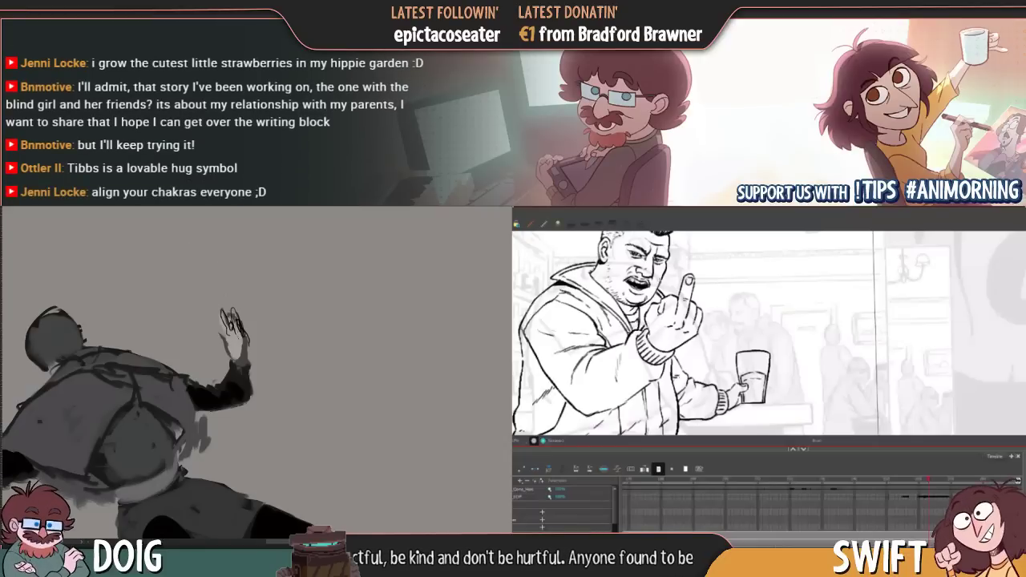
scroll(272, 370, up, 2)
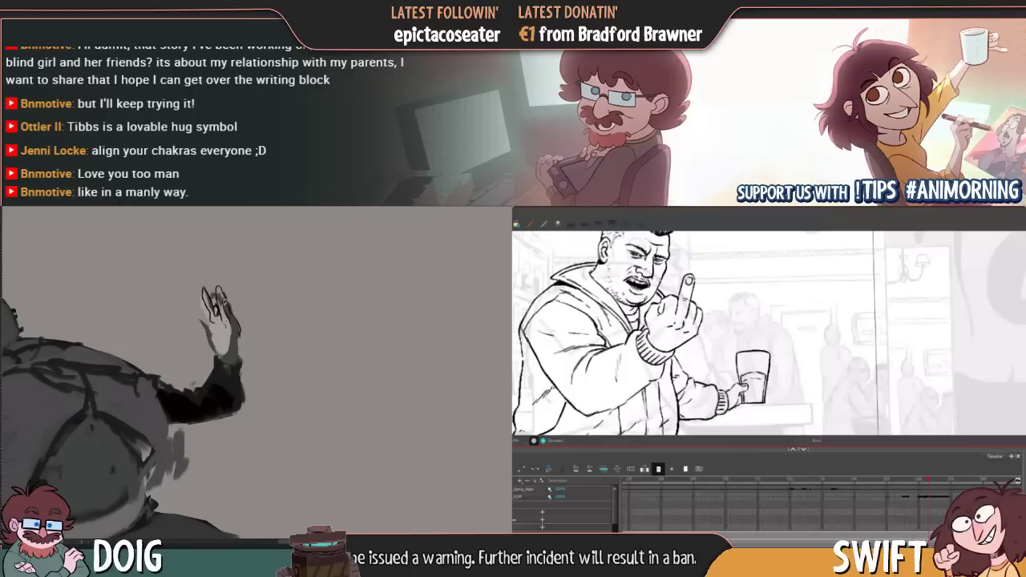
mouse_move(225, 329)
mouse_down()
mouse_move(234, 349)
mouse_move(221, 295)
mouse_up()
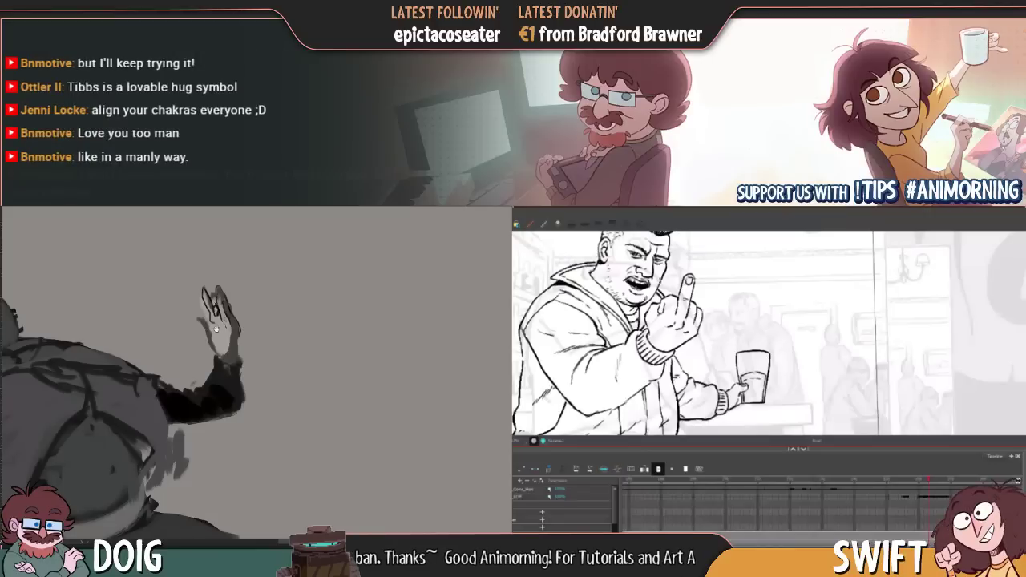
drag(217, 329, 235, 346)
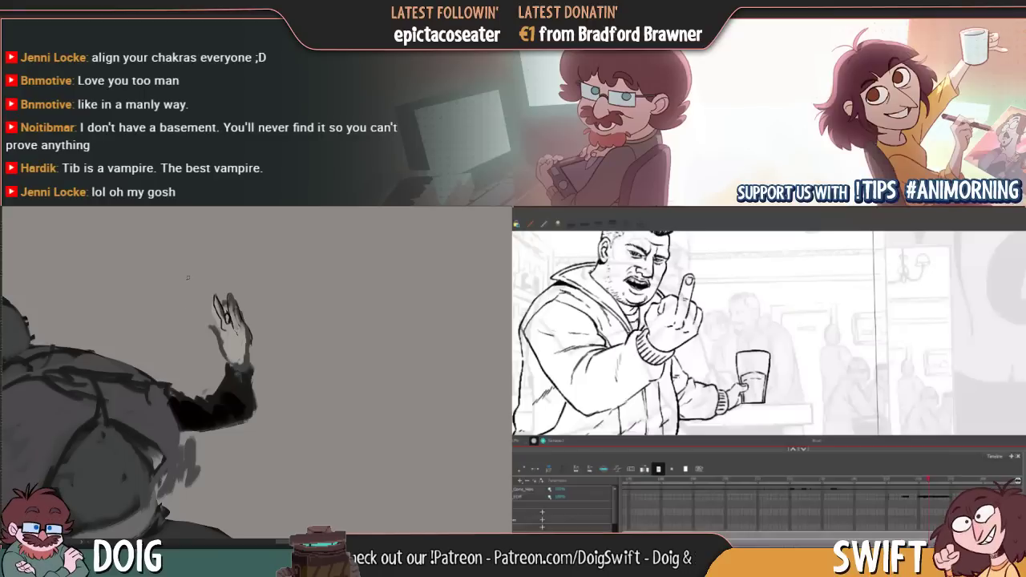
drag(234, 287, 231, 353)
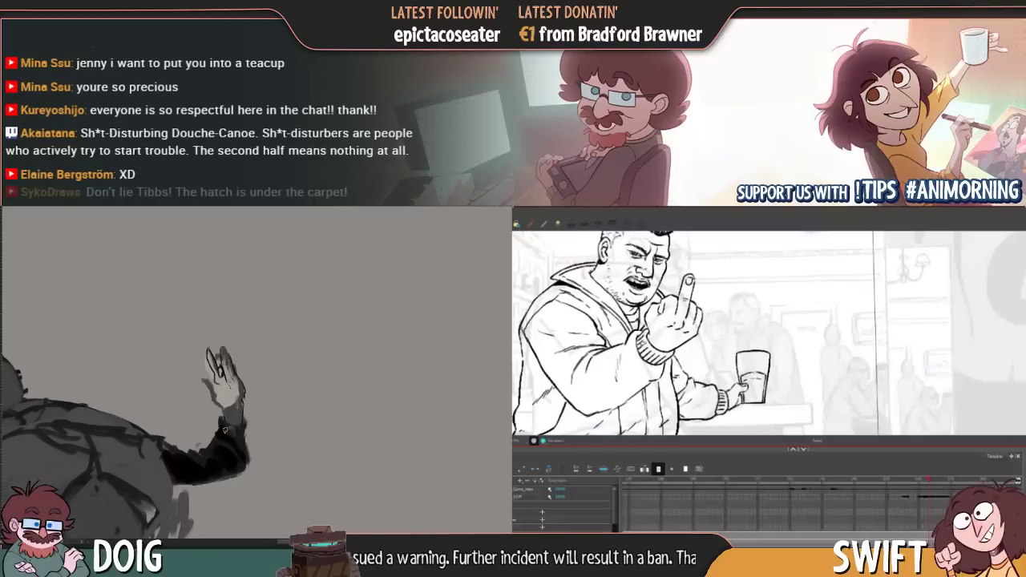
Flip through the neighbouring animation drawings of the man raising his finger to check his hand and sleeve motion
click(943, 481)
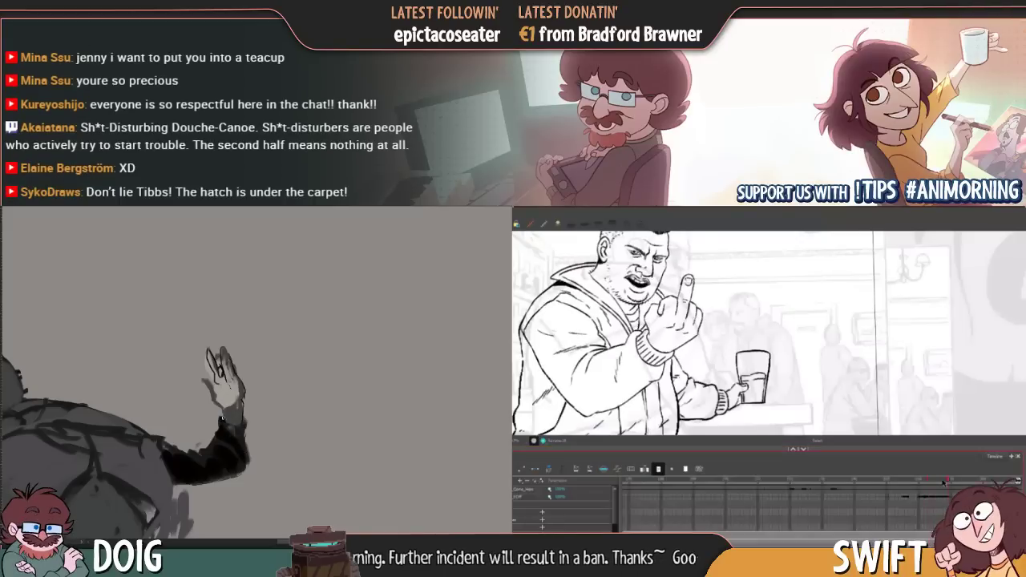
drag(943, 482, 925, 484)
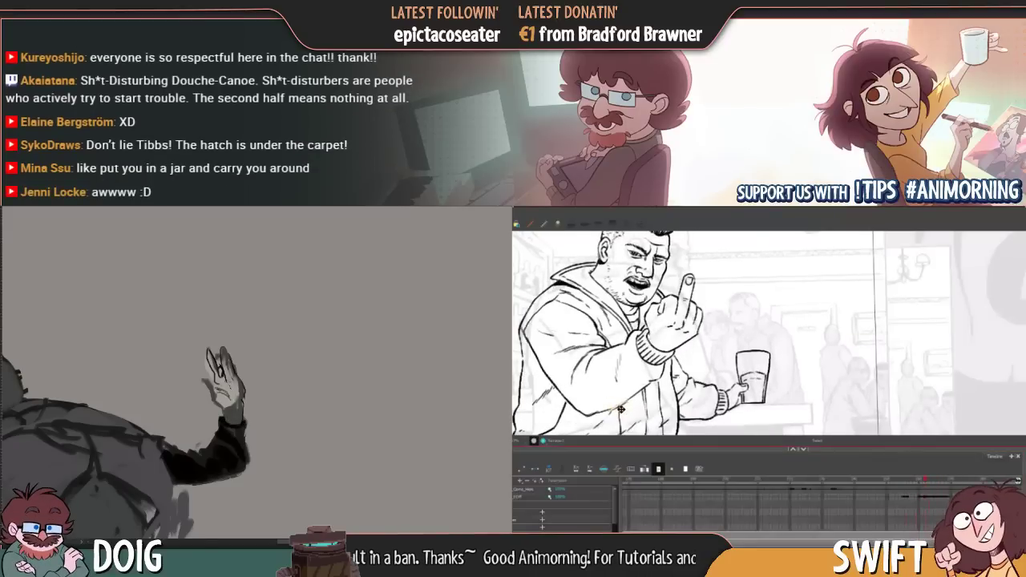
key(period)
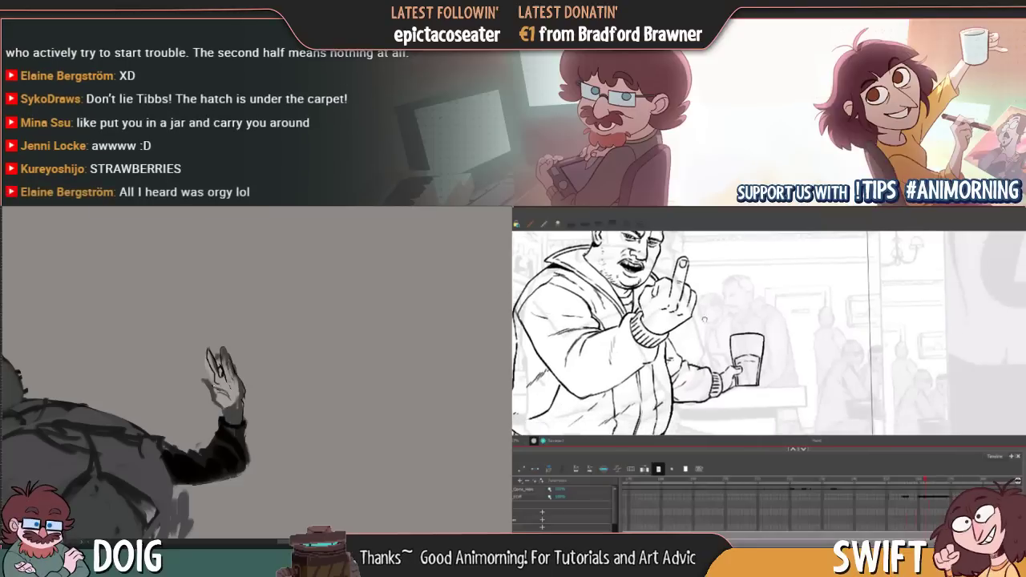
key(period)
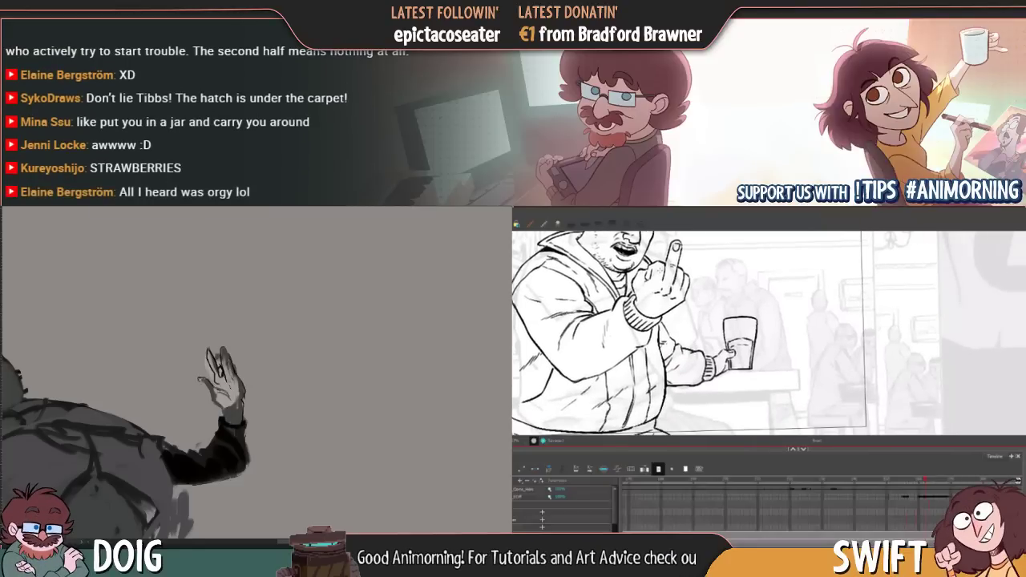
key(period)
key(period)
key(period)
key(period)
key(period)
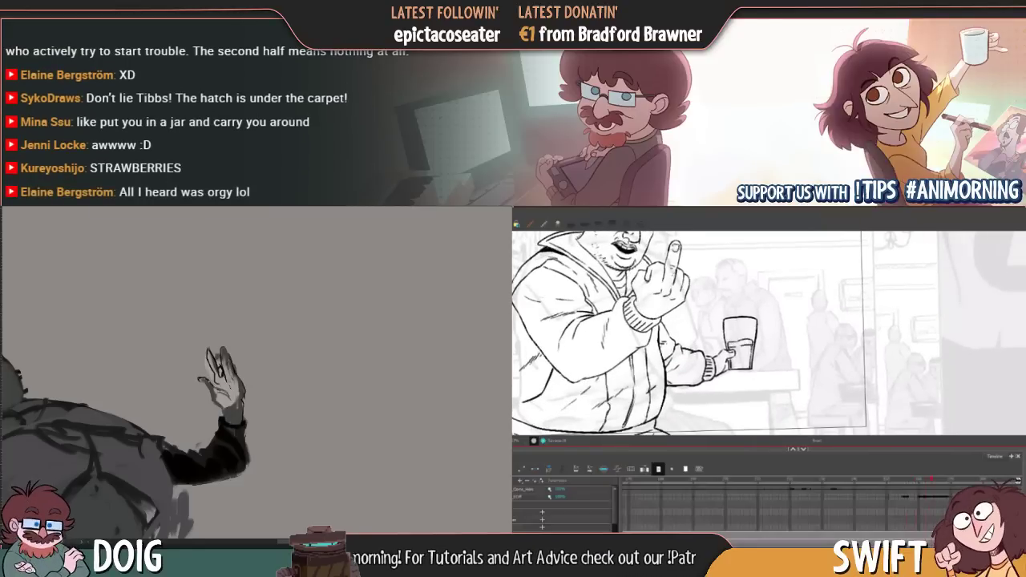
key(comma)
key(comma)
key(comma)
key(period)
key(period)
key(comma)
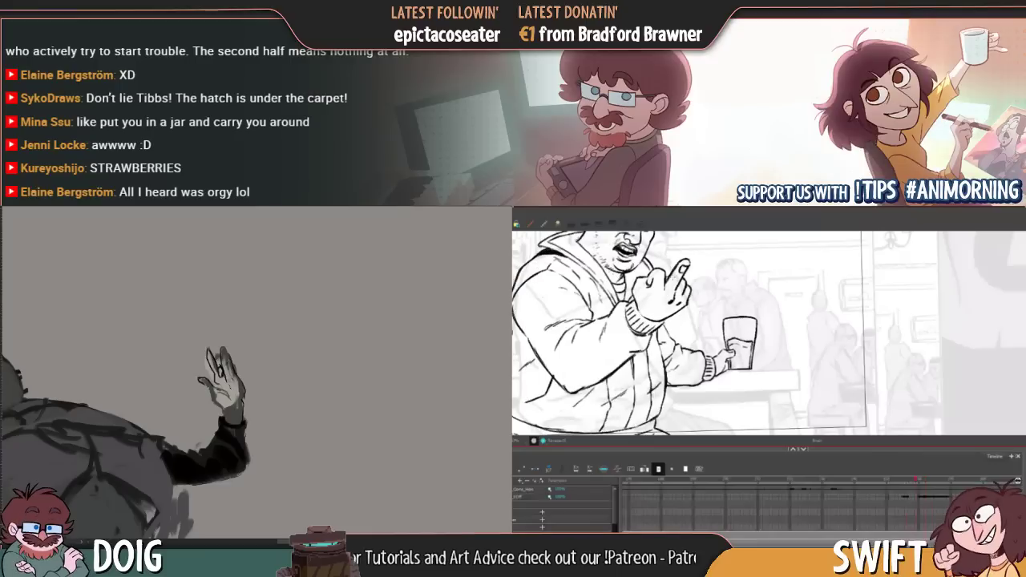
key(period)
key(comma)
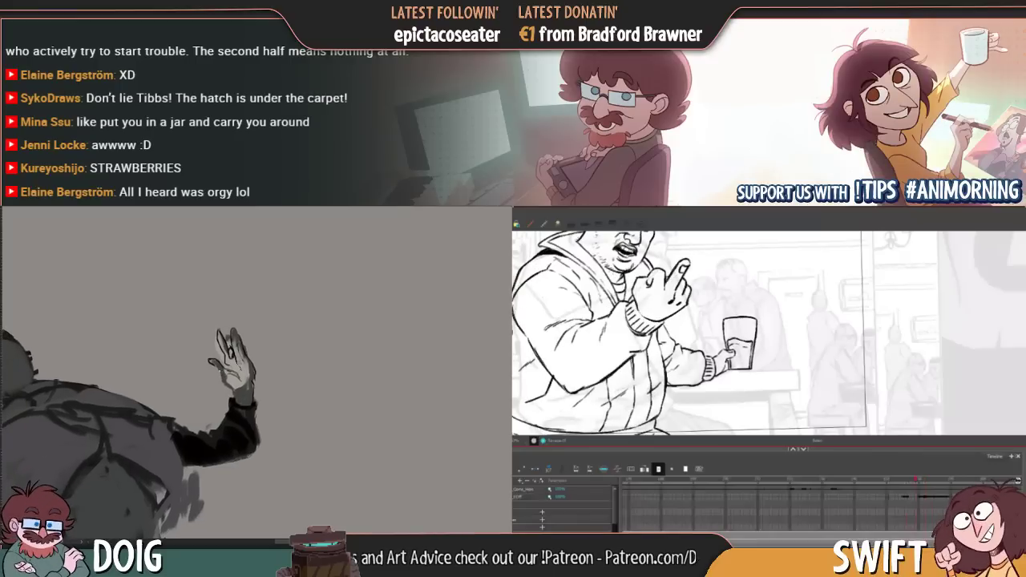
Rework the dark figure's raised hand with a spread thumb, an extended index finger and curled remaining fingers
drag(526, 360, 568, 395)
key(ctrl+z)
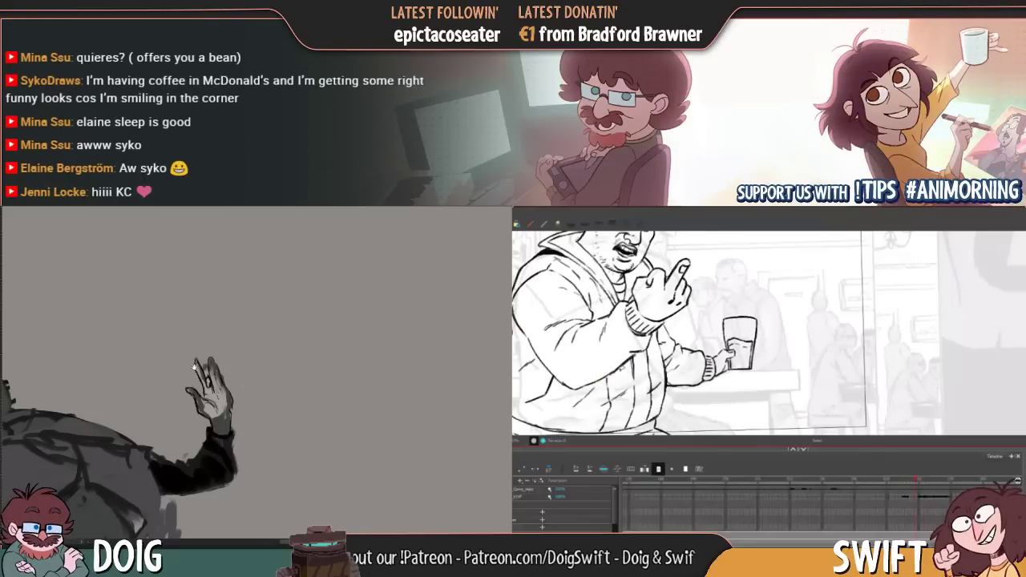
drag(194, 359, 215, 344)
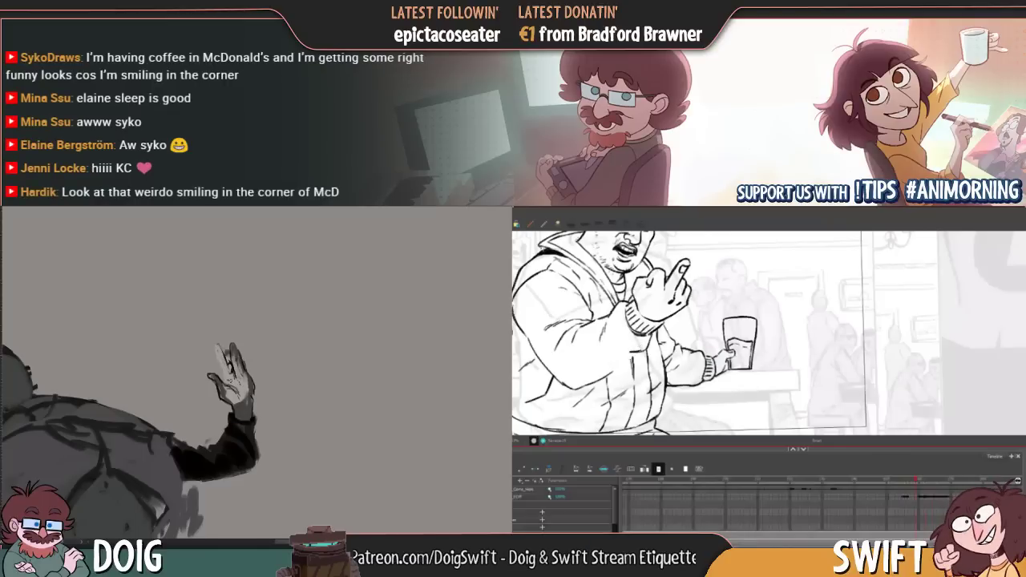
drag(228, 371, 211, 387)
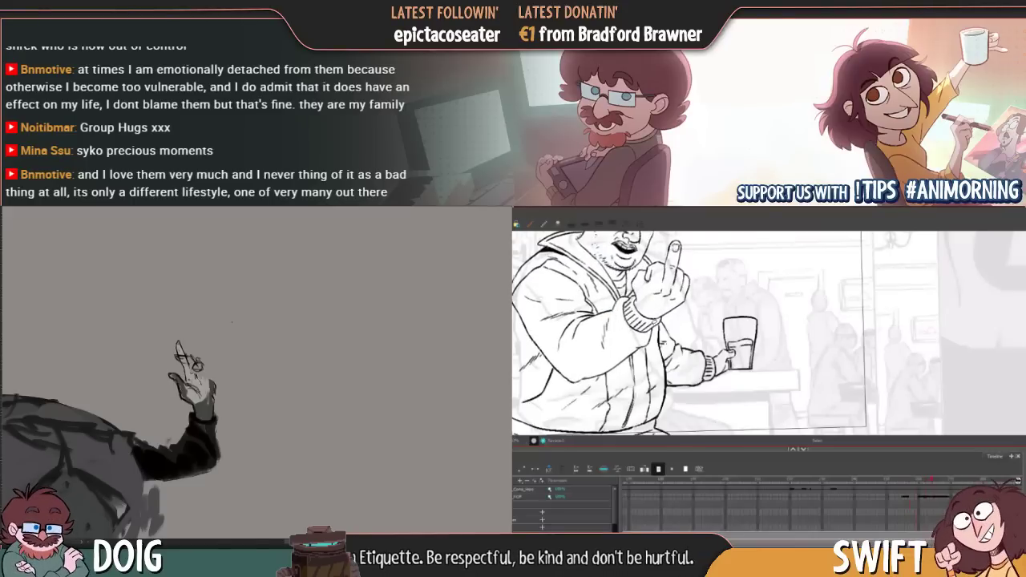
drag(254, 352, 258, 342)
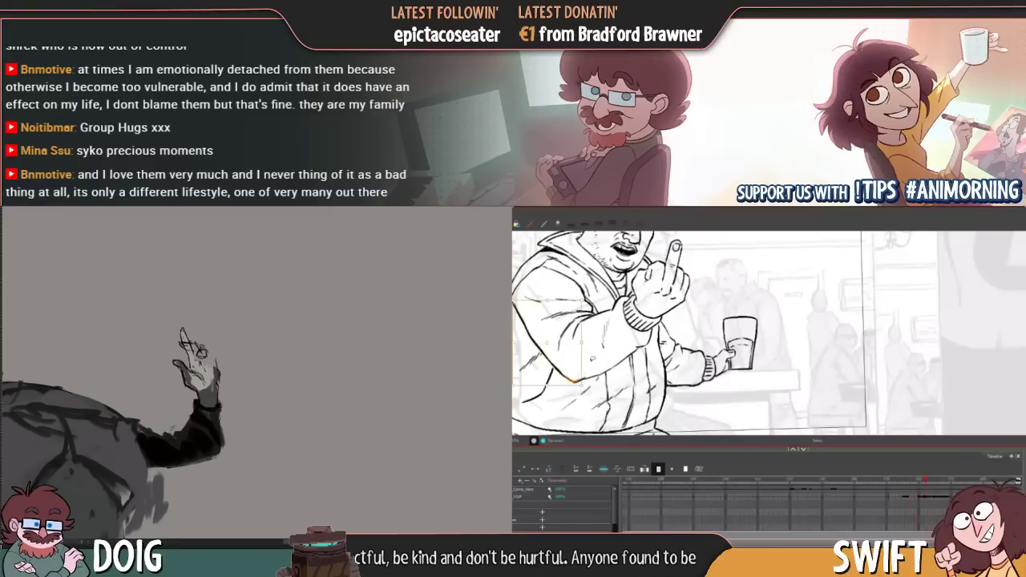
Compare the neighbouring drawings of the gesturing man frame by frame, checking the jacket lines below his raised sleeve
key(period)
key(comma)
key(period)
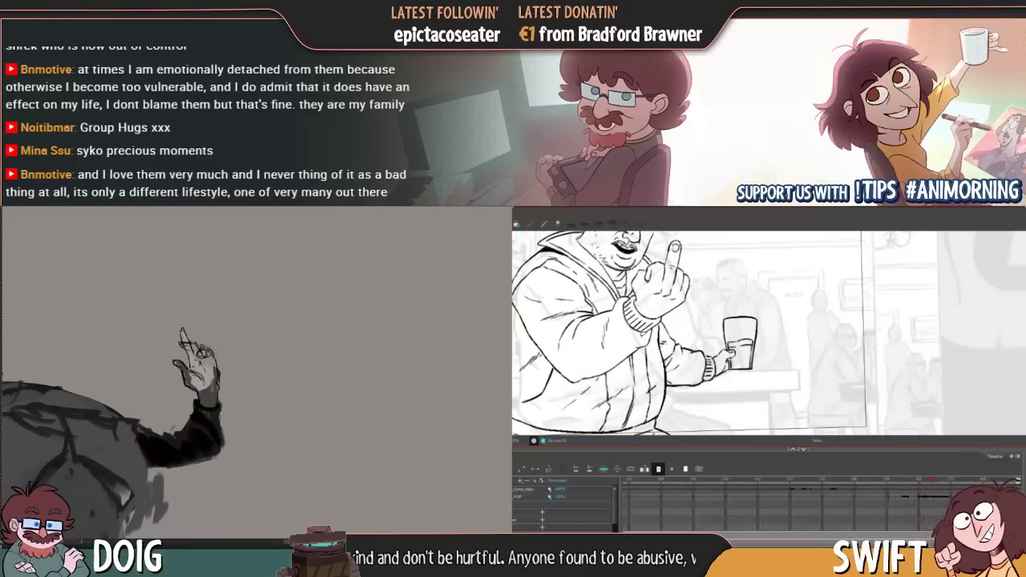
key(comma)
key(period)
drag(197, 356, 240, 367)
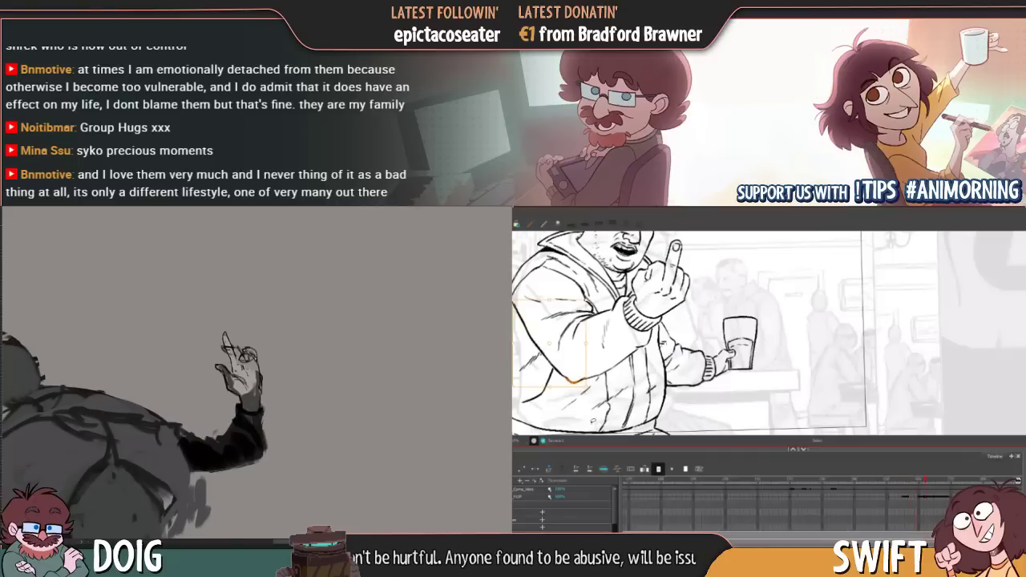
key(period)
key(comma)
key(period)
key(comma)
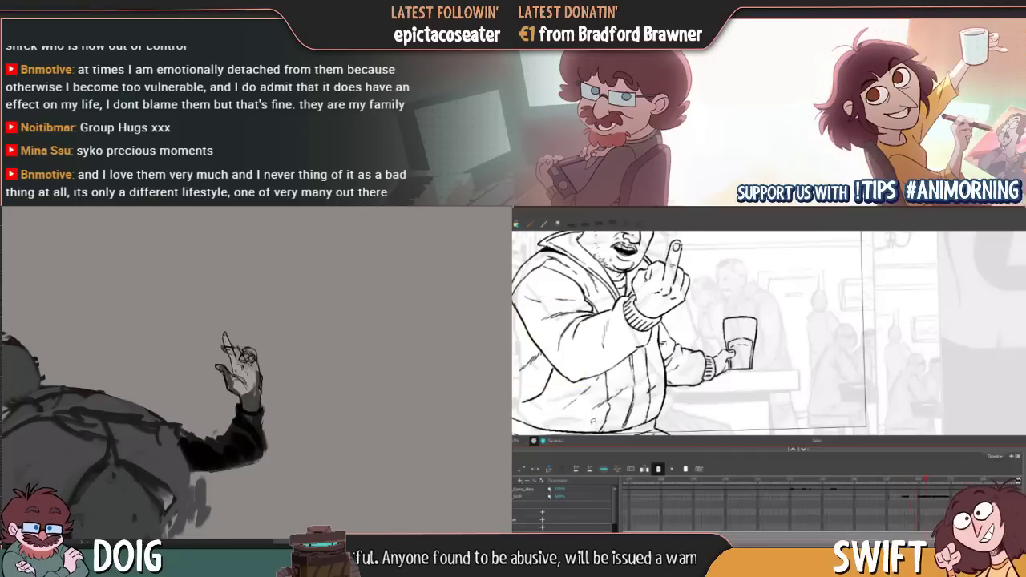
key(period)
key(comma)
key(period)
key(comma)
key(period)
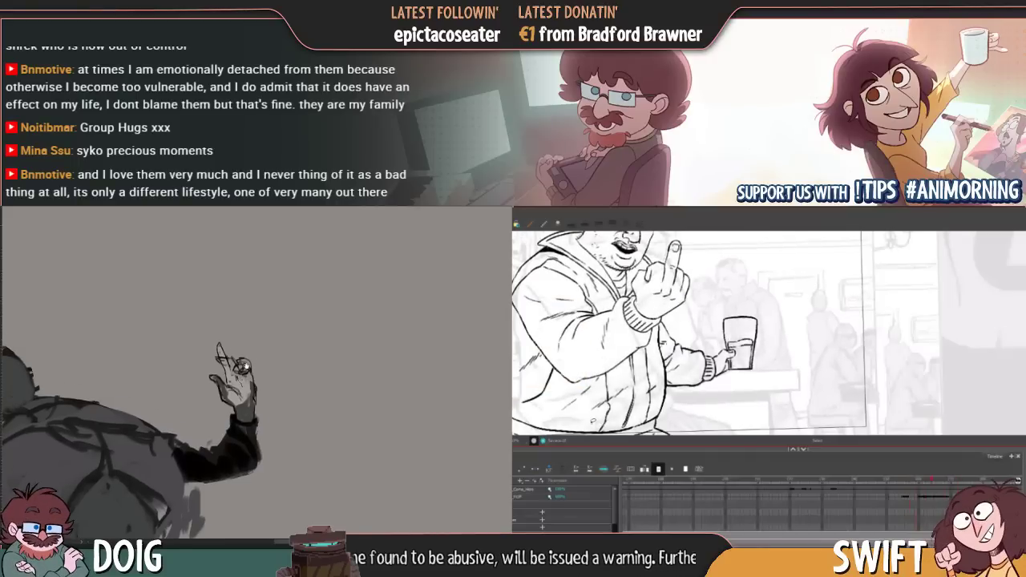
key(comma)
key(period)
key(period)
key(period)
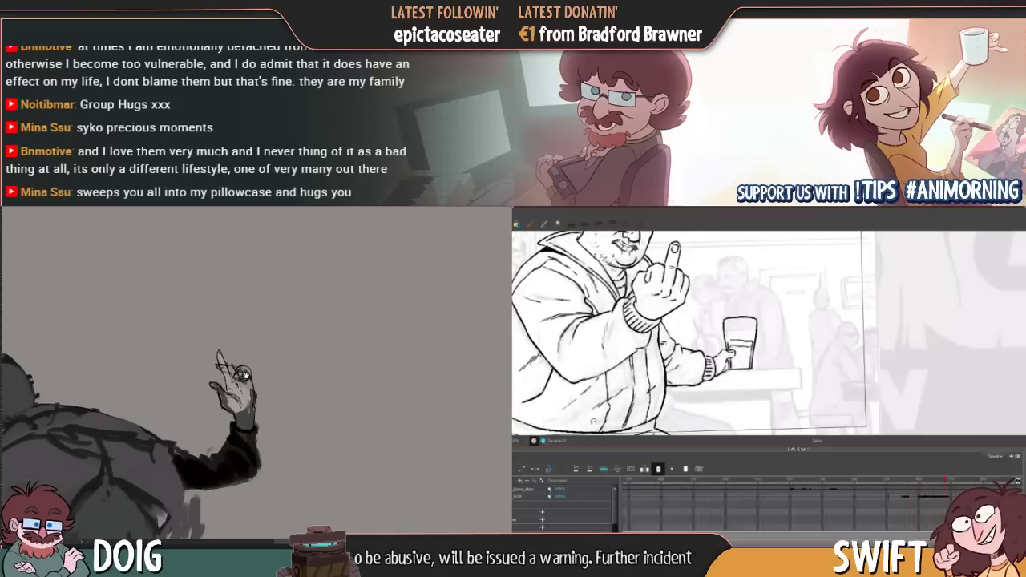
key(period)
key(period)
key(period)
key(period)
key(period)
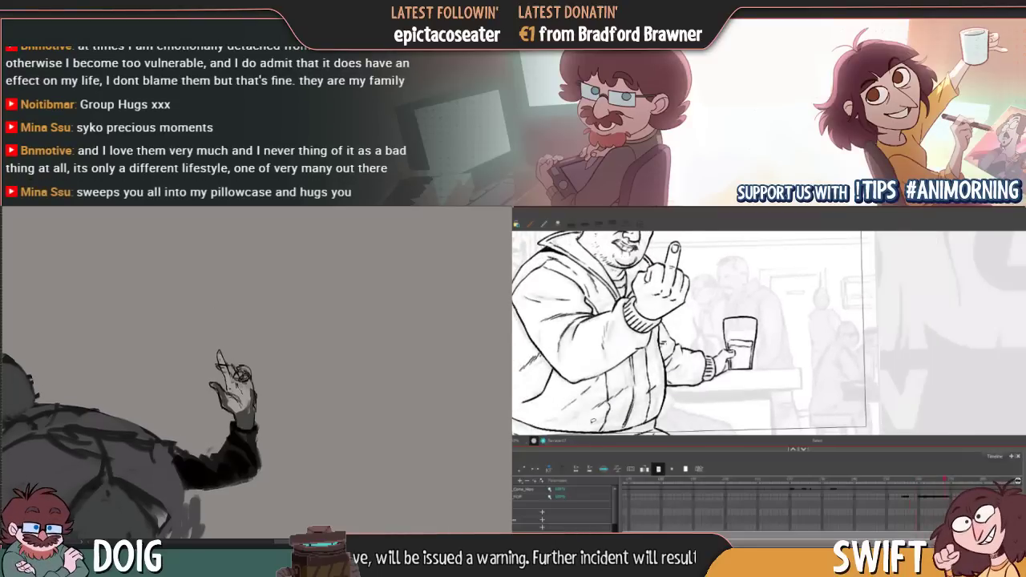
key(comma)
key(comma)
key(period)
key(period)
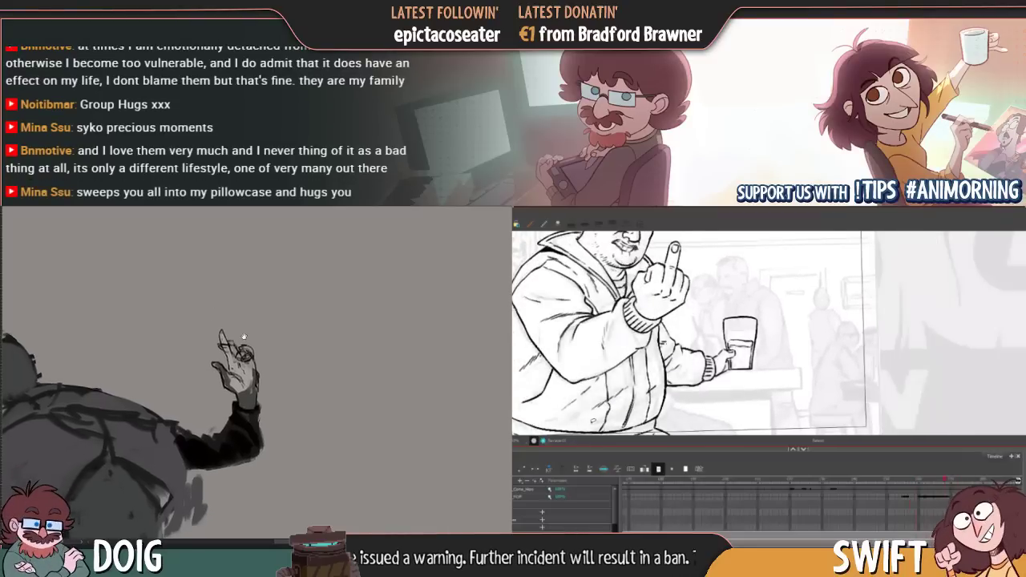
key(comma)
click(592, 377)
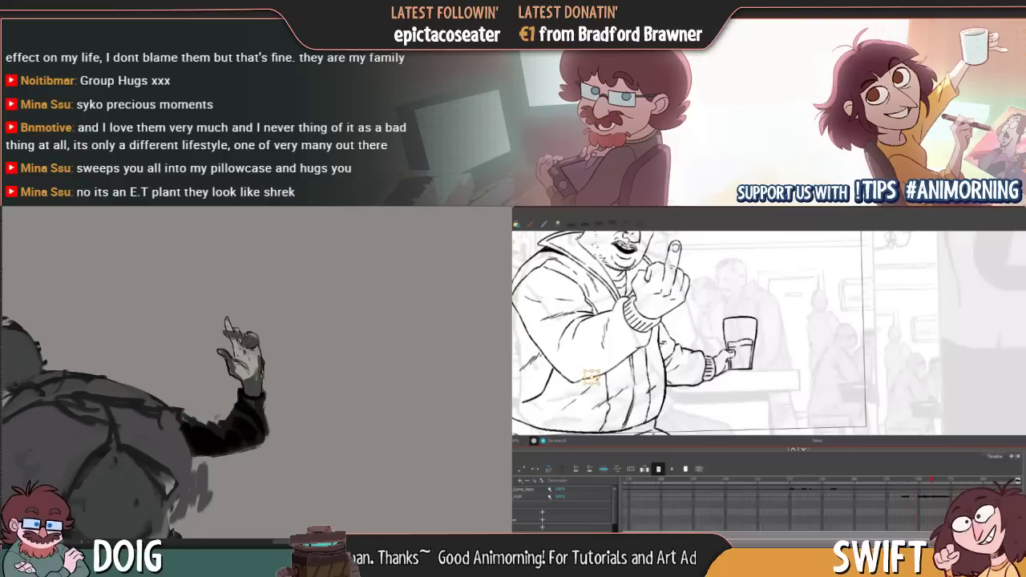
Shade the raised hand's curled fingers grey and clean up its palm, wrist and index finger
drag(267, 358, 259, 367)
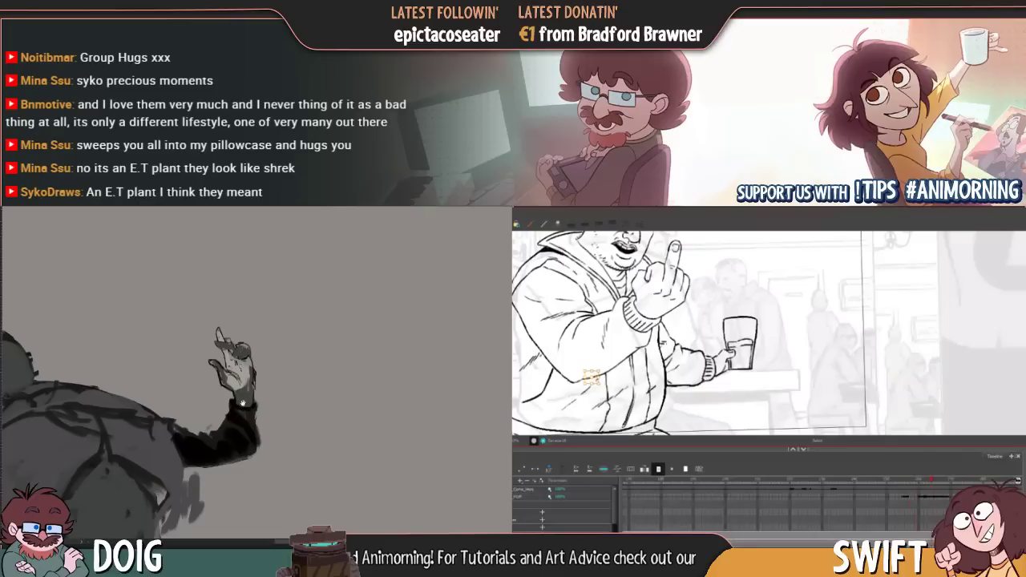
drag(242, 403, 239, 379)
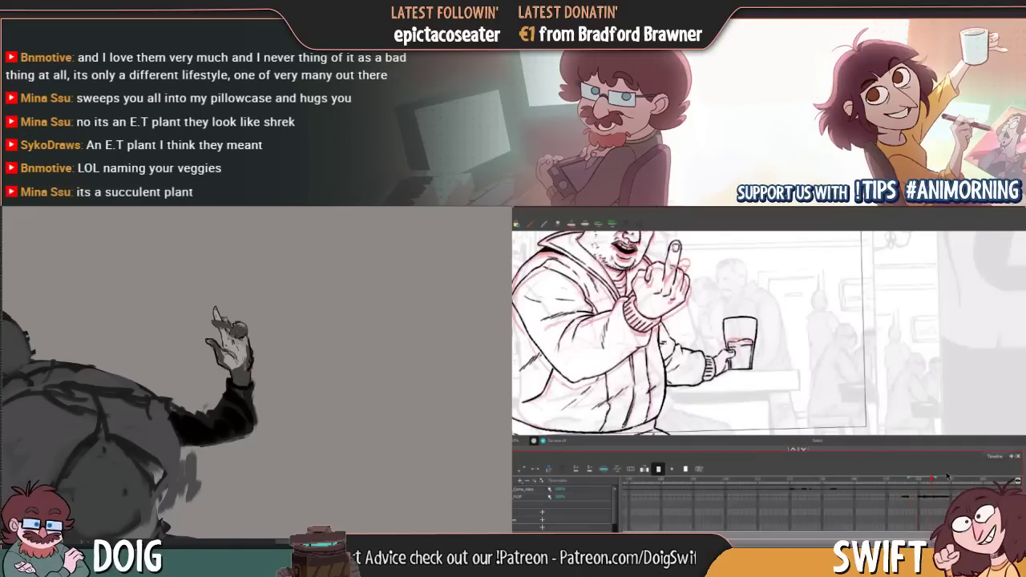
drag(203, 295, 207, 310)
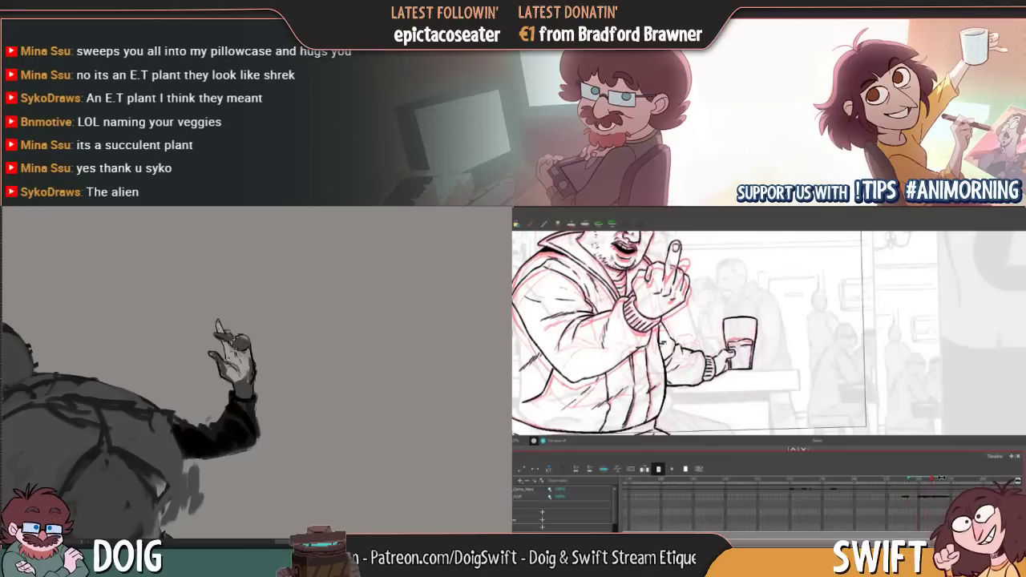
mouse_move(249, 347)
mouse_down()
mouse_move(255, 355)
mouse_move(298, 293)
mouse_move(270, 298)
mouse_move(293, 308)
mouse_move(133, 327)
mouse_move(149, 310)
mouse_up()
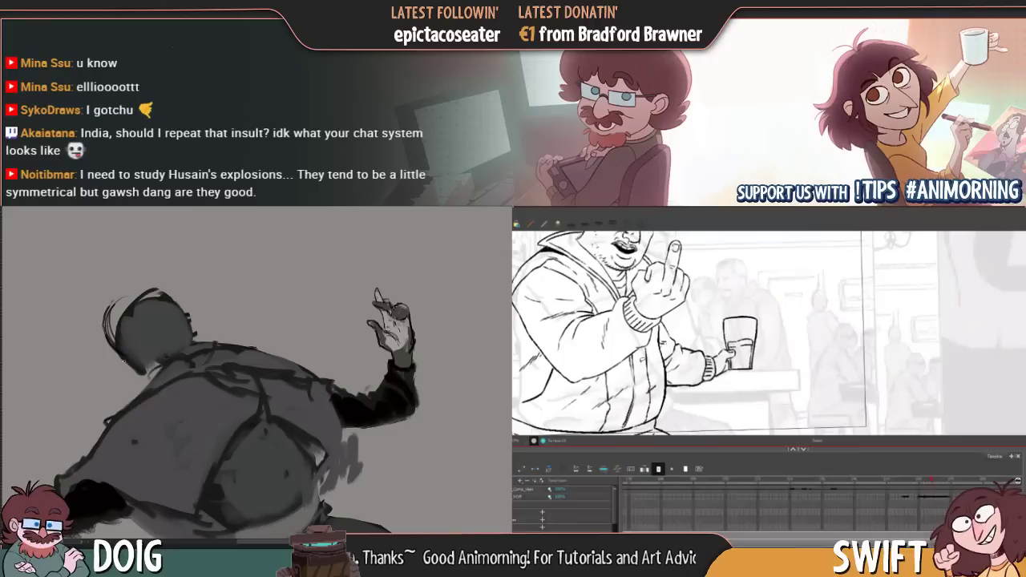
Block in a loose mid-grey hair mass around the dark figure's head, with two tufts flaring upward
key(ctrl+minus)
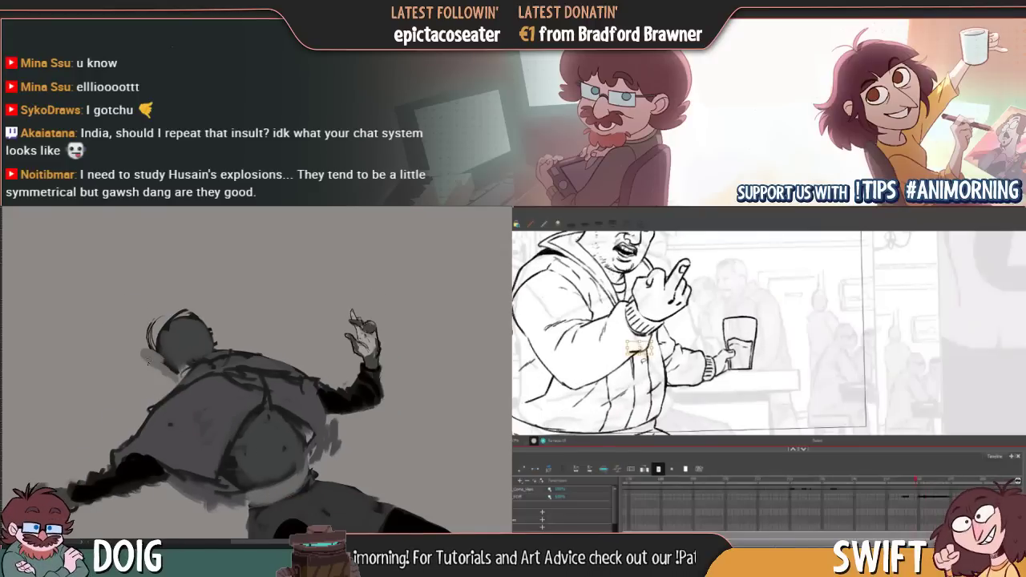
mouse_move(157, 358)
mouse_down()
mouse_move(136, 362)
mouse_move(124, 320)
mouse_up()
mouse_move(153, 286)
mouse_down()
mouse_move(142, 332)
mouse_move(159, 279)
mouse_move(136, 287)
mouse_move(136, 245)
mouse_move(120, 333)
mouse_move(130, 315)
mouse_move(144, 323)
mouse_move(174, 292)
mouse_move(208, 309)
mouse_move(150, 316)
mouse_move(215, 324)
mouse_up()
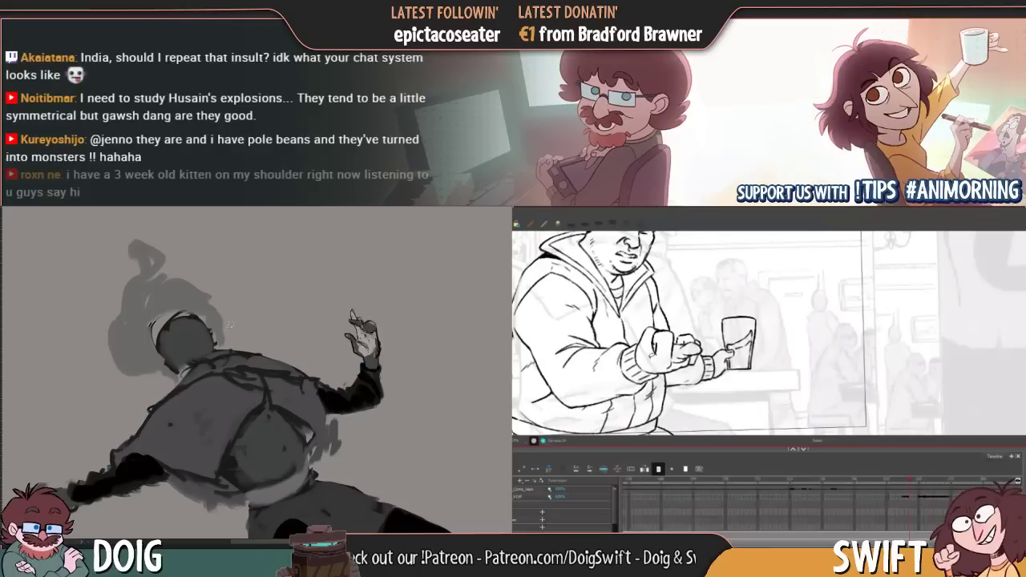
mouse_move(207, 277)
mouse_down()
mouse_move(201, 264)
mouse_move(212, 242)
mouse_up()
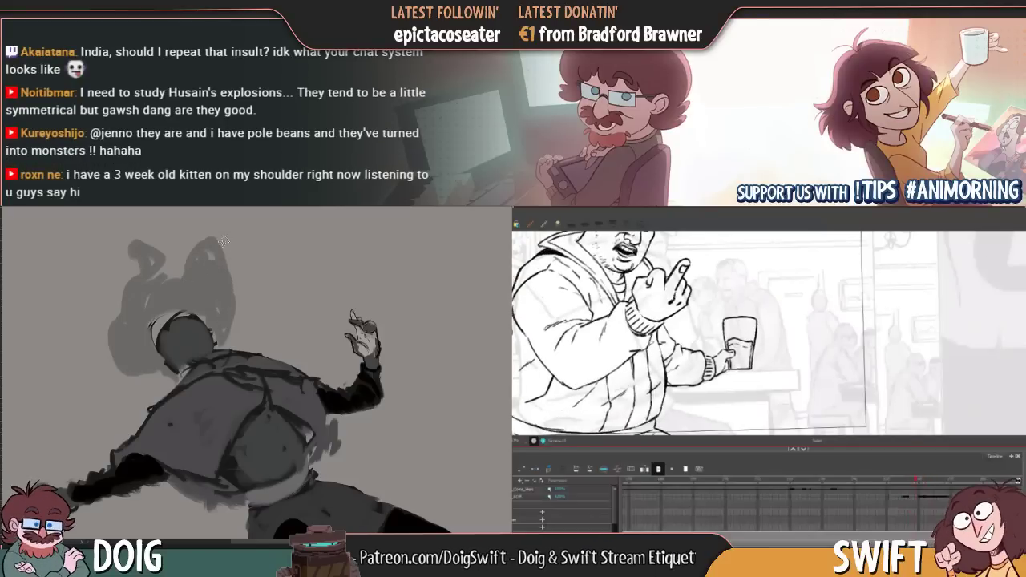
Remove the dark figure's bent raised arm together with its hand
key(ctrl+minus)
key(ctrl+plus)
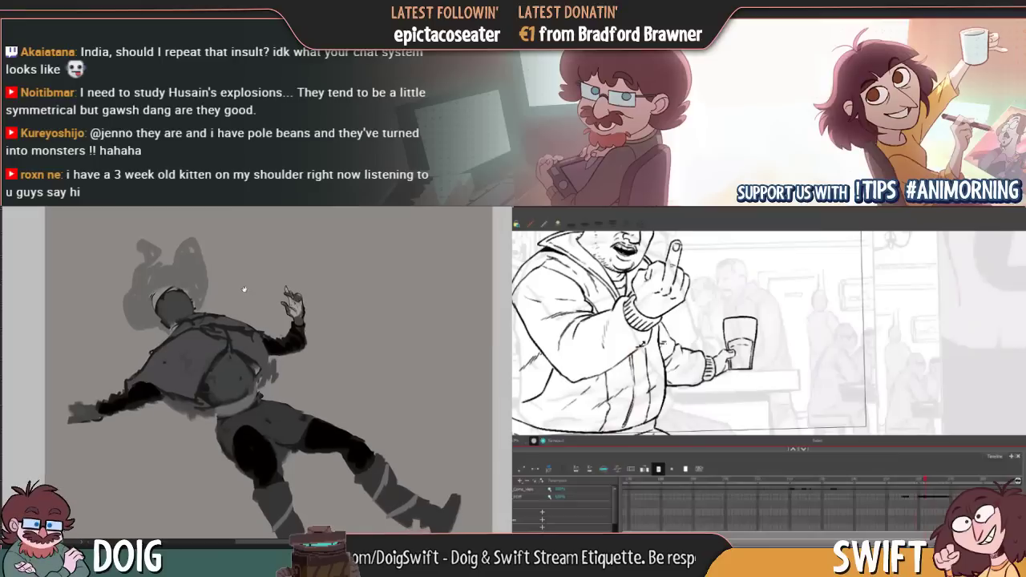
mouse_move(239, 291)
mouse_down()
mouse_move(234, 340)
mouse_move(256, 395)
mouse_move(312, 352)
mouse_move(255, 299)
mouse_up()
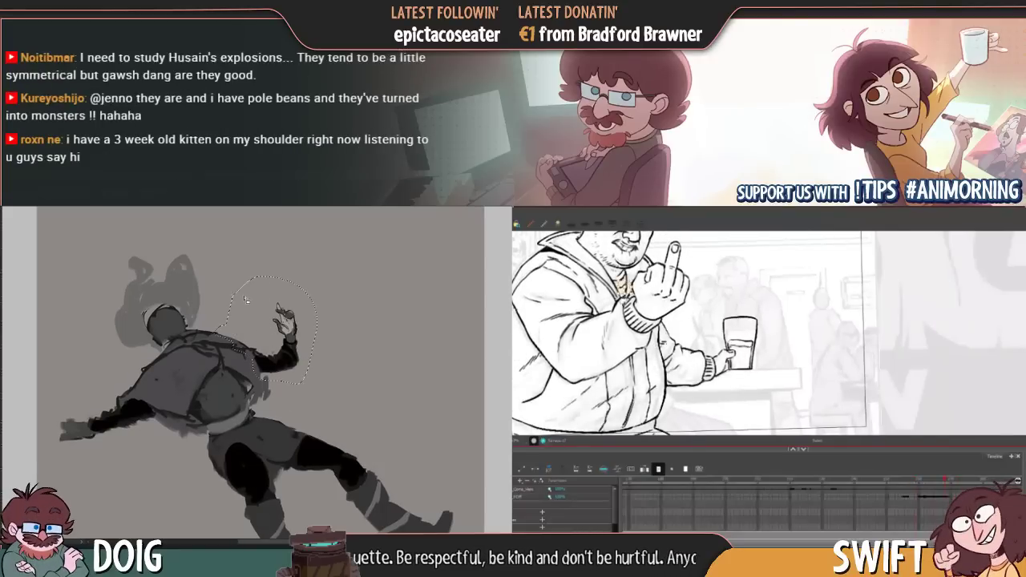
key(Delete)
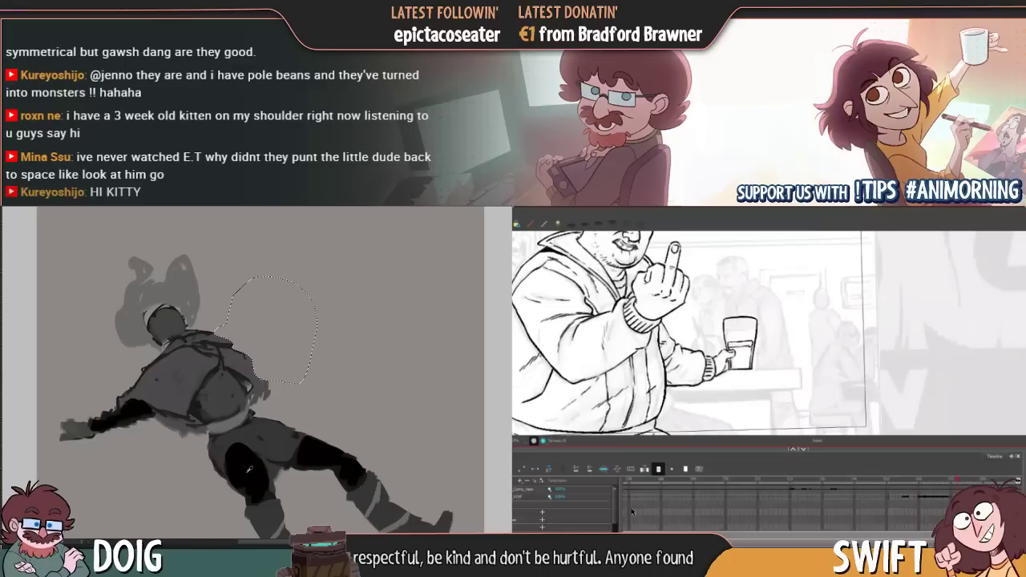
key(ctrl+d)
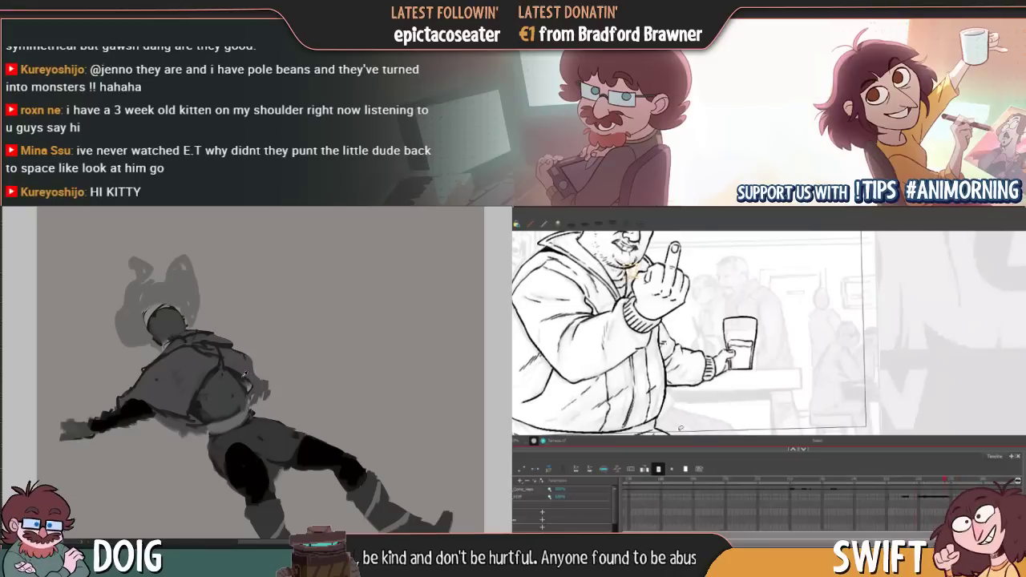
Paint a new black arm stretching straight up from the dark figure's shoulder, ending in a grey hand shape
mouse_move(222, 337)
mouse_down()
mouse_move(224, 303)
mouse_move(229, 344)
mouse_up()
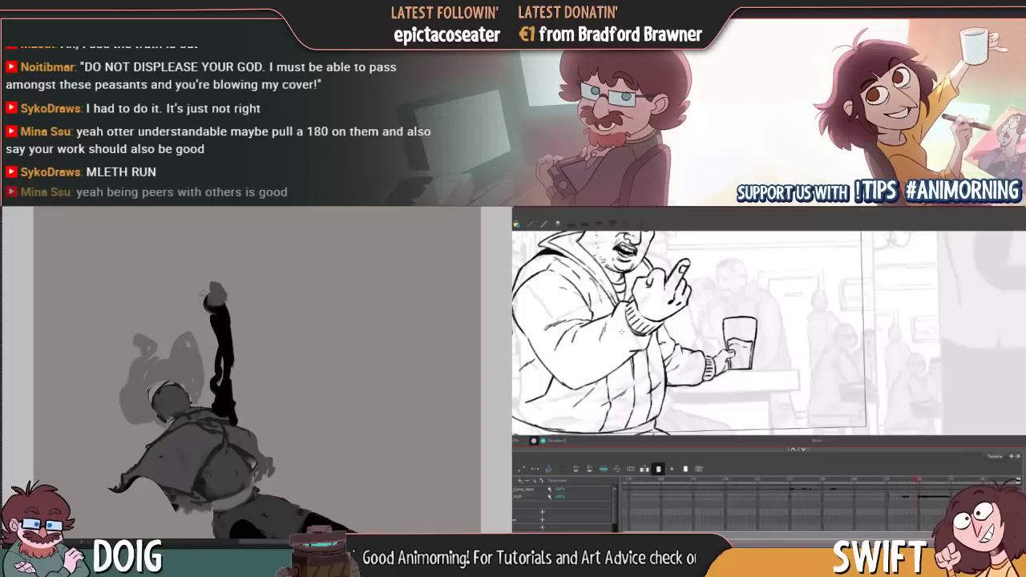
mouse_move(230, 341)
mouse_down()
mouse_move(246, 306)
mouse_move(233, 348)
mouse_up()
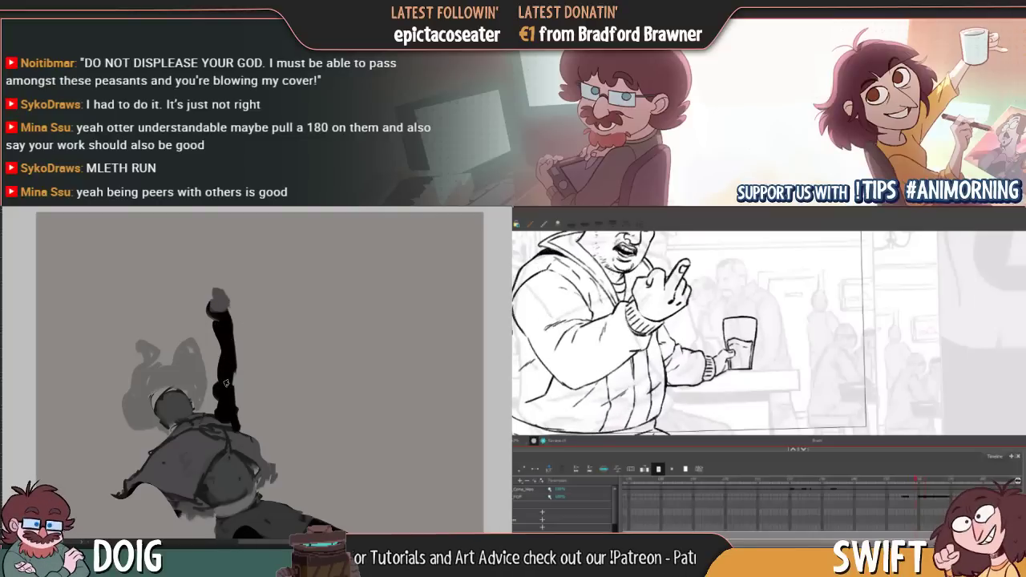
drag(228, 365, 240, 376)
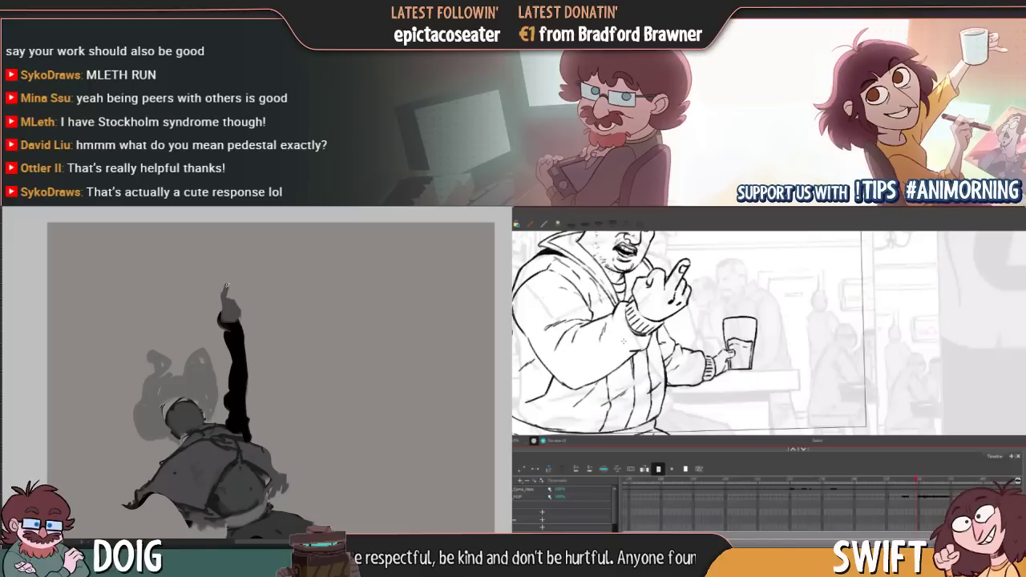
Build up the upright arm's grey hand with a palm and slender spread fingers
drag(230, 302, 238, 285)
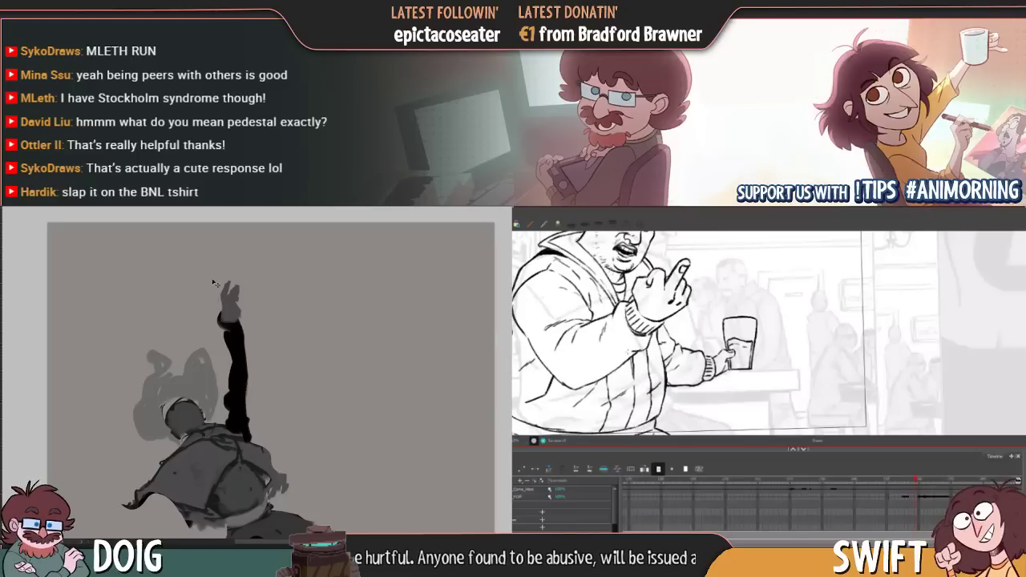
key(ctrl+plus)
drag(228, 286, 240, 366)
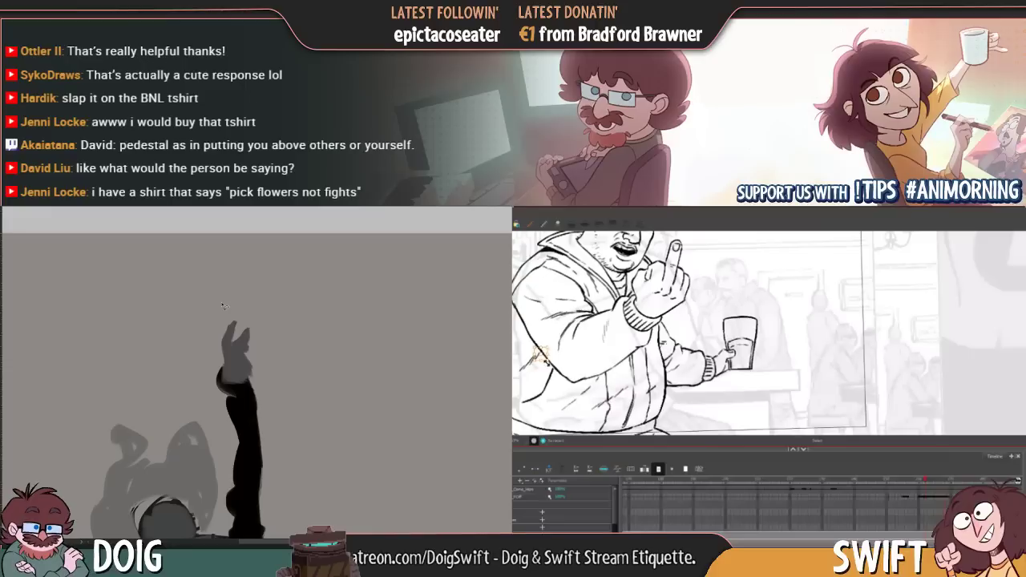
mouse_move(206, 342)
mouse_down()
mouse_move(179, 336)
mouse_move(178, 345)
mouse_up()
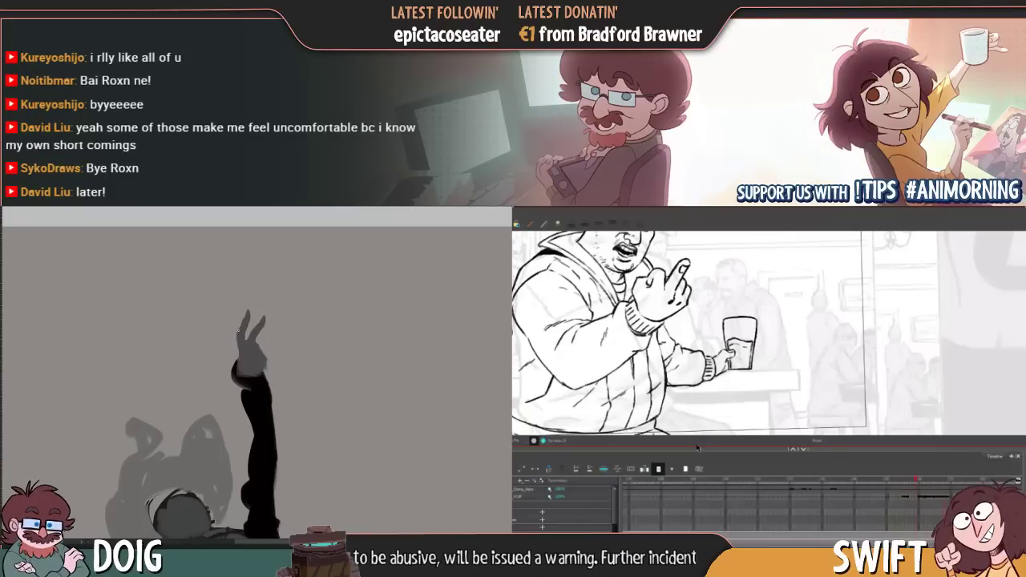
key(comma)
key(Return)
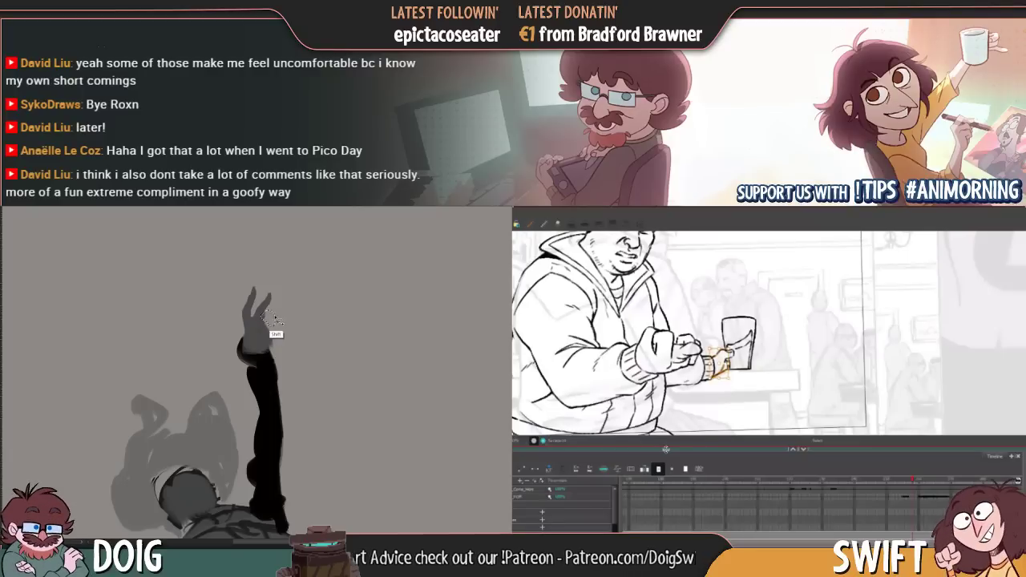
drag(276, 322, 276, 354)
scroll(277, 355, up, 4)
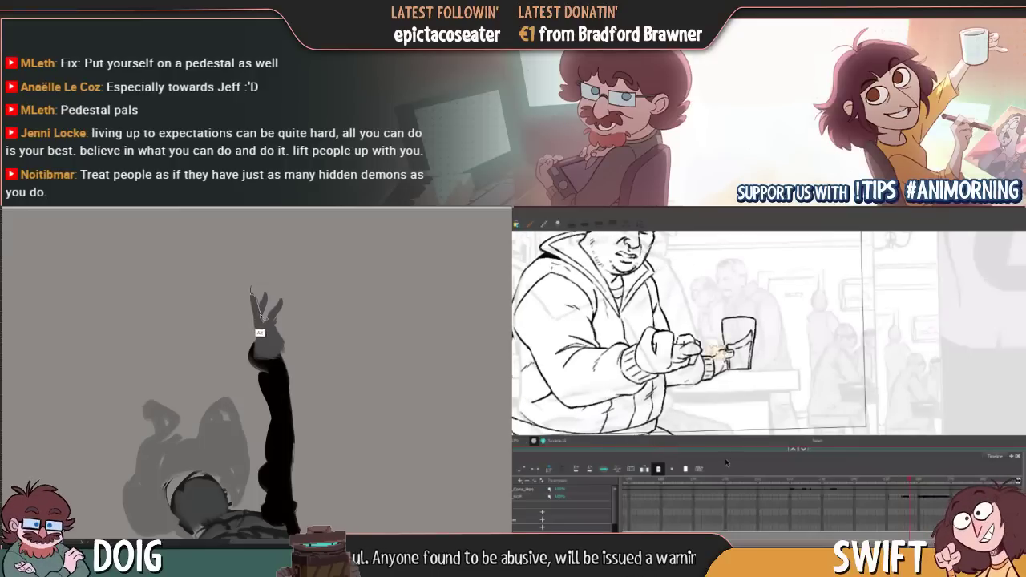
Erase the raised hand's fingers beside the first one, keeping the palm and that single finger
mouse_move(263, 324)
mouse_down()
mouse_move(283, 331)
mouse_move(279, 283)
mouse_move(253, 280)
mouse_up()
key(Delete)
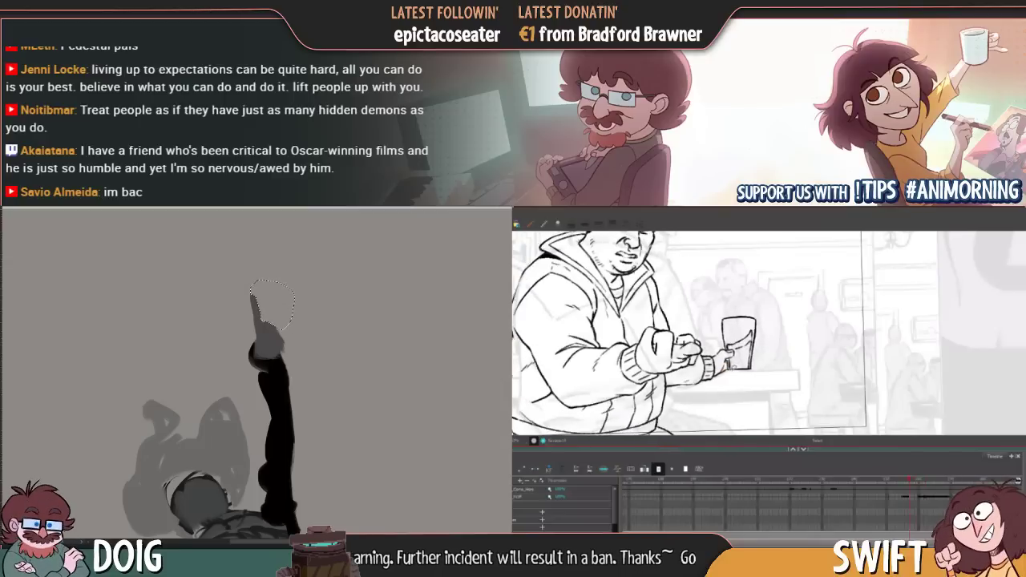
key(ctrl+d)
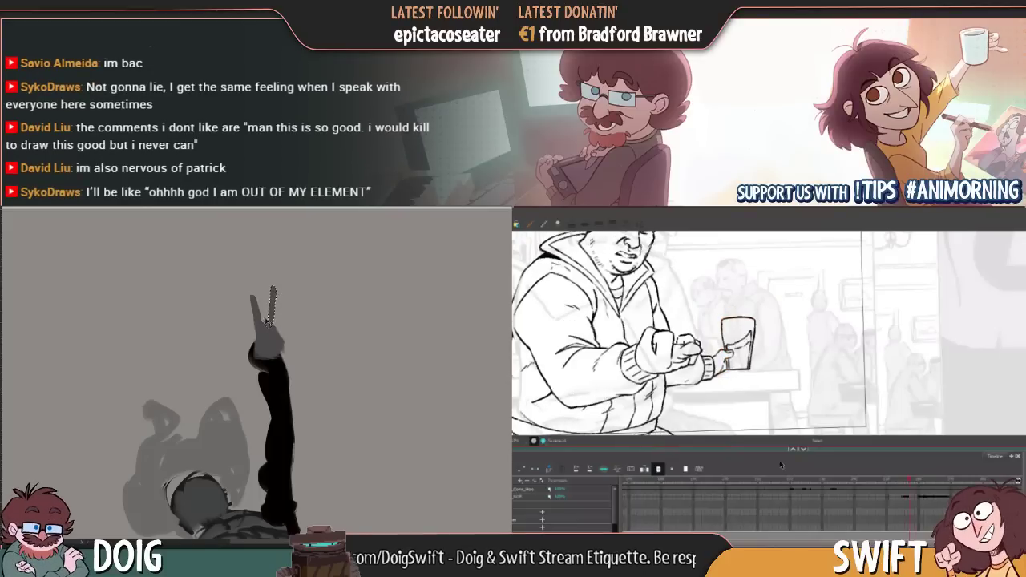
Repaint the missing fingers in grey so the raised hand is open with spread fingers and a thumb
mouse_move(300, 313)
mouse_down()
mouse_move(313, 300)
mouse_move(318, 308)
mouse_up()
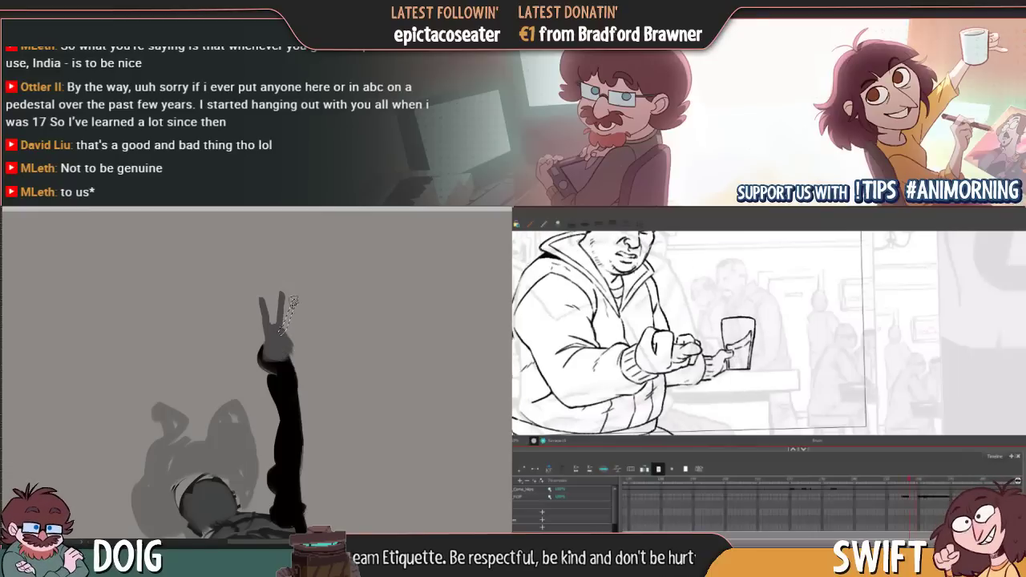
drag(281, 331, 286, 327)
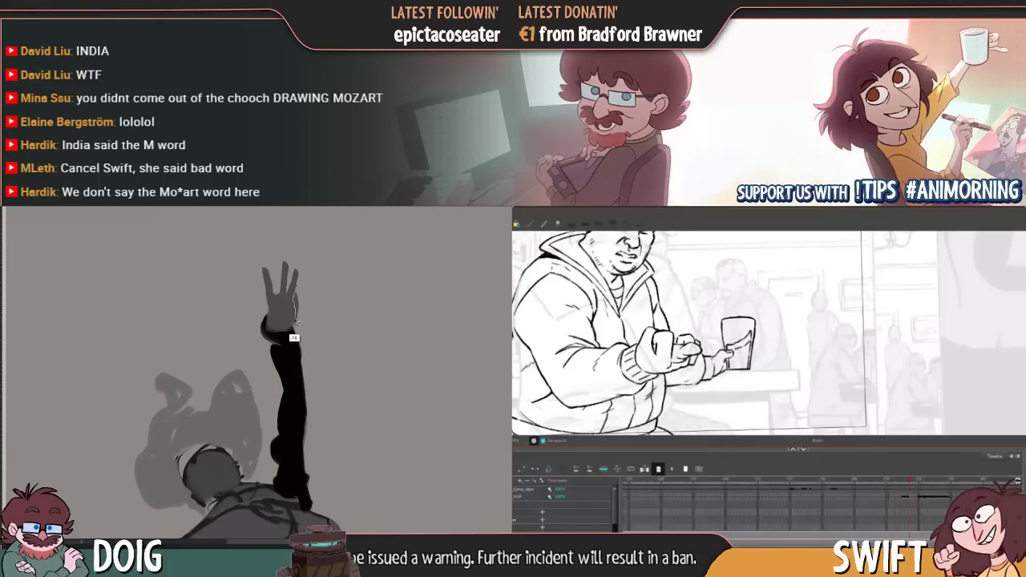
drag(301, 323, 298, 282)
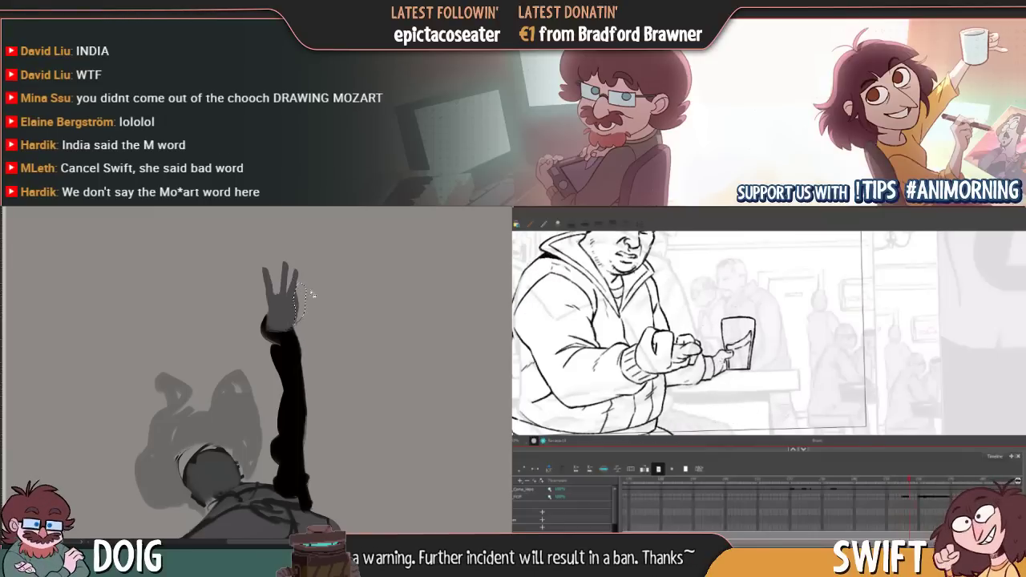
click(271, 286)
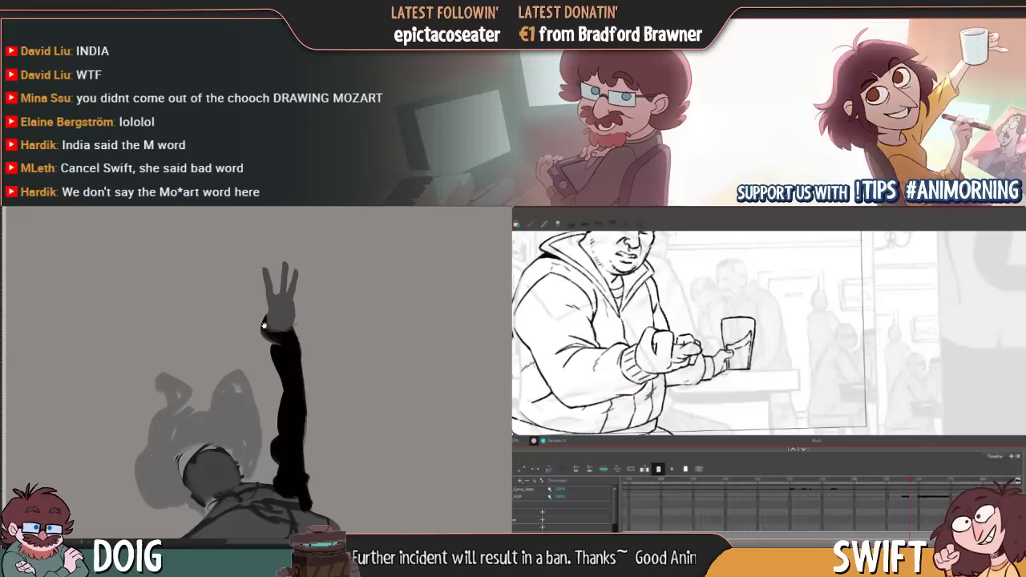
mouse_move(270, 386)
mouse_down()
mouse_move(279, 261)
mouse_move(267, 373)
mouse_up()
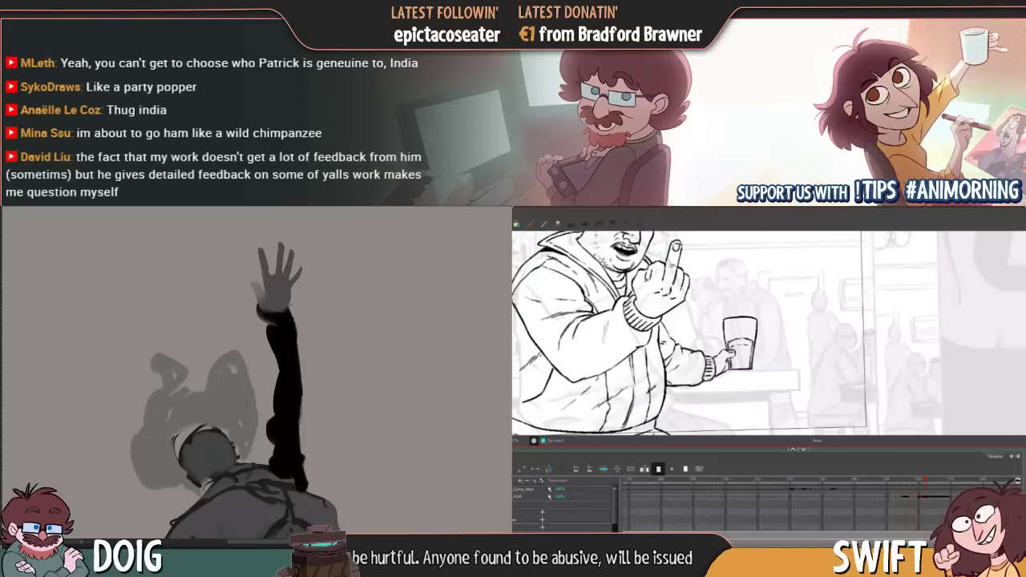
Flip back and forth through the gesturing man's drawings, comparing his raised hand, face and jacket lines between neighbouring frames
drag(796, 362, 816, 365)
key(ctrl+z)
key(period)
key(comma)
key(comma)
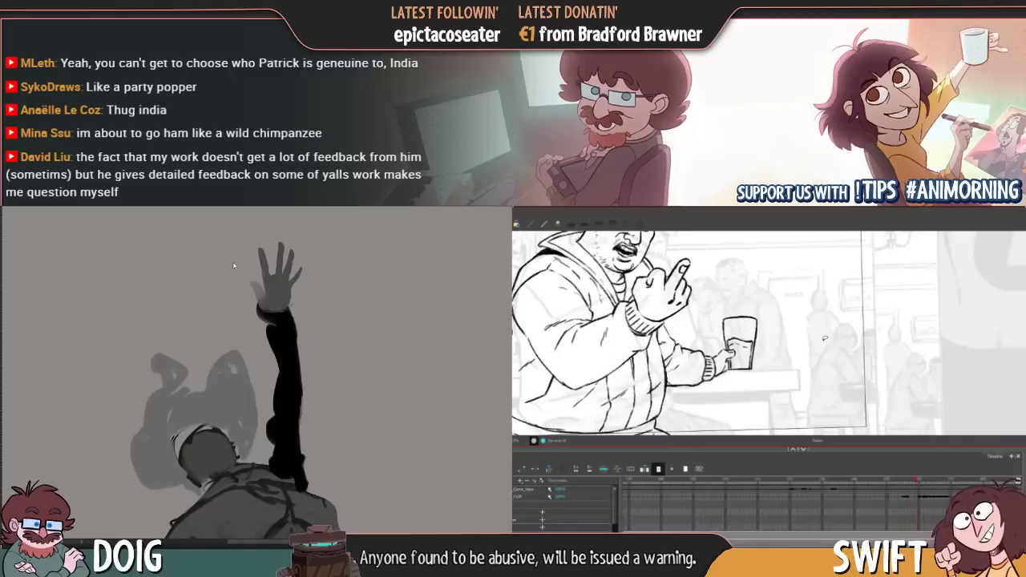
key(period)
key(period)
key(comma)
drag(277, 292, 274, 324)
key(comma)
key(comma)
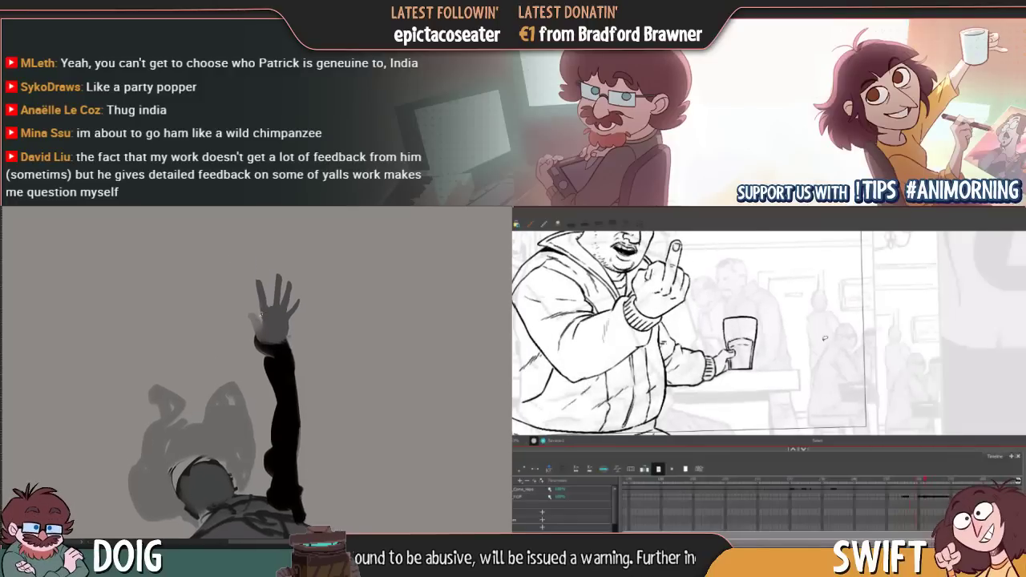
key(comma)
key(comma)
key(period)
key(period)
key(period)
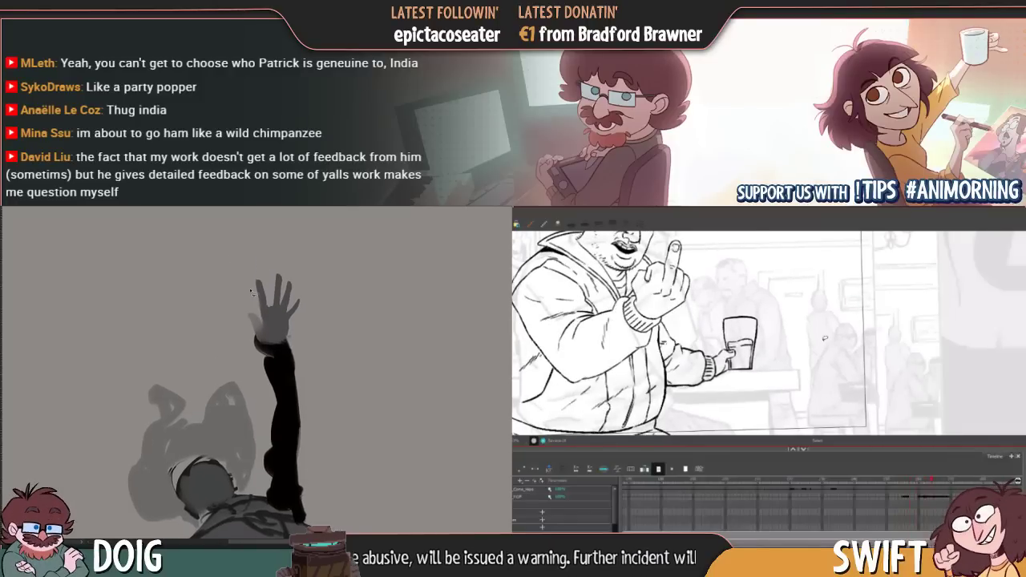
key(comma)
key(comma)
key(period)
key(period)
key(period)
key(period)
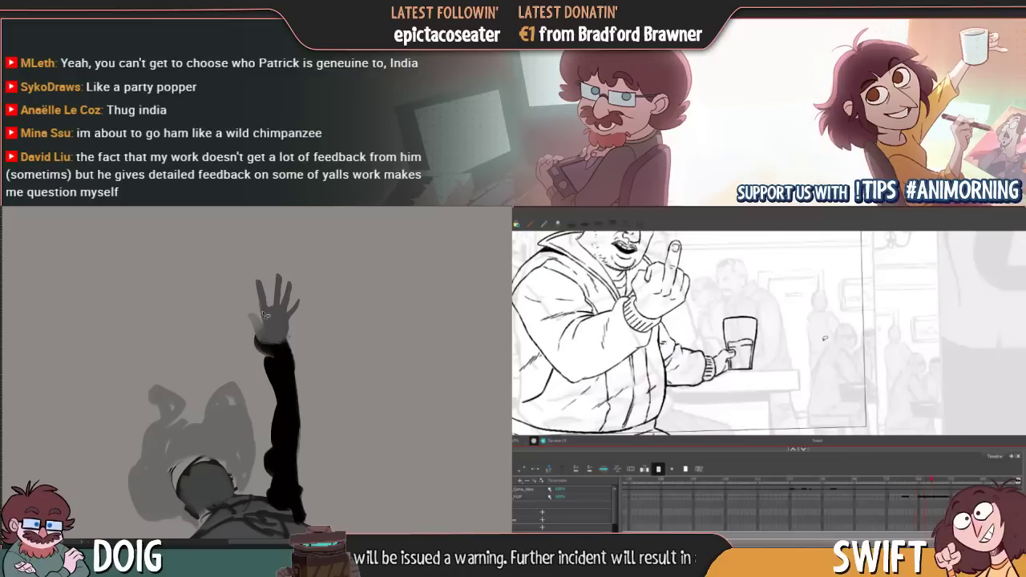
key(comma)
key(comma)
key(period)
key(period)
key(period)
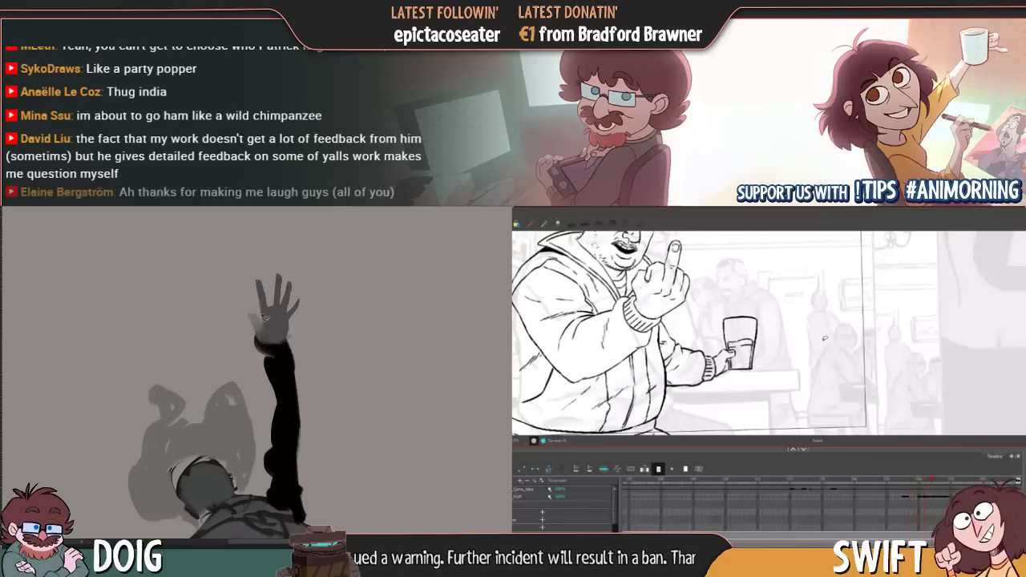
key(comma)
key(comma)
key(comma)
key(period)
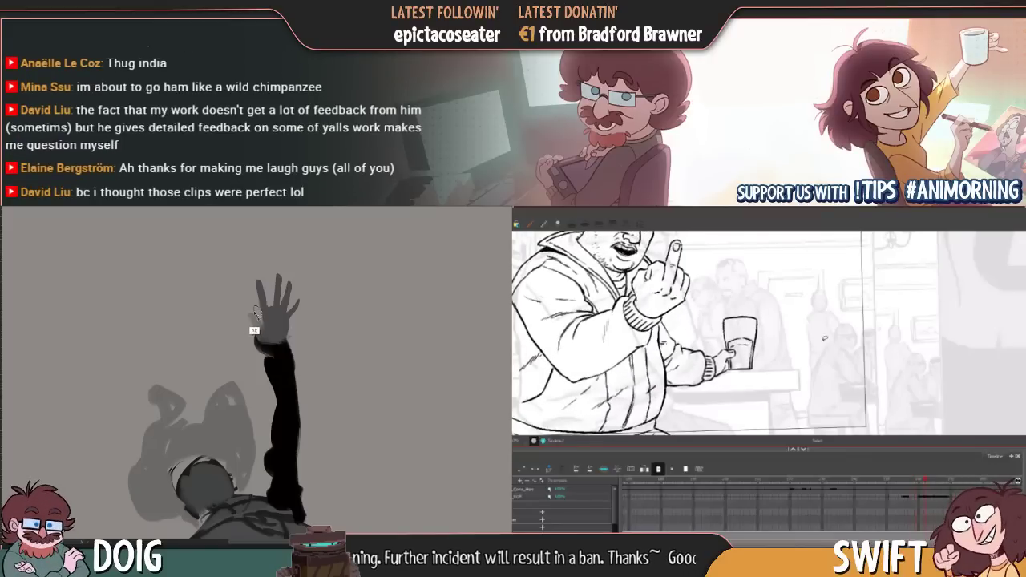
key(comma)
key(period)
key(period)
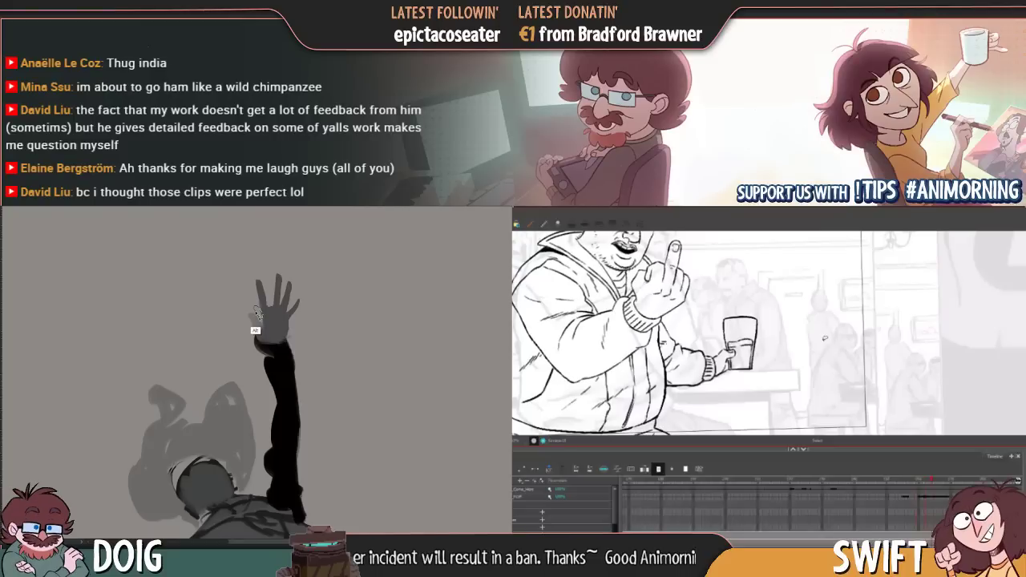
key(comma)
key(comma)
key(period)
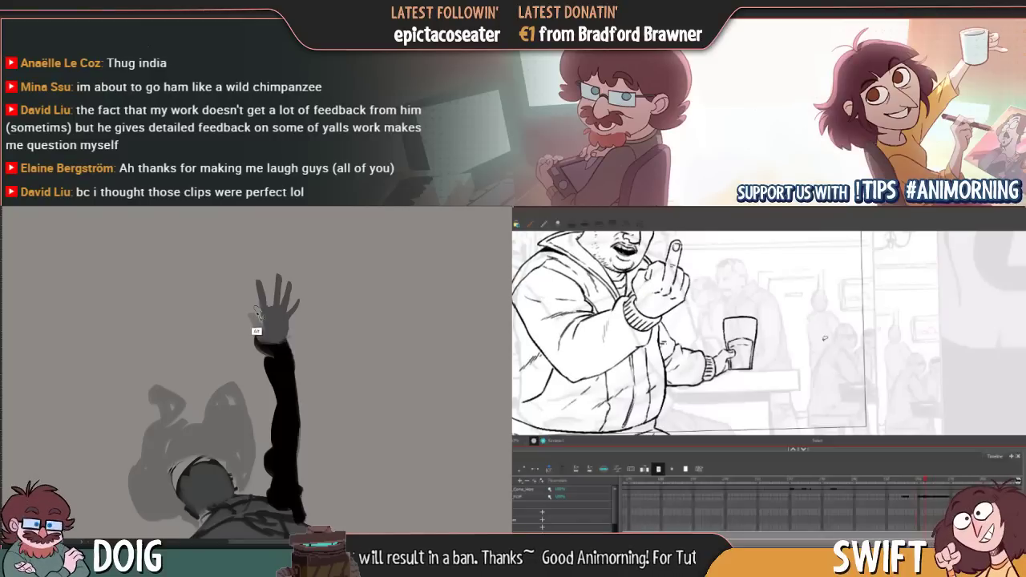
key(comma)
key(period)
key(comma)
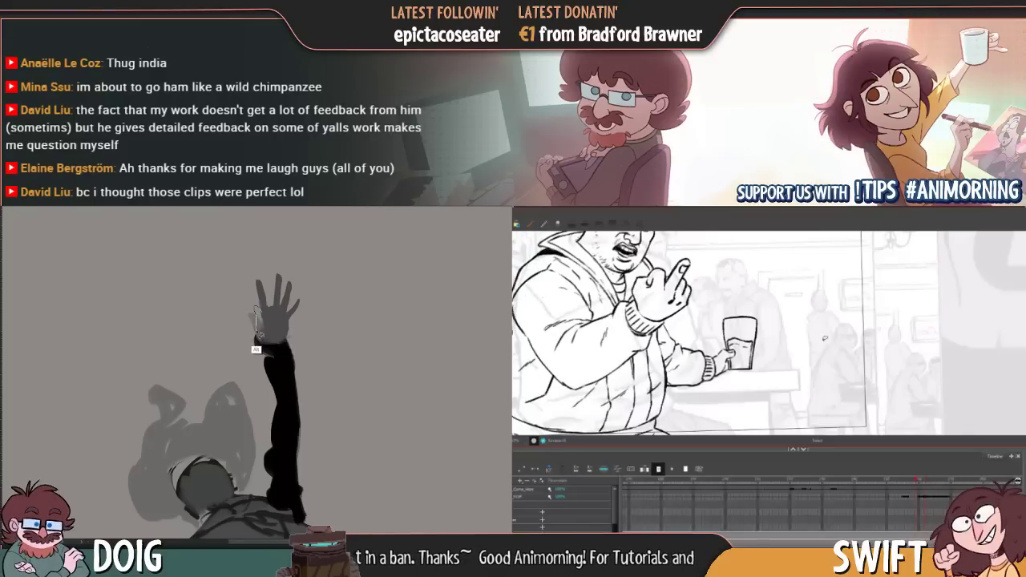
key(period)
key(period)
key(period)
key(period)
key(period)
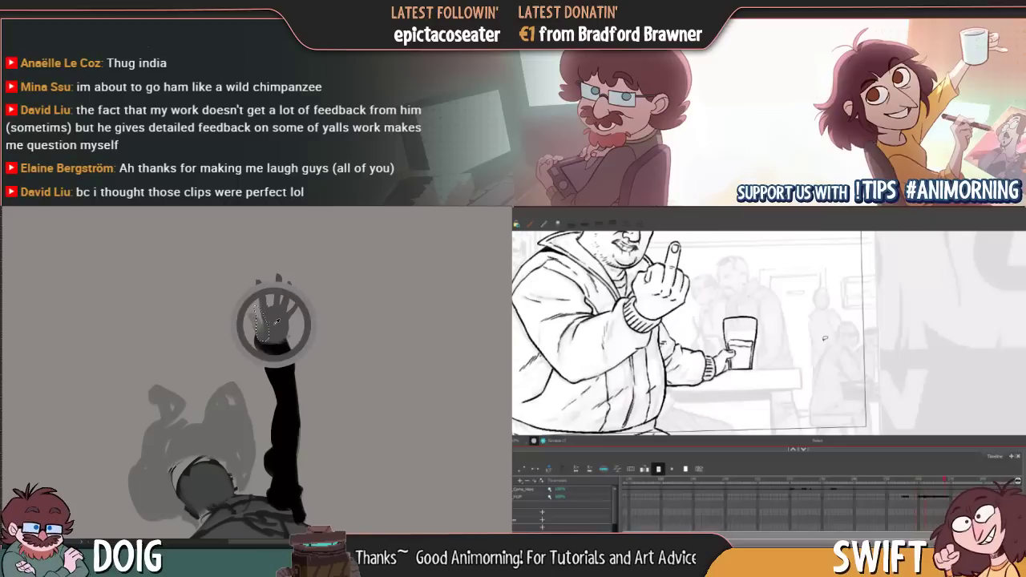
key(comma)
key(period)
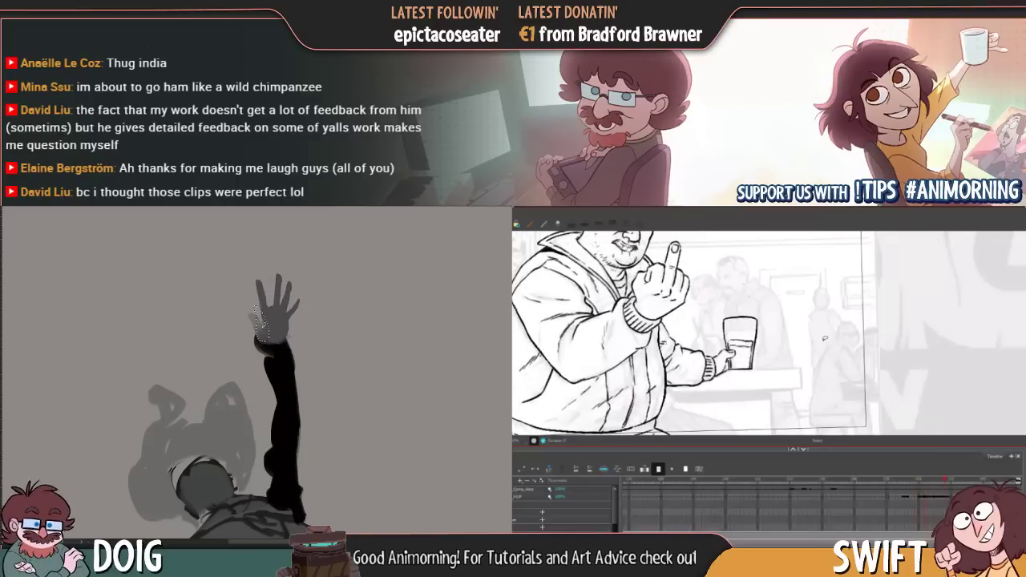
key(comma)
key(comma)
key(comma)
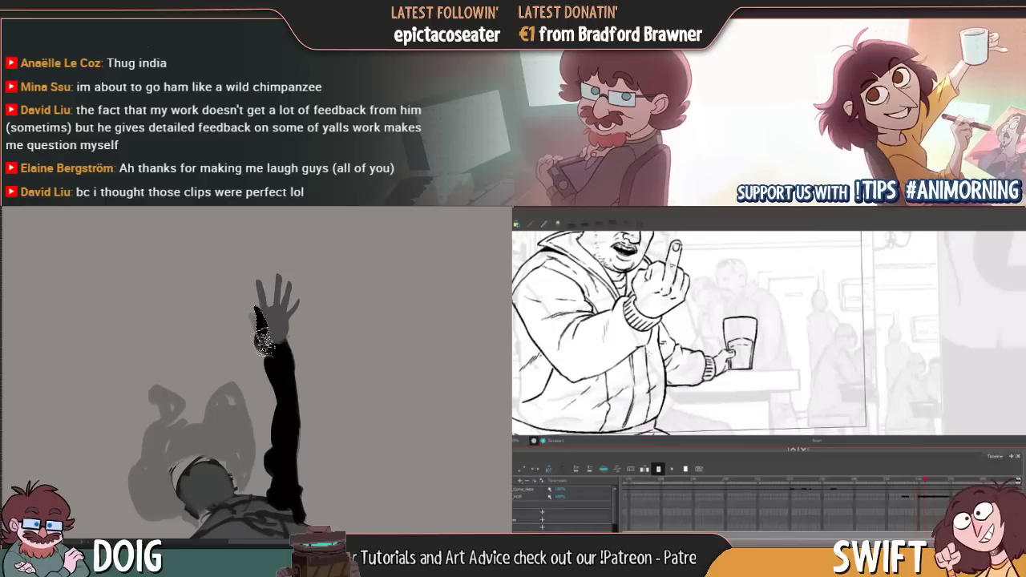
key(period)
key(comma)
key(period)
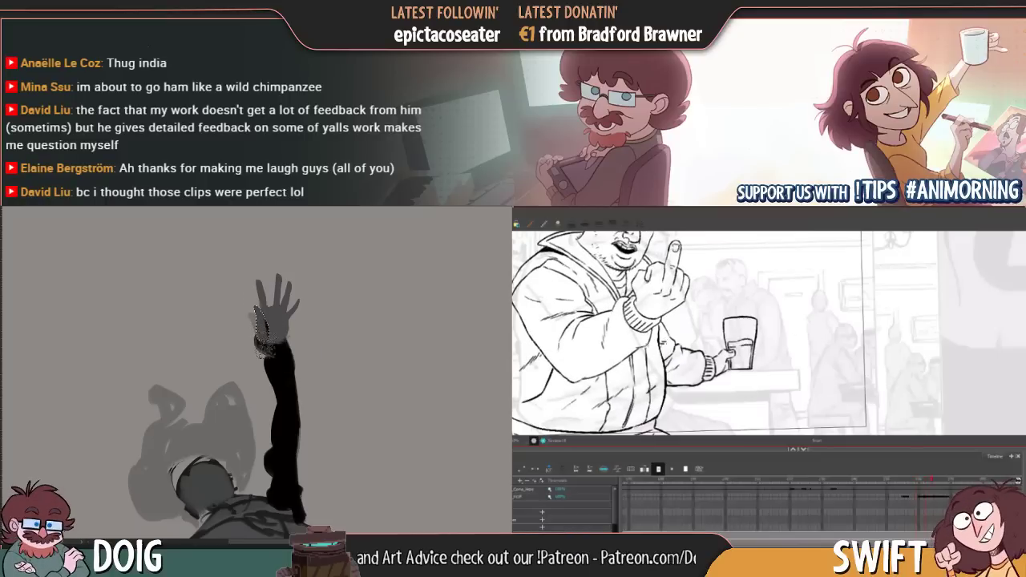
key(ctrl+d)
key(period)
key(comma)
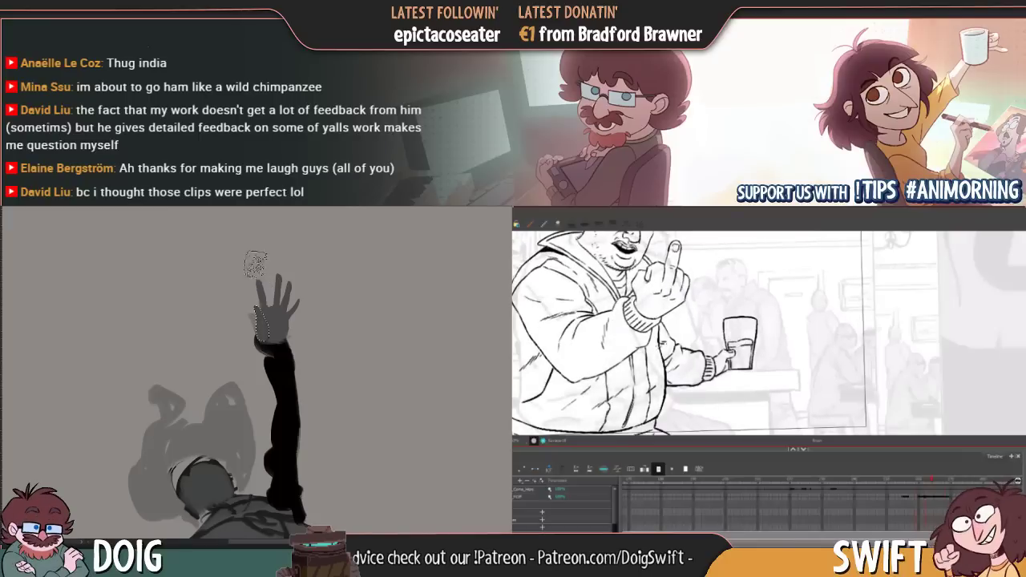
key(comma)
key(period)
key(period)
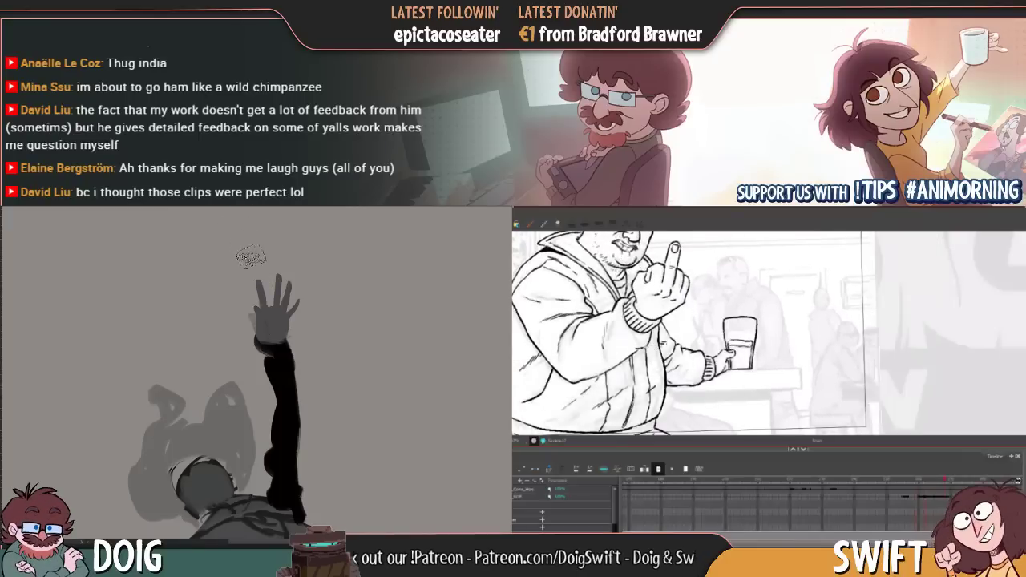
key(comma)
key(comma)
key(comma)
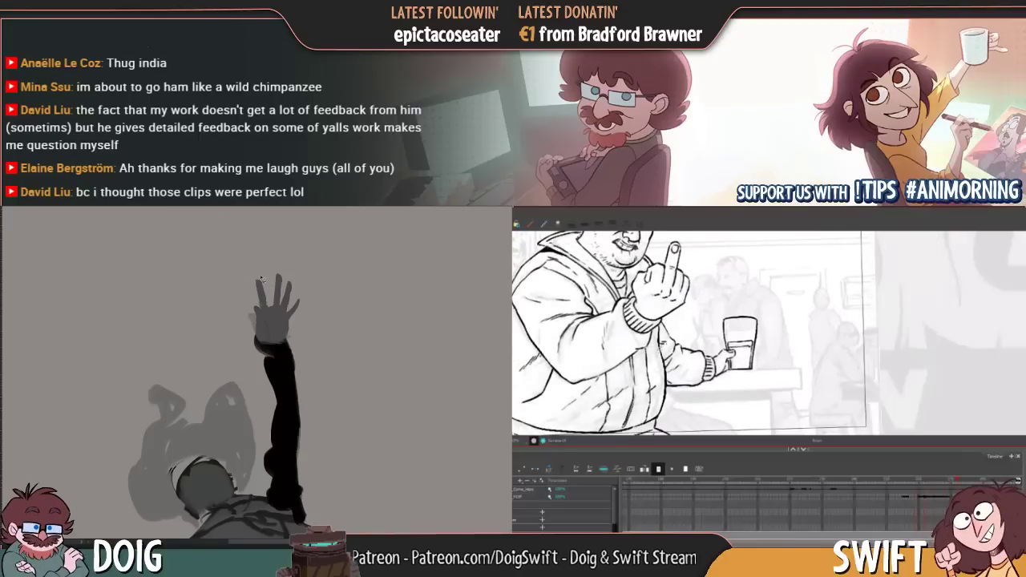
Flip and scrub through the gesturing man's drawings, comparing the raised-finger poses with the frowning pose where his arm is lowered
key(comma)
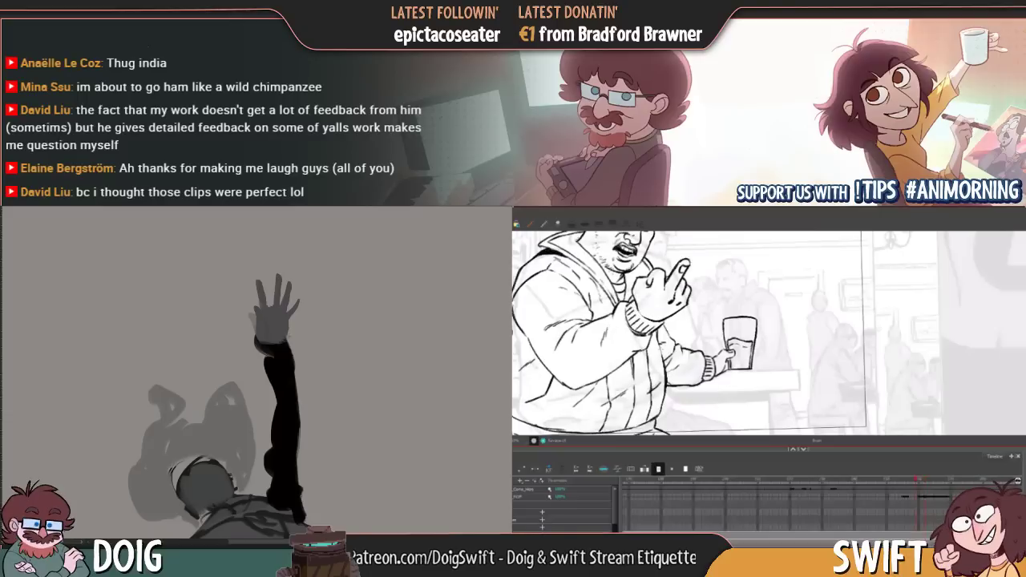
key(period)
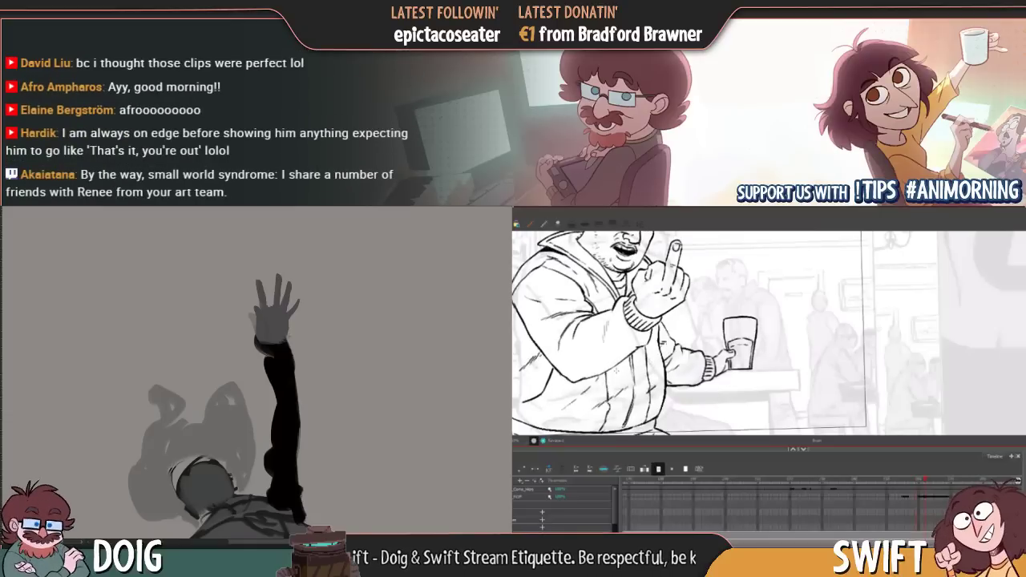
scroll(616, 371, down, 2)
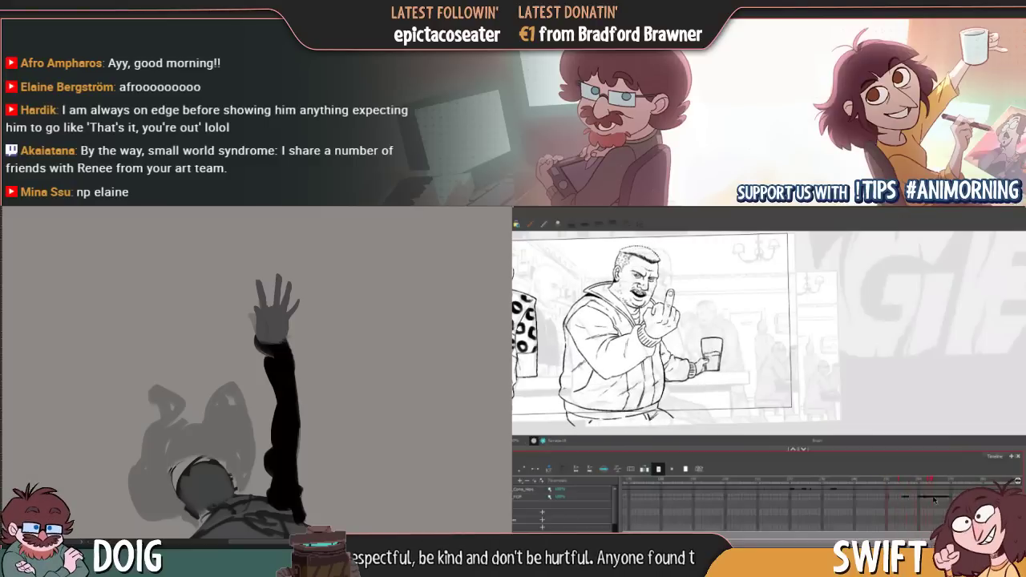
drag(930, 503, 907, 509)
key(.)
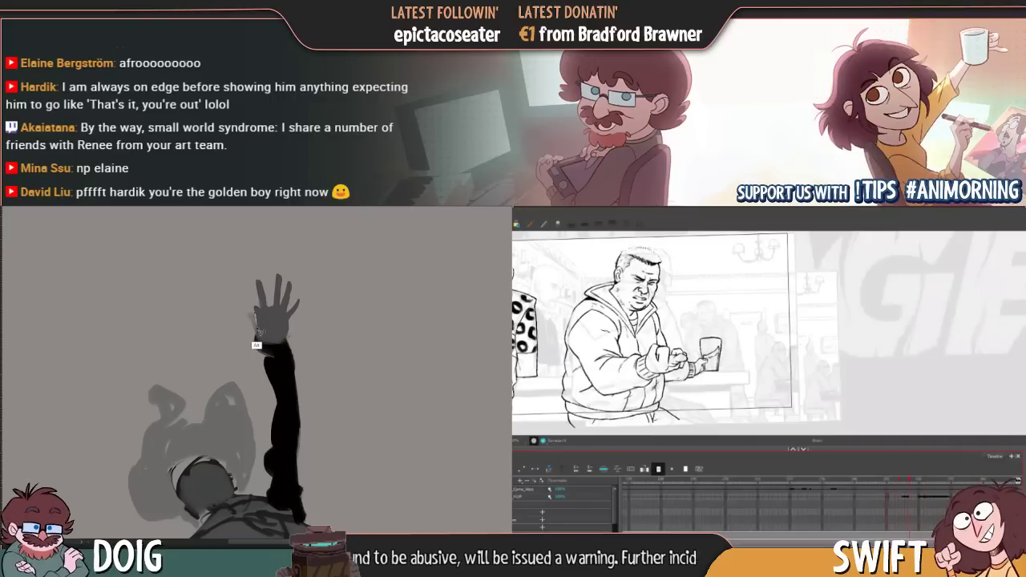
key(.)
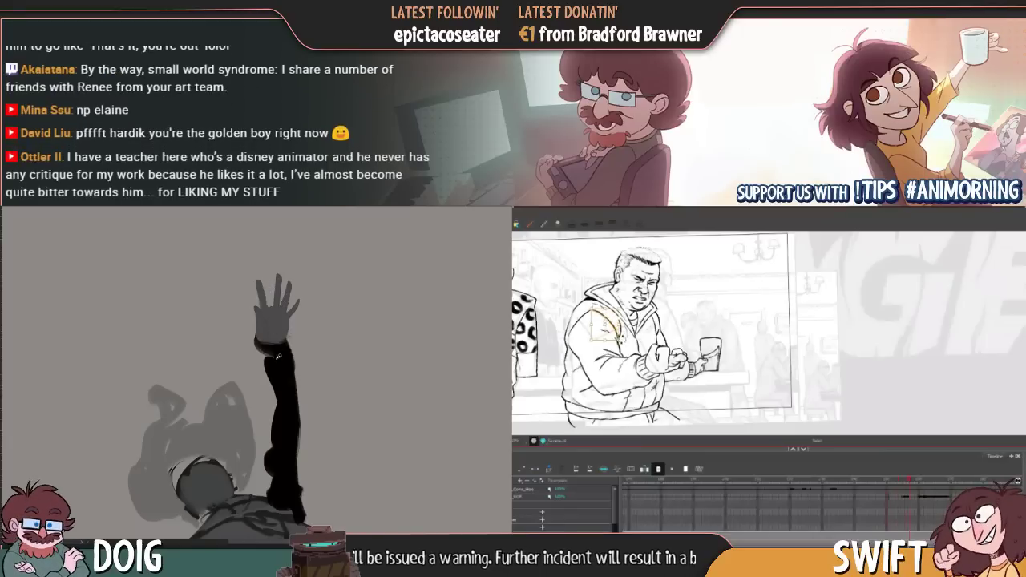
key(.)
key(.)
key(.)
key(.)
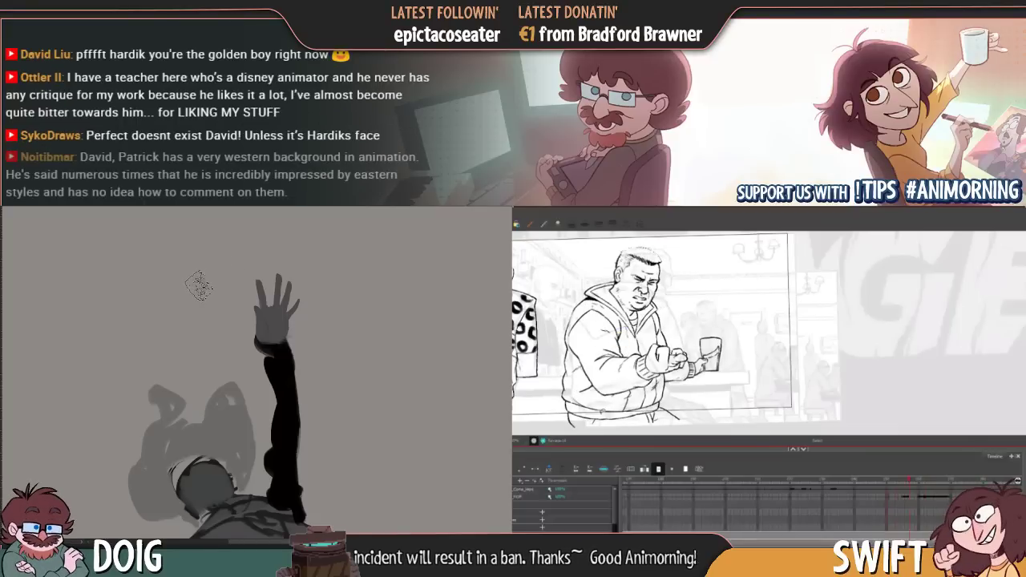
key(.)
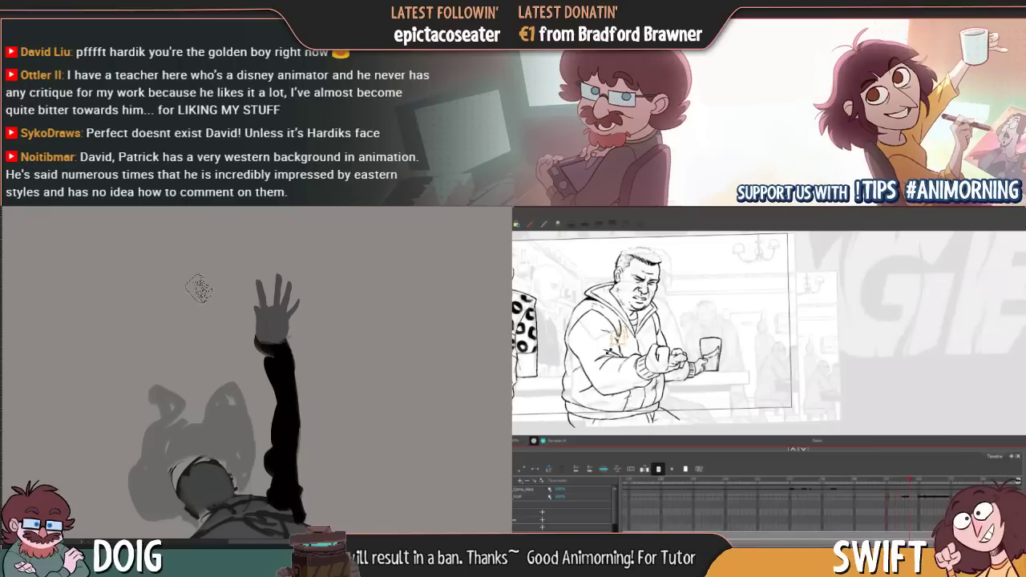
Refine the thumb side of the grey raised hand with a smaller brush while stepping back to the man's open-palm drawing
key(ctrl+plus)
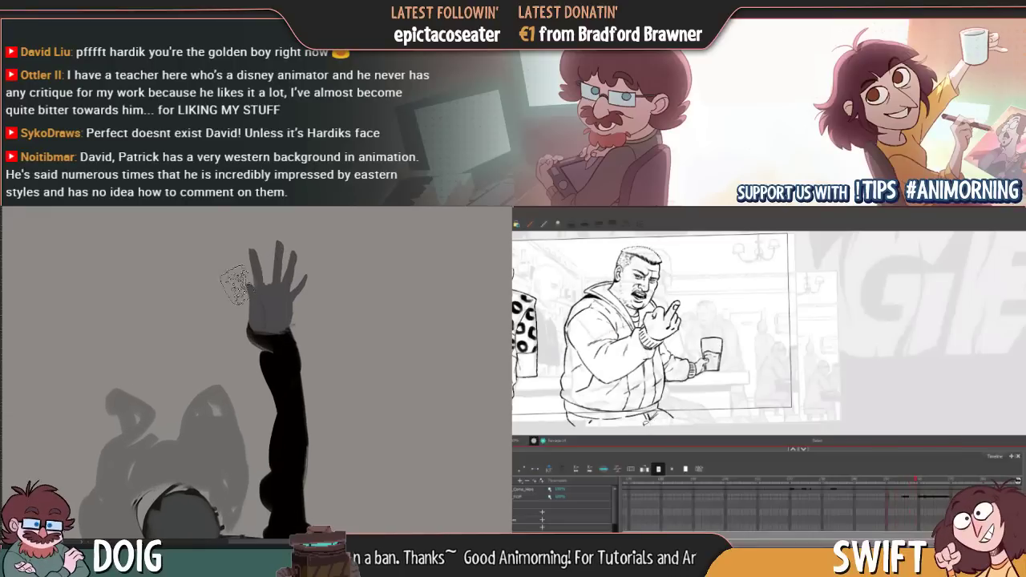
key(bracketleft)
key(bracketleft)
key(.)
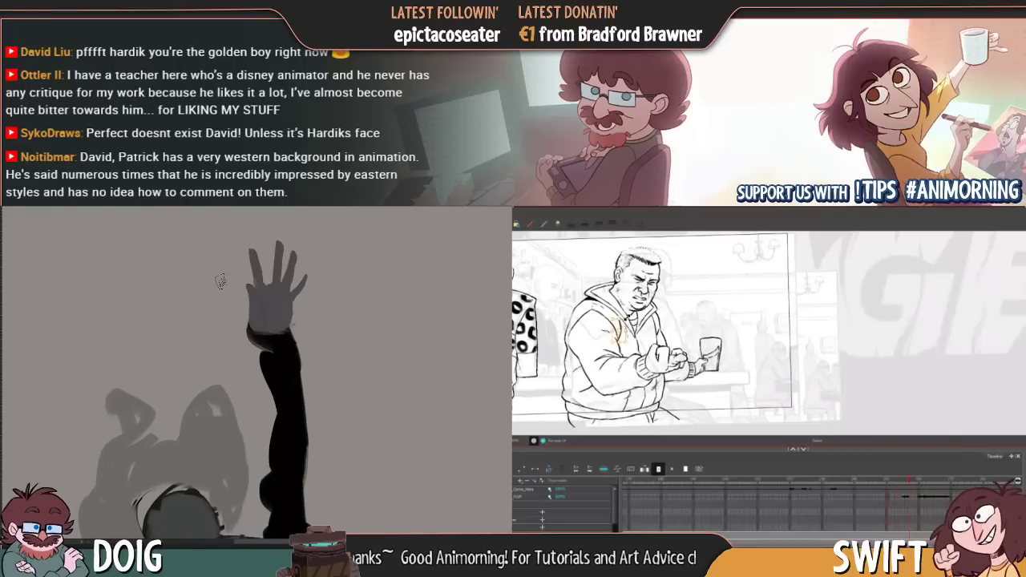
key(.)
key(comma)
key(comma)
key(comma)
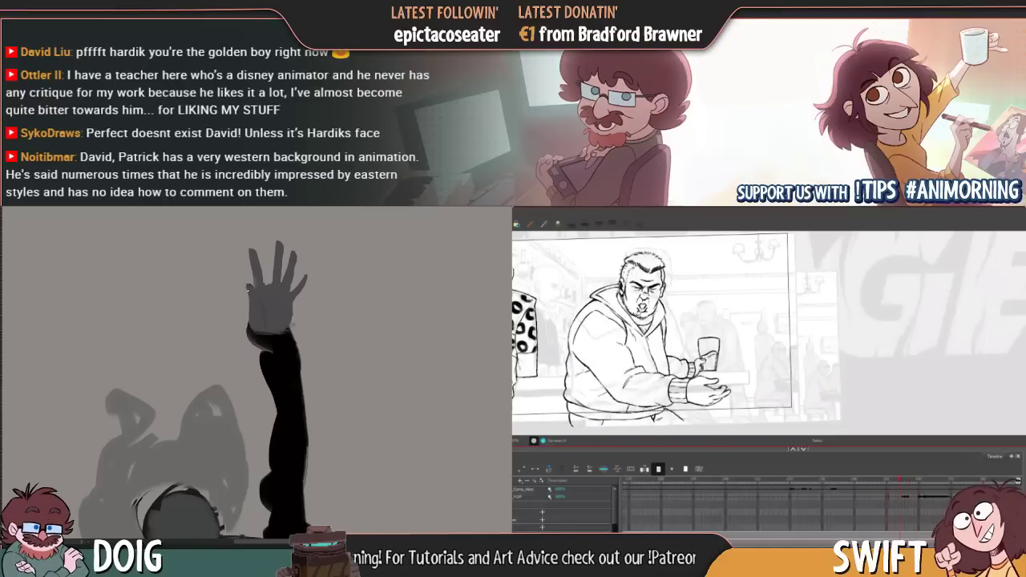
Flip repeatedly between the open-palm drawing and its neighbour to compare the lines on the jacket's shoulder
key(period)
key(comma)
key(period)
key(comma)
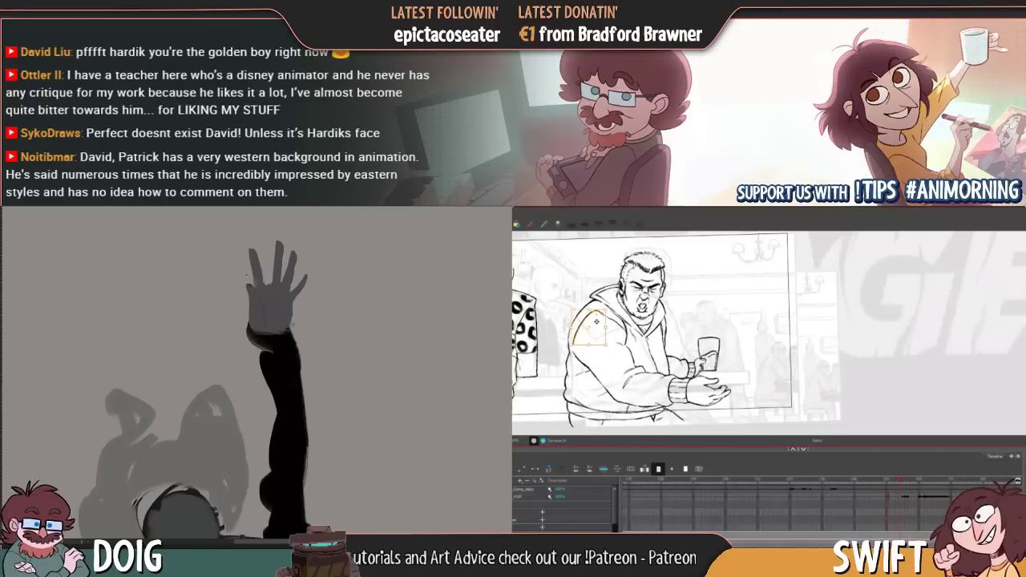
key(period)
key(comma)
key(period)
key(comma)
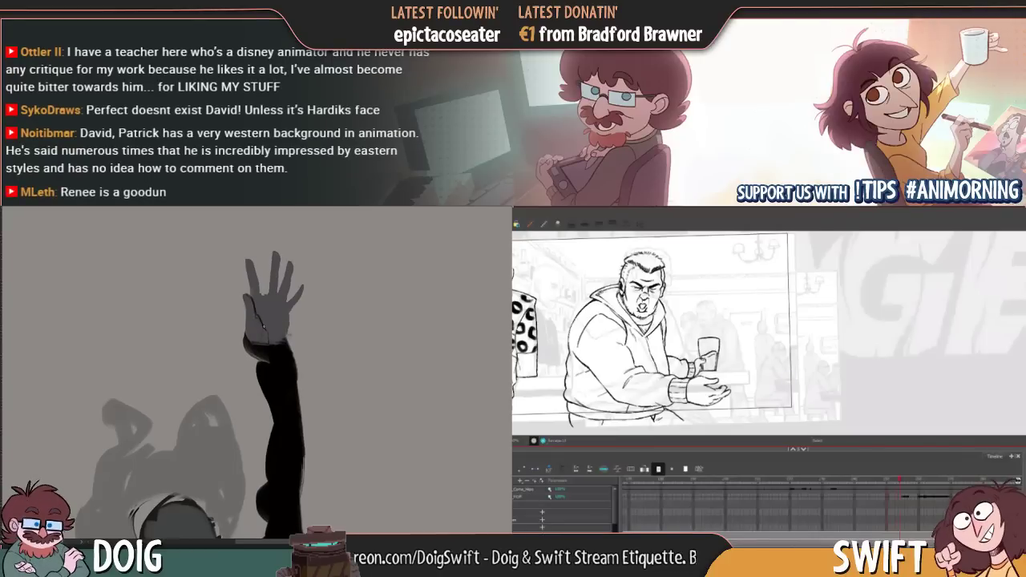
Select and rework the seam line along the jacket's shoulder in the open-palm drawing, checking it against the neighbouring drawings
key(f)
key(g)
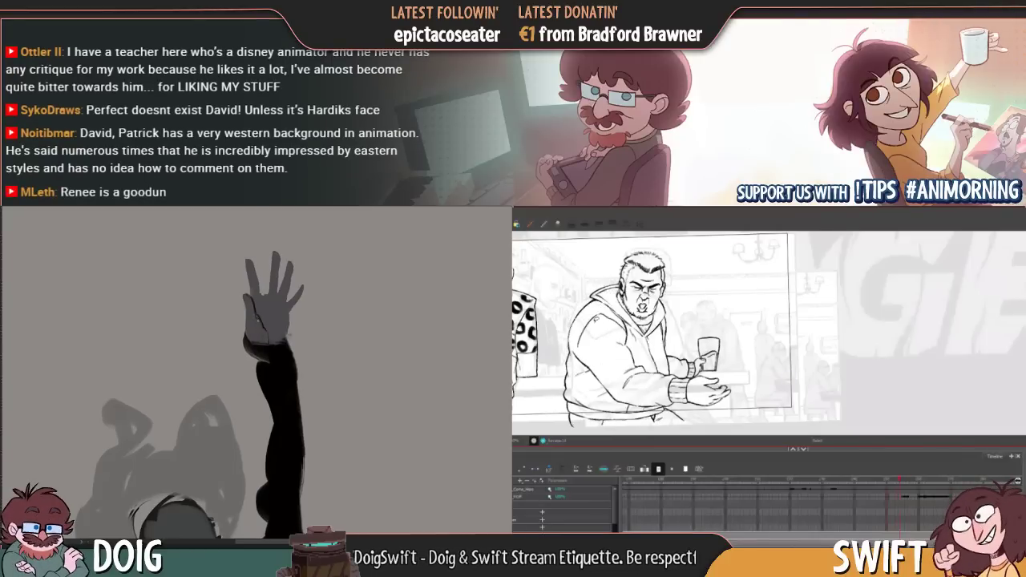
key(f)
key(g)
drag(593, 319, 575, 346)
key(alt+s)
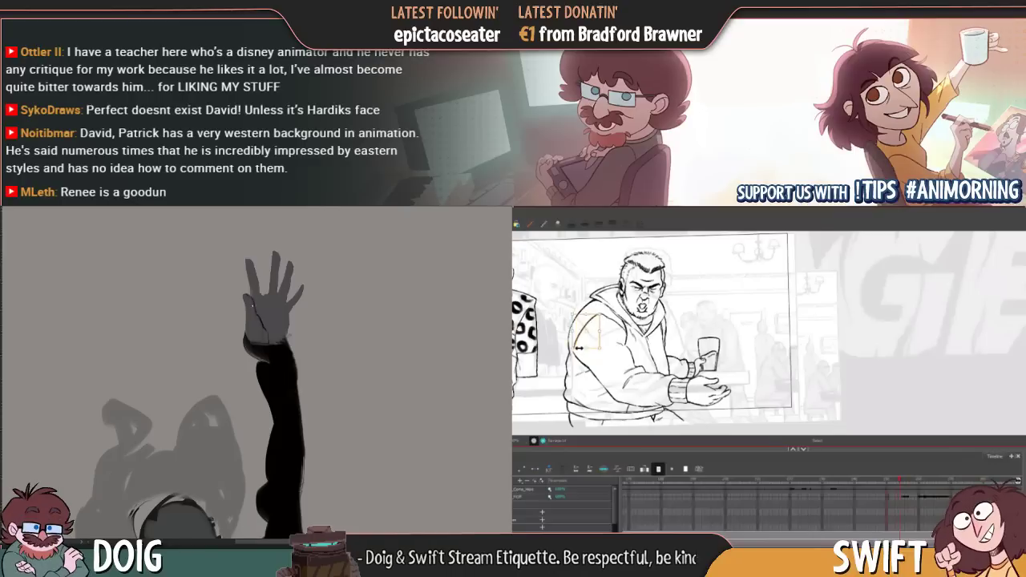
key(f)
key(g)
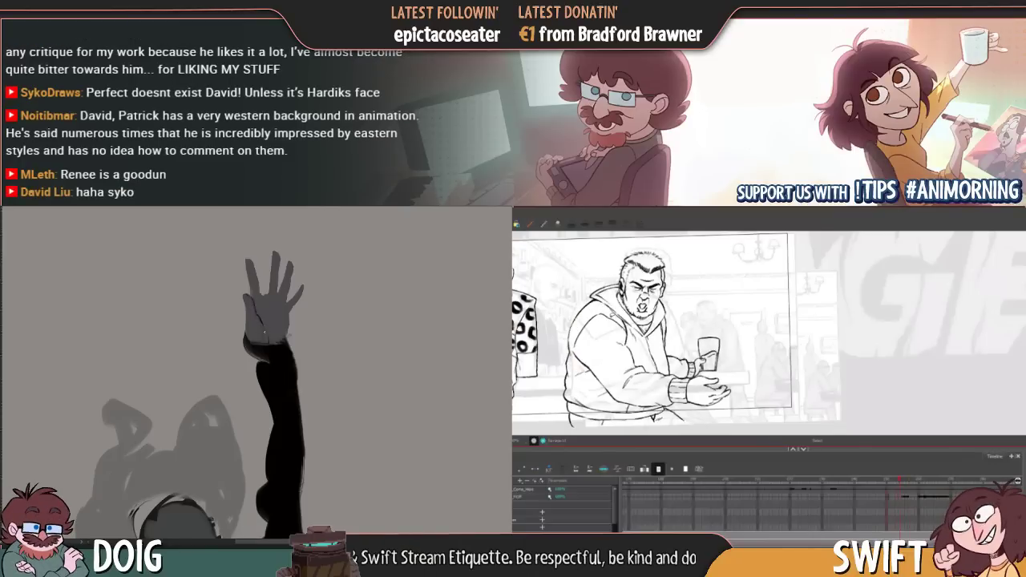
Select and adjust the short jacket lines just below the hood in the open-palm drawing, flipping to neighbouring drawings for reference
click(597, 319)
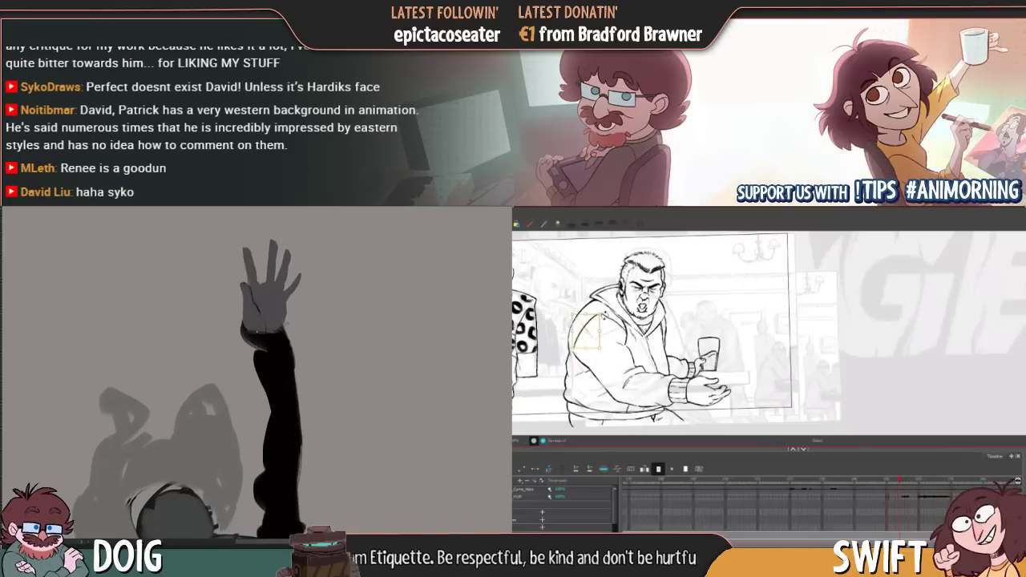
key(Escape)
key(f)
key(g)
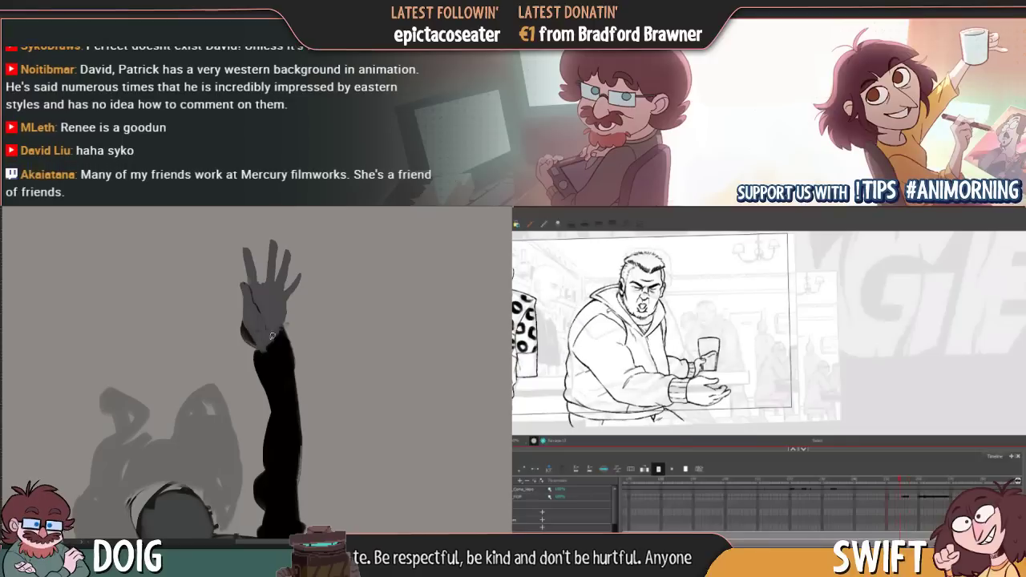
click(603, 316)
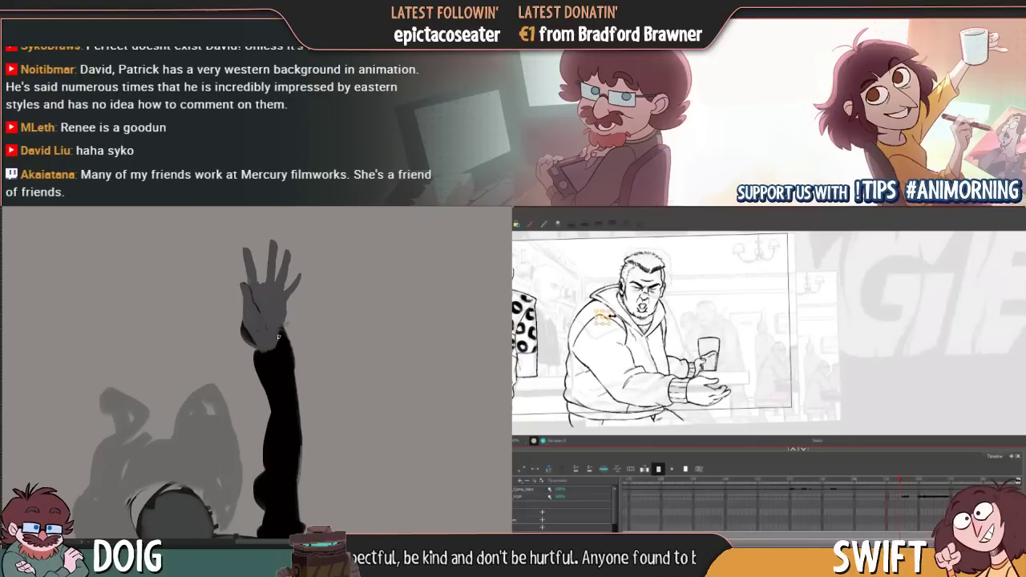
key(f)
key(g)
click(611, 324)
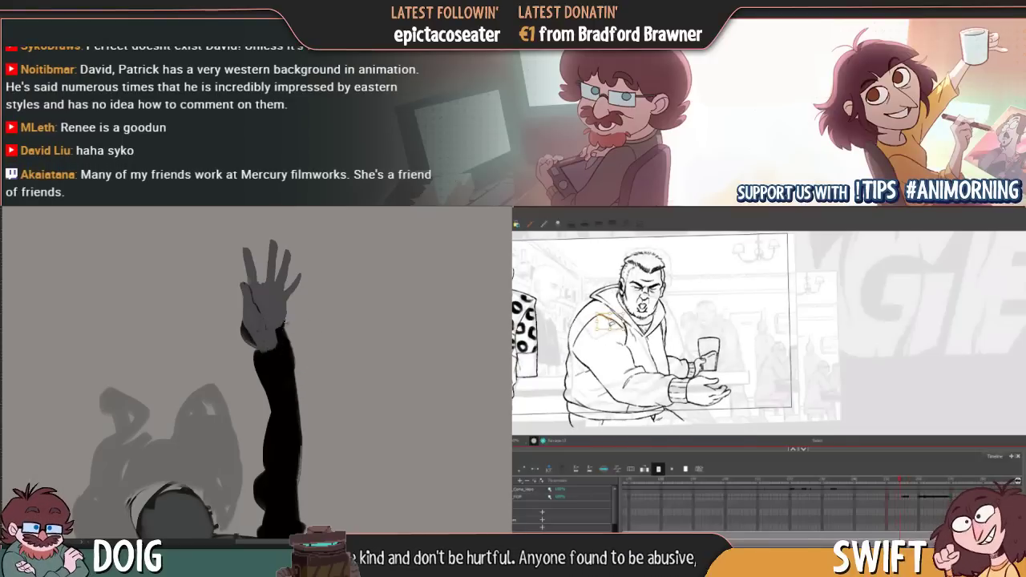
key(Escape)
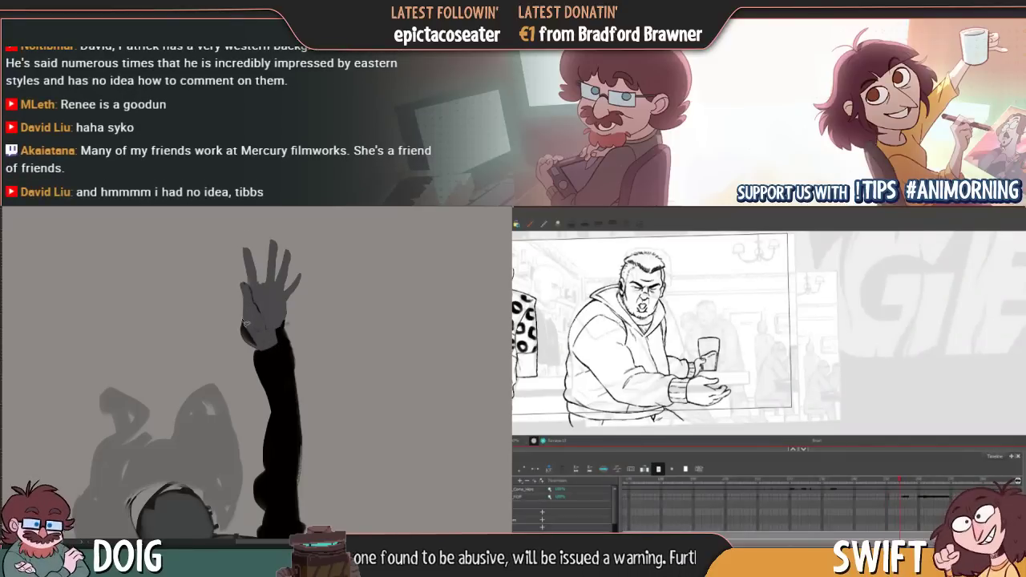
Check the jacket's shoulder and hood lines in the open-palm drawing against the adjacent drawings
key(f)
key(g)
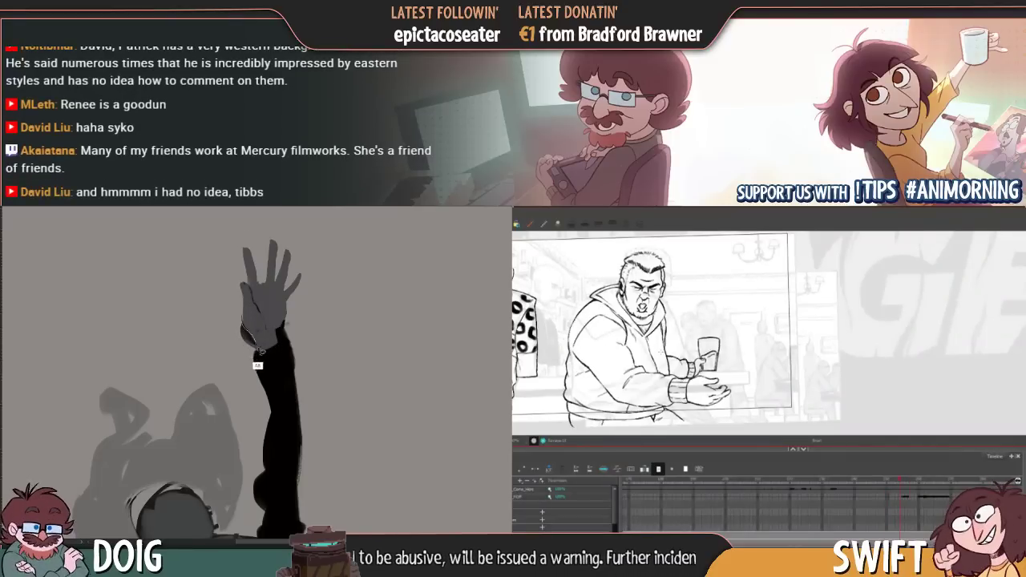
key(f)
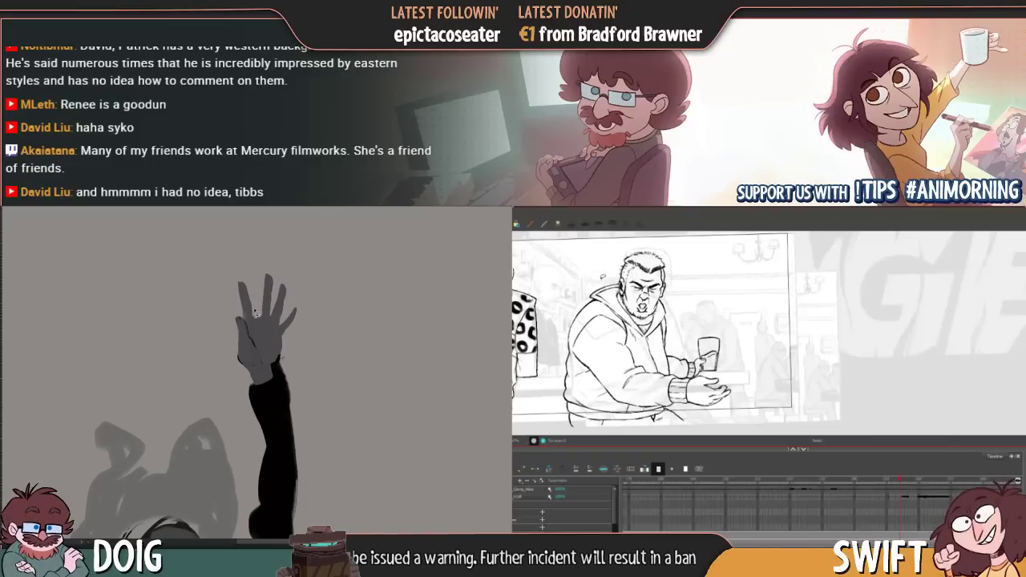
key(f)
key(g)
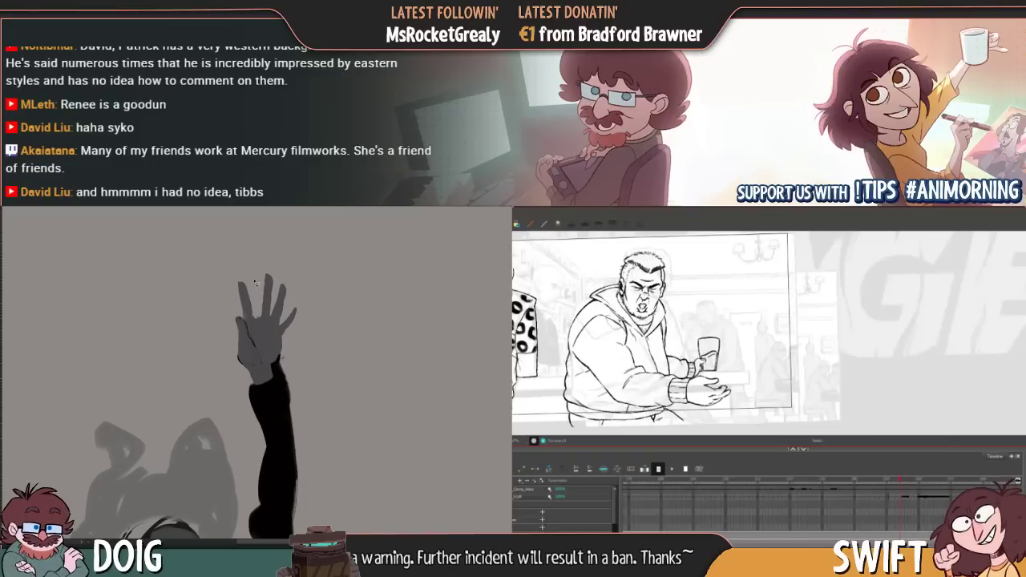
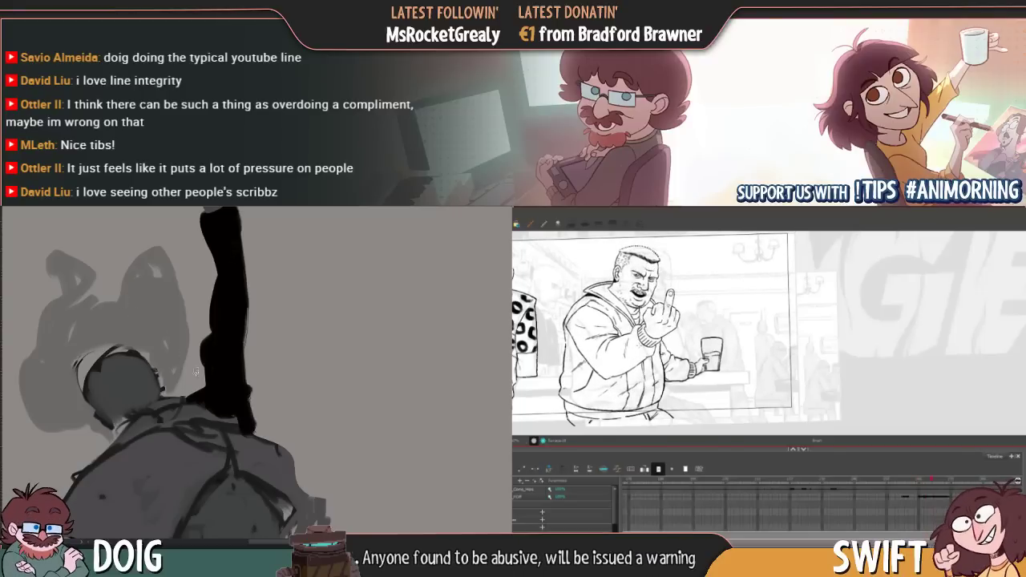
Block in a rounded dark grey shape behind the painted figure's shoulder, beside the base of the upstretched arm
drag(216, 394, 215, 370)
scroll(215, 370, down, 3)
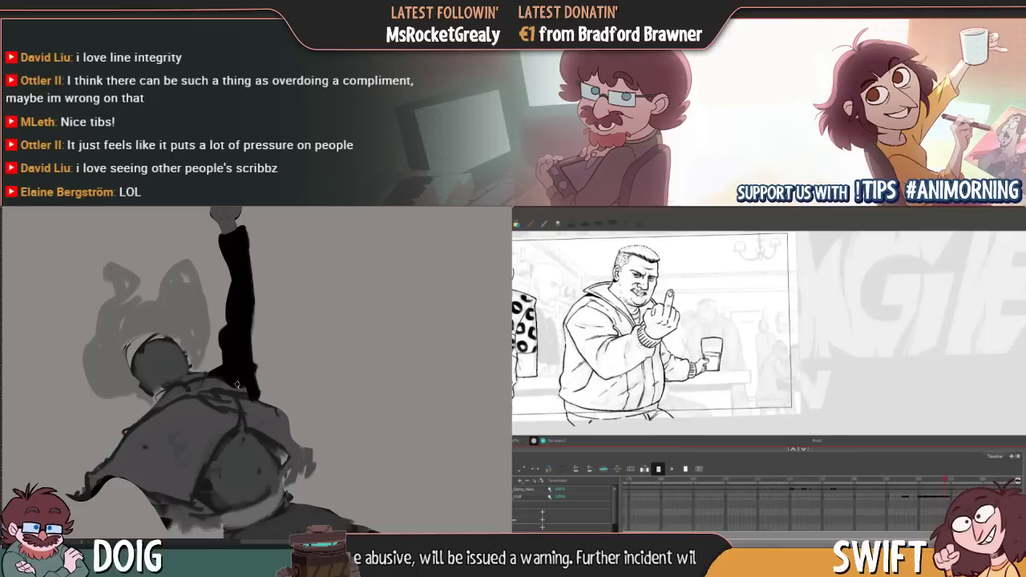
scroll(248, 392, down, 2)
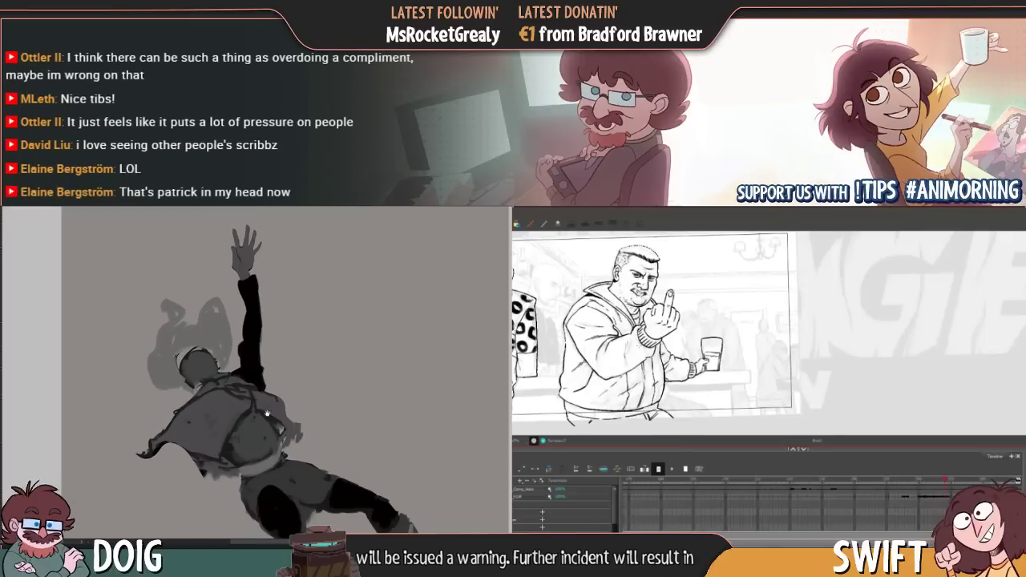
scroll(213, 441, down, 2)
scroll(213, 441, up, 3)
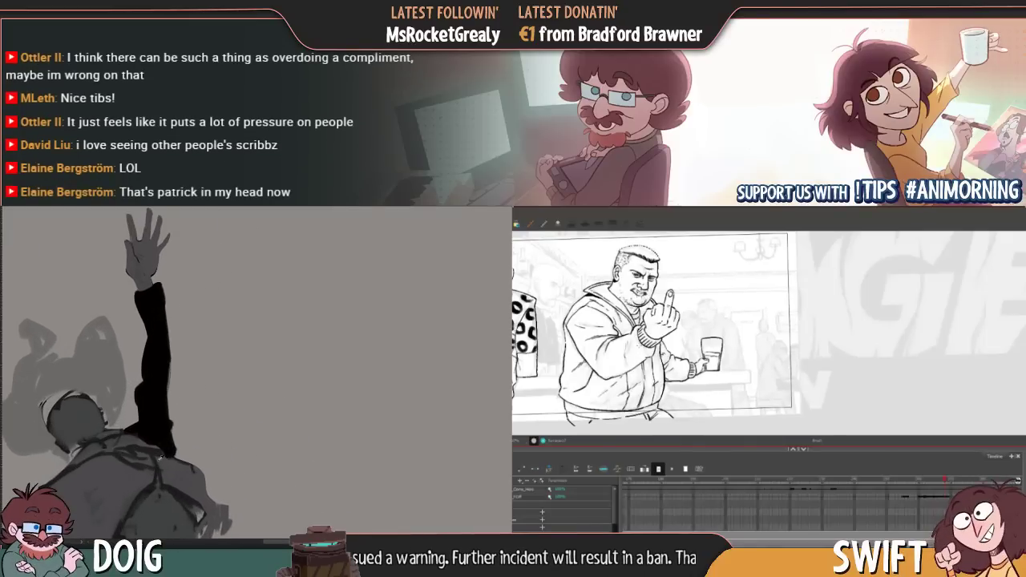
scroll(161, 455, up, 3)
scroll(222, 329, down, 2)
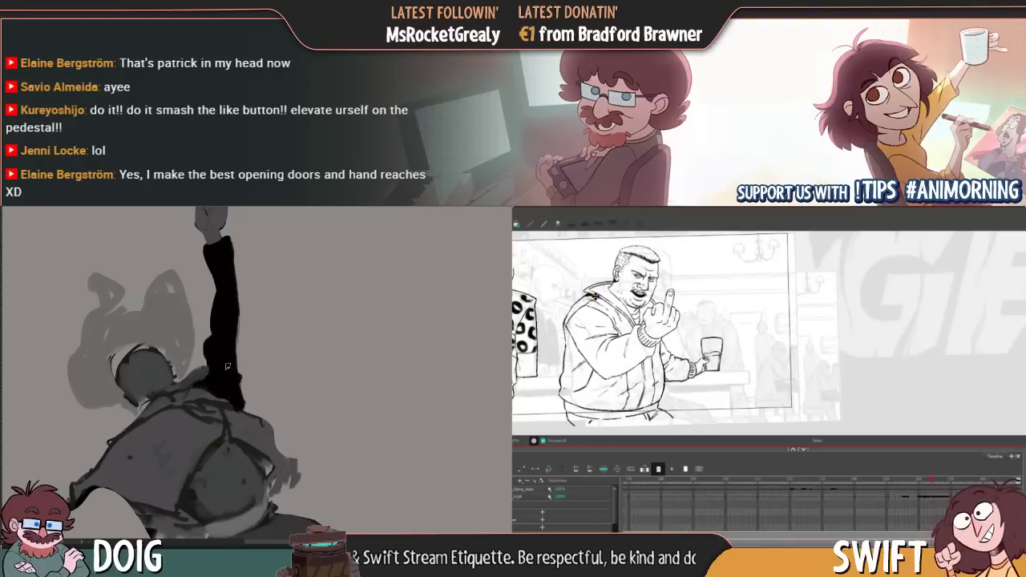
mouse_move(239, 365)
mouse_down()
mouse_move(279, 395)
mouse_move(260, 383)
mouse_move(267, 412)
mouse_move(239, 376)
mouse_move(245, 389)
mouse_up()
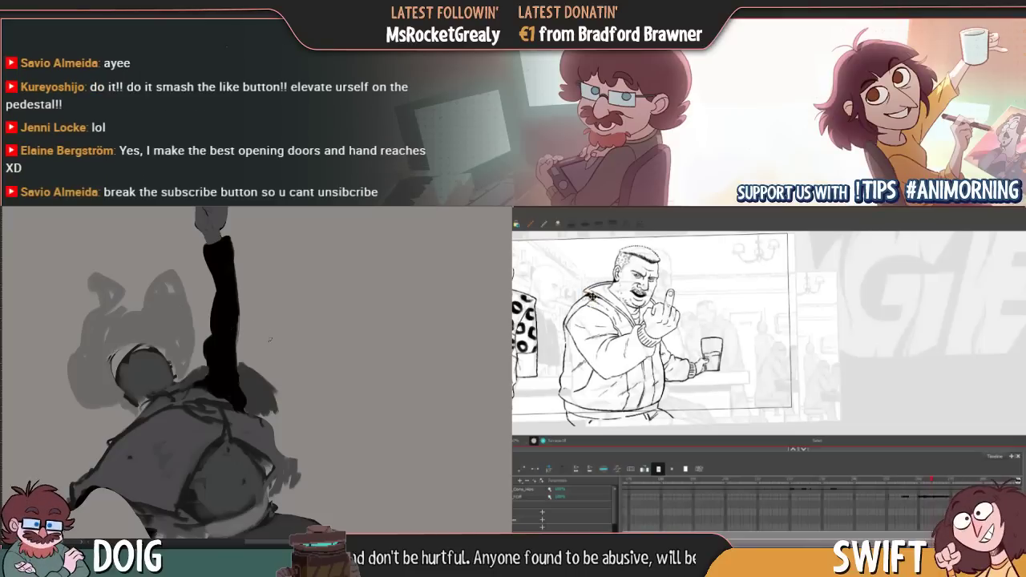
drag(258, 383, 245, 325)
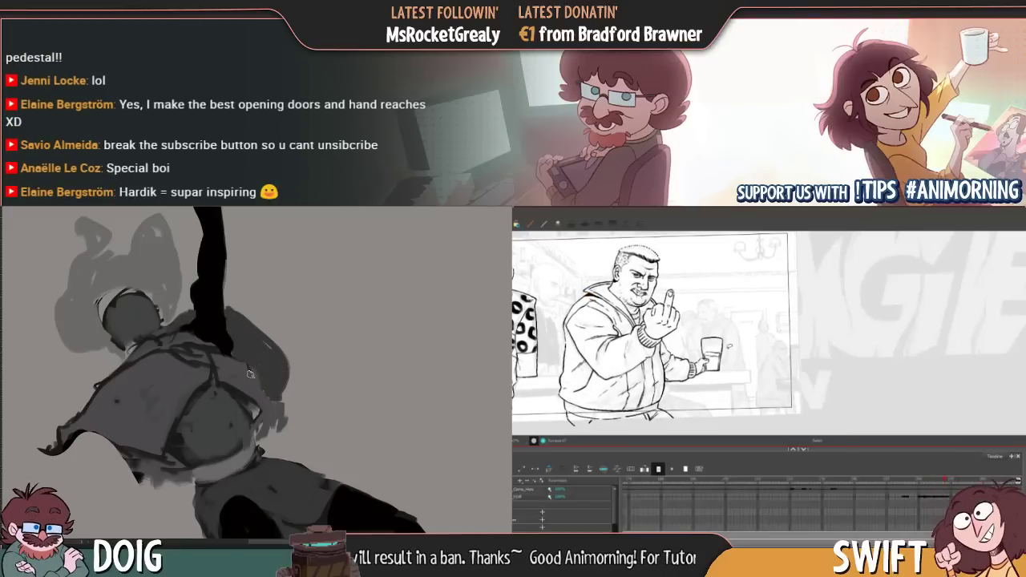
Build up the rounded shape behind the shoulder in darker grey, filling its inside and rounding off its outer edge
drag(247, 368, 236, 386)
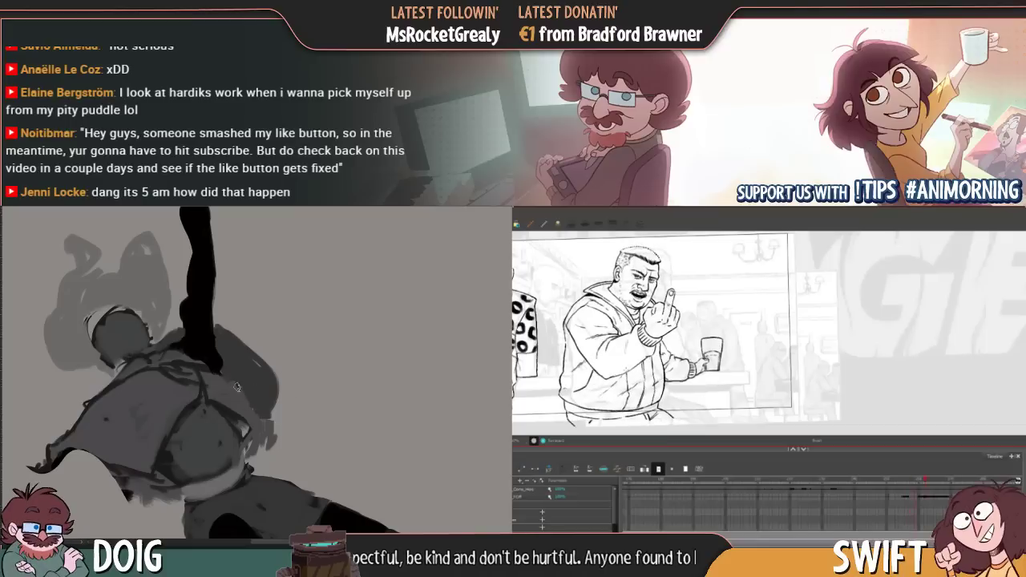
mouse_move(236, 387)
mouse_down()
mouse_move(247, 429)
mouse_move(245, 401)
mouse_move(219, 361)
mouse_move(225, 369)
mouse_up()
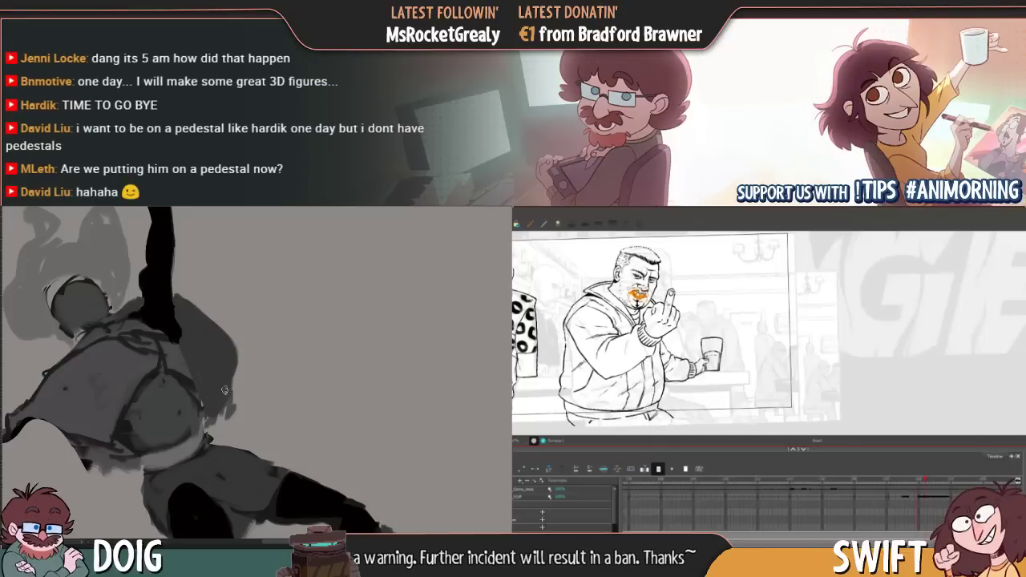
mouse_move(224, 390)
mouse_down()
mouse_move(237, 368)
mouse_move(232, 375)
mouse_move(228, 347)
mouse_move(227, 357)
mouse_move(210, 320)
mouse_move(185, 314)
mouse_move(229, 324)
mouse_move(215, 319)
mouse_move(231, 330)
mouse_move(220, 404)
mouse_up()
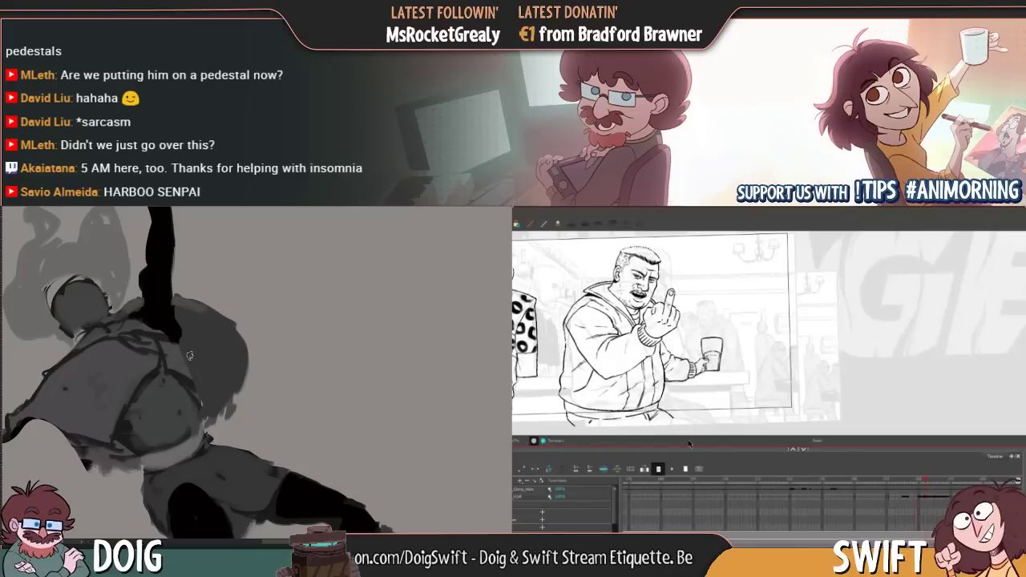
drag(200, 363, 196, 384)
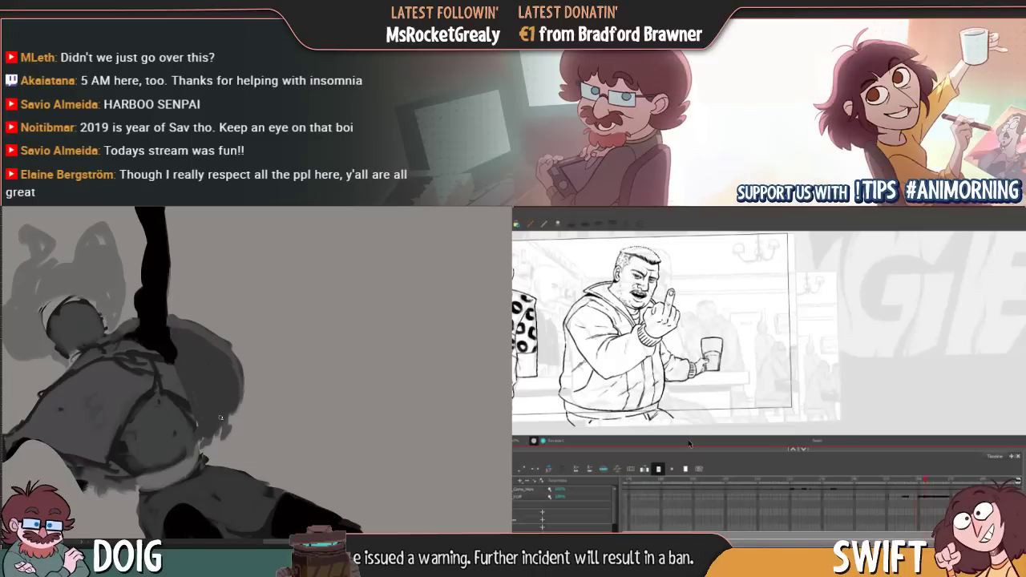
mouse_move(140, 363)
mouse_down()
mouse_move(214, 350)
mouse_move(237, 380)
mouse_move(234, 415)
mouse_up()
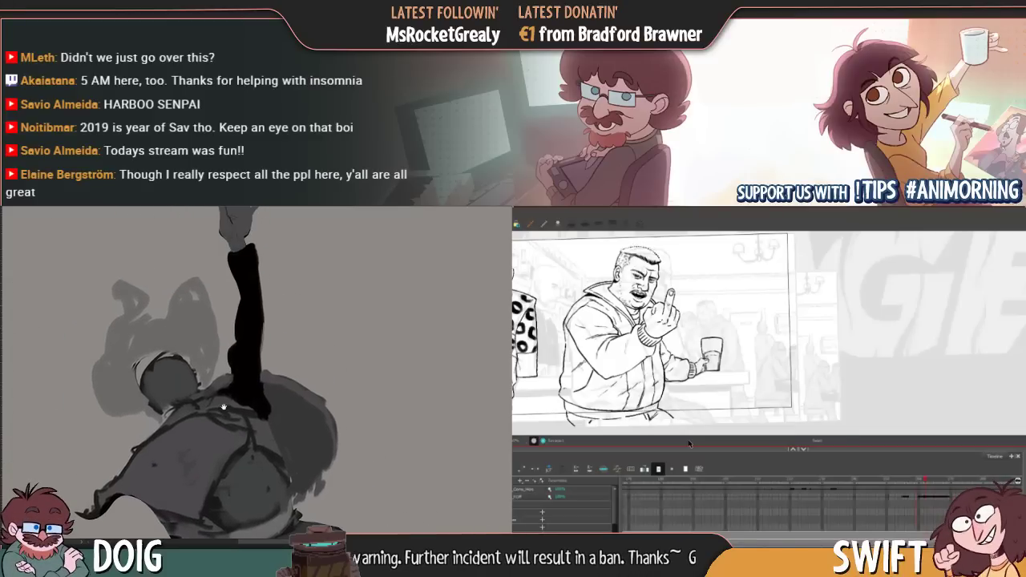